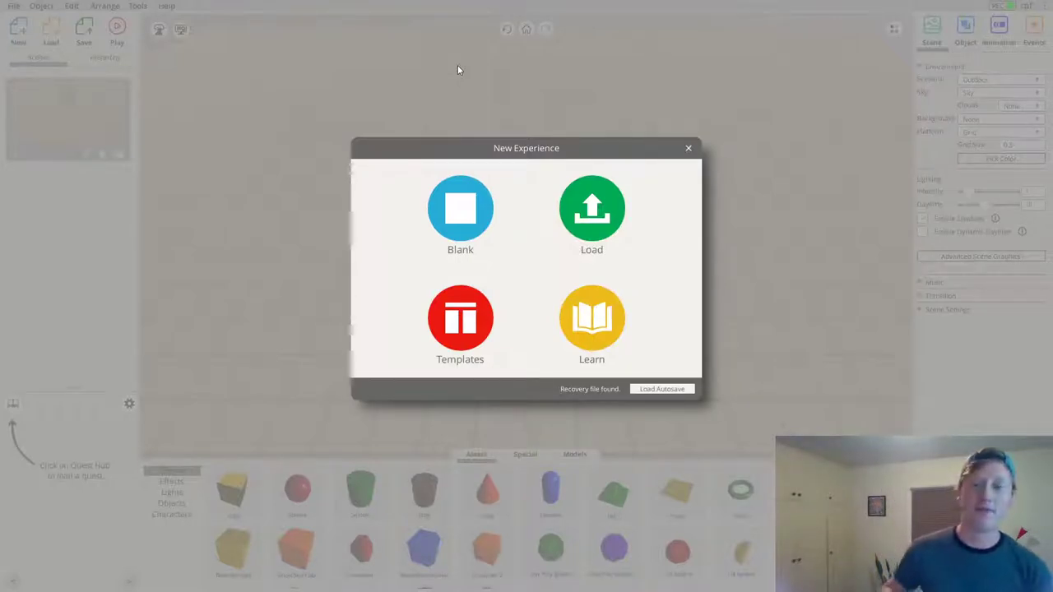
Create a blank experience and set the scene's platform to None
click(467, 219)
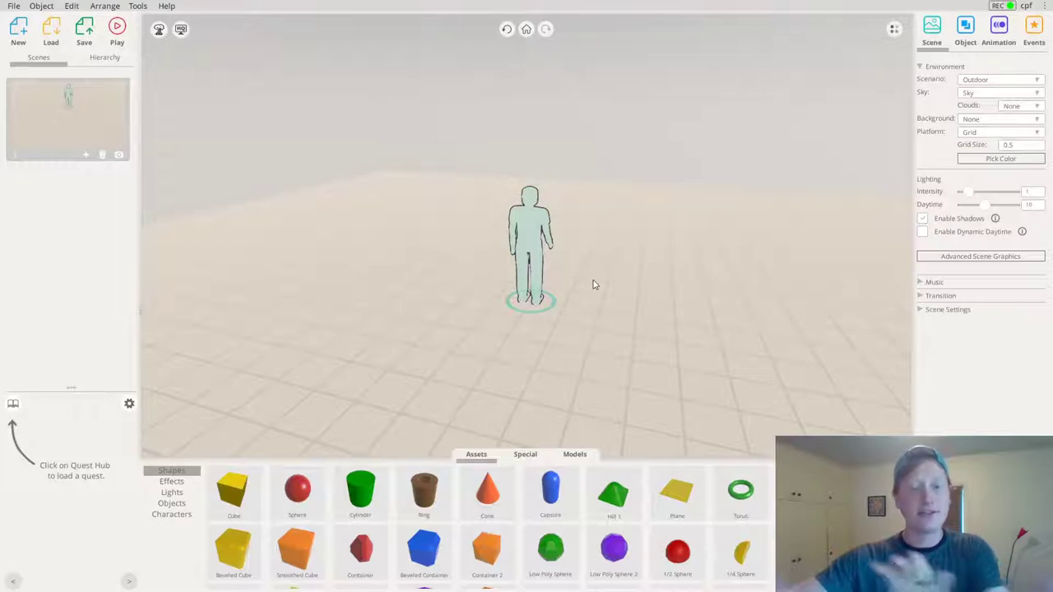
scroll(663, 286, down, 2)
drag(648, 240, 649, 266)
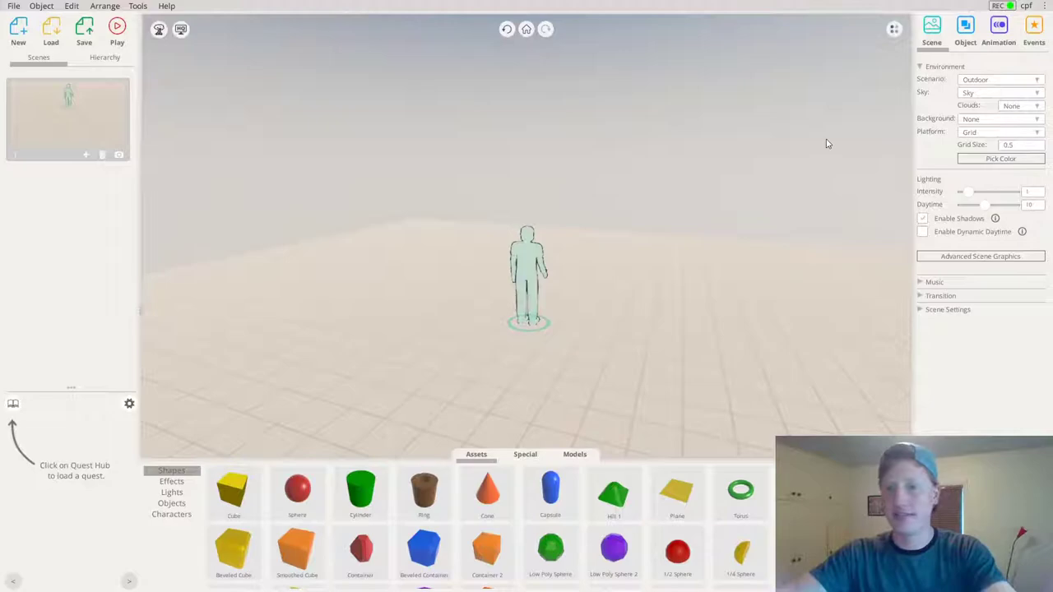
click(974, 121)
click(975, 134)
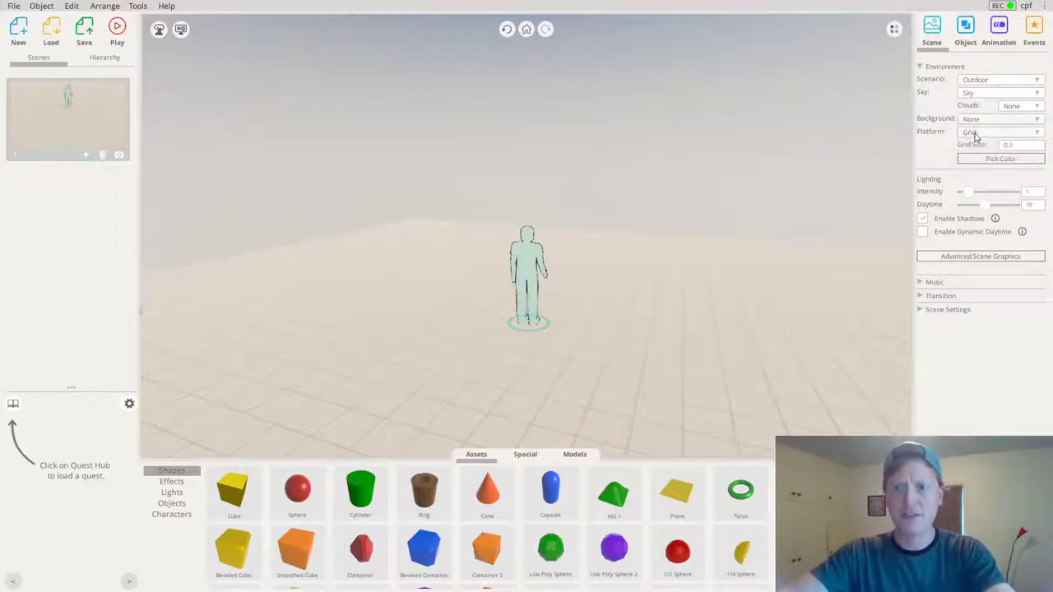
click(974, 133)
click(977, 143)
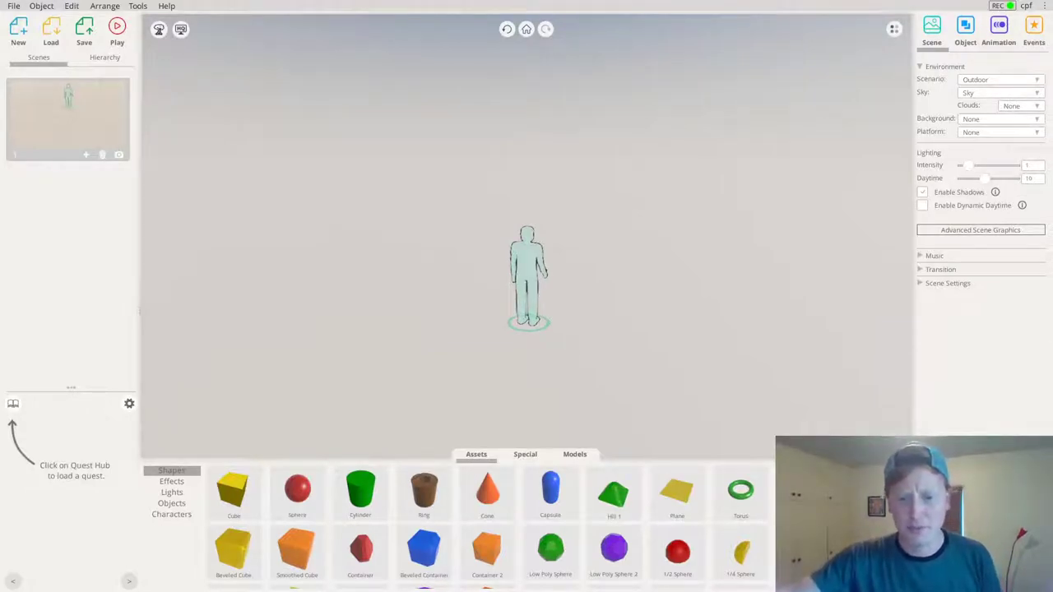
Add a Hill 3 shape from the shape assets to the ground beside the camera figure
scroll(488, 527, down, 1)
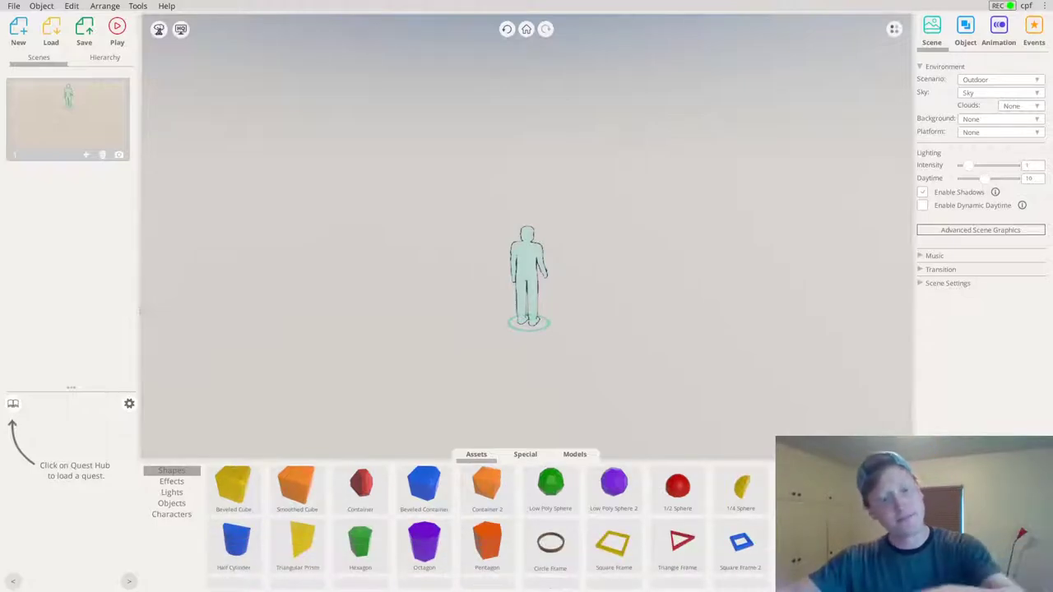
scroll(489, 526, down, 1)
drag(676, 522, 636, 304)
drag(510, 362, 425, 367)
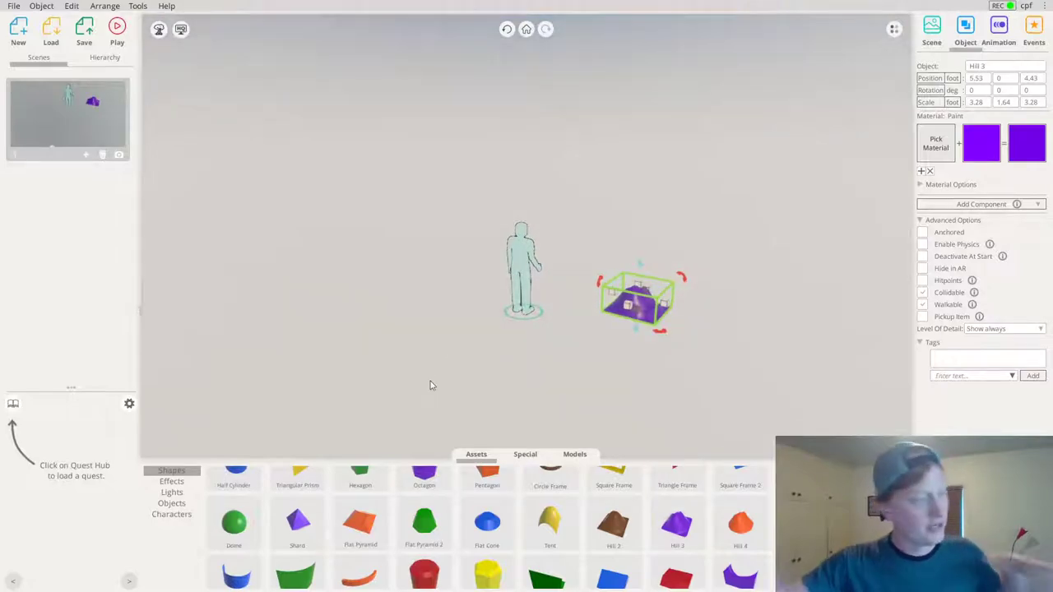
Stretch the purple hill to about 22 by 32 feet and lower its height to about 1.29 feet
drag(649, 291, 923, 289)
drag(741, 306, 705, 290)
middle_drag(706, 289, 703, 294)
drag(611, 294, 594, 291)
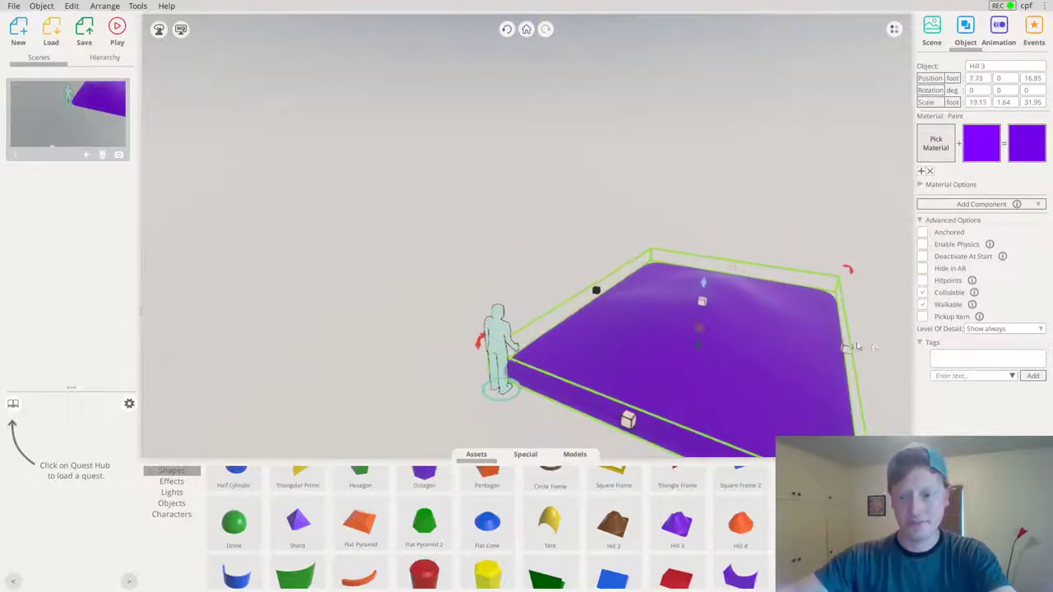
drag(845, 346, 899, 357)
drag(722, 305, 730, 312)
right_drag(825, 264, 716, 108)
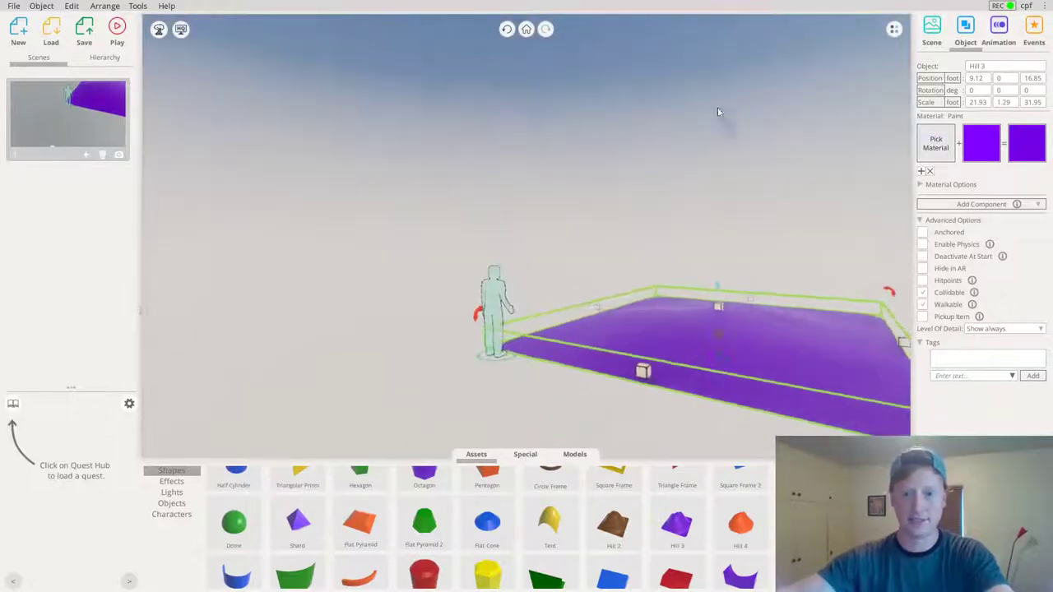
Flatten the purple hill to about 0.53 feet high and enlarge its footprint to about 26 by 50 feet
drag(719, 307, 784, 284)
right_drag(892, 284, 904, 331)
drag(887, 326, 966, 333)
scroll(588, 301, down, 3)
right_drag(588, 301, 655, 400)
right_drag(752, 318, 836, 376)
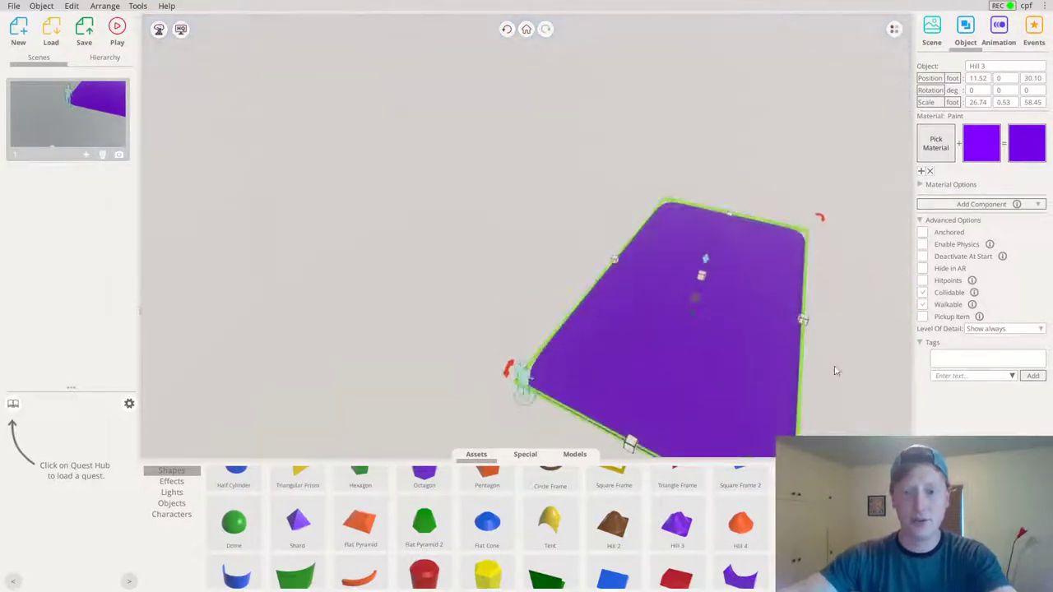
drag(804, 321, 810, 322)
drag(735, 217, 731, 235)
drag(811, 339, 799, 339)
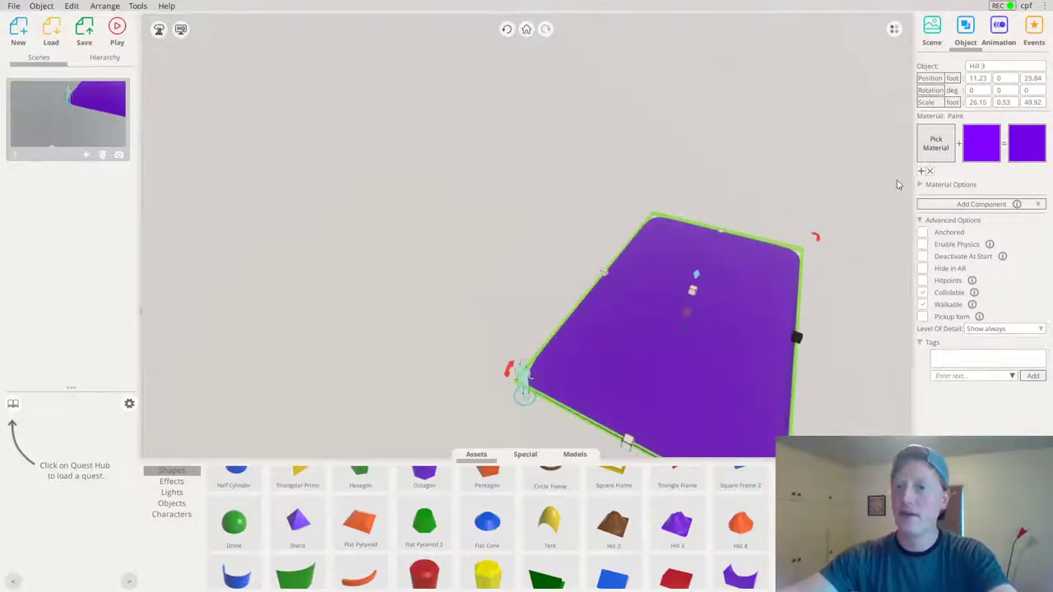
Apply the Leaf Litter terrain material to the flattened hill
click(941, 152)
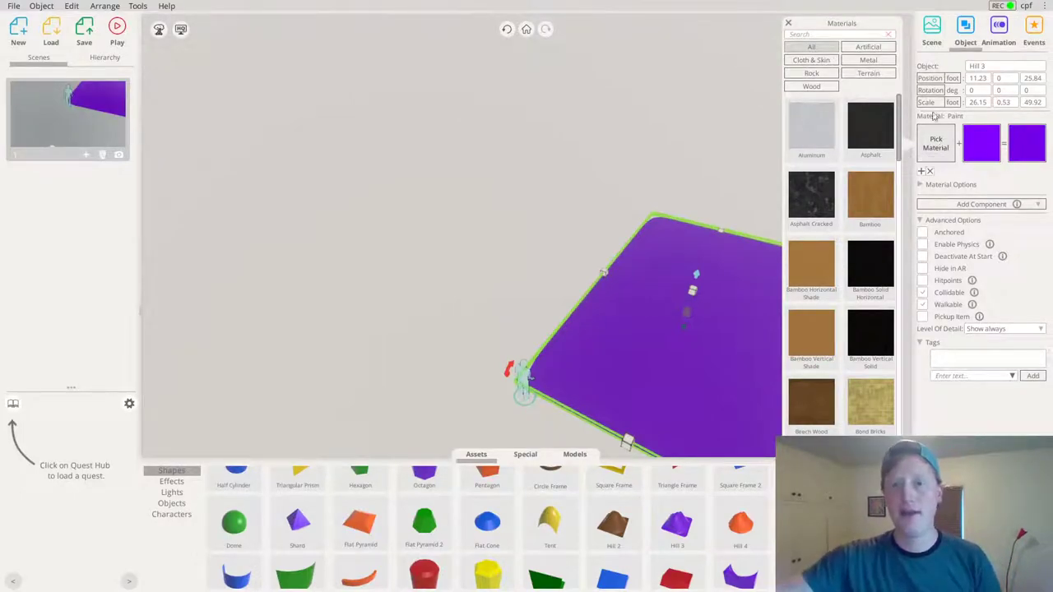
scroll(858, 108, down, 1)
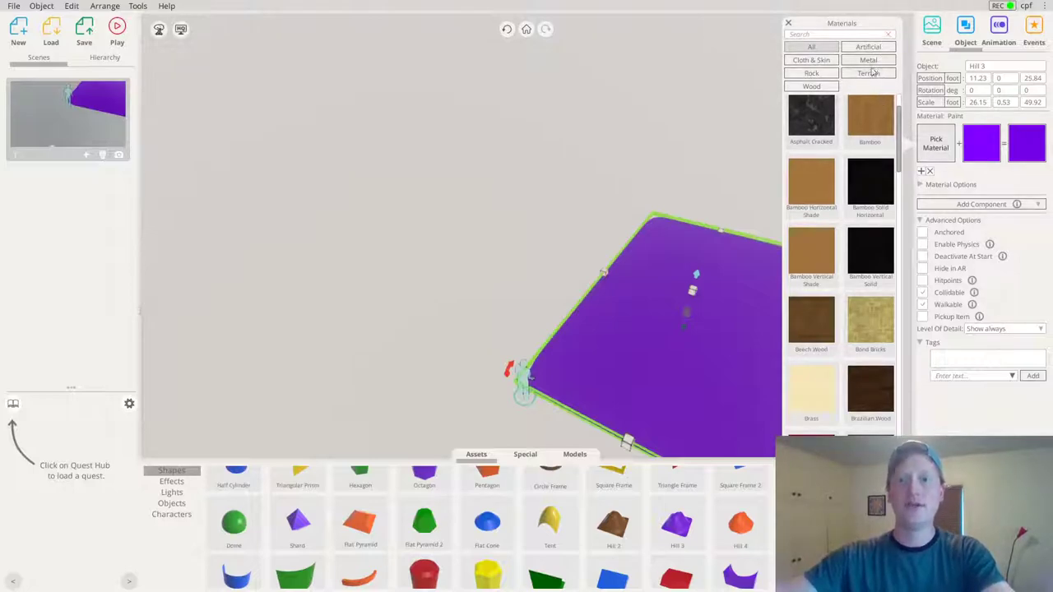
click(869, 73)
middle_drag(630, 313, 617, 158)
scroll(902, 299, down, 1)
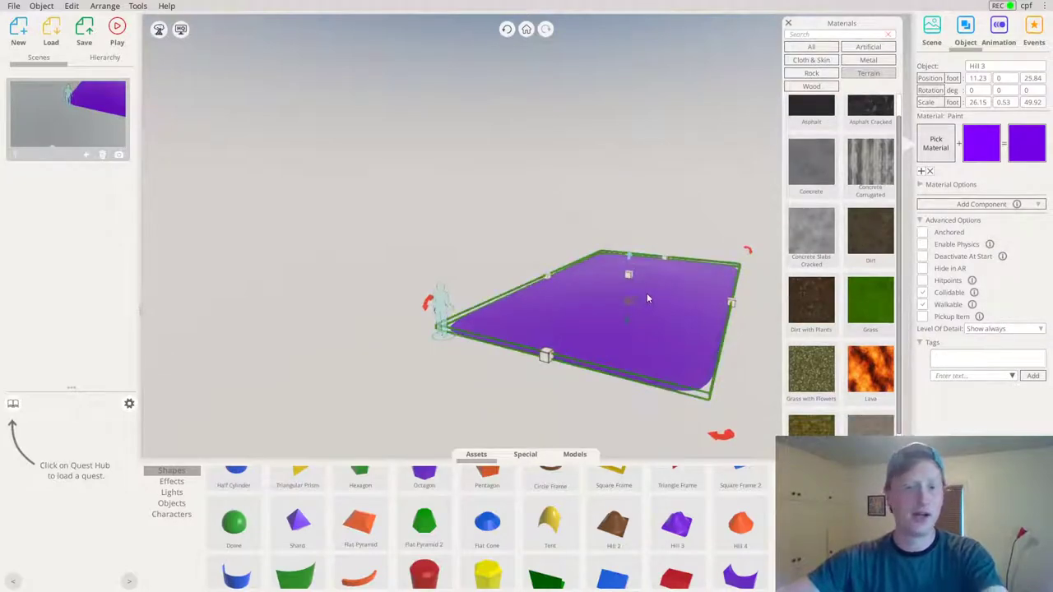
scroll(866, 351, down, 1)
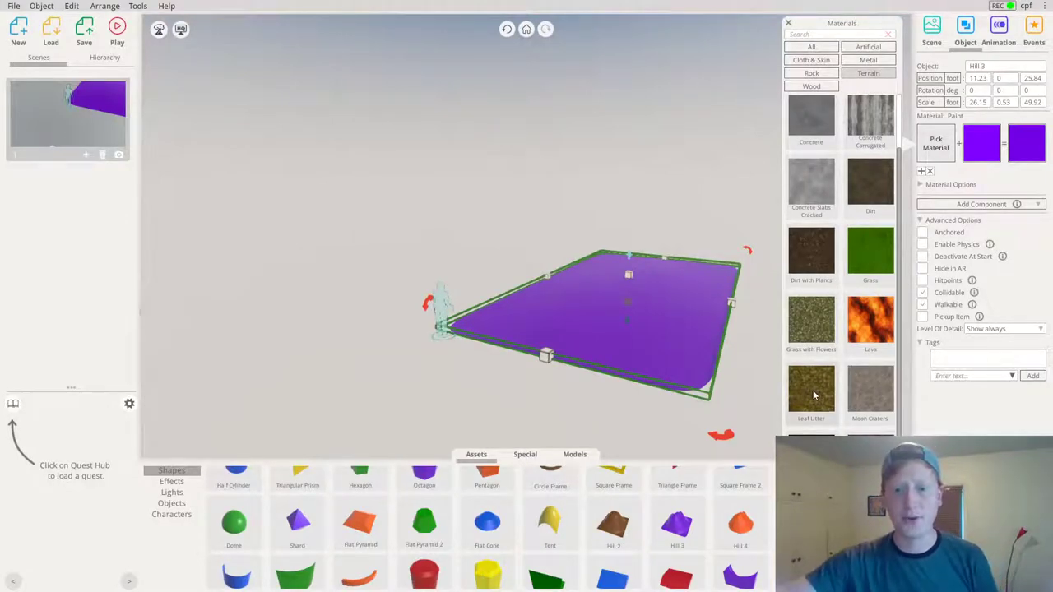
right_drag(559, 263, 695, 297)
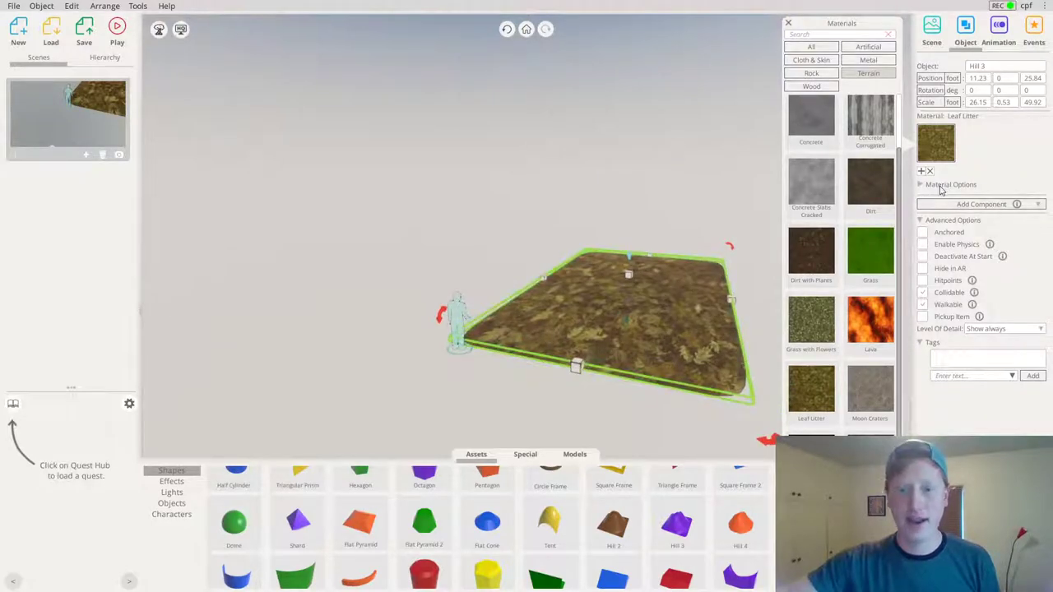
click(788, 23)
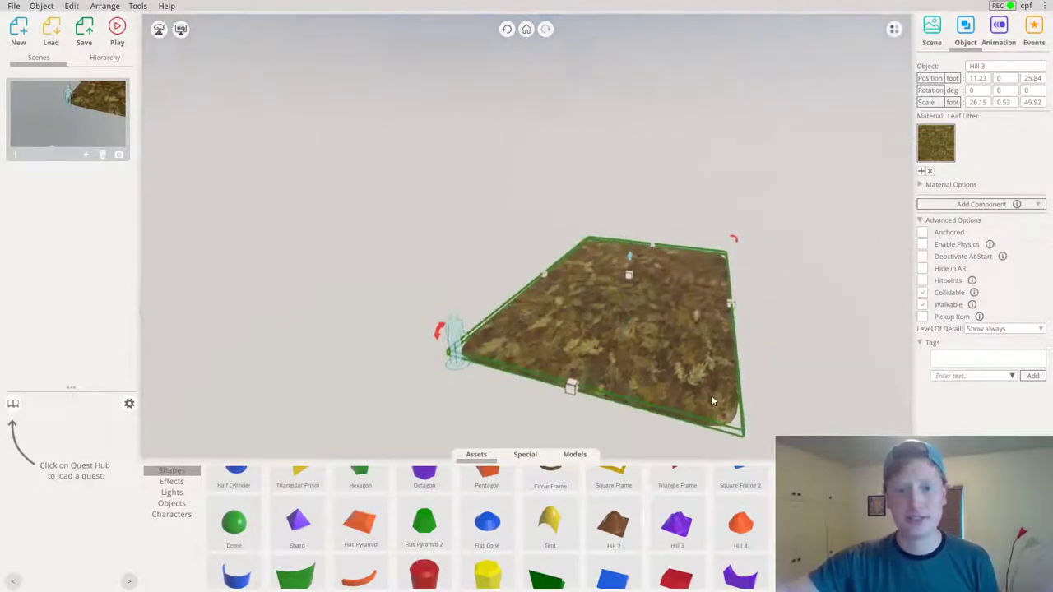
Set the Leaf Litter material's zoom to 27 so its tiling is finer
scroll(695, 393, up, 3)
right_drag(681, 391, 653, 331)
right_drag(740, 306, 750, 367)
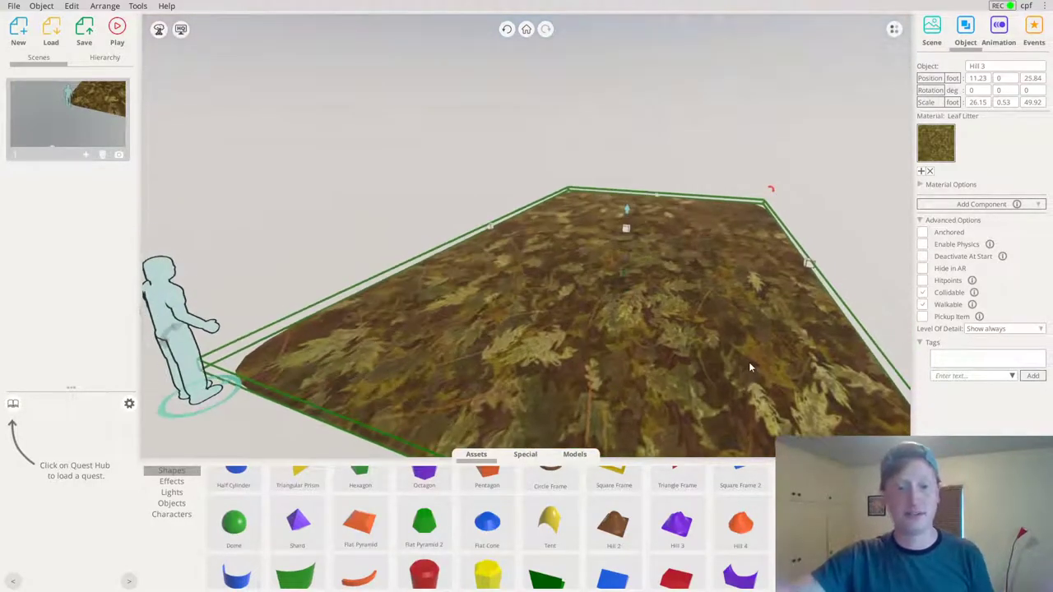
click(946, 185)
drag(960, 201, 969, 203)
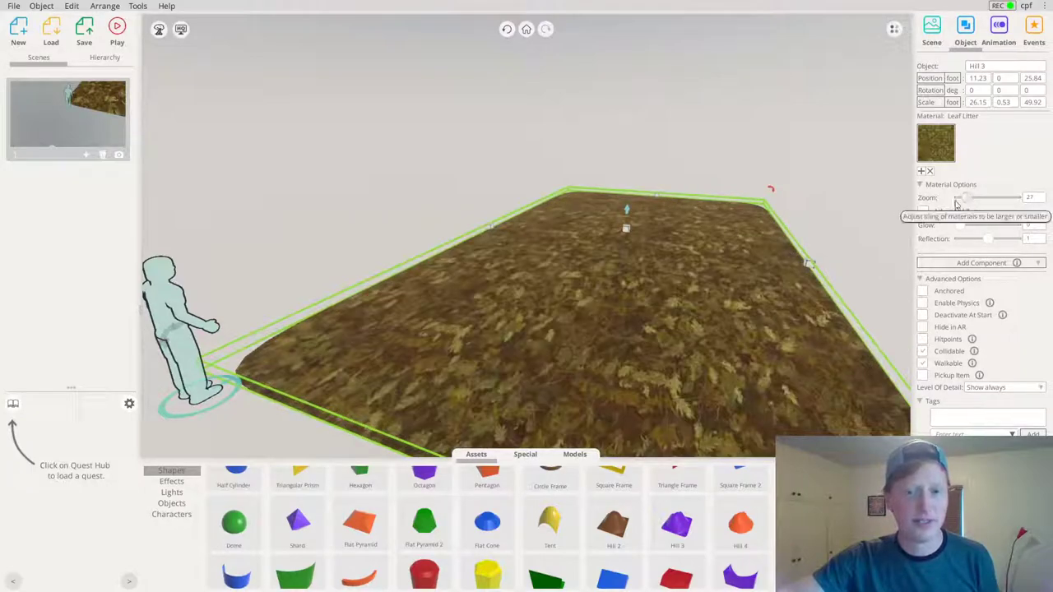
Duplicate the leaf-litter hill onto the other side of the camera figure and raise the copy's height to about 3.30 feet
right_drag(746, 238, 818, 235)
scroll(782, 255, down, 3)
right_drag(646, 287, 623, 353)
scroll(629, 354, down, 3)
alt+drag(632, 250, 466, 229)
right_drag(426, 212, 438, 204)
drag(463, 216, 463, 209)
right_drag(497, 232, 567, 193)
Widen the two leaf-litter hills outward, the original to about 32.70 feet and the copy to about 33.31 feet
click(623, 235)
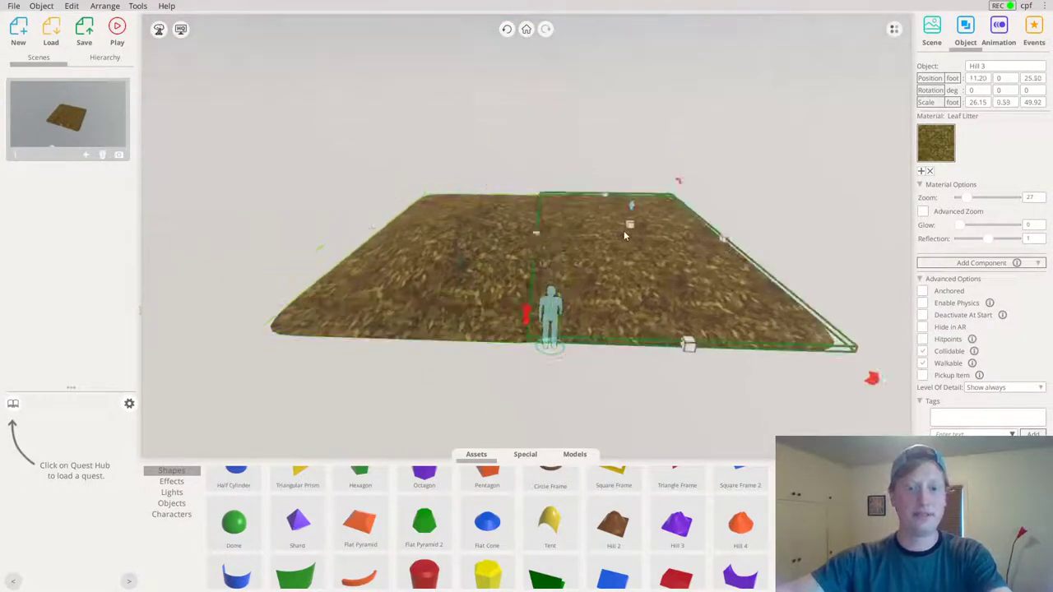
drag(725, 241, 773, 240)
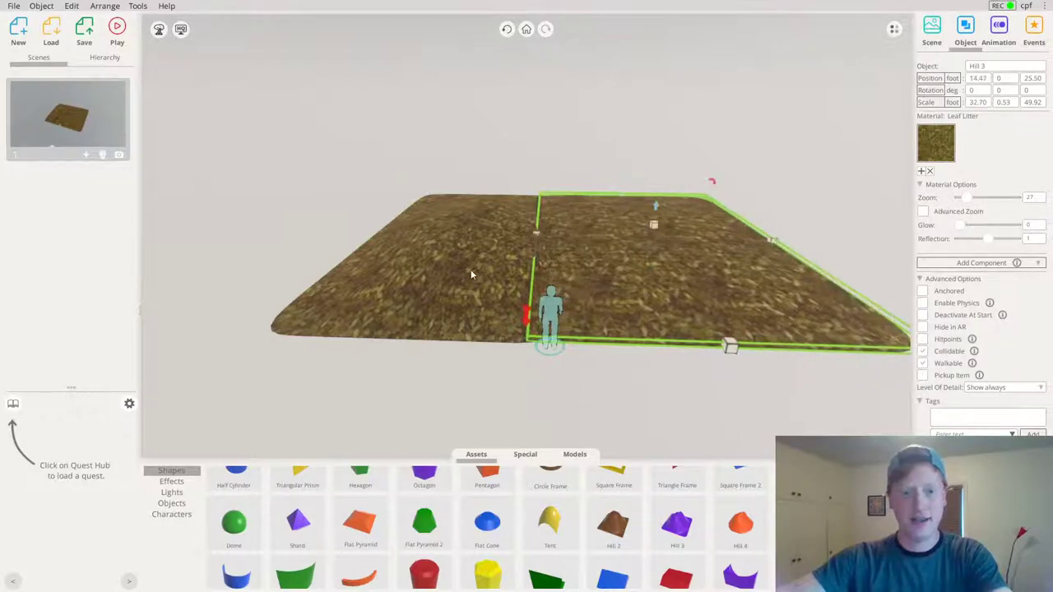
click(448, 263)
drag(372, 226, 324, 225)
Duplicate both leaf-litter hills directly behind the originals and rotate the copied pair 180 degrees about the vertical axis
right_drag(724, 215, 693, 321)
scroll(742, 177, down, 3)
click(613, 348)
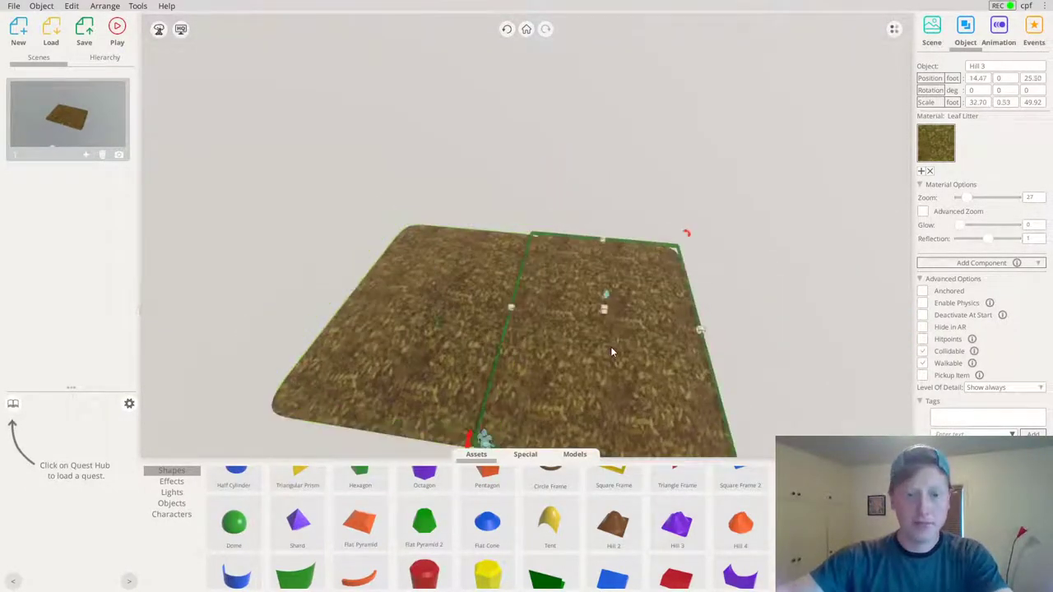
shift+click(400, 266)
mouse_move(514, 284)
alt+mouse_down()
mouse_move(551, 205)
mouse_move(543, 200)
alt+mouse_up()
right_drag(604, 274, 357, 196)
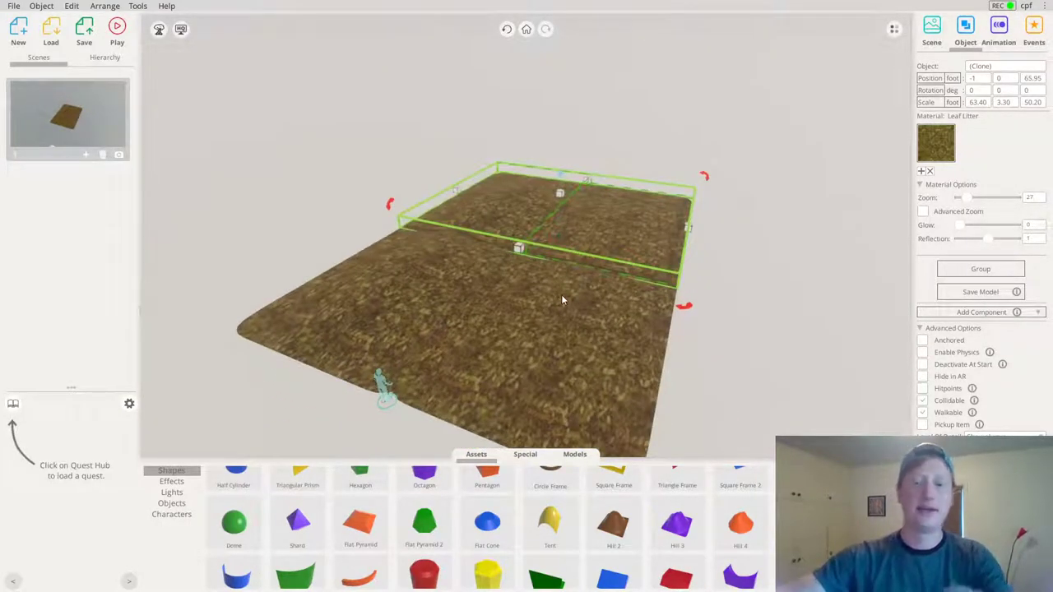
drag(683, 307, 786, 316)
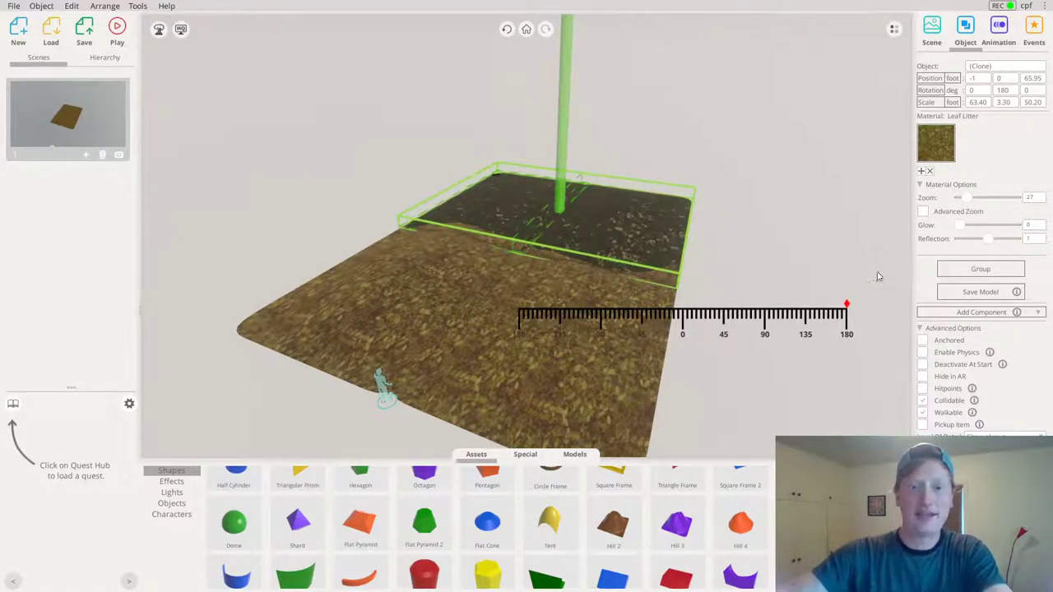
drag(880, 275, 883, 272)
Apply the Grass with Flowers material to the rotated pair and set its zoom to 22
click(940, 144)
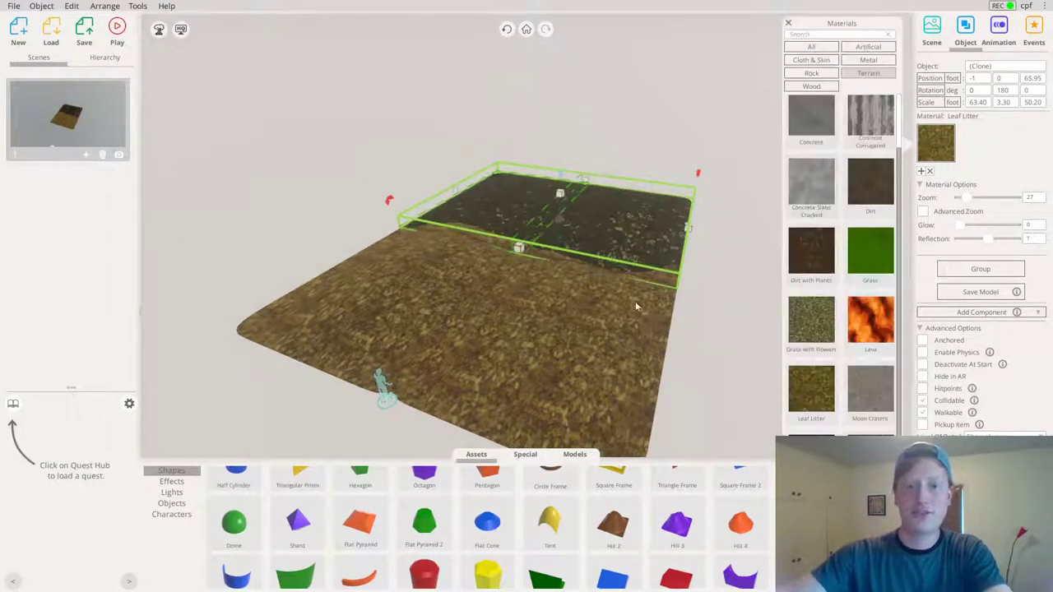
right_drag(641, 301, 689, 181)
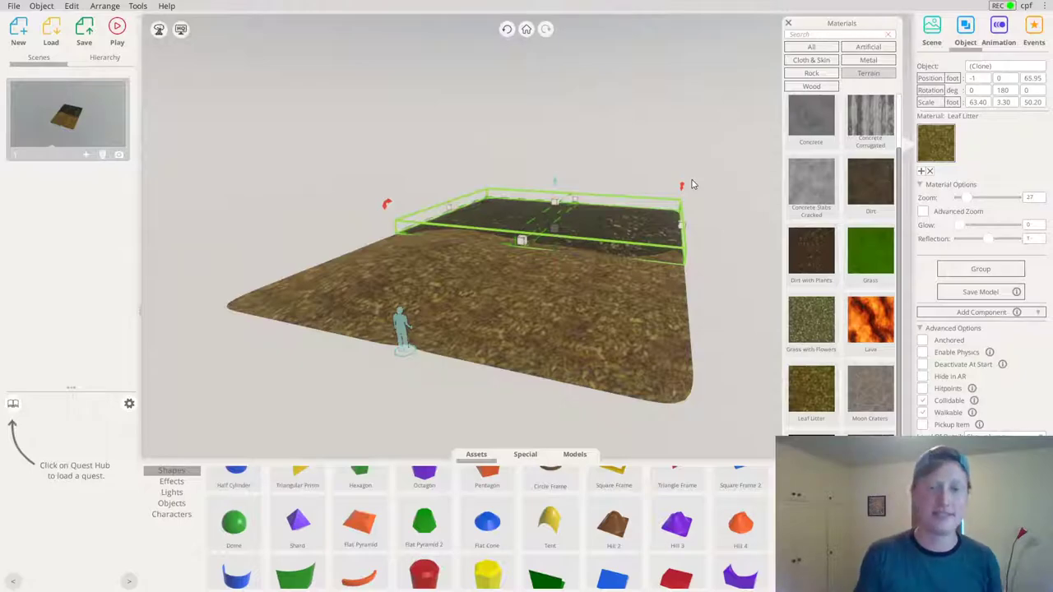
mouse_move(466, 271)
mouse_down()
mouse_move(501, 301)
mouse_move(466, 259)
mouse_up()
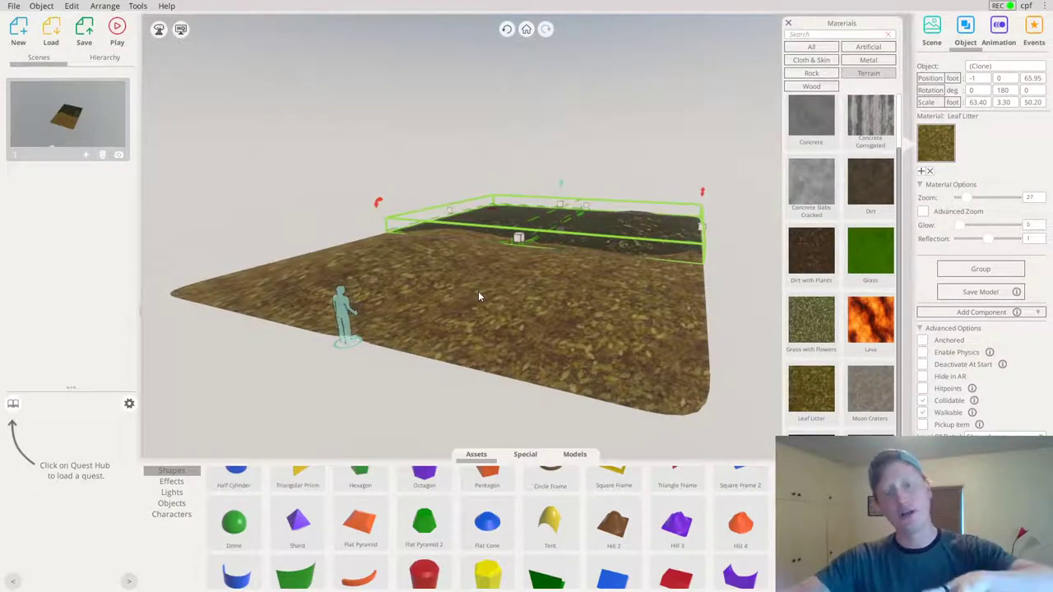
scroll(652, 290, up, 3)
drag(652, 291, 624, 291)
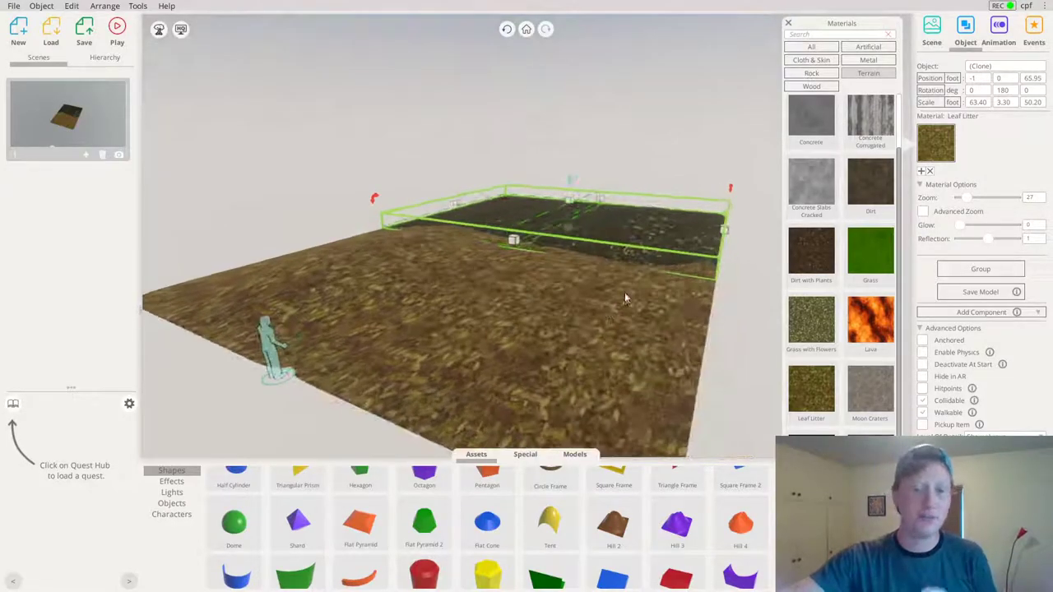
click(813, 336)
right_drag(584, 296, 717, 282)
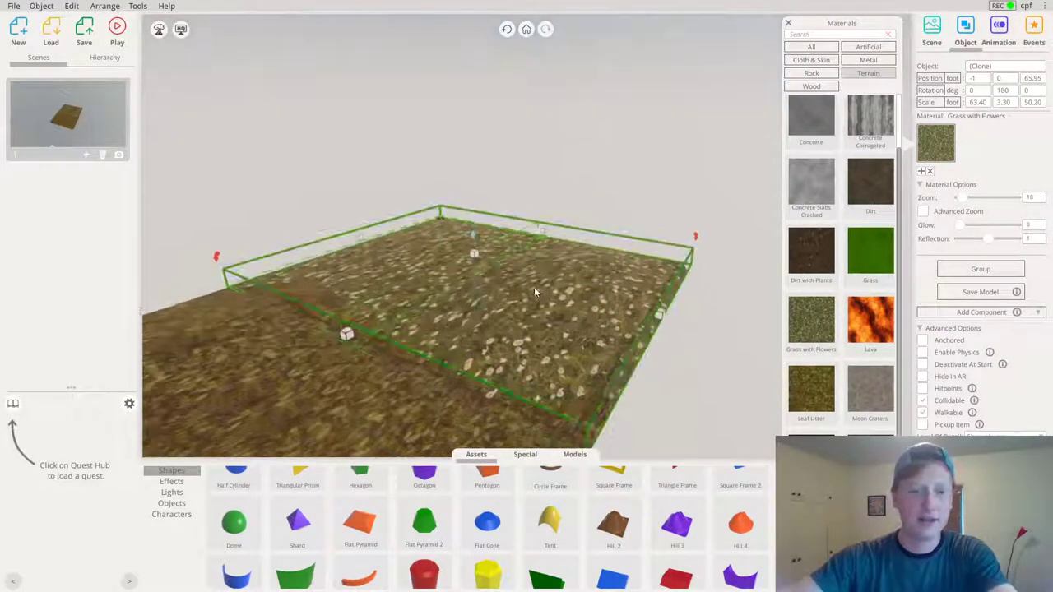
drag(963, 198, 966, 201)
click(575, 218)
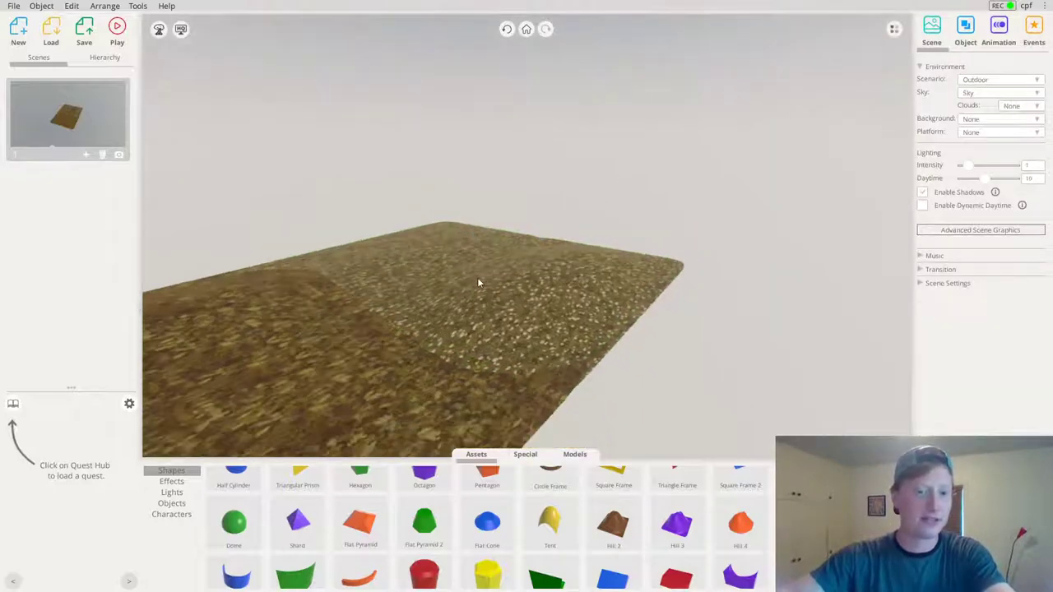
right_drag(668, 252, 540, 319)
click(497, 328)
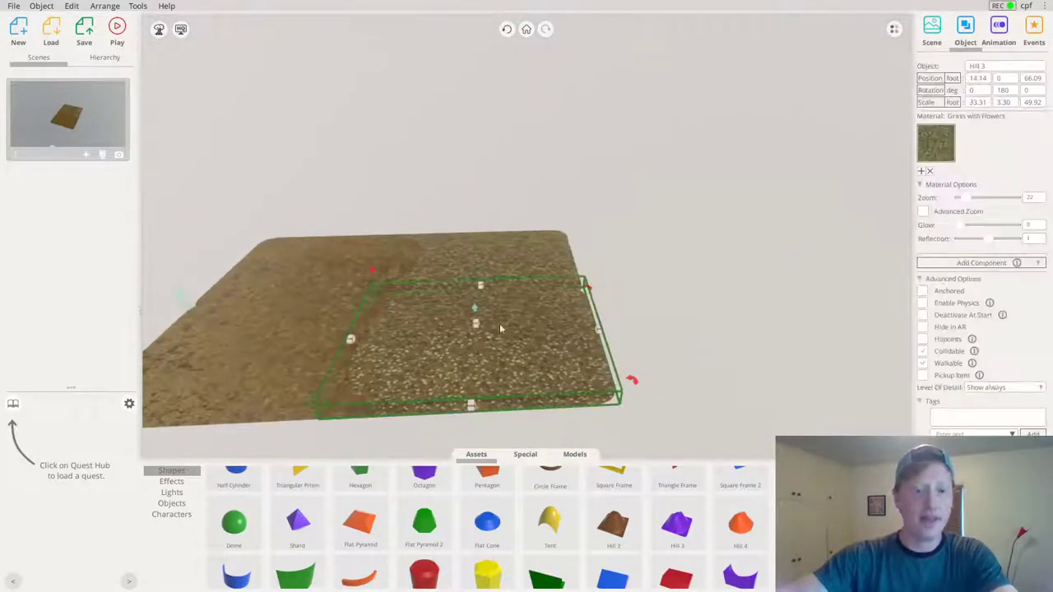
shift+click(520, 252)
drag(537, 276, 688, 241)
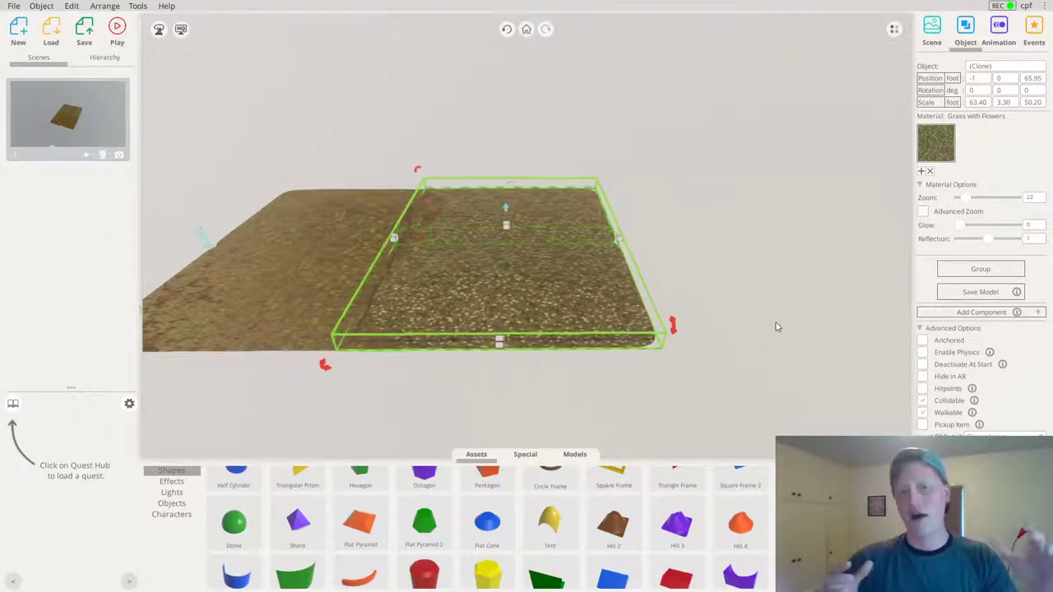
Duplicate a raised leaf-litter hill past the flowered grass, overlapping its far edge at about -3, 0, 102.92 feet
click(755, 261)
alt+drag(390, 226, 670, 237)
right_drag(703, 252, 705, 194)
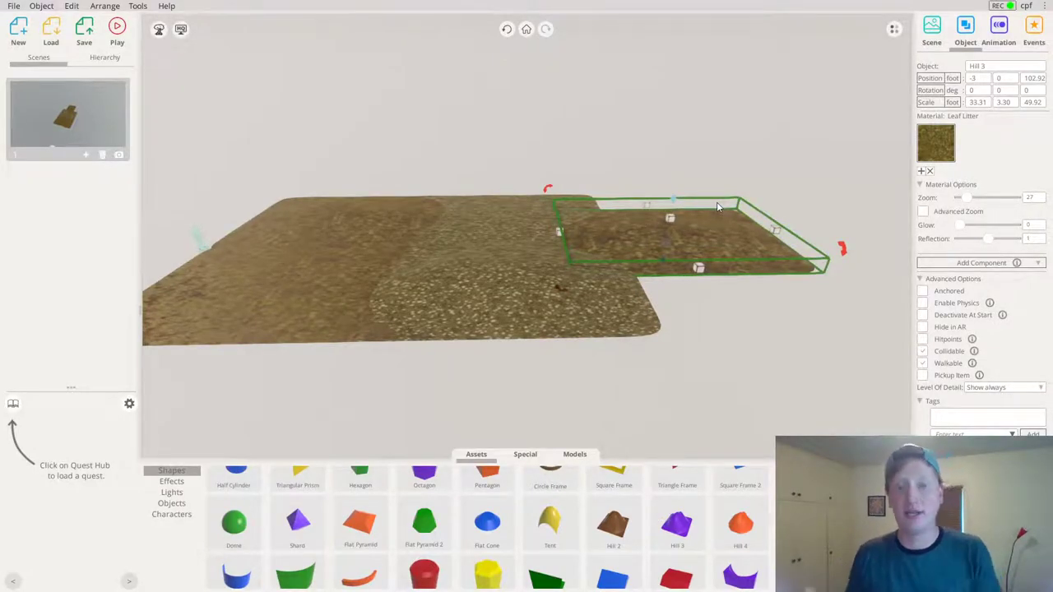
Try Dirt with Plants and Dirt on the far raised hill, and settle on the Mud with Plants material
click(941, 145)
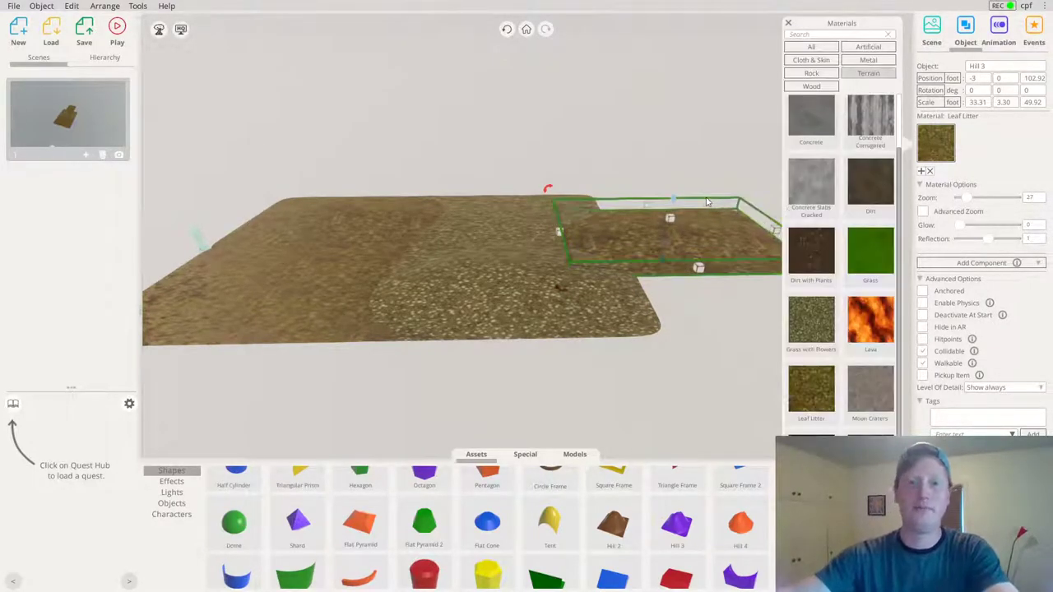
scroll(682, 200, up, 4)
middle_drag(682, 199, 362, 268)
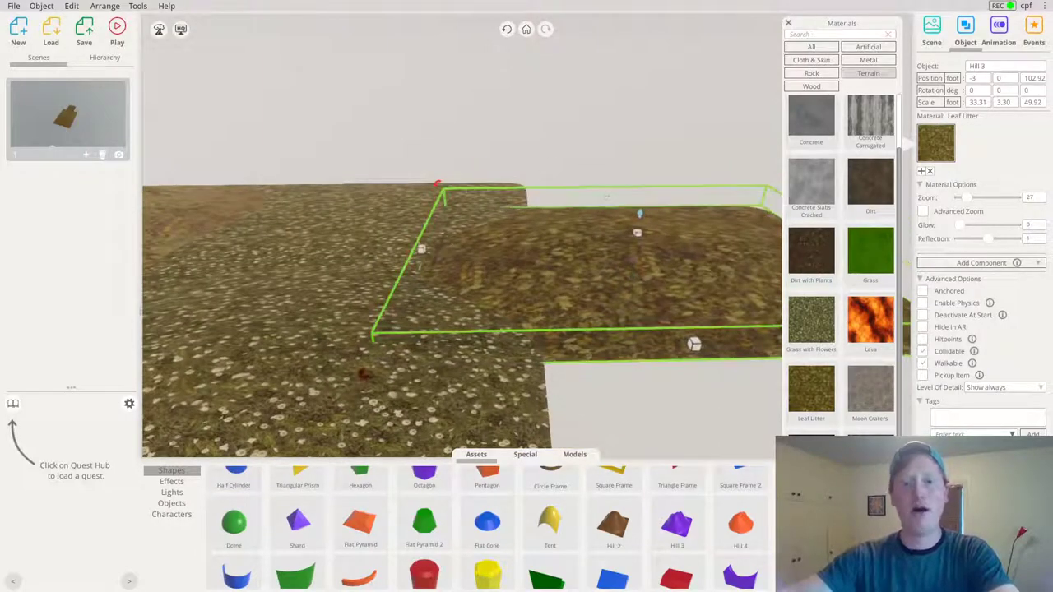
scroll(742, 267, down, 3)
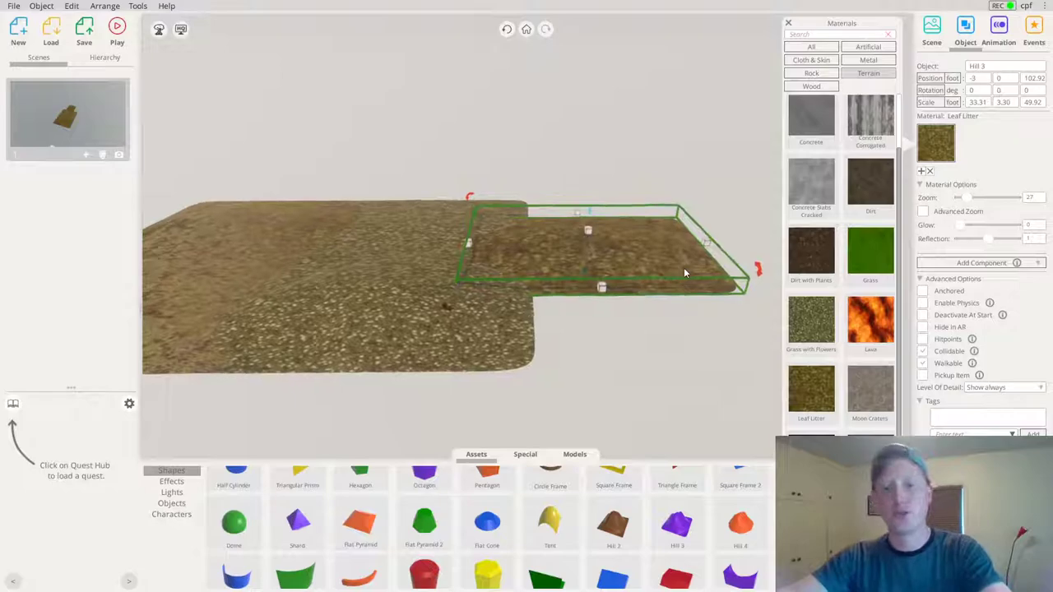
scroll(682, 267, up, 4)
click(807, 262)
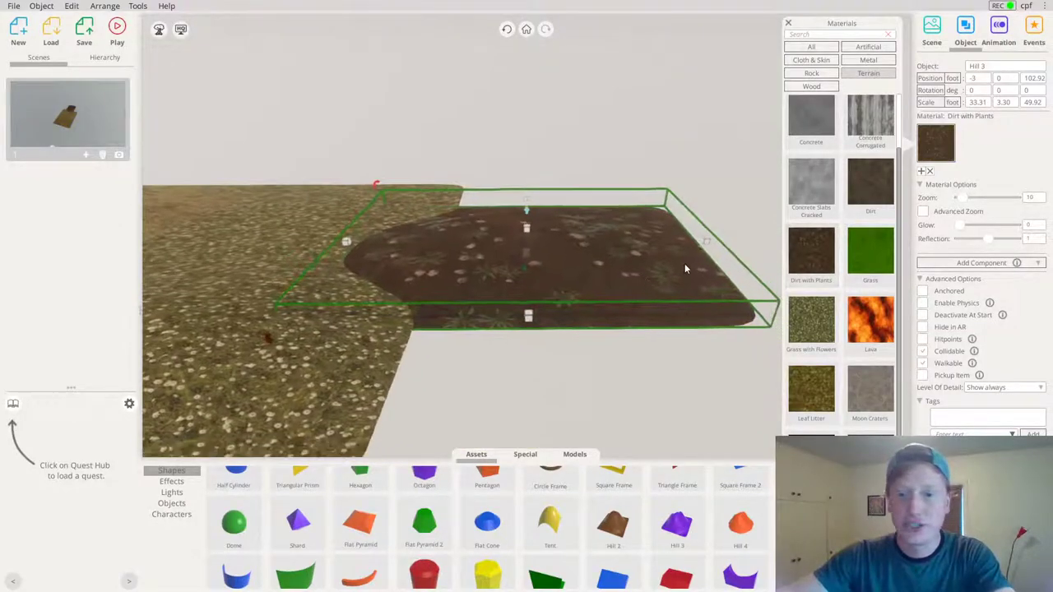
click(863, 191)
scroll(855, 352, down, 1)
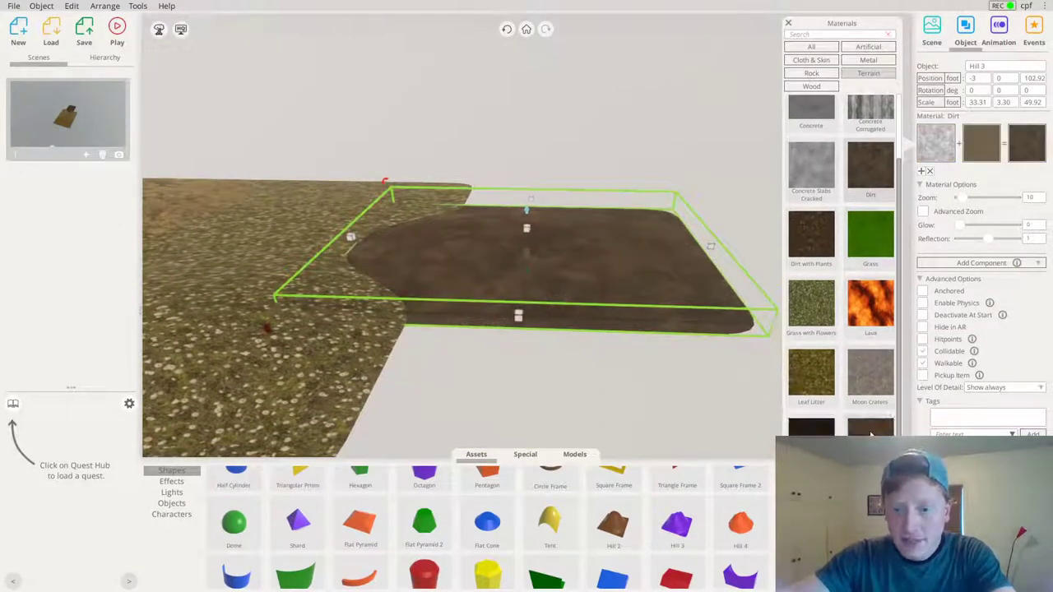
click(870, 434)
click(812, 426)
click(869, 427)
right_drag(586, 251, 579, 206)
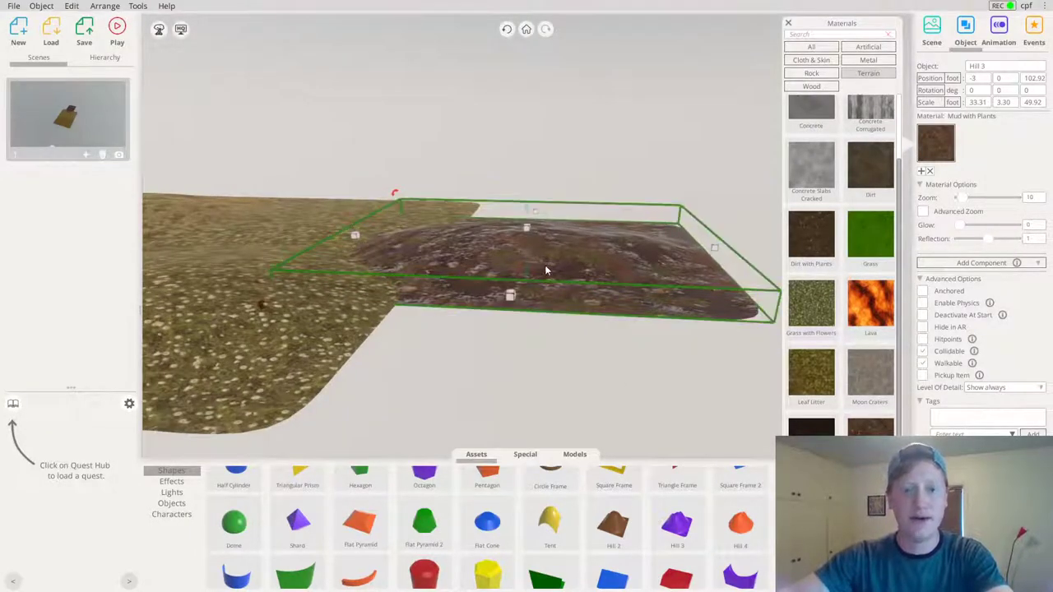
Lower the mud hill to -5 feet, enlarge it to about 40.35 × 7.32 × 60.47 feet, and set its material zoom to 41
drag(527, 274, 522, 233)
right_drag(512, 294, 543, 286)
drag(962, 198, 971, 198)
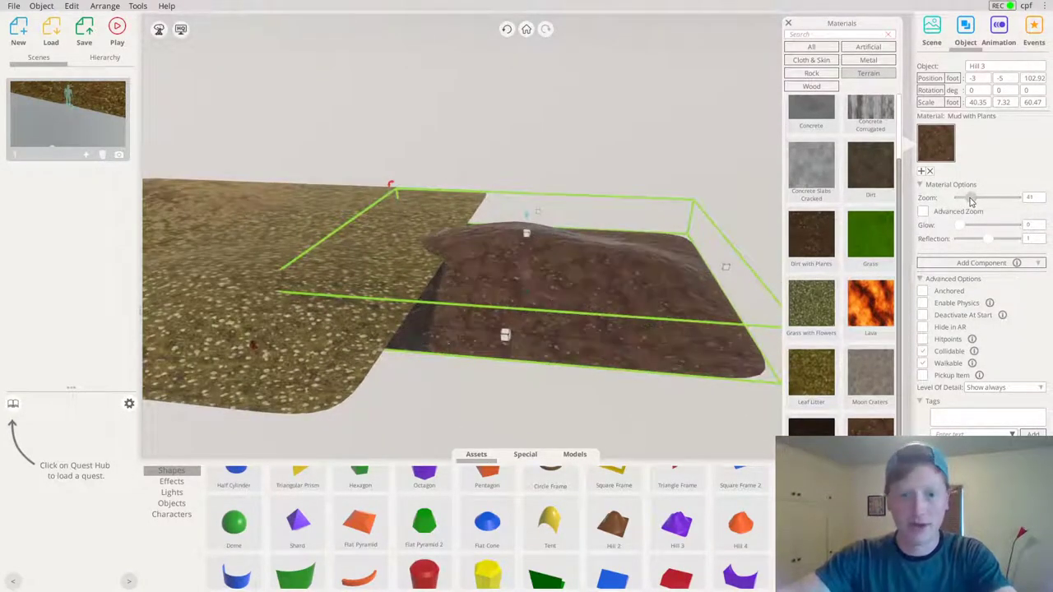
click(558, 153)
right_drag(560, 158, 551, 194)
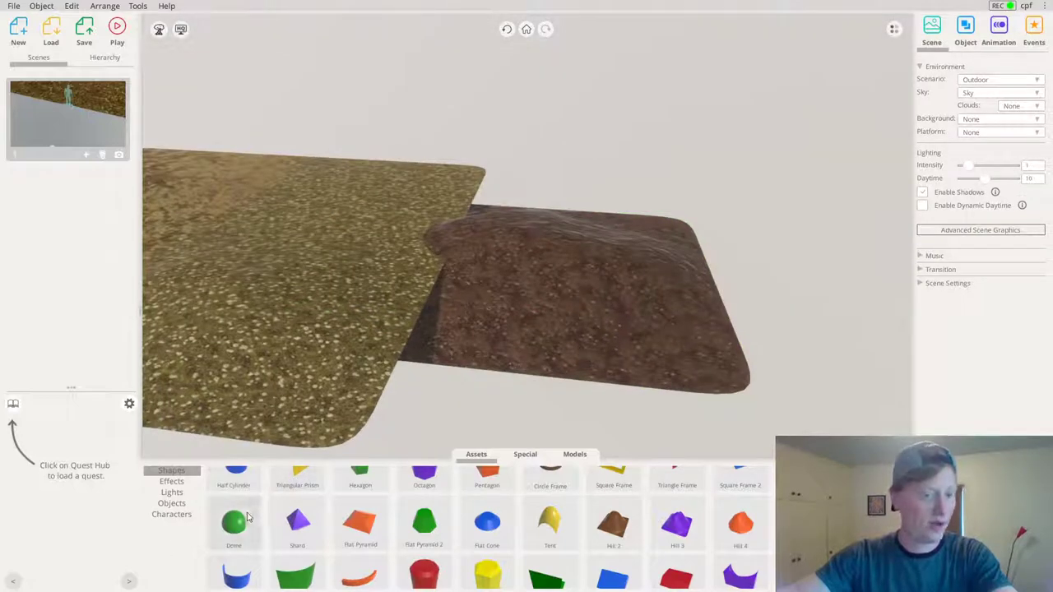
Widen the mud hill on its near side to about 52.65 feet
scroll(249, 516, up, 3)
click(478, 304)
drag(507, 355, 492, 470)
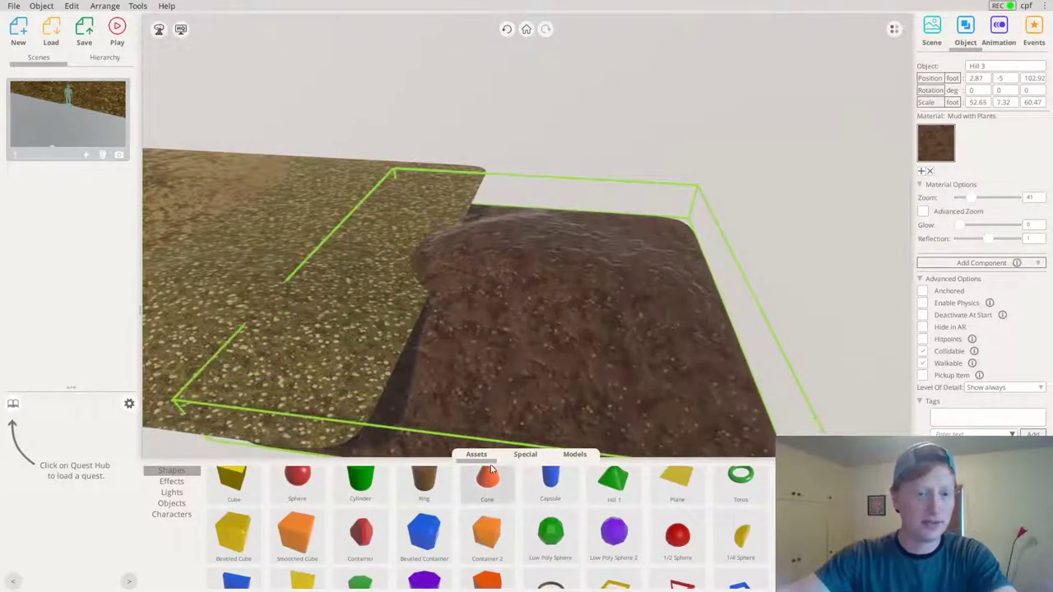
right_drag(599, 267, 603, 229)
click(718, 166)
Place a cube at the mud hill's outer corner, about 27.56, -5, 131.52 feet, and apply the Water material
drag(216, 489, 679, 375)
drag(602, 347, 693, 403)
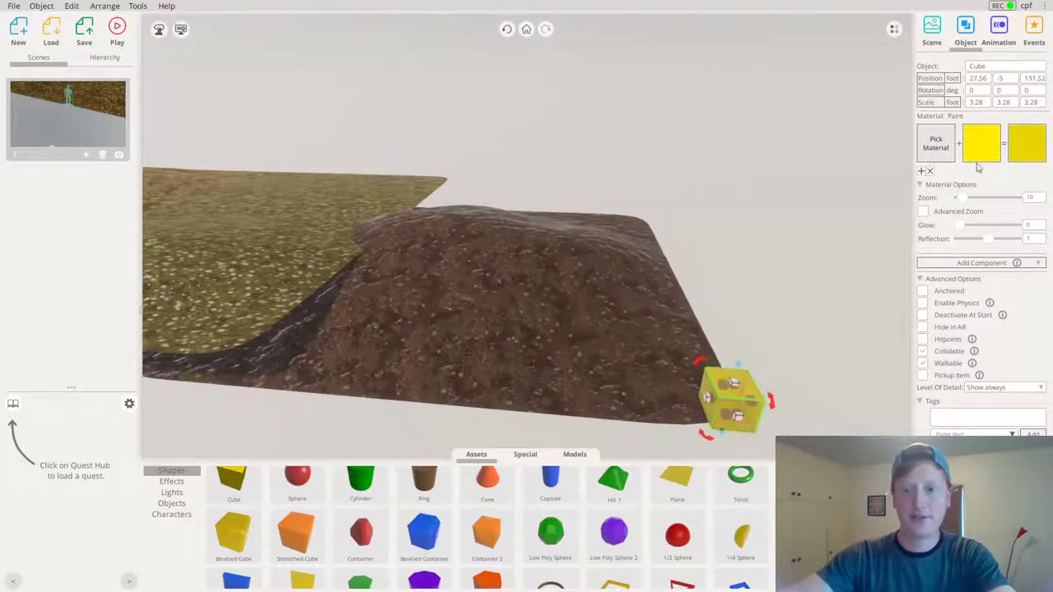
click(933, 148)
click(849, 36)
text(water)
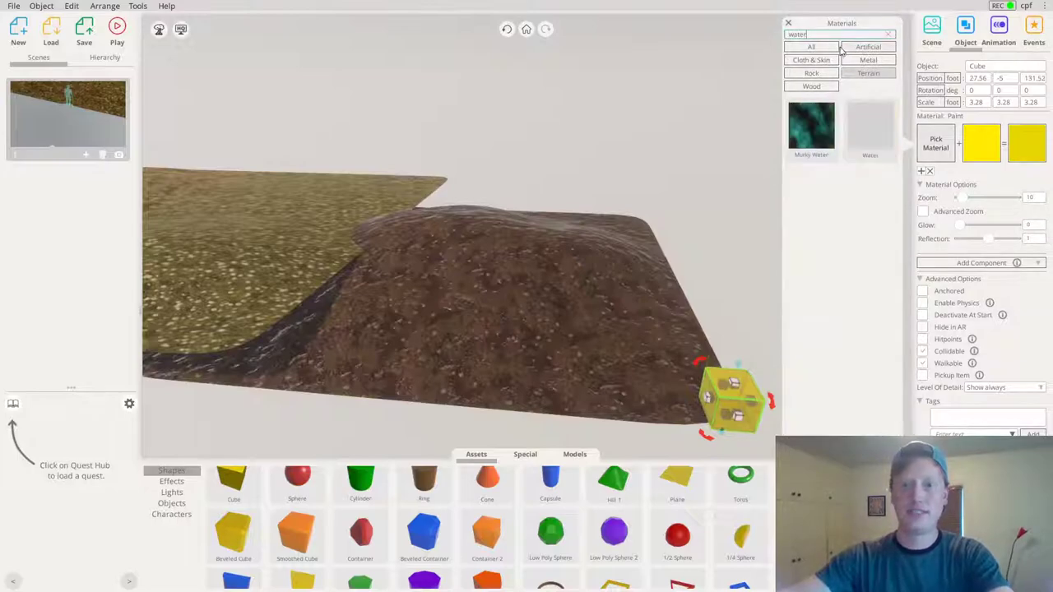
click(867, 134)
Stretch the water cube across the mud hill's base to about 52.02 by 48.80 feet
scroll(625, 227, down, 5)
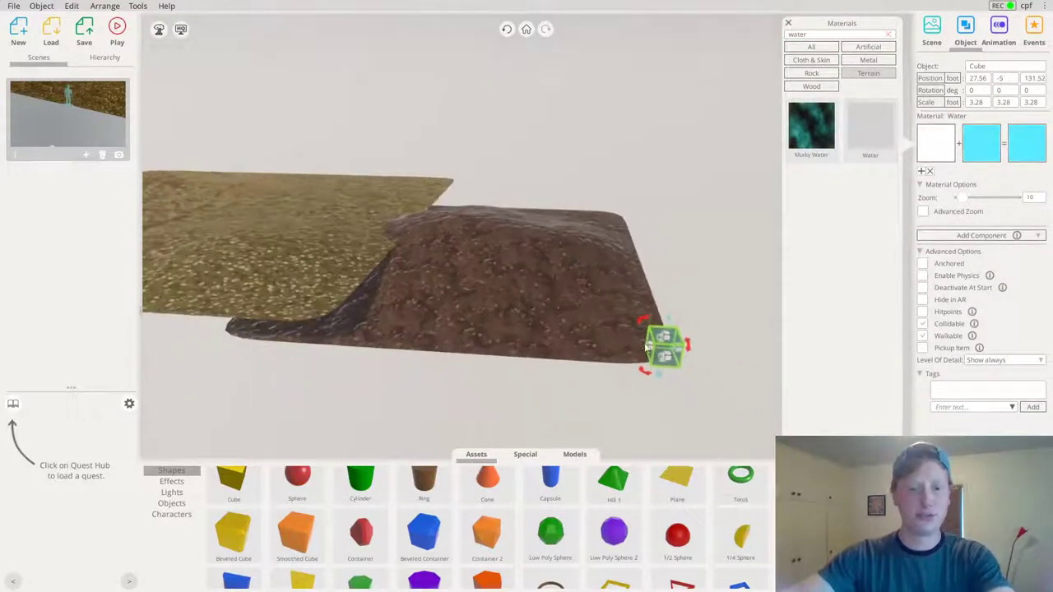
drag(650, 349, 282, 345)
right_drag(453, 287, 603, 337)
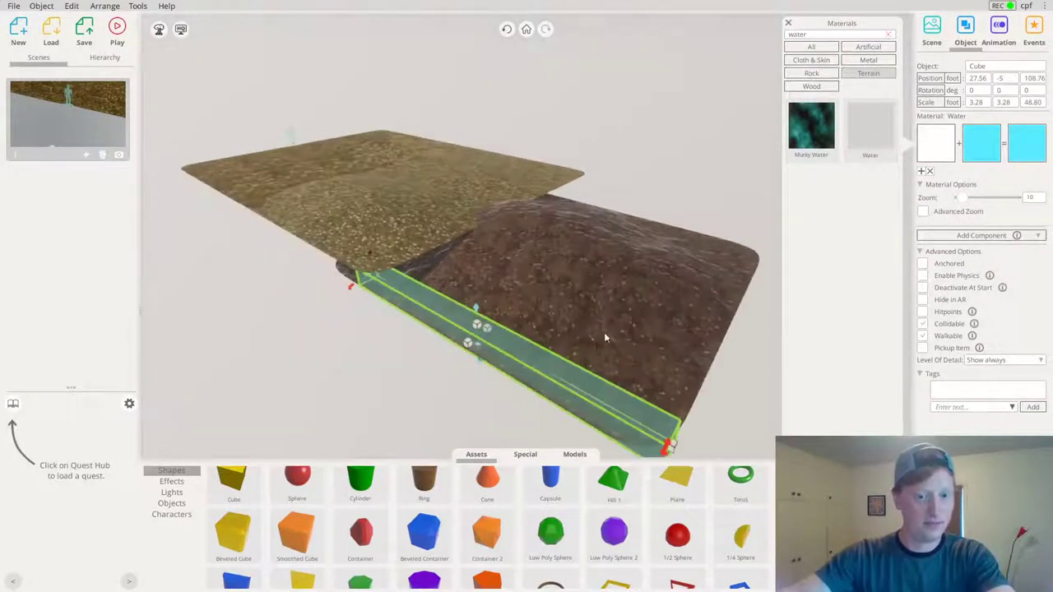
drag(489, 328, 661, 217)
right_drag(535, 247, 655, 247)
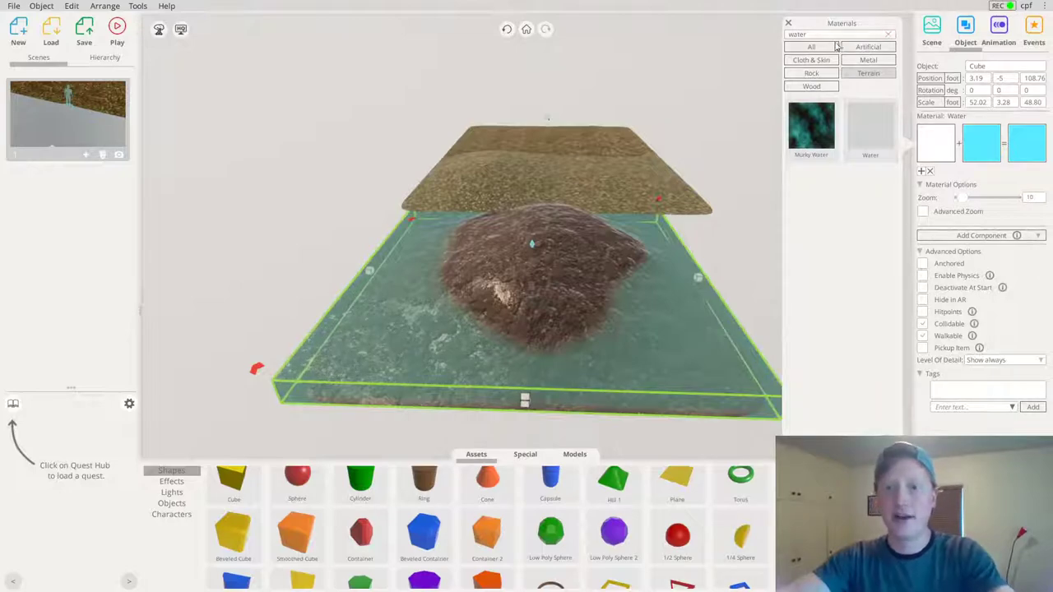
Clear the material search, and widen the water block and mud hill outward, the hill to about 61.61 feet
click(891, 37)
right_drag(679, 262, 589, 270)
drag(582, 296, 653, 299)
click(479, 274)
drag(588, 269, 644, 284)
Set the mud hill's material zoom to 56 and its reflection to 0.6
right_drag(564, 286, 268, 320)
middle_drag(395, 218, 519, 281)
scroll(532, 285, up, 3)
scroll(532, 284, up, 2)
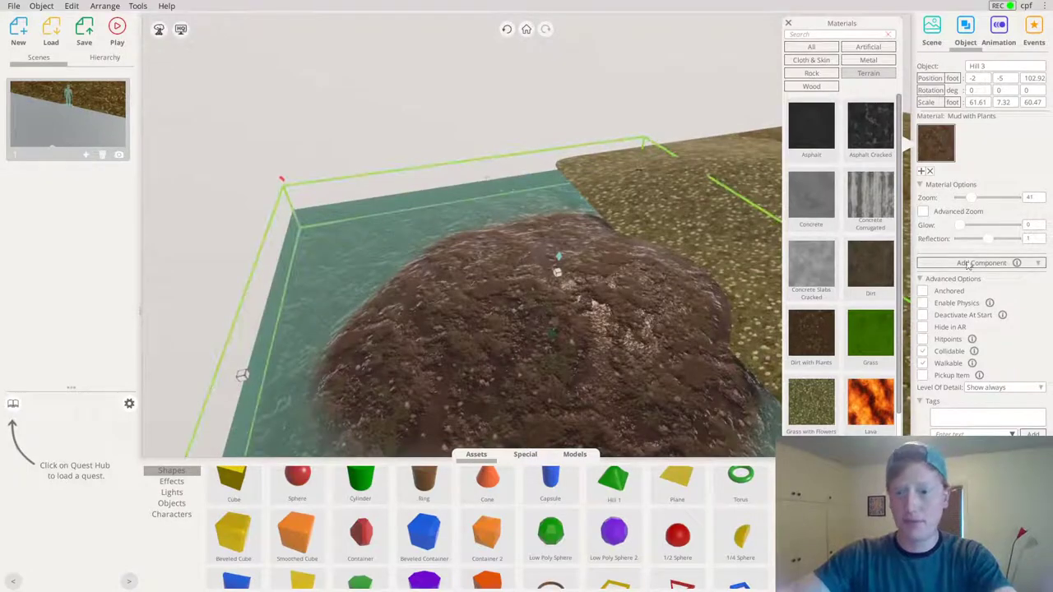
drag(973, 200, 977, 200)
right_drag(672, 367, 552, 291)
scroll(621, 267, down, 2)
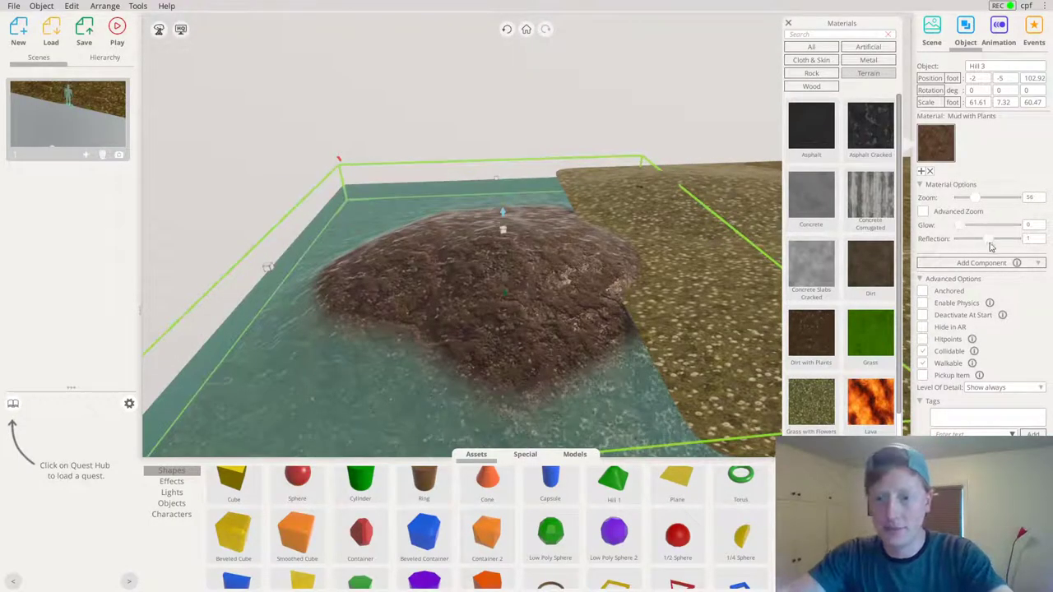
drag(988, 238, 980, 242)
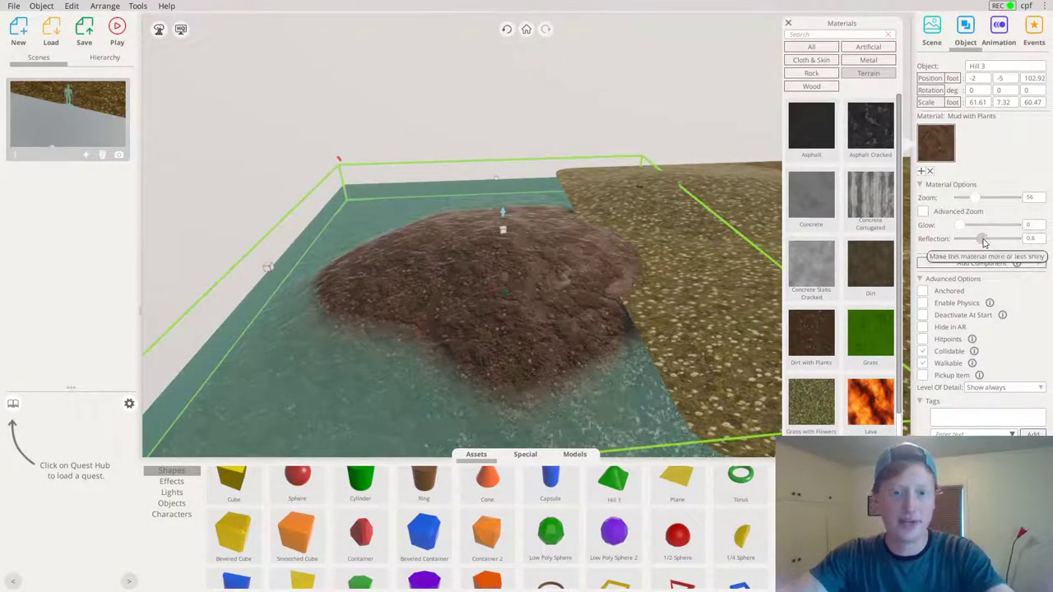
right_drag(460, 288, 553, 249)
scroll(553, 249, down, 3)
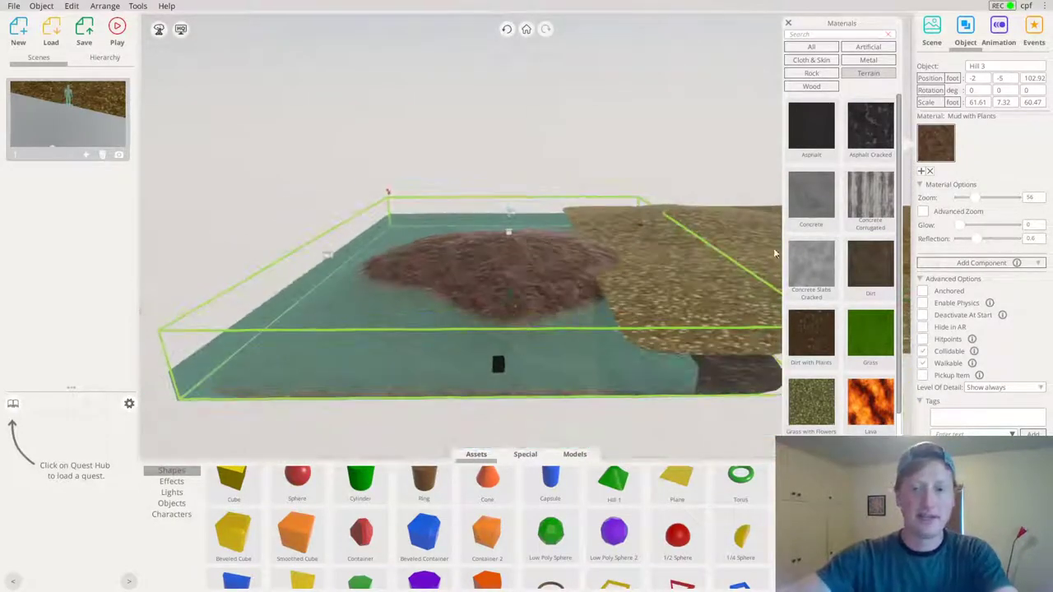
click(736, 224)
click(655, 302)
right_drag(656, 303, 609, 237)
scroll(609, 237, up, 2)
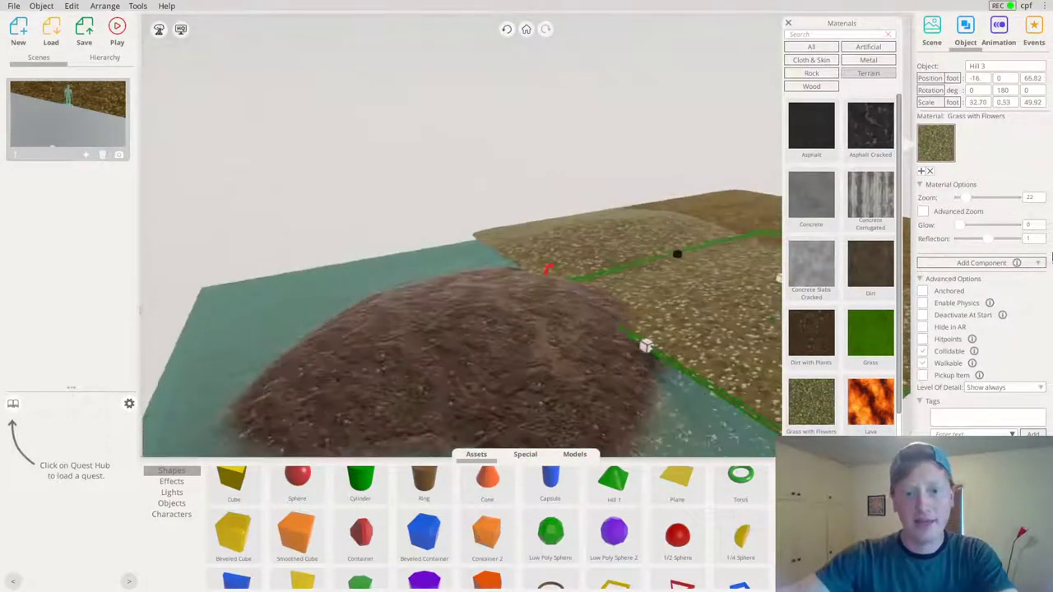
shift+click(609, 236)
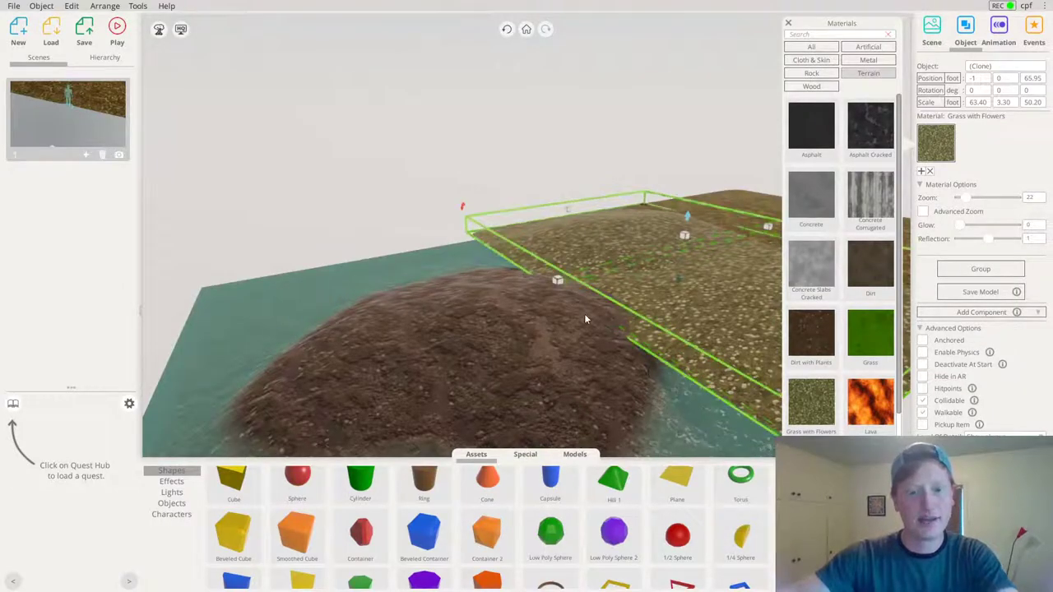
right_drag(584, 314, 620, 332)
click(559, 164)
Examine how the leaf litter, flowered grass and mud hill overlap along the terrain from several angles
right_drag(567, 193, 538, 200)
right_drag(495, 240, 672, 258)
scroll(680, 238, up, 2)
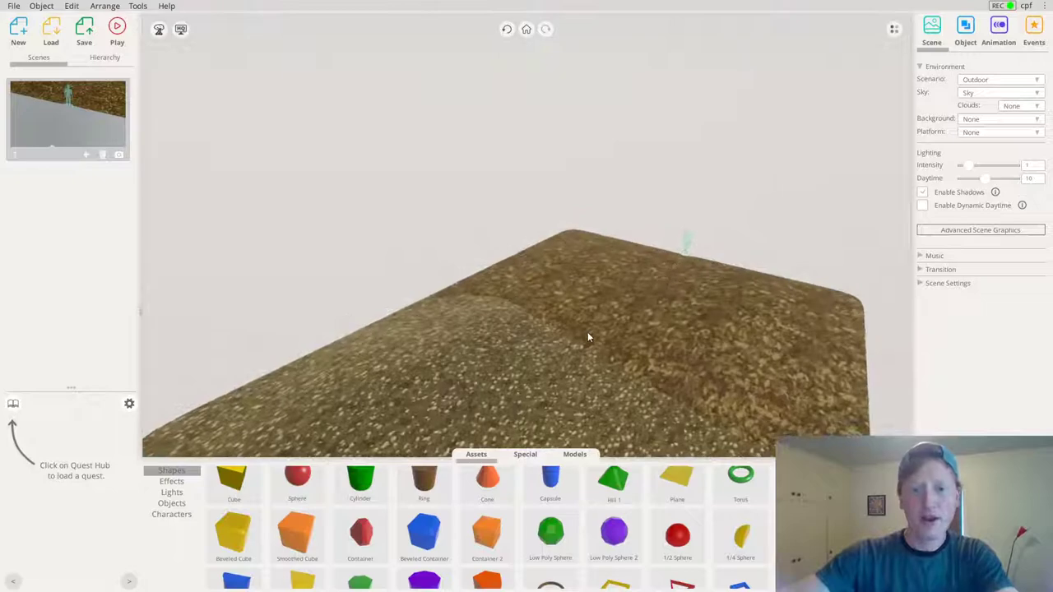
click(652, 301)
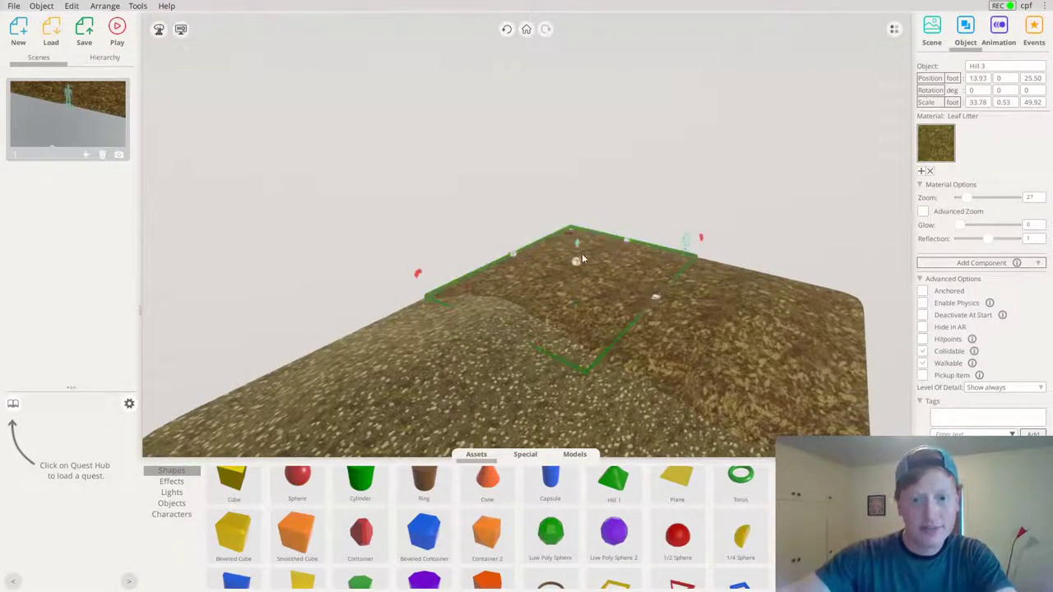
click(712, 172)
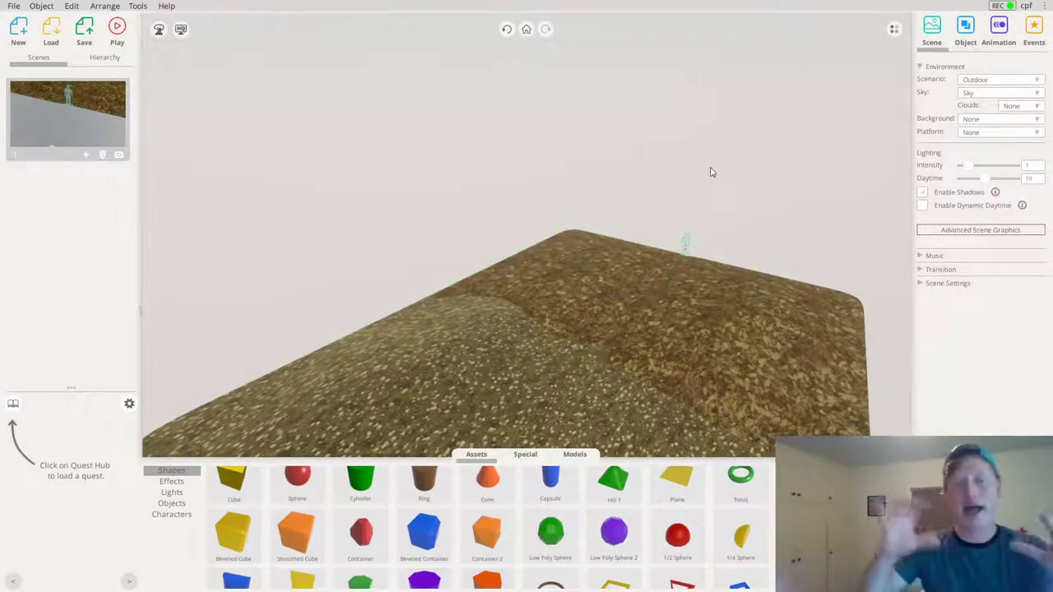
scroll(574, 249, down, 5)
right_drag(569, 259, 583, 239)
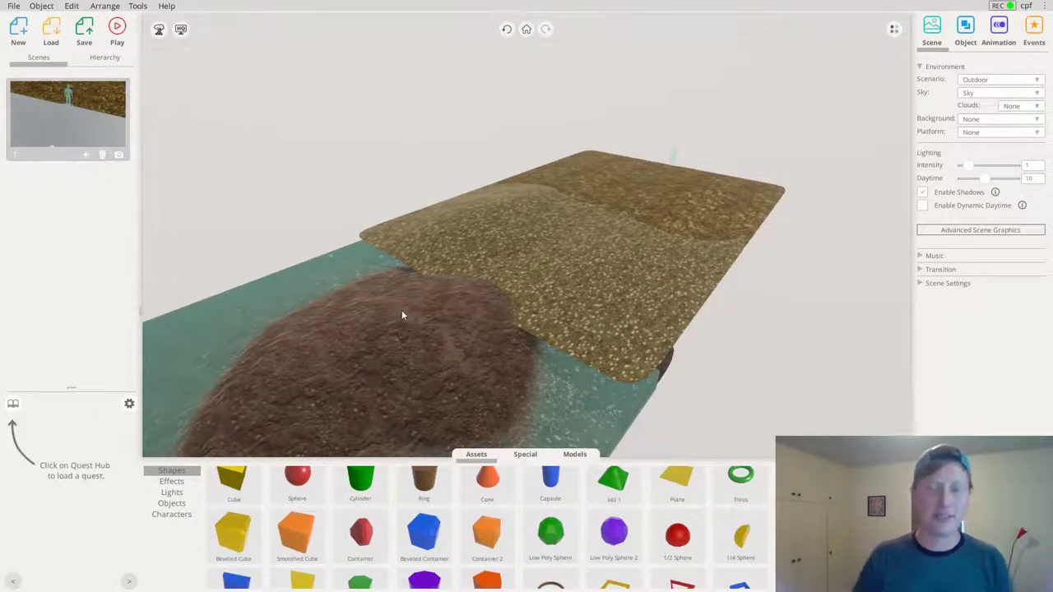
scroll(482, 304, up, 2)
drag(482, 304, 663, 202)
scroll(531, 207, up, 3)
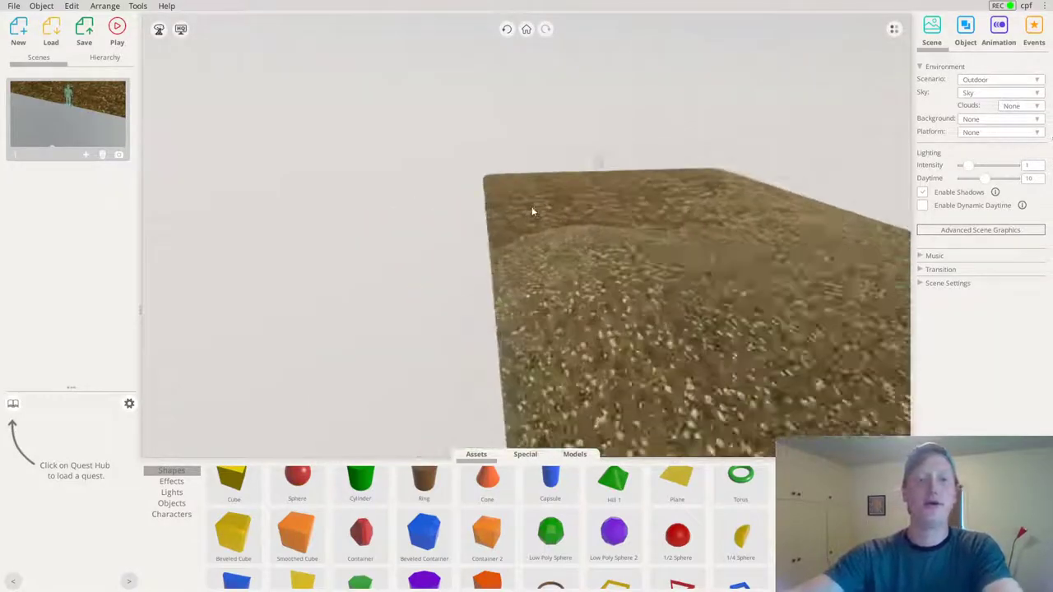
drag(531, 211, 568, 231)
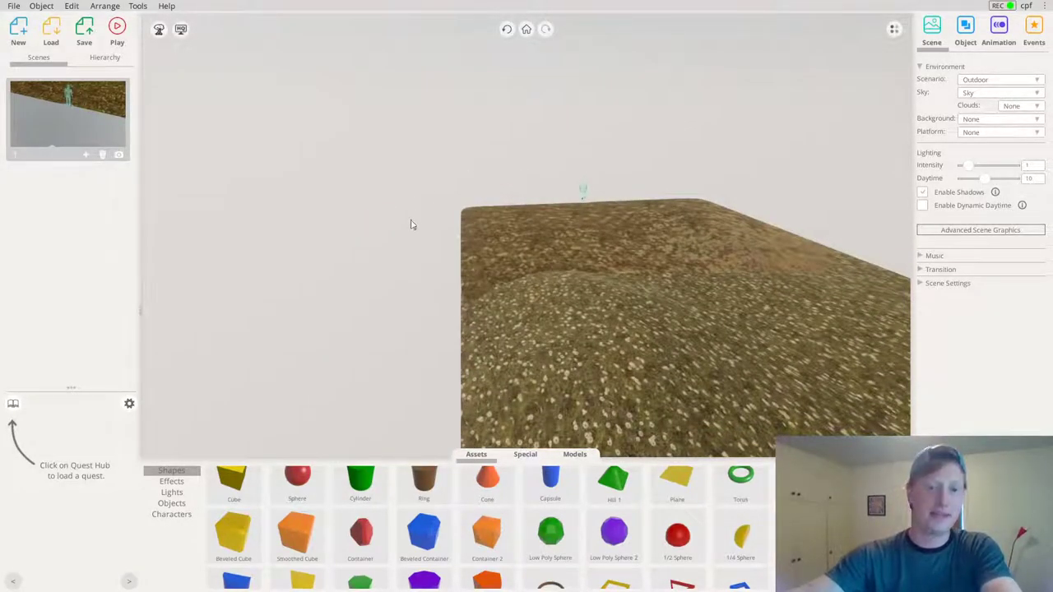
scroll(432, 345, down, 5)
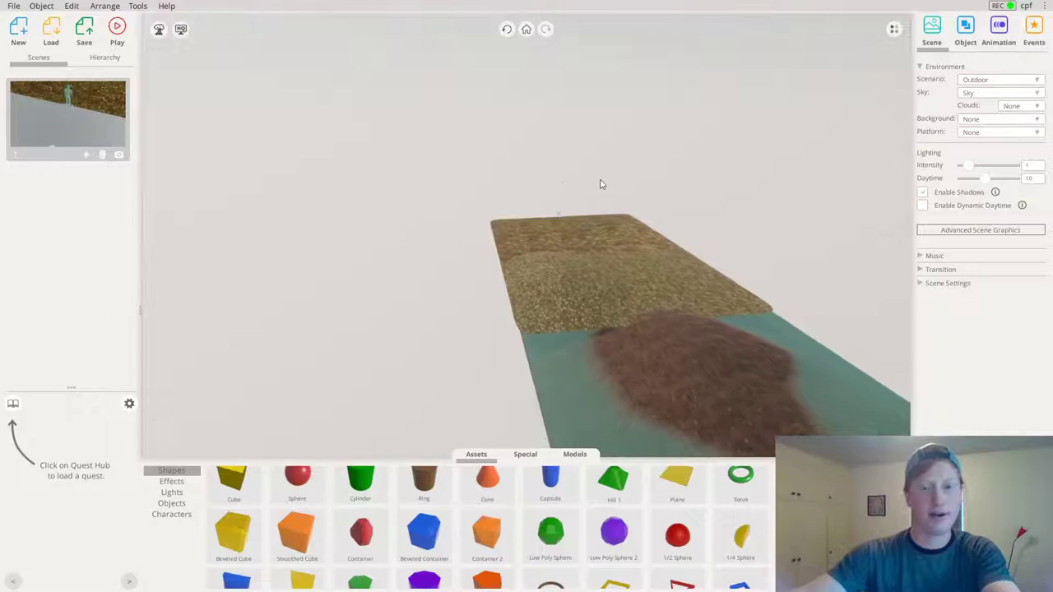
right_drag(631, 262, 566, 242)
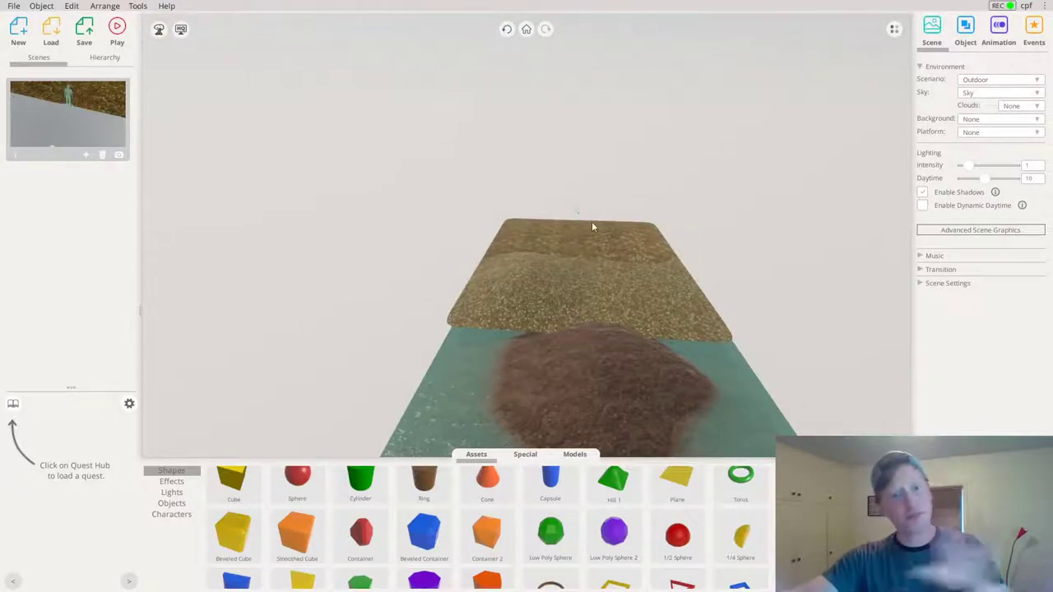
Review the full length of the terrain between the water end and the figure on the leaf litter
scroll(526, 256, up, 4)
right_drag(547, 264, 525, 277)
scroll(563, 294, up, 6)
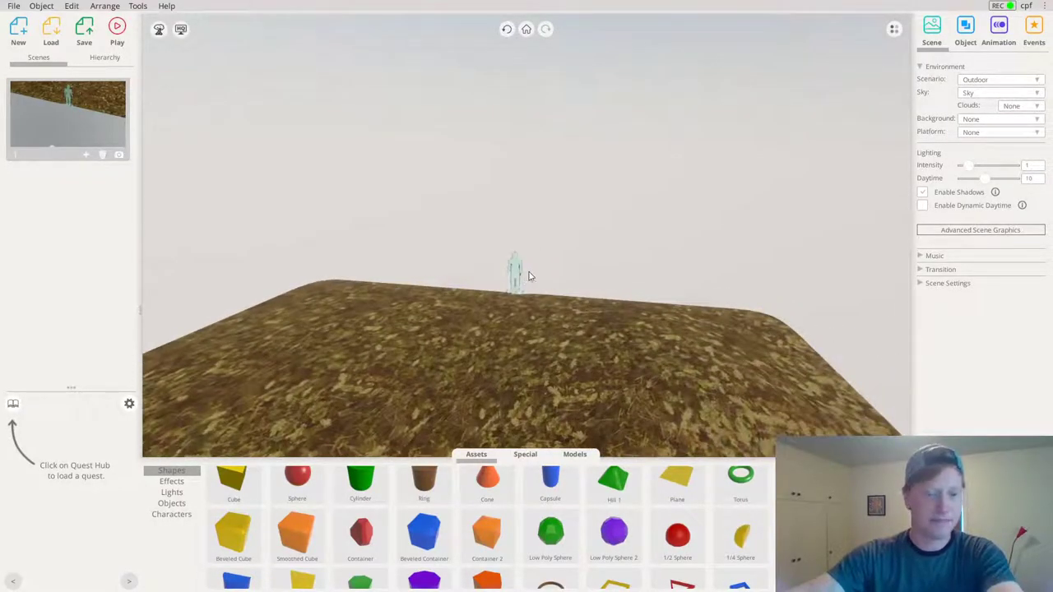
right_drag(586, 323, 669, 339)
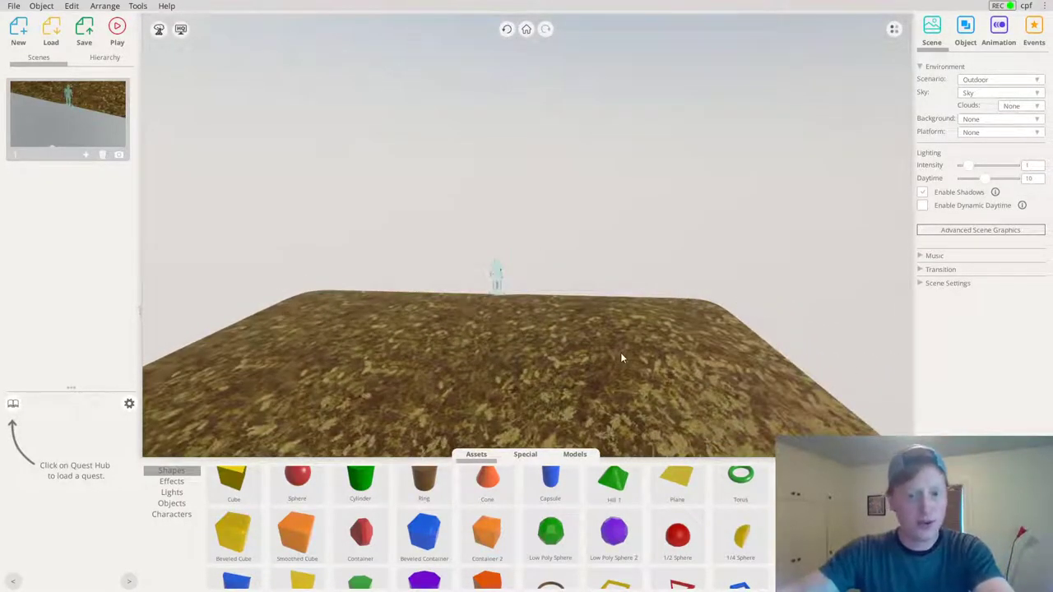
scroll(623, 352, down, 10)
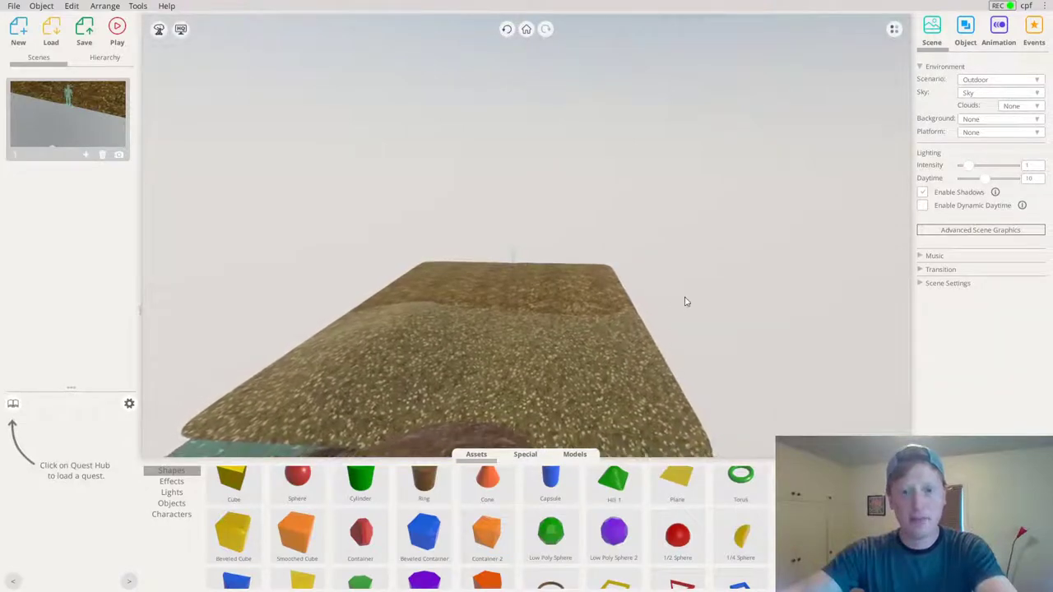
scroll(688, 302, down, 5)
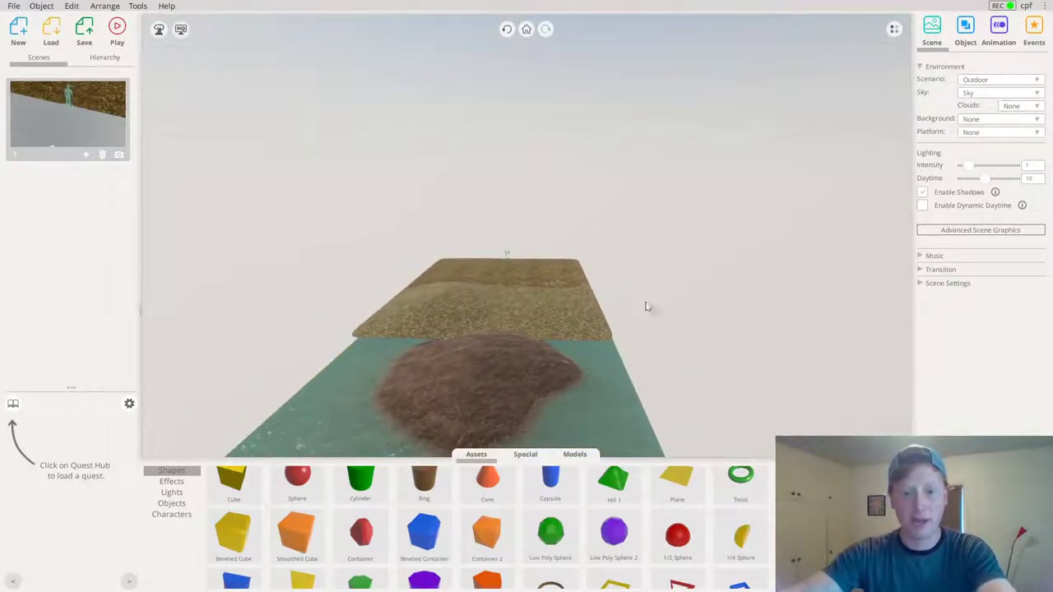
right_drag(634, 363, 611, 368)
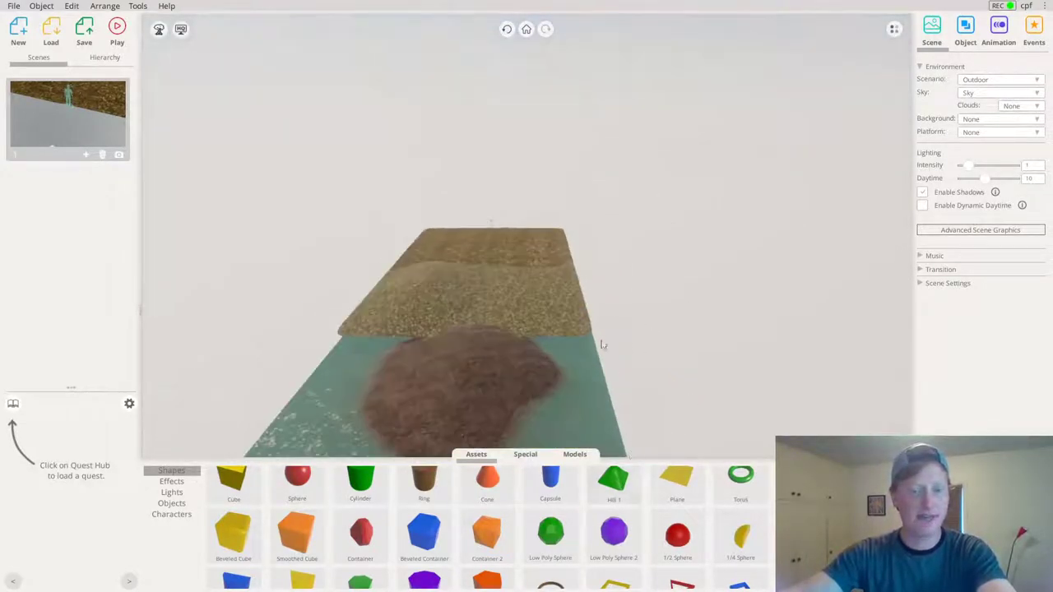
scroll(567, 294, up, 10)
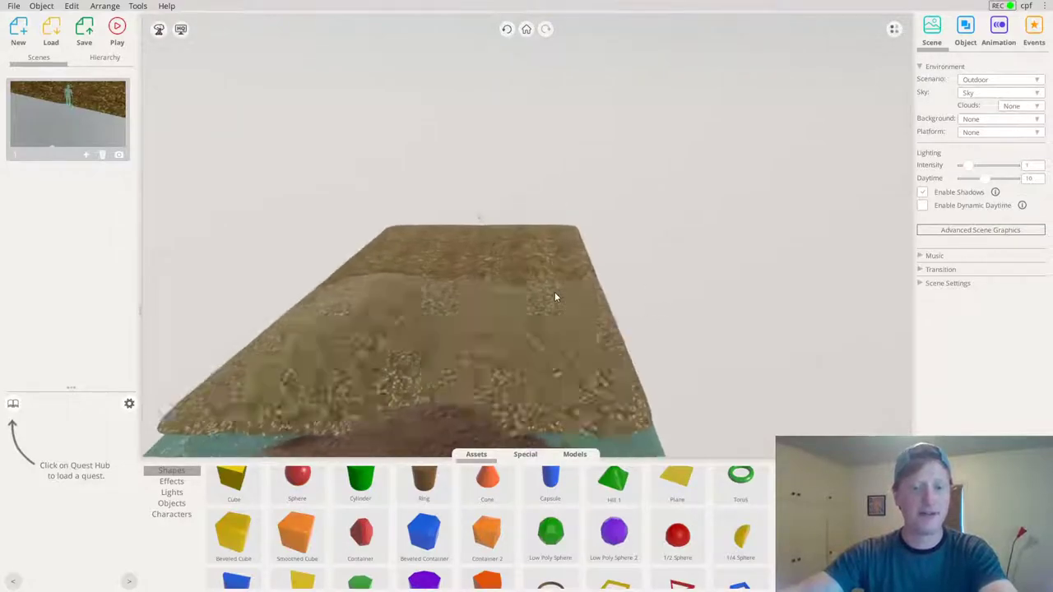
scroll(527, 284, down, 2)
right_drag(465, 273, 567, 284)
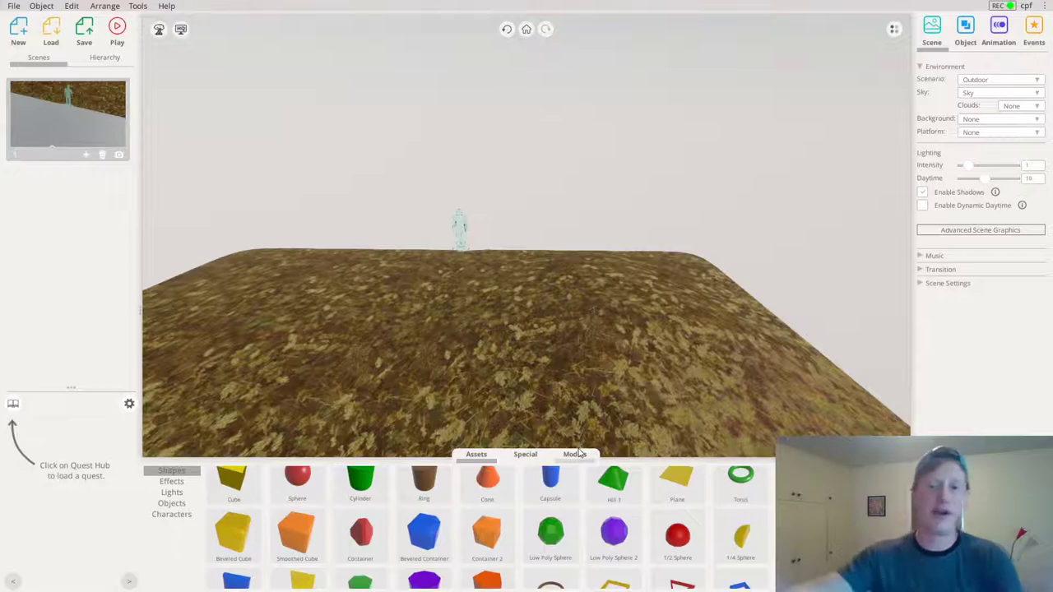
Place a Cave Entrance object on the leaf litter hill in front of the figure, scaled to about 36.98 feet wide
scroll(552, 282, down, 2)
scroll(506, 303, down, 1)
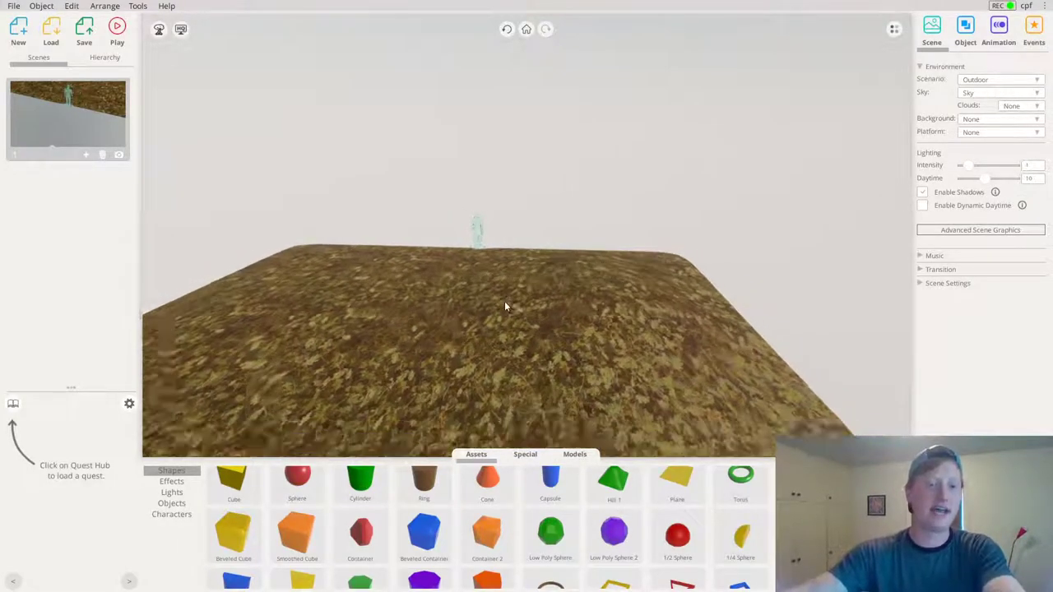
scroll(506, 304, down, 1)
right_drag(506, 304, 178, 227)
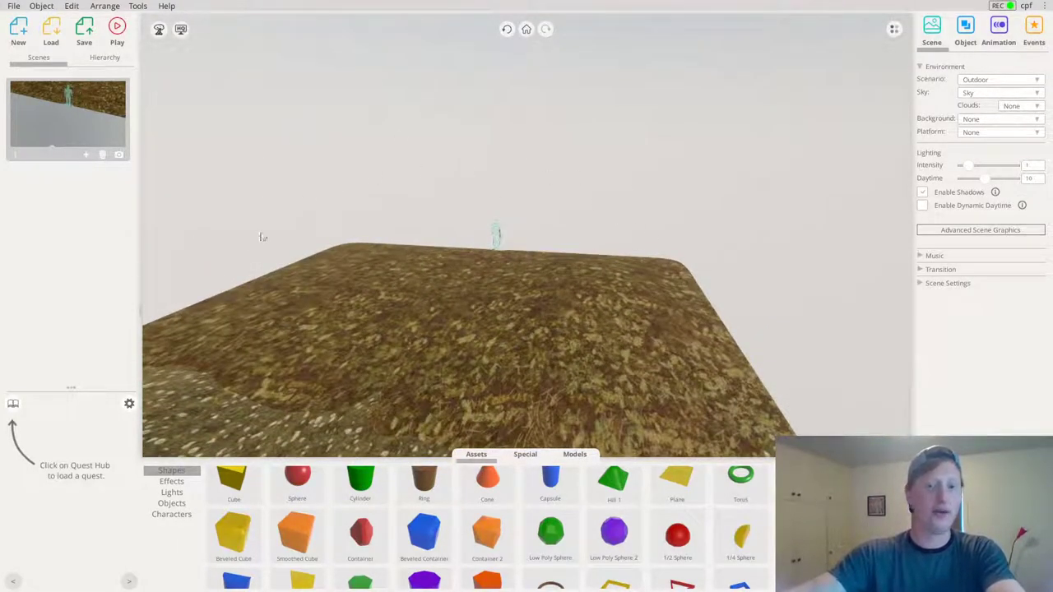
right_drag(484, 285, 473, 281)
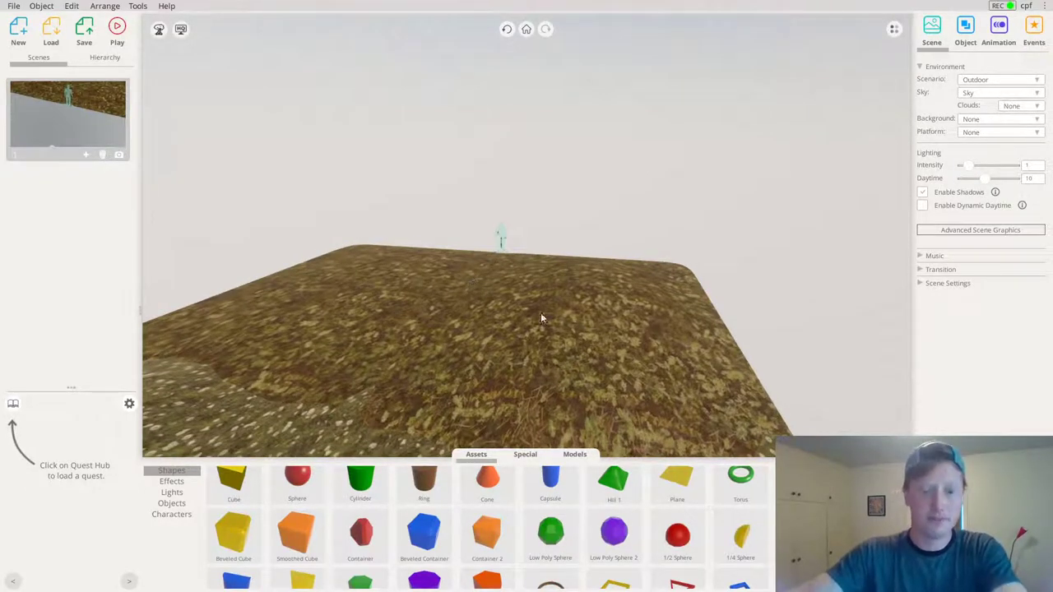
right_drag(541, 316, 552, 385)
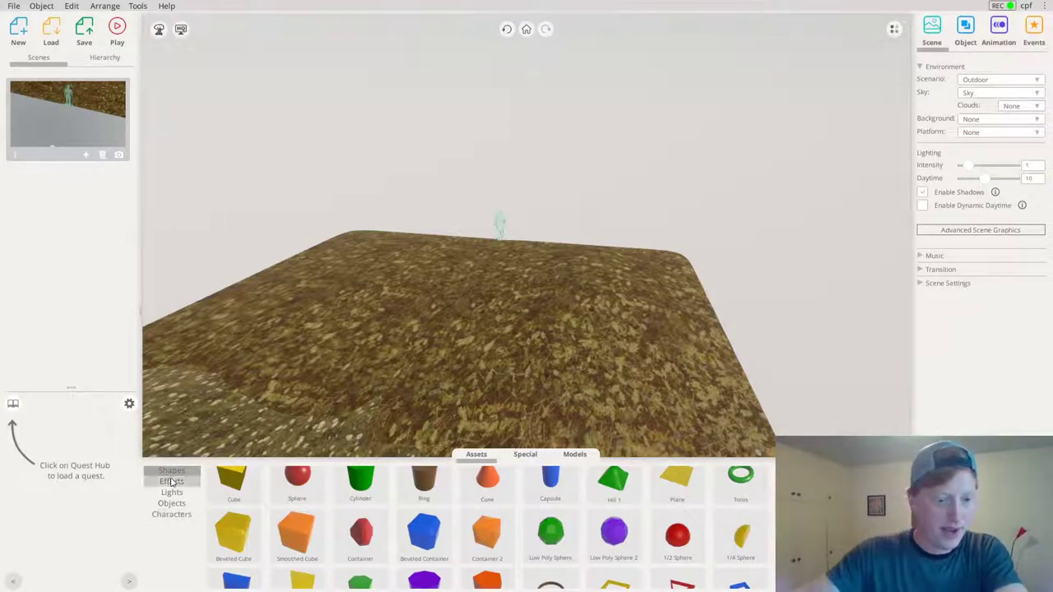
click(173, 504)
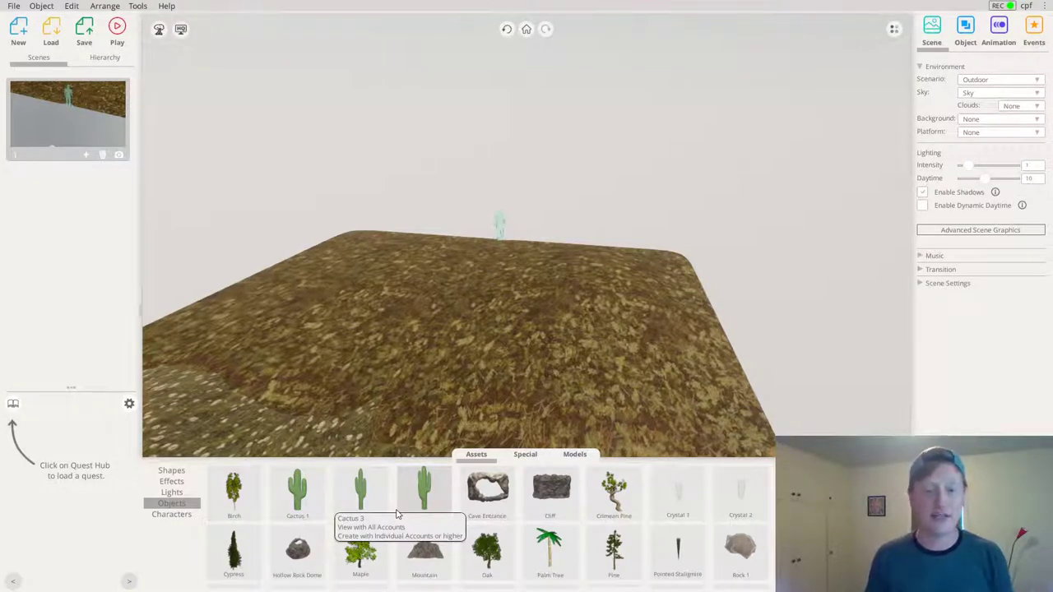
scroll(568, 539, down, 2)
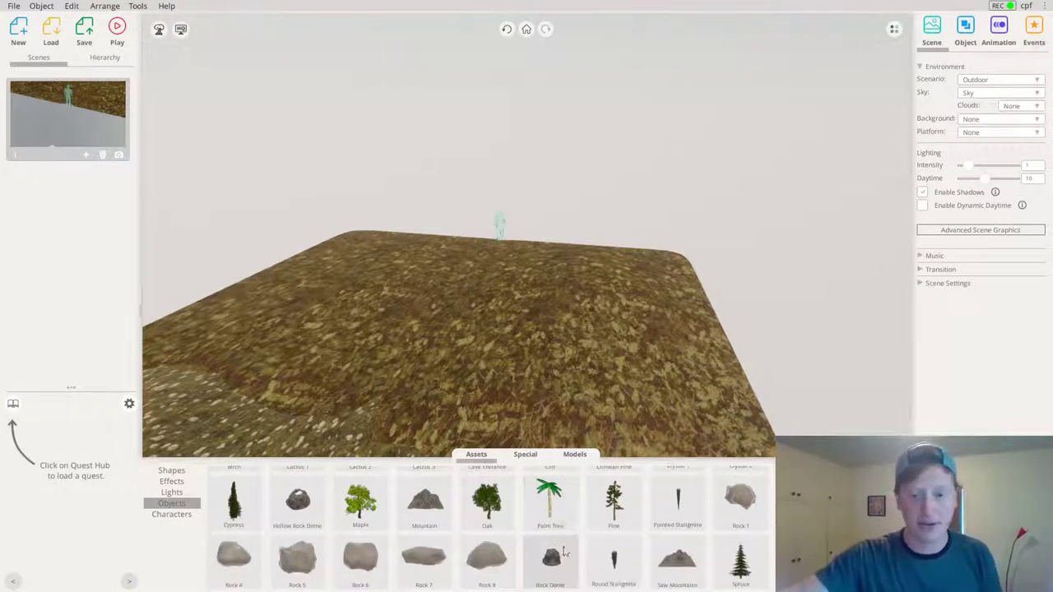
scroll(580, 554, up, 2)
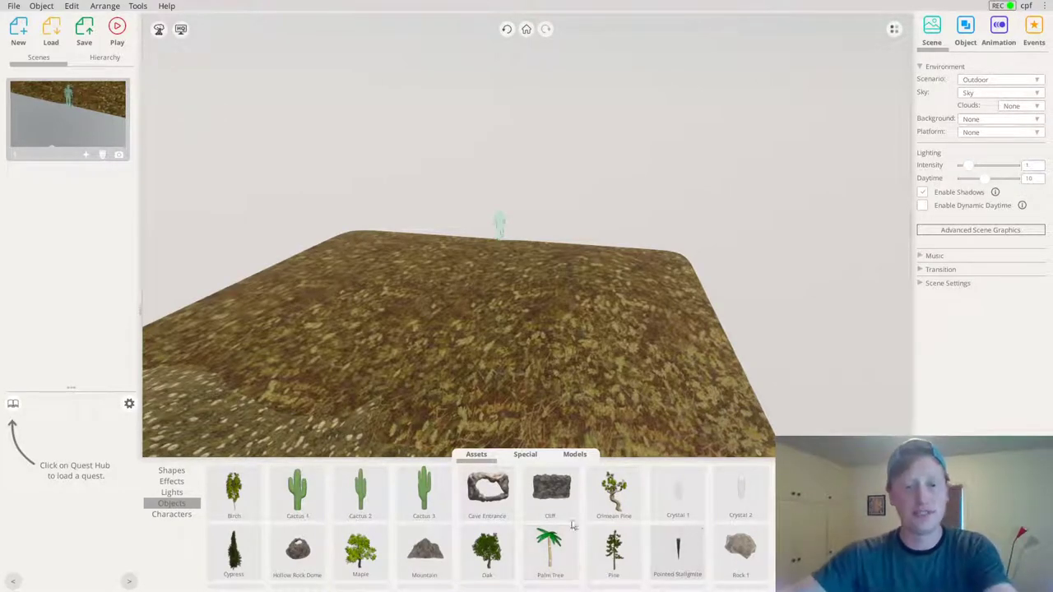
drag(488, 492, 385, 279)
drag(449, 215, 362, 214)
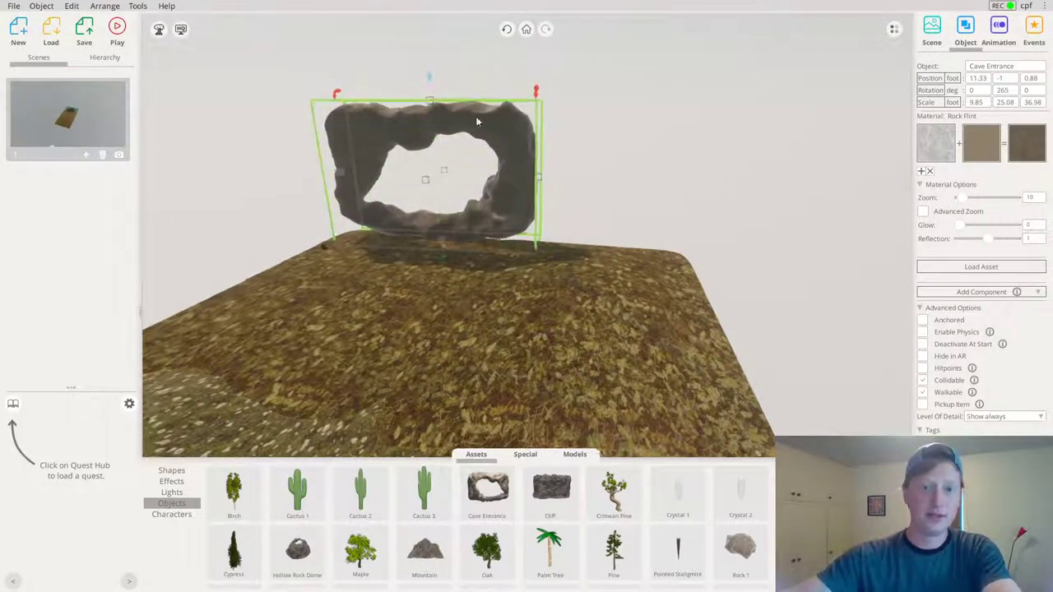
Move the cave entrance to the outer end of the leaf litter and sink its base into the ground
right_drag(458, 112, 628, 148)
drag(352, 316, 352, 318)
drag(525, 204, 678, 216)
right_drag(683, 215, 625, 179)
drag(616, 145, 616, 164)
drag(655, 232, 652, 233)
drag(507, 265, 434, 262)
right_drag(539, 175, 561, 136)
scroll(581, 154, up, 4)
click(696, 64)
right_drag(696, 63, 538, 291)
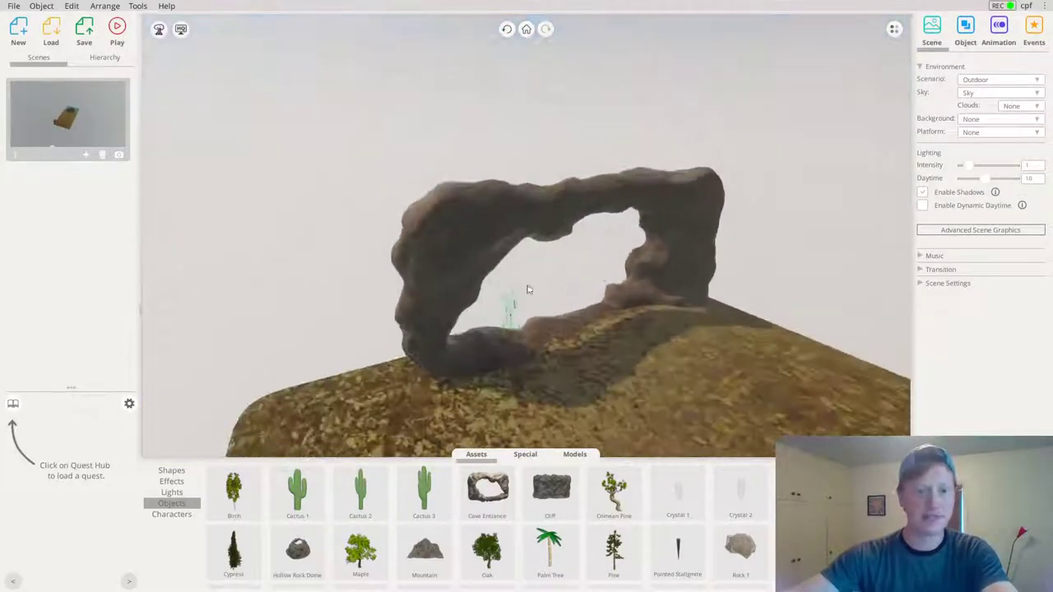
Widen the cave entrance to about 49.34 feet so it spans the hill's end edge
drag(433, 296, 413, 295)
right_drag(631, 316, 300, 97)
drag(300, 97, 496, 214)
right_drag(496, 214, 699, 346)
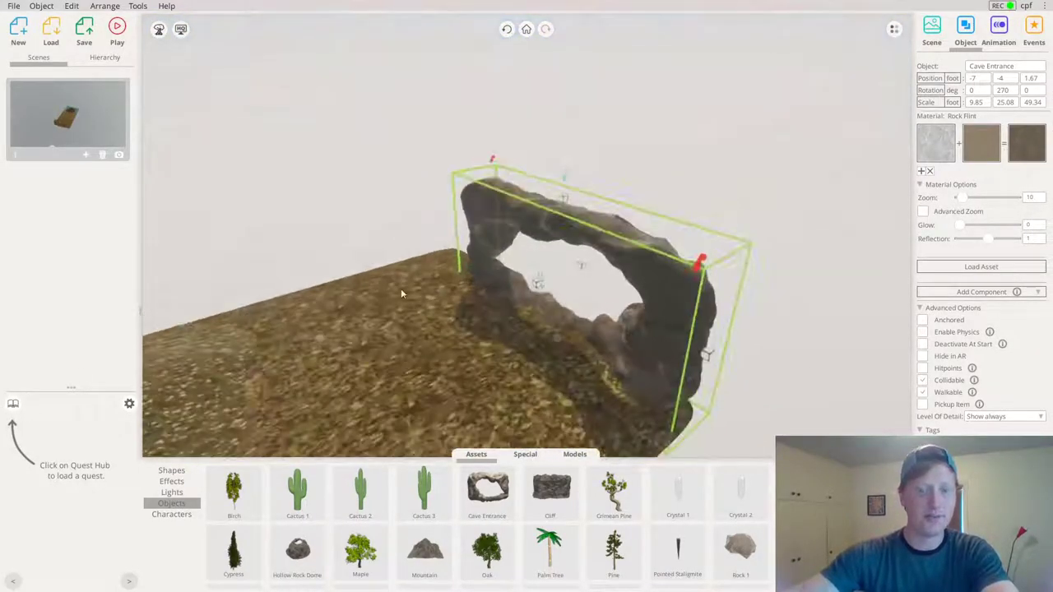
Move the player figure to the outer side of the cave entrance, at about position -5, 0, -11
click(479, 183)
right_drag(479, 183, 527, 190)
drag(547, 303, 629, 296)
right_drag(580, 317, 580, 246)
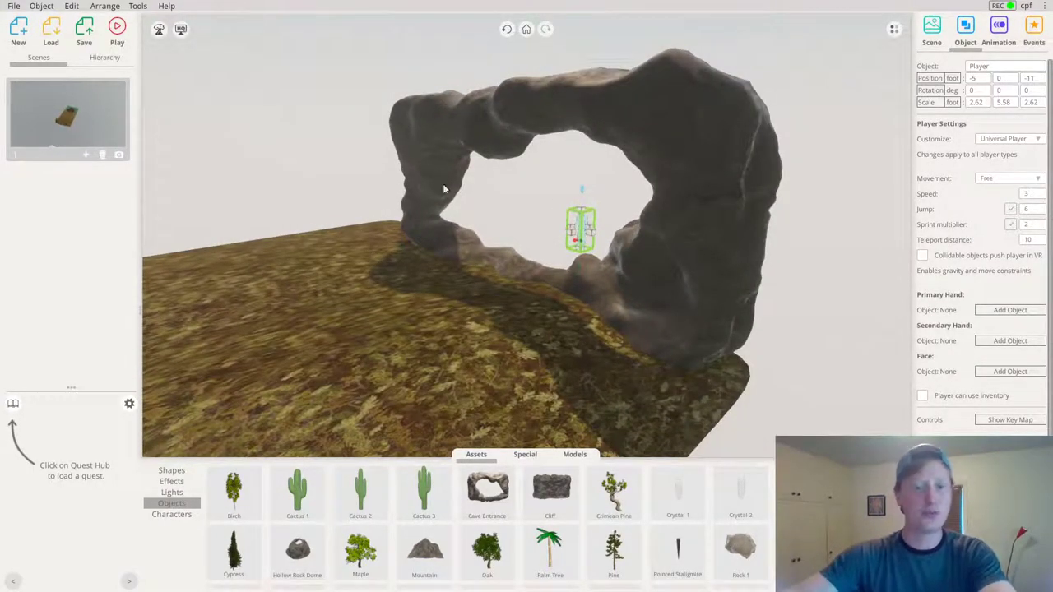
click(332, 134)
right_drag(397, 150, 410, 178)
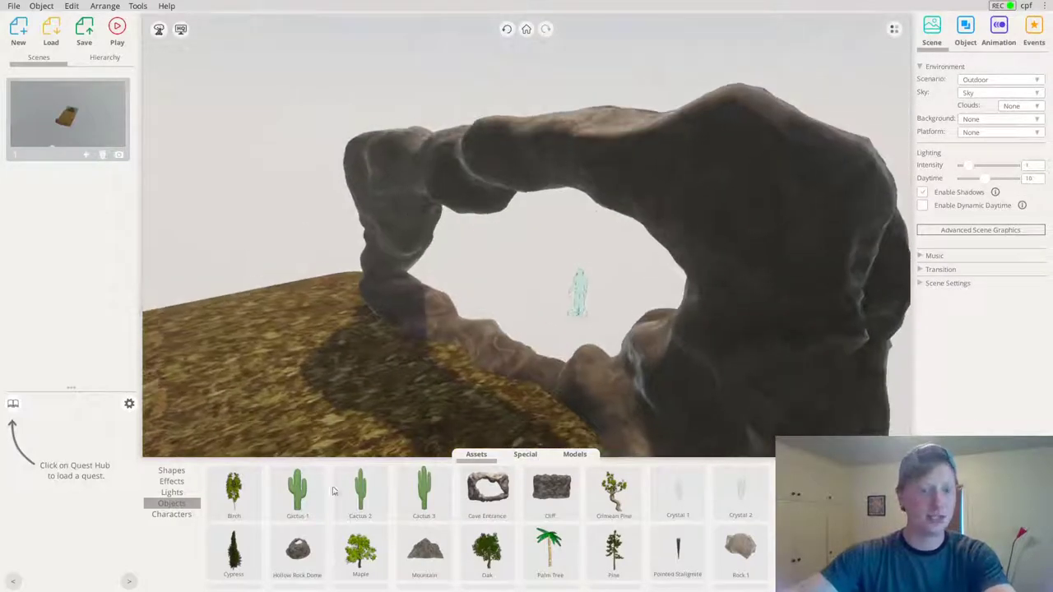
Add a cube inside the cave opening and shape it into an upright panel about 35.20 by 17.32 feet and 1.02 feet thick
click(173, 470)
drag(243, 494, 440, 183)
drag(422, 253, 741, 343)
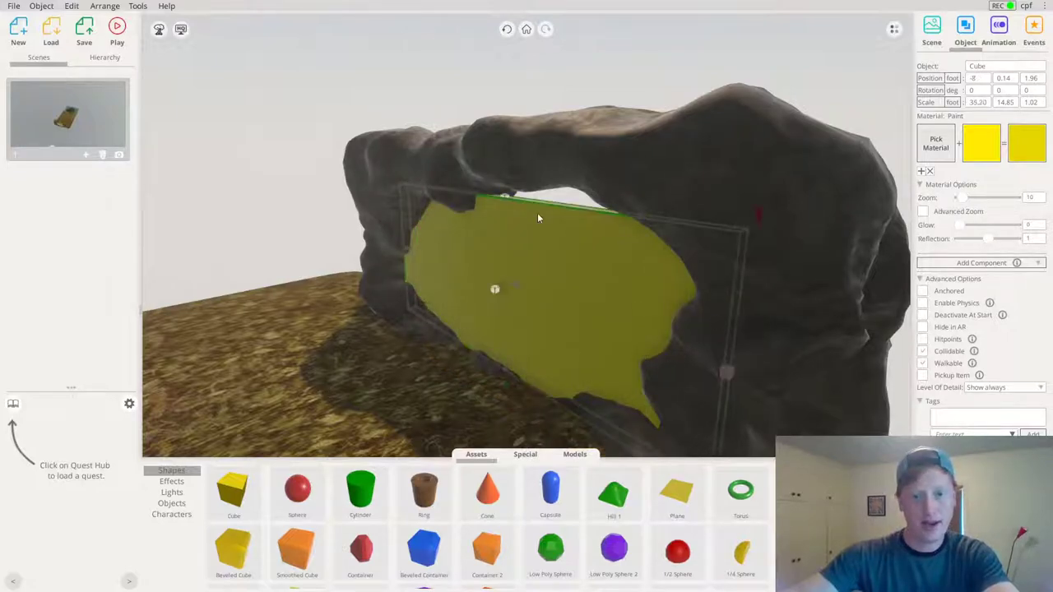
drag(504, 199, 504, 167)
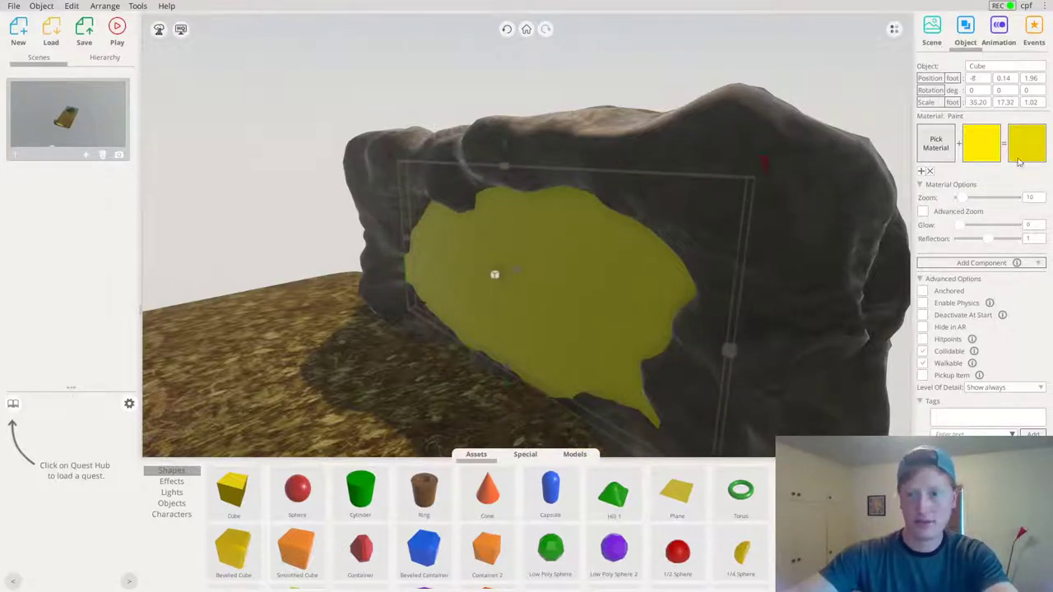
Give the panel the Glass material, tinted light blue with RGB 156, 236, 255
click(933, 140)
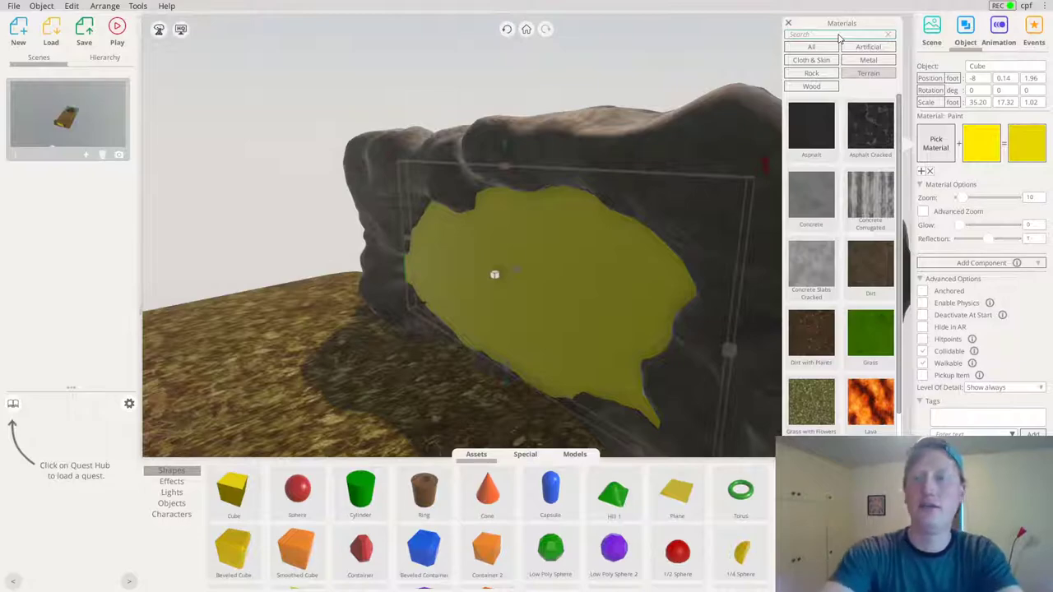
text(glass)
click(811, 47)
click(811, 128)
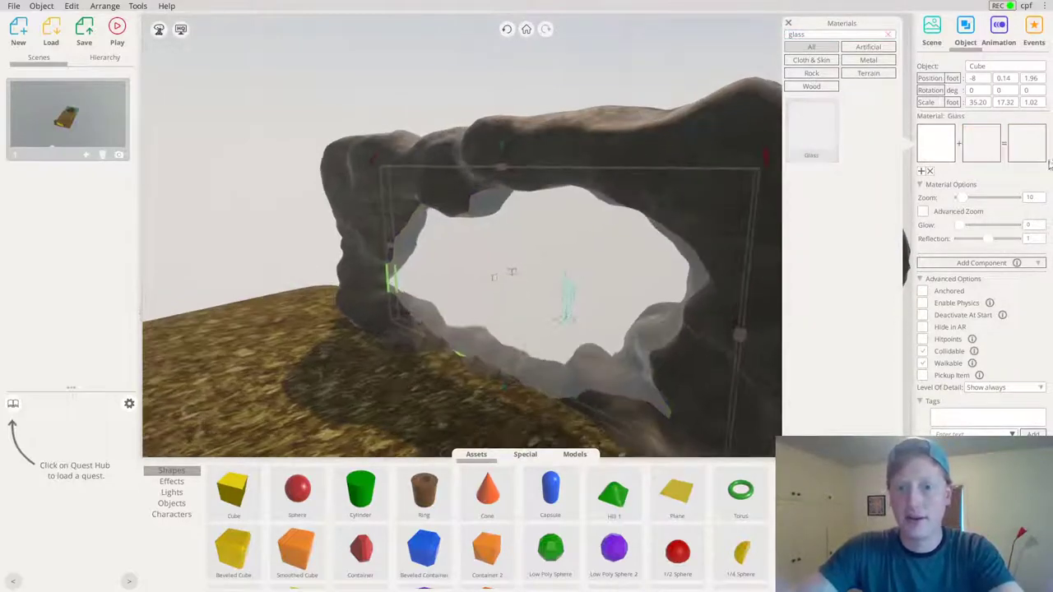
click(982, 143)
drag(1036, 244, 1030, 238)
click(957, 196)
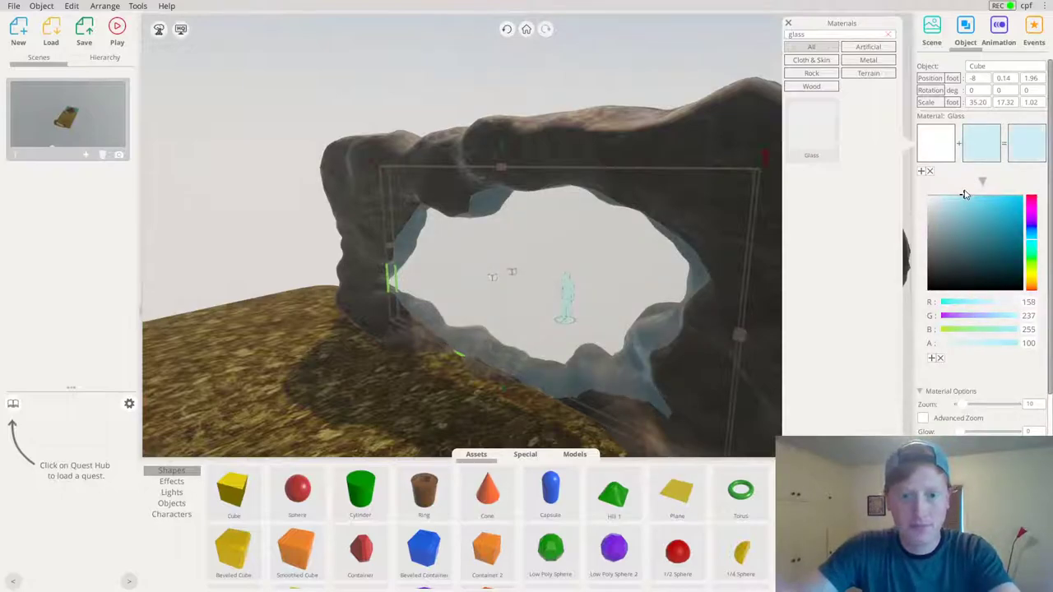
Shift the glass panel sideways within the cave opening and widen it to about 38 feet
right_drag(374, 241, 586, 310)
drag(585, 309, 578, 292)
right_drag(578, 292, 553, 194)
scroll(552, 193, down, 3)
drag(231, 258, 193, 252)
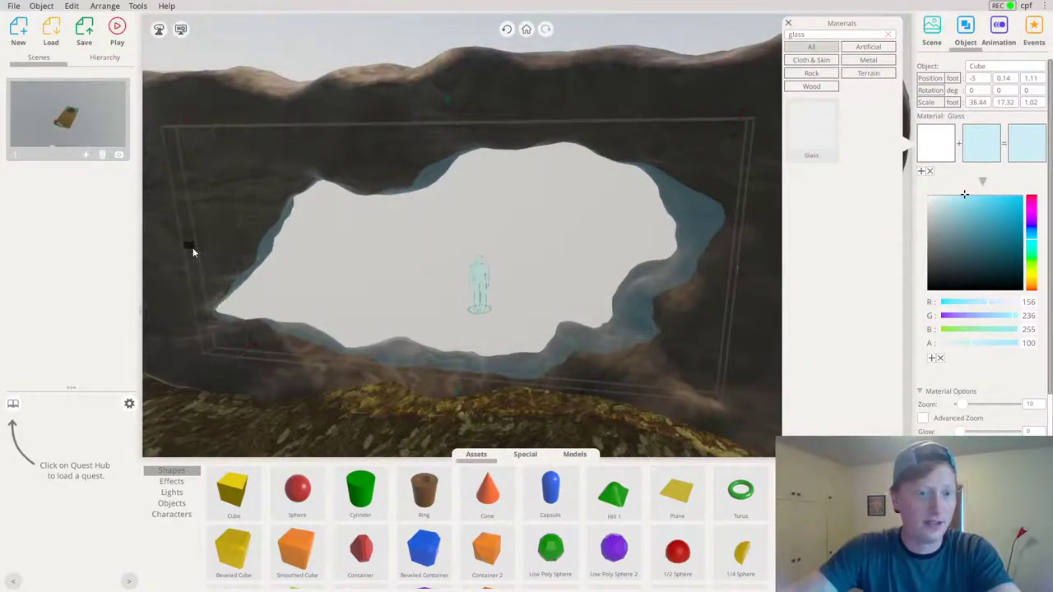
Examine from the outer side how the glass panel fits the cave entrance and its small side hole
right_drag(728, 265, 1, 261)
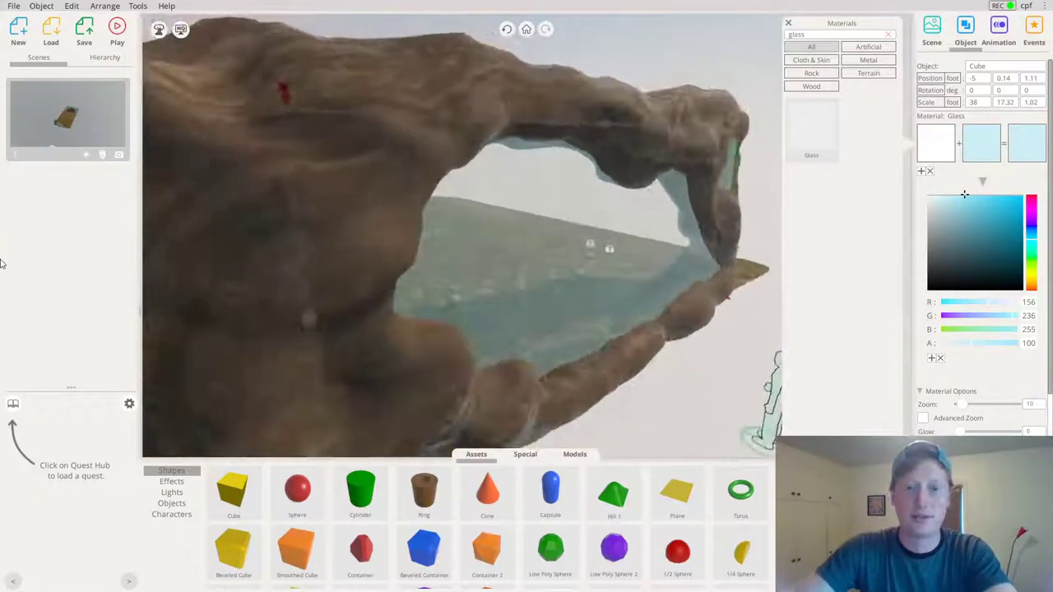
right_drag(238, 237, 616, 142)
scroll(615, 142, down, 3)
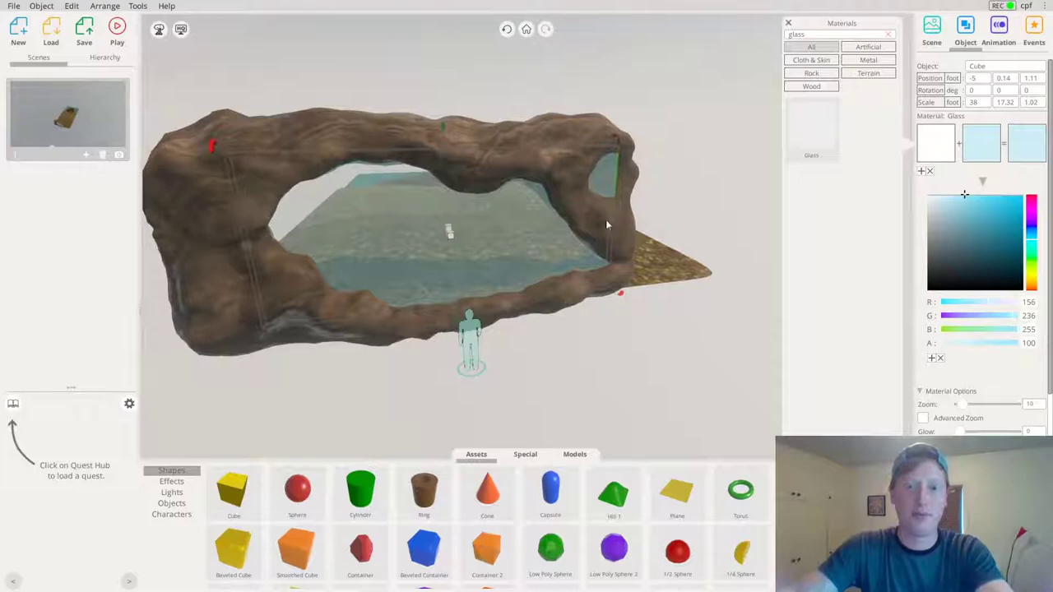
mouse_move(609, 220)
mouse_down()
mouse_move(577, 222)
mouse_move(616, 219)
mouse_up()
right_drag(560, 218, 625, 247)
click(645, 249)
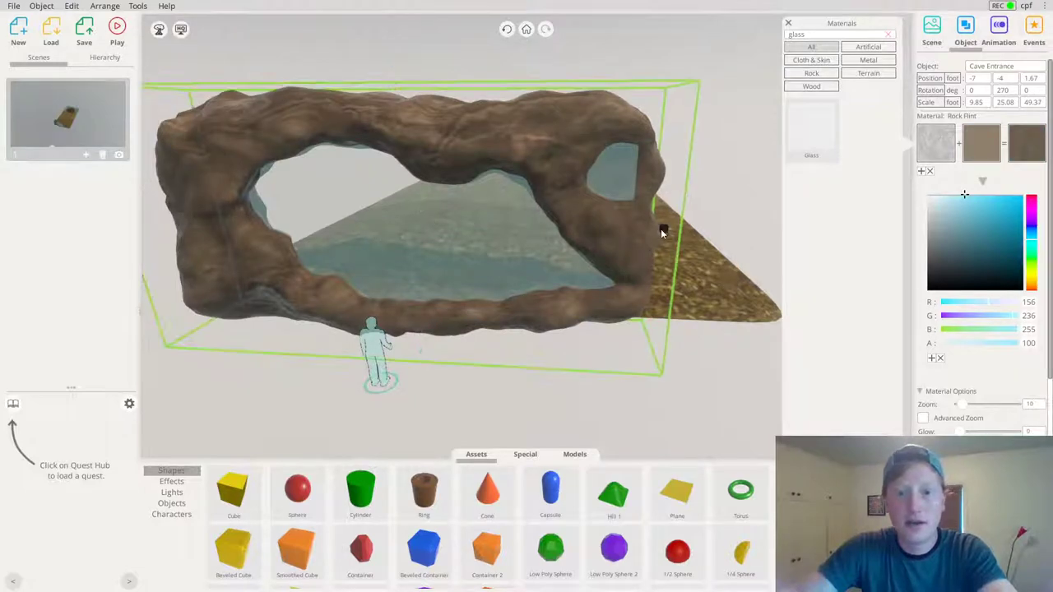
middle_drag(722, 418, 694, 388)
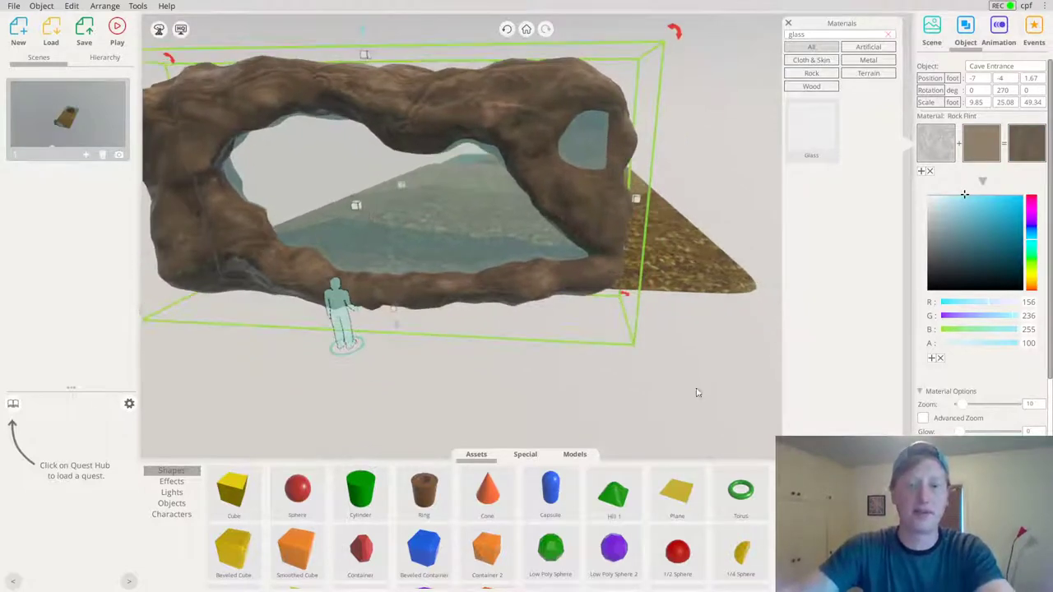
click(693, 388)
middle_drag(583, 209, 635, 191)
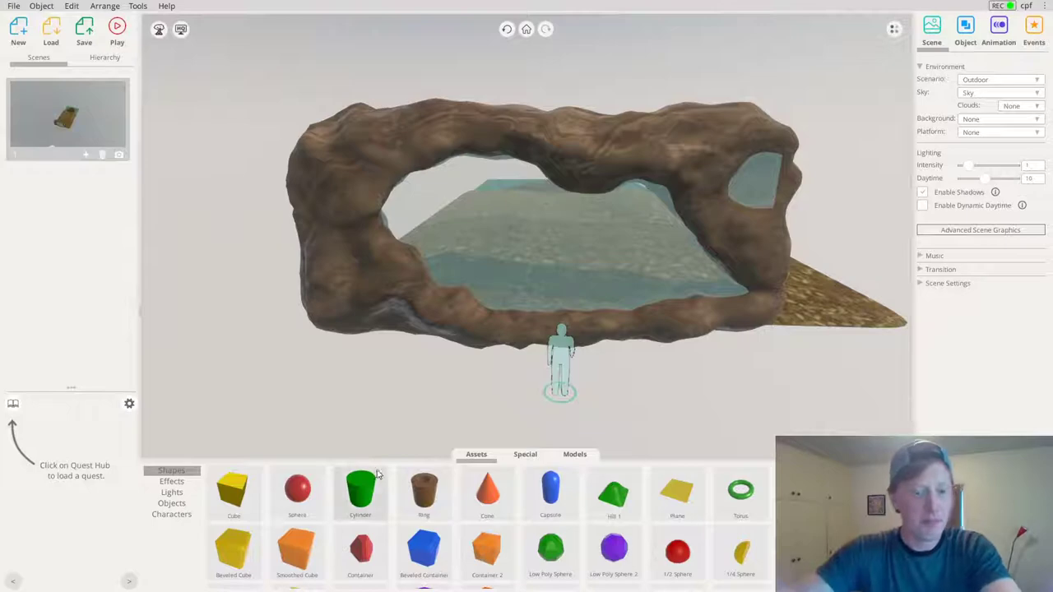
Add a cube on the cave opening's lower rim and shape it into a post about 1.23 feet square and 6.53 feet tall
mouse_move(587, 142)
middle_down()
mouse_move(581, 156)
mouse_move(585, 141)
middle_up()
drag(233, 490, 482, 337)
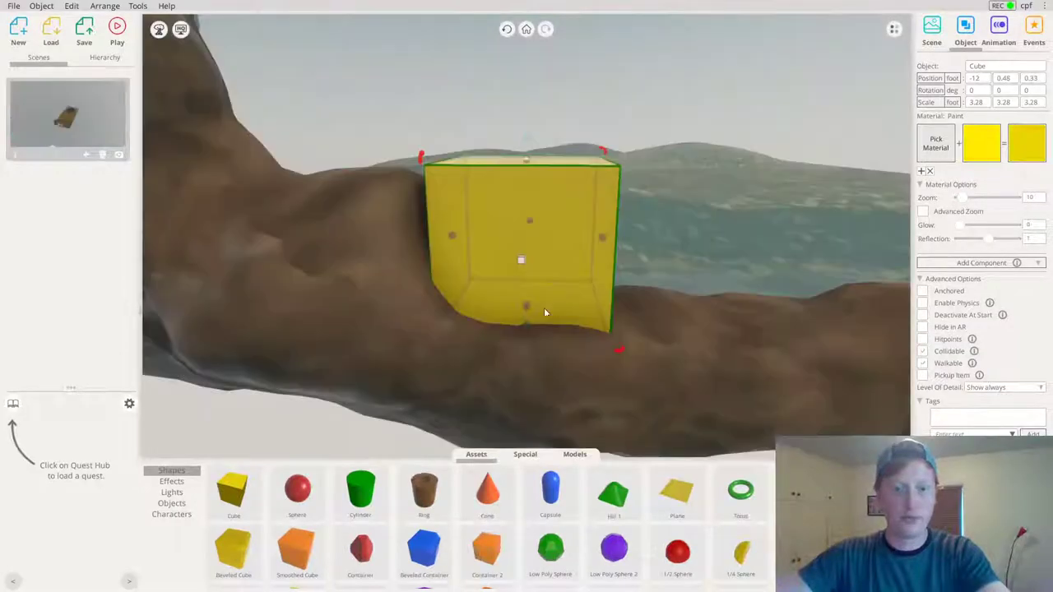
middle_drag(544, 309, 527, 176)
drag(526, 174, 575, 27)
scroll(578, 148, down, 3)
middle_drag(579, 157, 663, 181)
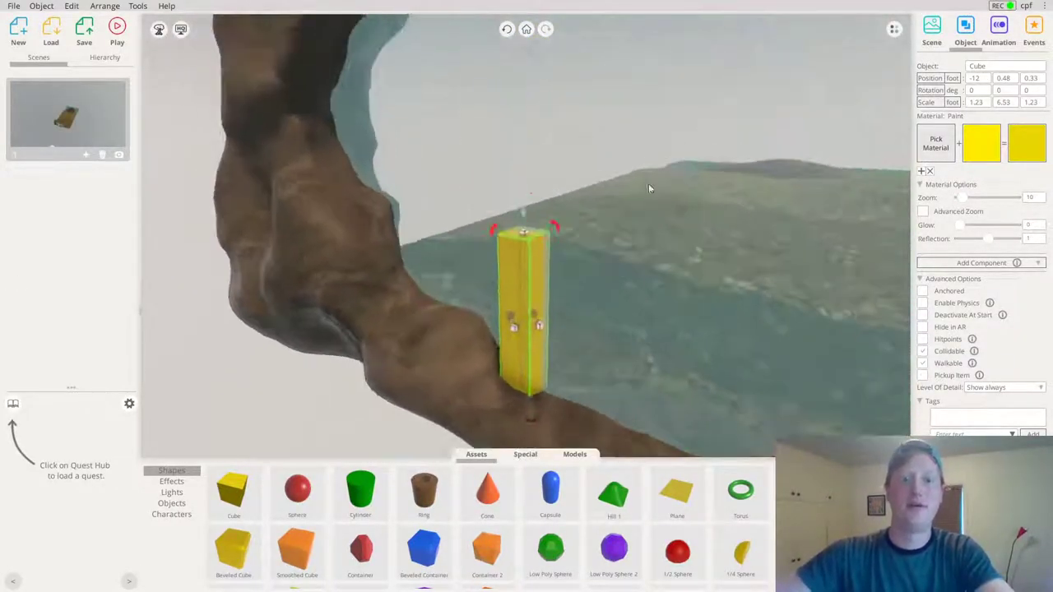
Stretch the post up to the cave opening's upper edge, to about 15.69 feet tall
scroll(663, 181, down, 3)
drag(525, 237, 543, 8)
middle_drag(555, 51, 865, 197)
scroll(699, 159, down, 3)
scroll(865, 197, down, 2)
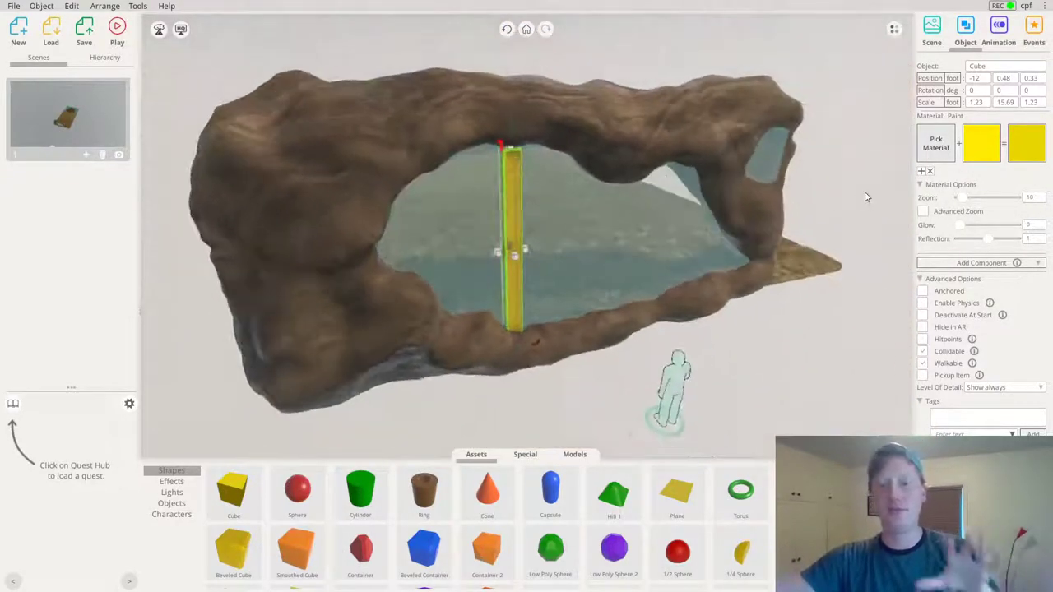
middle_drag(810, 173, 753, 161)
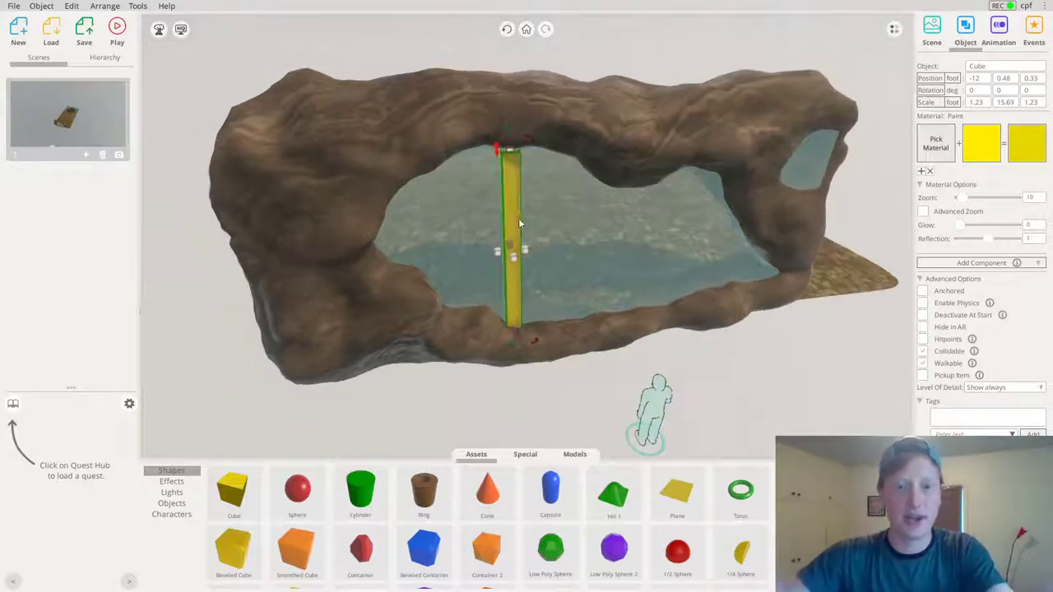
Duplicate the post and place the copy farther along the opening's lower rim, at about position 1.40, 0.48, 0.77
middle_drag(604, 173, 666, 216)
key(ctrl+c)
key(ctrl+v)
drag(646, 287, 648, 291)
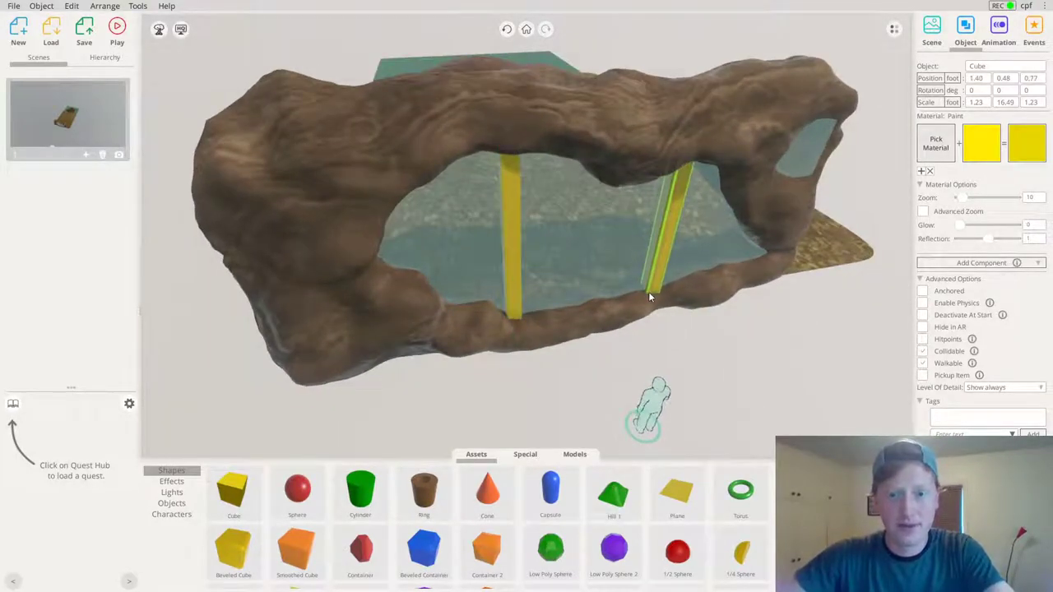
Try the Diamond Plate metal on both posts together, and settle on the Iron material
shift+click(510, 212)
middle_drag(738, 142, 753, 118)
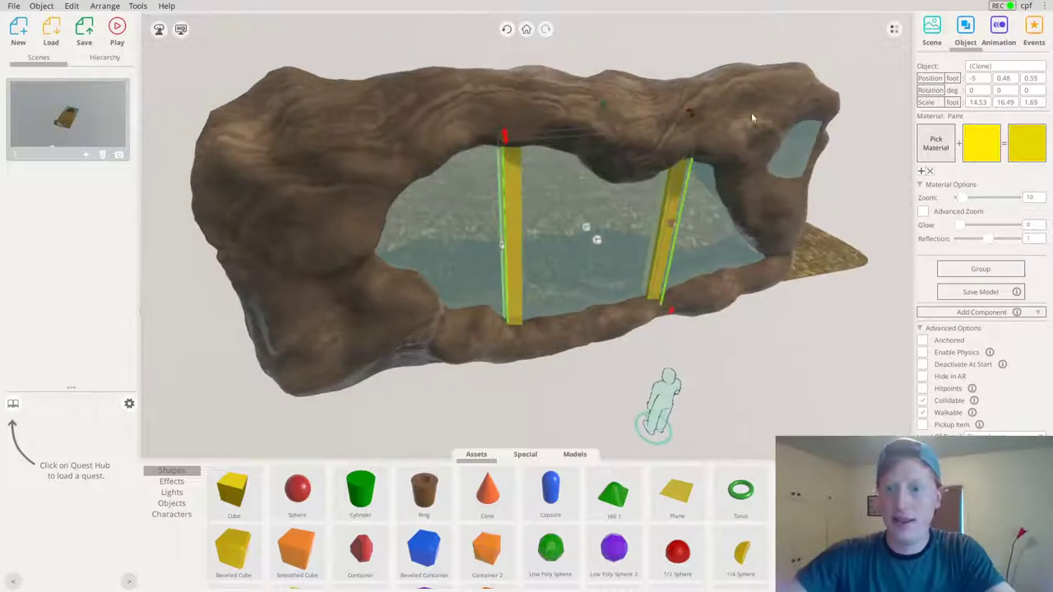
click(934, 145)
click(871, 61)
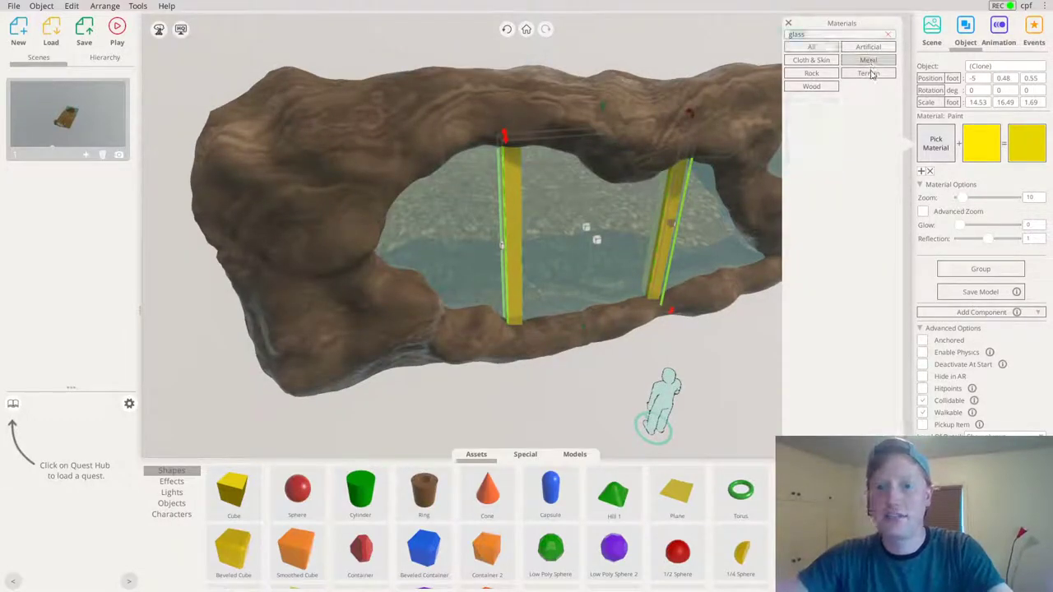
click(889, 36)
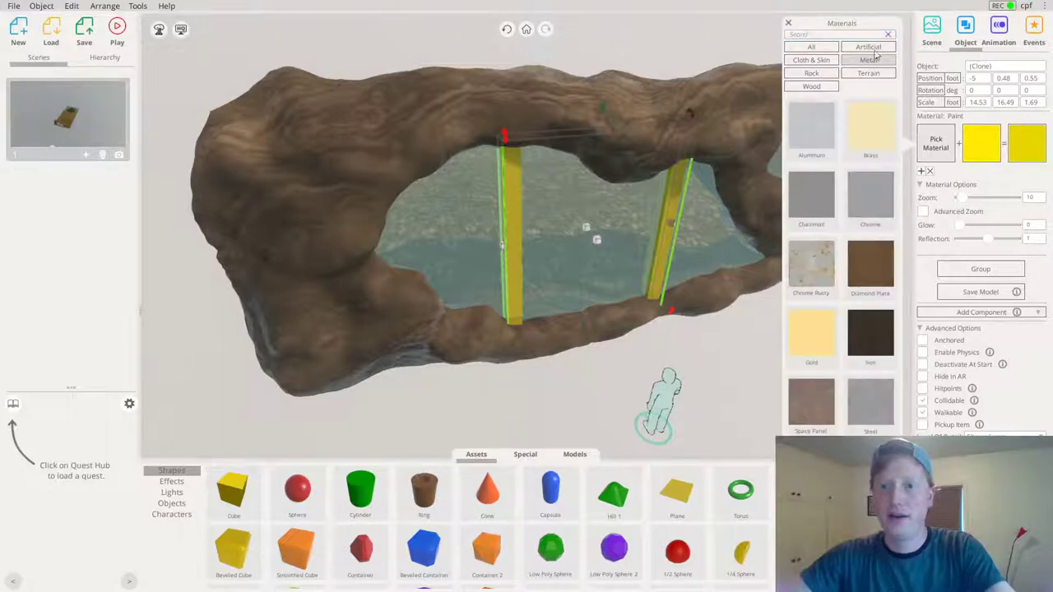
right_drag(689, 317, 605, 262)
click(870, 268)
key(Up)
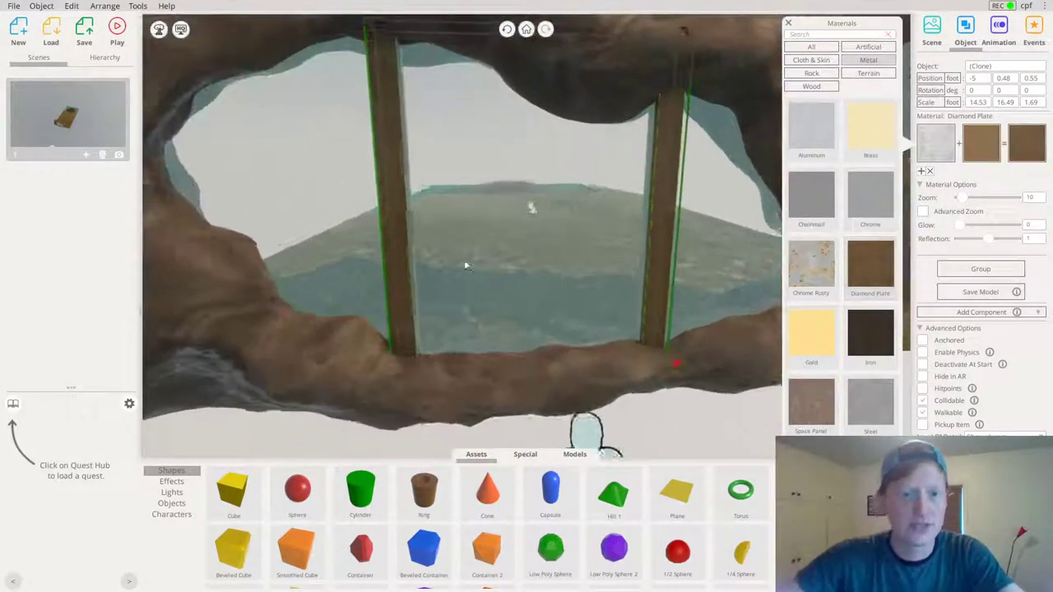
click(870, 333)
right_drag(728, 322, 855, 196)
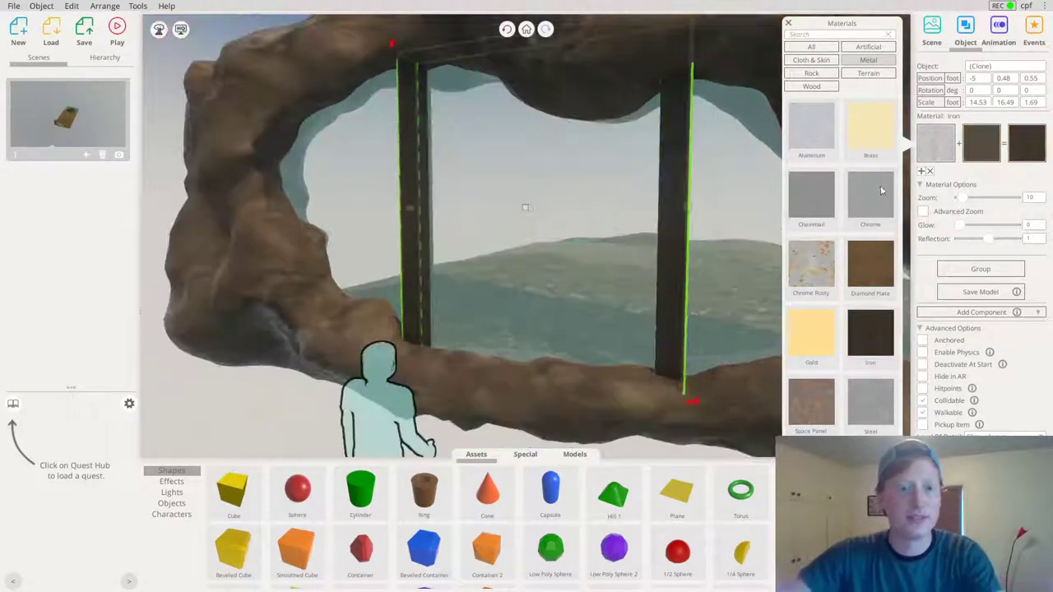
Lighten the iron posts' tint to a grey-brown with RGB 160, 148, 130, and view them across the cave opening
click(979, 148)
click(945, 231)
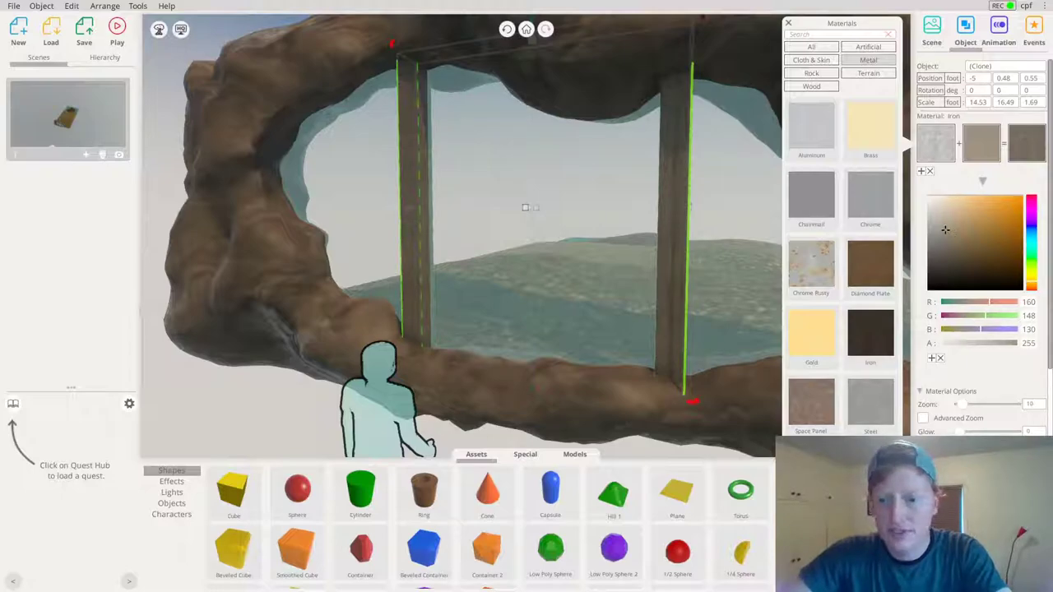
right_drag(658, 353, 1045, 302)
click(211, 322)
right_drag(626, 304, 506, 395)
scroll(506, 395, down, 3)
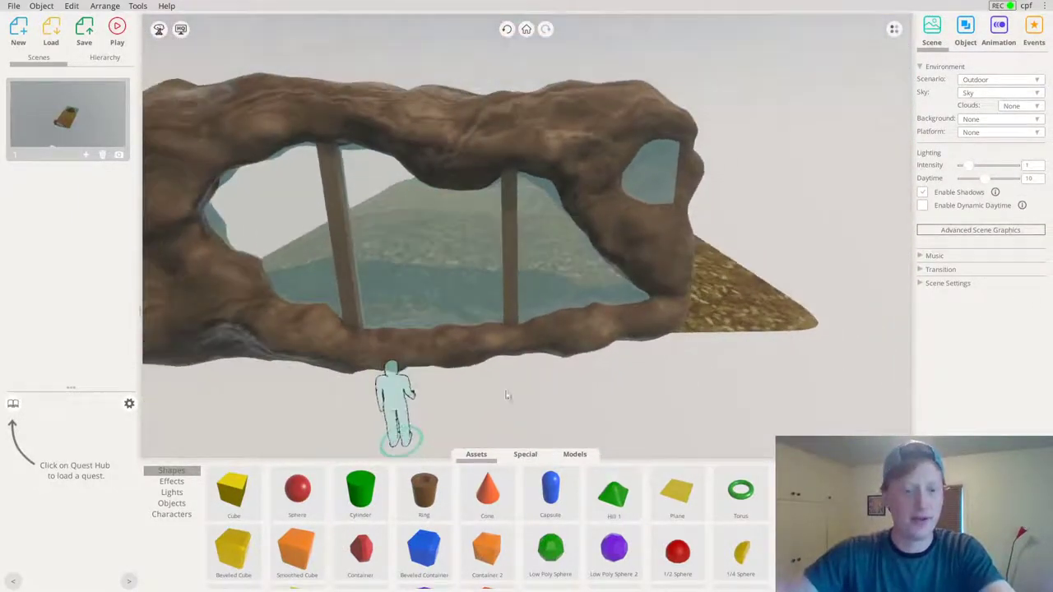
Place a Rock 2 object over the small hole in the cave entrance, at about position 14.39, 4.39, 4.34
click(173, 505)
right_drag(535, 348, 529, 367)
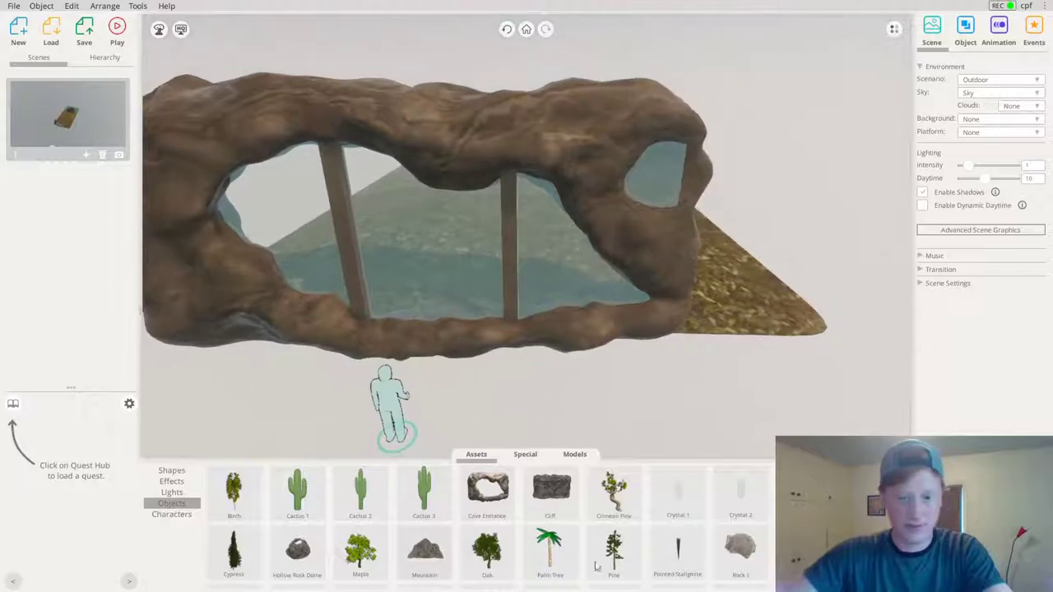
drag(743, 550, 666, 539)
scroll(670, 211, down, 3)
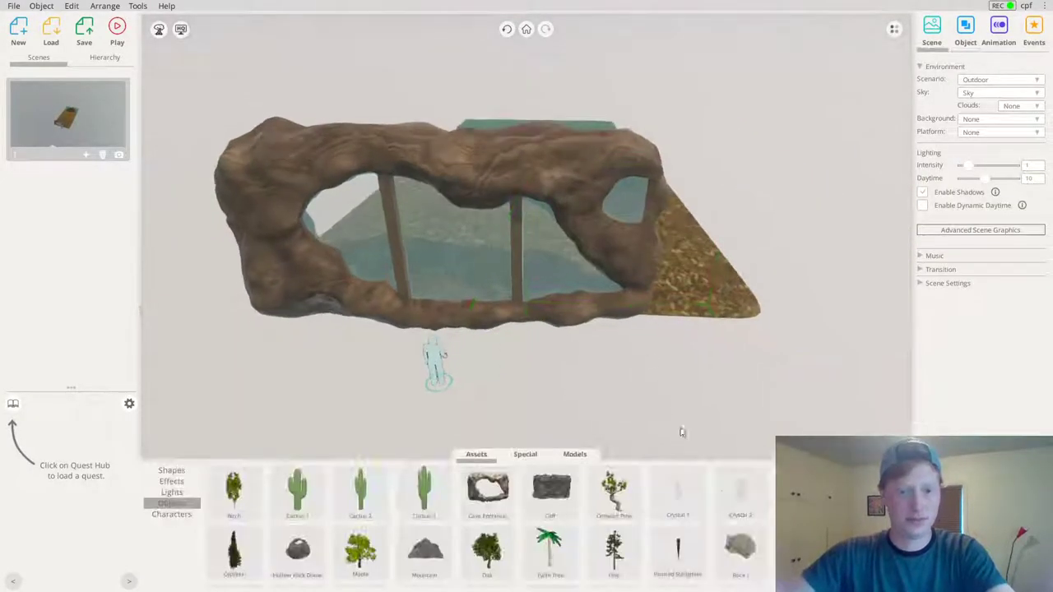
drag(804, 549, 635, 186)
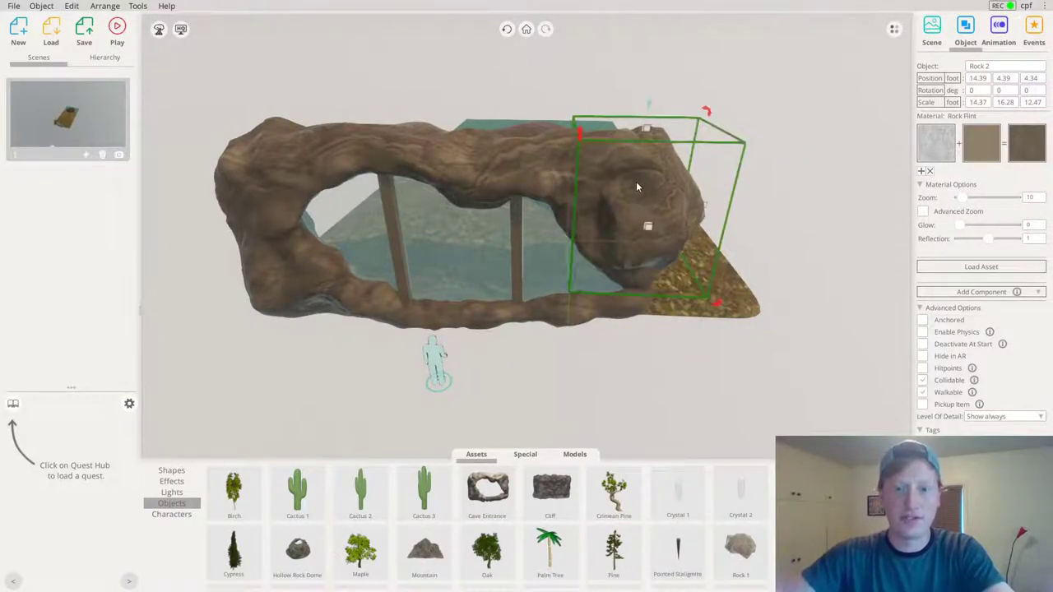
Resize and shift the rock to plug the small hole, about 9.60 by 10.48 by 4.37 feet at 12.29, 8.49, 0.97
mouse_move(646, 227)
mouse_down()
mouse_move(635, 217)
mouse_move(643, 230)
mouse_move(628, 235)
mouse_up()
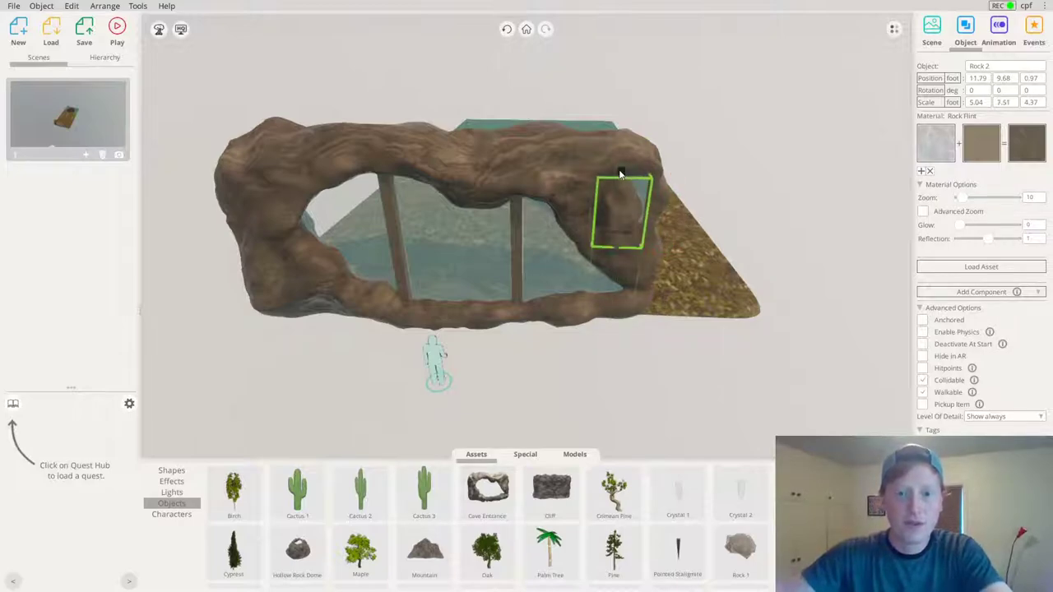
drag(666, 207, 671, 207)
drag(773, 247, 1038, 228)
drag(571, 209, 553, 206)
drag(602, 272, 604, 290)
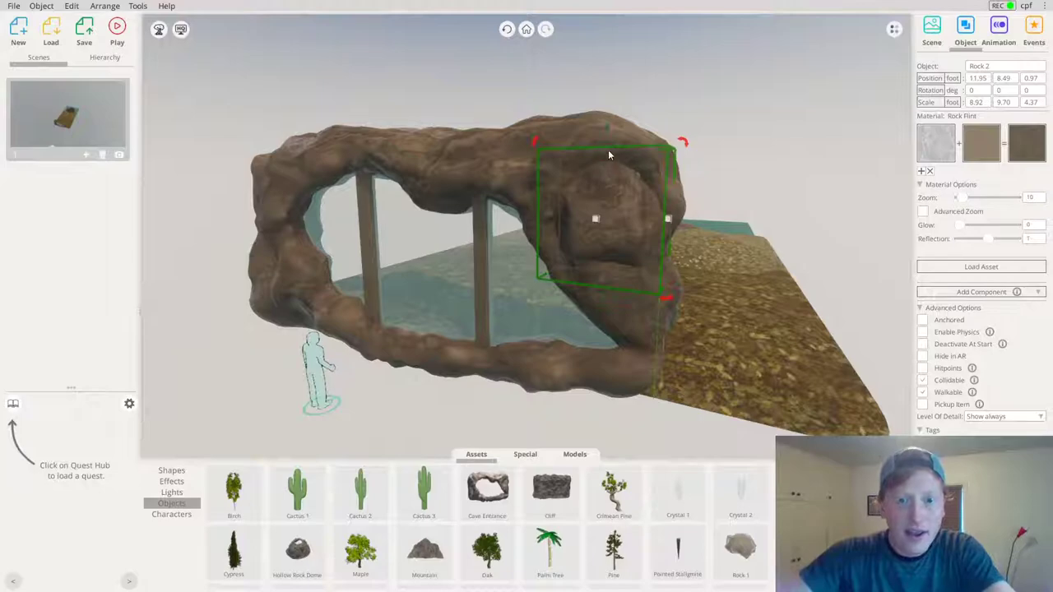
drag(610, 155, 608, 139)
drag(670, 216, 680, 216)
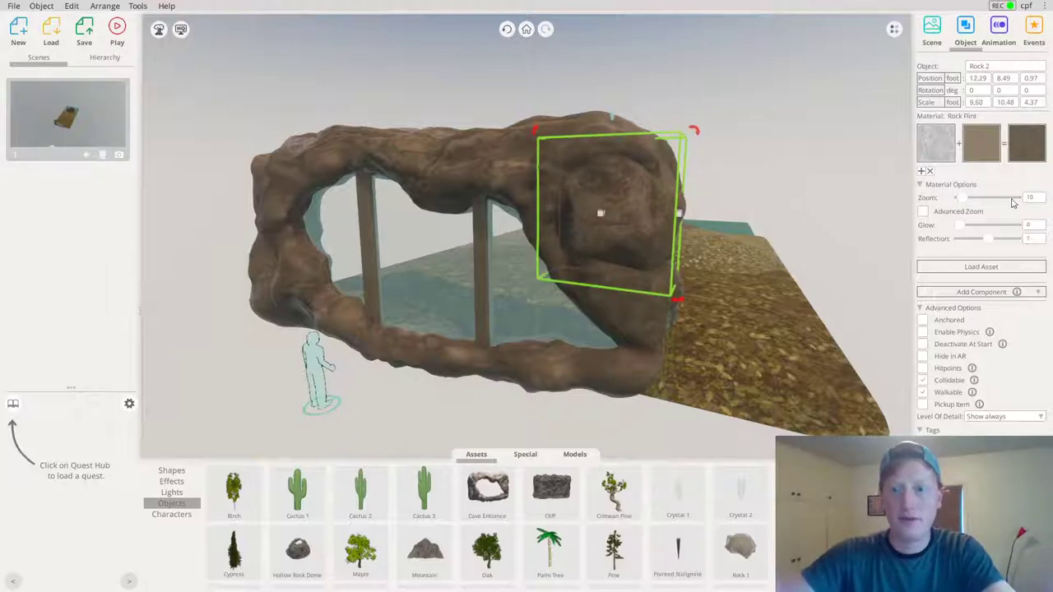
Fine-tune the plug rock's material zoom to match the cave entrance's texture, trying 4 first, and compare the two surfaces
drag(966, 200, 961, 200)
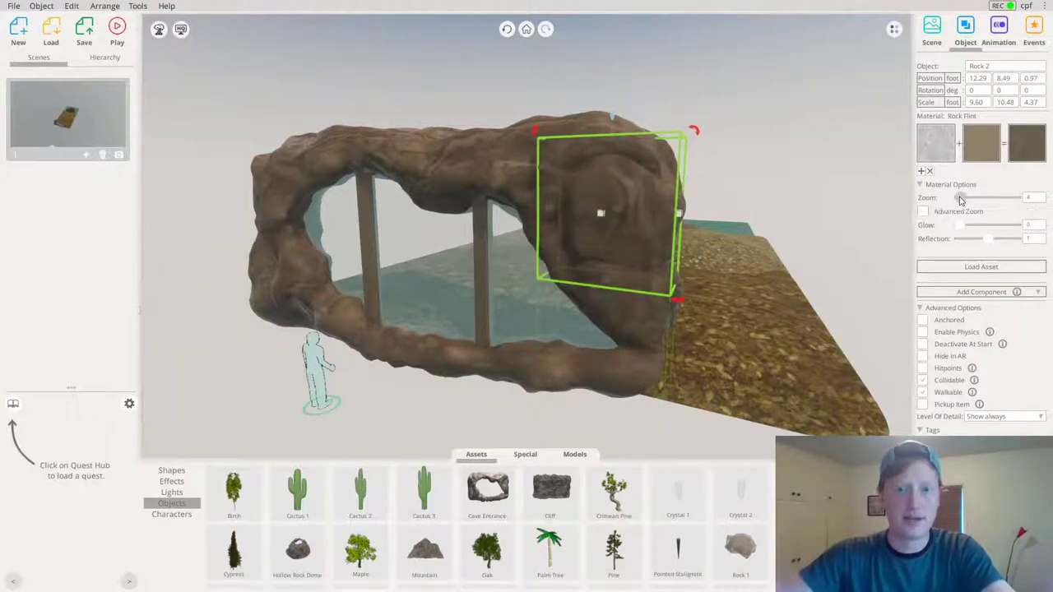
click(361, 156)
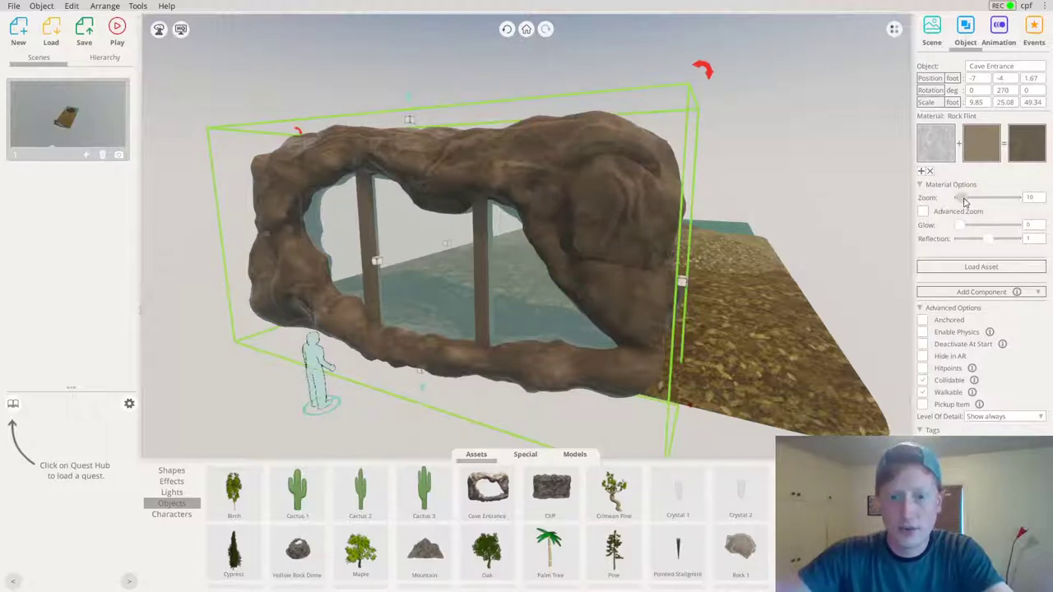
click(822, 205)
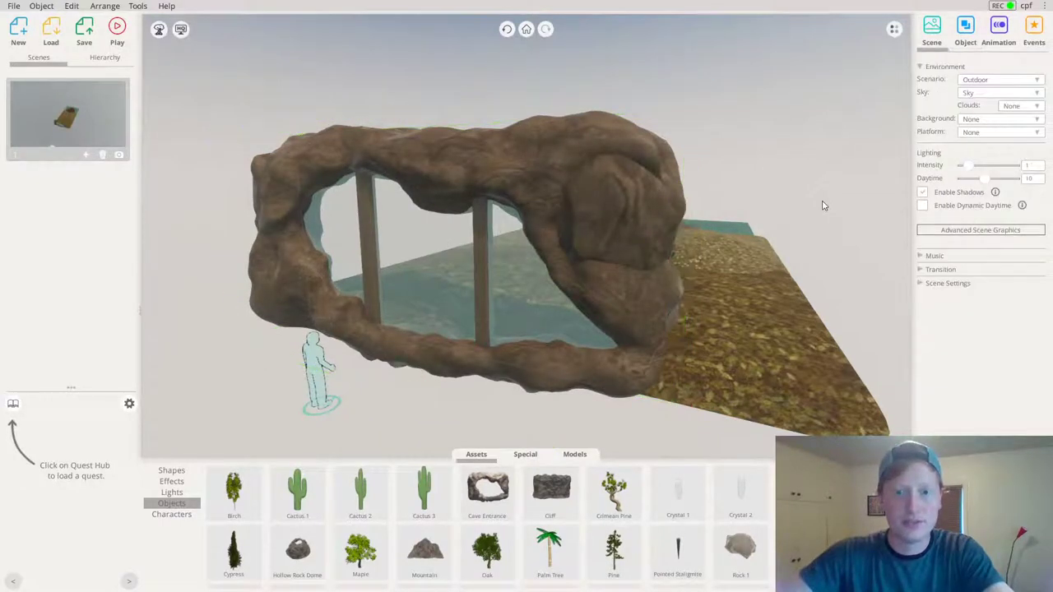
click(642, 211)
drag(964, 200, 965, 199)
click(794, 141)
right_drag(518, 185, 766, 218)
drag(765, 218, 480, 224)
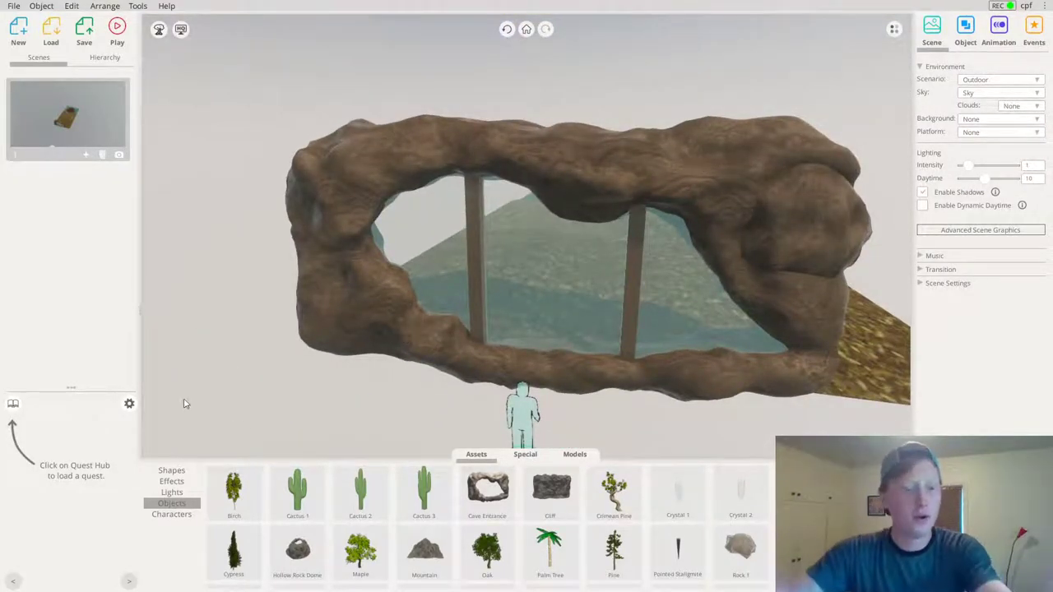
Place a cube at the foot of the cave entrance as the base for a floor
click(185, 473)
right_drag(289, 390, 317, 399)
drag(232, 504, 303, 375)
drag(291, 320, 890, 411)
right_drag(754, 352, 737, 178)
drag(557, 265, 553, 245)
right_drag(419, 173, 475, 146)
drag(454, 183, 454, 190)
right_drag(440, 256, 438, 258)
Shape the cube into a floor slab about 48.20 by 16.68 feet and 0.78 feet thick, at about -6, -1, -9
drag(440, 235, 254, 293)
drag(356, 204, 371, 222)
key(ctrl+z)
click(358, 214)
right_drag(373, 231, 477, 272)
click(387, 247)
right_drag(280, 313, 416, 325)
scroll(416, 325, down, 4)
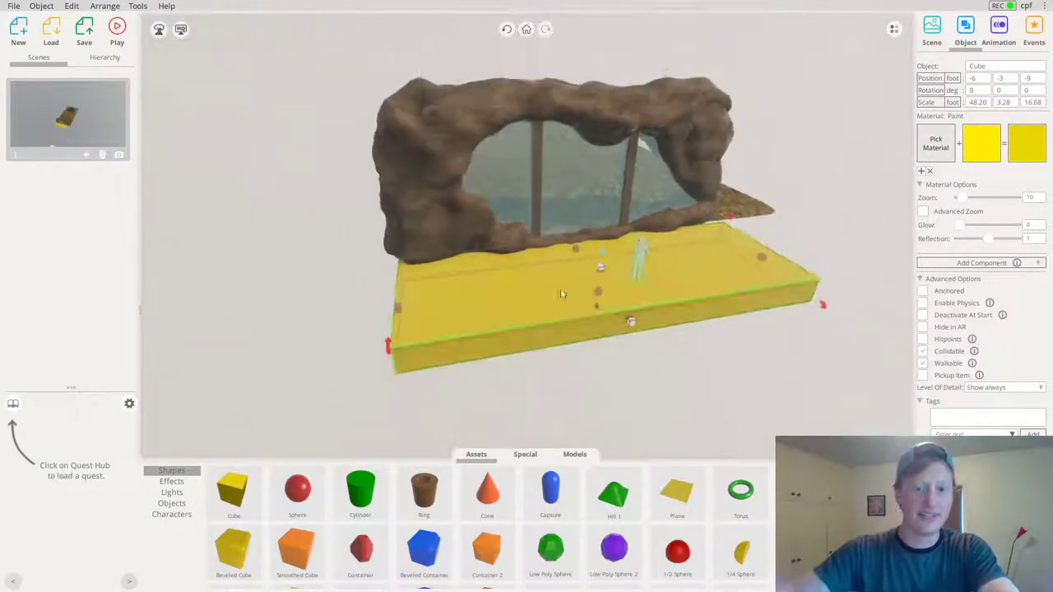
drag(603, 291, 600, 282)
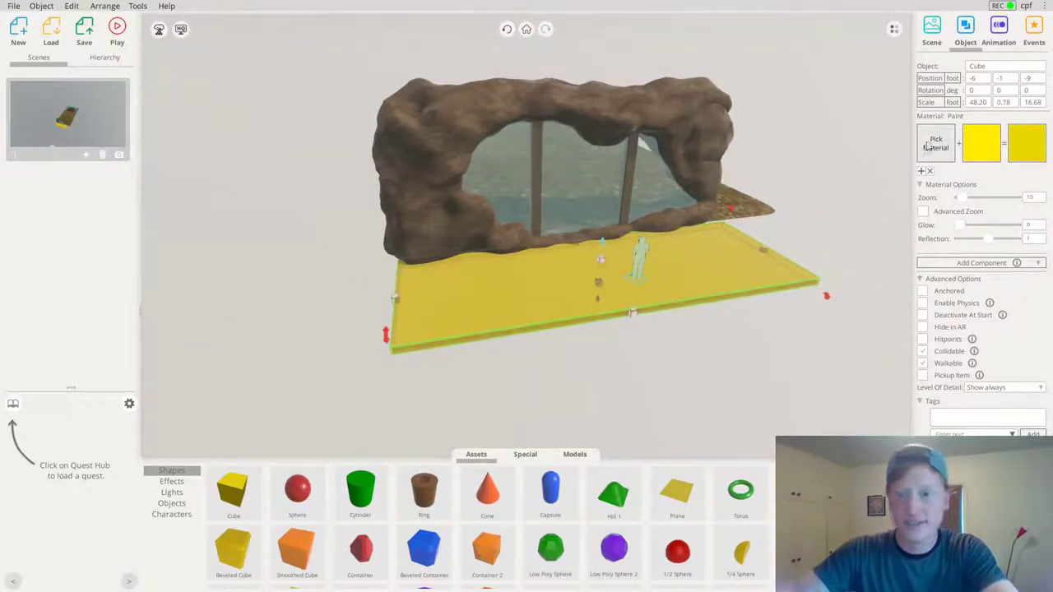
Find the concrete materials and apply Concrete Slabs Cracked to the floor slab
click(933, 144)
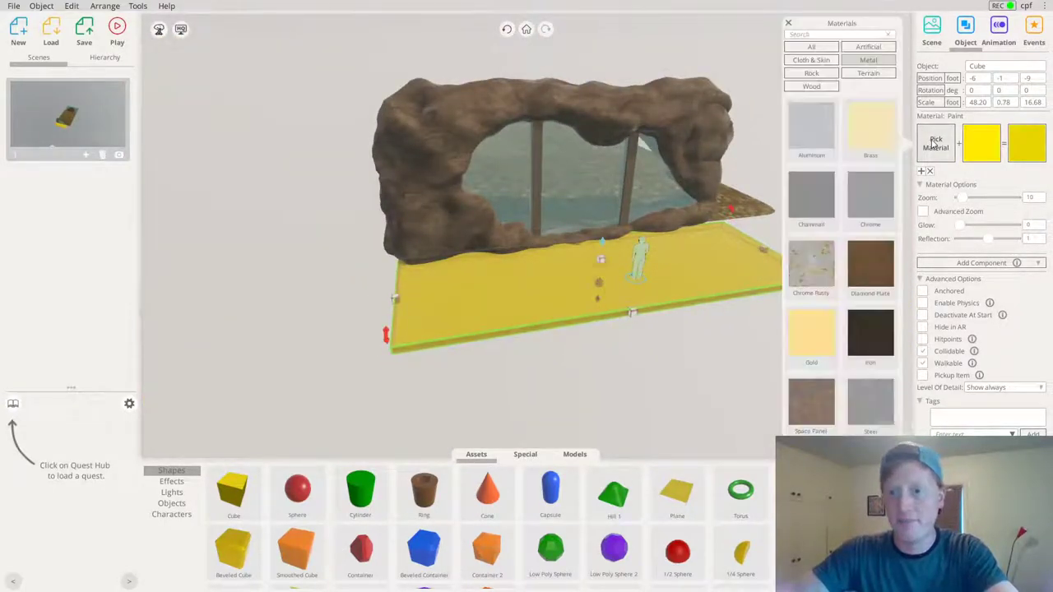
click(829, 46)
text(con)
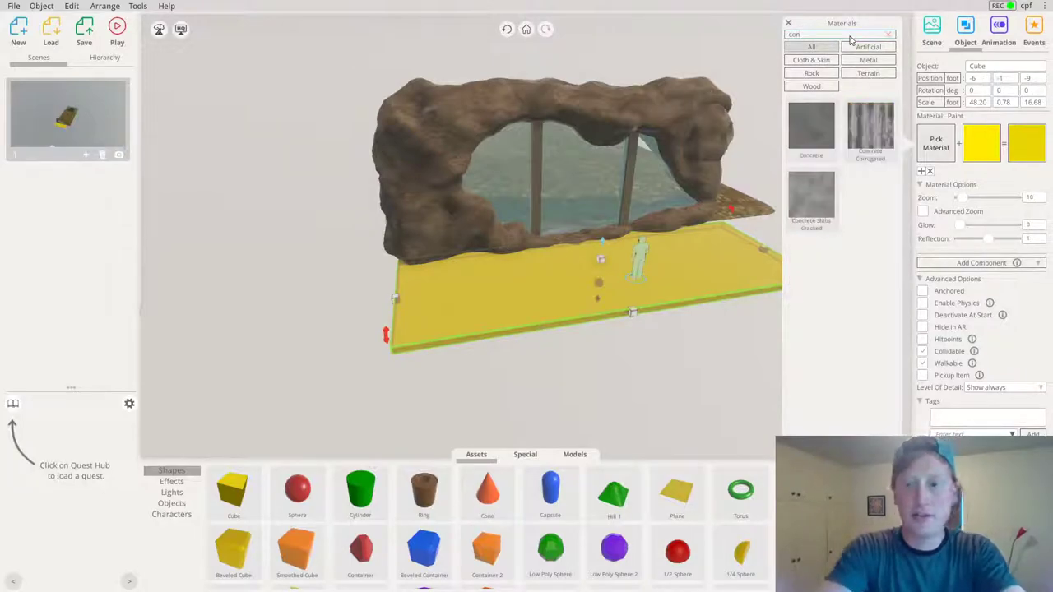
click(830, 196)
Extend the floor slab along and away from the cave entrance to about 60.36 by 20.88 feet
scroll(557, 225, up, 4)
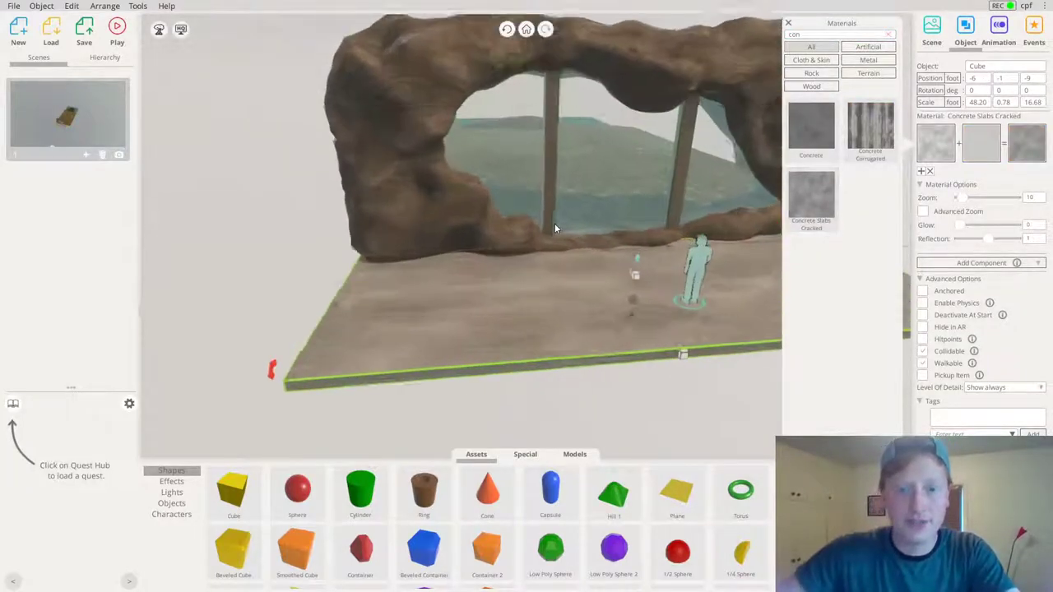
right_drag(557, 225, 583, 189)
drag(485, 380, 494, 428)
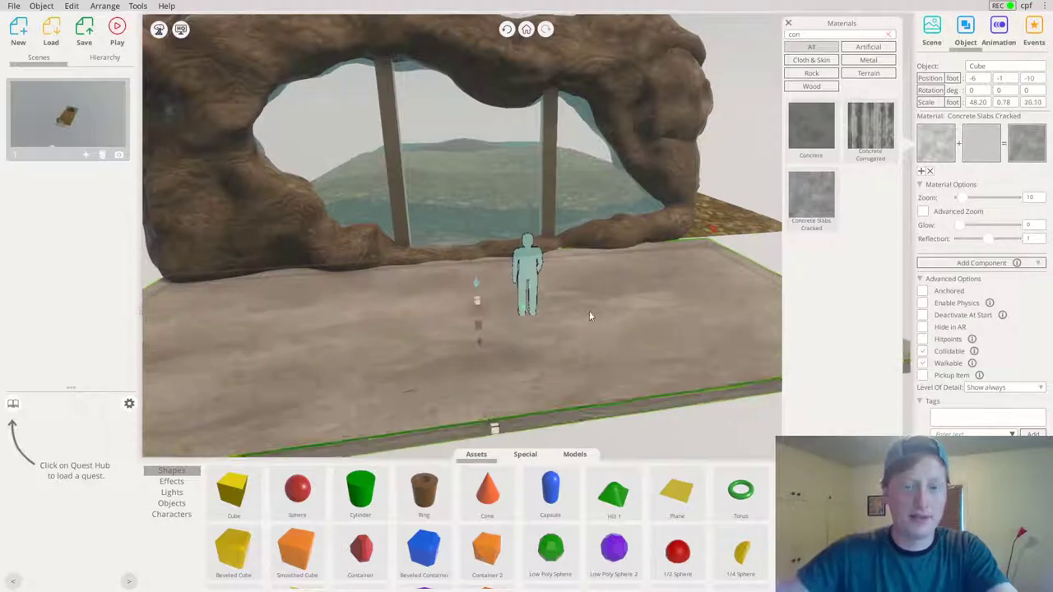
scroll(590, 315, down, 5)
right_drag(510, 334, 446, 207)
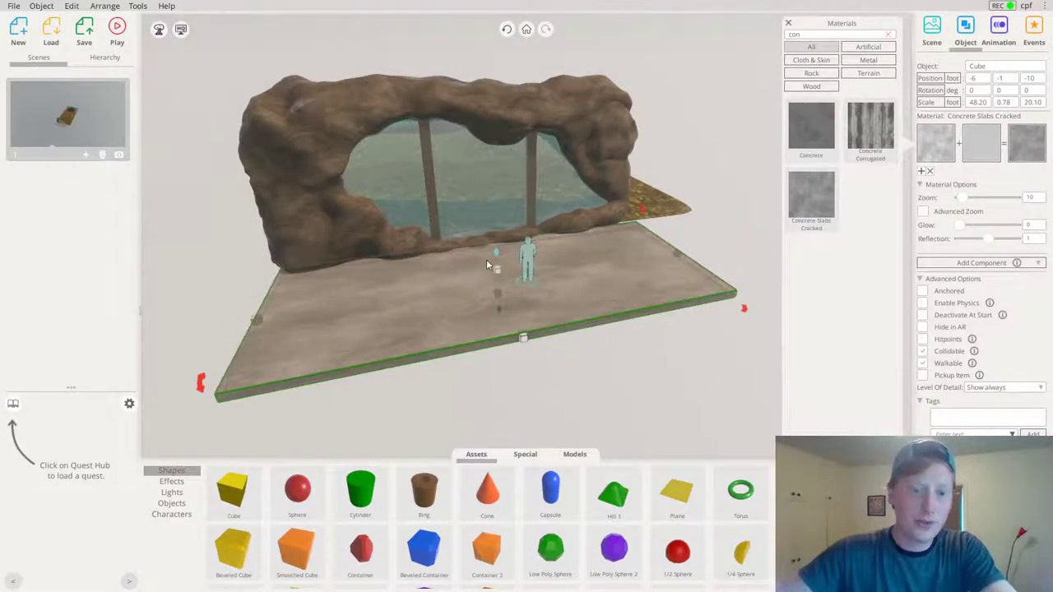
right_drag(487, 265, 456, 244)
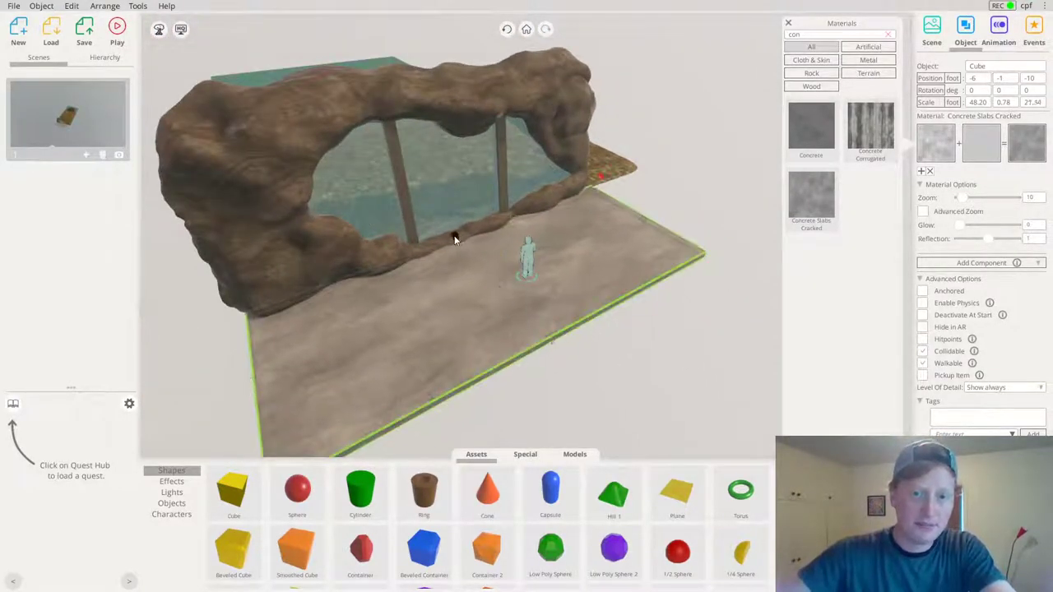
drag(454, 238, 454, 237)
drag(650, 215, 678, 189)
right_drag(551, 245, 525, 230)
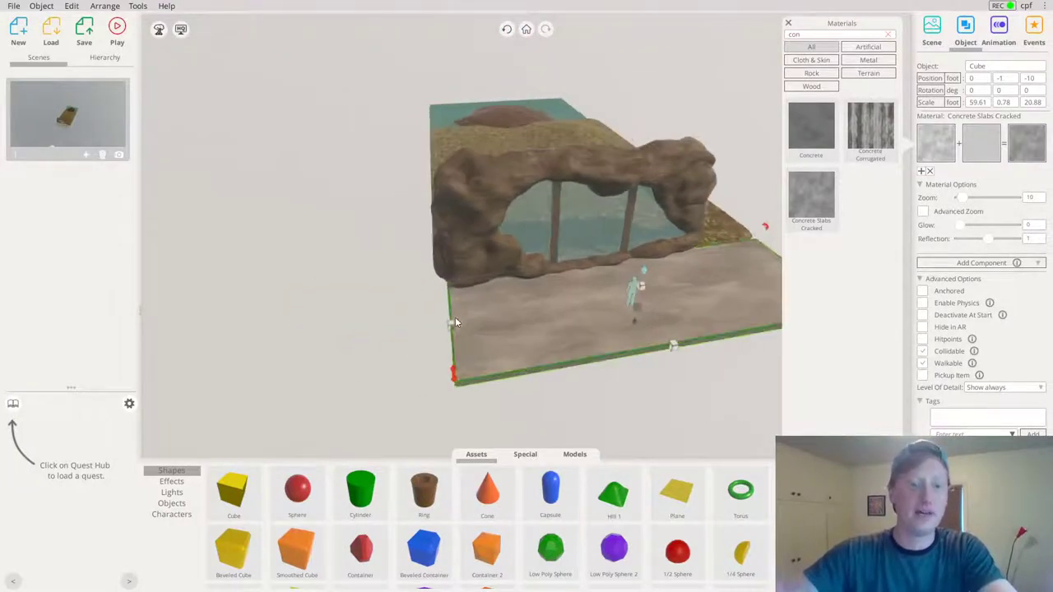
drag(452, 324, 446, 323)
Duplicate the floor slab, rotate the copy upright, and stand it as a wall along the floor's outer edge
key(ctrl+d)
drag(537, 343, 562, 320)
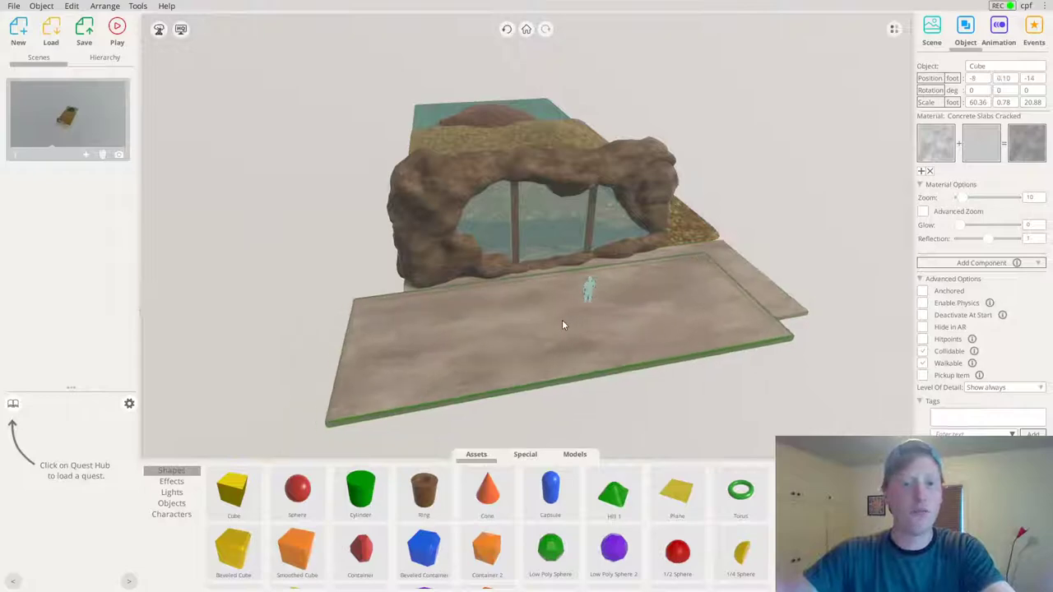
drag(311, 400, 318, 487)
drag(388, 371, 619, 341)
right_drag(619, 340, 229, 309)
right_drag(773, 238, 601, 210)
Move another upright copy of the slab against the cave entrance, at about position 1.83, 0.10, 0
drag(600, 211, 574, 314)
right_drag(575, 314, 640, 333)
scroll(634, 334, up, 4)
drag(627, 339, 726, 317)
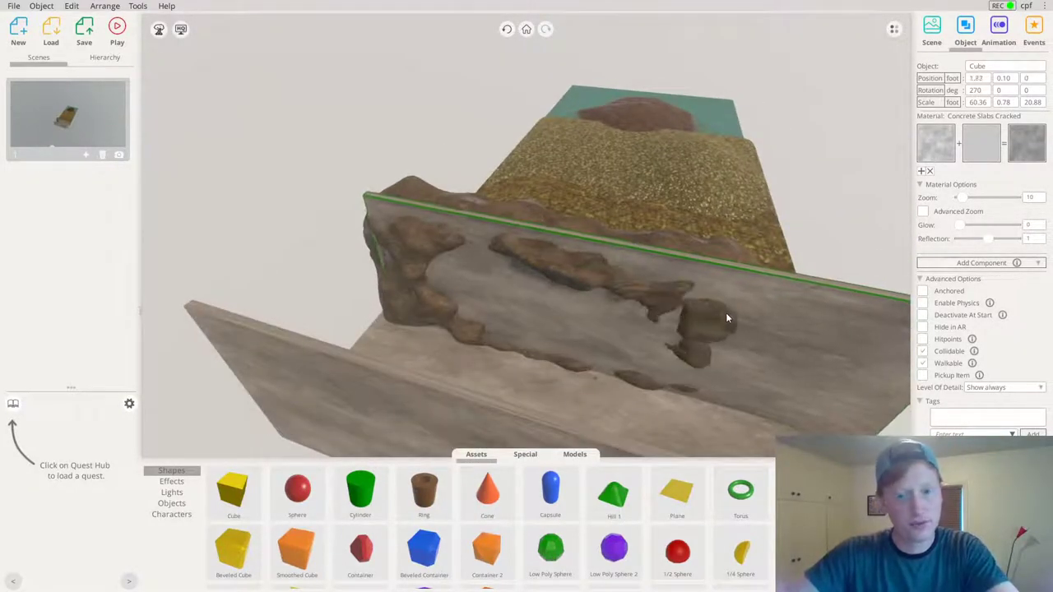
scroll(726, 318, down, 2)
right_drag(727, 319, 734, 345)
Reshape the upright copy into an end wall about 6.31 by 21.76 feet, closing one side at about -28, 0.10, -9
drag(849, 368, 404, 203)
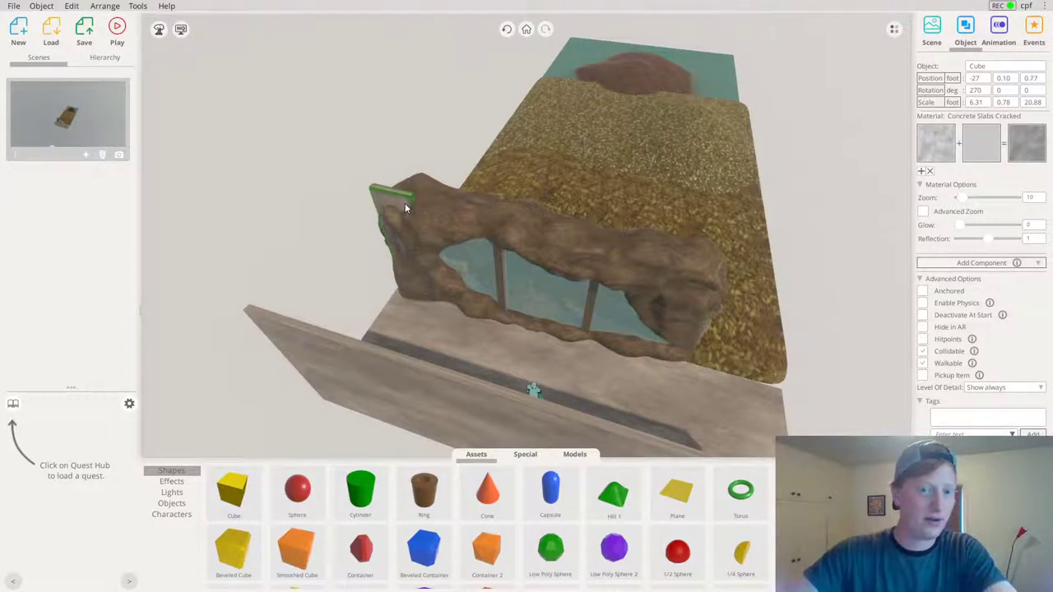
drag(400, 254, 317, 380)
drag(339, 294, 335, 290)
right_drag(553, 197, 568, 148)
right_drag(707, 249, 75, 221)
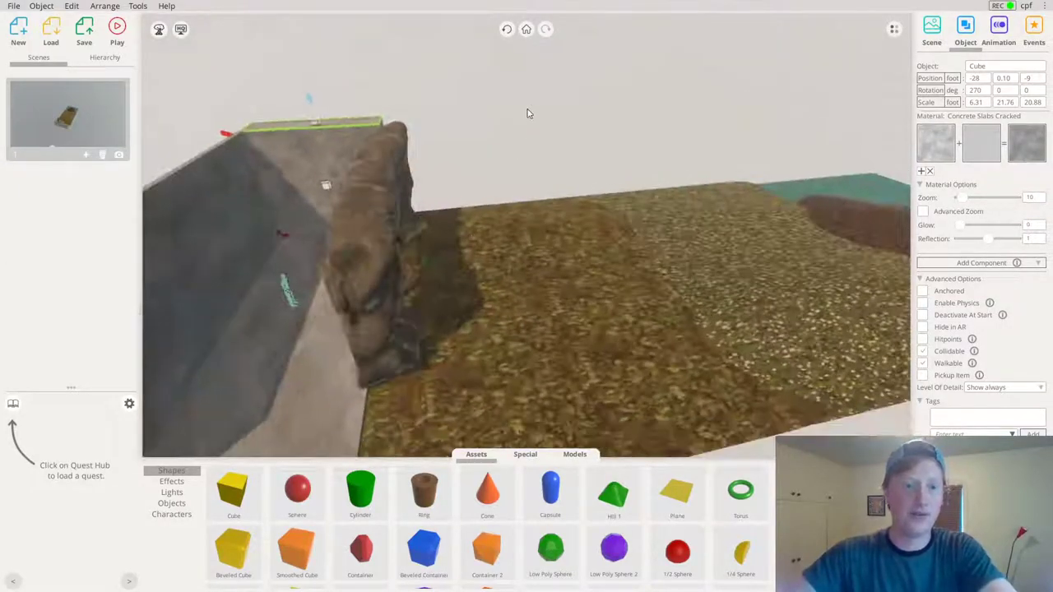
right_drag(529, 113, 618, 118)
scroll(620, 130, down, 4)
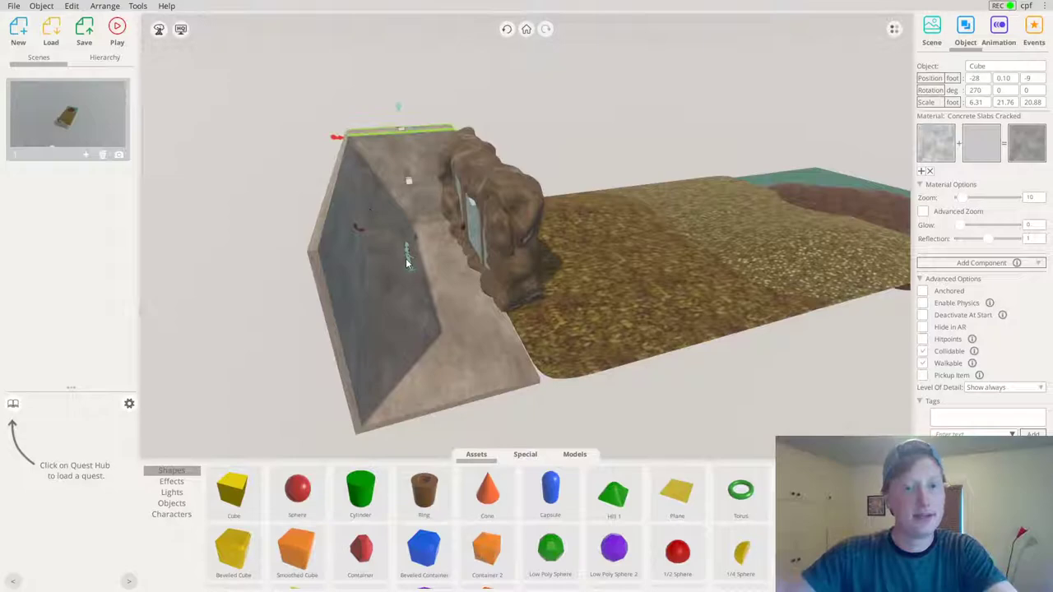
Copy the end wall to the floor's opposite end and turn it to 275 degrees, at about position 24.81, 0.10, 2.54
right_drag(465, 285, 537, 329)
key(ctrl+v)
click(552, 328)
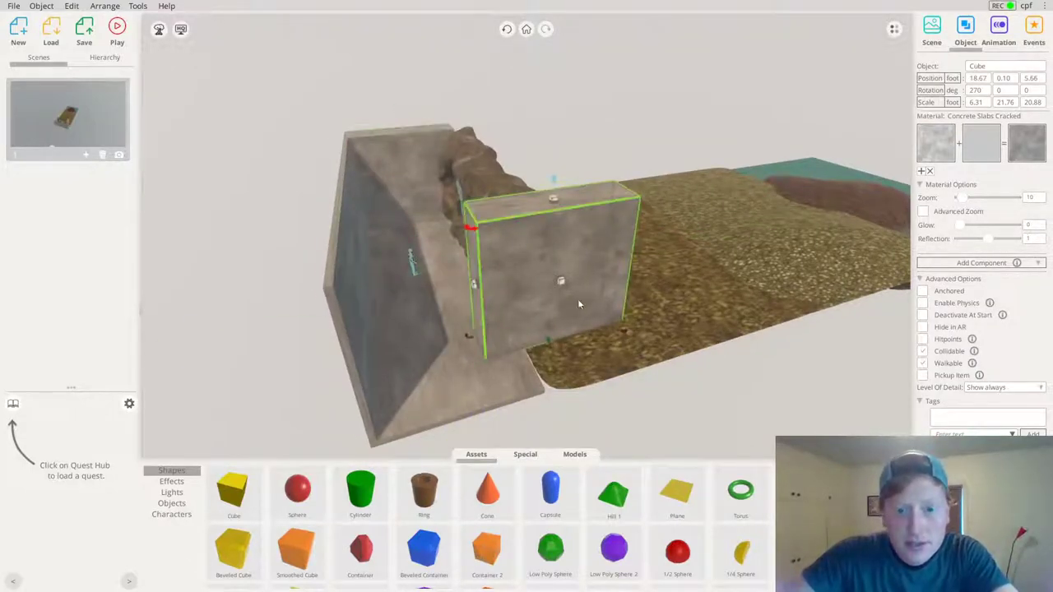
right_drag(594, 308, 520, 264)
mouse_move(469, 330)
mouse_down()
mouse_move(412, 334)
mouse_move(470, 331)
mouse_up()
drag(472, 234, 395, 263)
drag(566, 233, 561, 269)
right_drag(561, 269, 996, 315)
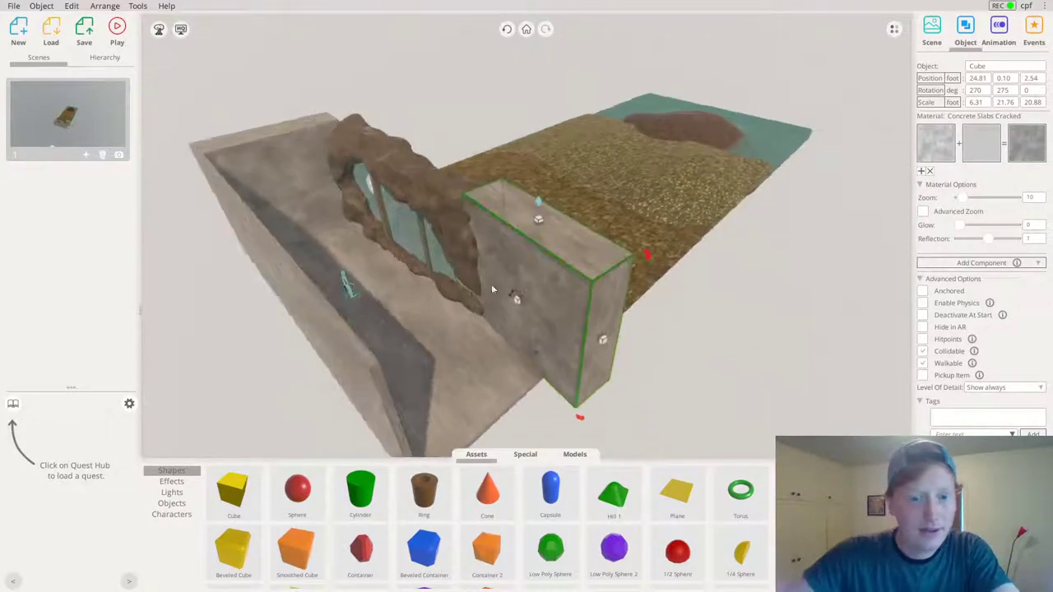
Move the copied end wall in against the cave entrance's edge, at about position 21.55, 0.10, 2.02
drag(350, 291, 369, 362)
right_drag(423, 304, 551, 298)
click(556, 310)
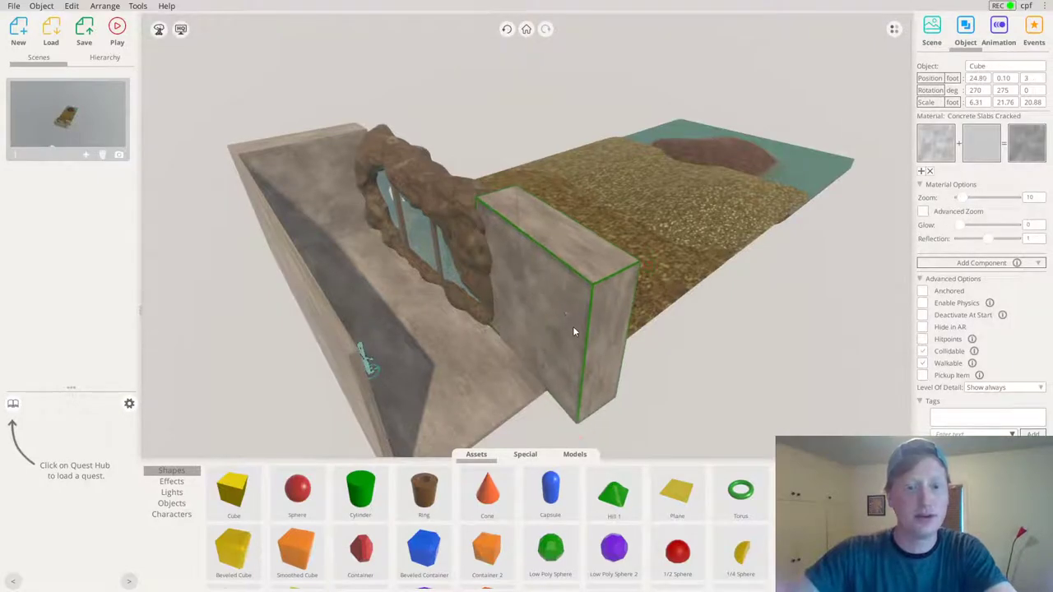
drag(563, 327, 543, 315)
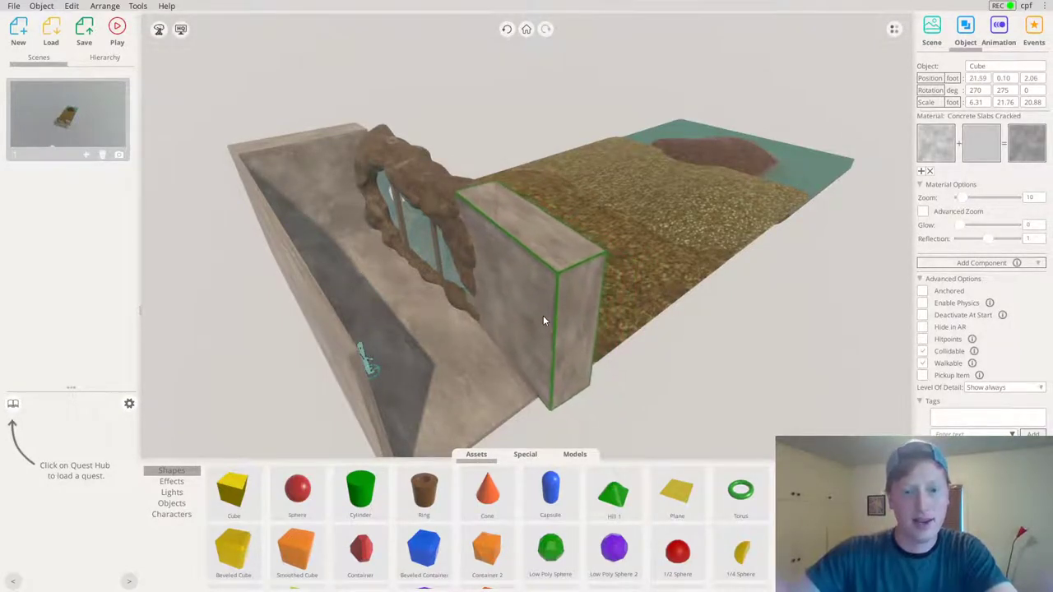
right_drag(543, 315, 543, 194)
scroll(535, 207, up, 5)
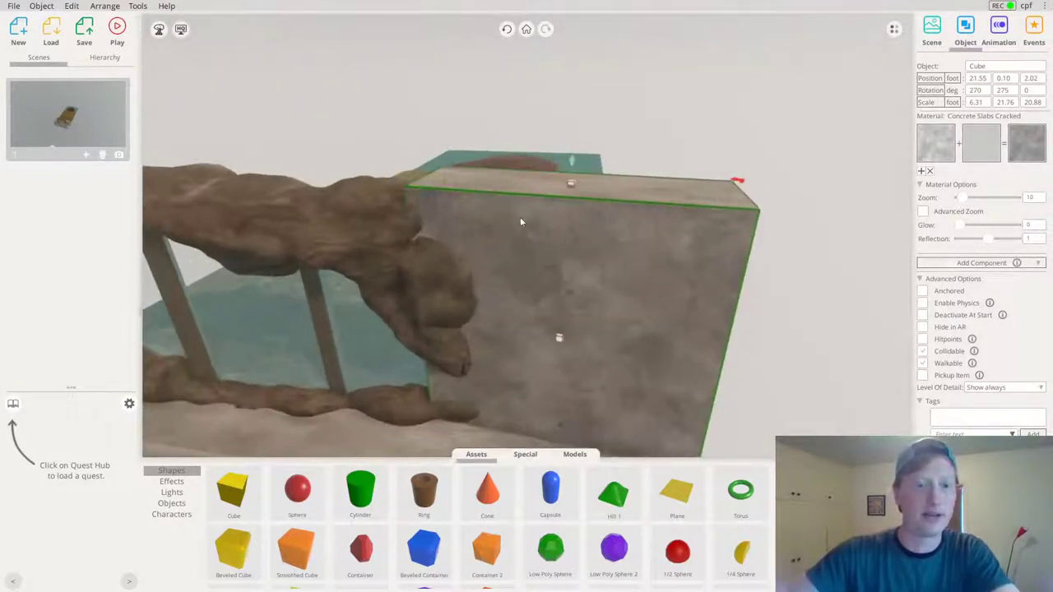
Thin the copied end wall to about 3.13 feet and straighten it to 270 degrees, at about 21.21, 0.10, 1.52
scroll(460, 260, down, 3)
right_drag(592, 148, 697, 364)
right_drag(649, 270, 579, 279)
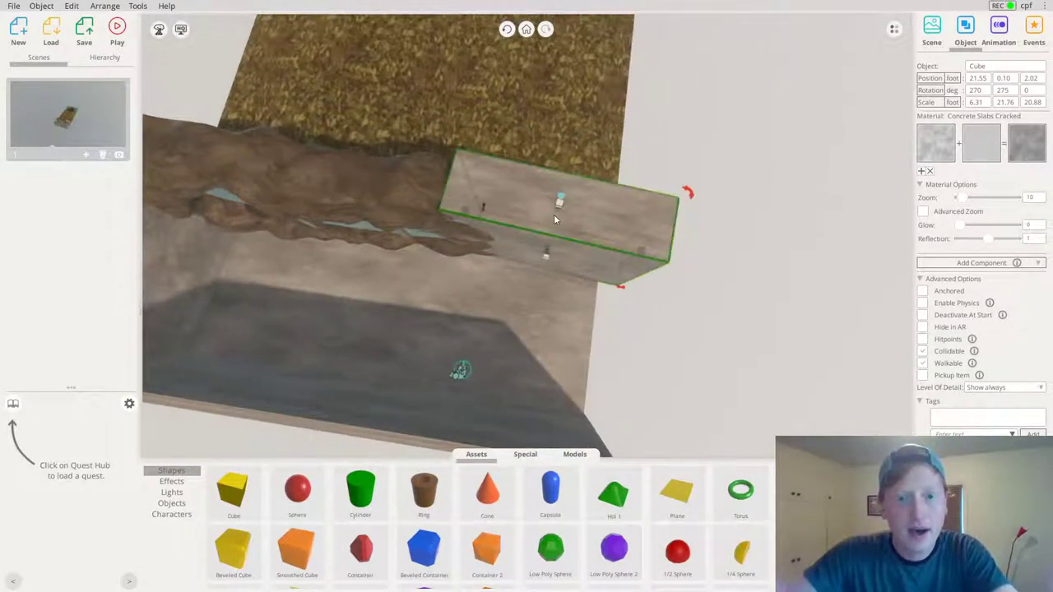
right_drag(731, 164, 785, 148)
drag(542, 205, 543, 225)
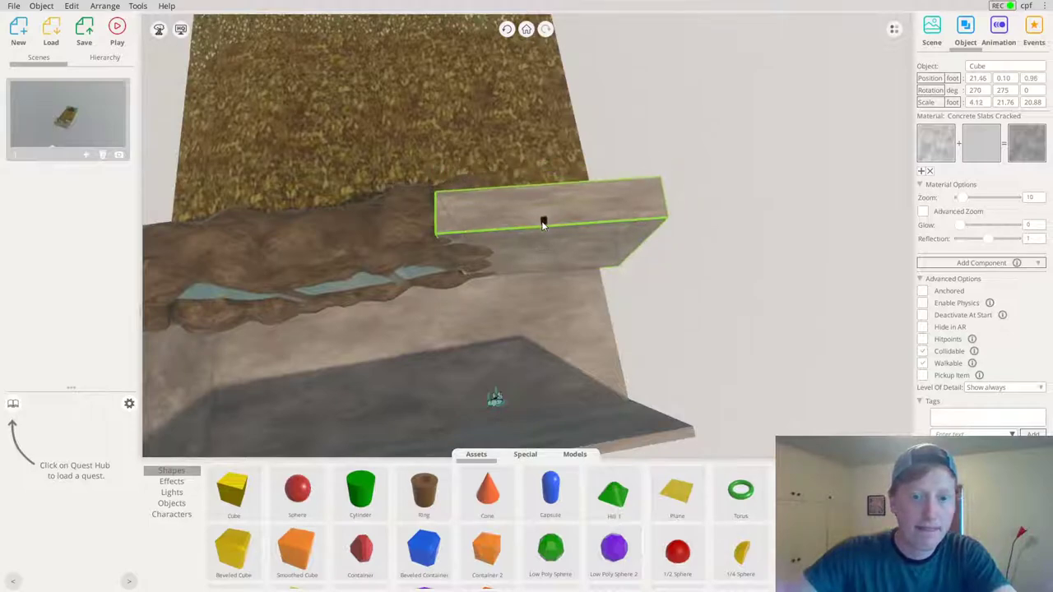
drag(667, 177, 662, 177)
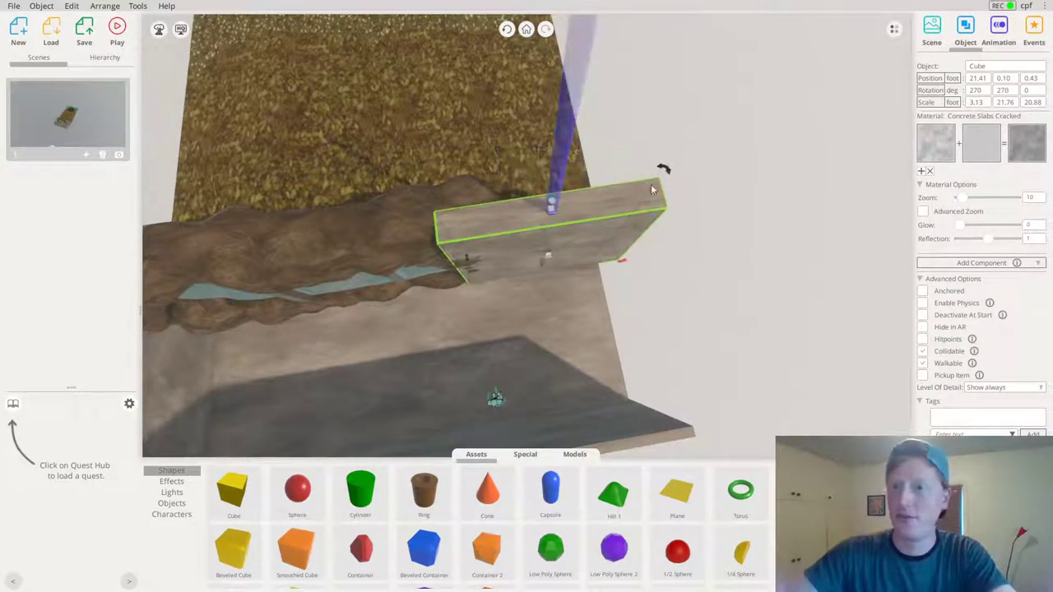
mouse_move(574, 213)
mouse_down()
mouse_move(577, 206)
mouse_move(567, 207)
mouse_up()
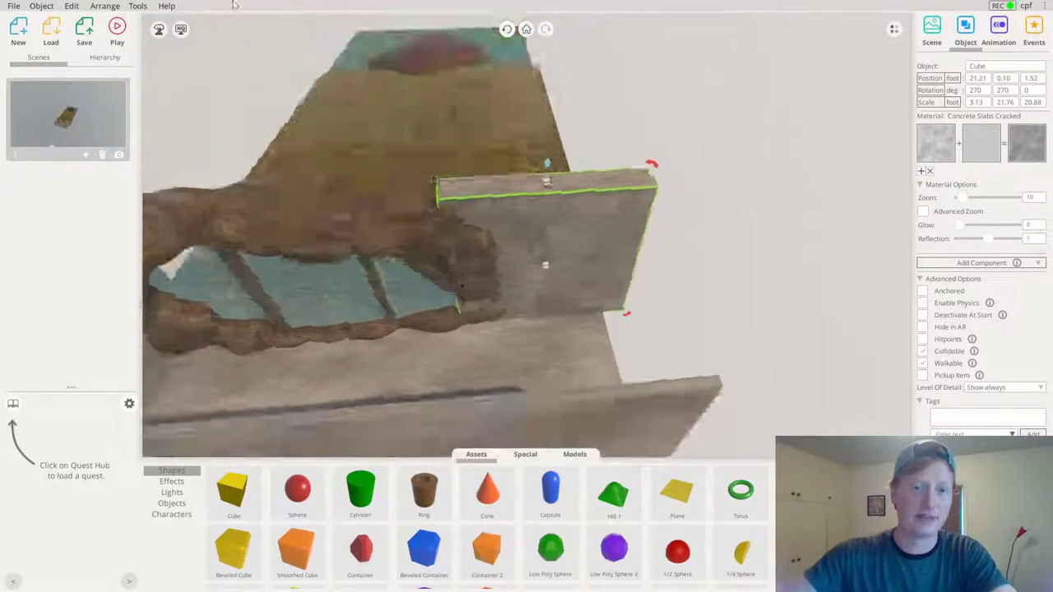
Lengthen the room's floor and back wall together to about 80.85 feet, extending past the thin end wall
right_drag(234, 4, 564, 324)
scroll(526, 148, up, 5)
scroll(557, 231, down, 3)
click(454, 320)
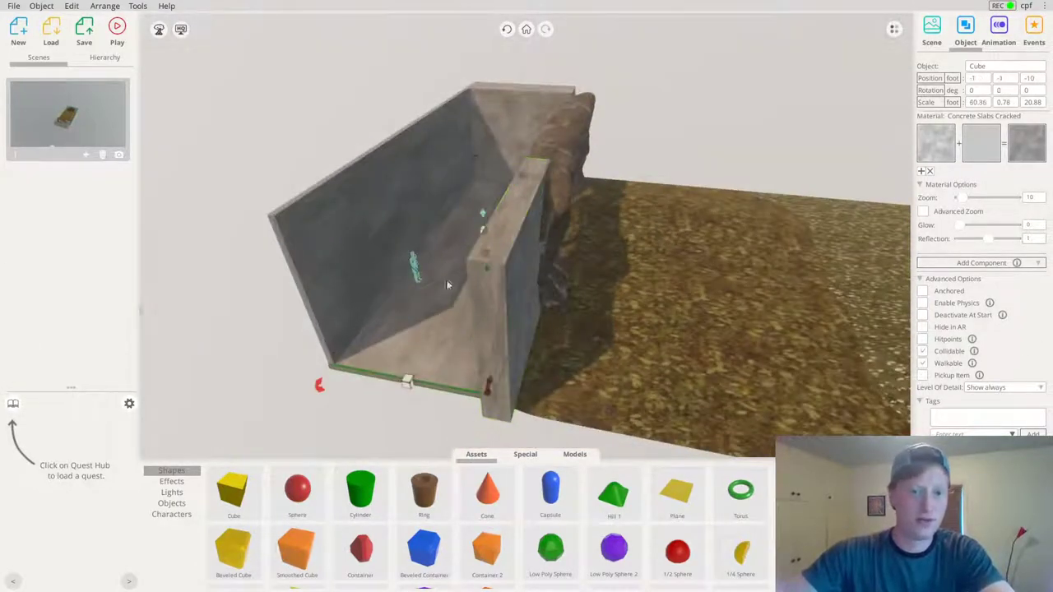
shift+click(450, 190)
right_drag(450, 190, 529, 275)
scroll(529, 274, down, 3)
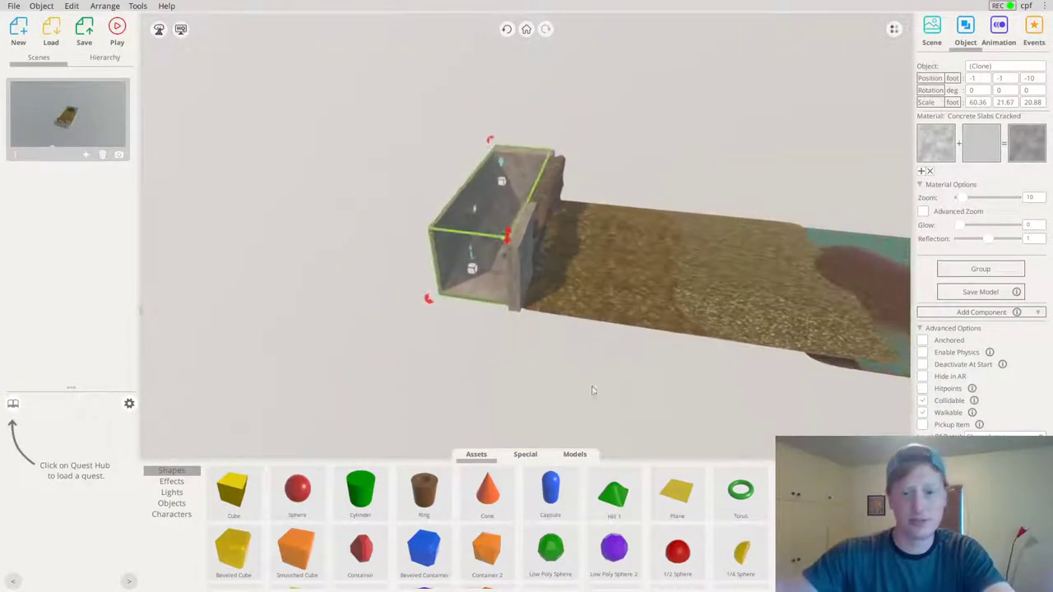
drag(461, 303, 452, 326)
click(540, 331)
click(493, 317)
scroll(516, 277, up, 4)
middle_drag(519, 278, 536, 226)
click(745, 52)
click(510, 217)
scroll(430, 284, down, 3)
click(342, 209)
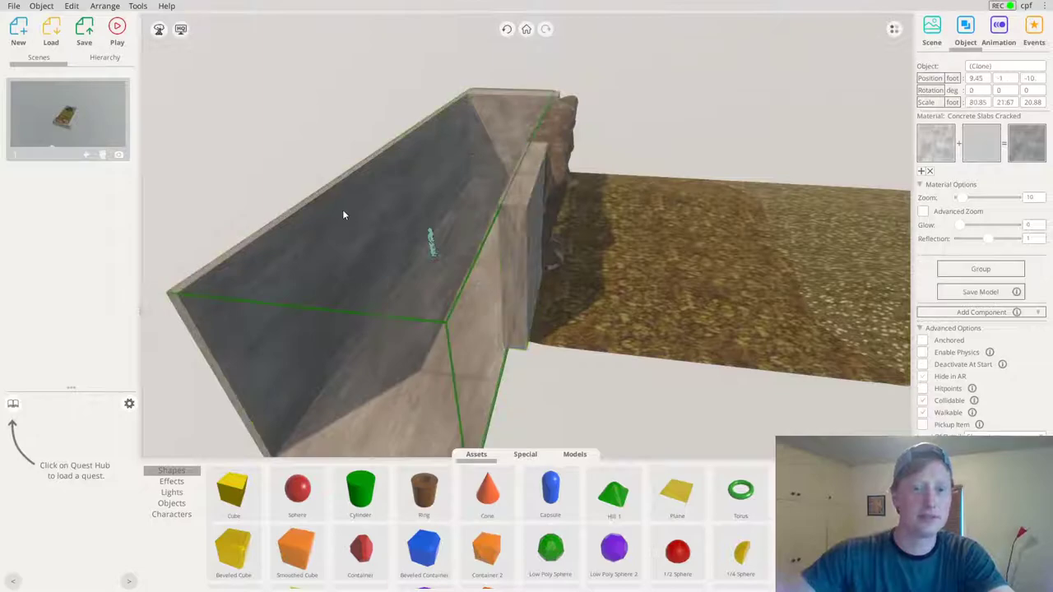
scroll(497, 109, down, 4)
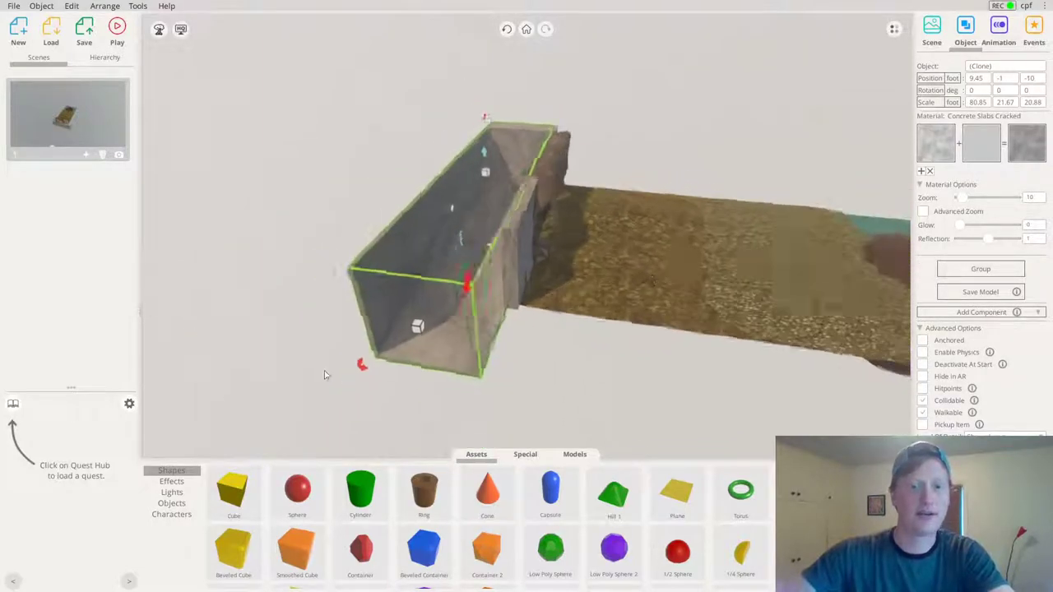
Duplicate the floor and back wall together and turn the copy to 270 degrees
right_drag(593, 247, 480, 264)
key(ctrl+v)
scroll(460, 297, down, 3)
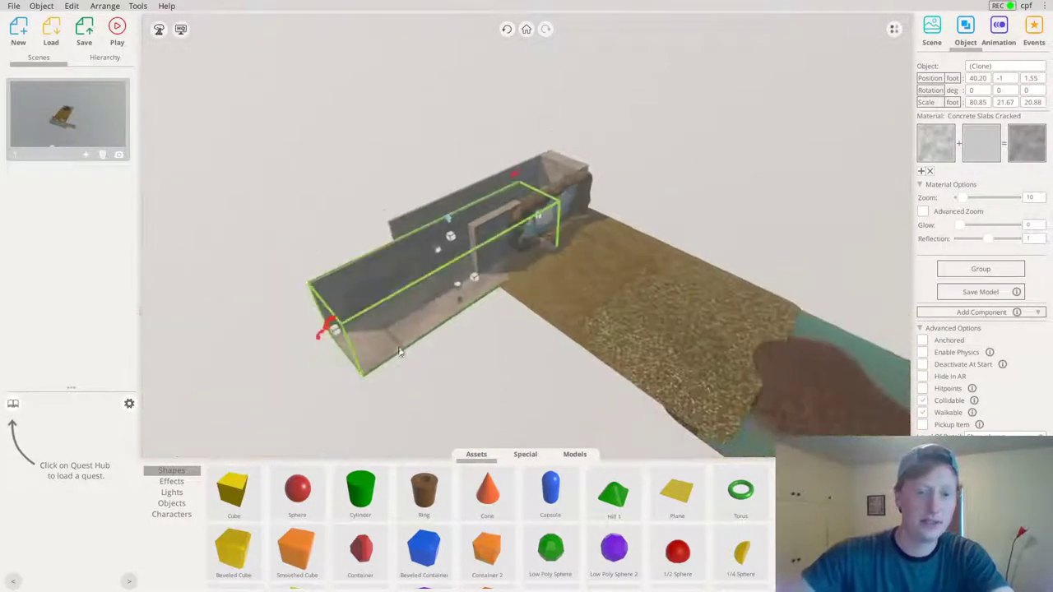
drag(319, 335, 239, 399)
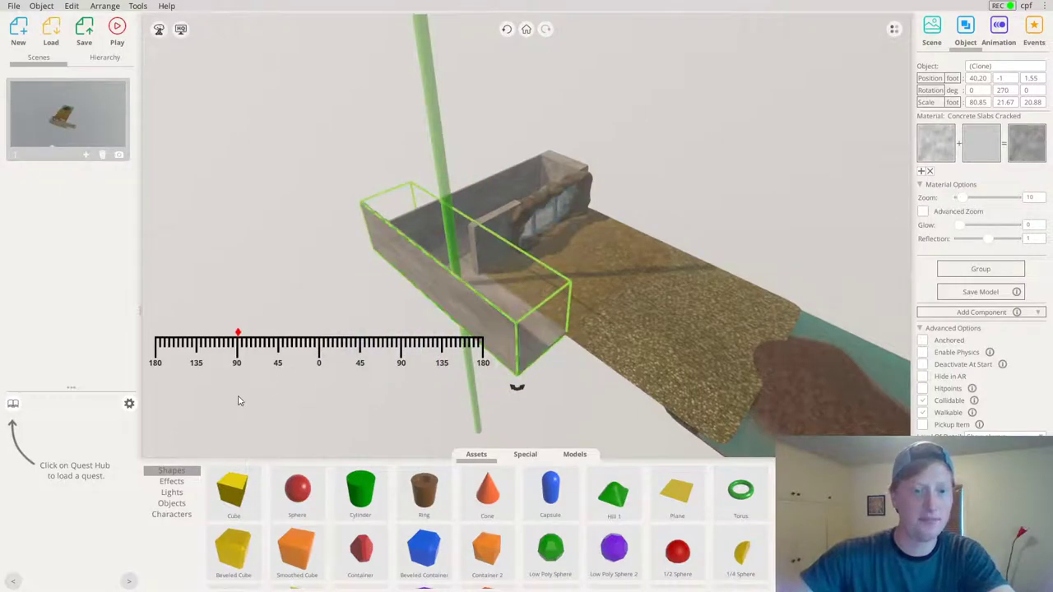
Move the turned copy so its floor butts against the edge of the room's floor, forming an L-shaped corridor
drag(425, 238, 508, 294)
scroll(356, 317, up, 3)
mouse_move(356, 317)
right_down()
mouse_move(469, 282)
mouse_move(844, 320)
mouse_move(404, 435)
right_up()
right_drag(461, 289, 499, 290)
drag(570, 288, 642, 287)
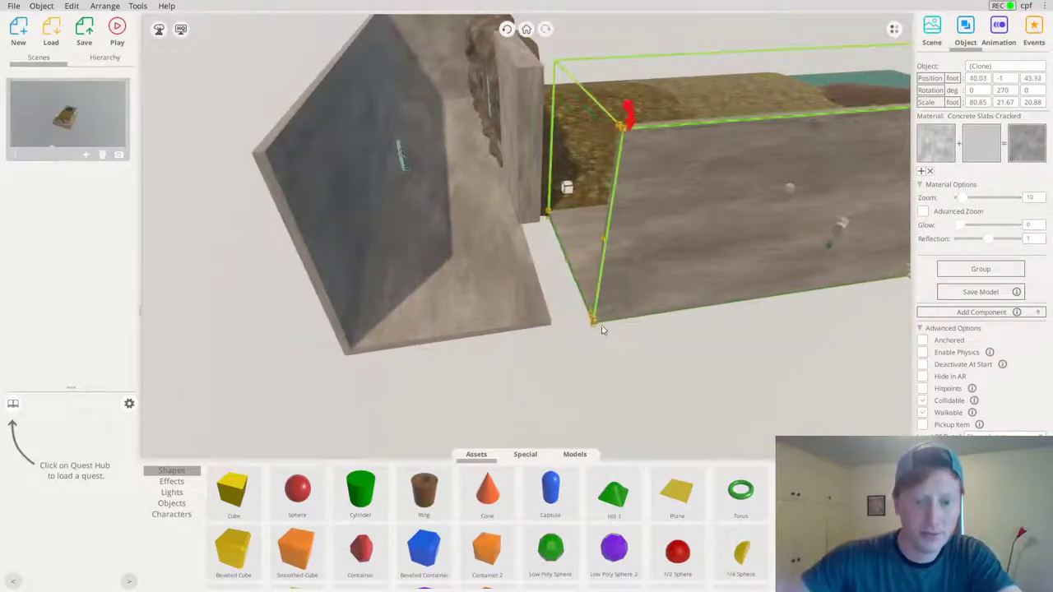
drag(554, 326, 552, 328)
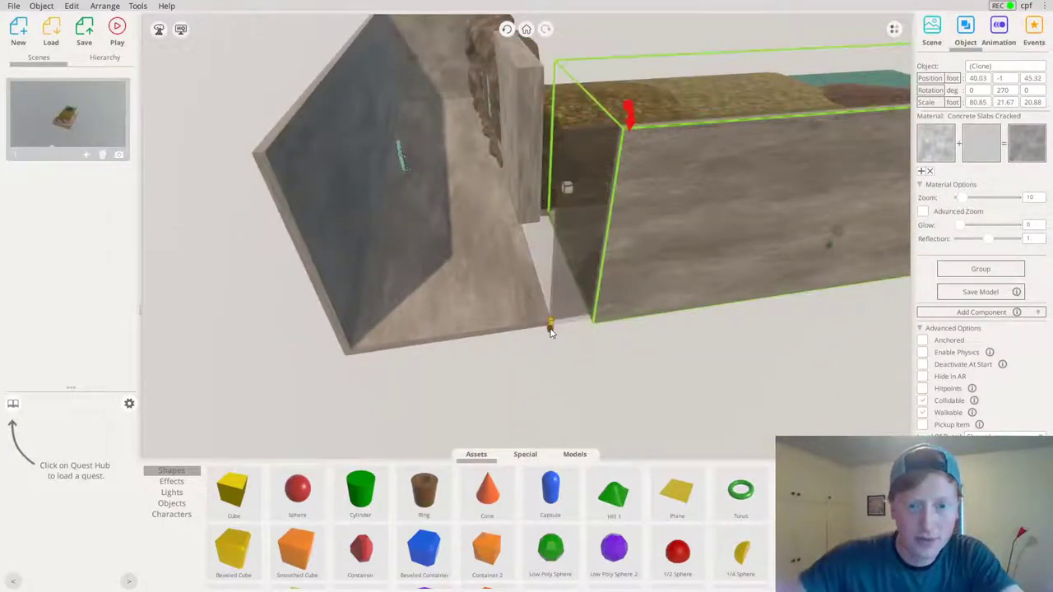
Lengthen the copied outer wall to about 101.32 feet so it closes the open corner of the room
click(601, 268)
drag(557, 249, 316, 301)
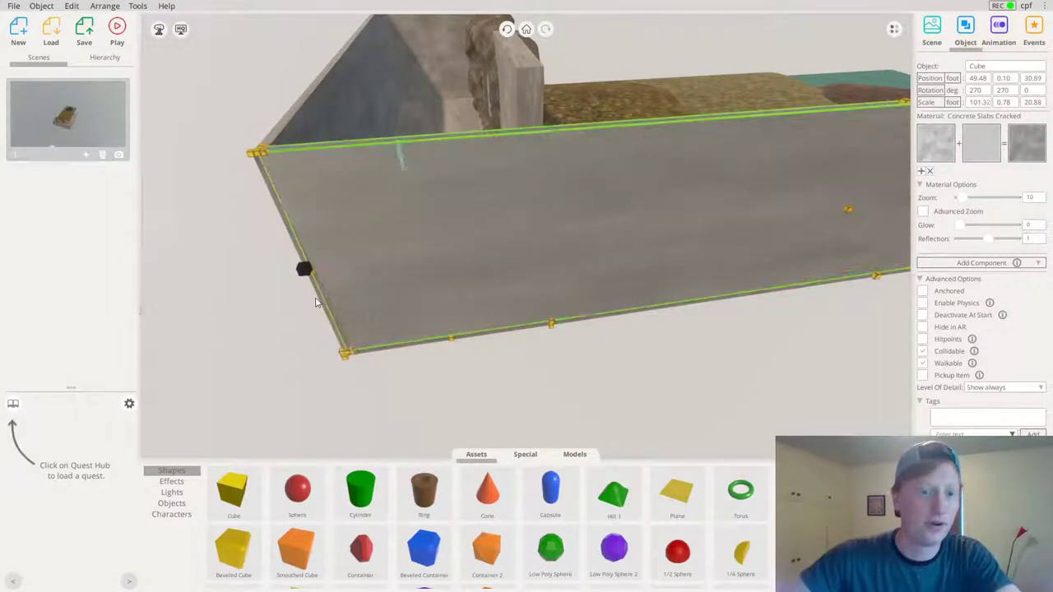
right_drag(398, 239, 511, 201)
Set the back wall's concrete material zoom to about 22
click(299, 132)
right_drag(299, 131, 391, 200)
click(390, 199)
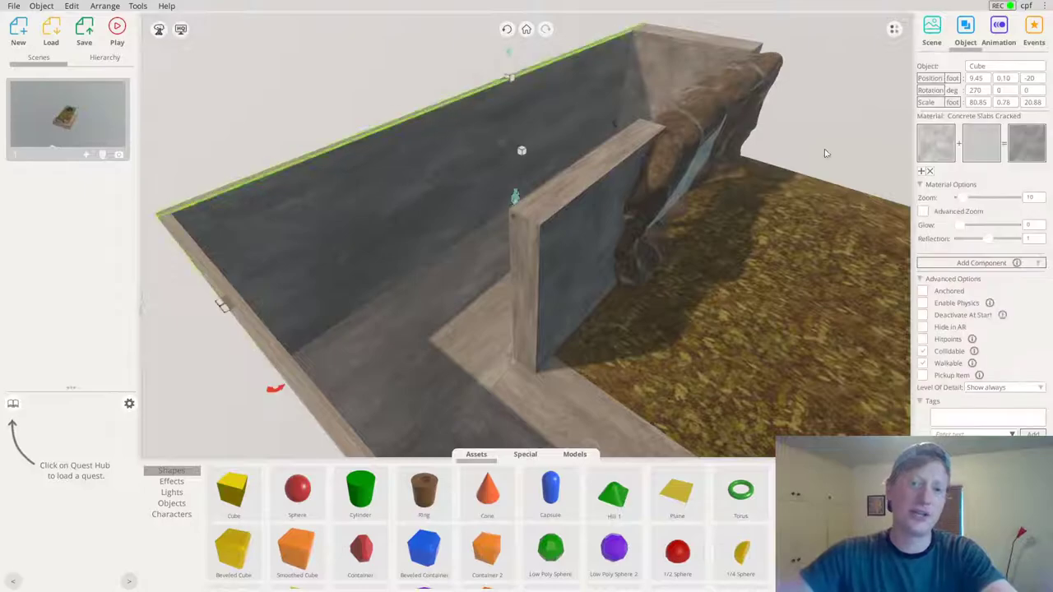
drag(967, 199, 969, 199)
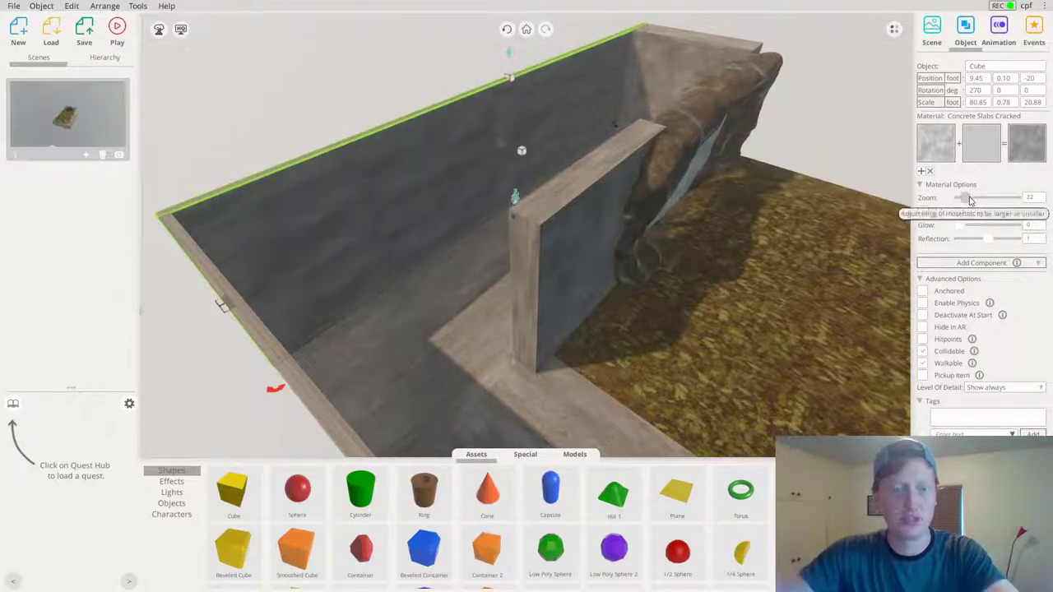
right_drag(596, 125, 617, 274)
Duplicate the thin end wall and place the copy perpendicular to it along the corridor, at about 30.52, 0.10, 13.96
click(459, 281)
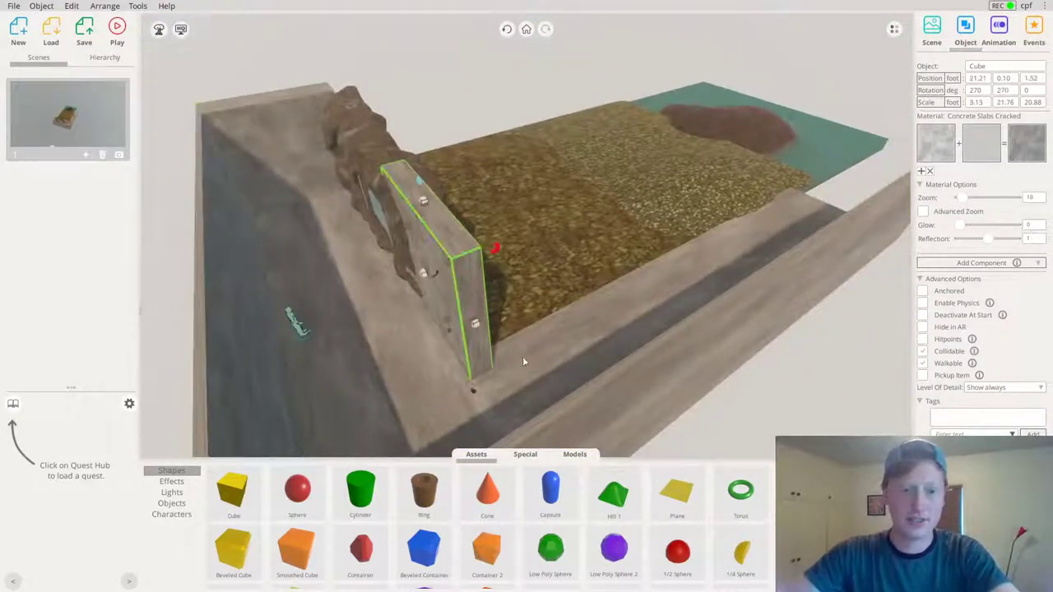
key(ctrl+d)
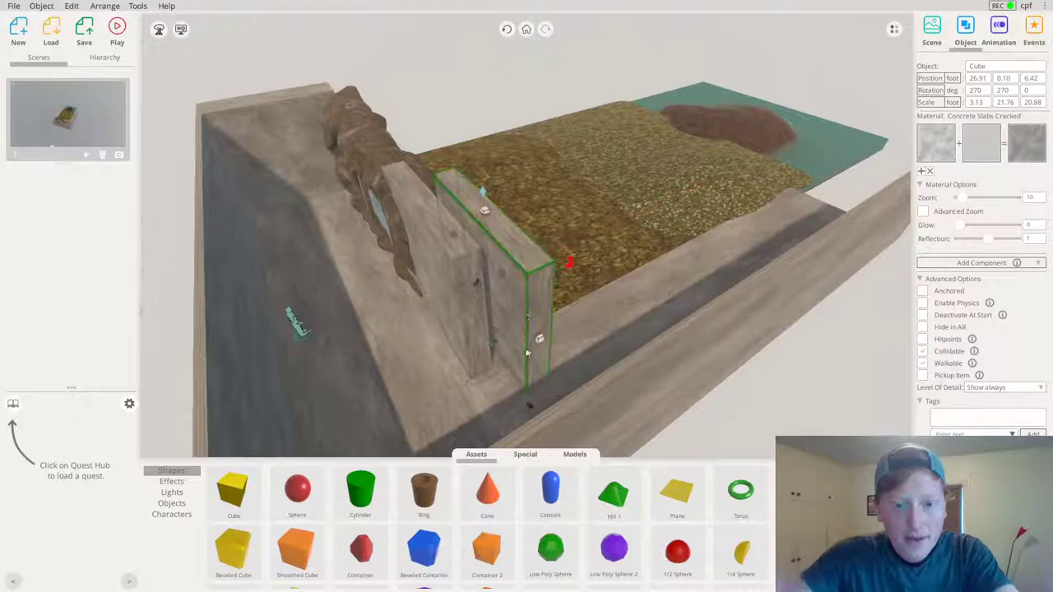
drag(570, 263, 655, 250)
right_drag(656, 252, 2, 348)
drag(564, 247, 636, 280)
key(d)
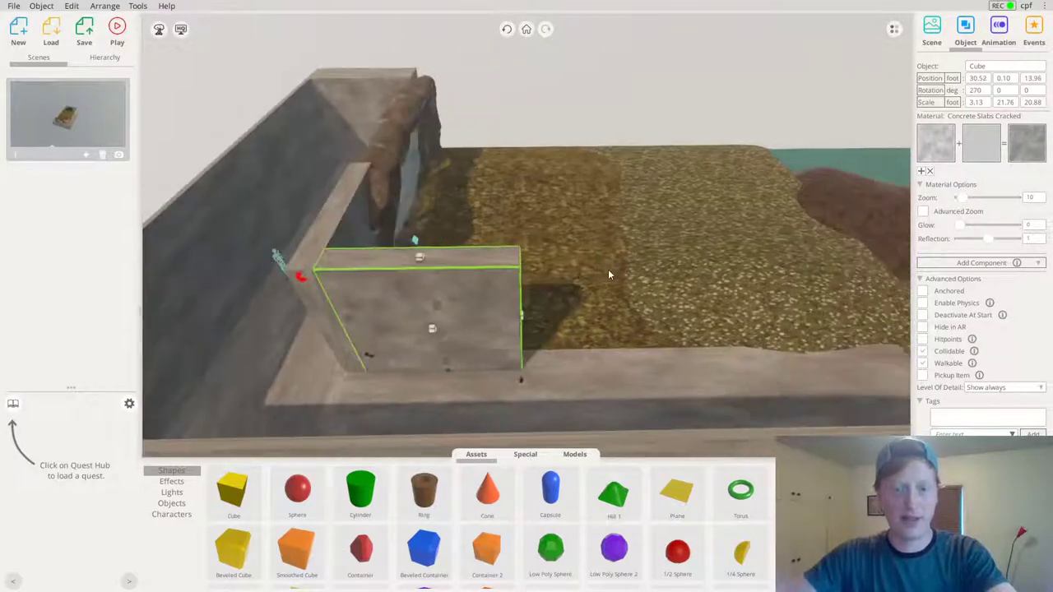
Stretch the side corridor's floor and outer wall together past the terrain toward the water, making the floor about 122.46 feet long
scroll(529, 280, down, 3)
middle_drag(1051, 274, 514, 291)
click(642, 312)
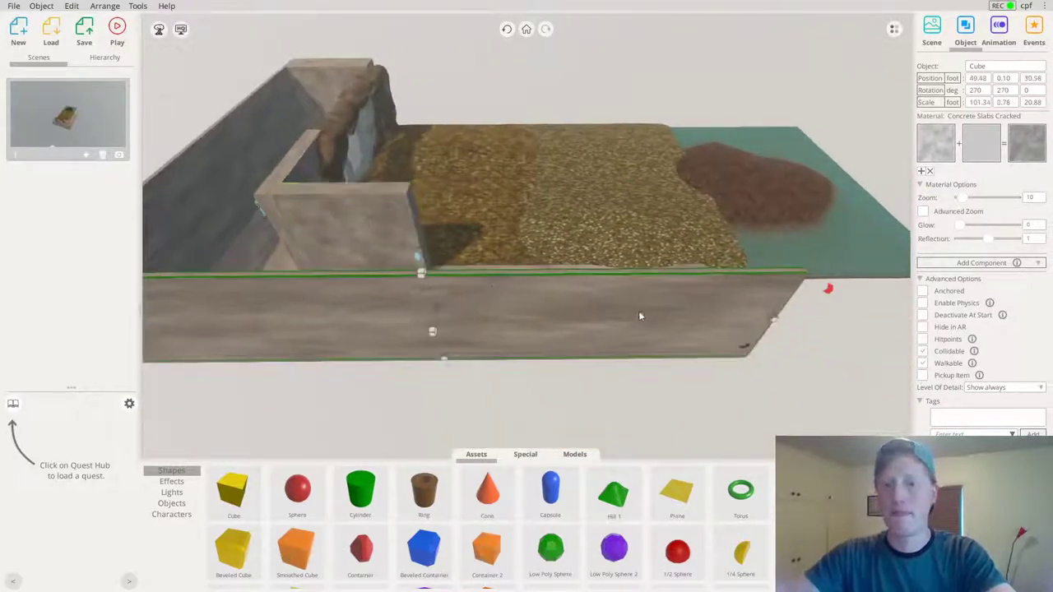
middle_drag(641, 312, 516, 301)
click(431, 262)
click(376, 277)
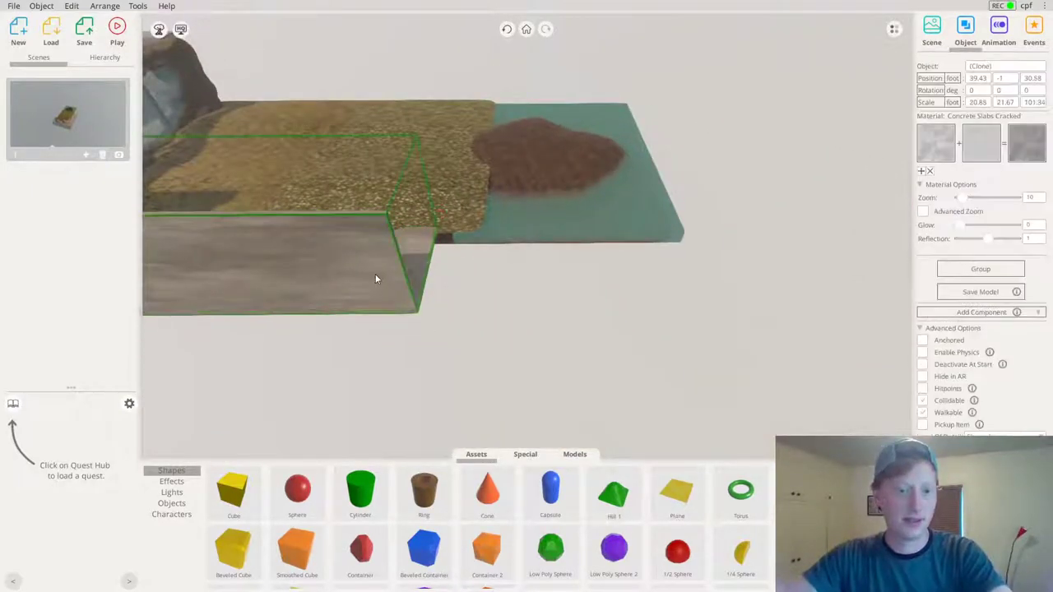
drag(417, 223, 656, 209)
key(d)
right_drag(655, 209, 649, 217)
drag(510, 263, 535, 263)
click(615, 263)
Extend the corridor floor to about 133.45 feet to fill the gap at the corner
key(a)
key(a)
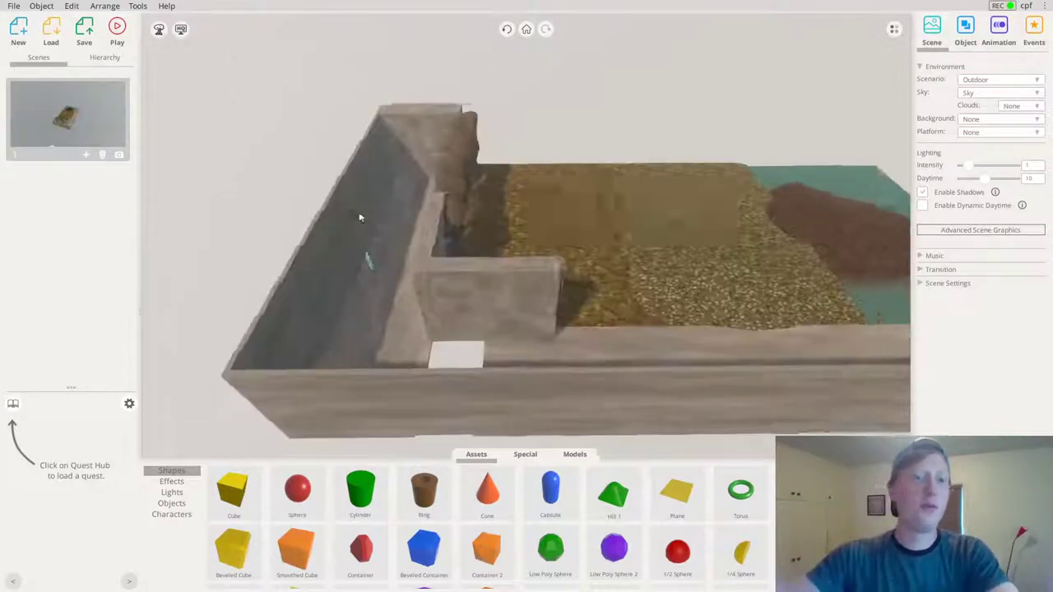
right_drag(360, 218, 479, 197)
right_drag(508, 238, 512, 276)
click(526, 368)
scroll(529, 369, down, 3)
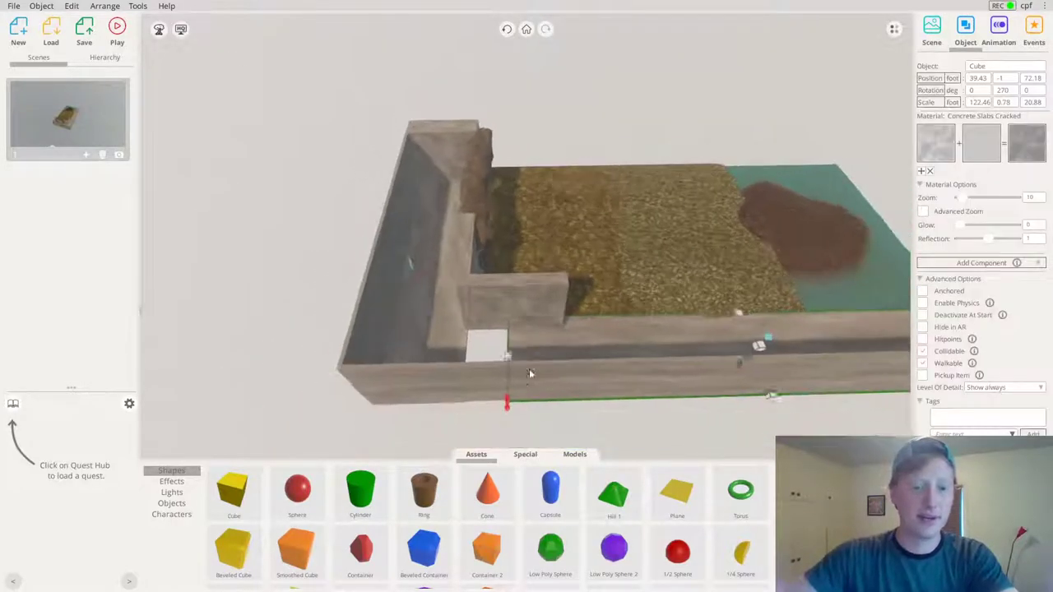
drag(508, 349, 467, 350)
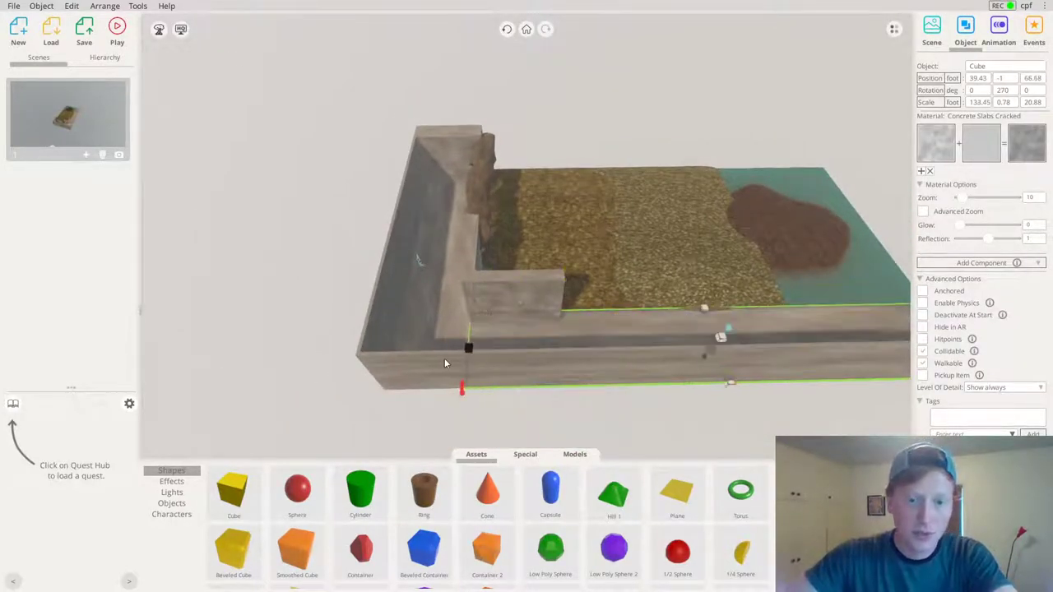
Adjust the end wall where it meets the far edge of the cave entrance
click(303, 253)
scroll(381, 315, up, 2)
scroll(395, 317, up, 5)
scroll(428, 328, down, 4)
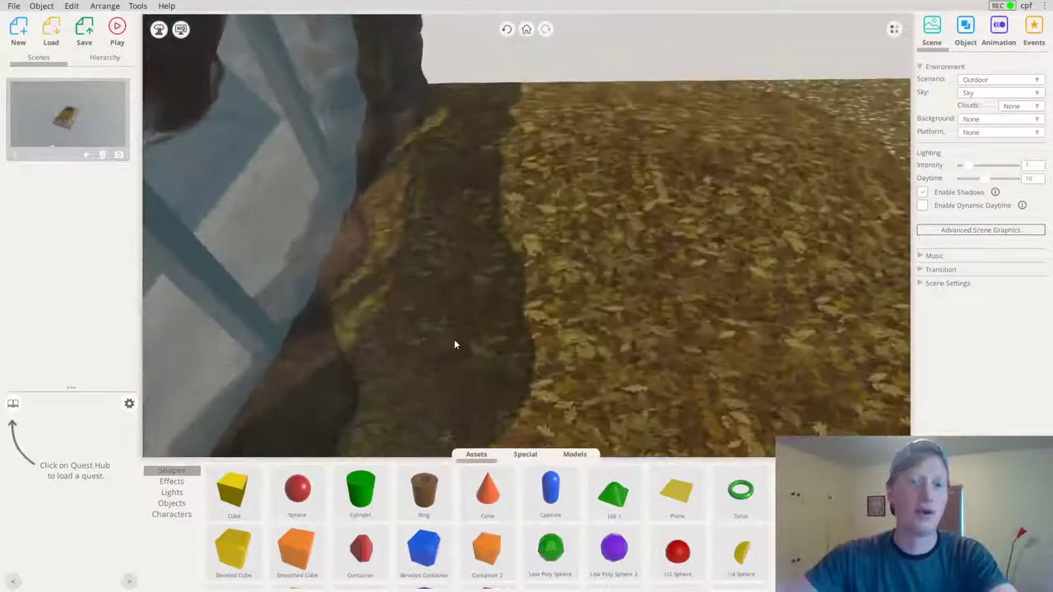
right_drag(493, 348, 455, 145)
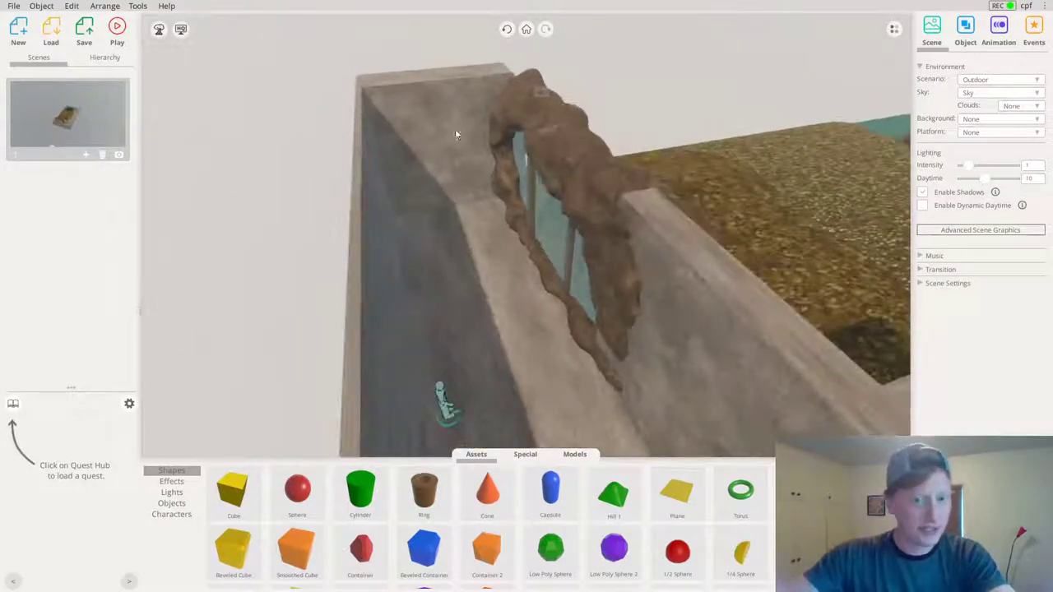
click(428, 125)
drag(448, 140, 452, 136)
click(264, 151)
Duplicate the room's floor and place the copy on top of the walls as a ceiling, at about 8.88, 20.99, -10
click(404, 325)
right_drag(412, 319, 557, 376)
click(557, 376)
key(ctrl+v)
click(691, 283)
right_drag(692, 283, 447, 275)
drag(663, 303, 539, 269)
right_drag(493, 224, 477, 209)
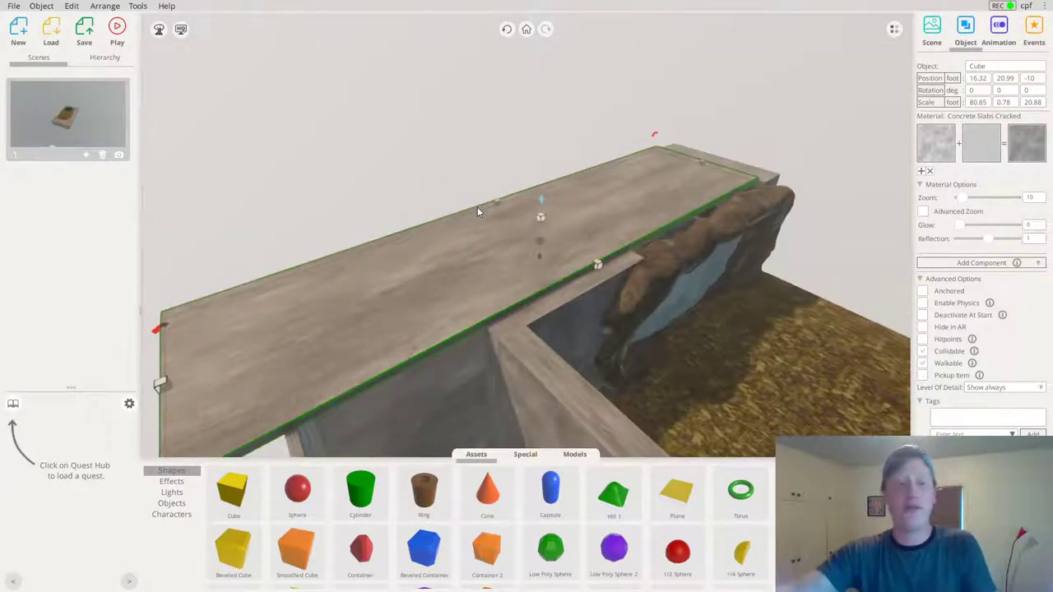
drag(430, 255, 463, 252)
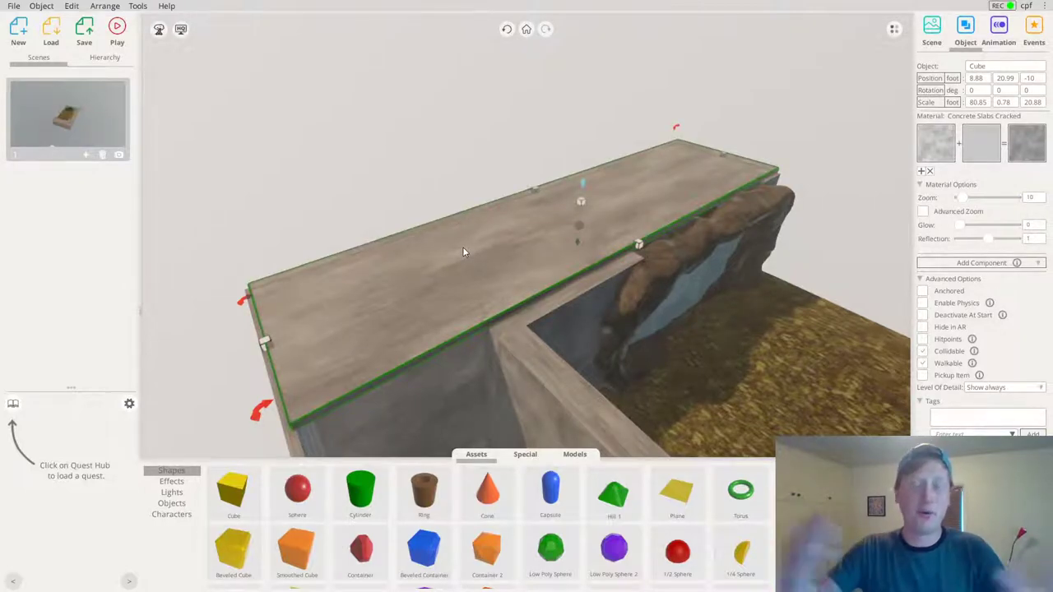
Move the ceiling slab off the room to outside the back wall, at about 9.06, 20.99, -32
right_drag(449, 244, 544, 375)
click(382, 113)
right_drag(509, 220, 520, 186)
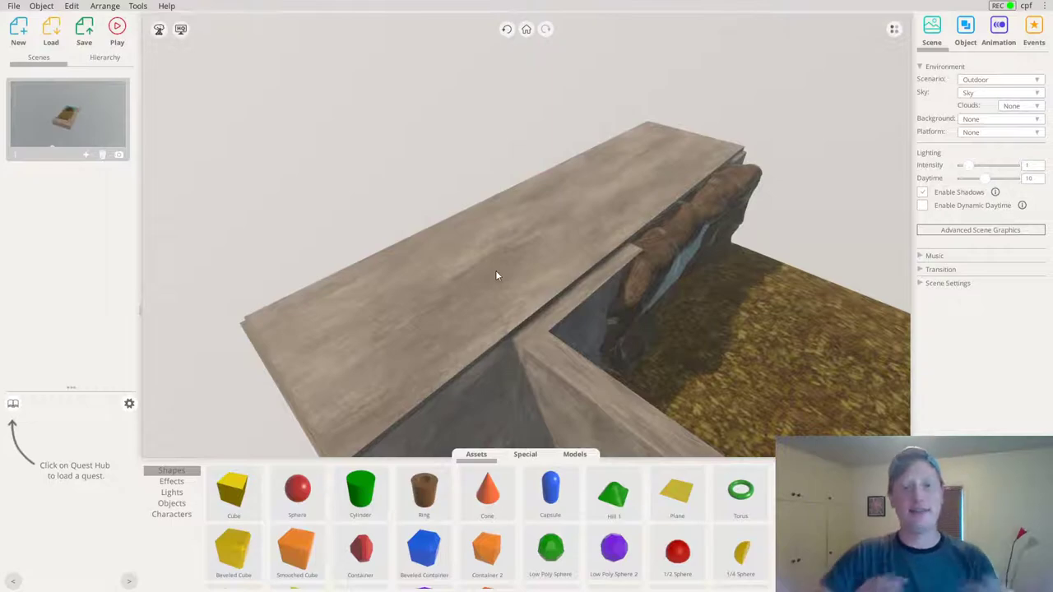
drag(532, 275, 412, 211)
right_drag(493, 279, 645, 405)
right_drag(566, 294, 634, 274)
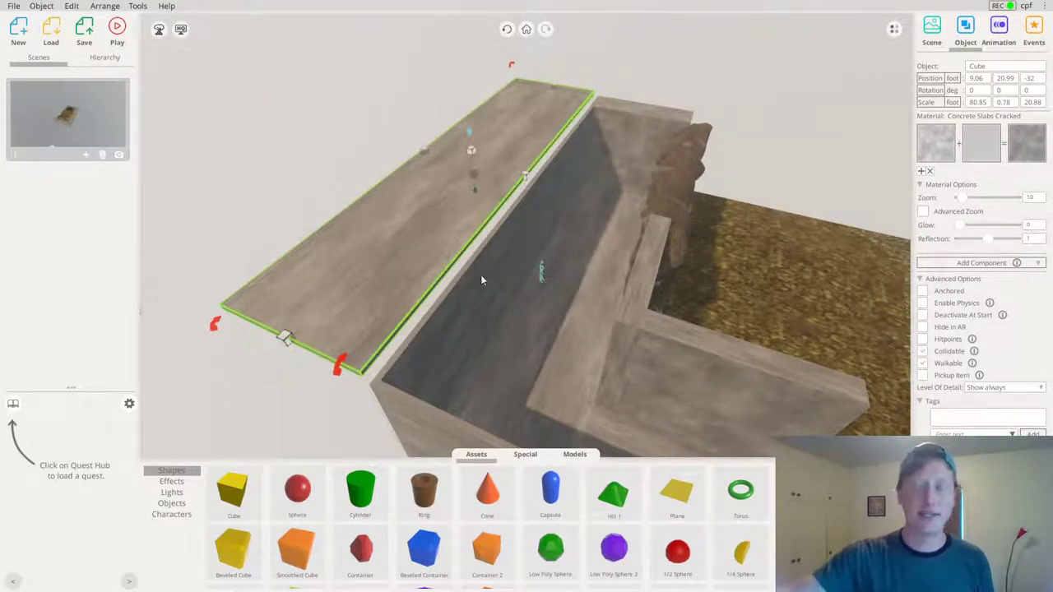
scroll(531, 300, up, 2)
right_drag(535, 299, 646, 72)
click(669, 65)
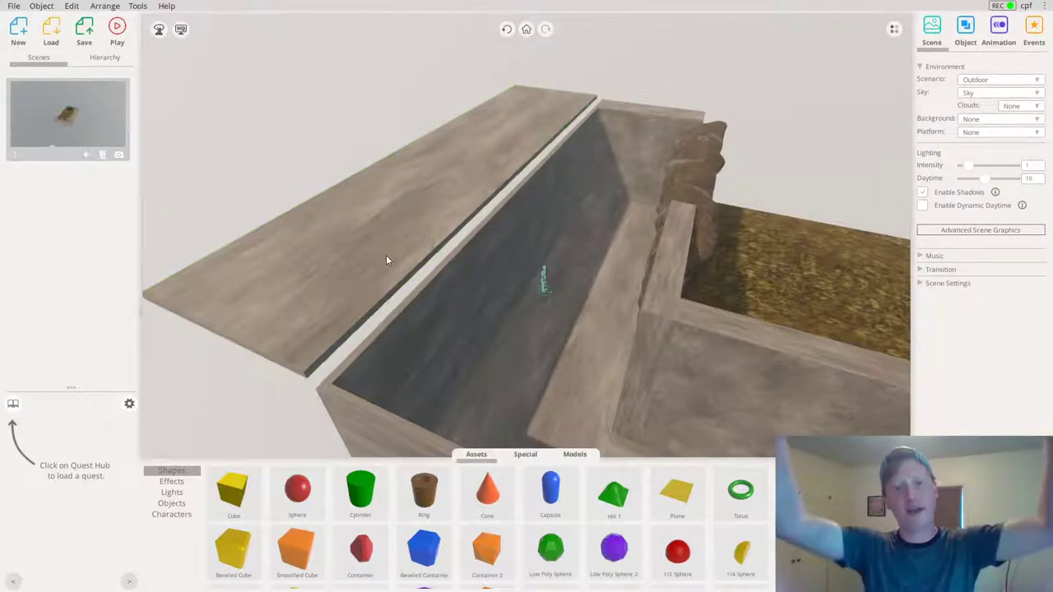
scroll(354, 275, up, 2)
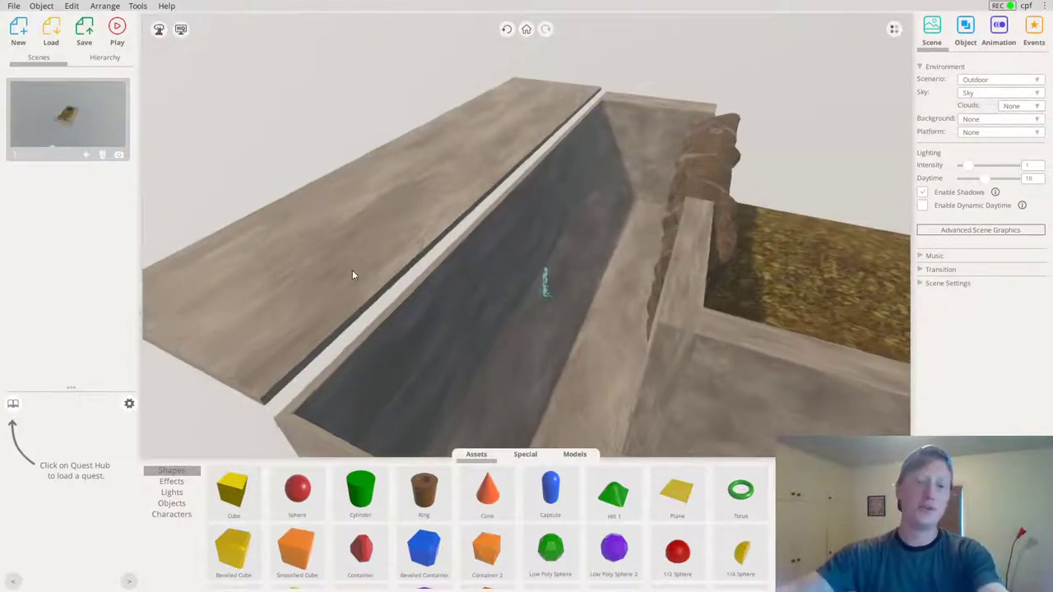
Apply the Floorboard wood material to the ceiling slab
click(352, 276)
click(929, 152)
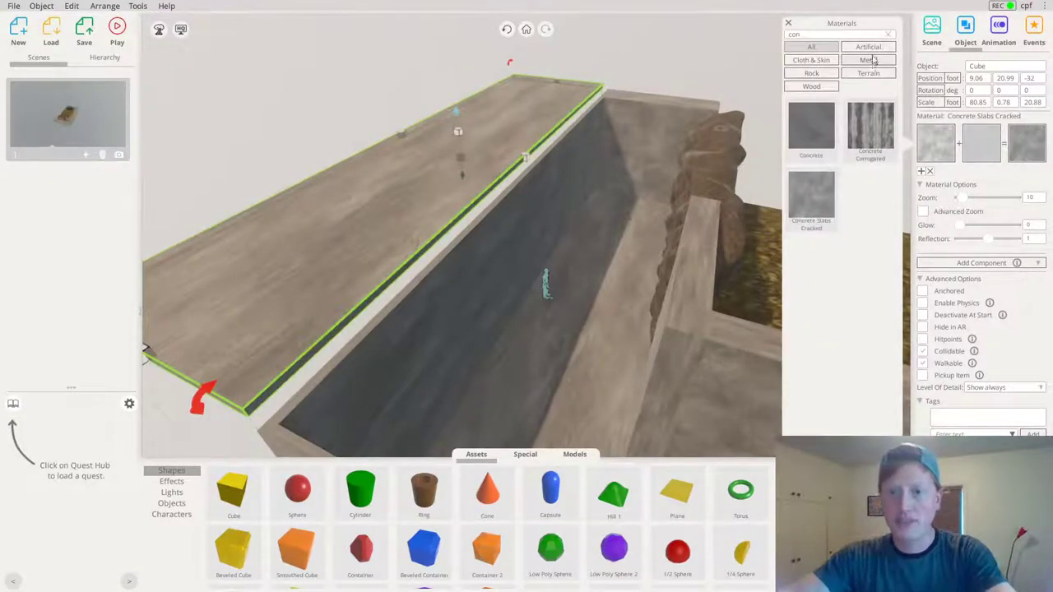
click(887, 35)
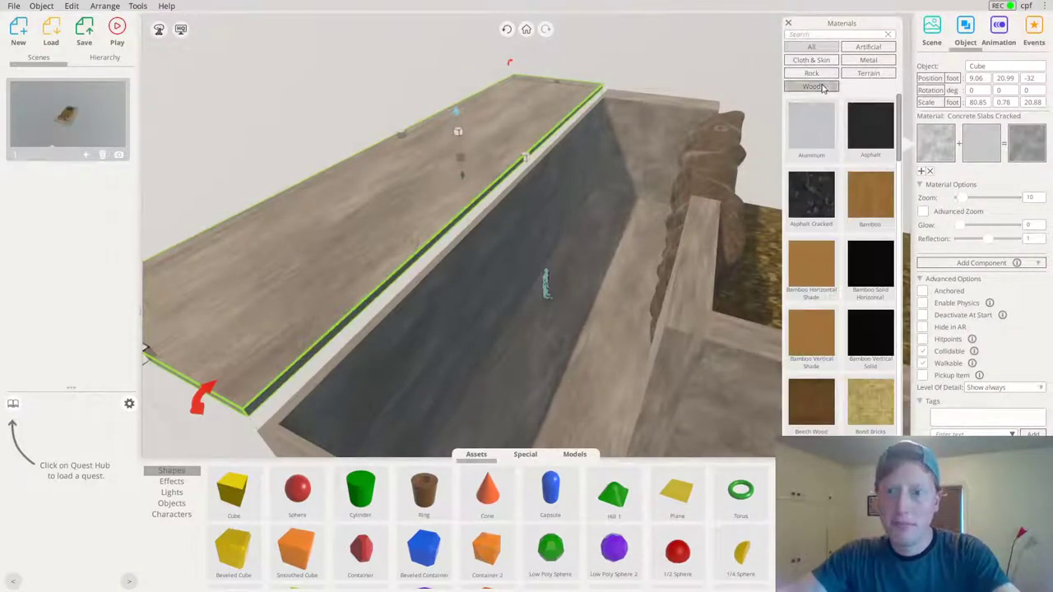
click(822, 88)
scroll(875, 360, down, 2)
click(810, 418)
right_drag(521, 306, 485, 286)
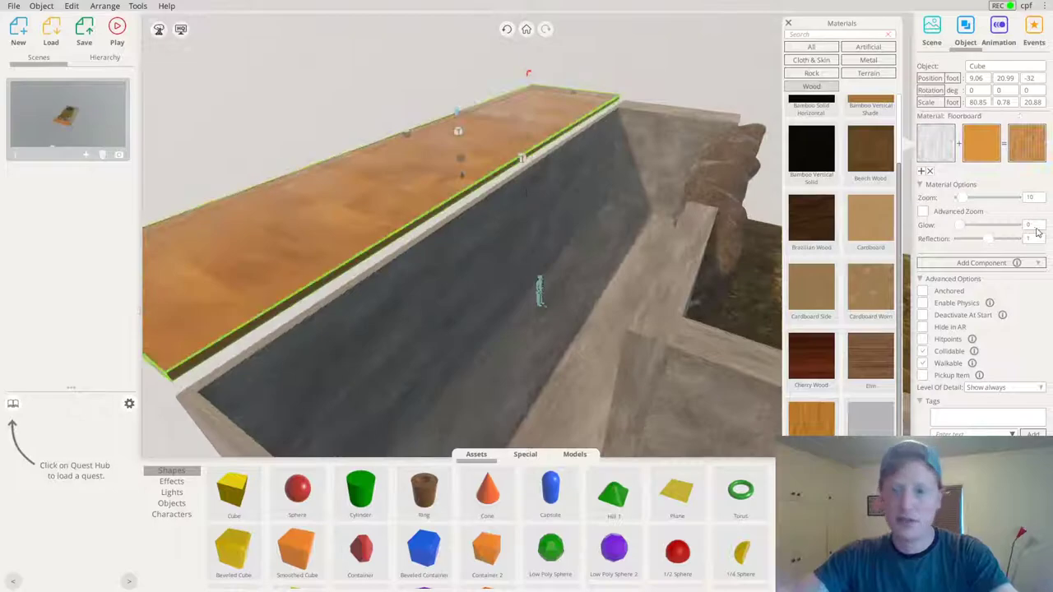
Turn the wooden ceiling slab to 270 degrees and resize it to about 24.24 by 83.62 feet, placed at about 7.71, 20.99, -36
scroll(598, 237, down, 3)
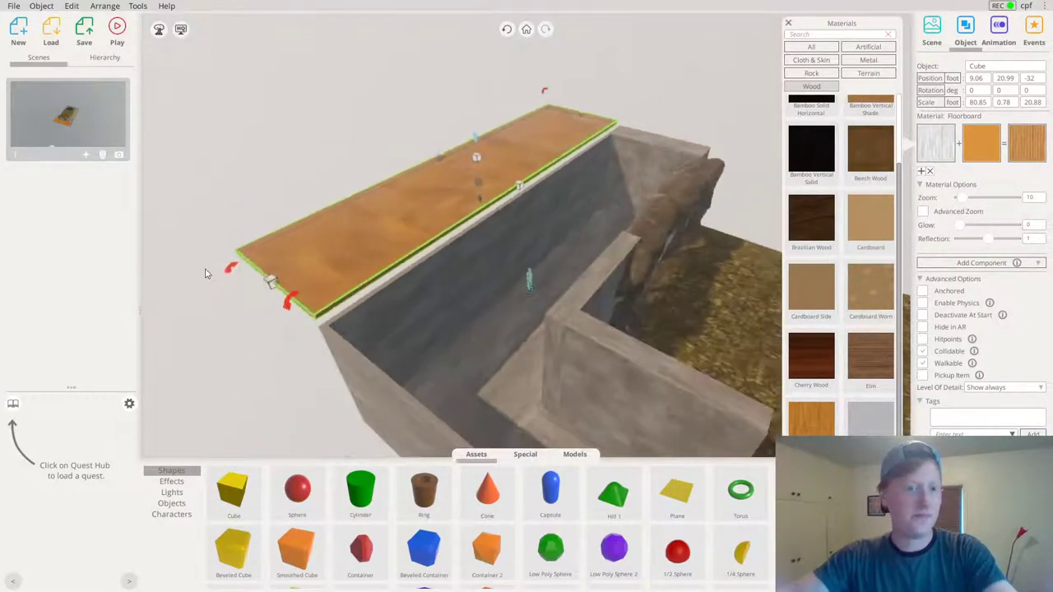
drag(230, 271, 310, 238)
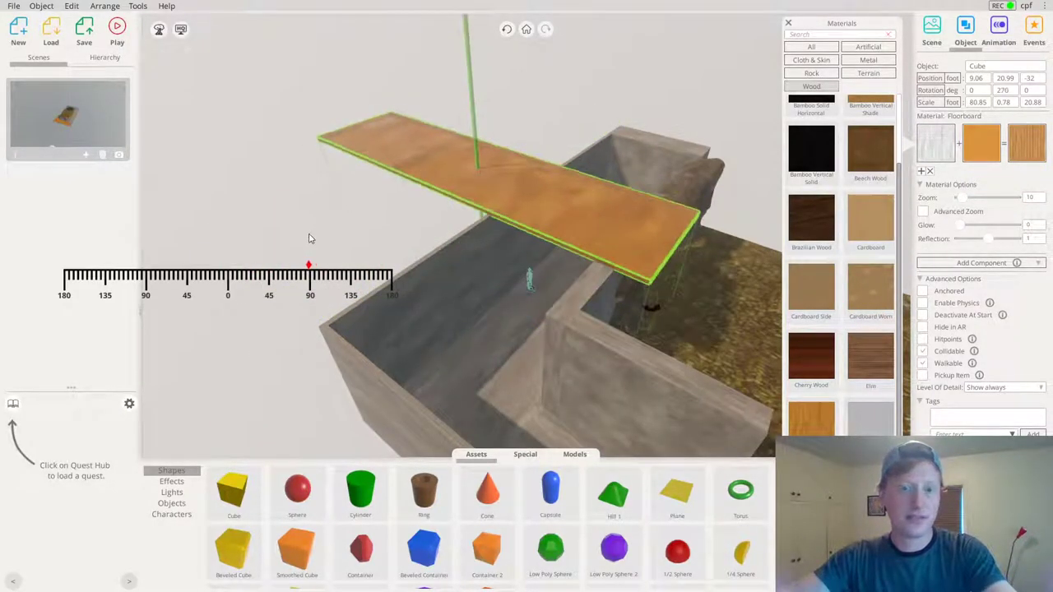
drag(679, 243, 457, 156)
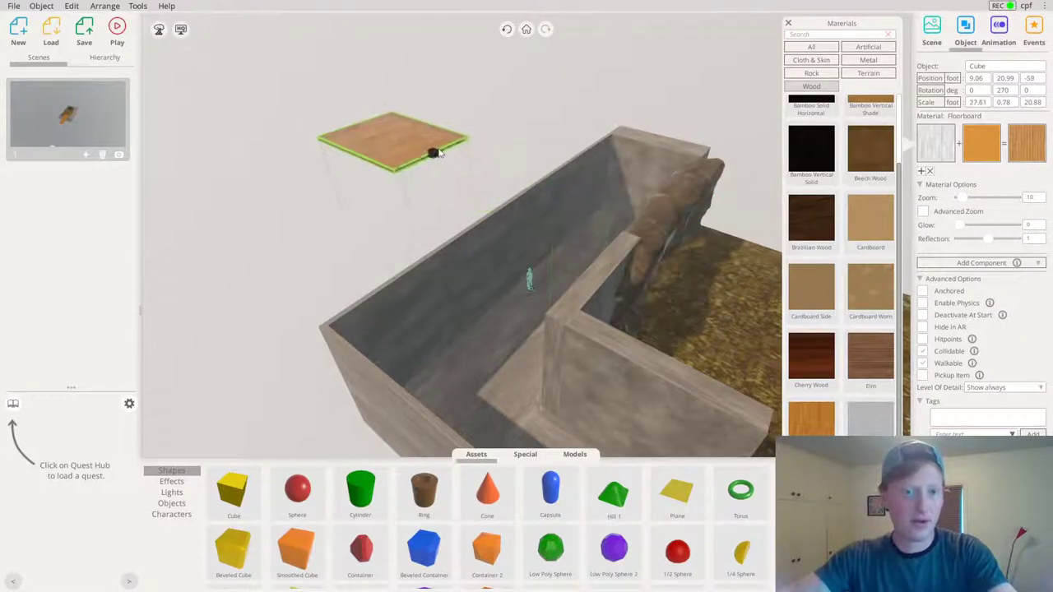
drag(381, 141, 390, 244)
drag(576, 121, 592, 113)
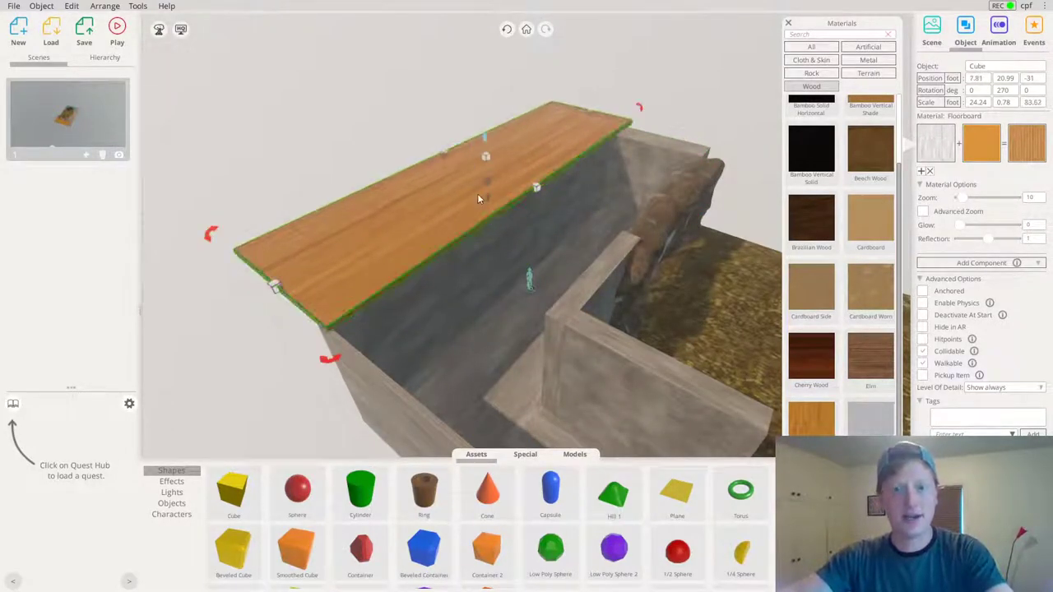
drag(490, 187, 472, 173)
scroll(503, 253, down, 4)
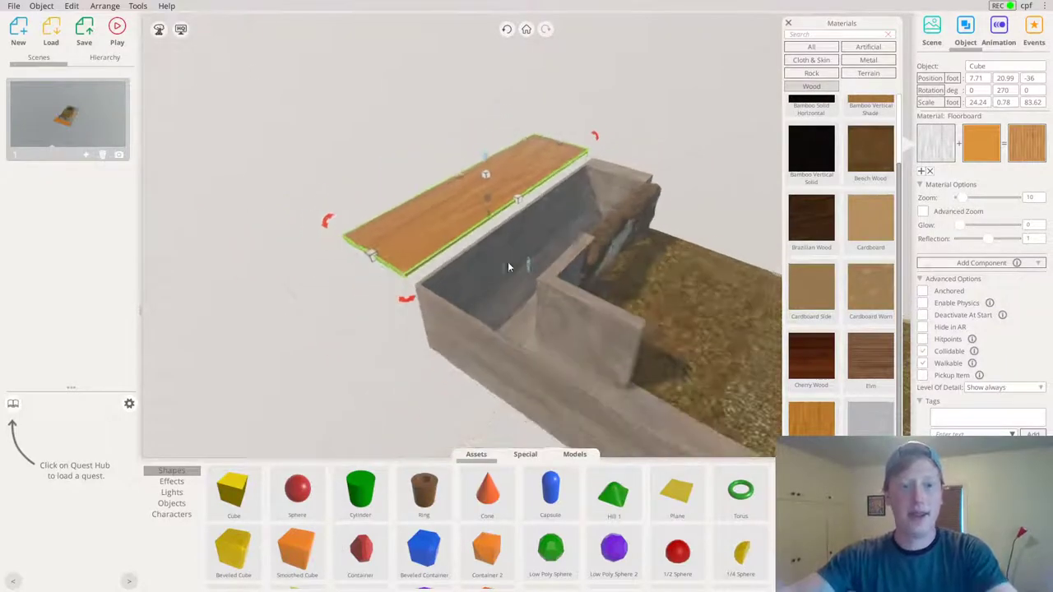
Paste a copy of the wooden ceiling slab beside the long outer wall, at about 75.41, 20.99, 24.19
right_drag(504, 252, 625, 336)
key(ctrl+v)
click(354, 265)
scroll(422, 263, down, 2)
right_drag(422, 263, 364, 373)
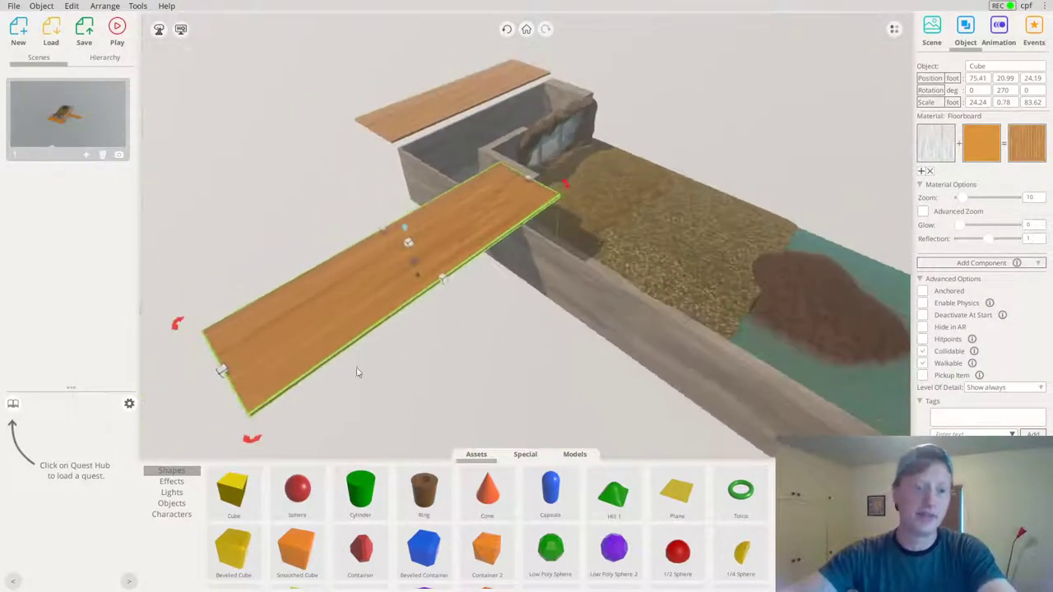
Turn the copied ceiling slab to 180 degrees and lengthen it along the long wall to about 138.35 feet
drag(591, 240, 590, 329)
right_drag(454, 272, 611, 307)
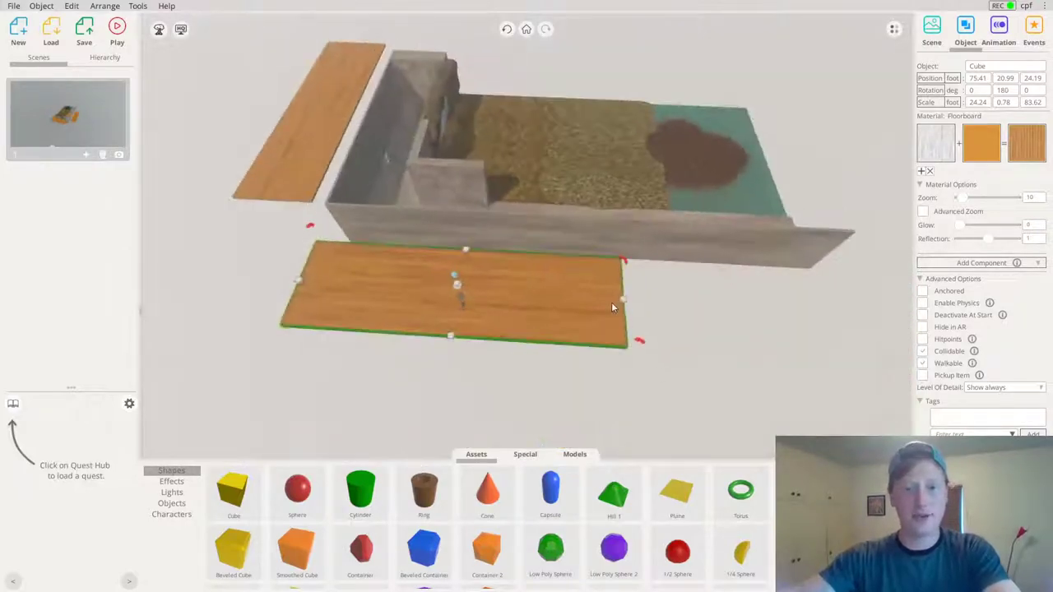
drag(623, 302, 845, 328)
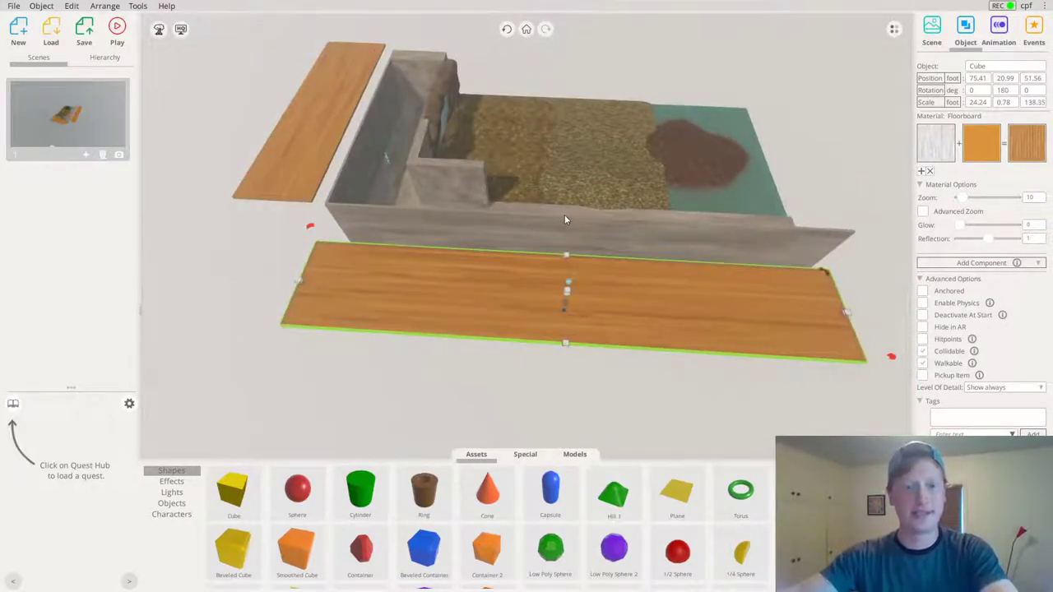
Deselect the slab and examine the glazed cave entrance from inside the room
right_drag(565, 221, 628, 300)
click(639, 92)
scroll(503, 247, up, 5)
right_drag(504, 258, 528, 135)
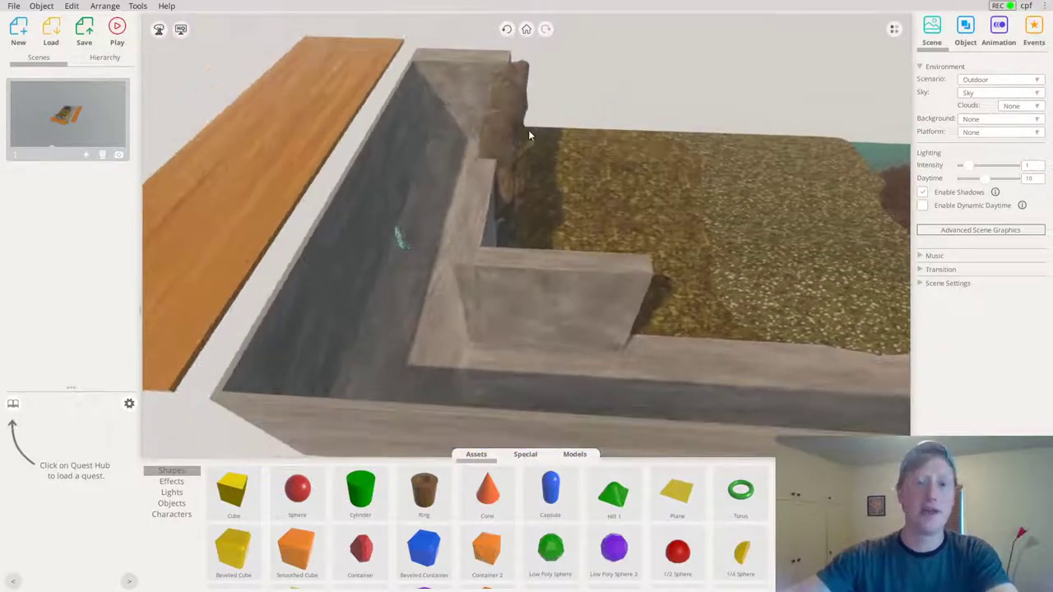
scroll(529, 133, up, 3)
right_drag(519, 171, 630, 132)
right_drag(479, 91, 648, 251)
scroll(461, 104, up, 4)
right_drag(461, 103, 562, 189)
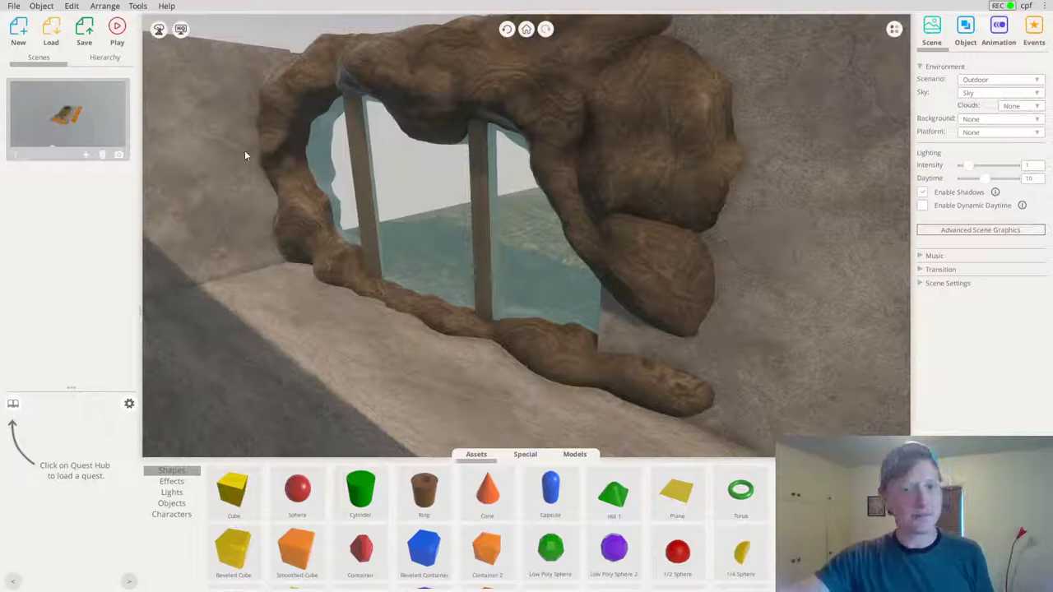
Start the scene in the Play Viewer and dismiss the viewer tips
click(117, 31)
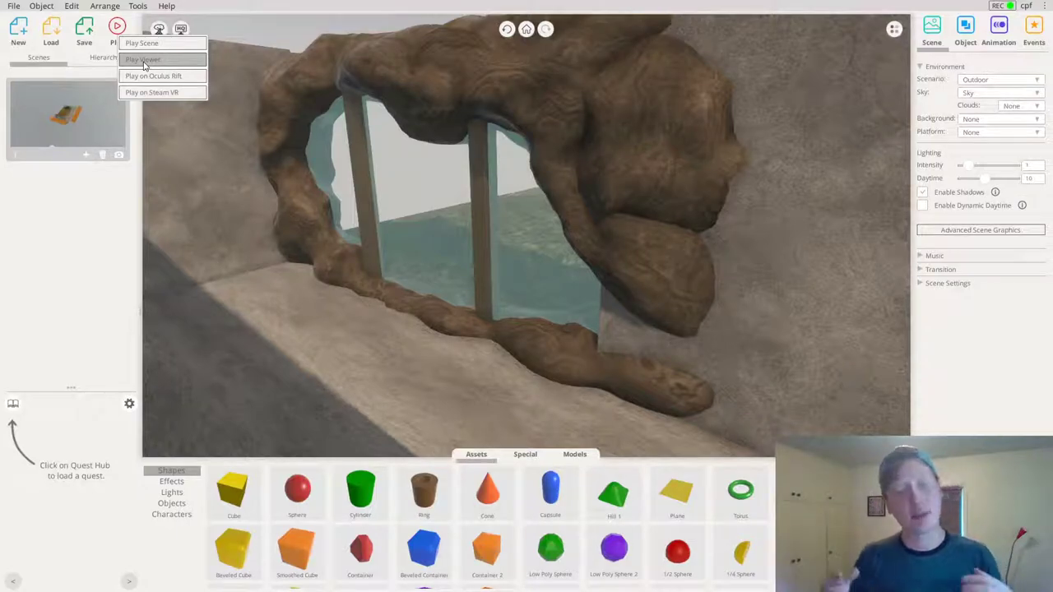
mouse_move(378, 46)
right_down()
mouse_move(0, 195)
mouse_move(0, 550)
mouse_move(1, 375)
mouse_move(17, 317)
right_up()
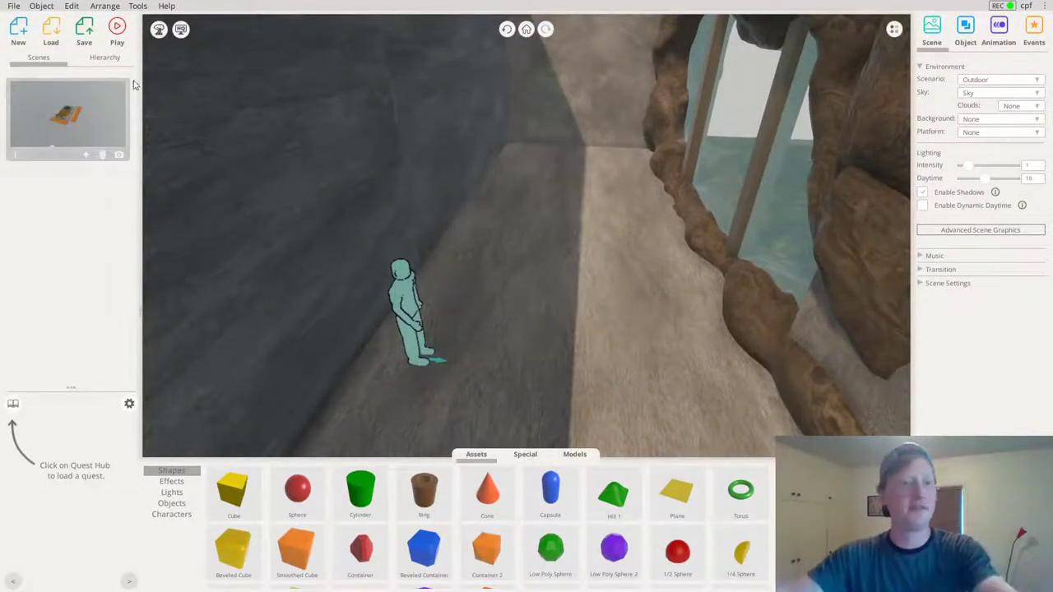
click(118, 29)
click(147, 60)
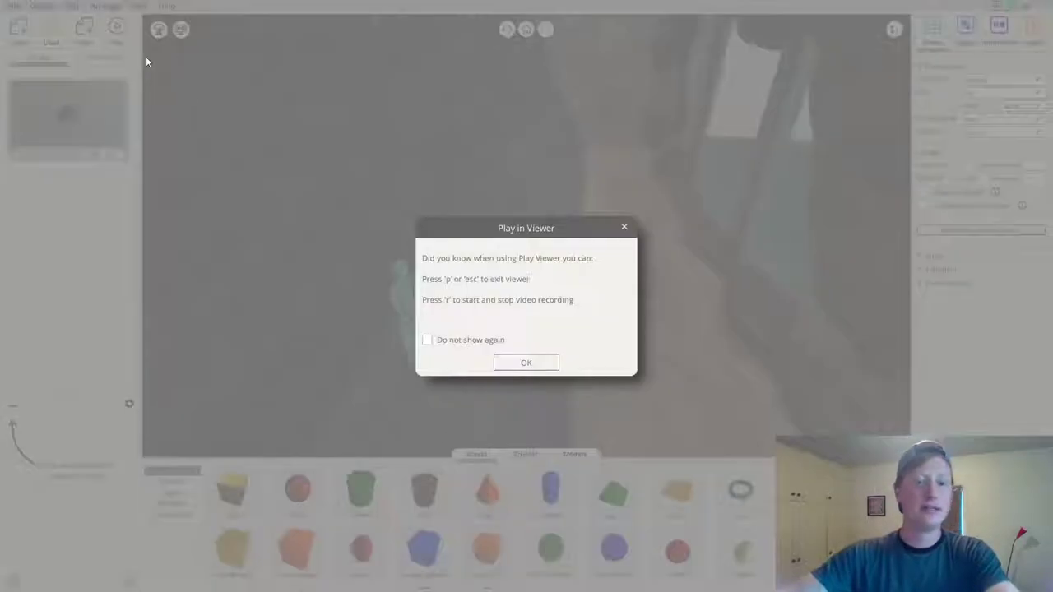
click(517, 365)
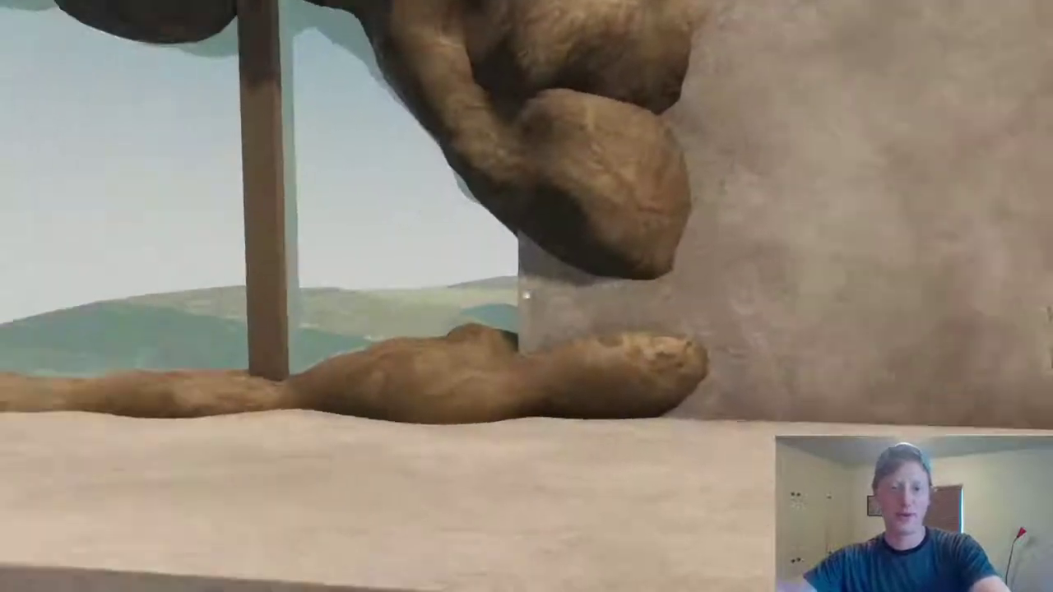
Walk up to the cave window and look through the glass at the hills and water outside
key(w)
key(w)
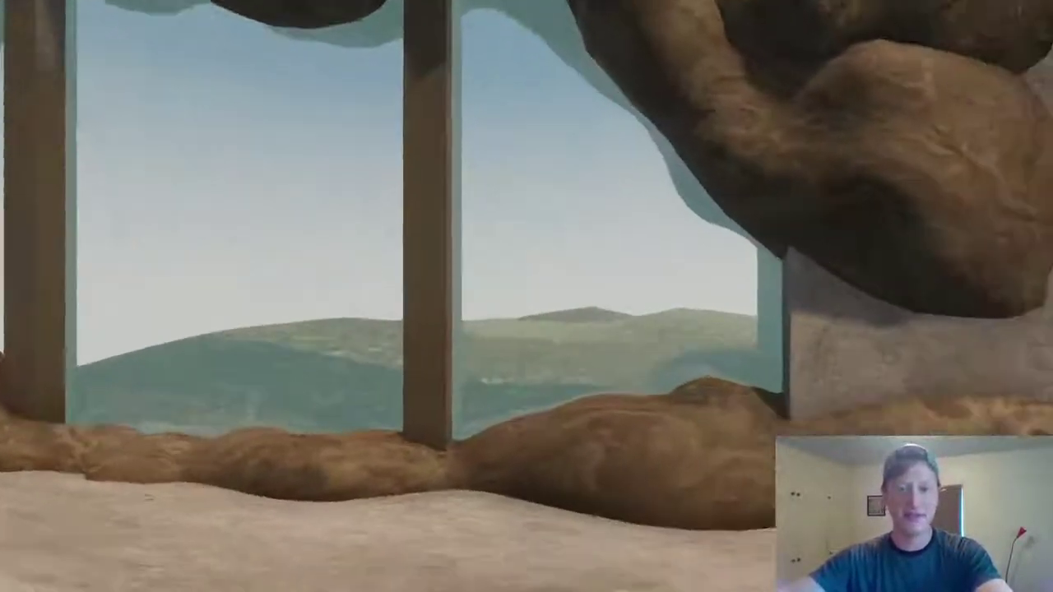
key(w)
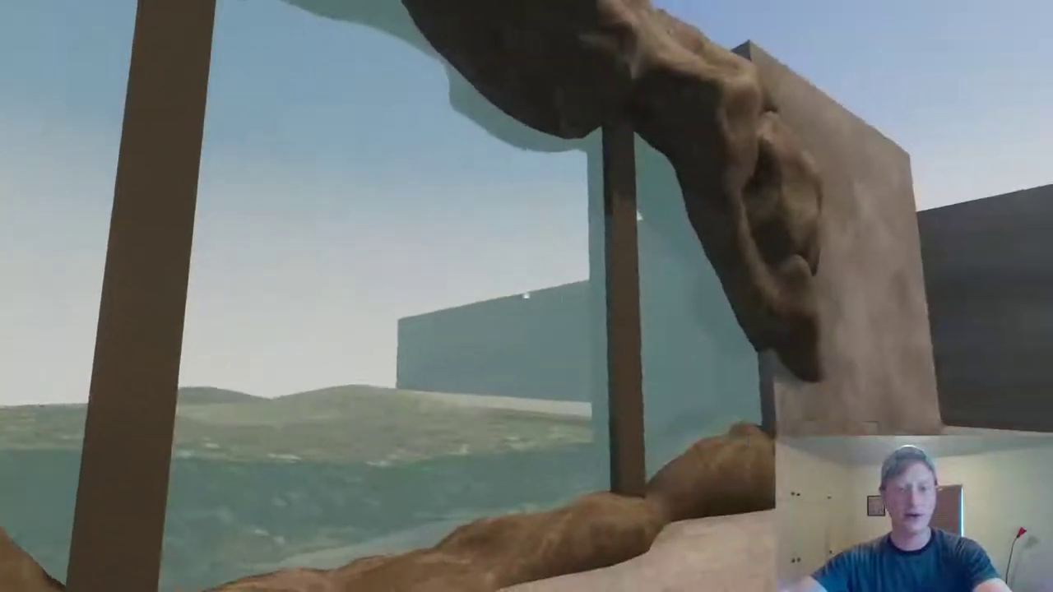
key(w)
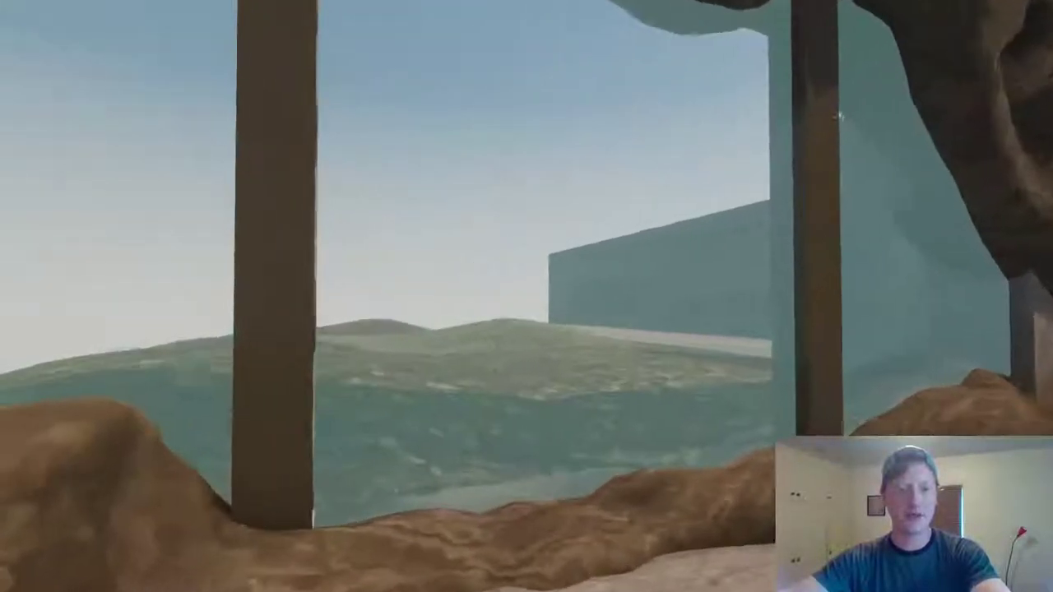
key(w)
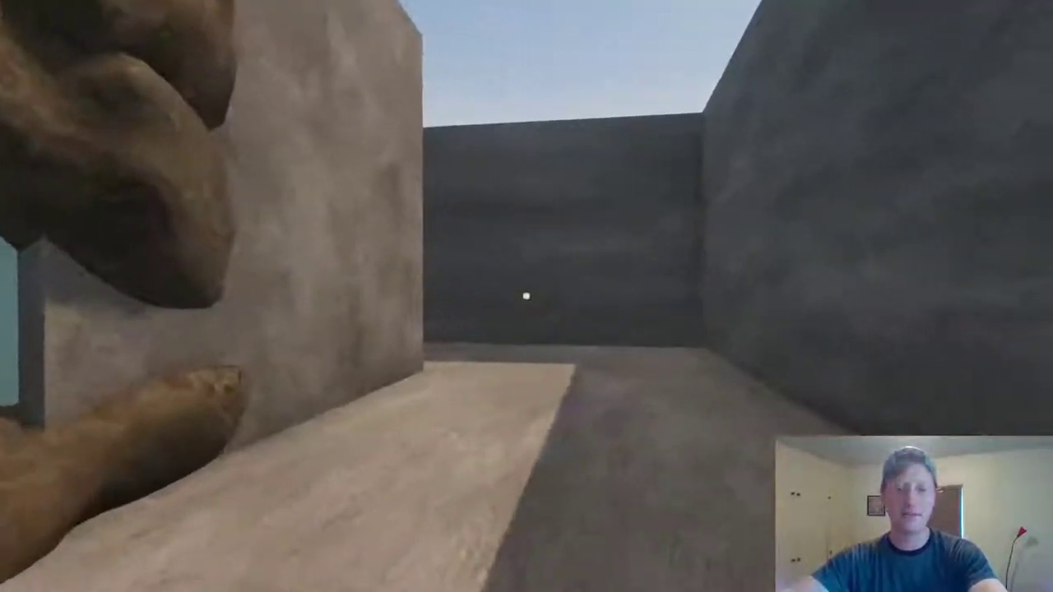
key(w)
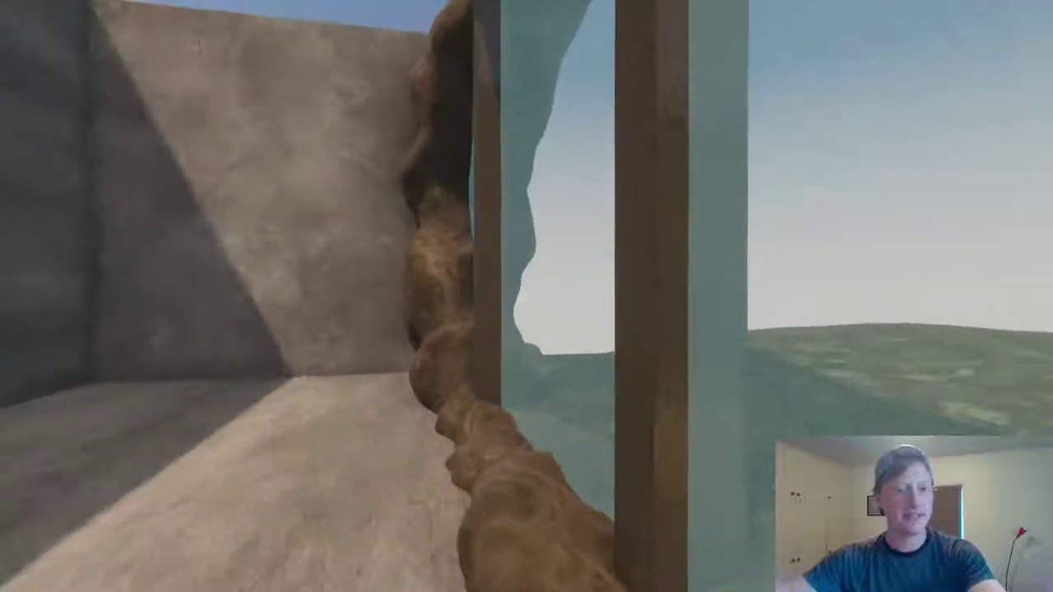
key(w)
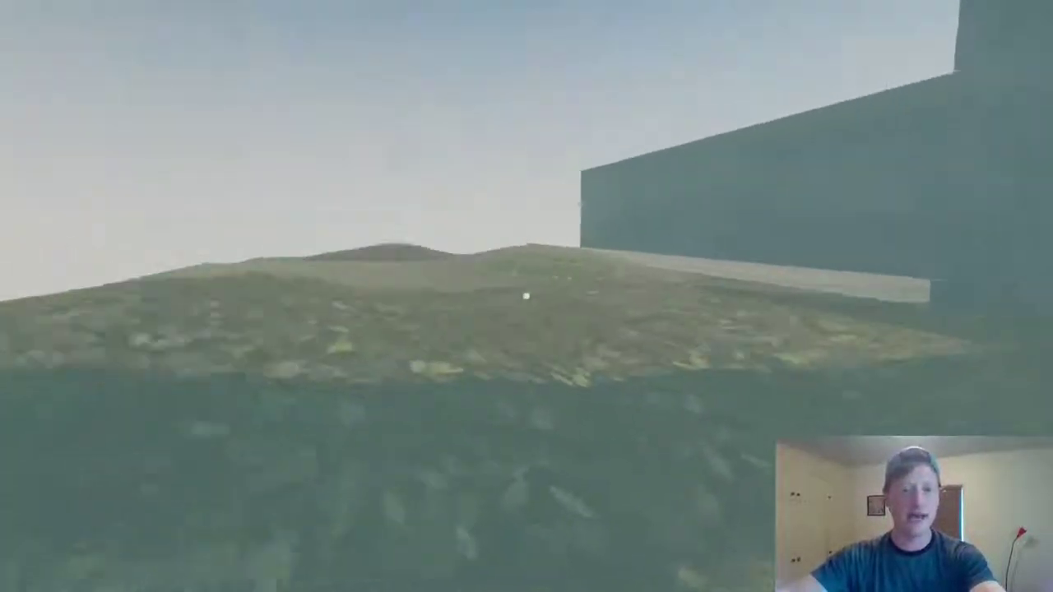
Walk around the corner into the long corridor, check where the two floors meet, and exit the viewer
key(d)
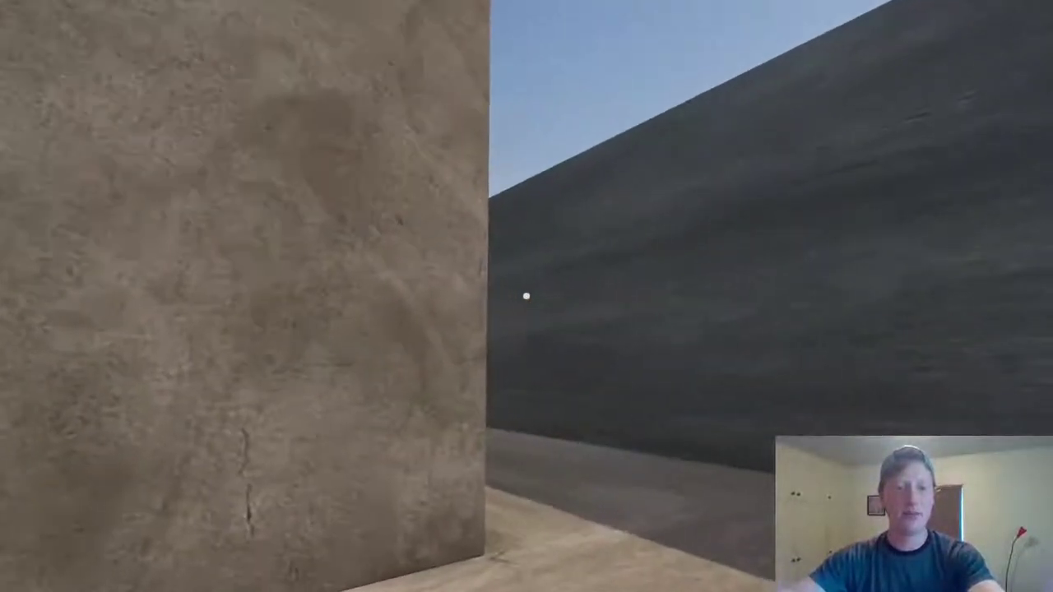
key(w)
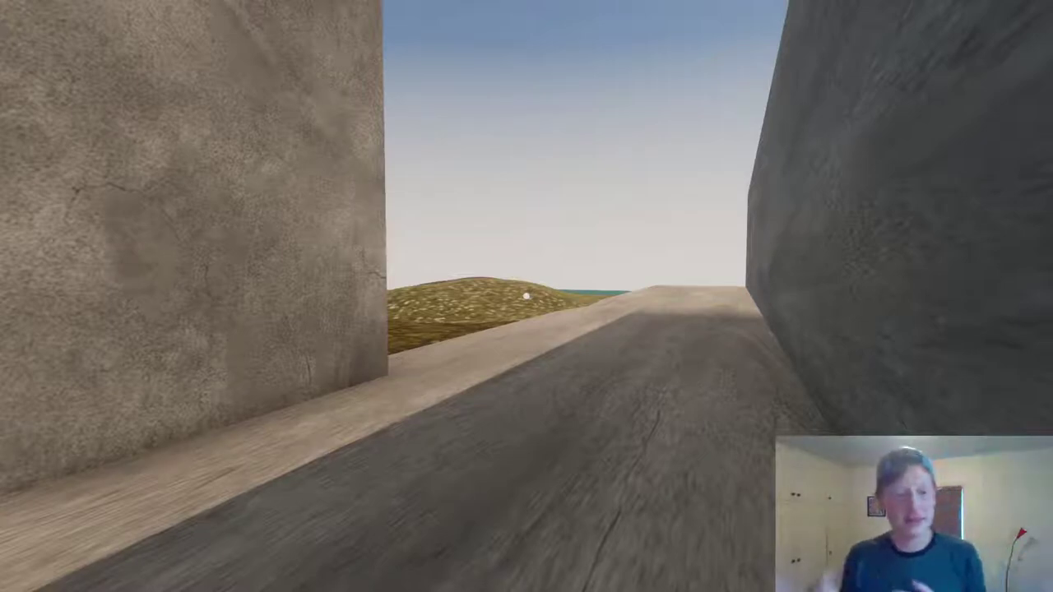
key(s)
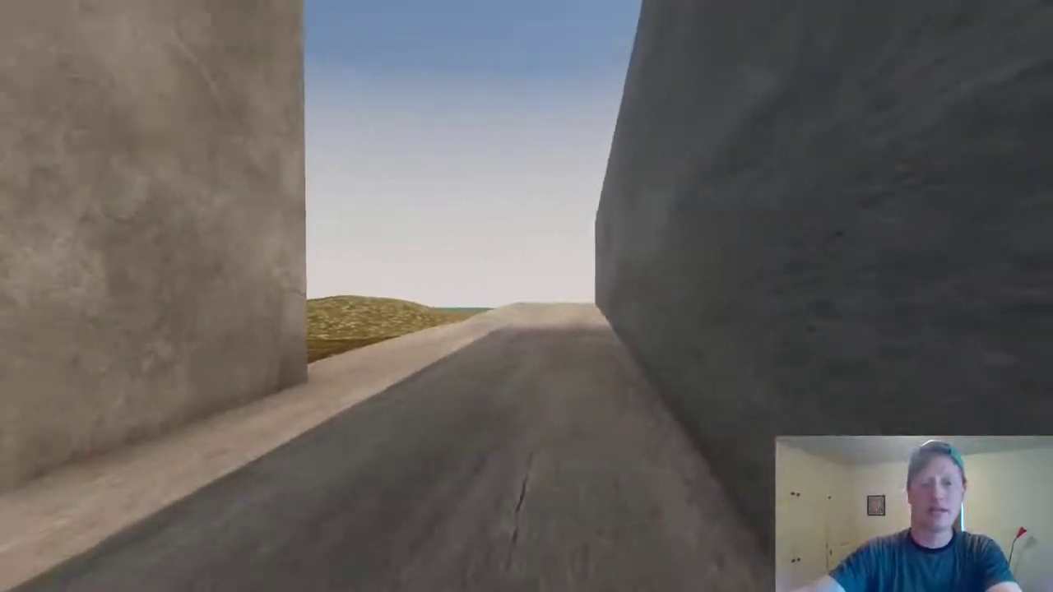
key(s)
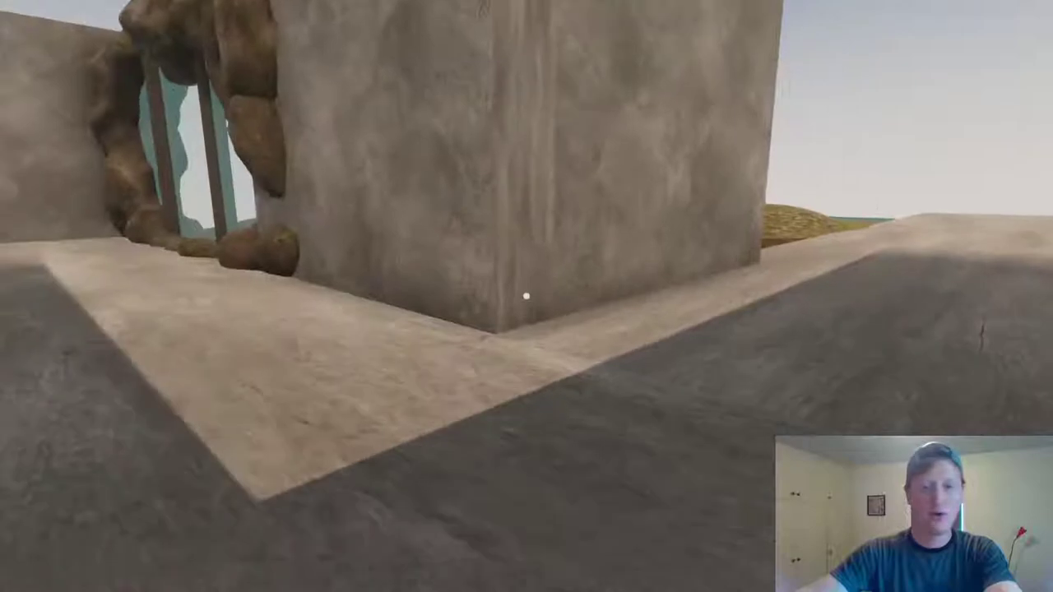
key(w)
key(w)
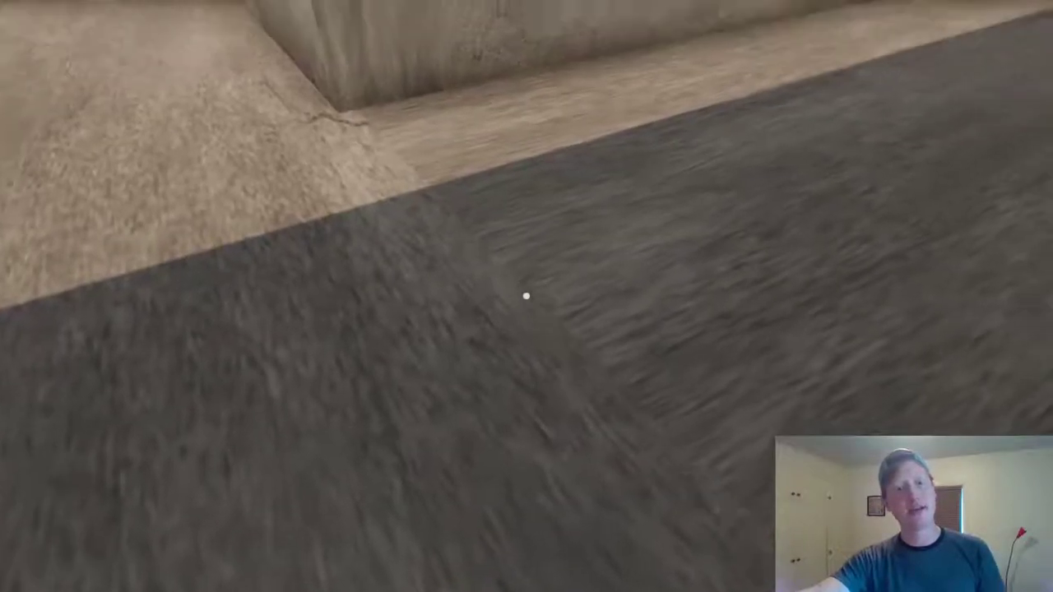
key(Escape)
key(Escape)
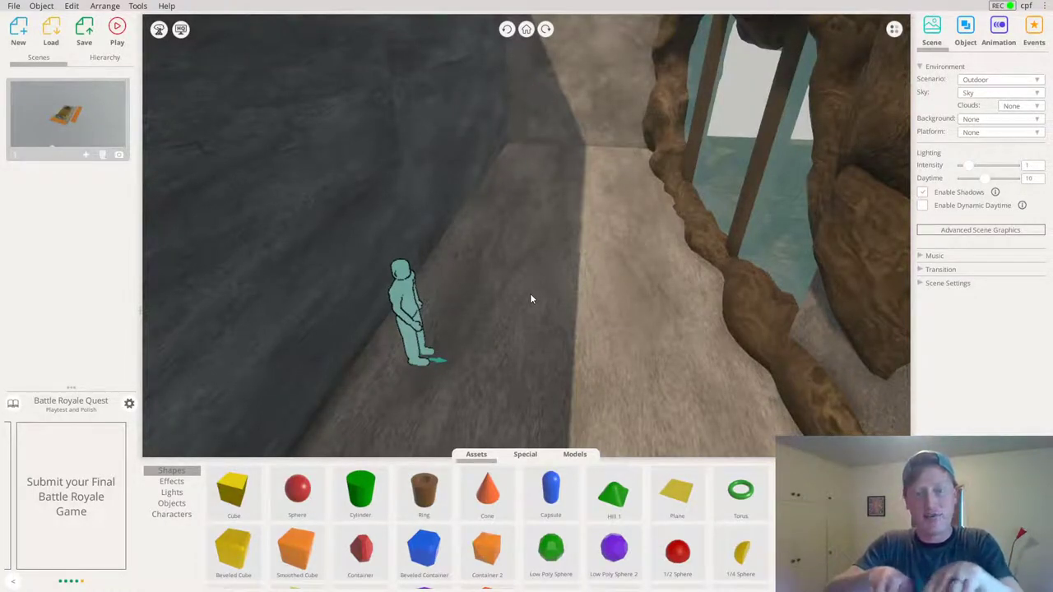
Pull back the end of the long corridor's floor slab at the room's corner, shortening it to about 133.02 feet
drag(531, 298, 643, 349)
click(675, 388)
scroll(672, 385, up, 5)
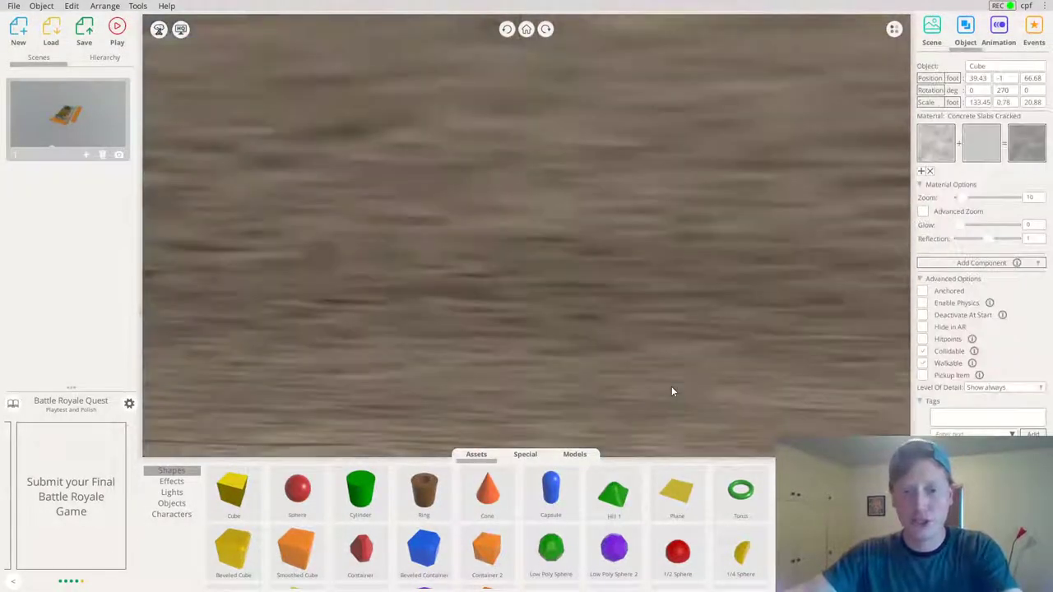
scroll(564, 323, down, 5)
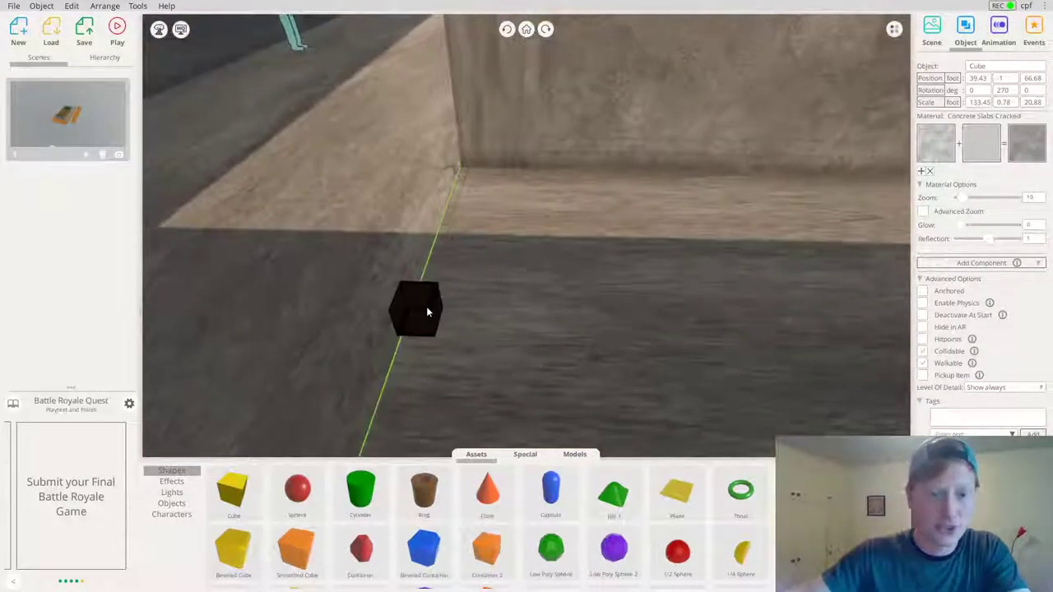
drag(568, 283, 1052, 231)
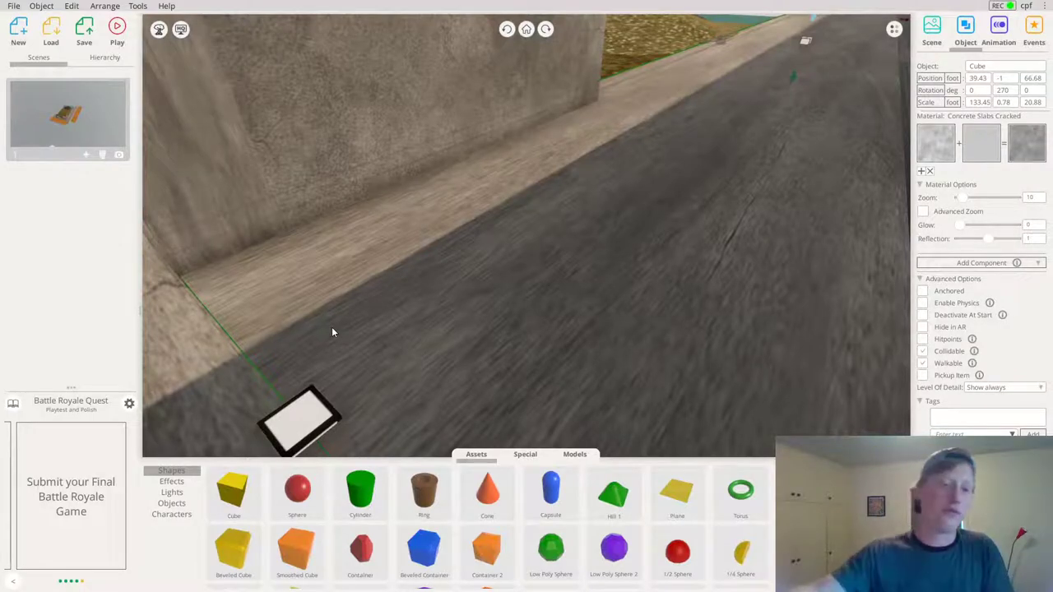
drag(309, 422, 318, 378)
click(335, 362)
right_drag(335, 362, 707, 190)
click(708, 191)
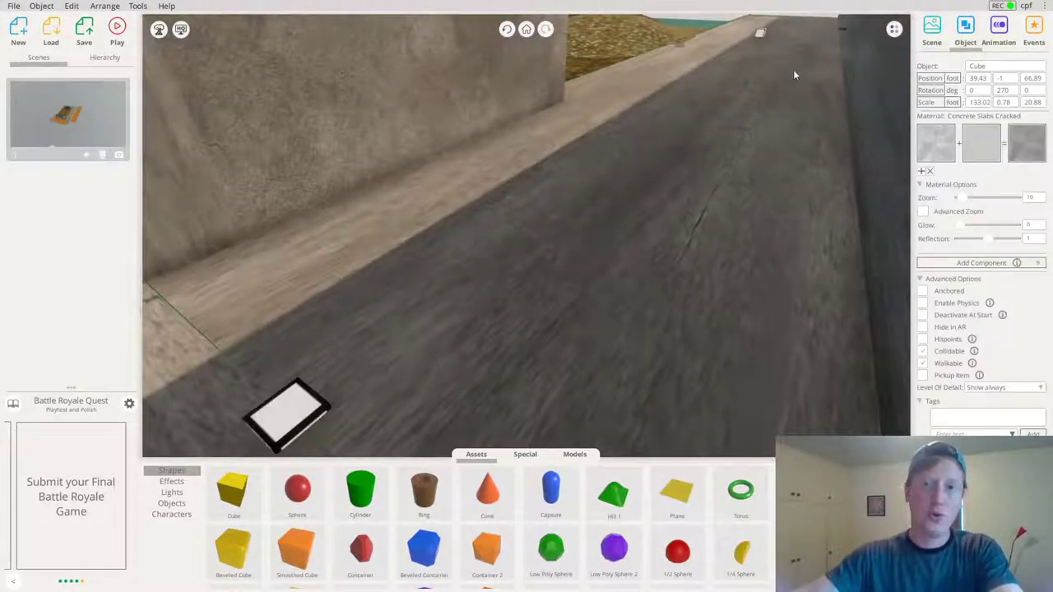
Reduce the thickness of the corridor's floor slab to about 0.76 feet
right_drag(794, 71, 783, 41)
drag(756, 52, 756, 51)
right_drag(505, 155, 1, 244)
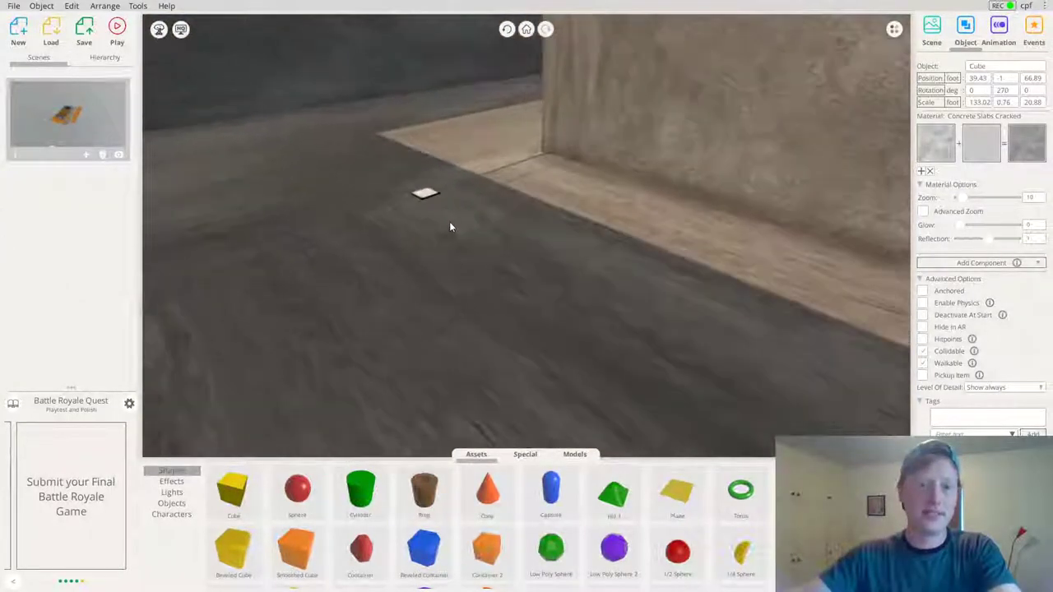
Inspect the joint between the corridor floor and the room floor around the wall corner
click(441, 220)
drag(439, 216, 322, 216)
right_drag(526, 155, 520, 207)
right_drag(706, 323, 673, 294)
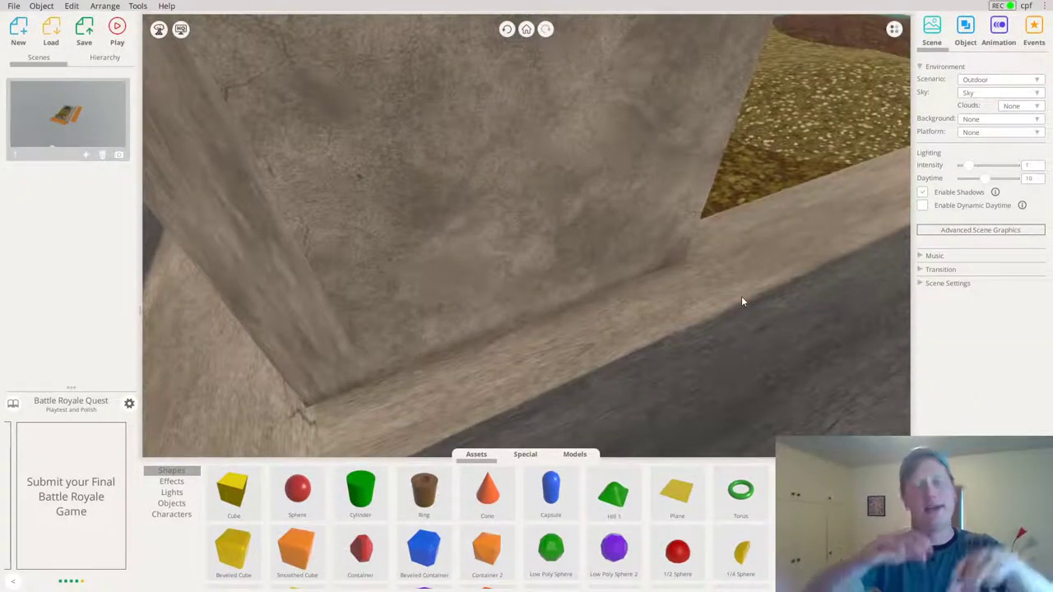
right_drag(743, 301, 772, 276)
click(771, 276)
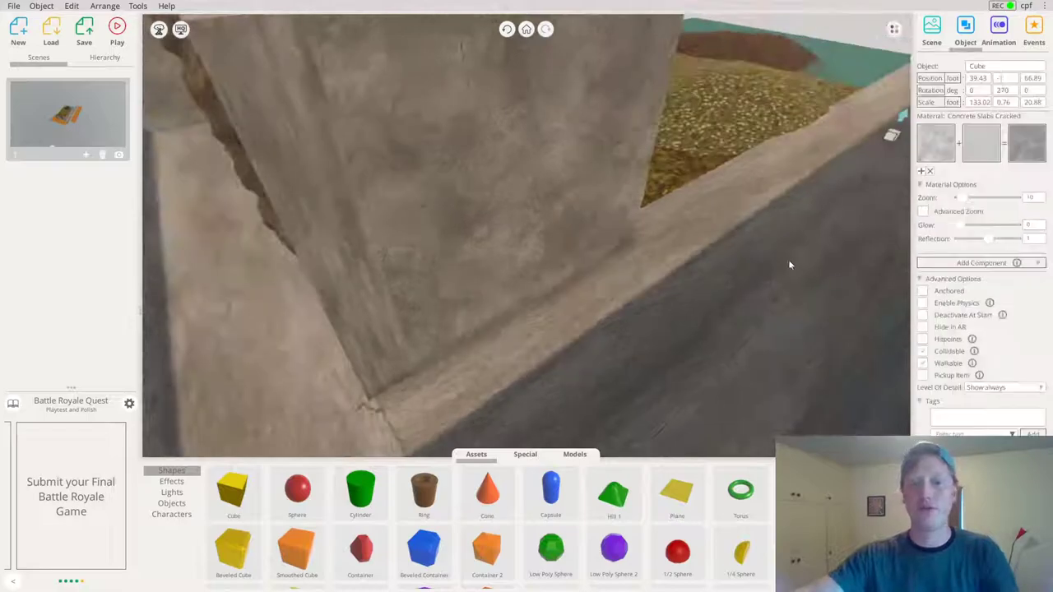
mouse_move(964, 200)
mouse_down()
mouse_move(974, 199)
mouse_move(953, 202)
mouse_up()
right_drag(823, 206, 299, 227)
click(700, 210)
drag(299, 227, 535, 276)
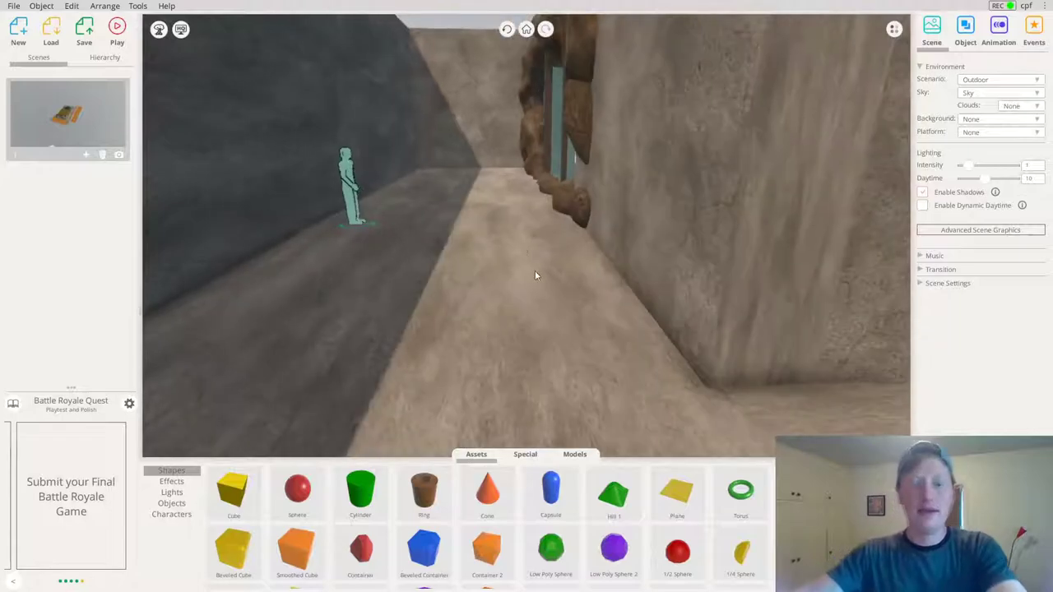
Box-select the cave entrance pieces from above and take the leaf-litter terrain out of the selection
drag(583, 220, 531, 105)
scroll(516, 171, down, 4)
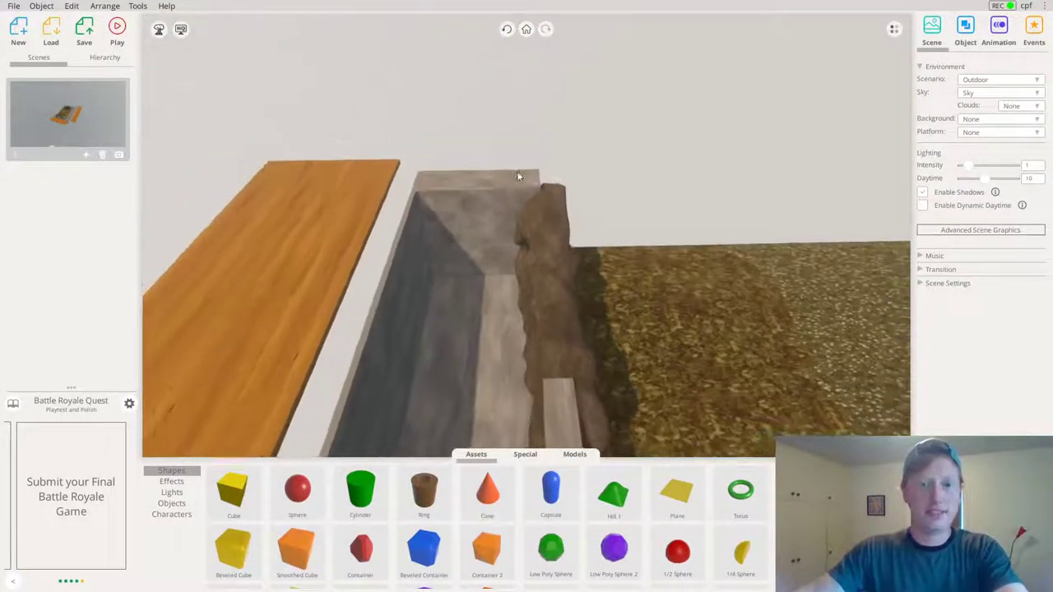
drag(504, 436, 474, 164)
drag(630, 394, 632, 396)
right_drag(623, 379, 565, 216)
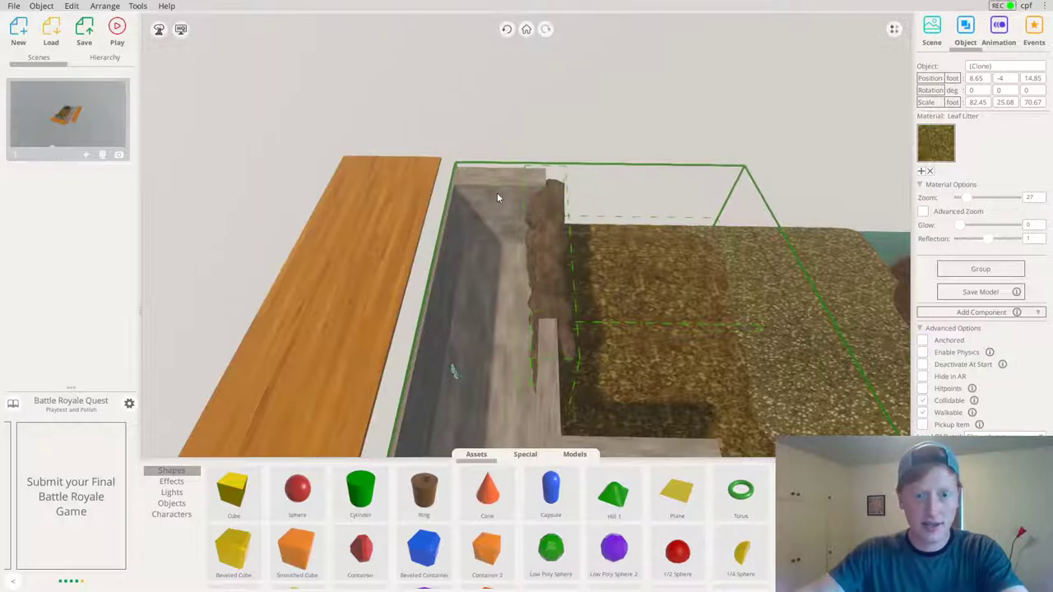
right_drag(610, 243, 578, 174)
shift+click(590, 215)
right_drag(507, 302, 2, 301)
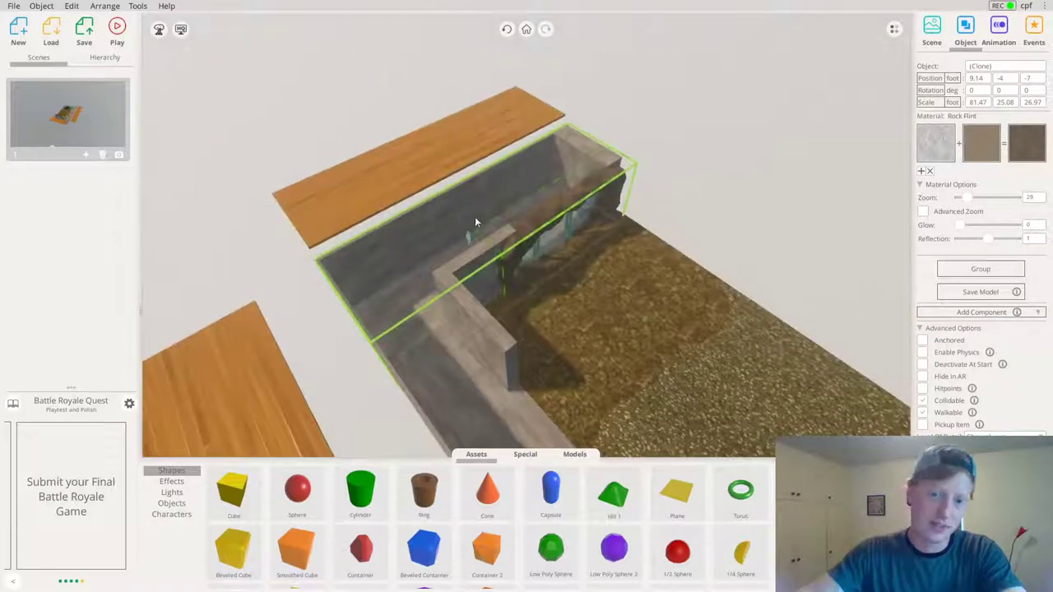
Take the room's floor slab out of the selection and group the cave entrance's rocks, glass and wooden posts
scroll(475, 222, up, 5)
right_drag(498, 226, 351, 151)
middle_drag(350, 151, 506, 202)
right_drag(506, 203, 784, 257)
middle_drag(785, 256, 722, 269)
right_drag(723, 269, 452, 386)
shift+click(396, 315)
right_drag(481, 302, 737, 202)
middle_drag(737, 203, 648, 147)
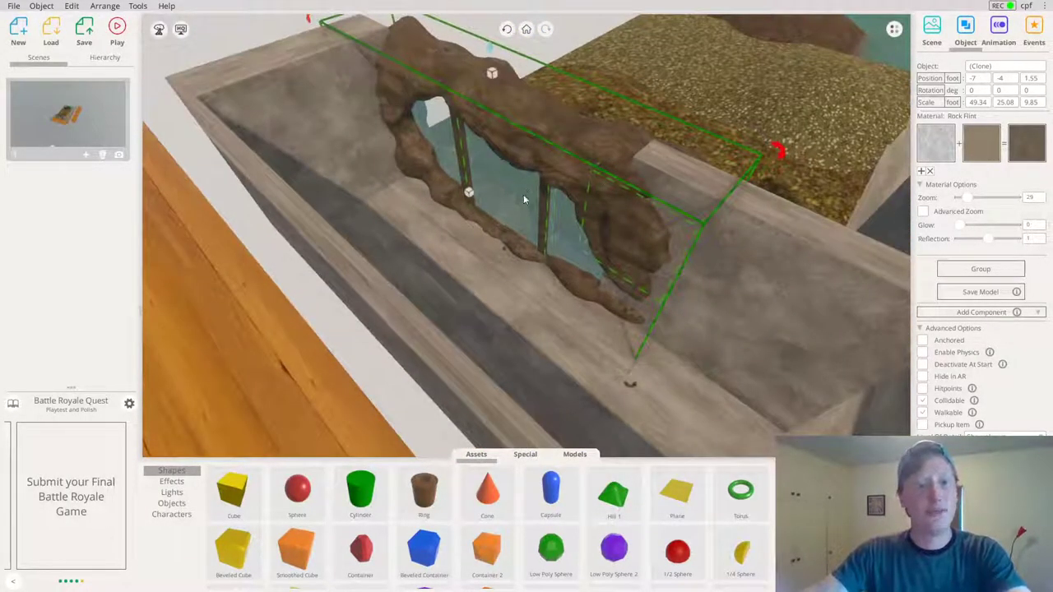
key(ctrl+g)
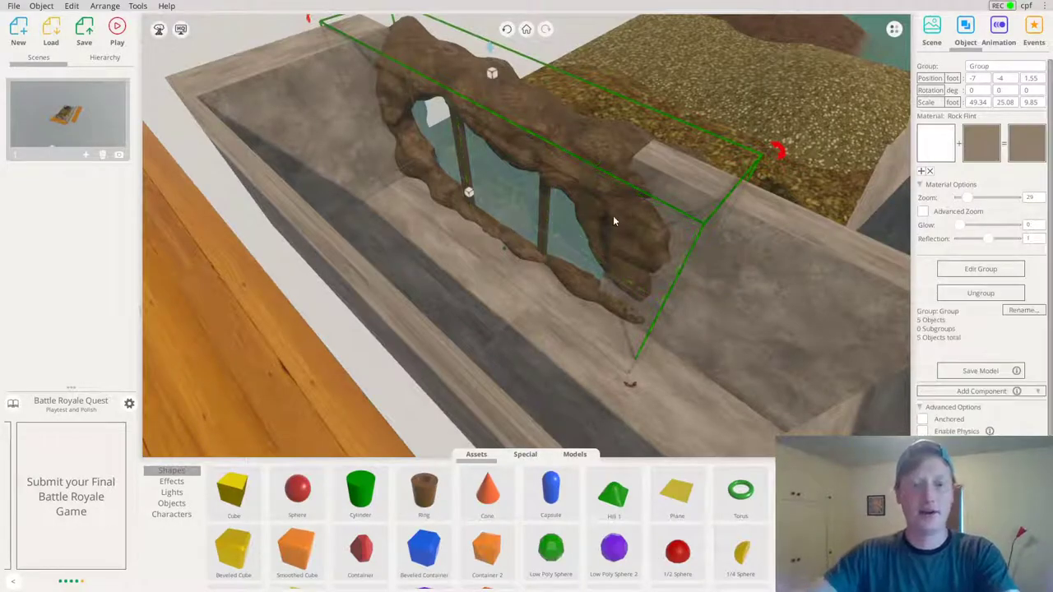
right_drag(636, 386, 606, 258)
middle_drag(606, 258, 556, 260)
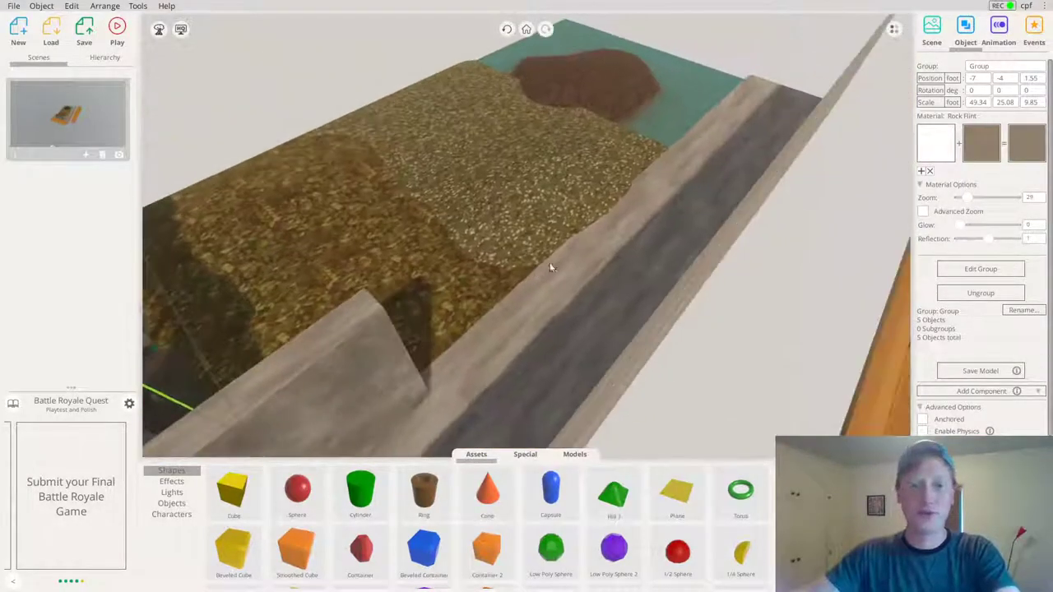
Duplicate the grouped cave entrance and set the copy down beside the corridor
scroll(556, 261, up, 1)
key(ctrl+c)
key(ctrl+v)
drag(502, 333, 512, 308)
right_drag(511, 308, 680, 301)
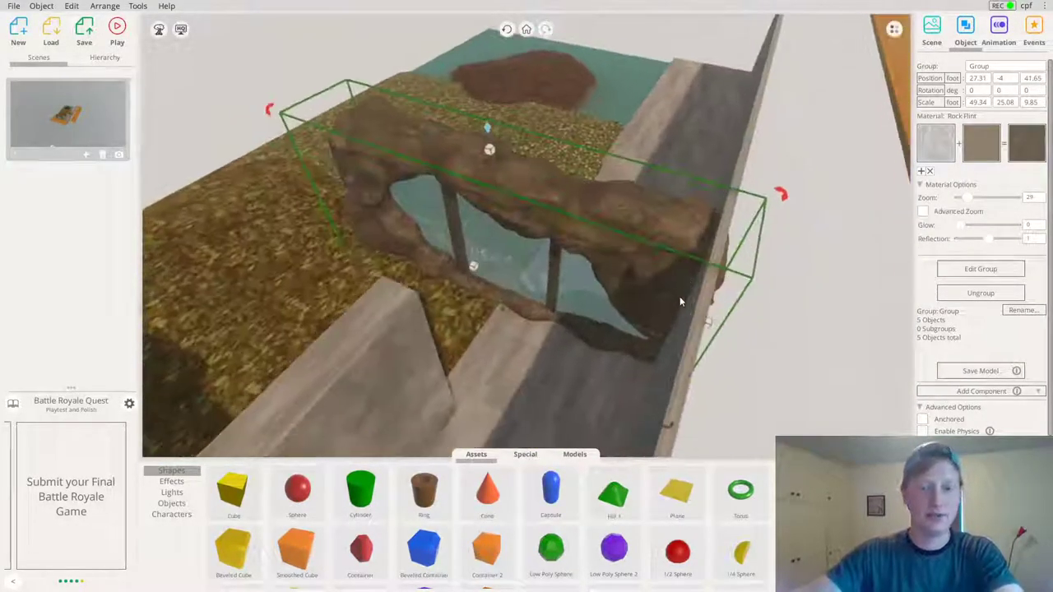
Rotate the copied cave entrance to 270 degrees and fit it along the corridor's terrain side, against the concrete wall
click(278, 94)
drag(470, 188, 420, 141)
drag(598, 354, 677, 326)
drag(394, 237, 474, 314)
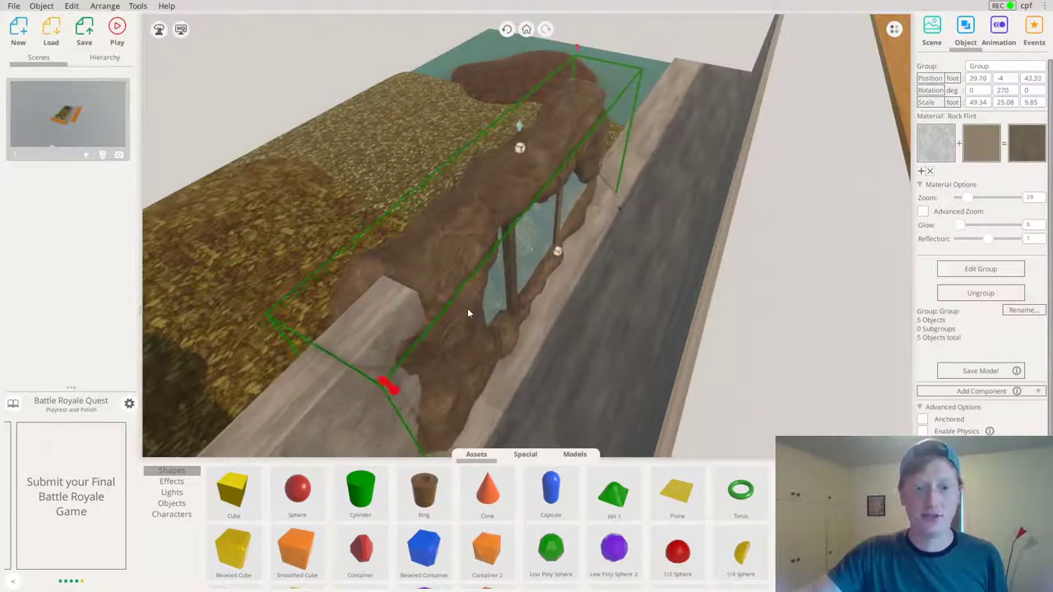
right_drag(467, 312, 462, 263)
scroll(597, 244, up, 2)
right_drag(597, 244, 556, 153)
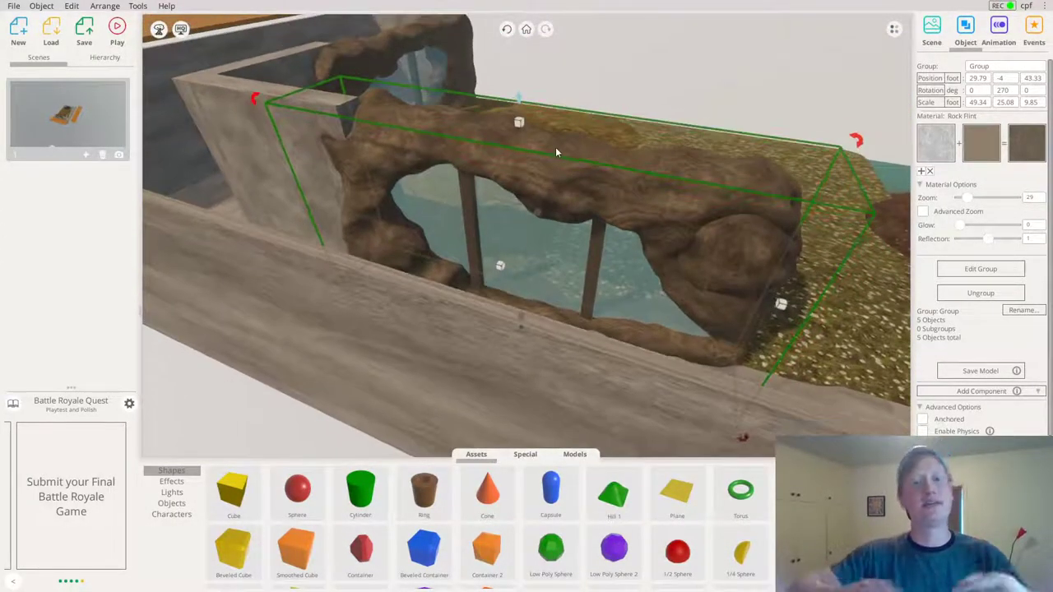
Copy the concrete wall panel next to the room and place the copy beyond the second cave window
click(229, 112)
right_drag(307, 114, 321, 65)
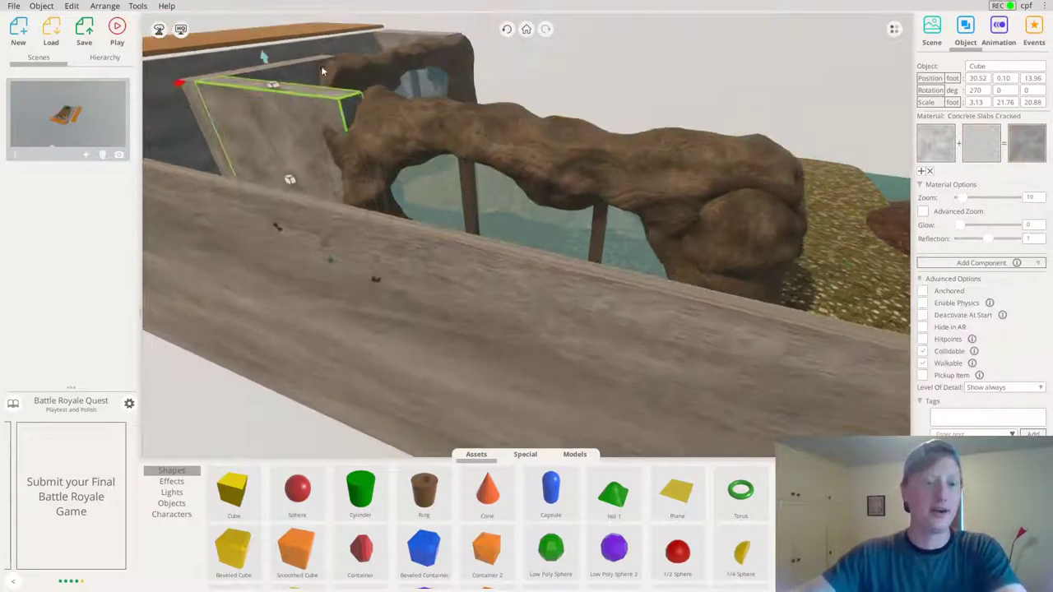
right_drag(366, 163, 460, 238)
drag(354, 208, 373, 220)
right_drag(374, 219, 525, 231)
key(ctrl+v)
click(621, 364)
click(509, 339)
Paste a third cave window group and move it along the corridor up to the new concrete panel
right_drag(518, 329, 614, 224)
key(ctrl+v)
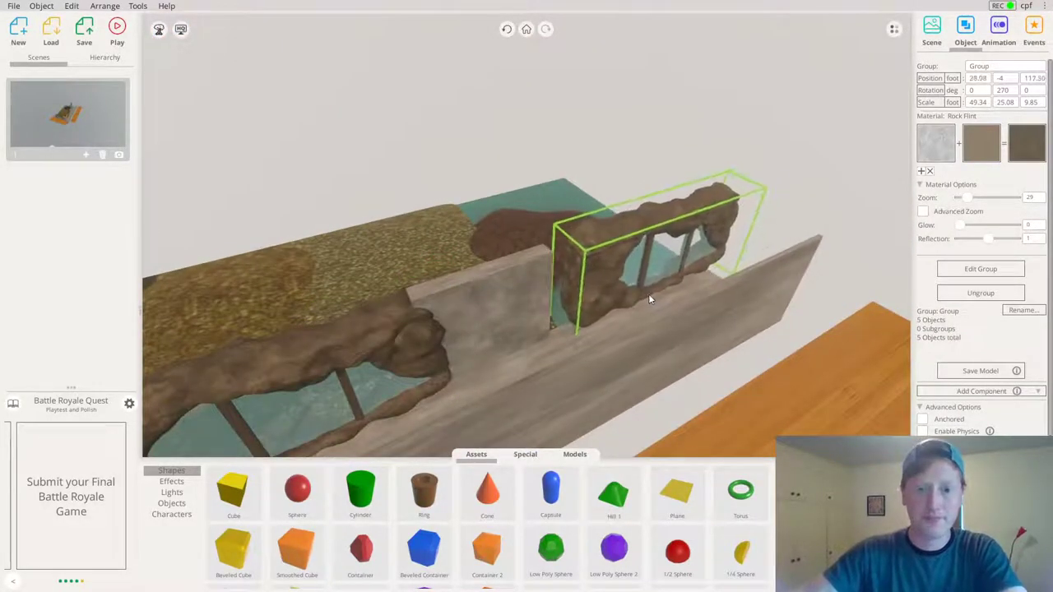
click(667, 291)
right_drag(667, 291, 650, 185)
scroll(619, 232, up, 5)
drag(653, 177, 569, 214)
Stretch the concrete panel between the two corridor cave windows to about 28.63 feet long
right_drag(569, 213, 77, 129)
middle_drag(157, 136, 441, 158)
click(453, 166)
drag(584, 225, 610, 225)
middle_drag(610, 225, 530, 207)
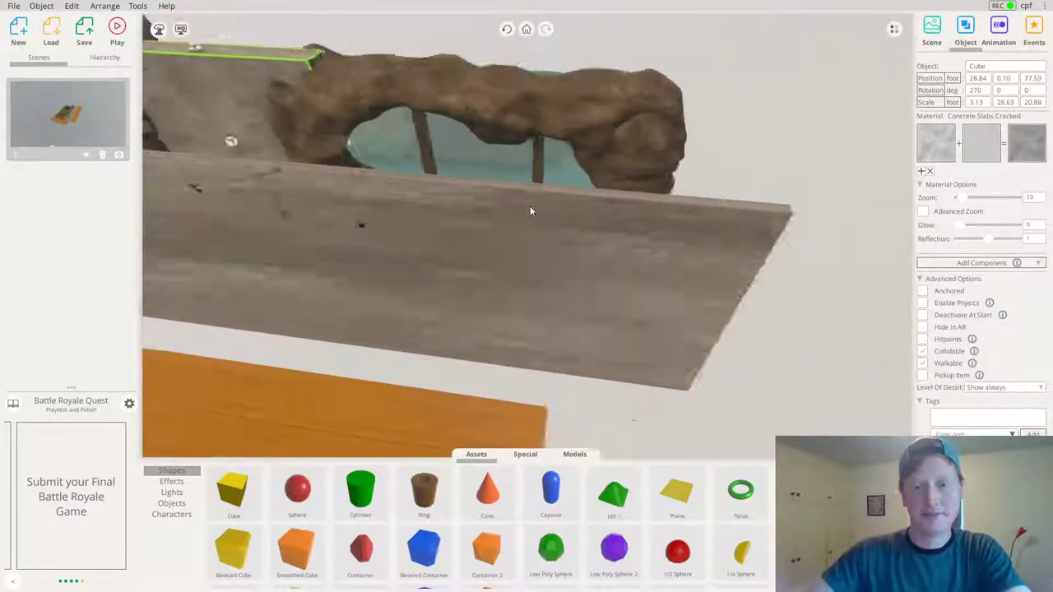
Paste a copy of the concrete panel at the corridor's open end and rotate it 270 degrees to face across the corridor
scroll(529, 206, down, 5)
right_drag(530, 206, 526, 322)
key(ctrl+v)
right_drag(594, 292, 1, 224)
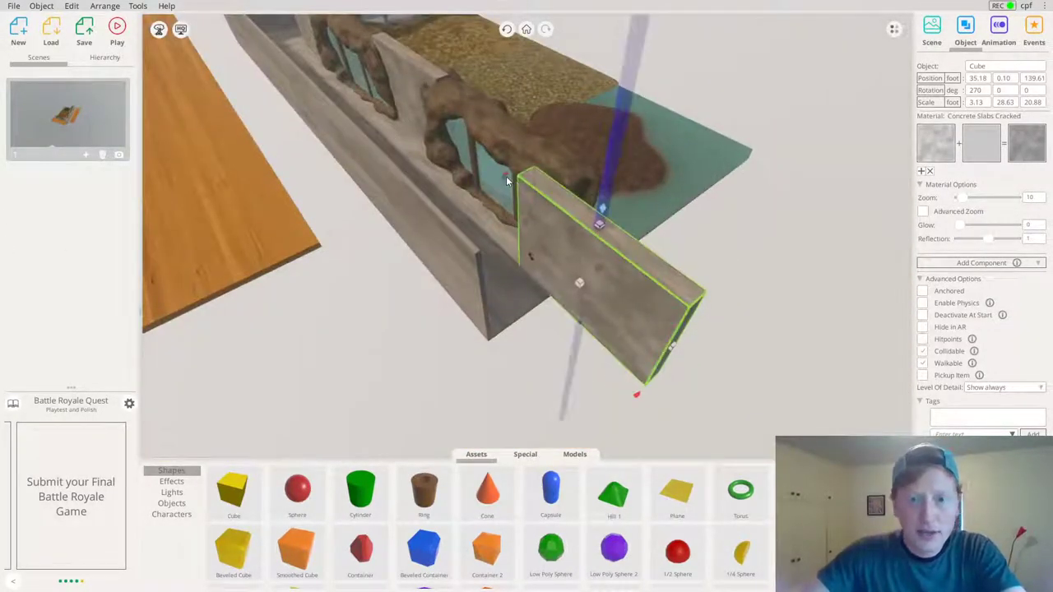
drag(505, 177, 423, 237)
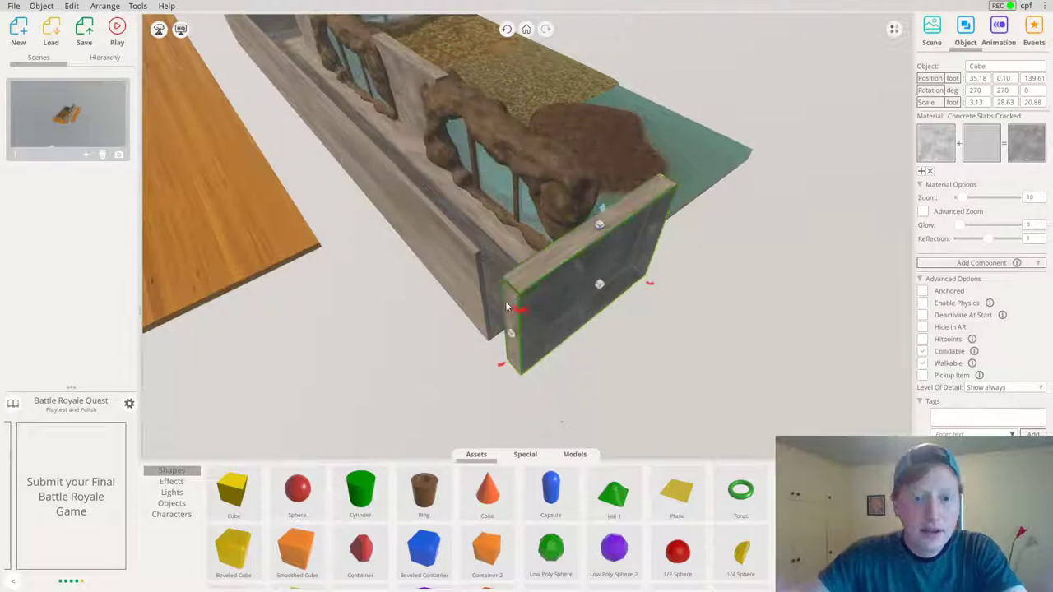
Move the rotated concrete panel against the corridor's end to close it off, and deselect it
scroll(507, 305, up, 5)
right_drag(516, 301, 534, 349)
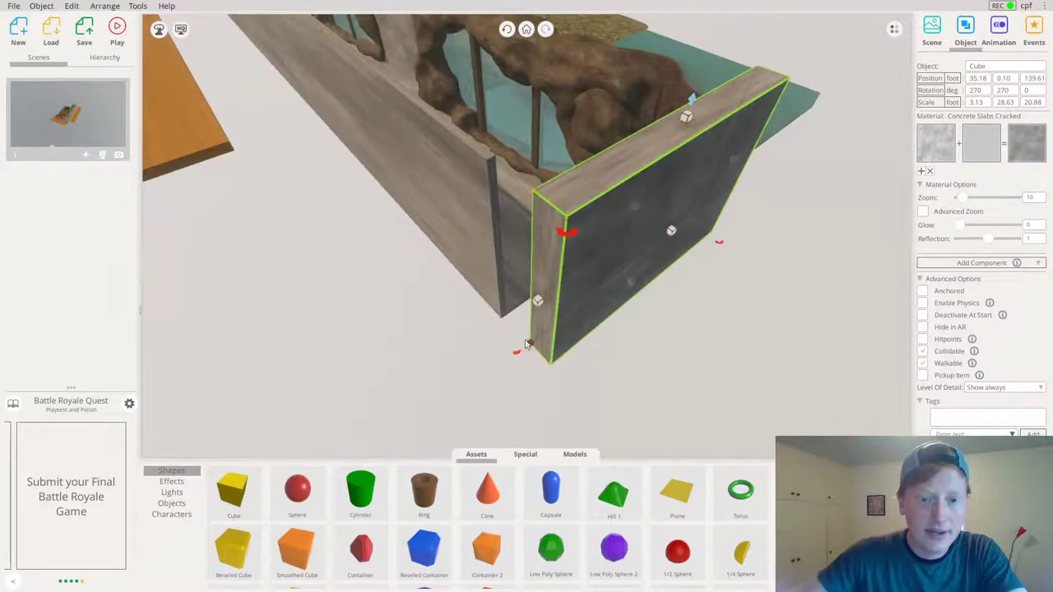
drag(527, 341, 500, 321)
right_drag(503, 319, 594, 190)
drag(585, 168, 586, 143)
right_drag(586, 144, 665, 134)
scroll(611, 235, up, 3)
click(665, 134)
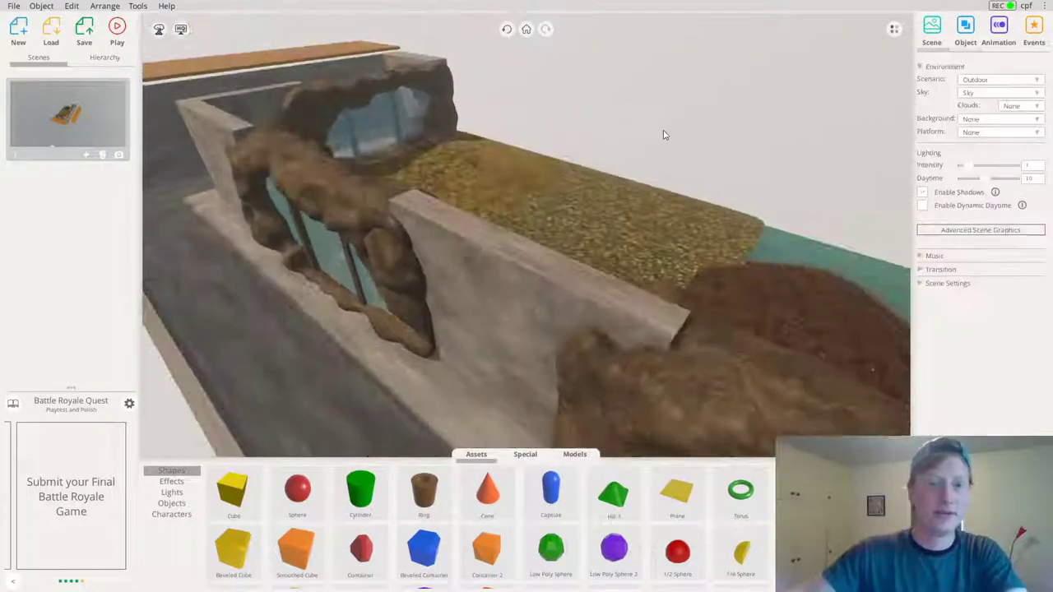
Add a cube inside the room near the player and focus the view on it
scroll(359, 247, up, 4)
right_drag(360, 248, 471, 267)
scroll(406, 239, up, 3)
right_drag(406, 238, 681, 220)
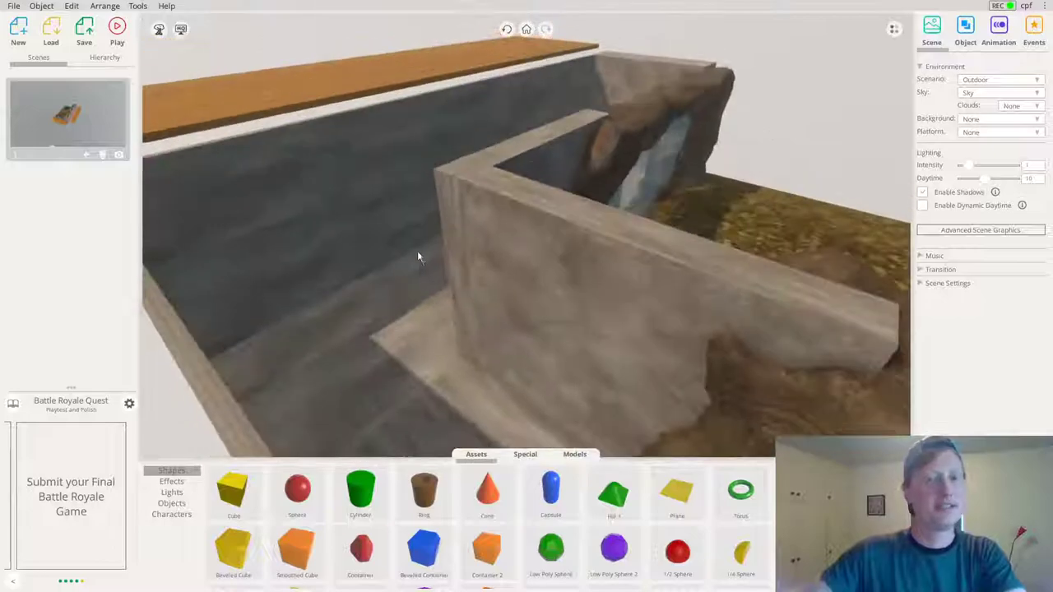
drag(1052, 237, 527, 238)
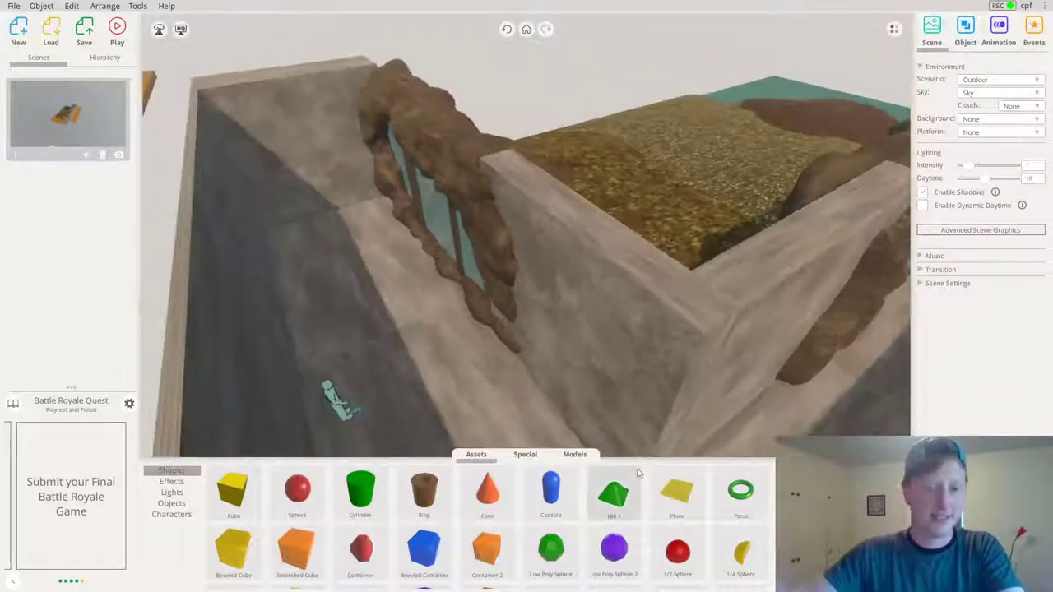
drag(236, 496, 269, 266)
key(f)
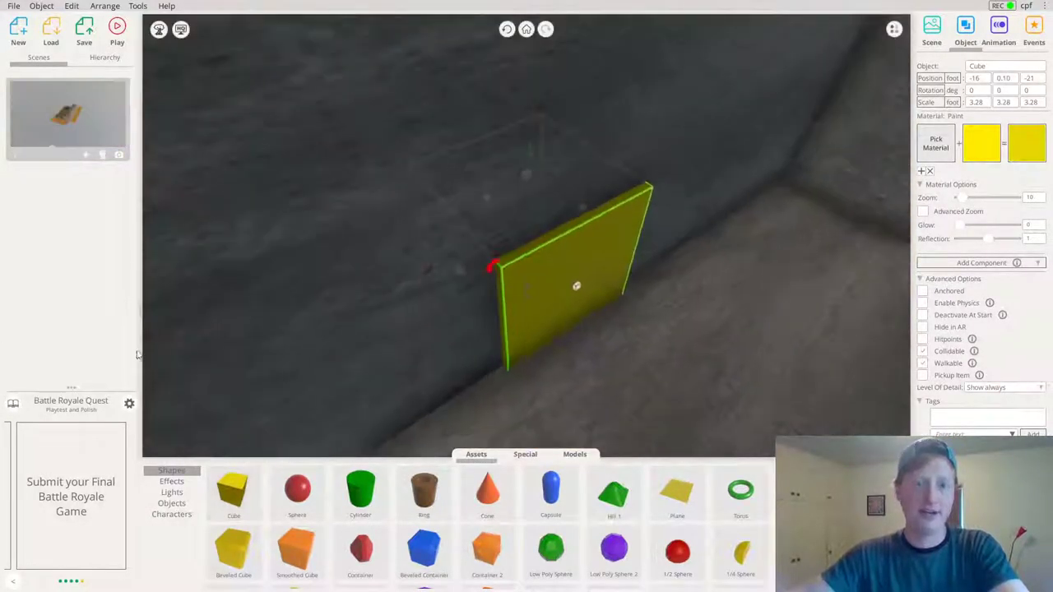
Move the cube into the room's end wall and stretch it to about 11.87 feet wide and 11.6 feet tall
scroll(595, 212, down, 5)
drag(484, 246, 762, 267)
right_drag(690, 258, 1050, 229)
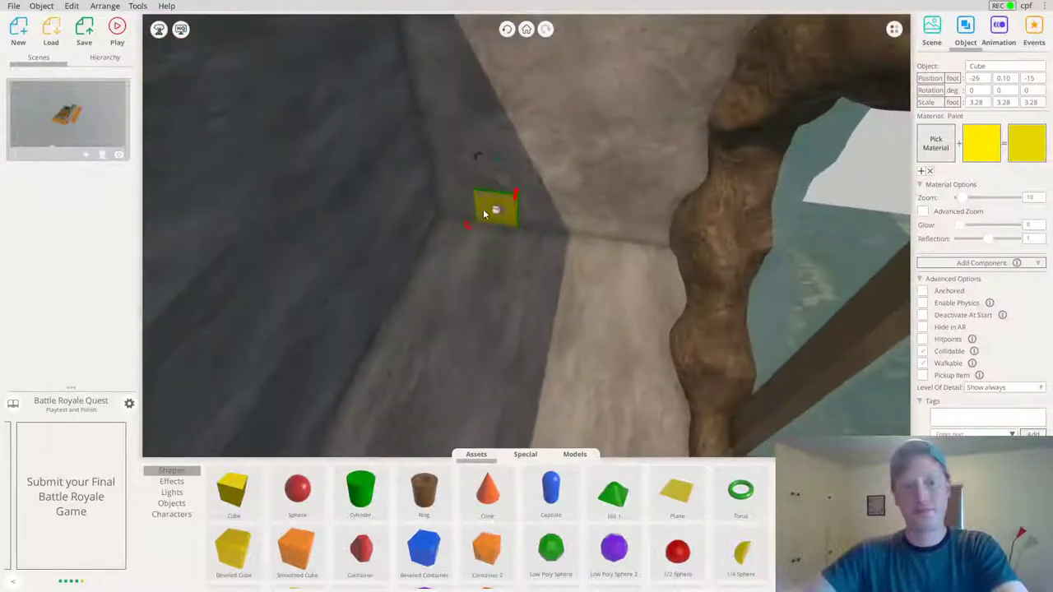
drag(524, 205, 635, 216)
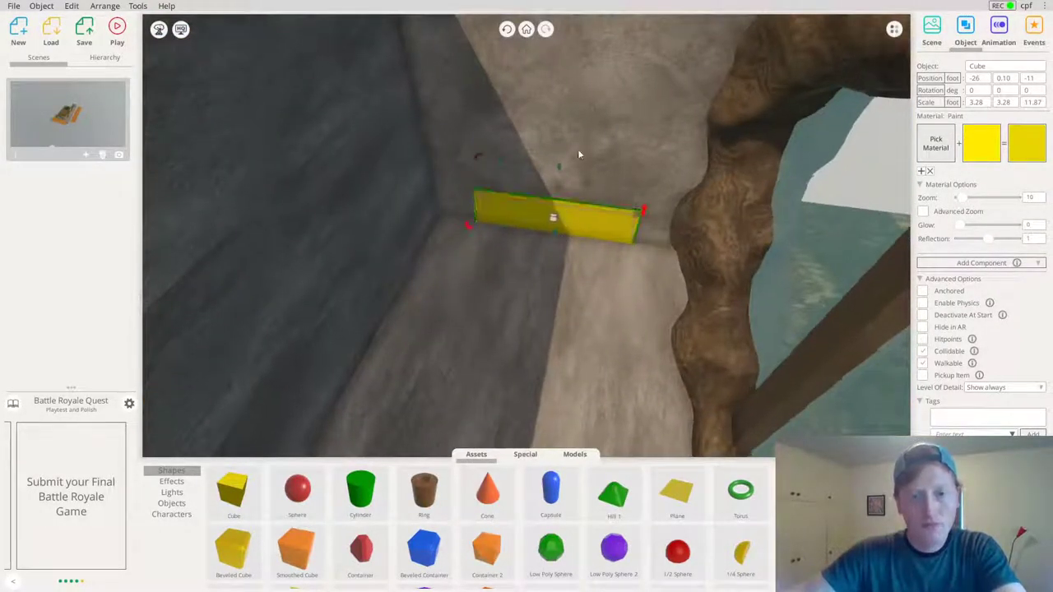
drag(559, 188, 594, 50)
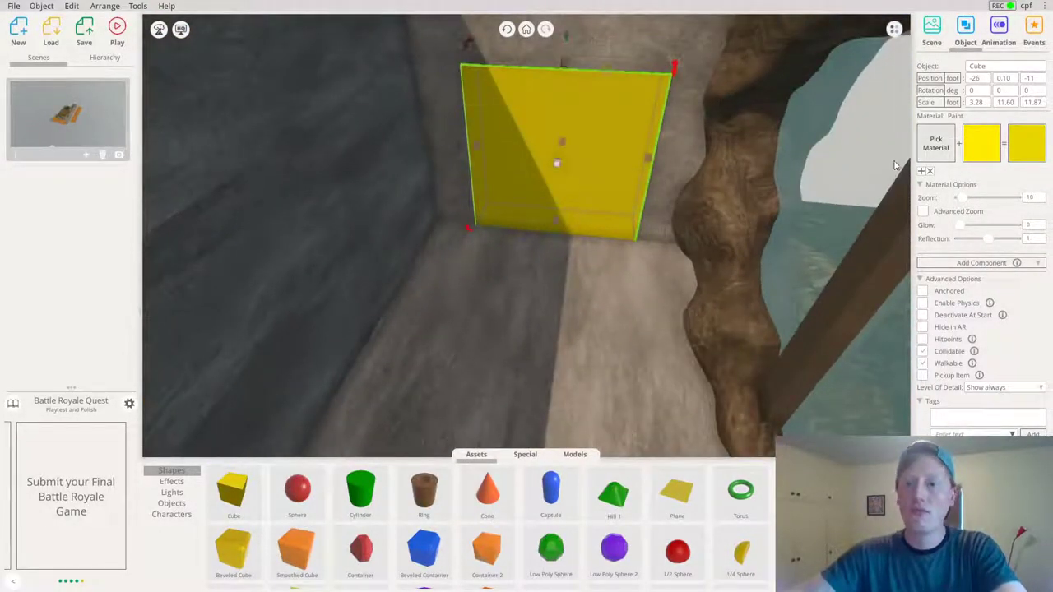
Colour the doorway cube black
click(977, 144)
click(928, 289)
right_drag(683, 369, 663, 221)
scroll(569, 232, down, 3)
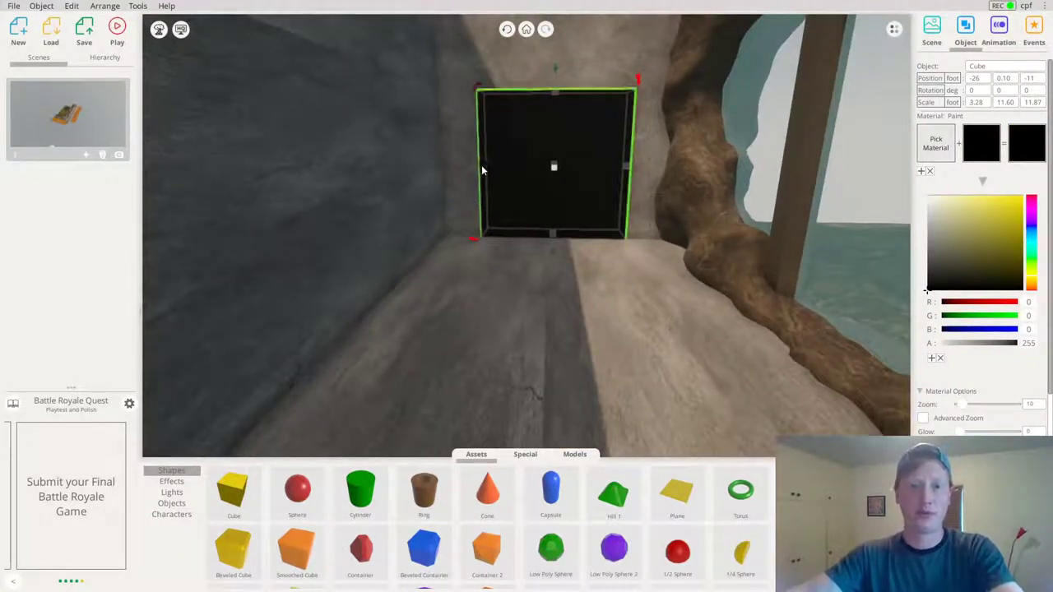
Trim the black doorway cube to about 10.94 feet wide and 11.21 feet tall
drag(482, 169, 504, 169)
drag(559, 95, 562, 99)
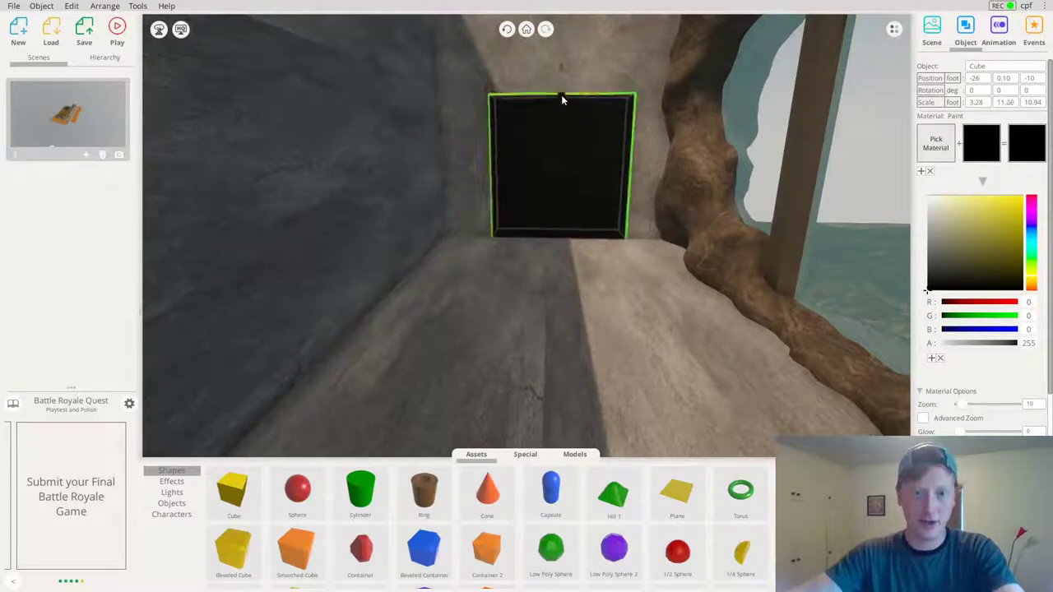
right_drag(560, 234, 522, 285)
click(520, 457)
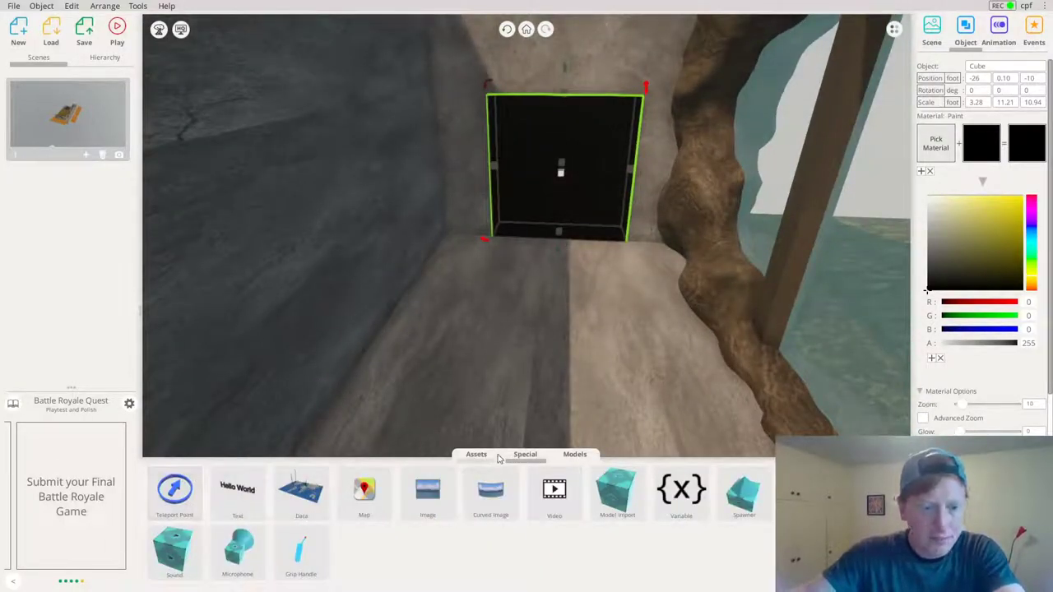
click(477, 454)
Move the player figure along the room to stand near the black doorway by the dark side wall
scroll(434, 268, down, 8)
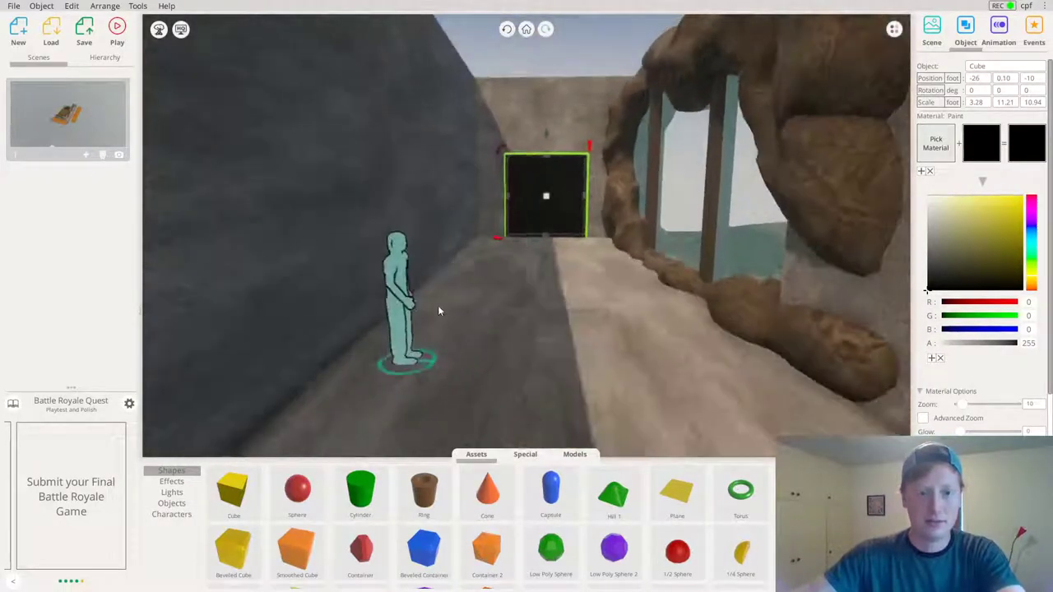
drag(403, 315, 539, 230)
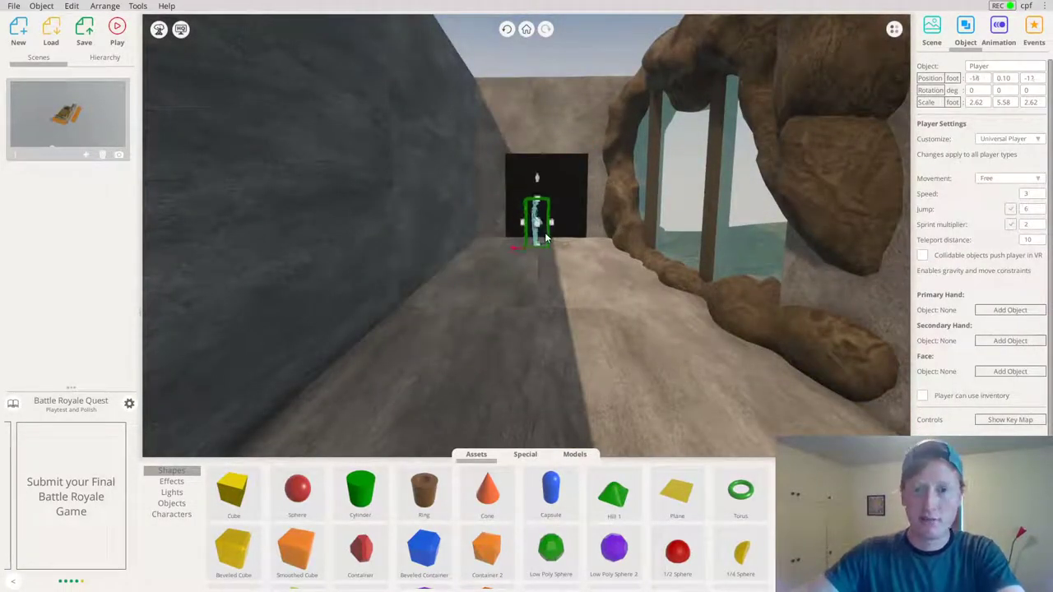
scroll(549, 237, up, 7)
drag(435, 288, 434, 238)
scroll(601, 230, down, 5)
drag(535, 220, 398, 384)
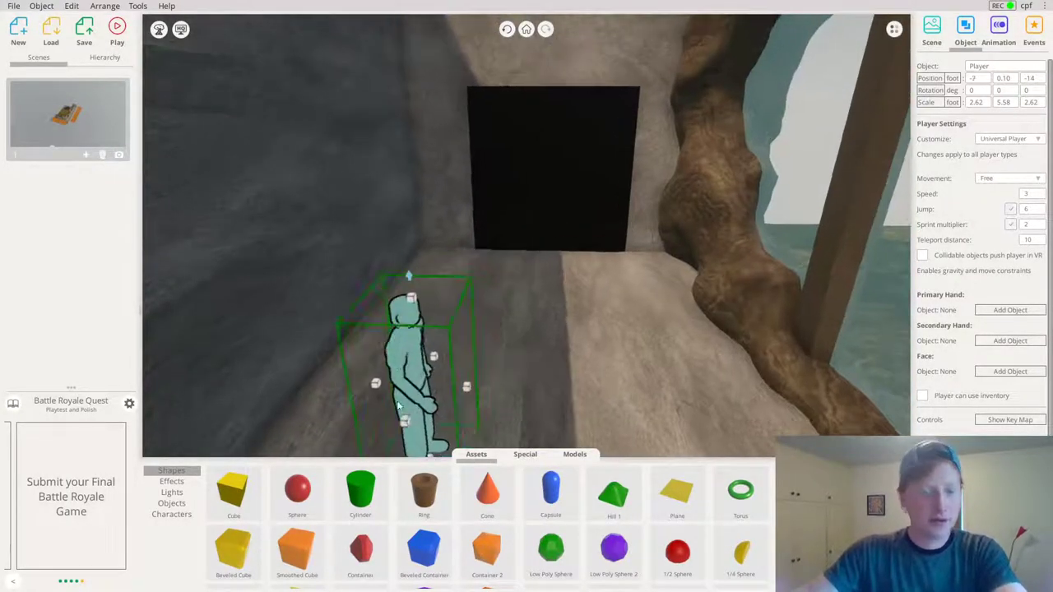
Find the Square Frame 2 shape and add it to the floor in front of the black doorway
scroll(691, 562, down, 3)
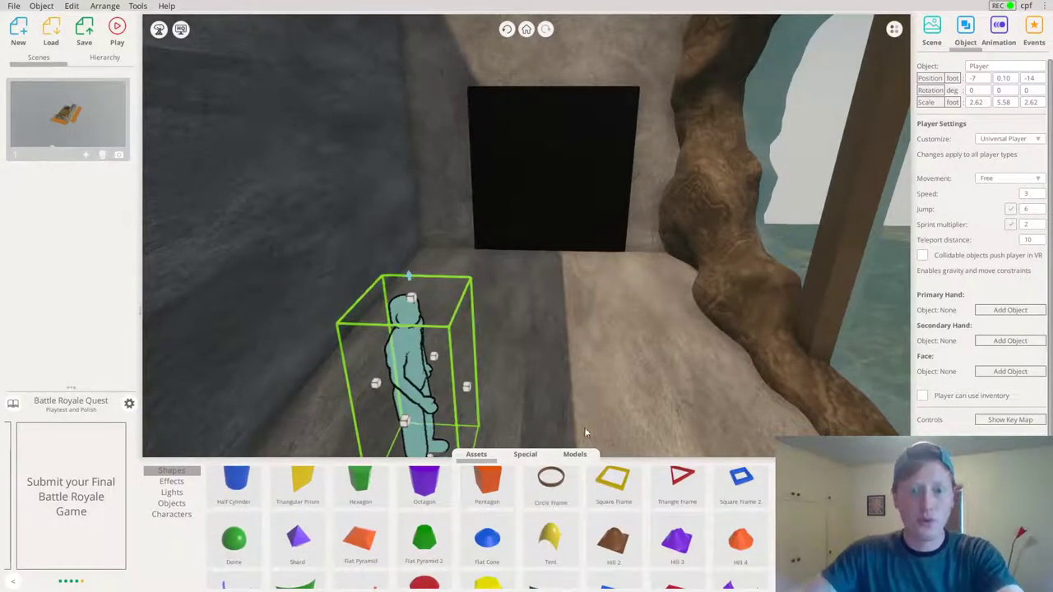
scroll(535, 534, down, 3)
scroll(632, 528, up, 2)
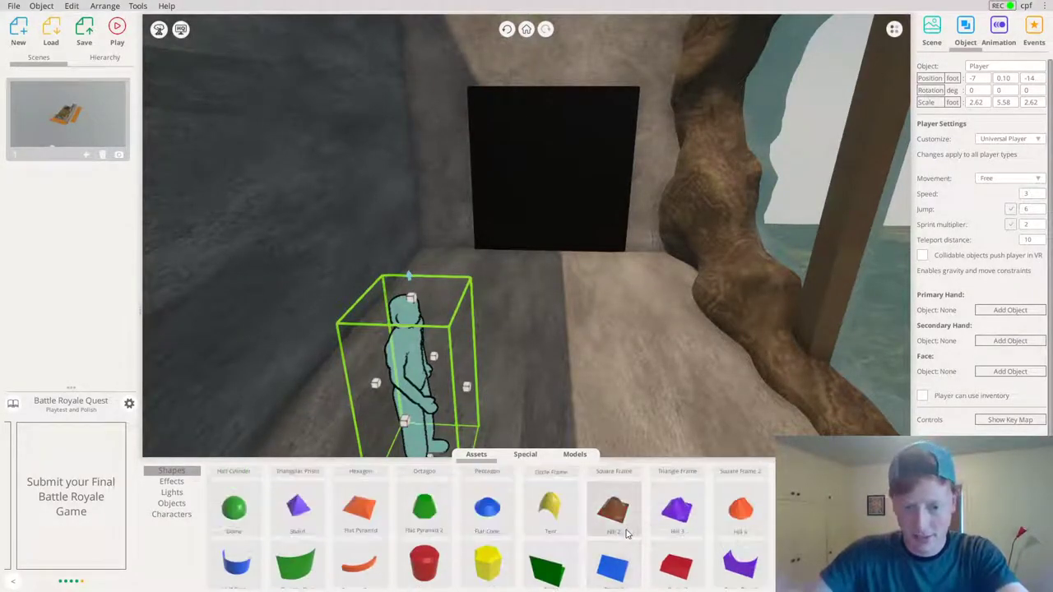
scroll(539, 529, up, 2)
drag(741, 497, 593, 367)
Stand the frame upright against the end wall and stretch it around the black doorway to about 16.17 by 13.55 feet
drag(547, 259, 550, 120)
drag(520, 220, 436, 234)
drag(582, 231, 640, 233)
drag(542, 125, 543, 68)
drag(463, 167, 474, 142)
drag(530, 79, 530, 57)
drag(612, 173, 655, 170)
drag(551, 267, 555, 289)
drag(560, 34, 560, 28)
Try the Aluminum and Bamboo materials on the door frame
click(936, 144)
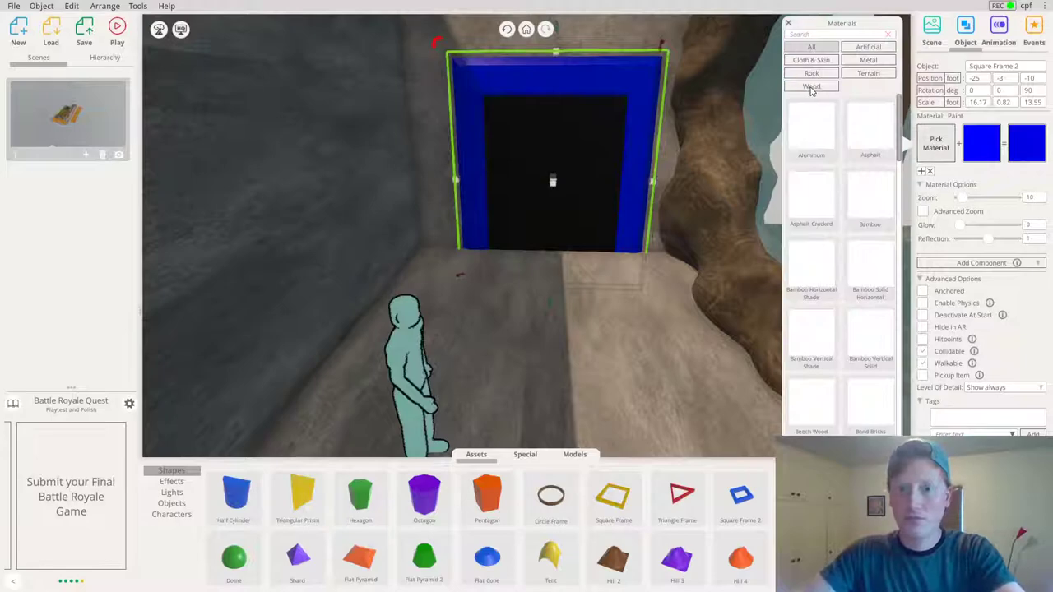
click(813, 130)
right_drag(653, 153, 803, 179)
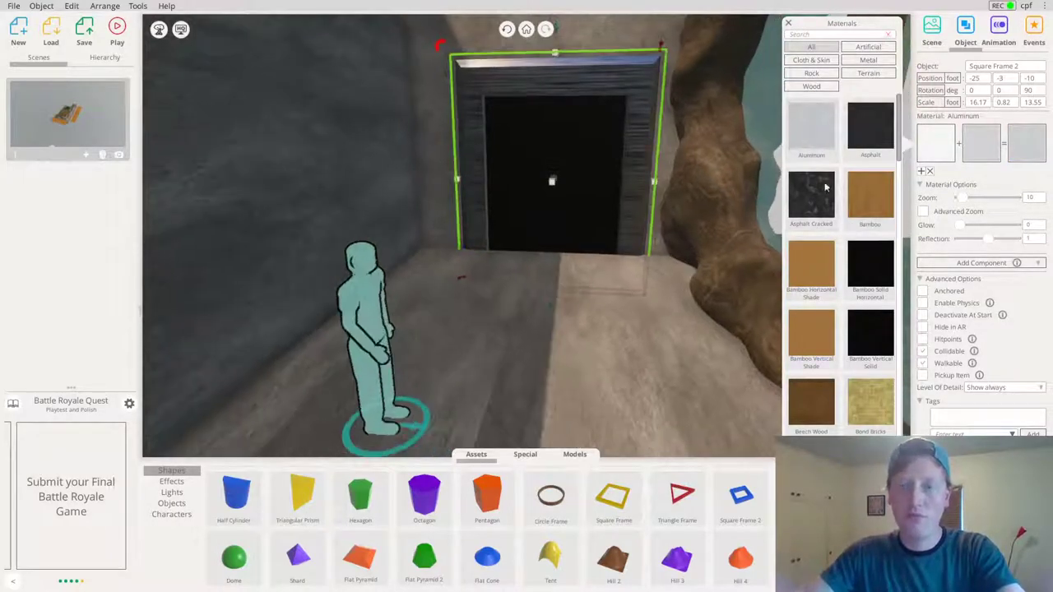
scroll(578, 205, up, 3)
right_drag(578, 204, 893, 206)
click(877, 198)
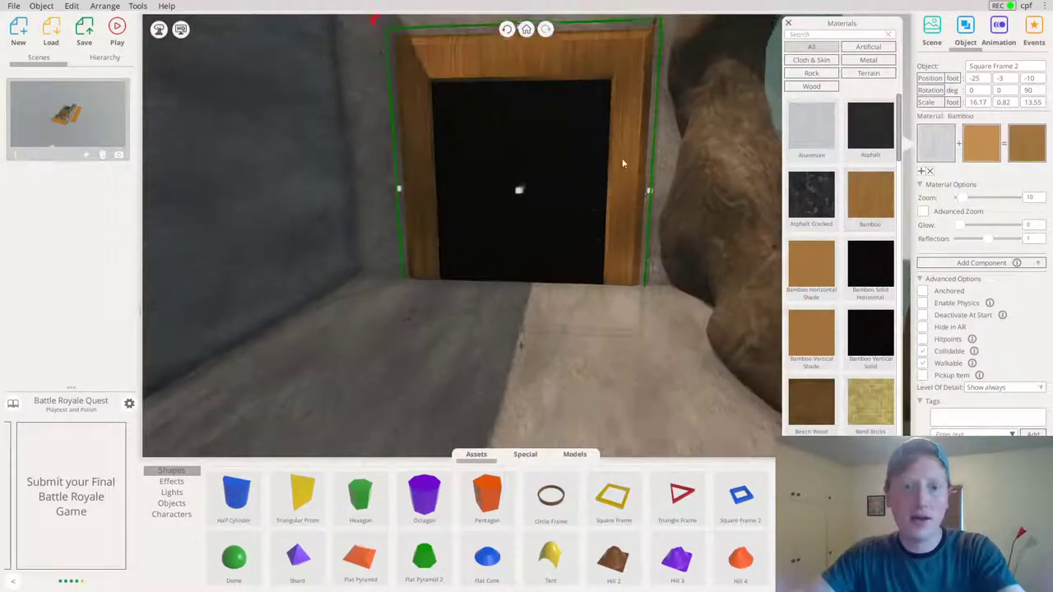
Apply the Bamboo Vertical Shade material to the door frame and set its reflection to 0.8
click(814, 332)
scroll(592, 313, down, 2)
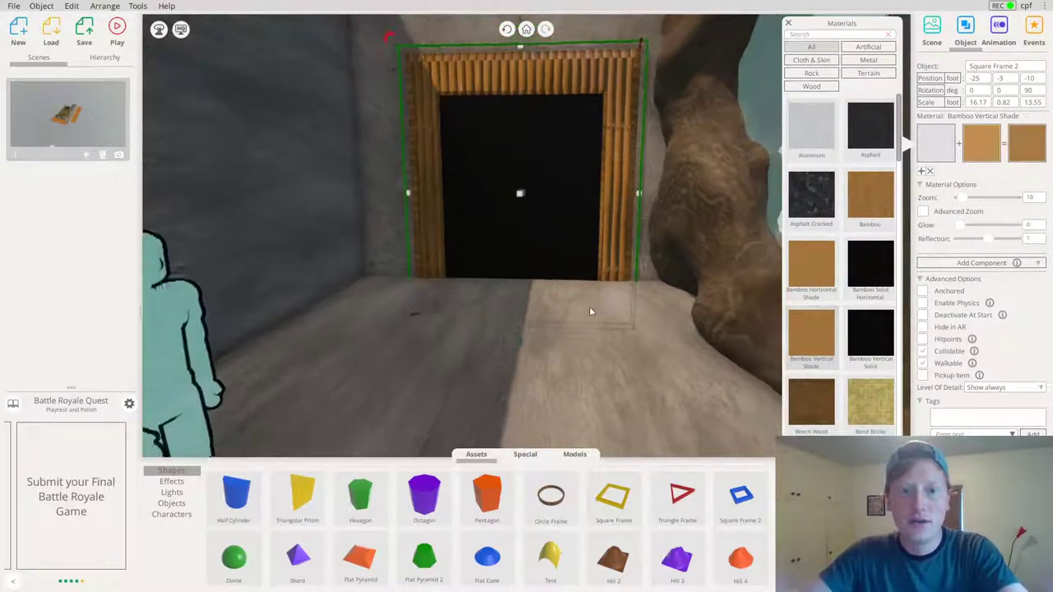
right_drag(591, 318, 596, 290)
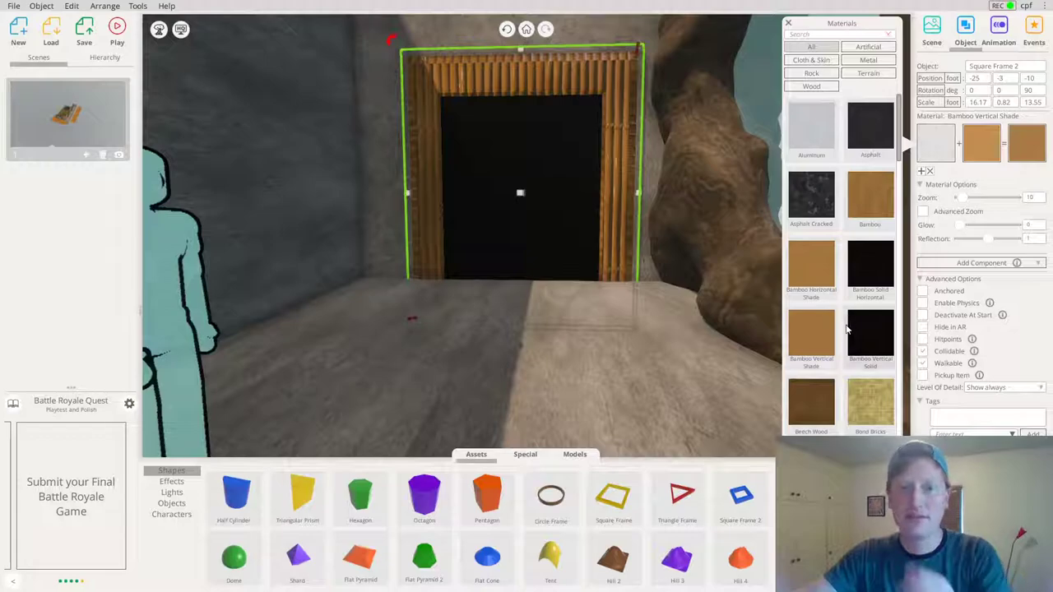
right_drag(641, 367, 679, 405)
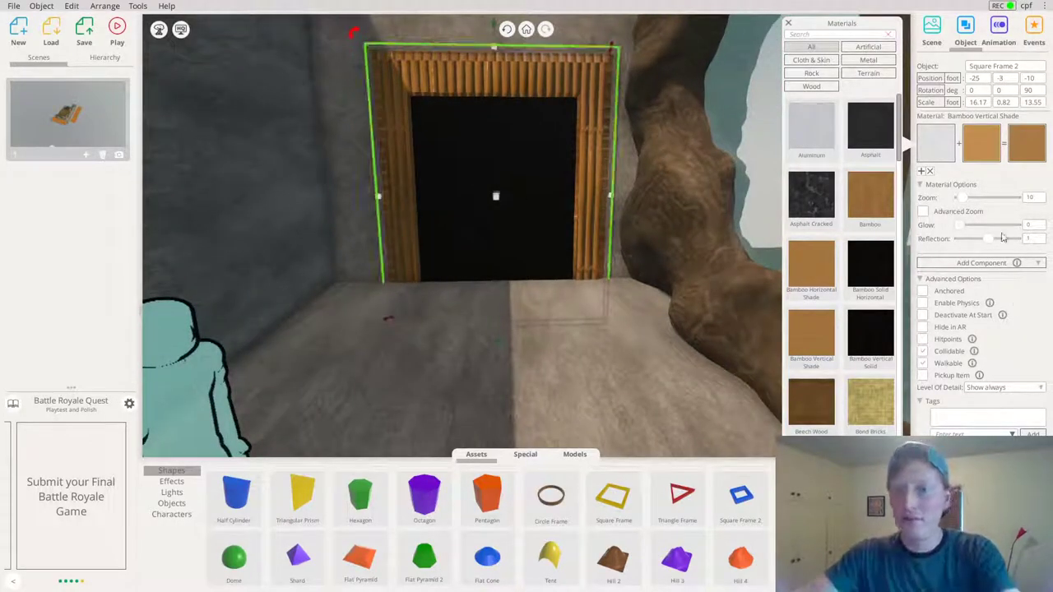
drag(989, 241, 981, 240)
right_drag(500, 238, 475, 223)
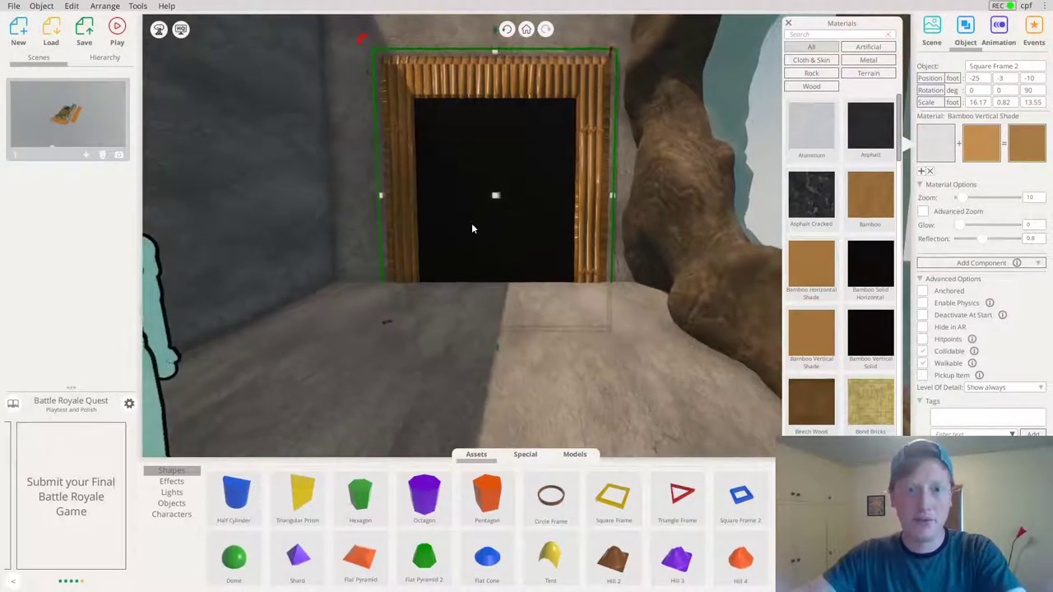
Box-select the doorway pieces, take the concrete end wall out of the selection, and group the black cube with its bamboo frame
scroll(485, 208, down, 5)
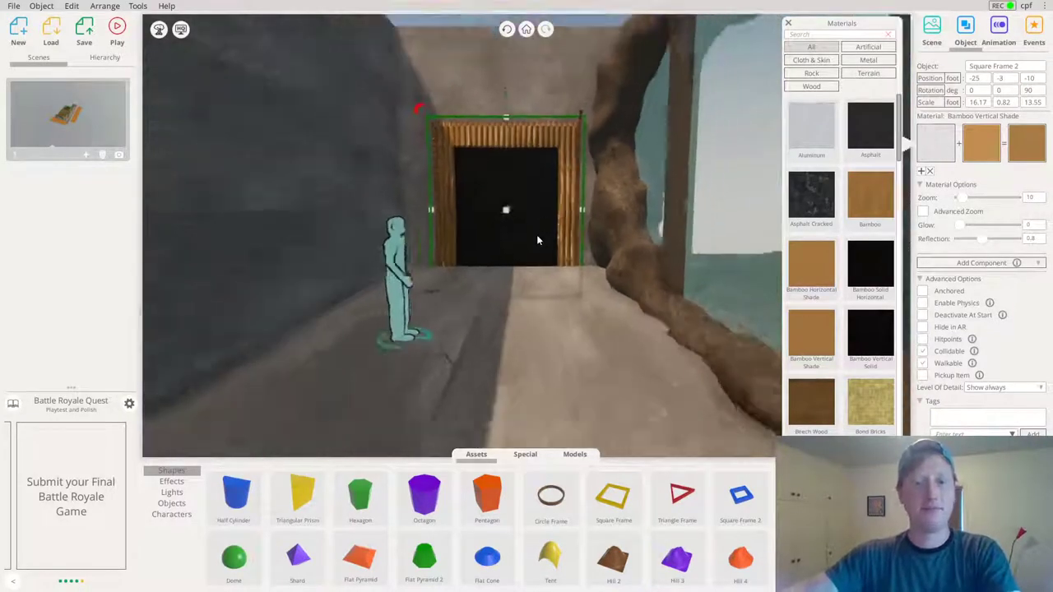
middle_drag(528, 194, 538, 243)
drag(464, 83, 580, 357)
right_drag(580, 357, 578, 512)
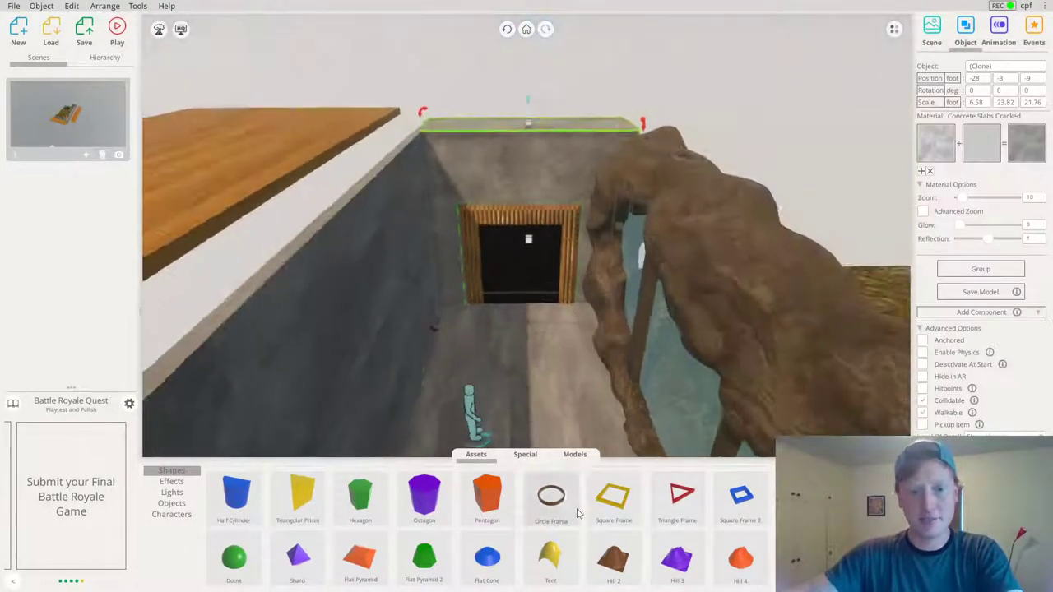
shift+click(496, 169)
right_drag(507, 187, 628, 306)
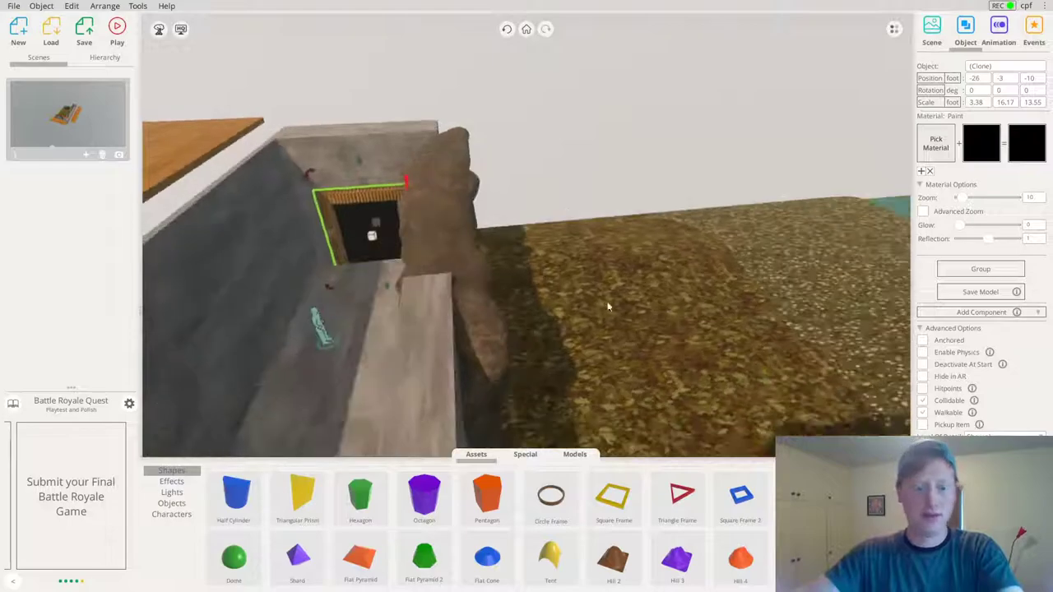
key(ctrl+g)
right_drag(513, 304, 674, 170)
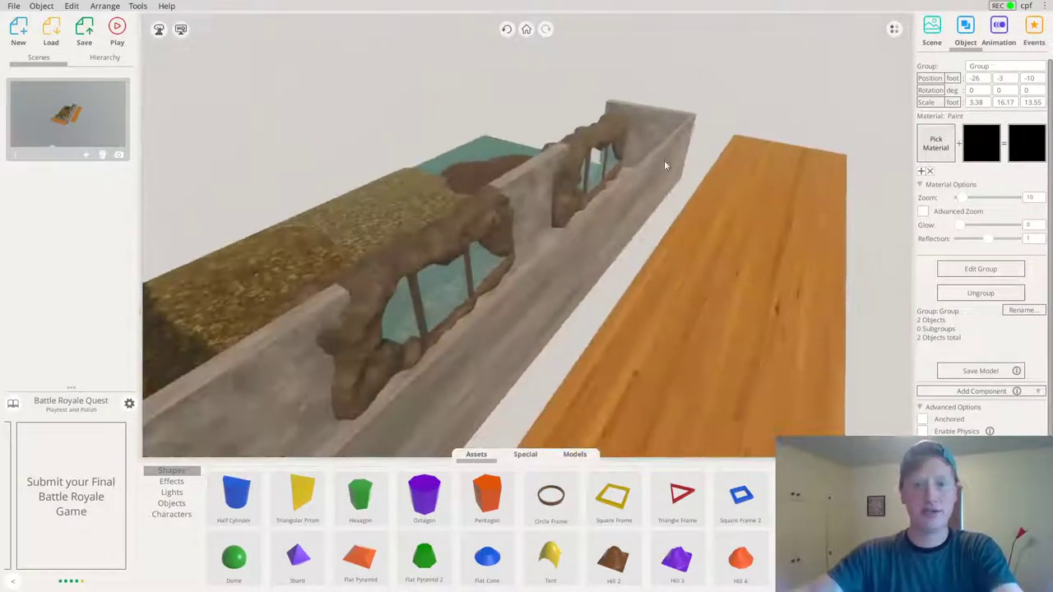
Copy the bamboo-framed black doorway to the far end of the corridor, turn it to face down the corridor and seat it against the end wall
drag(633, 189, 634, 189)
key(f)
right_drag(495, 220, 475, 308)
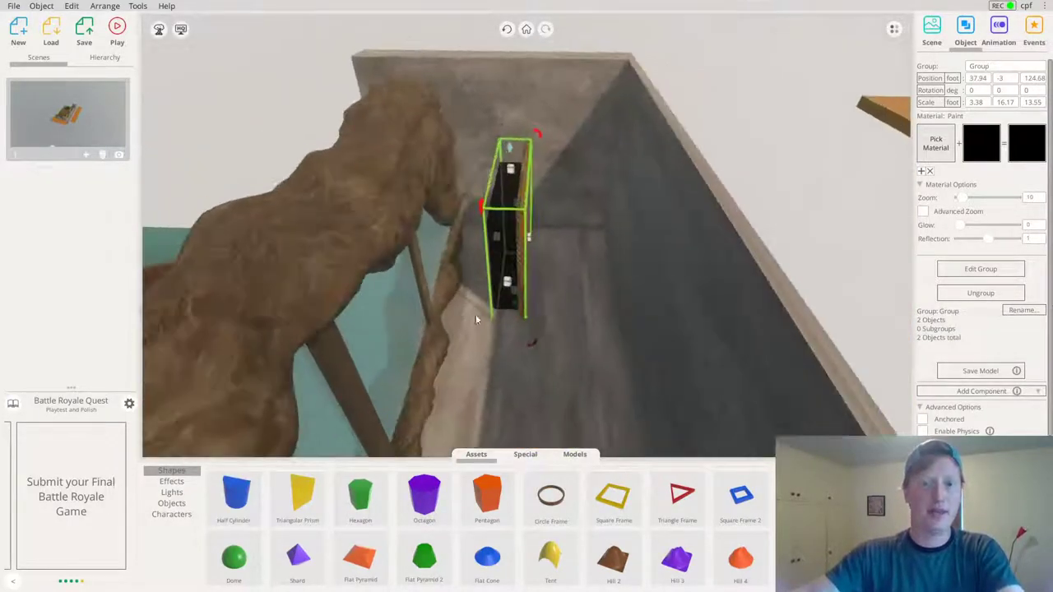
drag(531, 344, 610, 363)
drag(543, 251, 557, 198)
click(745, 140)
scroll(527, 378, up, 5)
drag(529, 382, 529, 120)
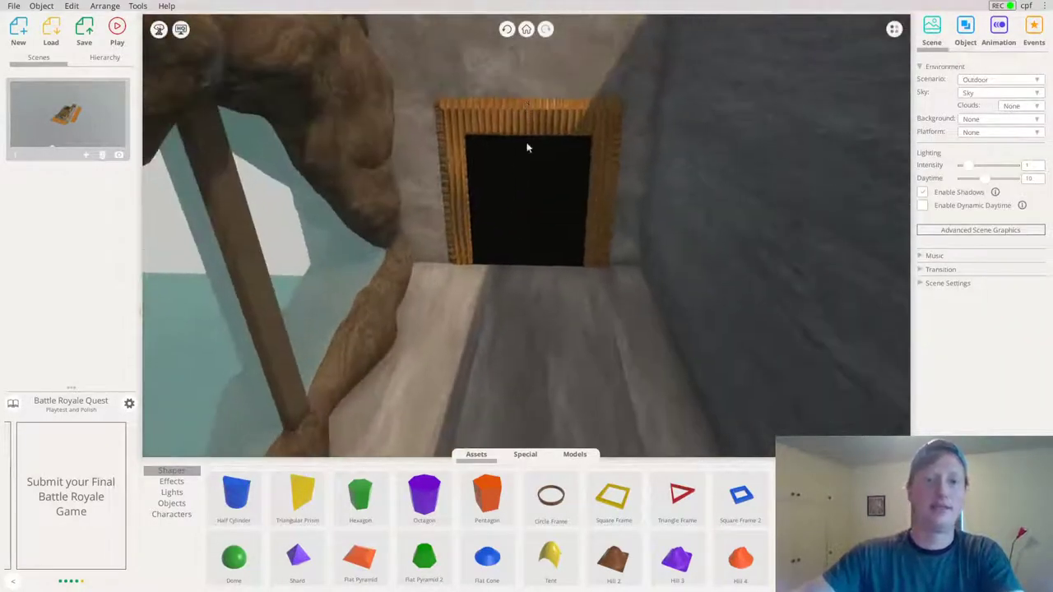
scroll(506, 221, up, 3)
Add a Text object over the doorway and position it across the bamboo beam above the black opening
click(526, 454)
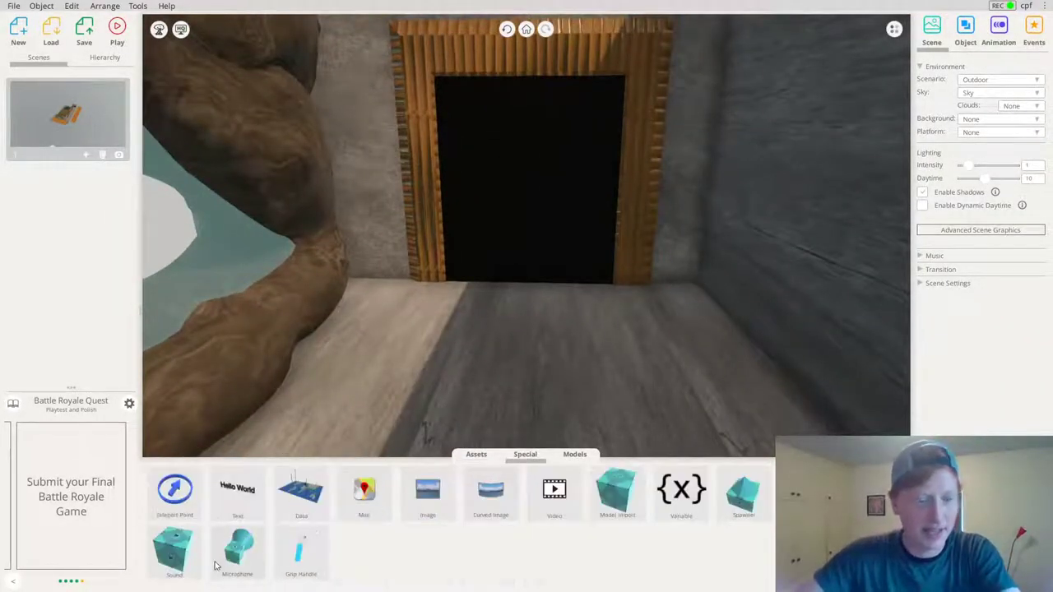
click(476, 455)
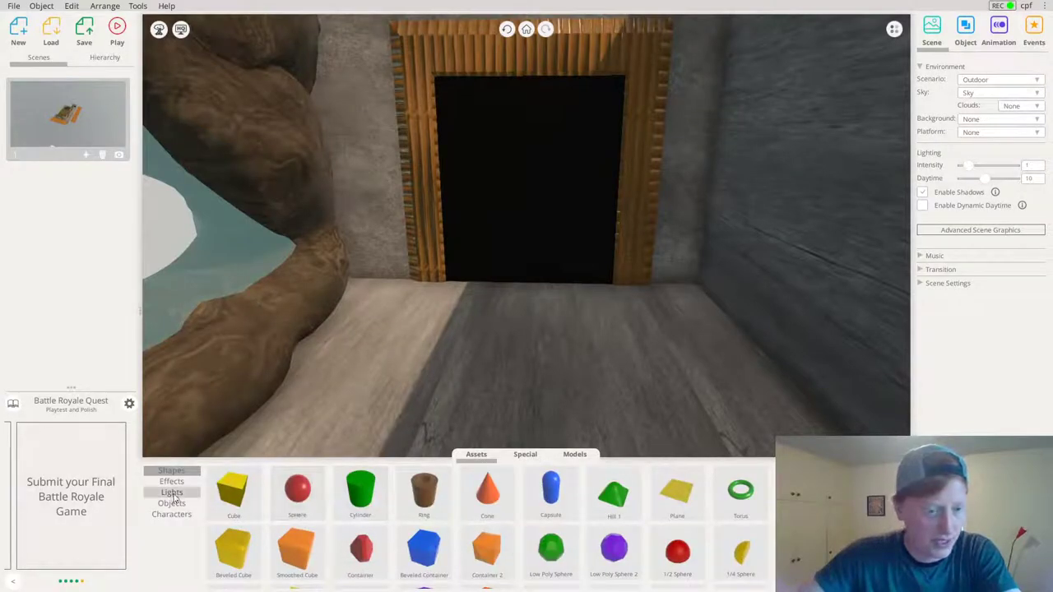
click(530, 455)
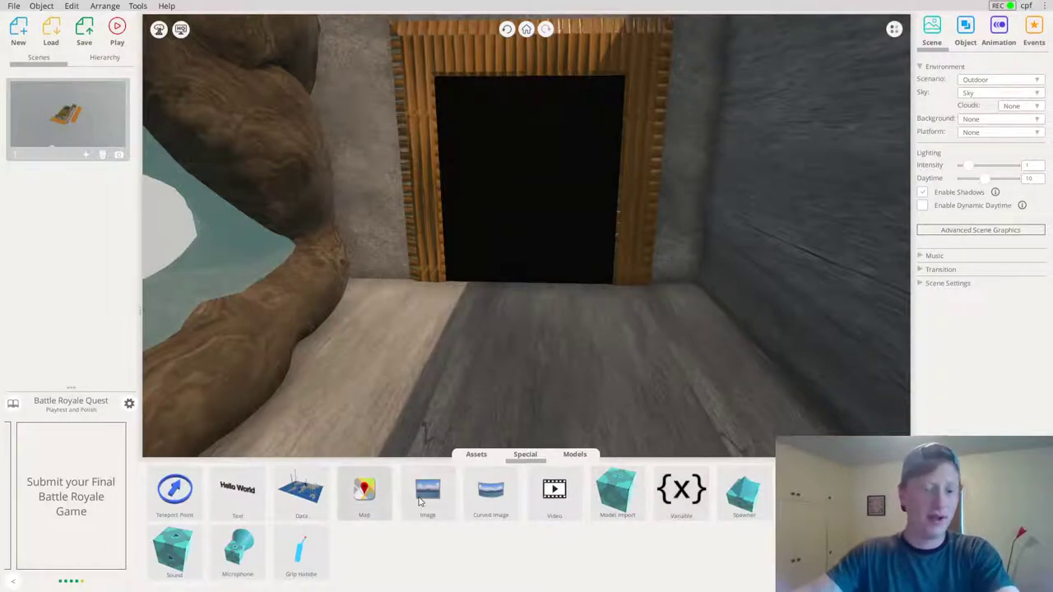
drag(234, 499, 552, 199)
scroll(573, 173, up, 4)
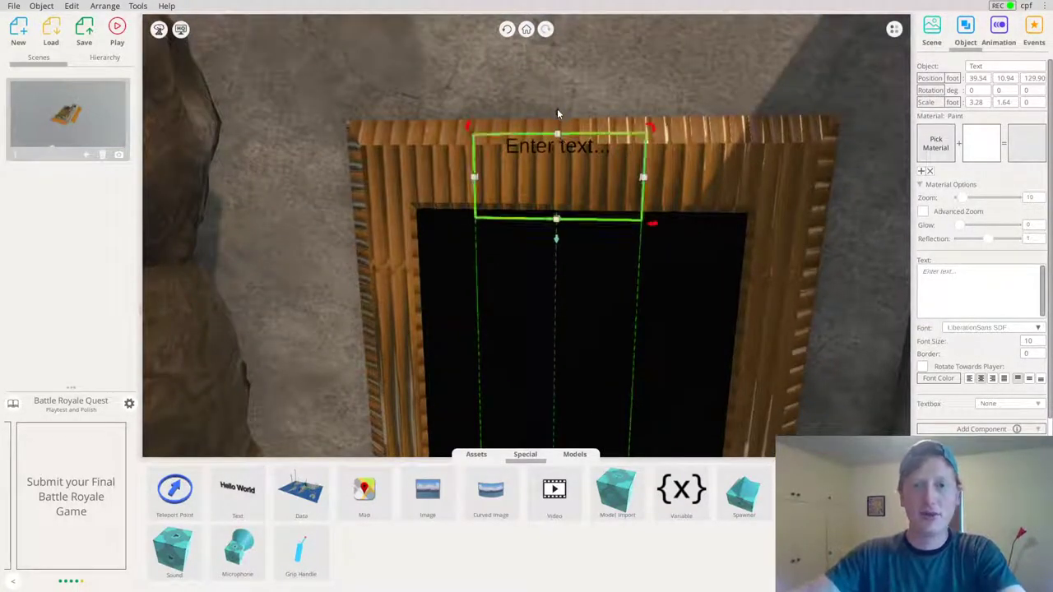
drag(557, 113, 557, 149)
Try the LuckiestGuy-Regular font on the text, and settle on OpenSans-ExtraBold
click(969, 329)
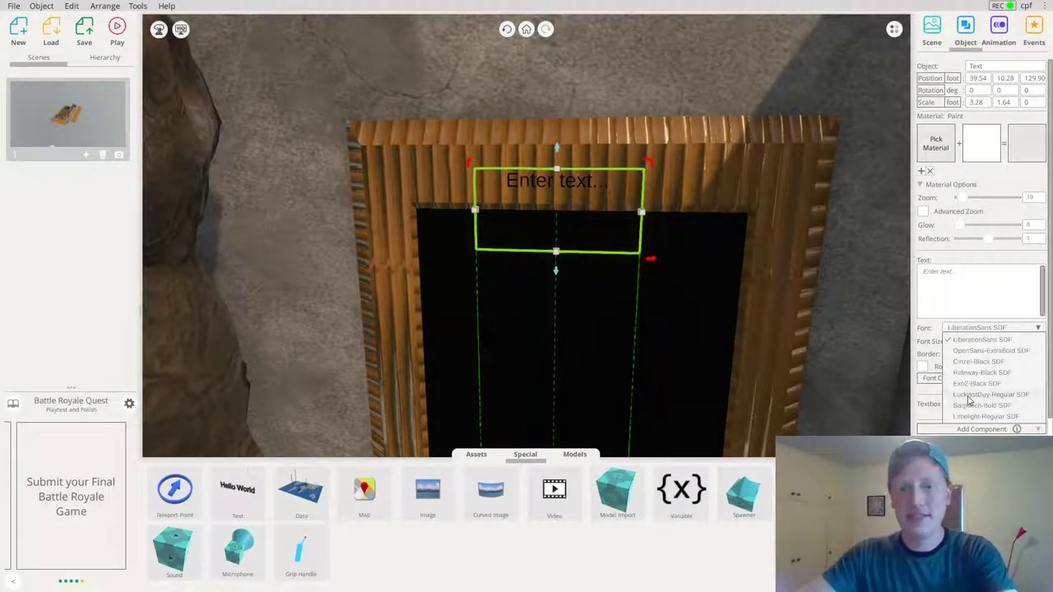
click(968, 397)
right_drag(754, 359, 758, 335)
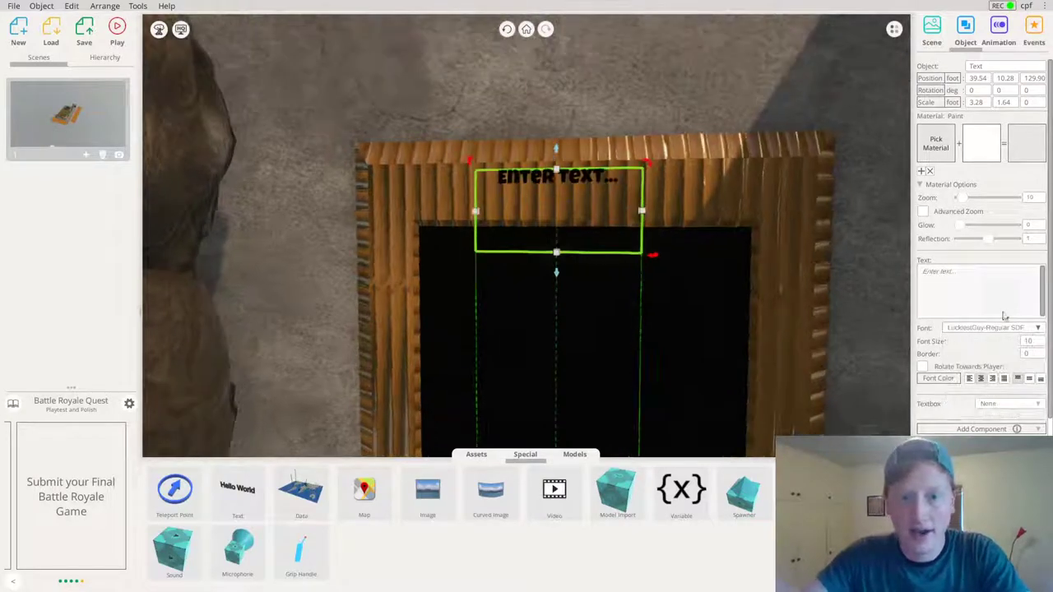
click(992, 329)
click(994, 351)
Enter EXIT as the sign's text and set its font size to 20
click(957, 284)
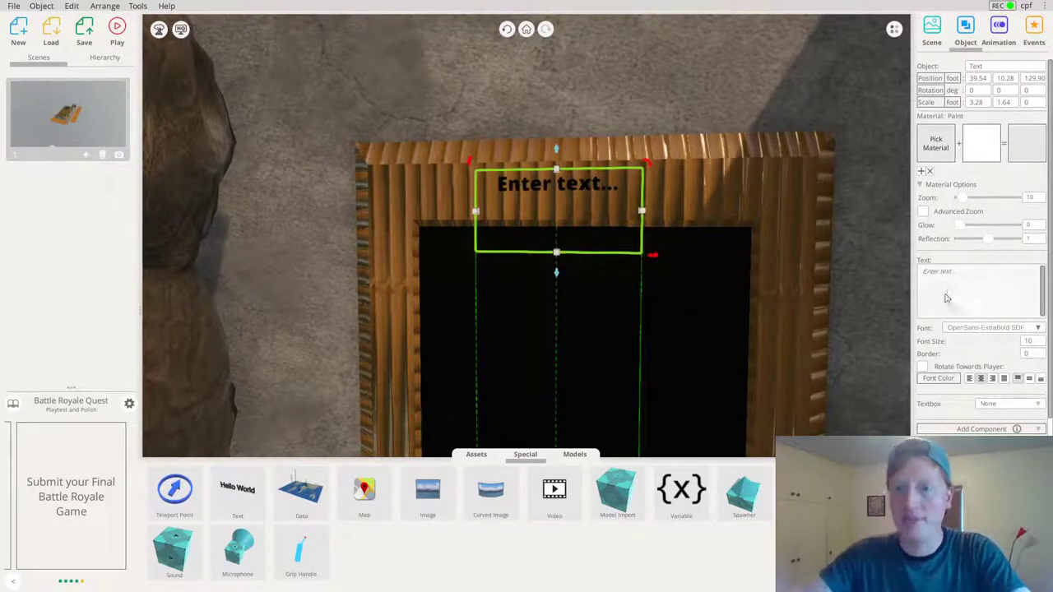
text(EXIT)
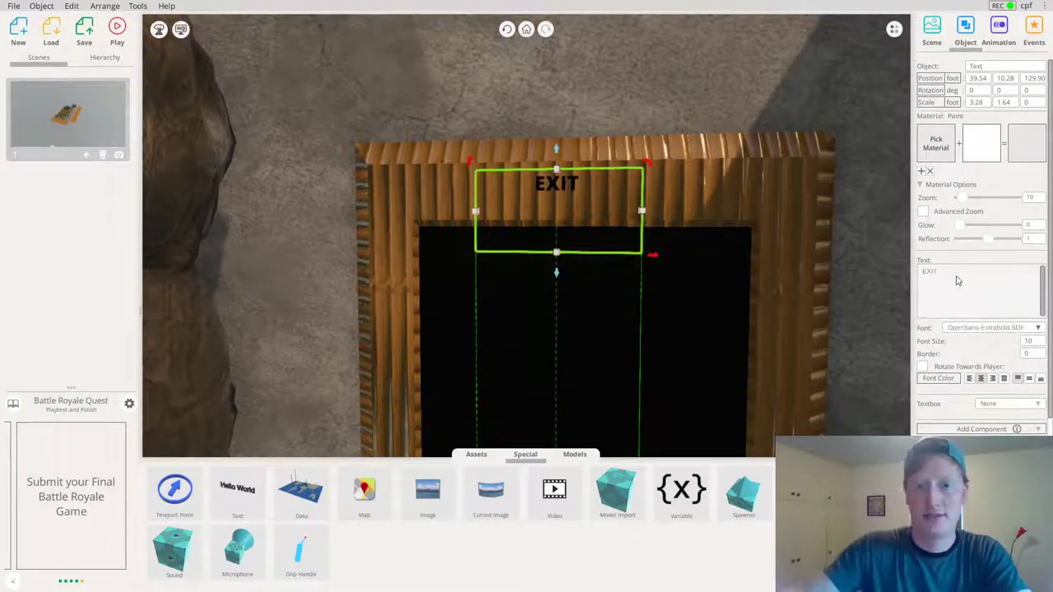
click(1035, 343)
text(20)
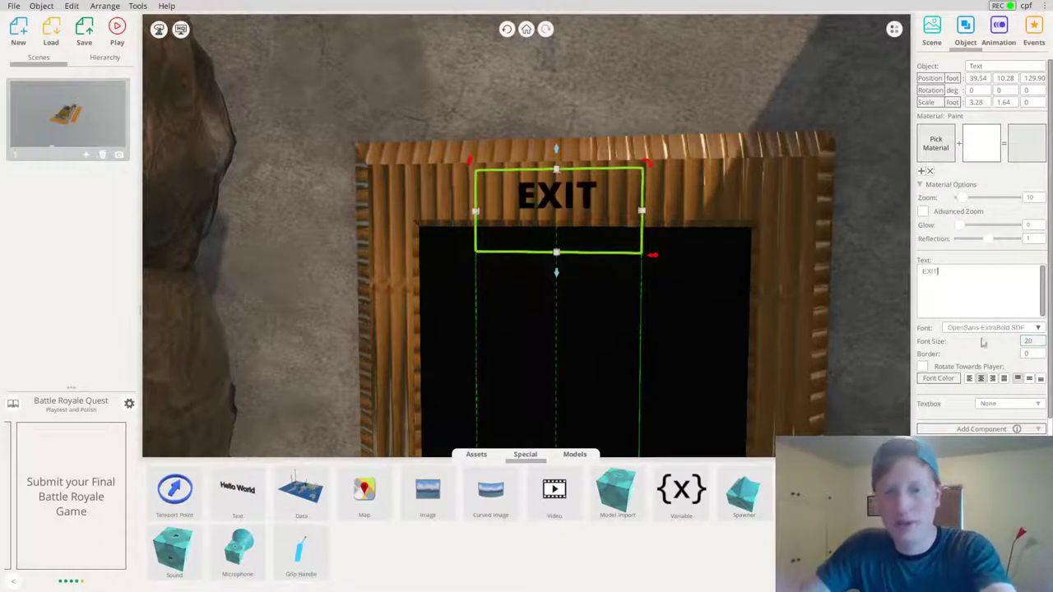
click(981, 146)
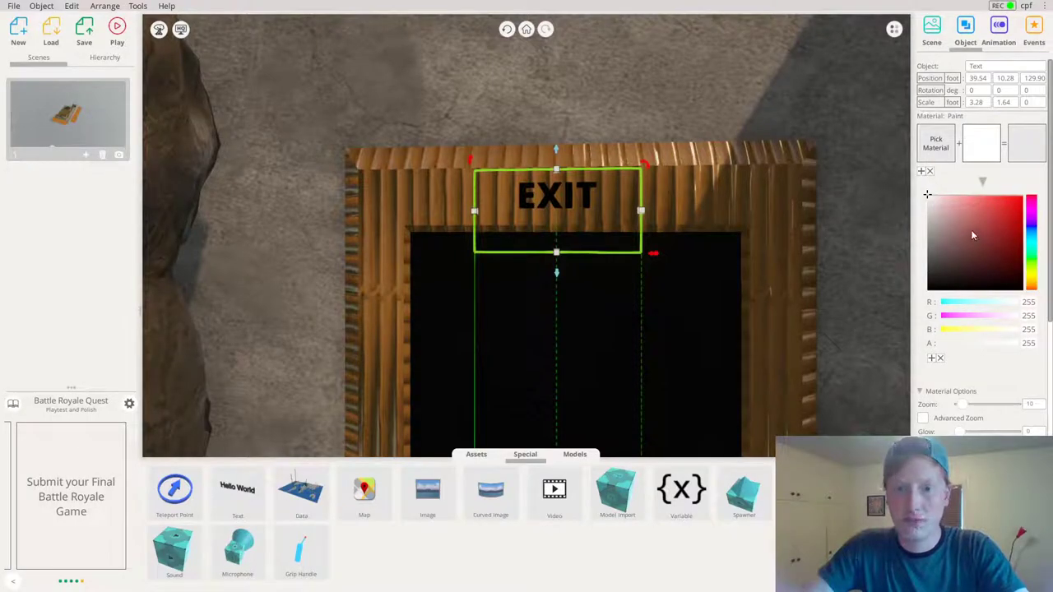
scroll(946, 365, down, 2)
click(999, 404)
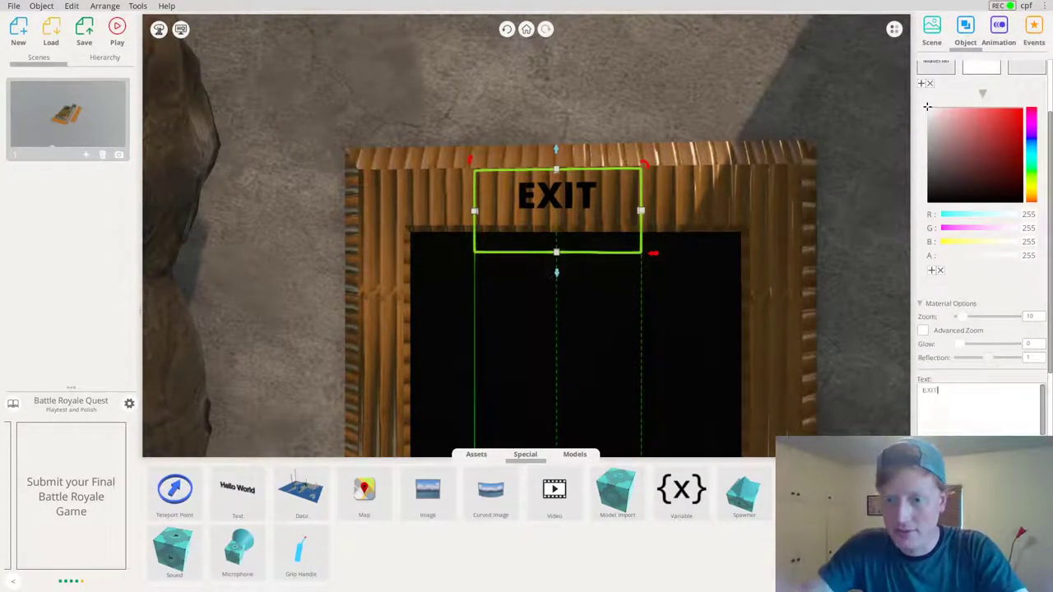
click(762, 275)
click(592, 200)
scroll(1012, 238, down, 1)
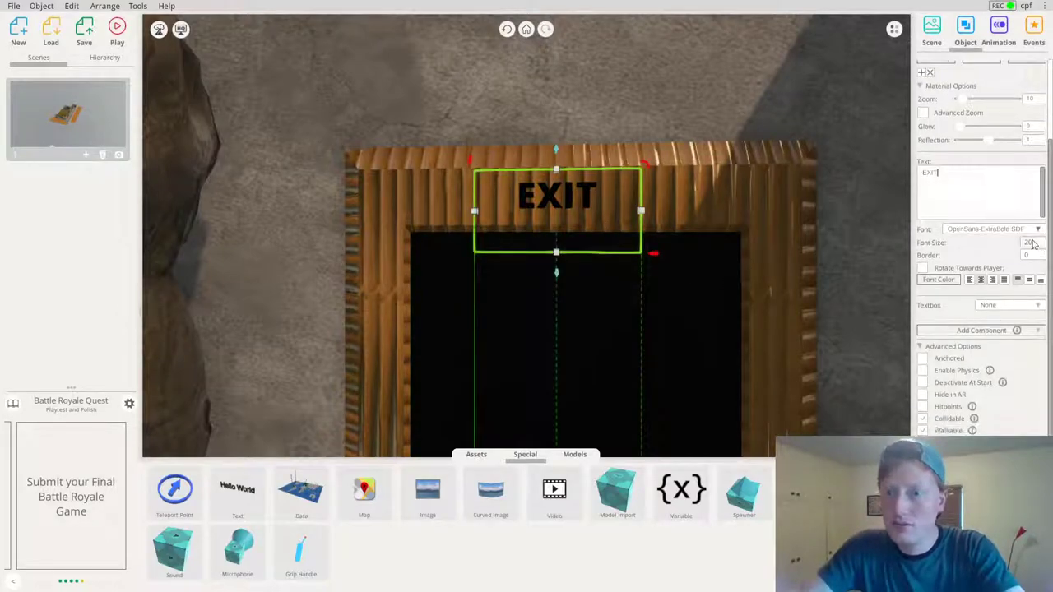
scroll(999, 205, up, 1)
Give the EXIT text a Box textbox about 1.04 feet high and a pure red font (255, 0, 0)
click(938, 108)
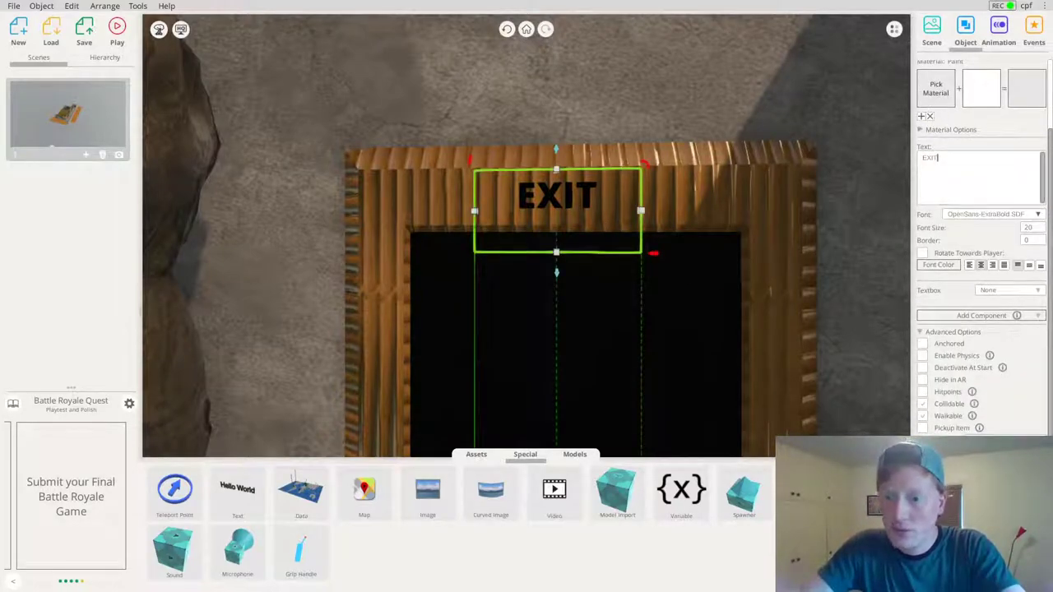
click(990, 290)
click(992, 316)
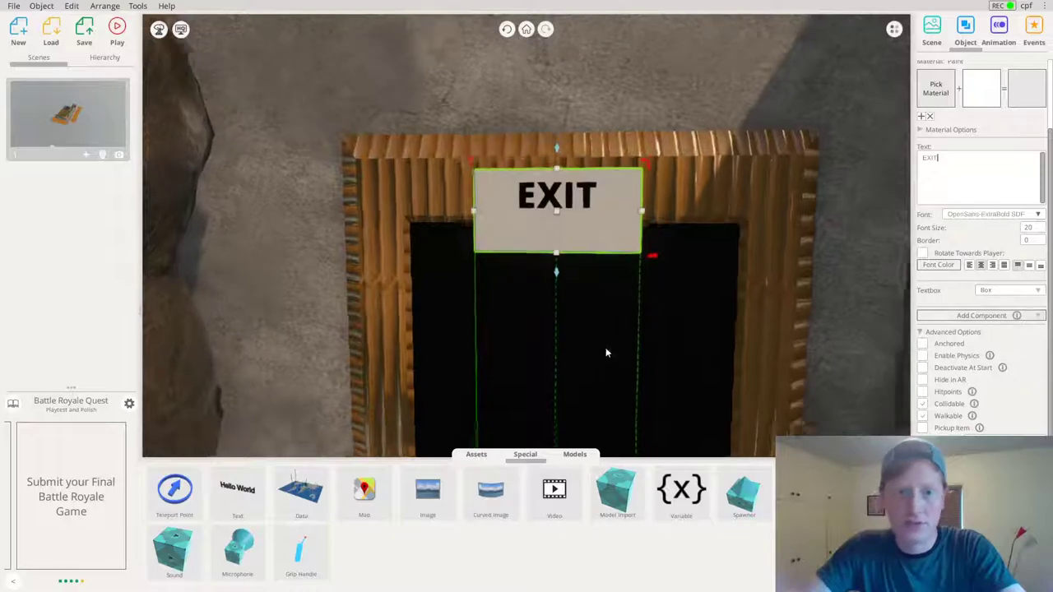
click(940, 268)
drag(788, 153, 942, 47)
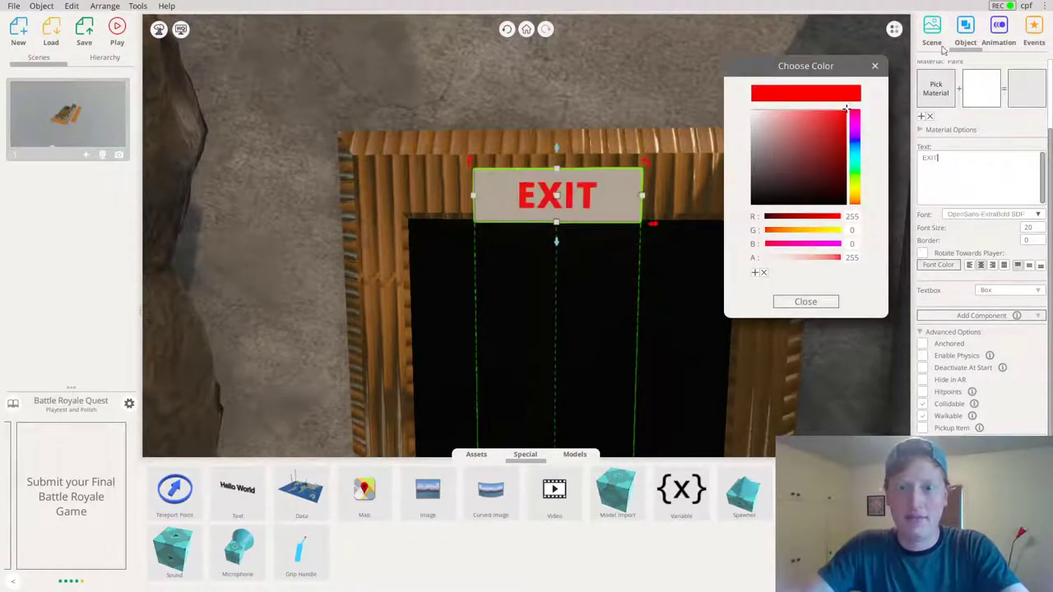
click(815, 305)
Seat the EXIT sign against the bamboo beam, centered above the black doorway
drag(592, 209, 600, 194)
right_drag(724, 207, 777, 205)
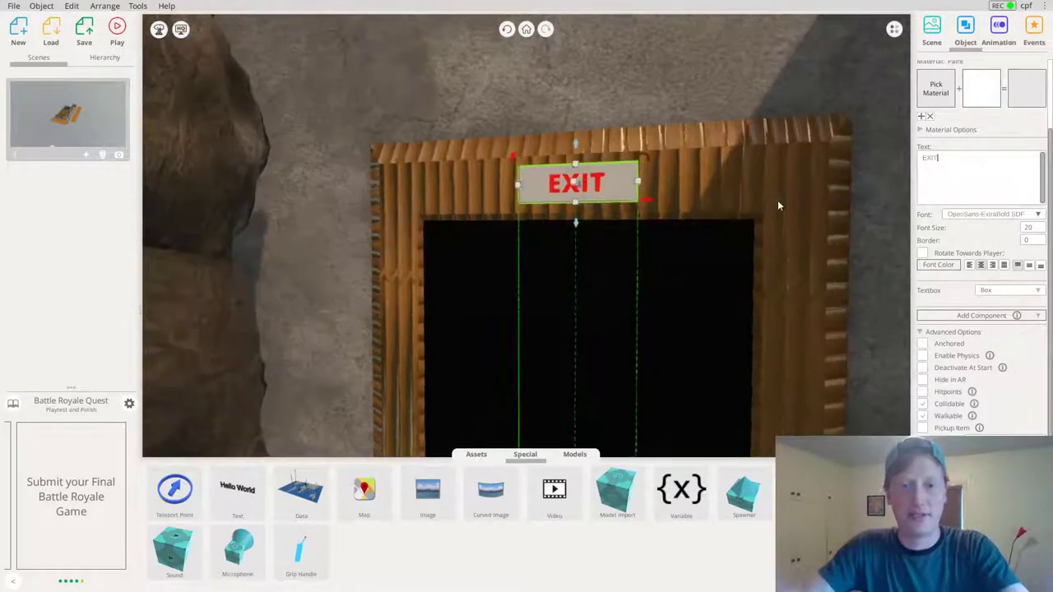
scroll(778, 206, up, 4)
right_drag(778, 362, 301, 247)
scroll(570, 262, down, 3)
right_drag(570, 262, 460, 247)
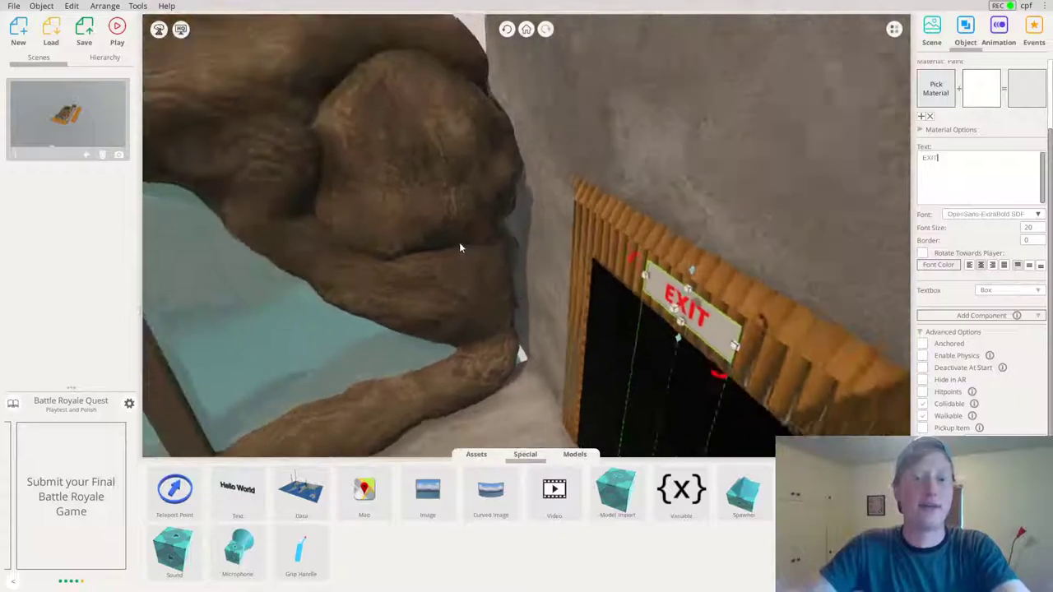
Stretch the last cave window group toward the corridor's end wall to close the gap beside the doorway
scroll(447, 209, down, 3)
click(448, 210)
right_drag(447, 211, 456, 228)
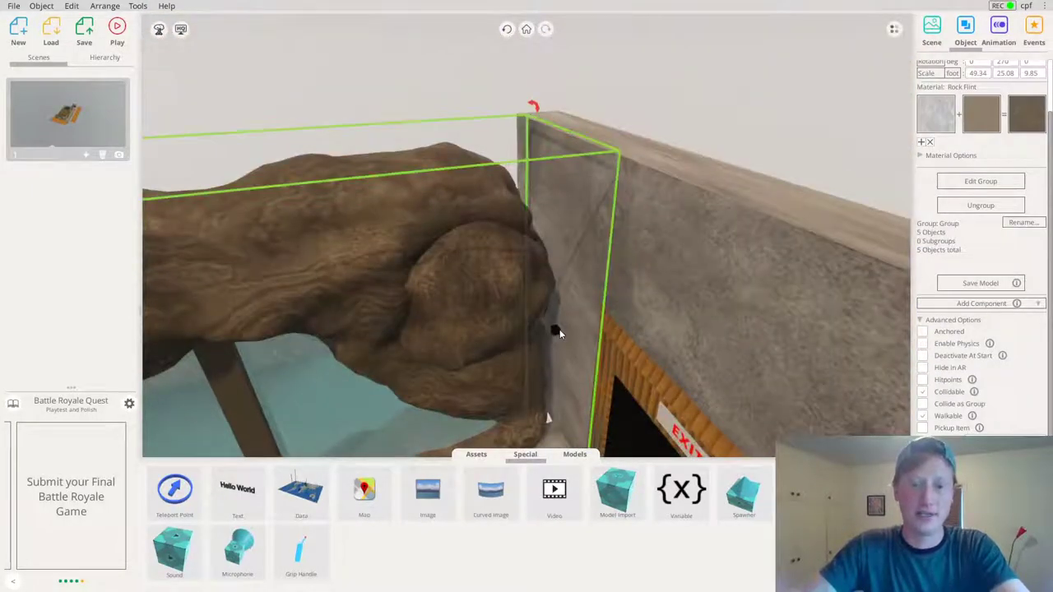
right_drag(573, 291, 489, 237)
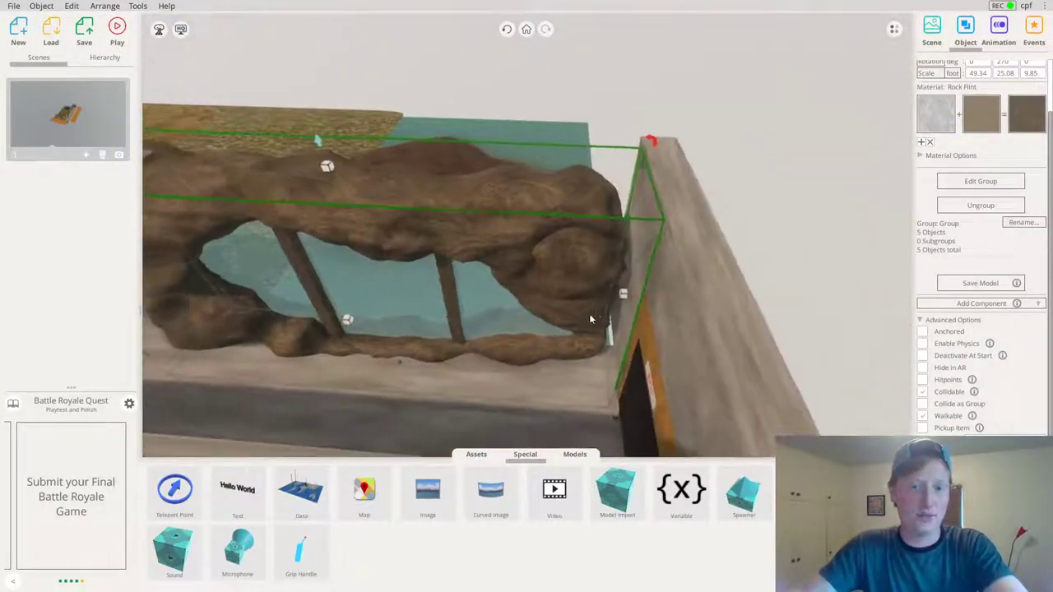
drag(621, 295, 637, 290)
right_drag(411, 197, 360, 170)
Inspect the concrete walls beside the cave windows and the doorway end of the corridor
click(686, 257)
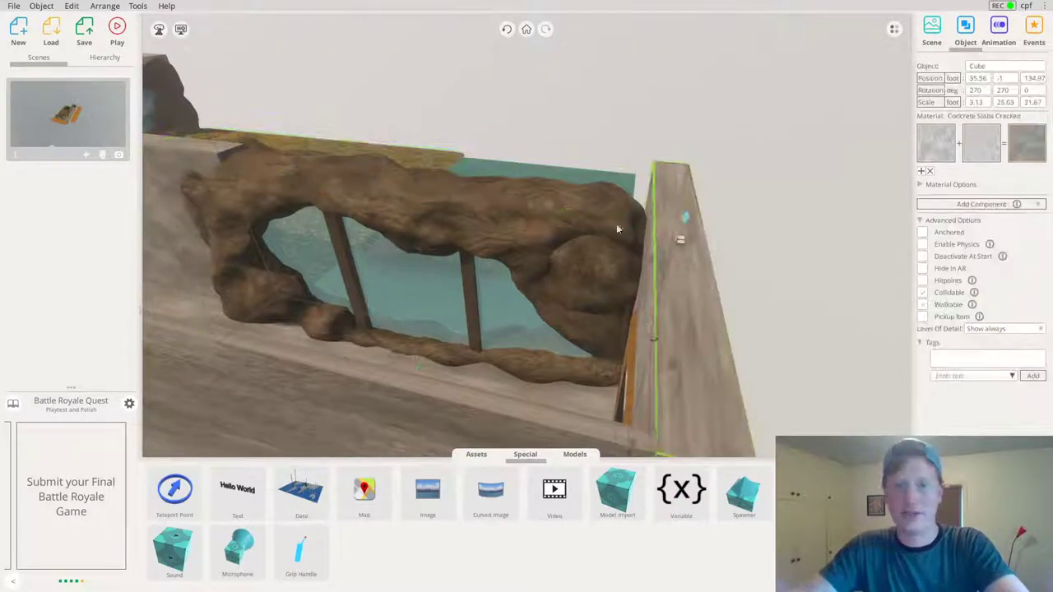
right_drag(610, 245, 584, 206)
click(201, 153)
click(195, 178)
right_drag(329, 202, 355, 244)
middle_drag(355, 245, 539, 326)
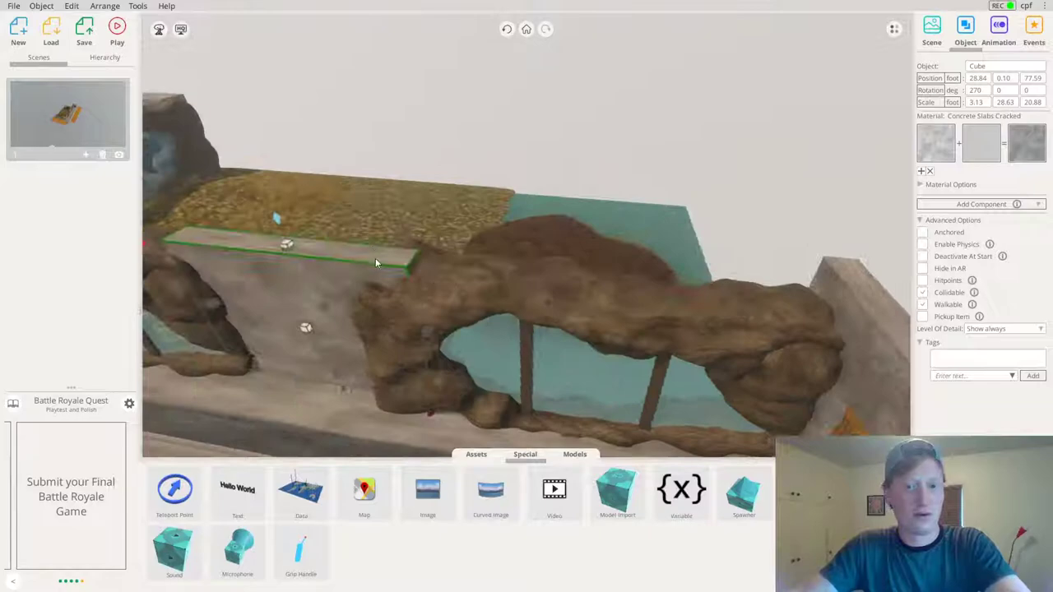
right_drag(361, 268, 1041, 196)
click(763, 117)
scroll(545, 249, up, 3)
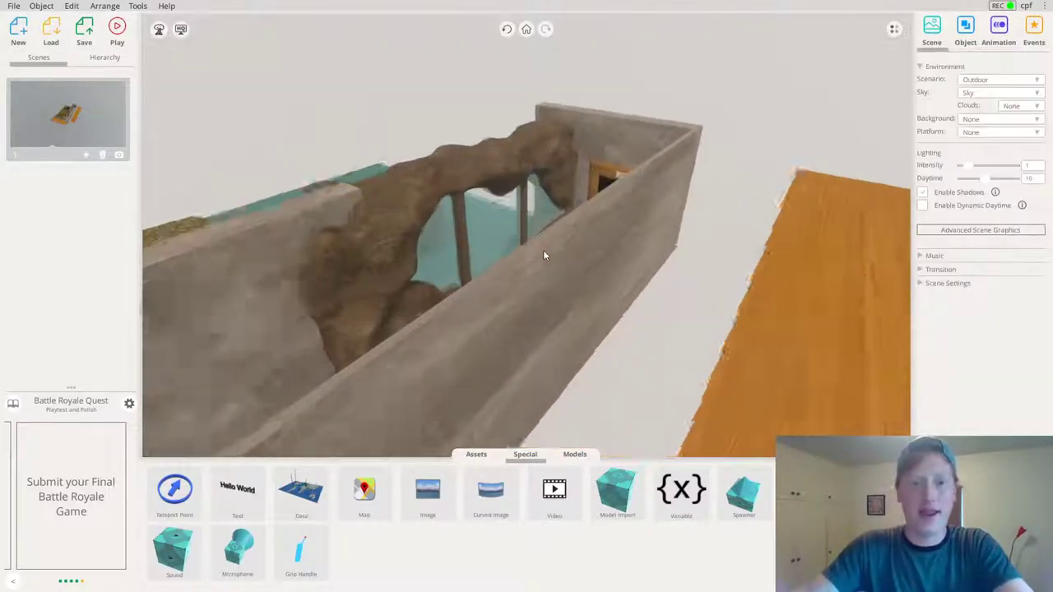
right_drag(545, 249, 779, 213)
scroll(724, 200, up, 3)
Copy the EXIT sign from the corridor's end doorway to the other bamboo-framed doorway
double_click(607, 146)
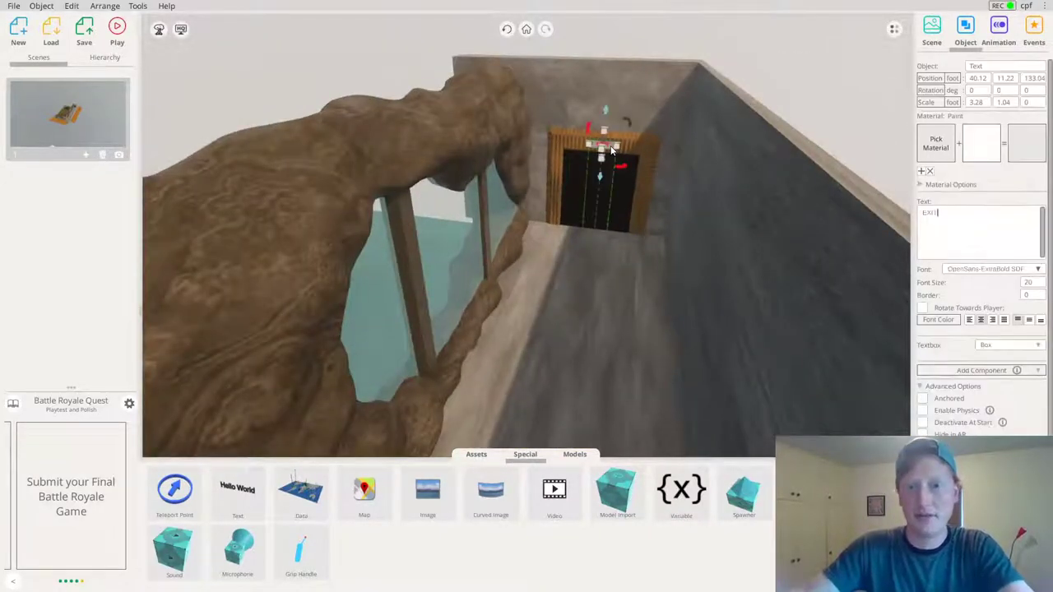
right_drag(607, 146, 532, 195)
drag(528, 191, 528, 190)
scroll(528, 191, down, 3)
right_drag(528, 198, 550, 221)
scroll(568, 265, down, 8)
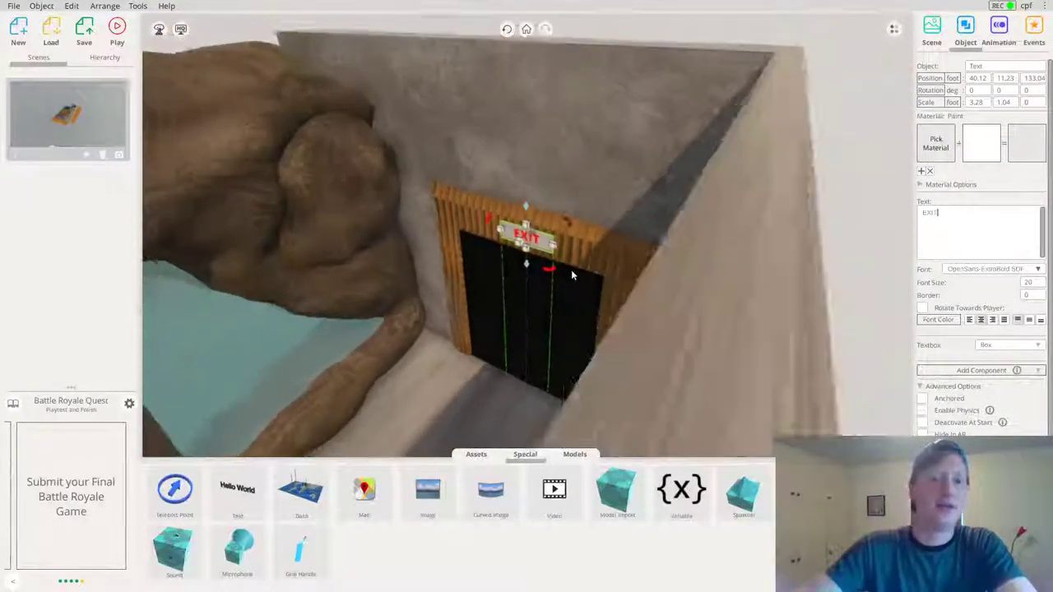
right_drag(601, 294, 750, 191)
drag(750, 191, 611, 219)
double_click(611, 219)
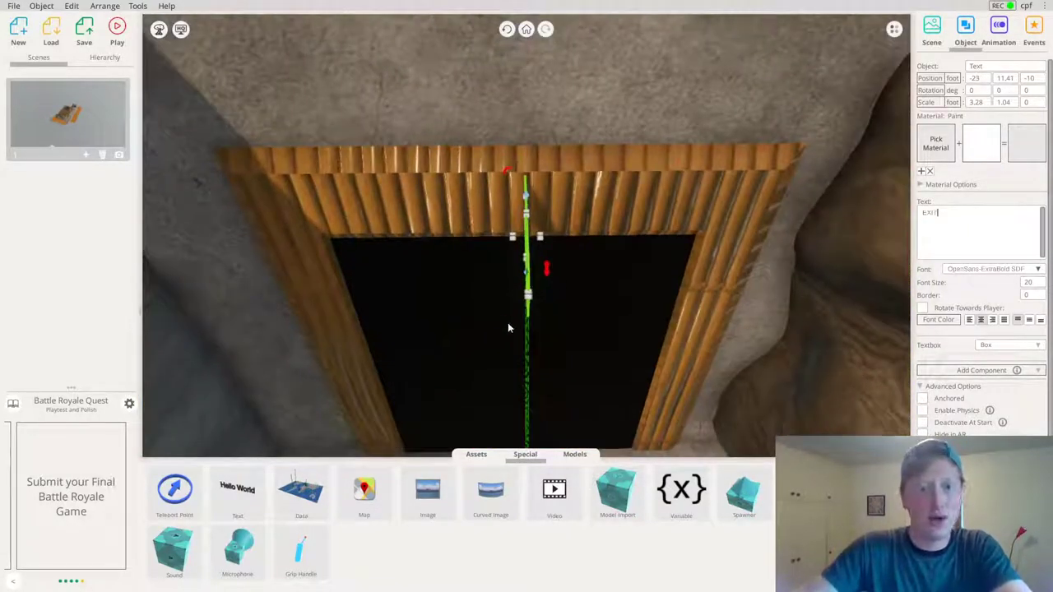
Rotate the copied EXIT sign to 270 degrees and place it on the bamboo beam above the second doorway
drag(507, 323, 590, 319)
drag(531, 241, 519, 207)
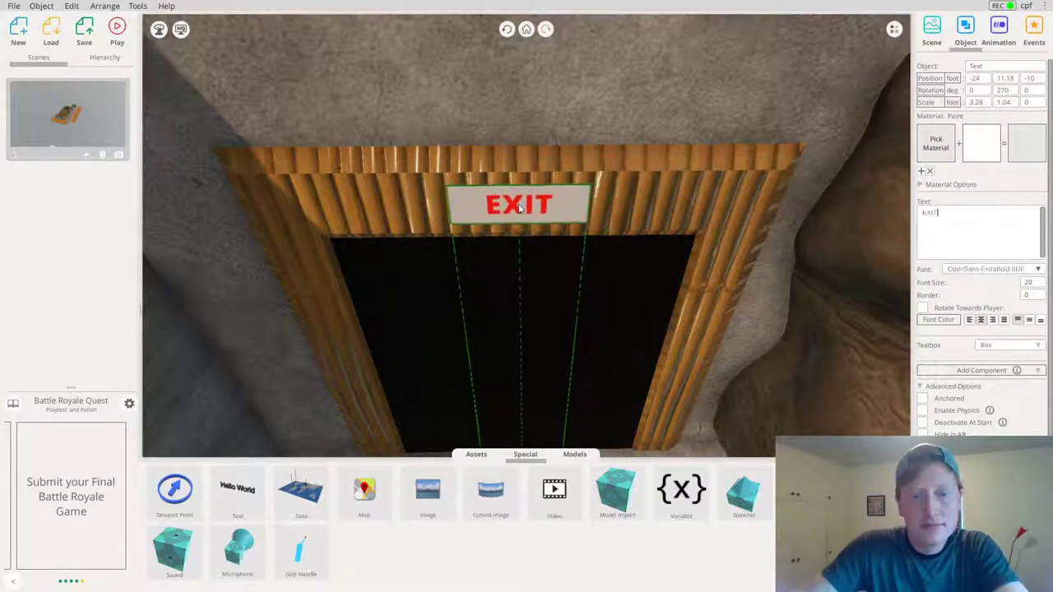
scroll(520, 207, down, 6)
click(552, 74)
Place a blank Image object, 3.28 by 3.28 feet, on the concrete wall beside the cave window
scroll(539, 131, down, 3)
right_drag(539, 132, 582, 239)
drag(582, 239, 644, 159)
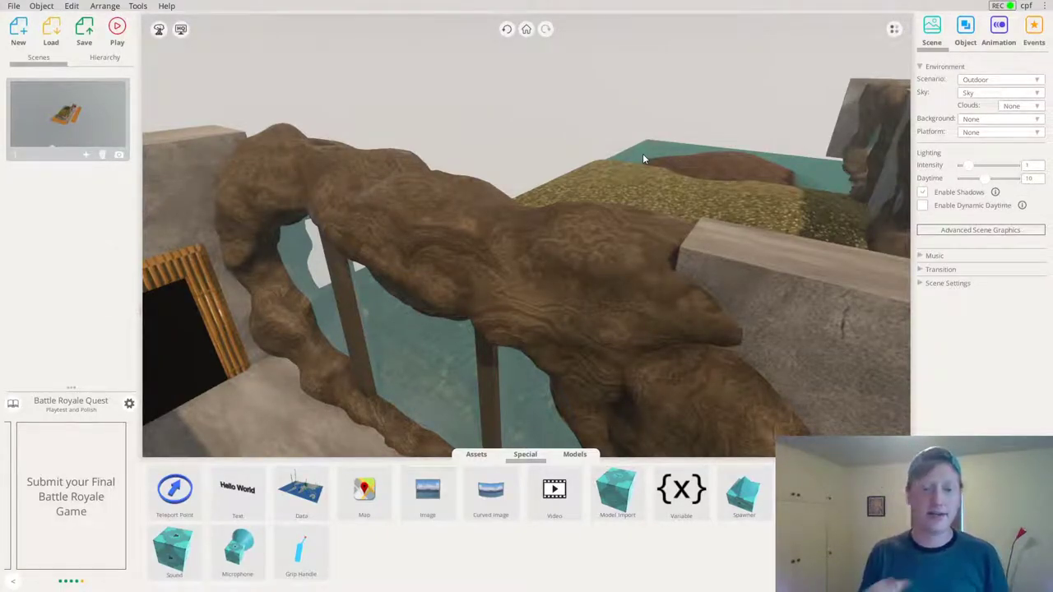
drag(735, 181, 481, 214)
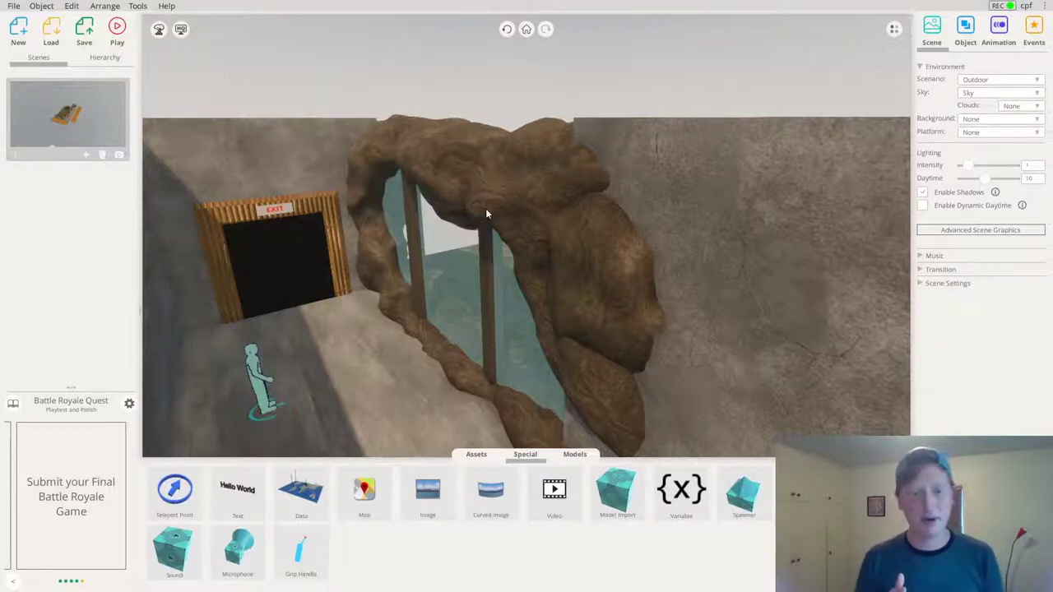
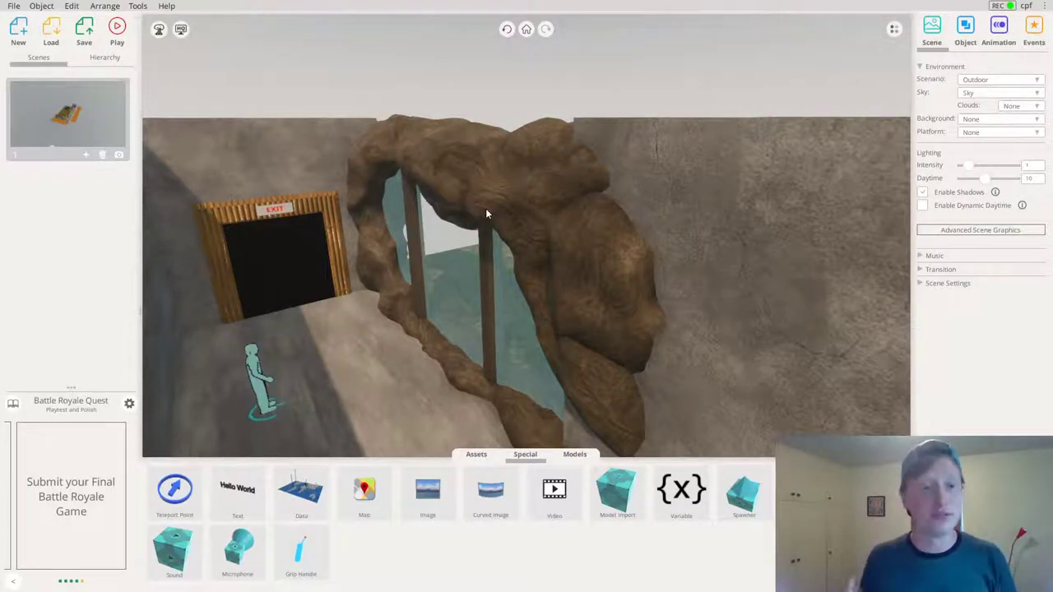
drag(486, 209, 558, 356)
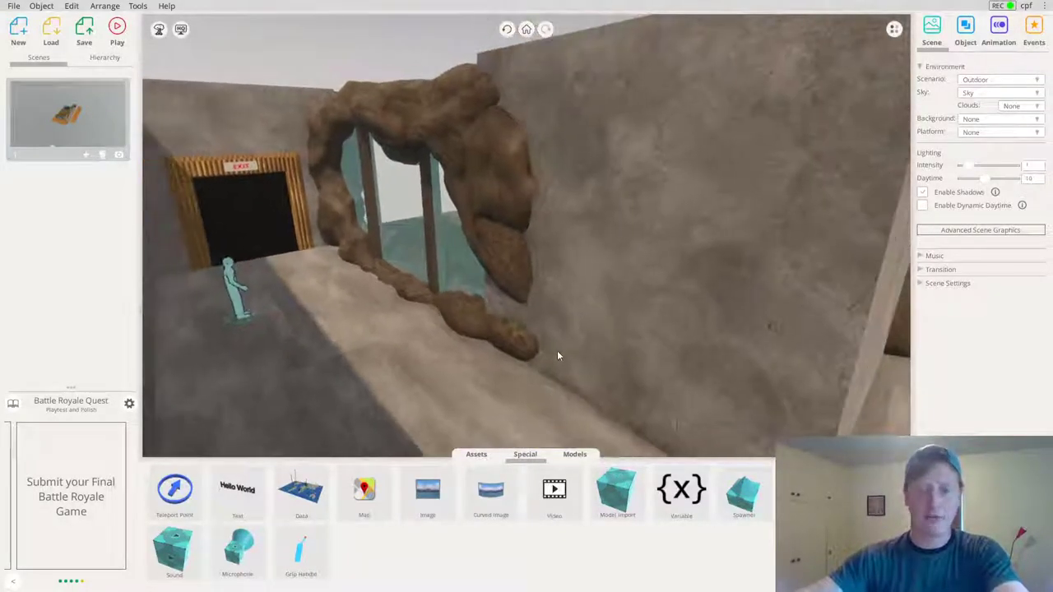
click(482, 457)
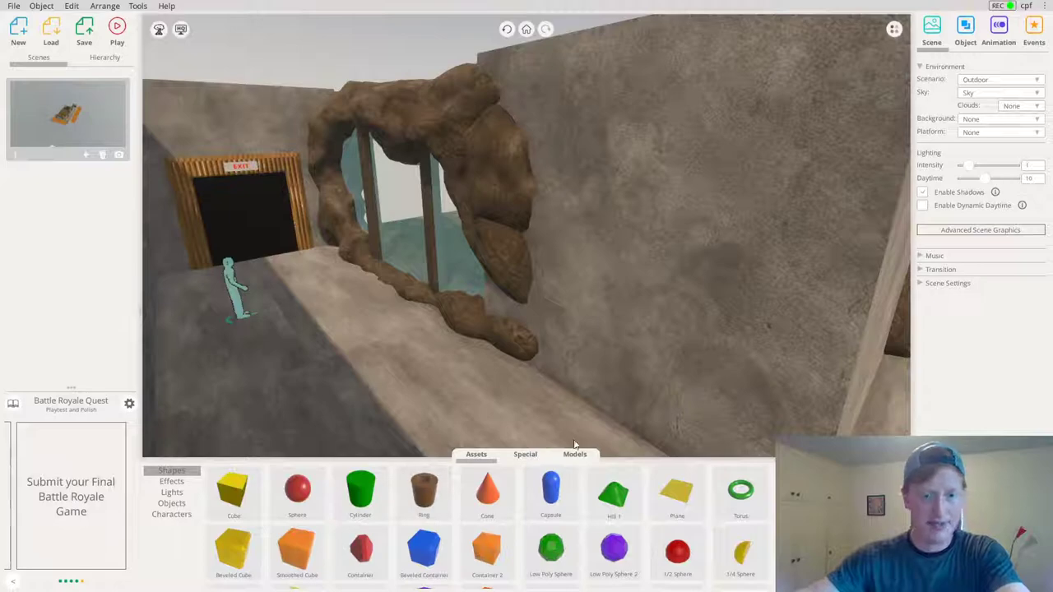
click(526, 455)
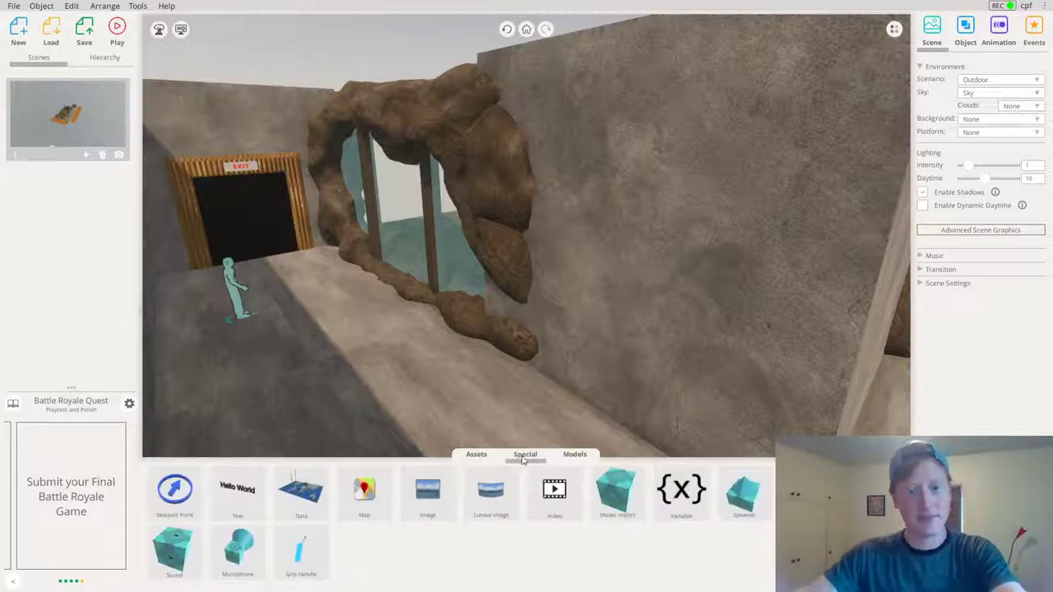
drag(436, 505, 647, 283)
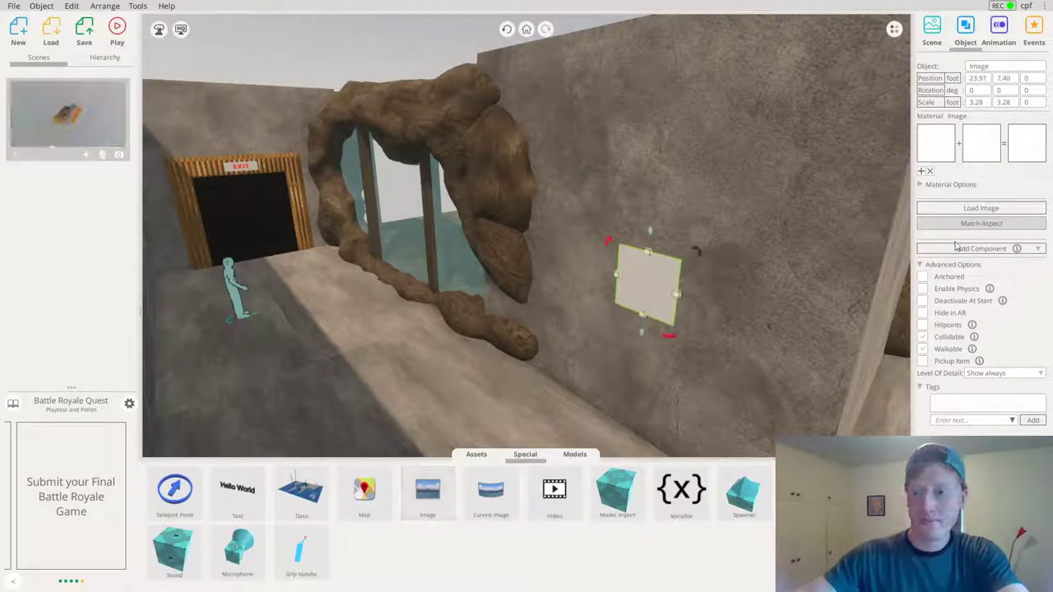
Load the TigerInfographic-11 image into the wall Image object, sized about 8.15 by 9.20 feet with its aspect matched
click(982, 207)
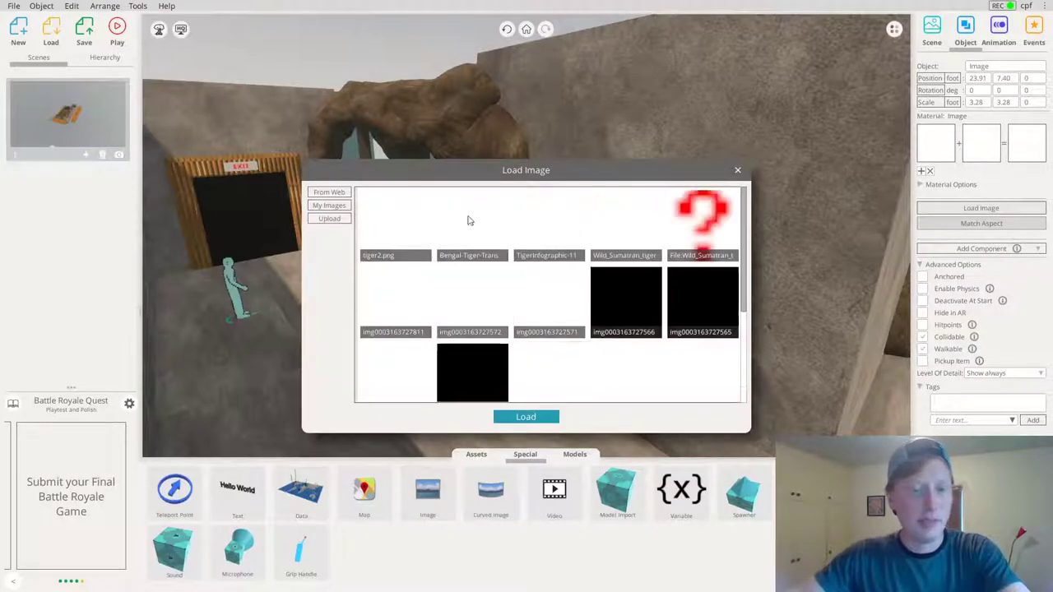
double_click(534, 212)
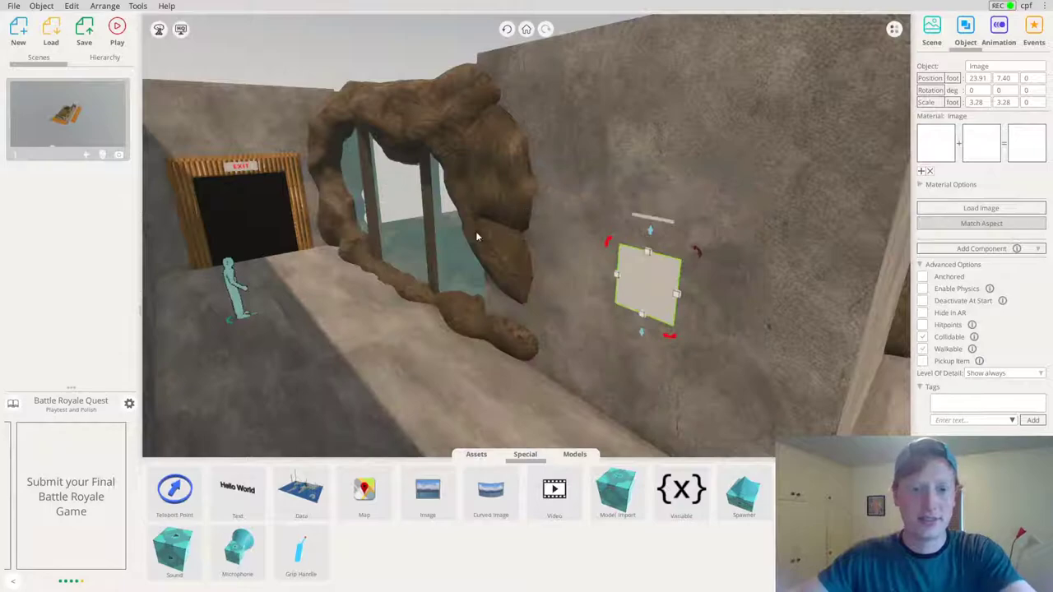
right_drag(443, 247, 587, 278)
drag(584, 267, 600, 370)
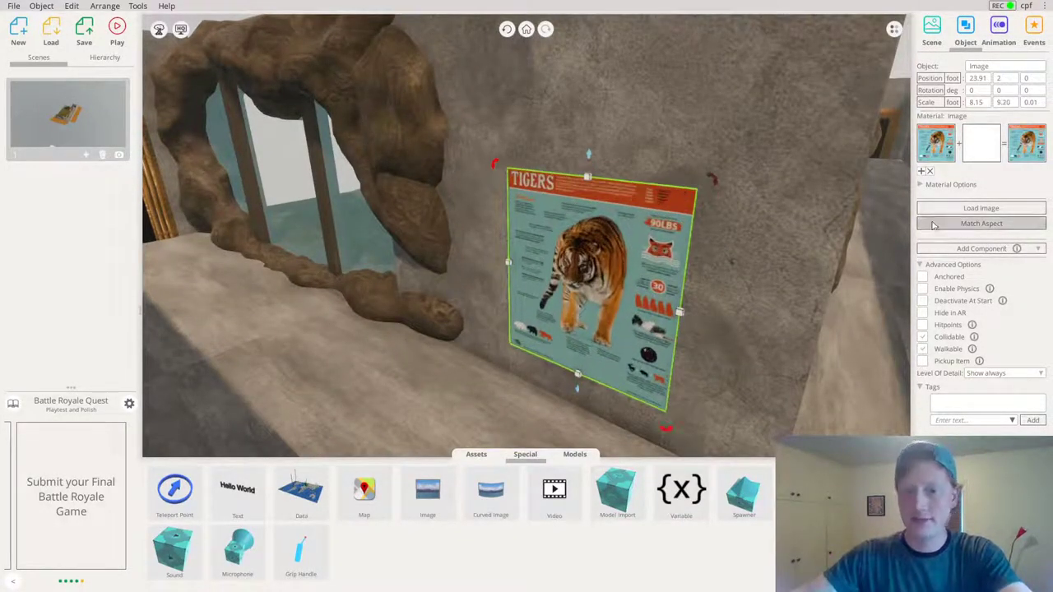
click(954, 225)
scroll(716, 49, down, 3)
right_drag(568, 182, 520, 231)
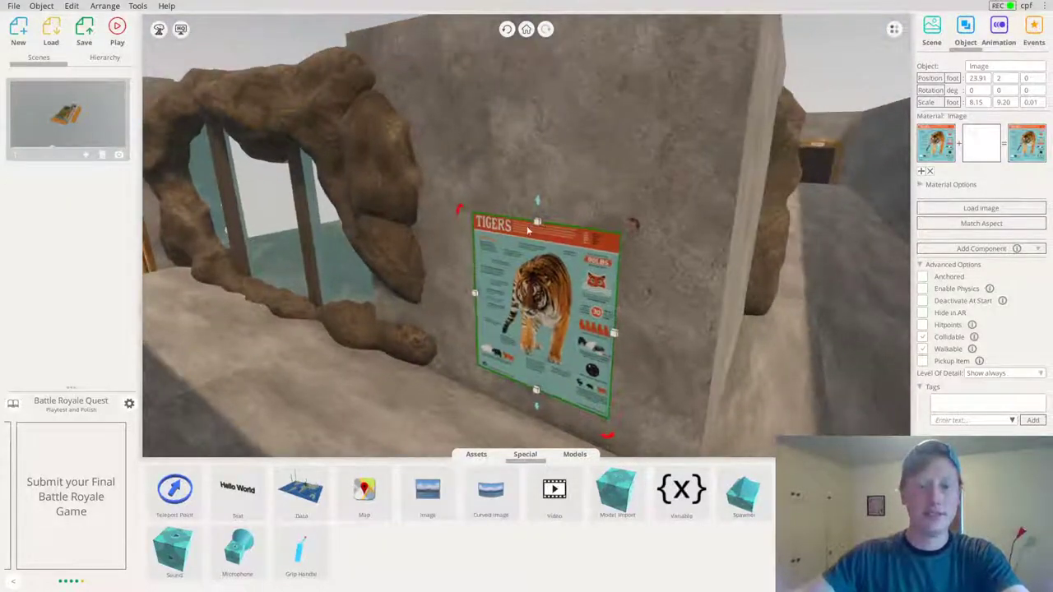
Enlarge the tiger poster to about 14.27 by 16.12 feet, with its base about 1.51 feet up the concrete wall
drag(536, 222, 563, 73)
right_drag(564, 74, 633, 135)
scroll(596, 120, up, 2)
drag(571, 37, 575, 49)
right_drag(566, 148, 565, 342)
mouse_move(575, 408)
mouse_down()
mouse_move(574, 434)
mouse_move(574, 411)
mouse_up()
right_drag(371, 357, 274, 406)
scroll(274, 407, up, 3)
Add a Cube as a vertical frame strip, about 0.57 by 16.58 by 0.40 feet, along the poster edge nearest the cave window
click(484, 458)
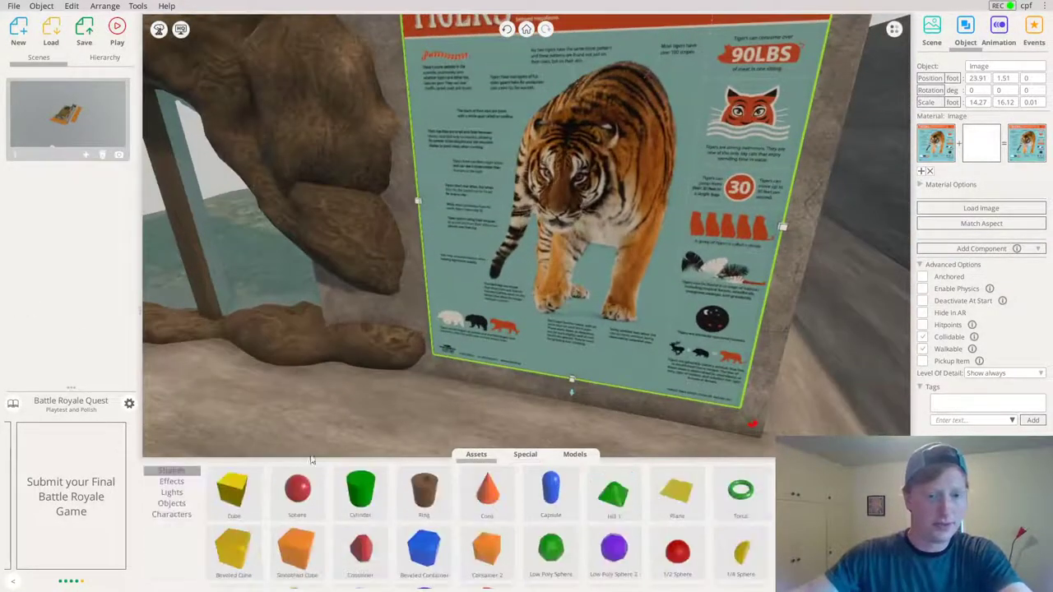
drag(233, 491, 349, 342)
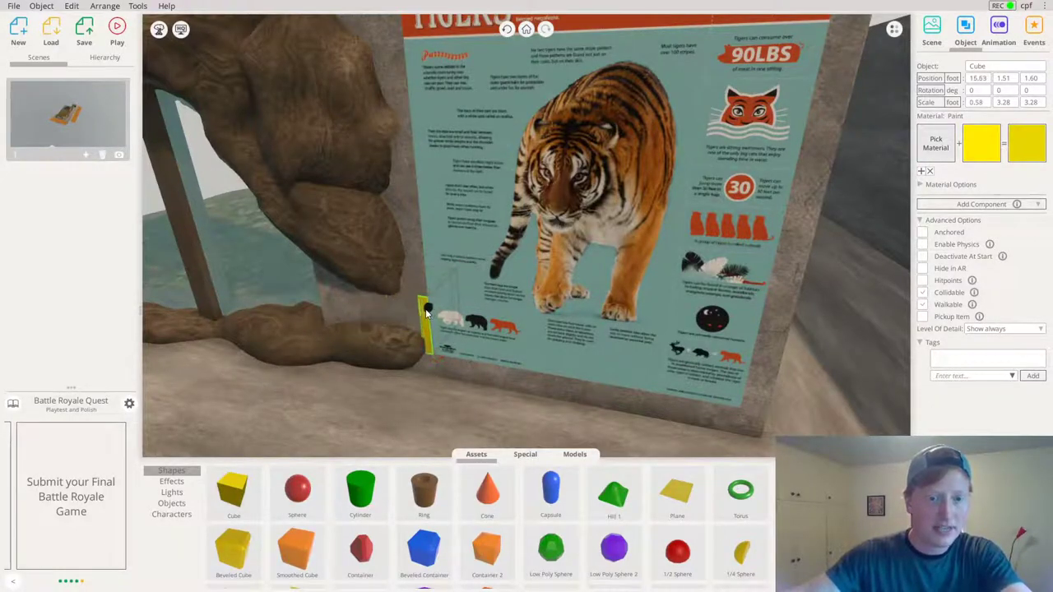
drag(440, 265, 441, 100)
right_drag(440, 100, 385, 354)
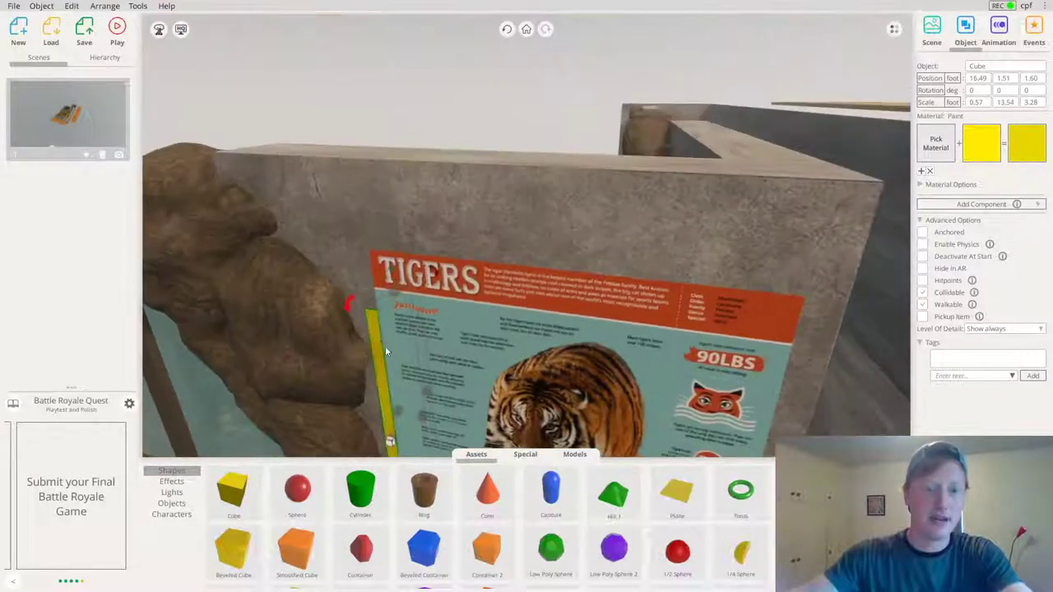
right_drag(425, 318, 463, 318)
drag(494, 344, 503, 339)
right_drag(503, 339, 526, 362)
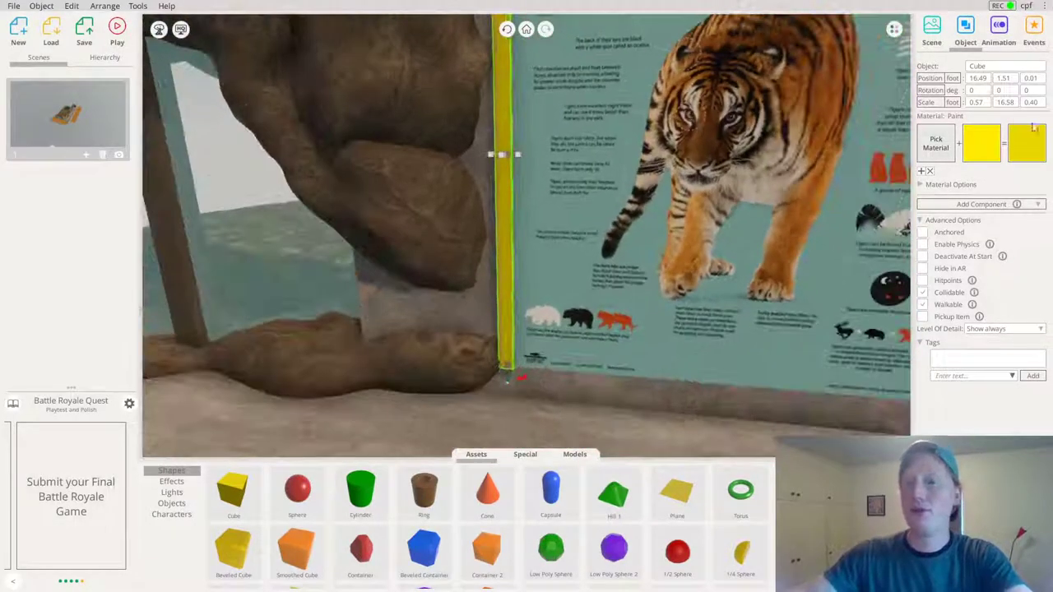
Apply the Beech Wood material to the vertical frame strip
click(937, 144)
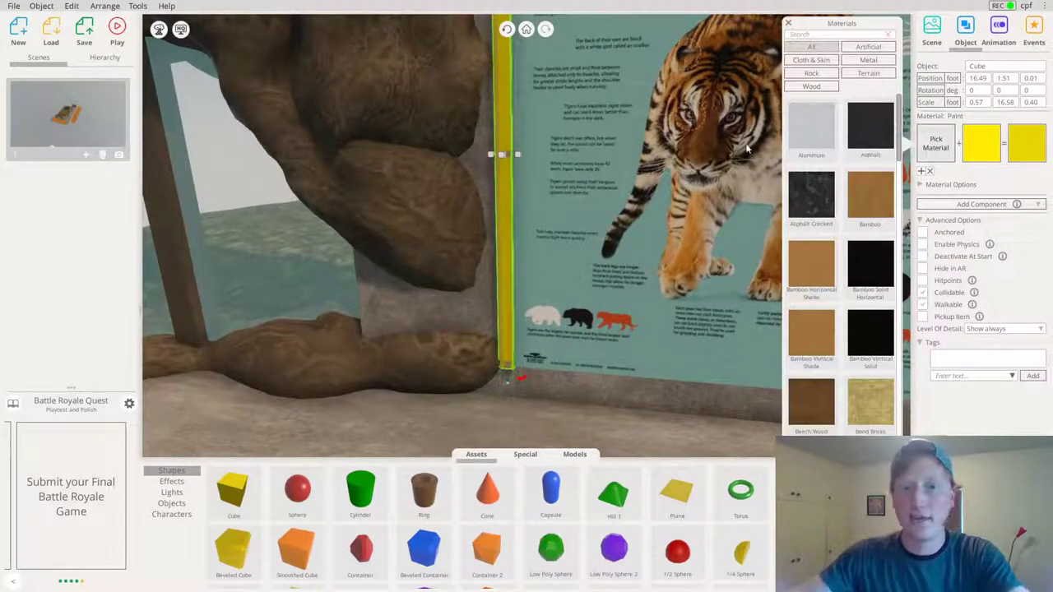
scroll(798, 318, down, 2)
click(805, 247)
mouse_move(469, 344)
right_down()
mouse_move(738, 231)
mouse_move(542, 184)
mouse_move(583, 217)
right_up()
Copy the beech frame strip onto the poster's opposite vertical edge, beside the wall corner
click(605, 225)
click(668, 362)
right_drag(648, 368, 674, 334)
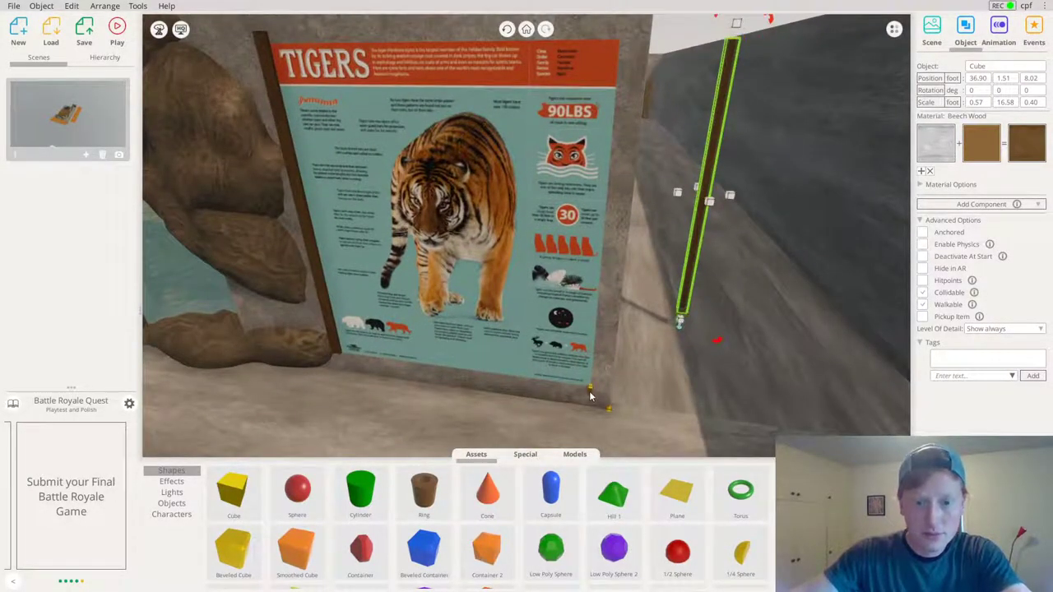
click(591, 387)
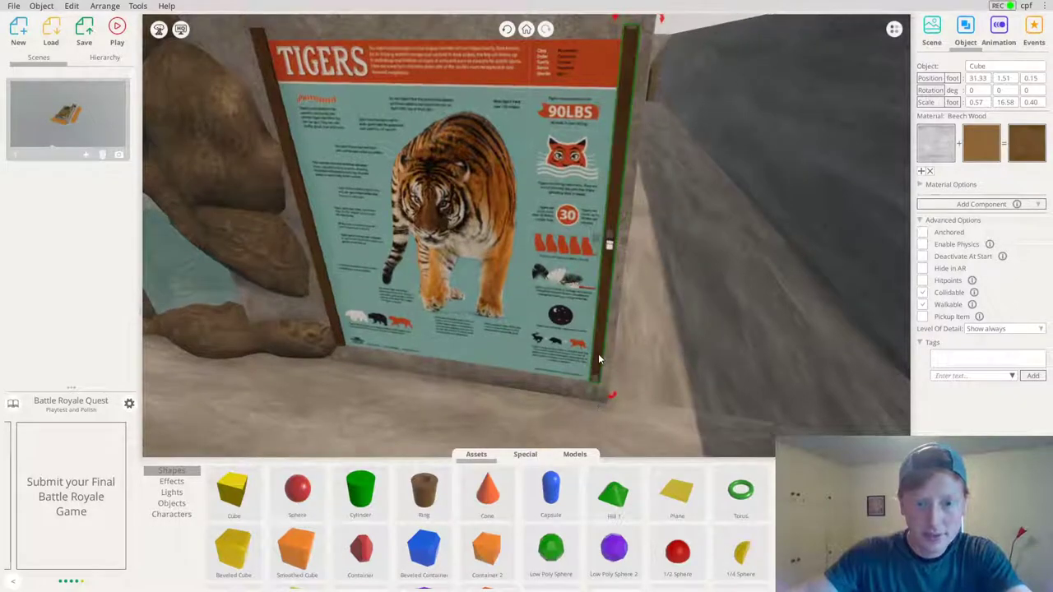
click(598, 357)
right_drag(598, 357, 616, 357)
key(ctrl+v)
scroll(490, 331, down, 3)
right_drag(475, 375, 478, 393)
drag(515, 88, 481, 91)
key(ctrl+z)
right_drag(480, 93, 523, 147)
click(508, 30)
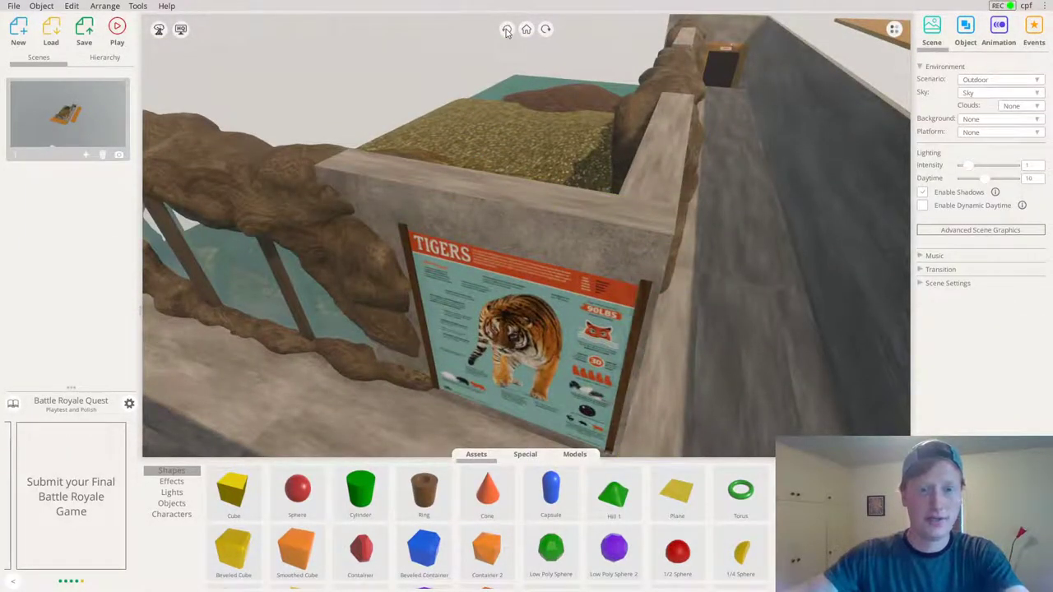
Copy a beech frame strip, rotate it to 270 degrees and lay it horizontally across the tiger poster
click(632, 324)
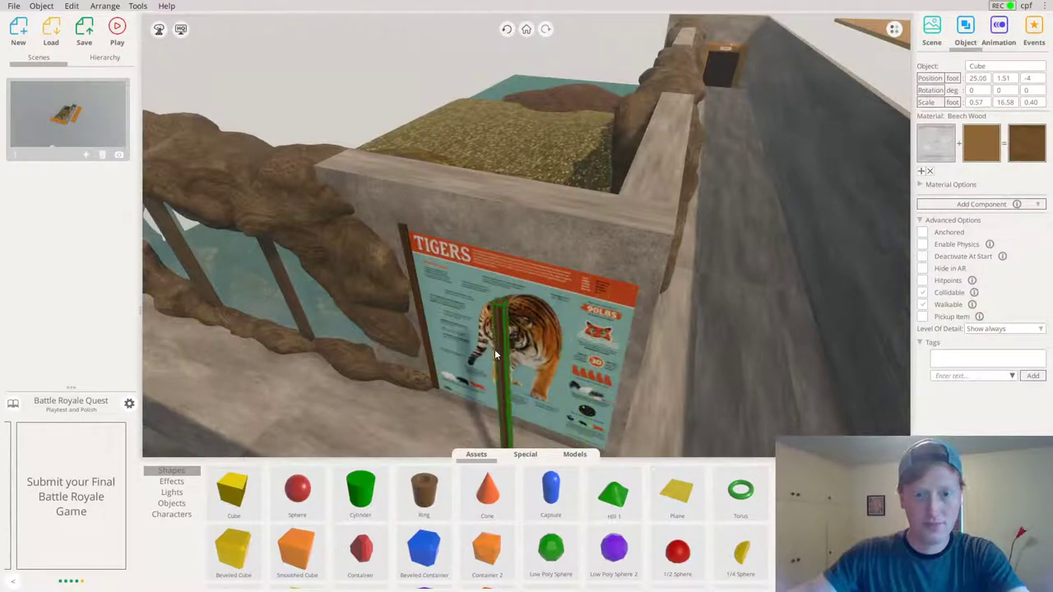
right_drag(518, 326, 485, 321)
key(ctrl+v)
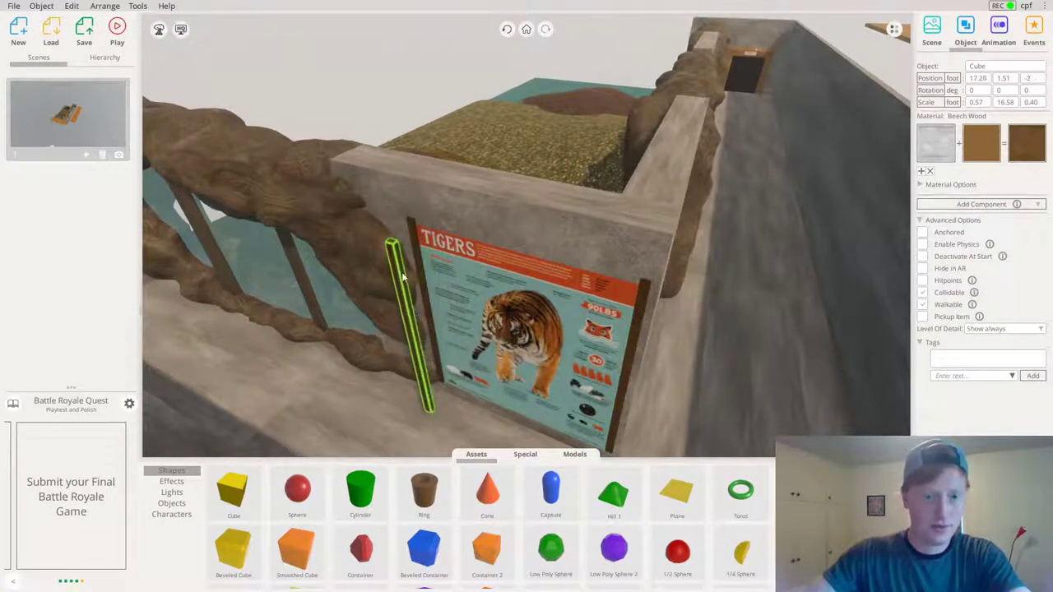
drag(422, 236, 339, 290)
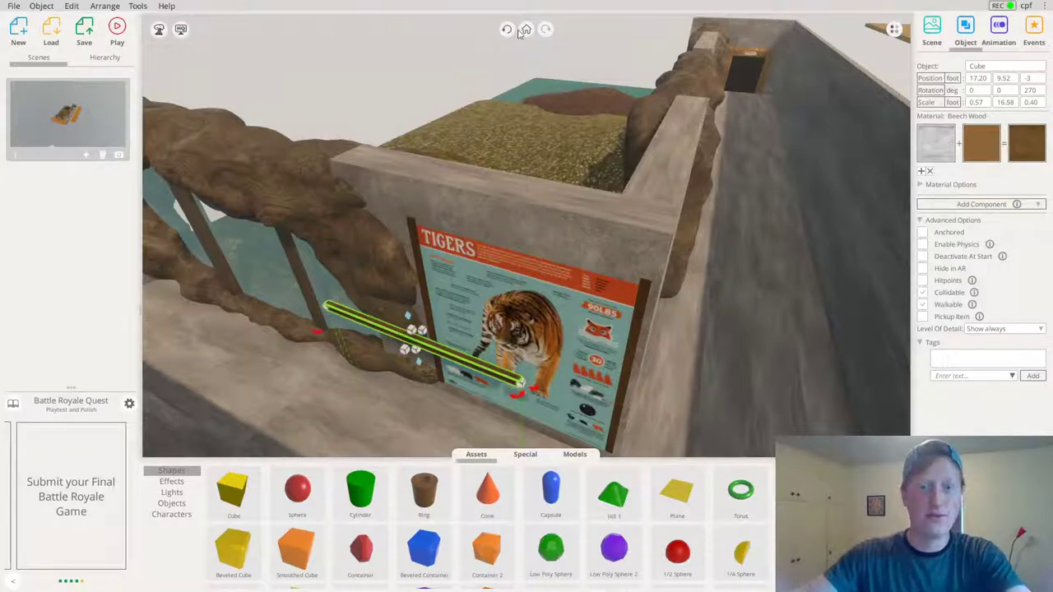
right_drag(384, 330, 488, 319)
drag(482, 323, 620, 310)
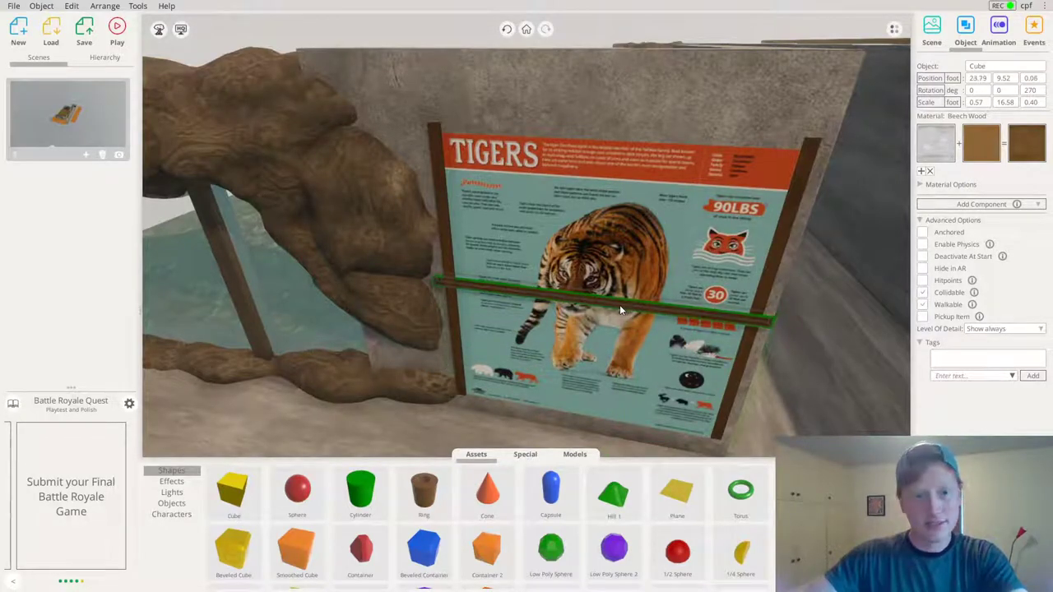
Move the horizontal strip to the poster's top edge and place a copy of it along the bottom edge
drag(589, 272, 622, 87)
right_drag(622, 86, 587, 284)
key(ctrl+v)
drag(536, 377, 559, 378)
right_drag(560, 366, 444, 357)
Pull the side of the cave window's rock group slightly away from the poster frame
click(404, 362)
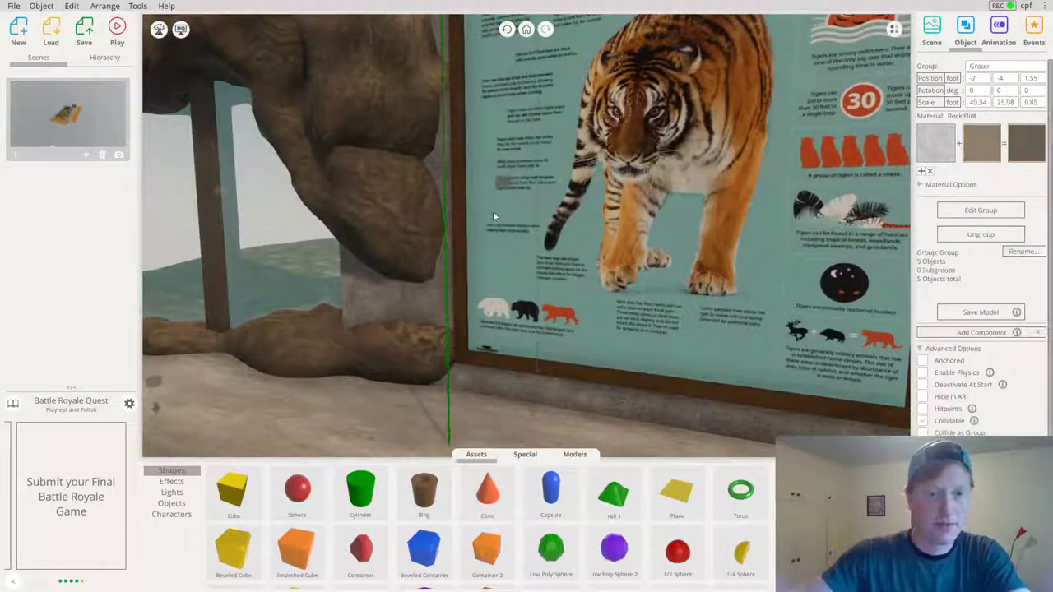
mouse_move(505, 188)
mouse_down()
mouse_move(475, 190)
mouse_move(493, 187)
mouse_up()
right_drag(493, 188, 538, 262)
click(409, 102)
scroll(608, 257, down, 4)
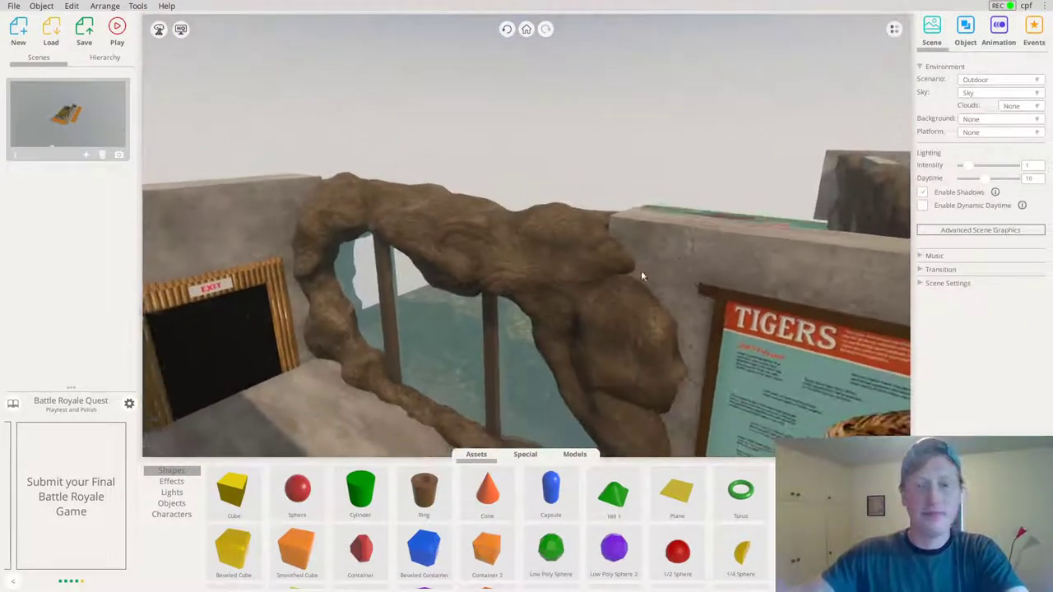
right_drag(662, 271, 697, 289)
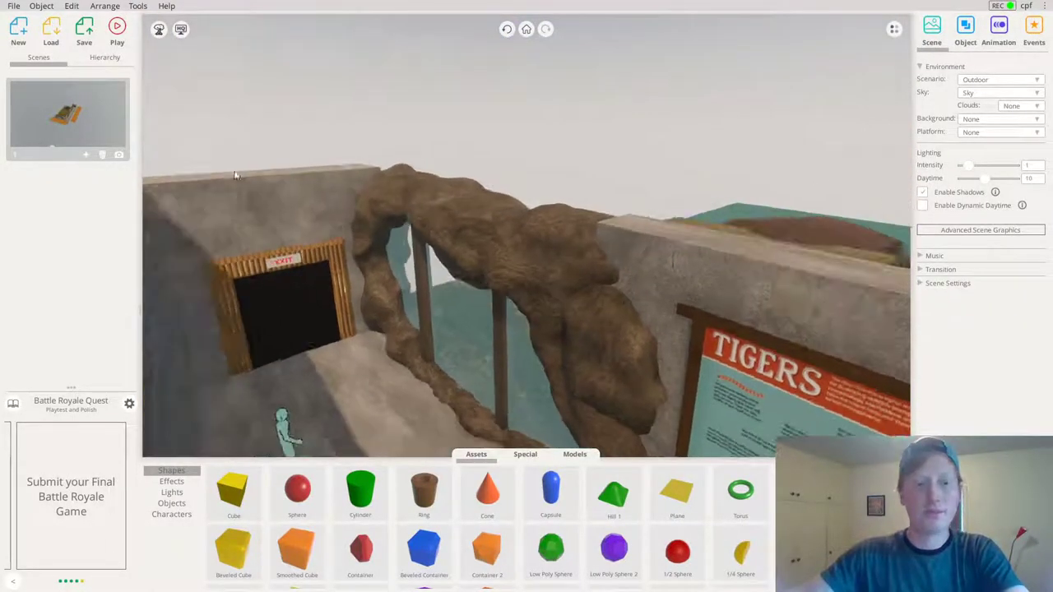
Examine the framed tiger poster and the neighbouring cave window from above
click(118, 34)
click(837, 383)
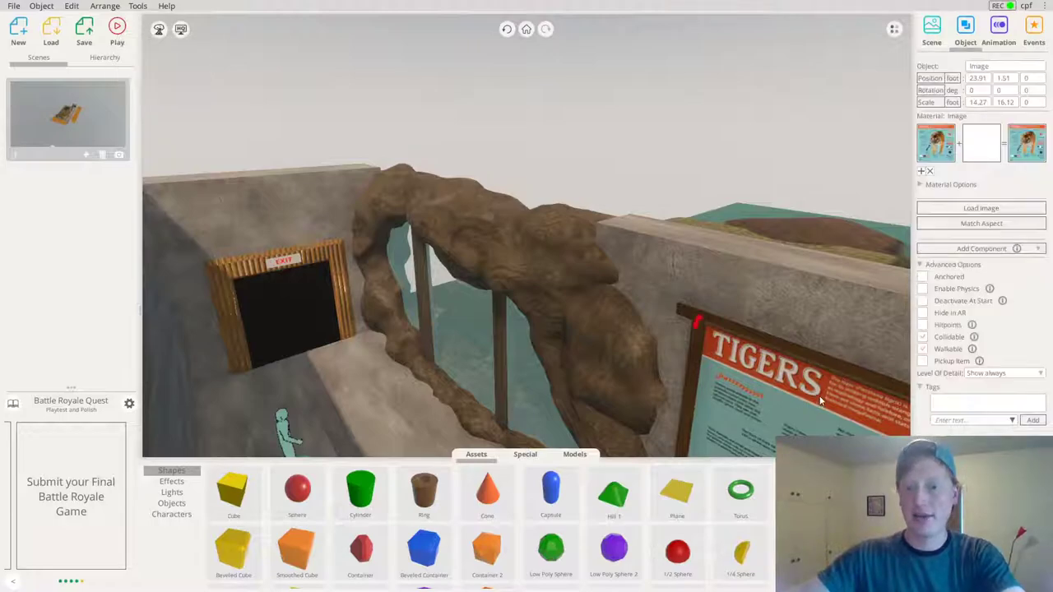
scroll(821, 399, down, 3)
right_drag(785, 374, 749, 375)
scroll(658, 233, down, 2)
right_drag(659, 232, 452, 311)
right_drag(697, 223, 767, 247)
click(322, 31)
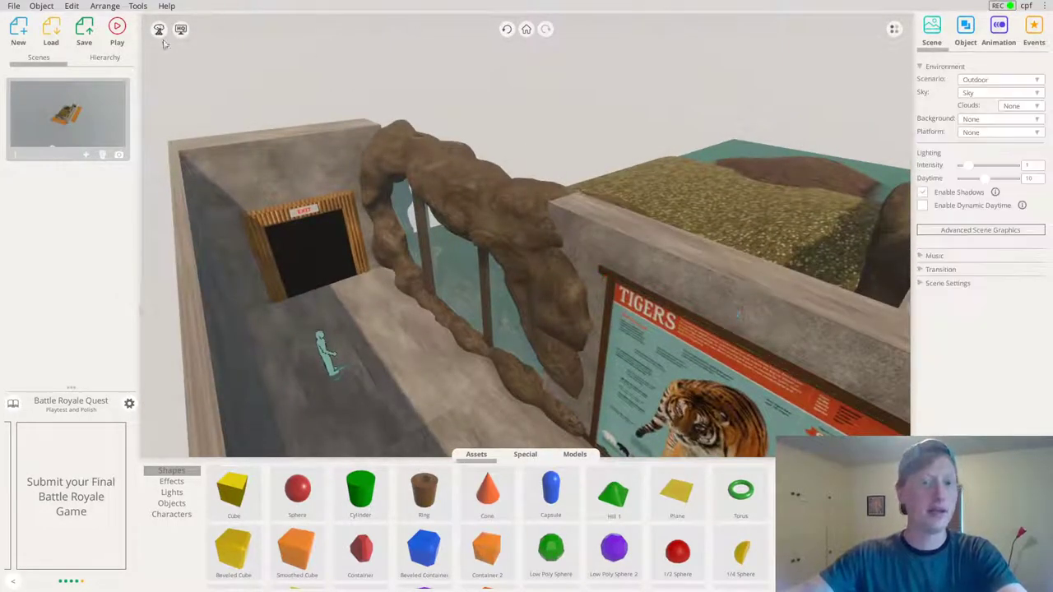
Play the scene and walk up to the framed tiger poster to check its edges and readability
click(118, 31)
click(144, 61)
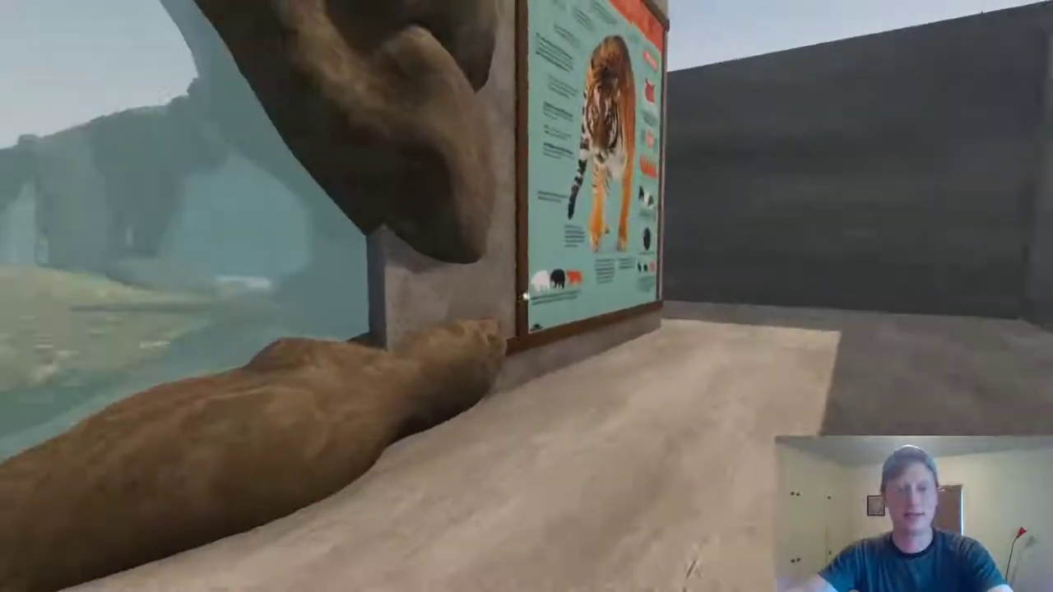
key(d)
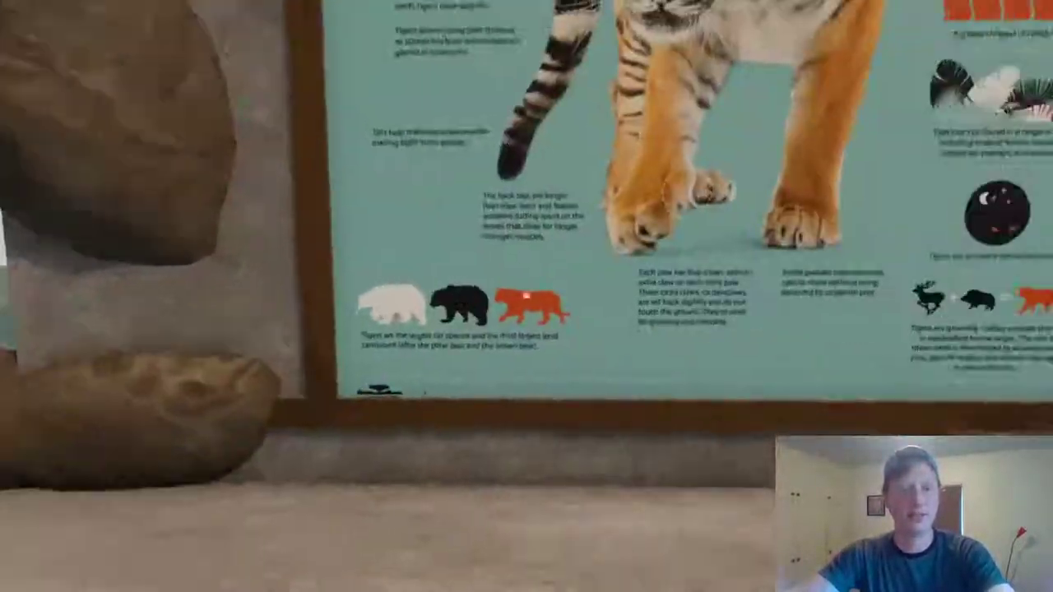
key(w)
key(a)
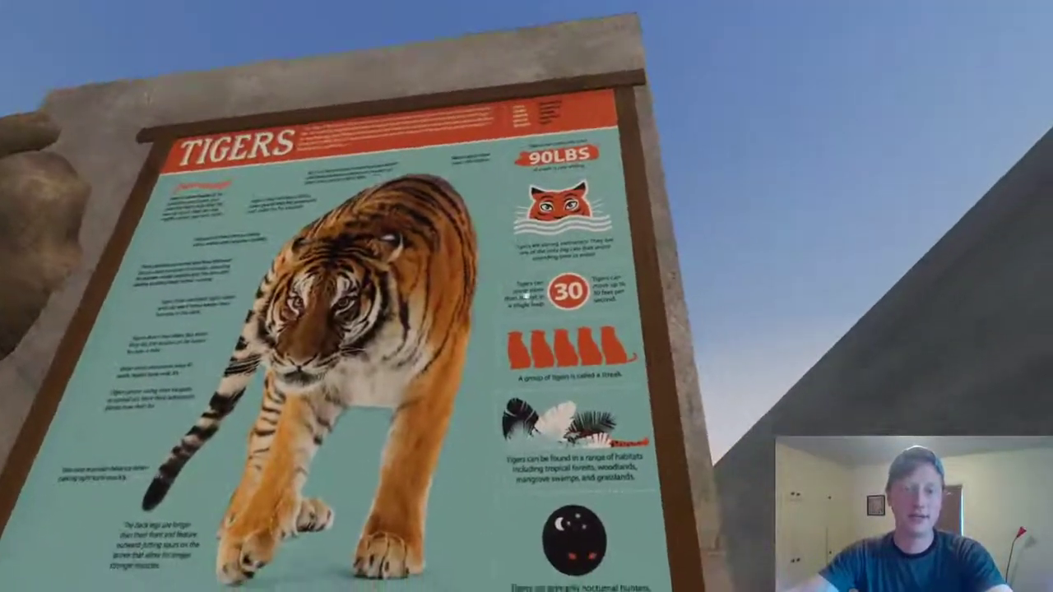
key(w)
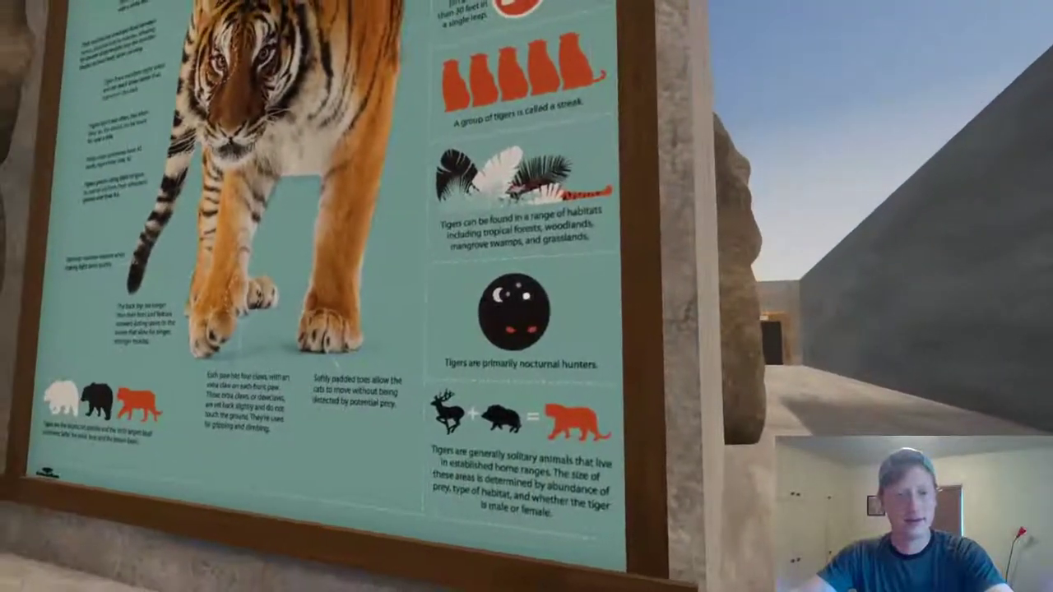
Walk along the corridor past the cave windows towards the EXIT doorway, looking around, and leave play mode
key(s)
key(d)
key(w)
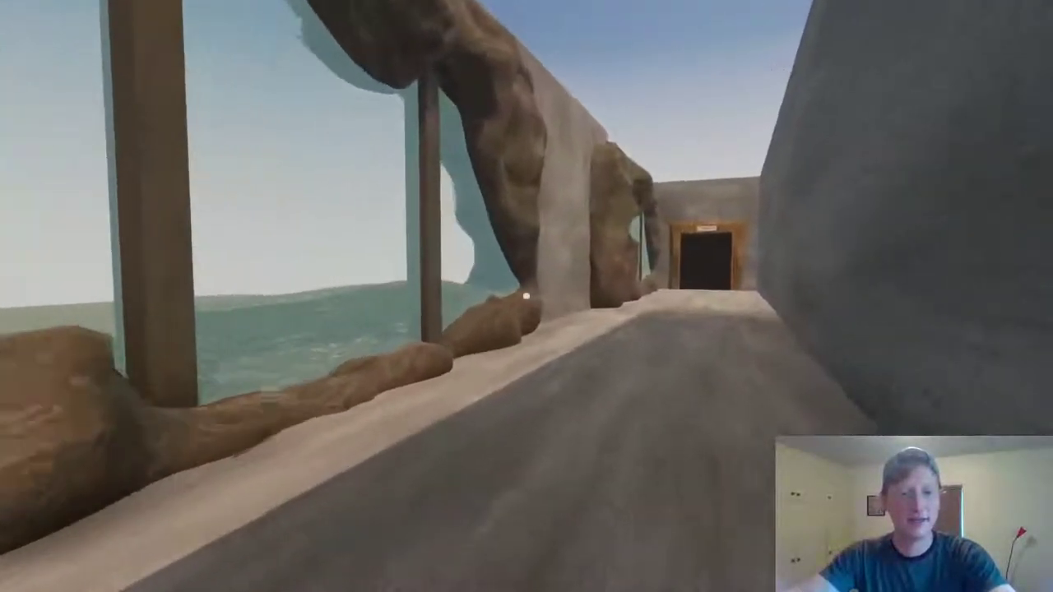
key(Left)
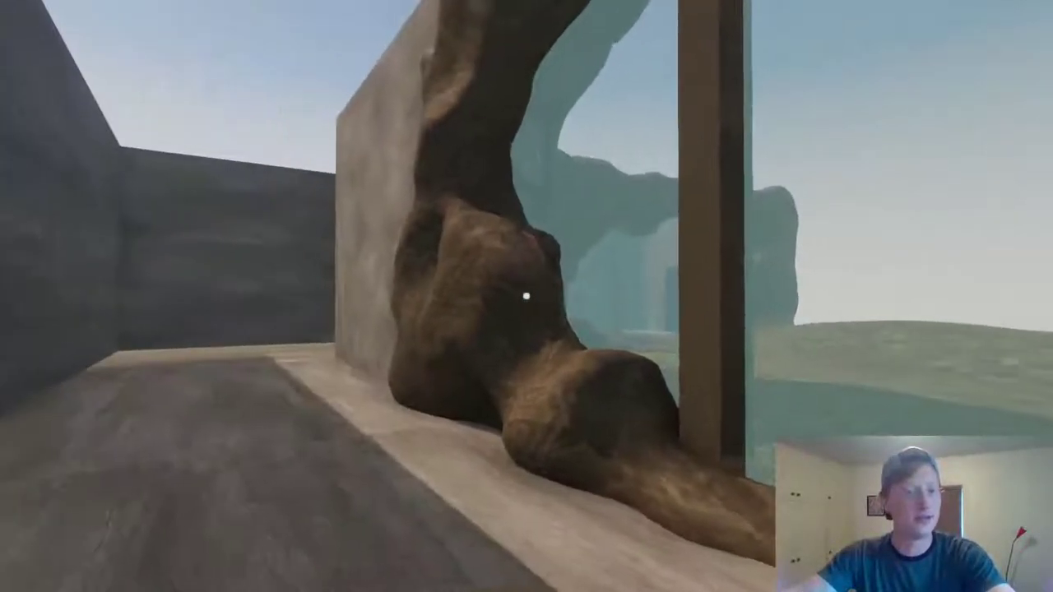
key(Right)
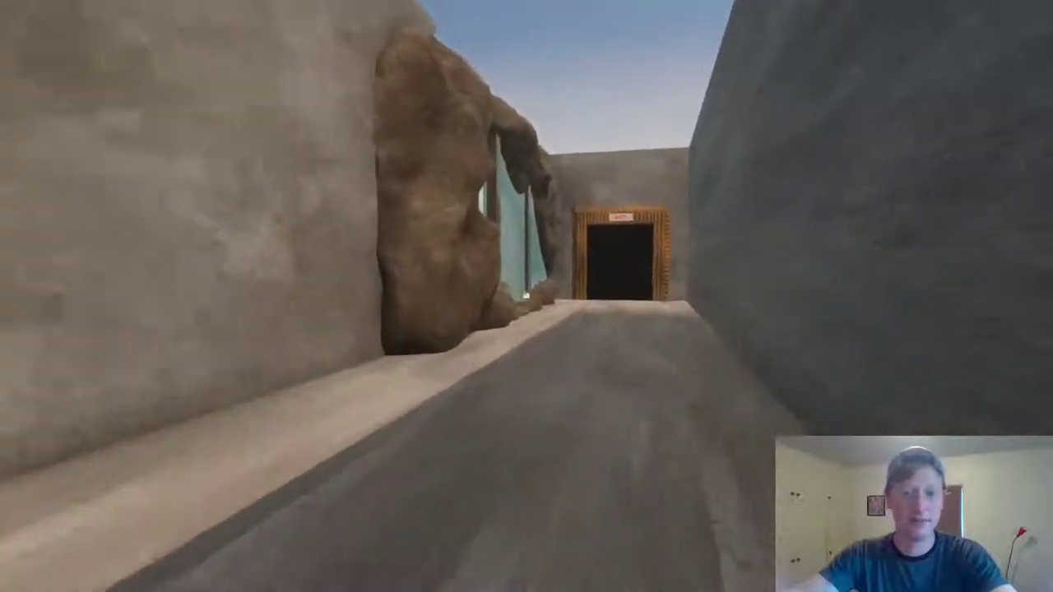
key(Left)
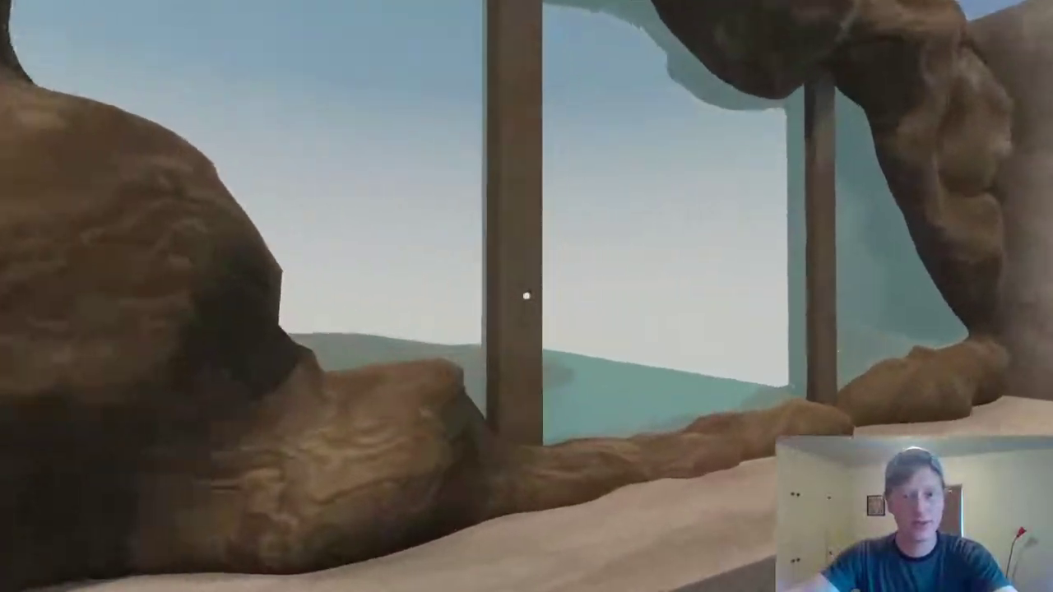
key(w)
key(Right)
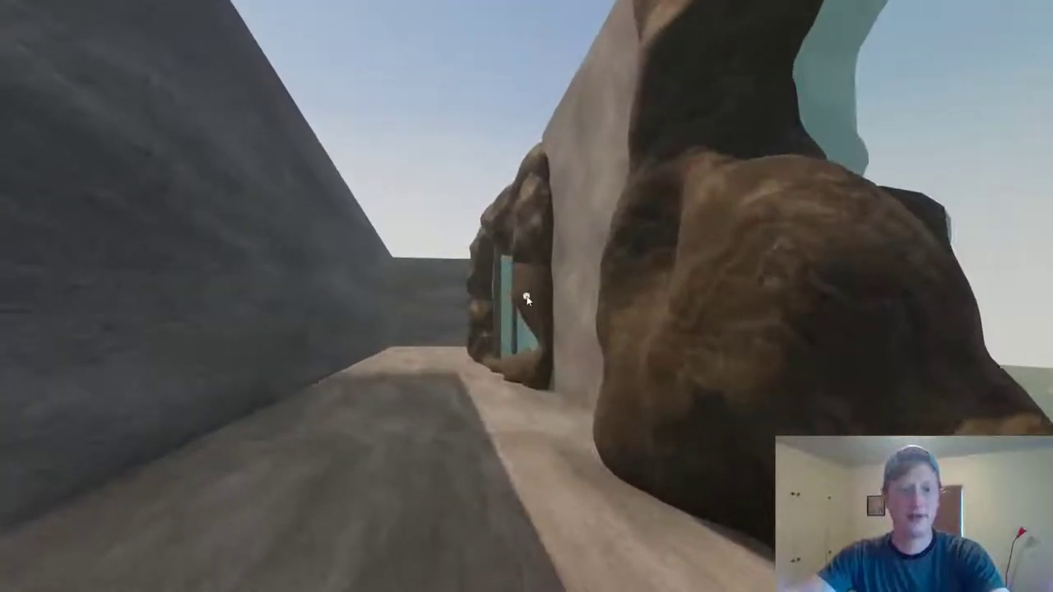
key(Escape)
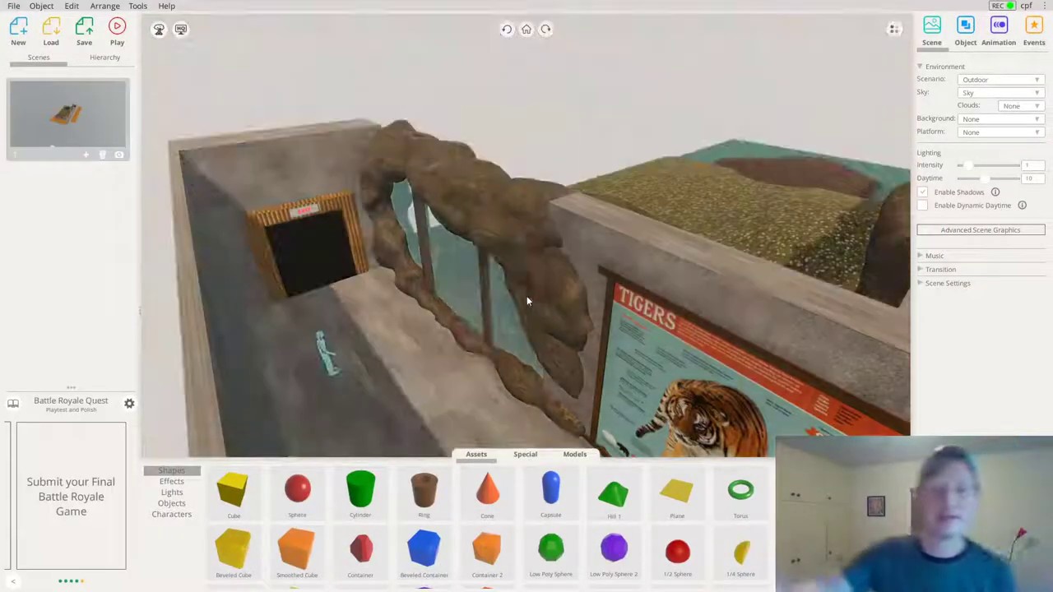
Look over the tiger exhibit's corridor, rock-framed windows, water, mud mound and grassy hills from several angles
scroll(693, 223, down, 4)
drag(694, 223, 4, 288)
drag(463, 240, 603, 189)
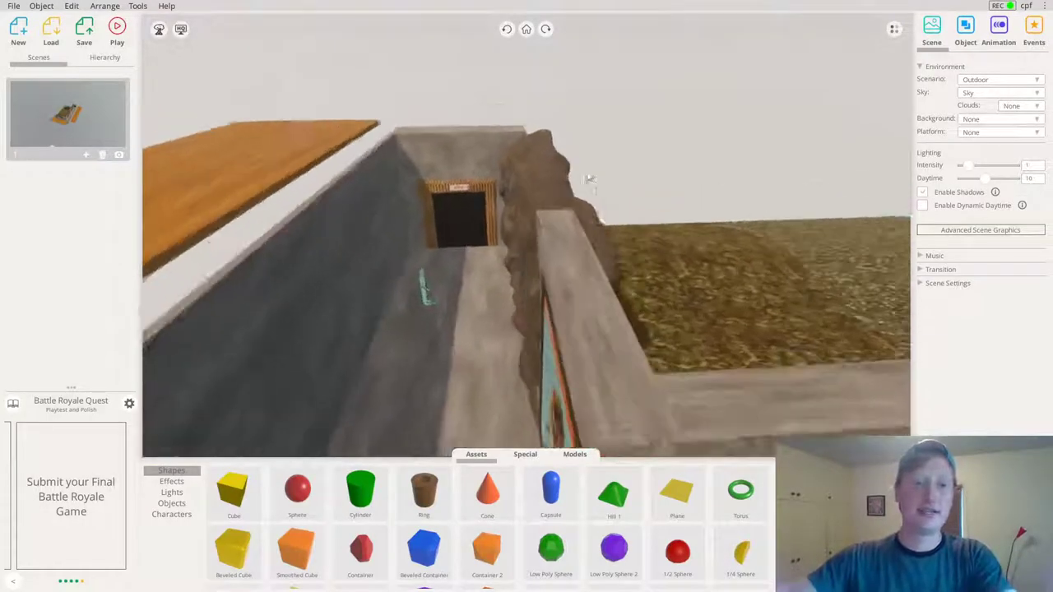
drag(761, 235, 713, 428)
drag(569, 223, 435, 462)
scroll(538, 244, up, 2)
drag(538, 244, 2, 245)
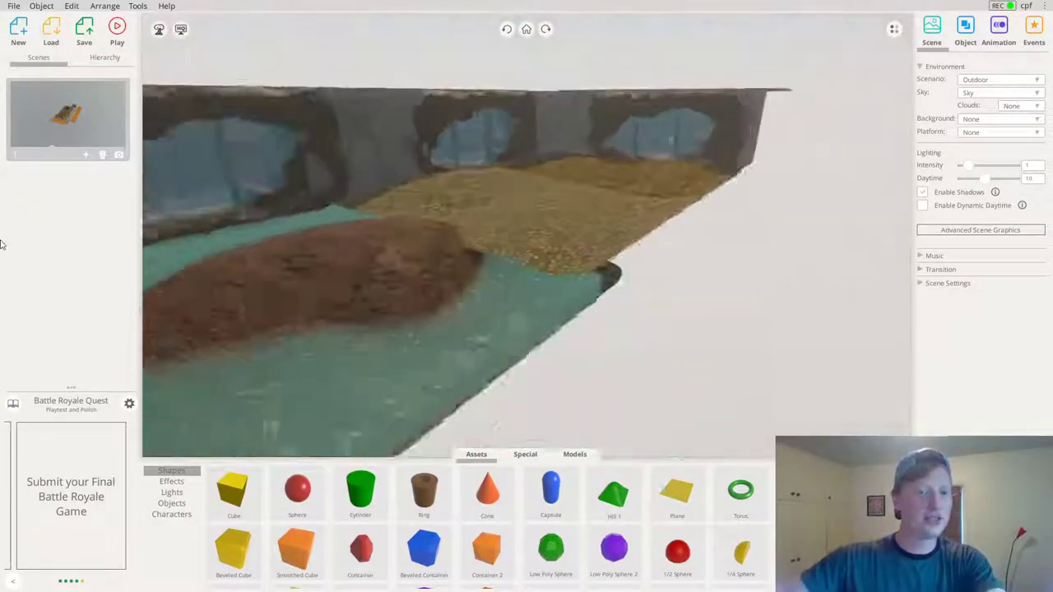
drag(825, 242, 532, 200)
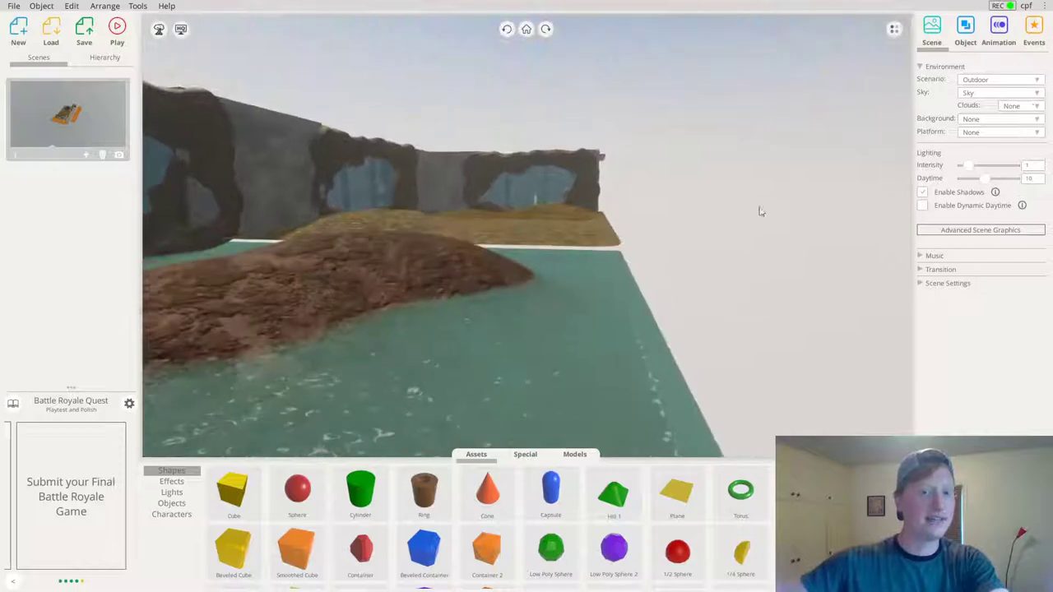
drag(543, 259, 478, 338)
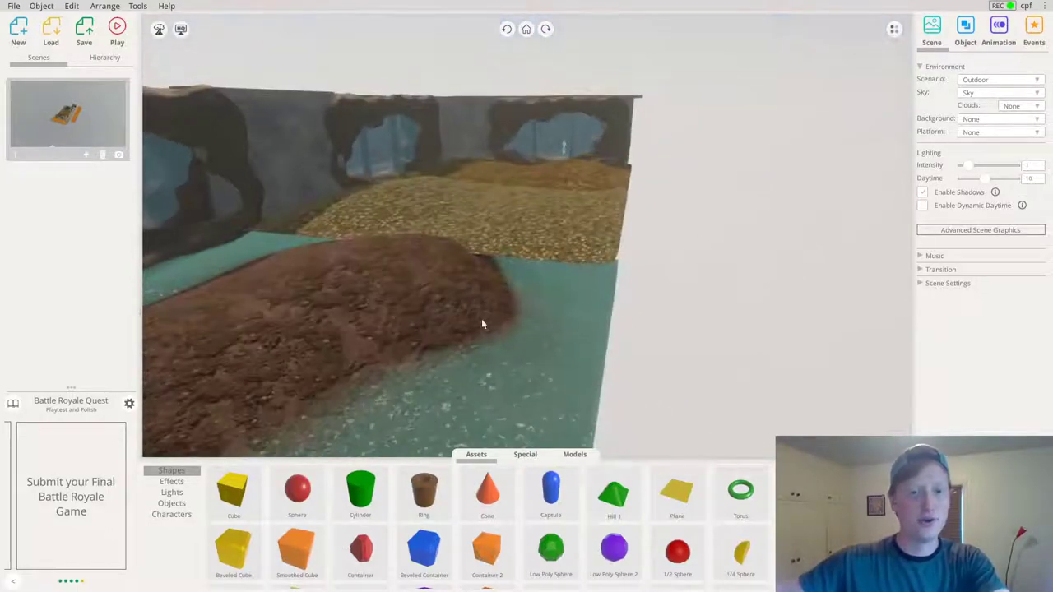
click(571, 236)
click(342, 228)
drag(589, 230, 620, 301)
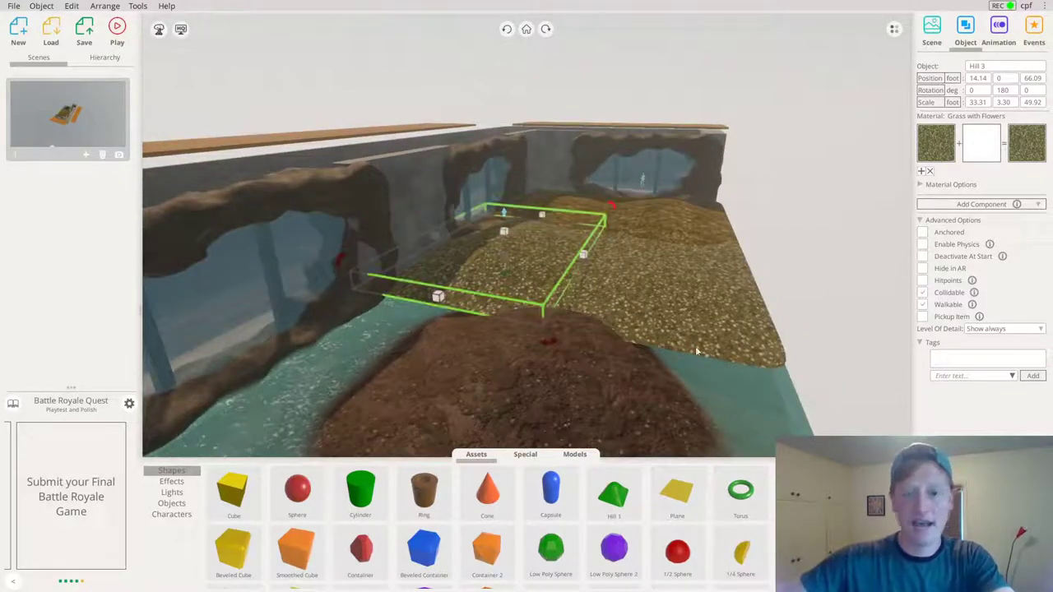
click(862, 288)
Browse the model and asset libraries and open the Objects category of the built-in assets
click(574, 454)
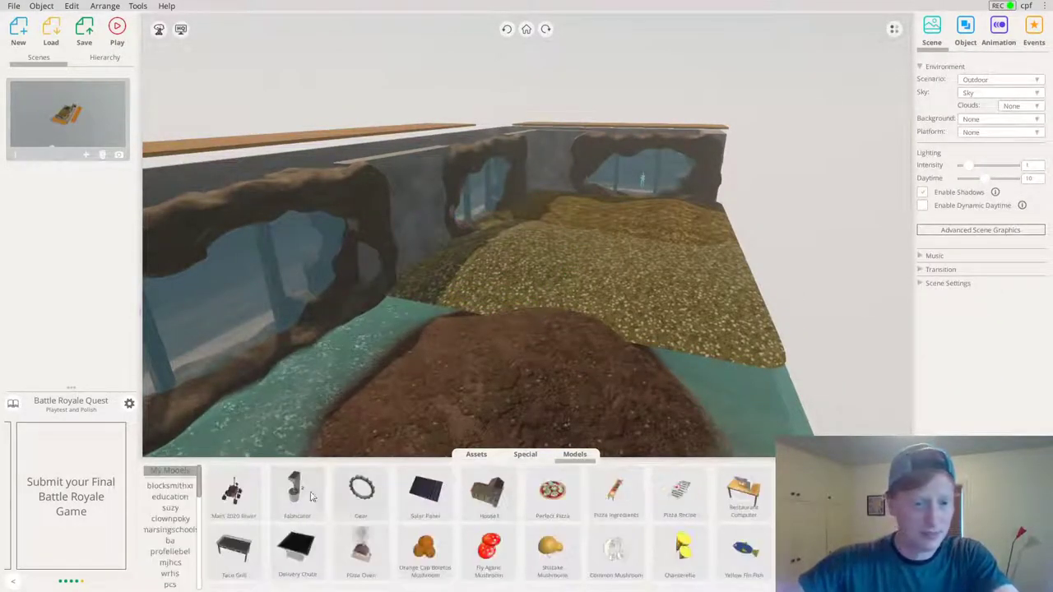
click(526, 455)
click(476, 454)
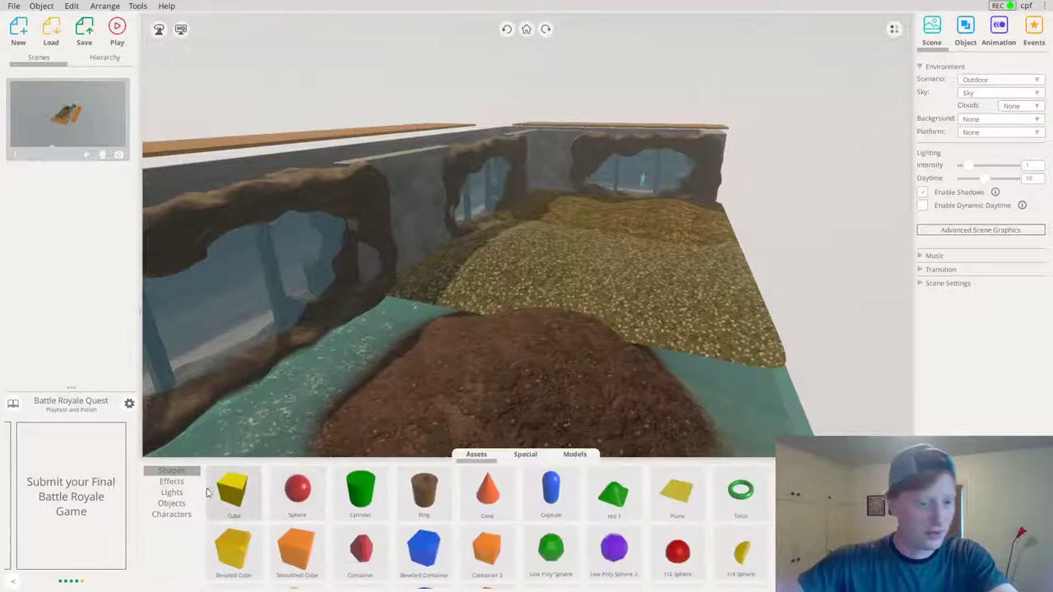
click(171, 481)
click(173, 504)
Select the enclosure's ground pieces together and widen them outward beyond the end of the far window wall
drag(520, 308, 615, 430)
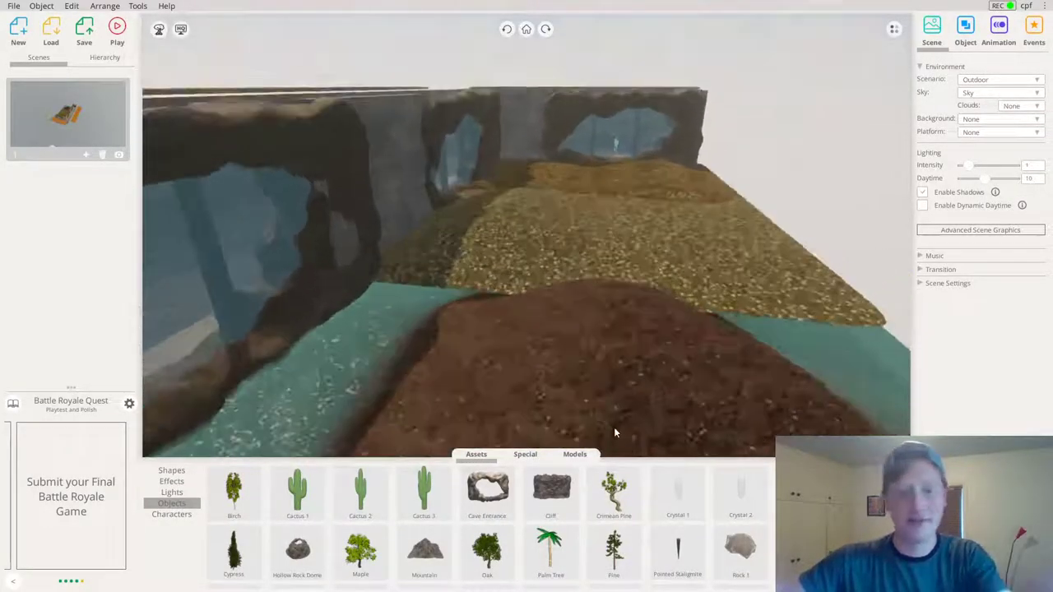
drag(581, 313, 589, 313)
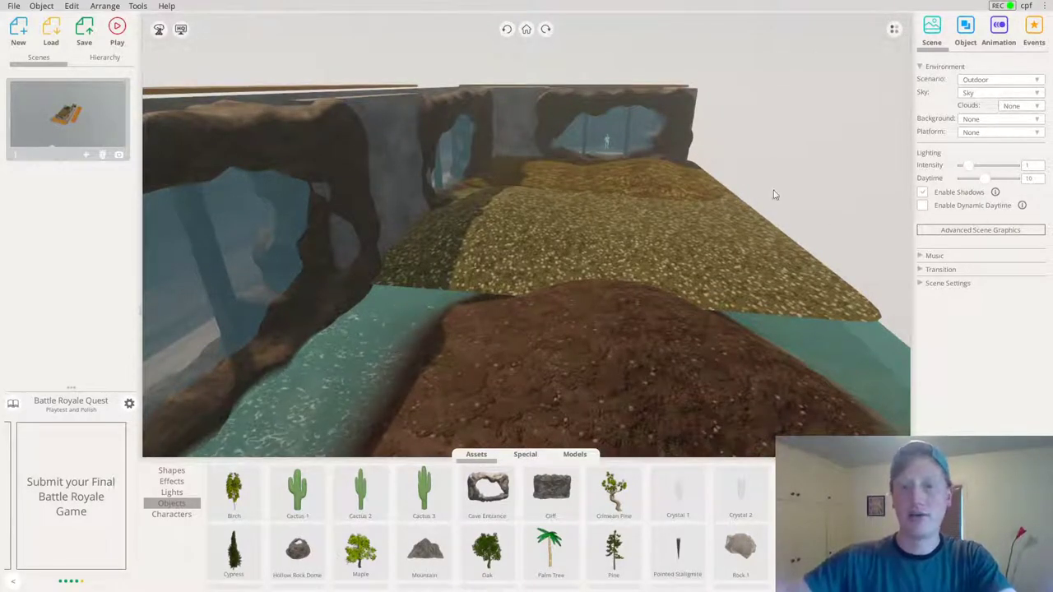
scroll(604, 190, down, 8)
drag(665, 227, 710, 264)
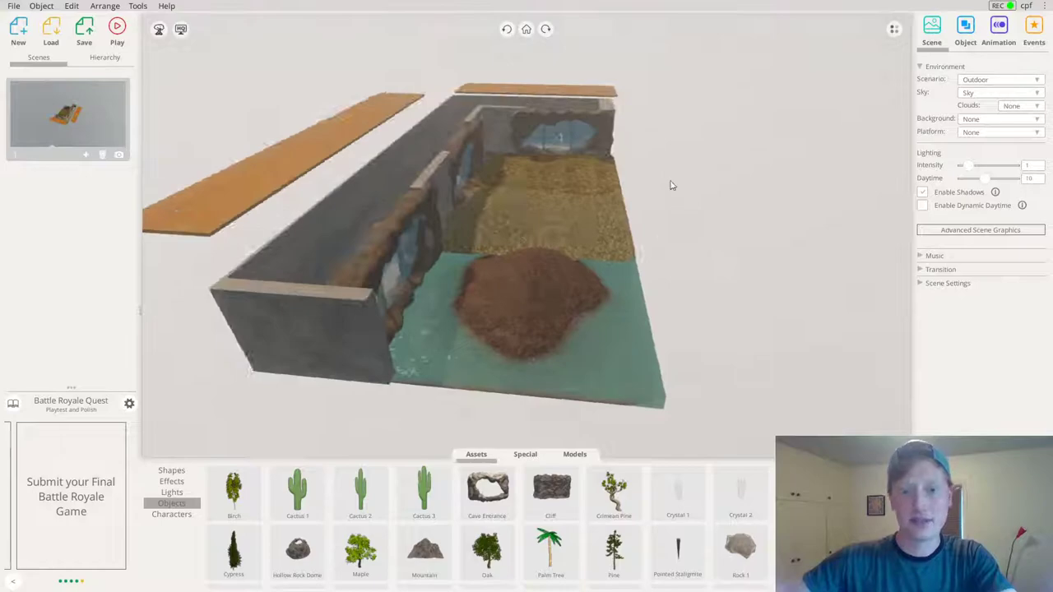
mouse_move(481, 352)
shift+mouse_down()
mouse_move(491, 414)
mouse_move(600, 425)
shift+mouse_up()
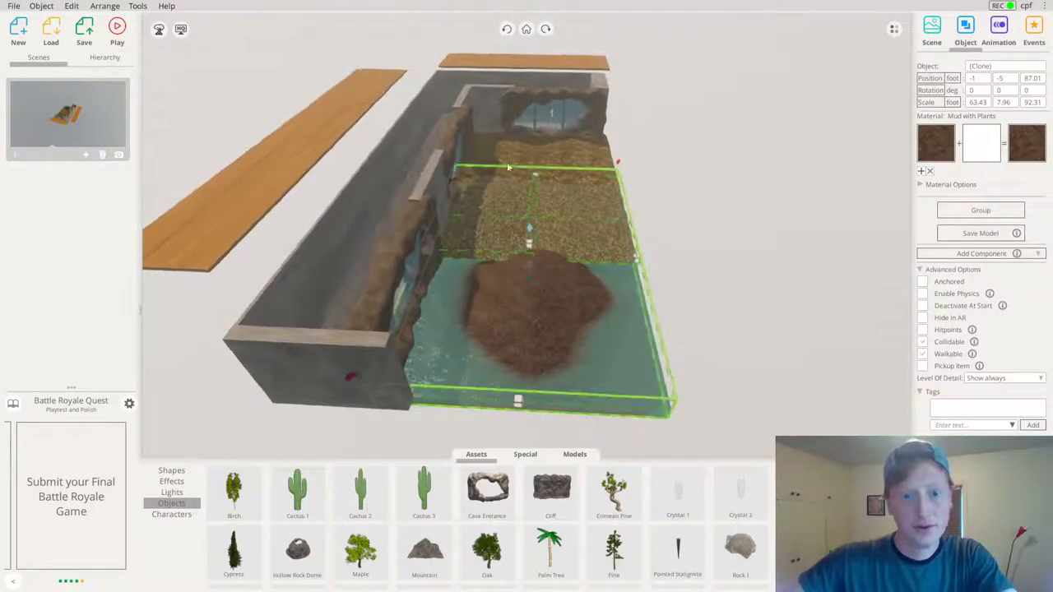
drag(625, 217, 781, 157)
click(729, 163)
scroll(669, 172, up, 5)
mouse_move(670, 173)
mouse_down()
mouse_move(727, 146)
mouse_move(662, 175)
mouse_up()
right_drag(525, 121, 584, 153)
drag(506, 287, 527, 265)
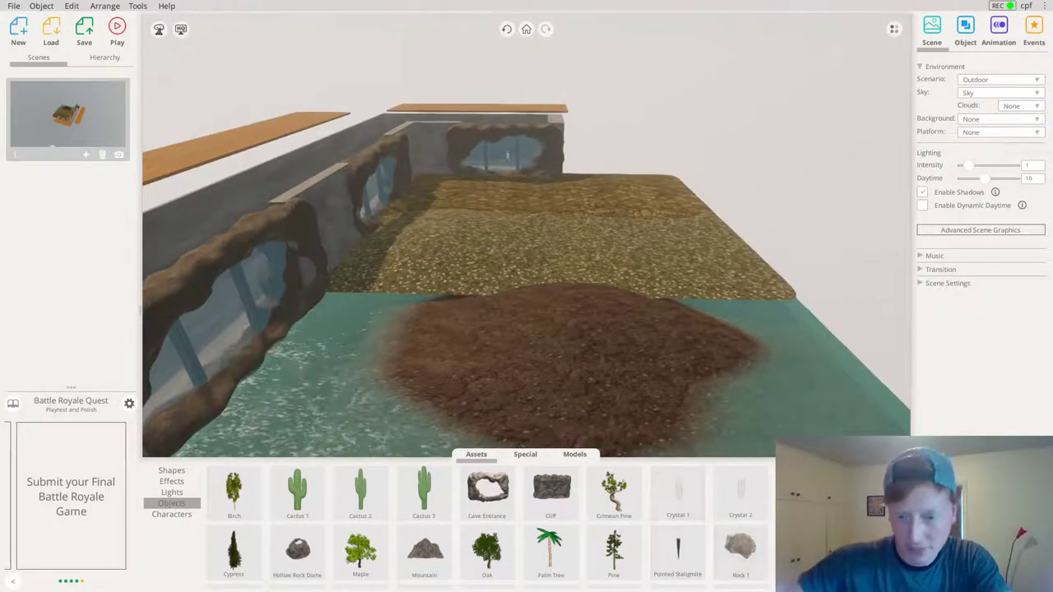
Place a Rock 2 at the window-side edge between grass and water, sized about 45.63 × 16.28 × 12.47 ft
drag(803, 550, 370, 316)
right_drag(369, 288, 360, 216)
drag(360, 216, 513, 314)
right_drag(663, 304, 593, 309)
Duplicate the rock to the open side of the grass edge, lowering it to 12.93 ft and adjusting its length to about 47 ft
key(ctrl+d)
drag(255, 333, 656, 413)
right_drag(656, 411, 566, 352)
drag(537, 279, 539, 296)
right_drag(426, 385, 533, 411)
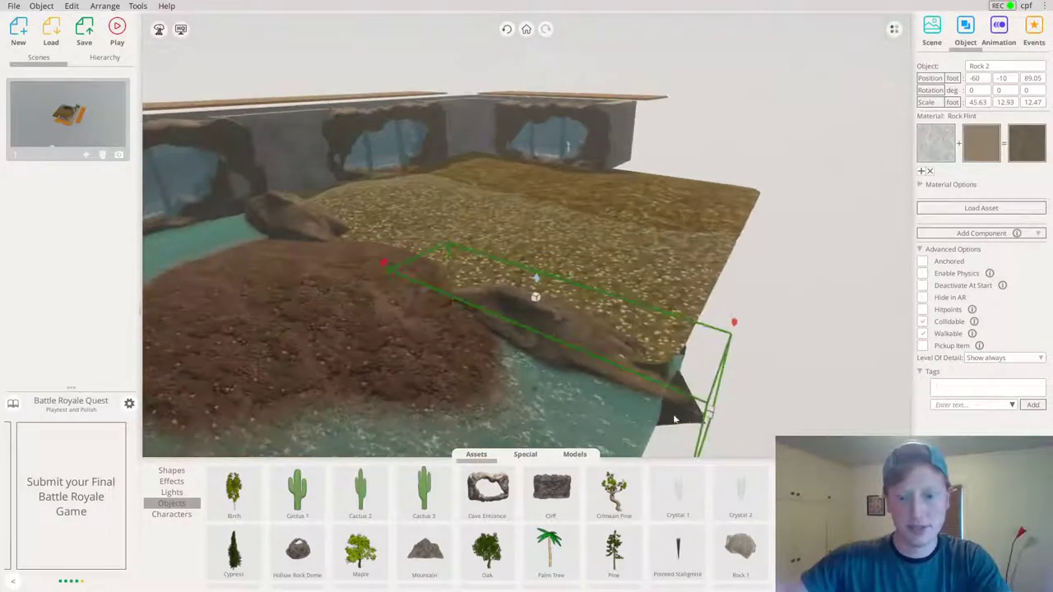
drag(712, 418, 607, 343)
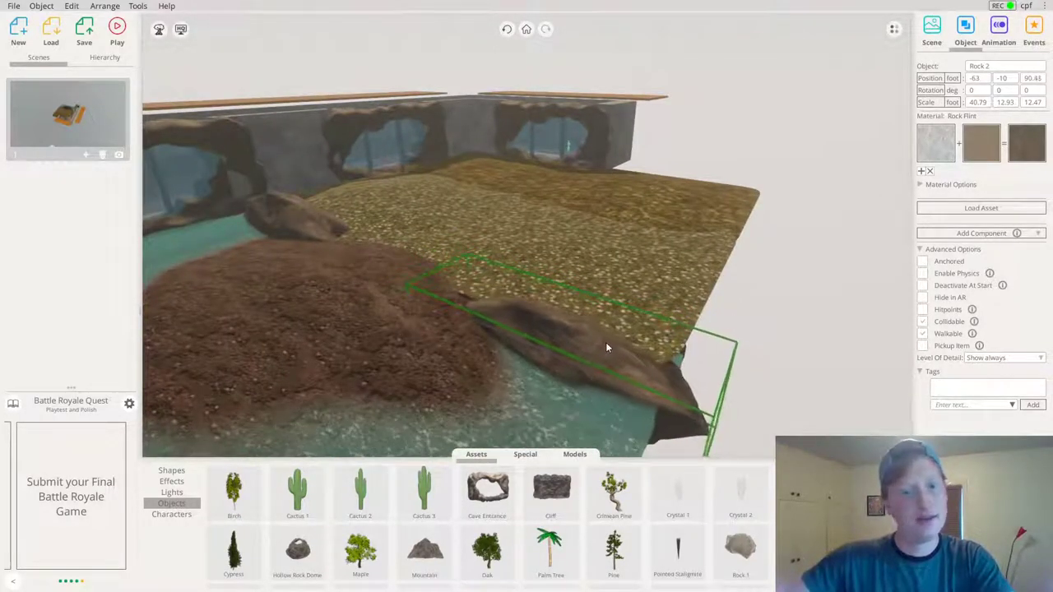
drag(433, 293, 419, 287)
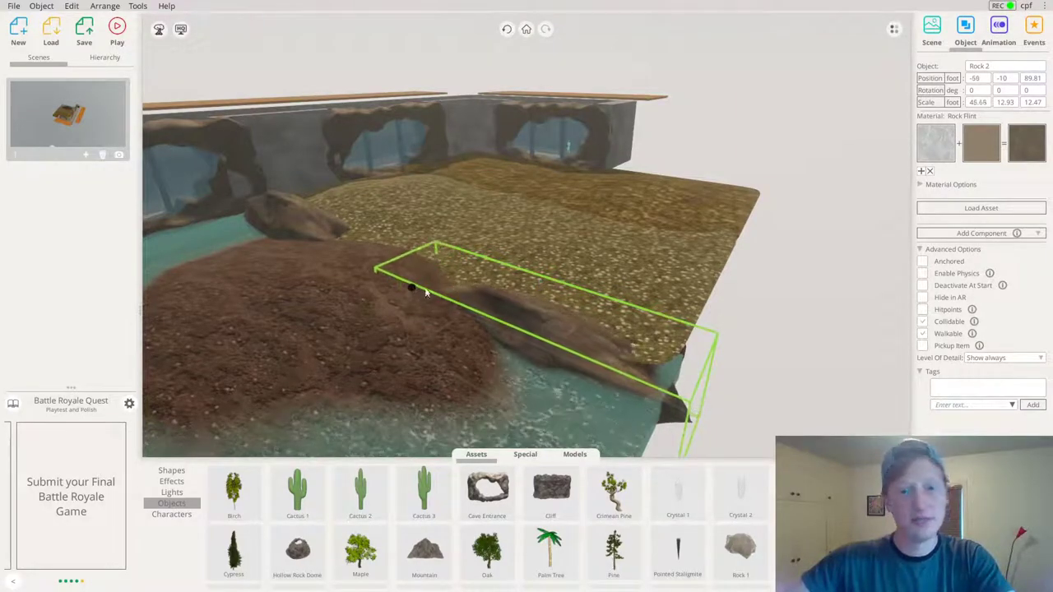
right_drag(500, 235, 507, 193)
click(711, 144)
right_drag(710, 144, 729, 149)
click(377, 266)
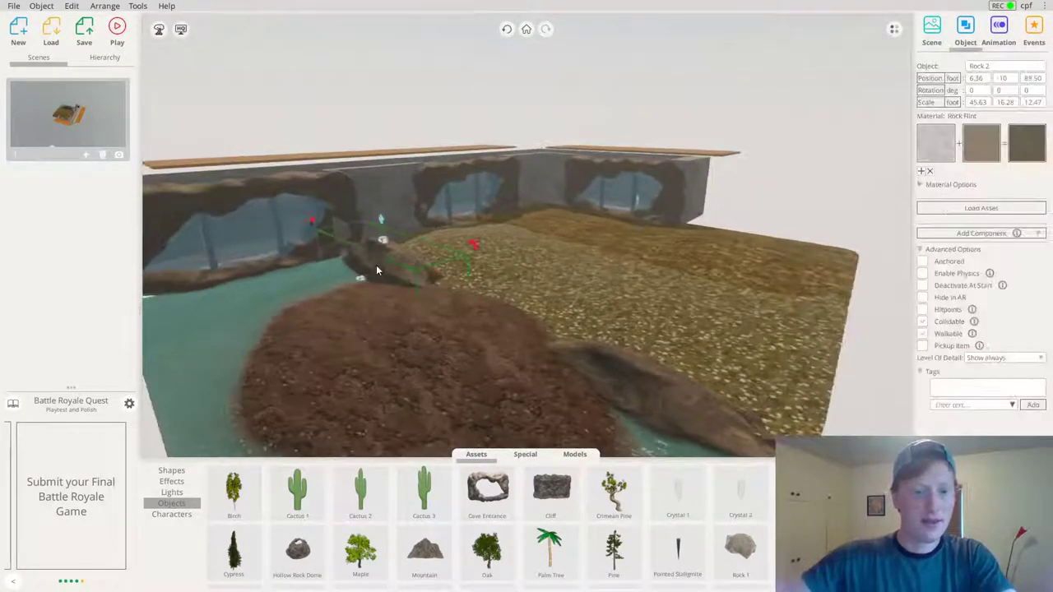
click(785, 175)
Place a Stone Arch between the two rocks at the edge of the mud mound
drag(785, 176, 813, 362)
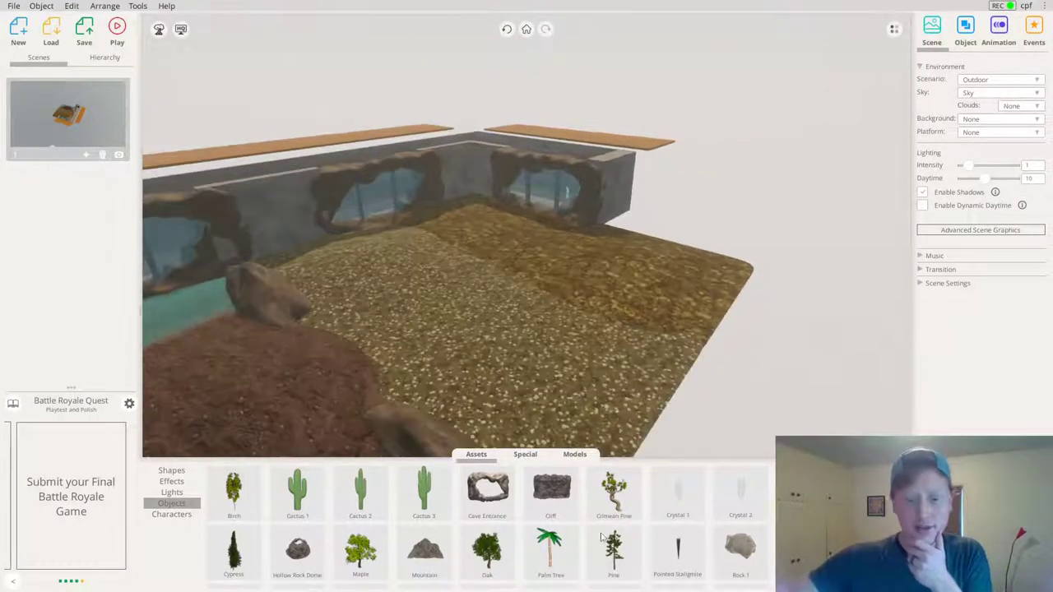
scroll(477, 535, down, 1)
scroll(495, 528, up, 3)
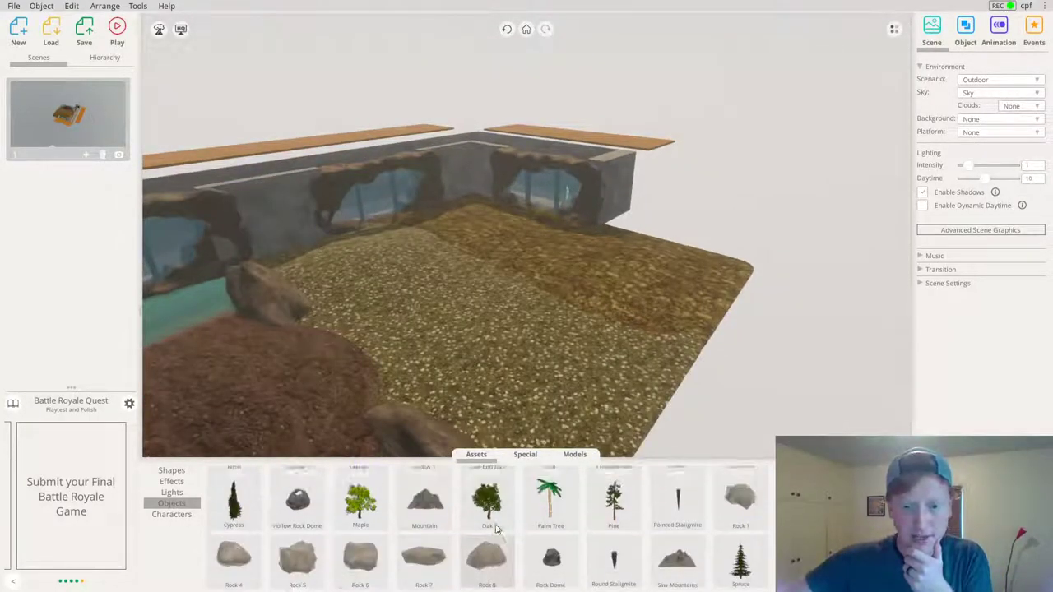
scroll(494, 529, down, 4)
scroll(484, 530, up, 1)
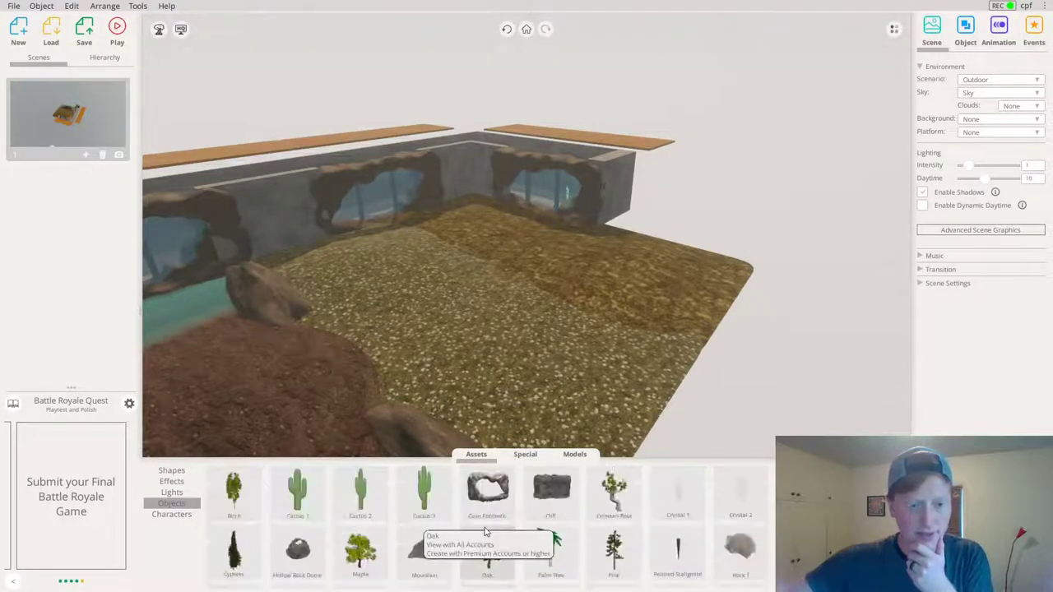
scroll(395, 528, down, 1)
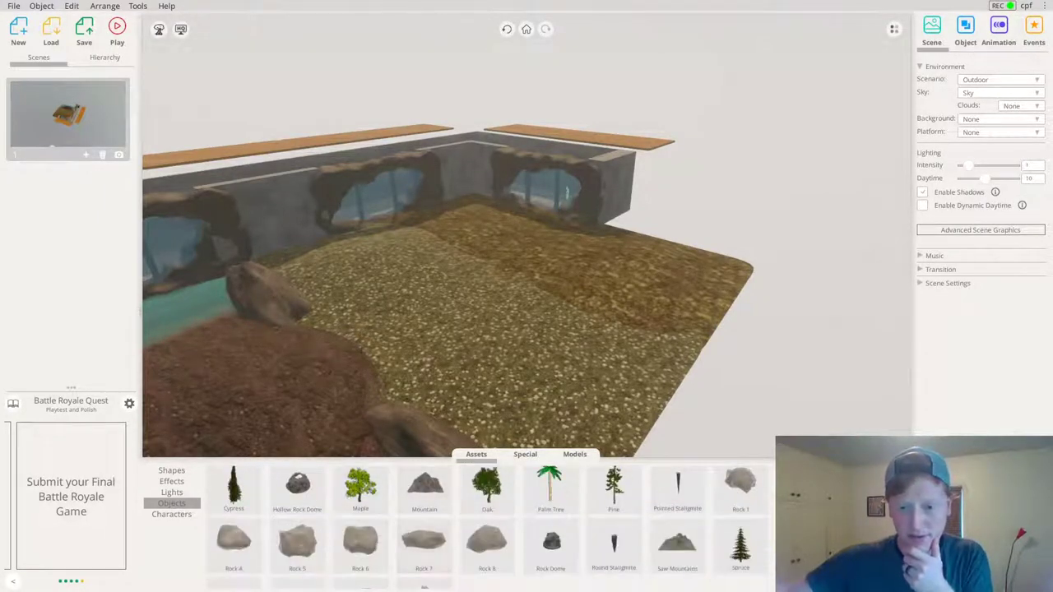
drag(749, 531, 368, 344)
scroll(428, 335, down, 3)
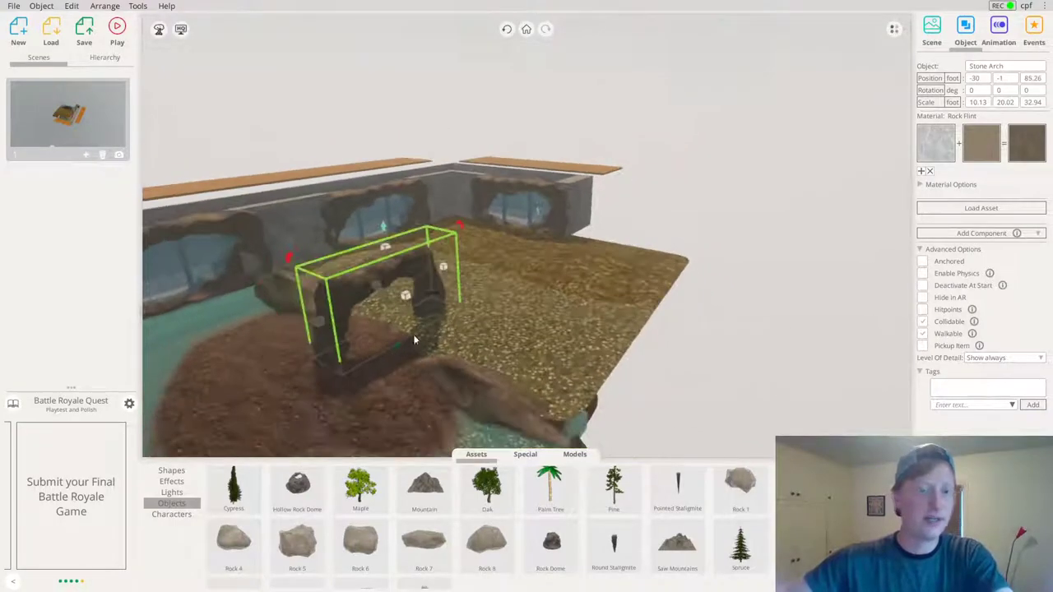
Rotate the stone arch to 85° and enlarge it to about 13.84 × 21.43 × 51.55 ft to span between the rocks
drag(450, 295, 625, 157)
scroll(461, 369, up, 4)
mouse_move(585, 298)
right_down()
mouse_move(615, 316)
mouse_move(586, 305)
right_up()
drag(585, 305, 563, 311)
drag(695, 296, 766, 308)
drag(543, 239, 569, 66)
drag(536, 179, 537, 189)
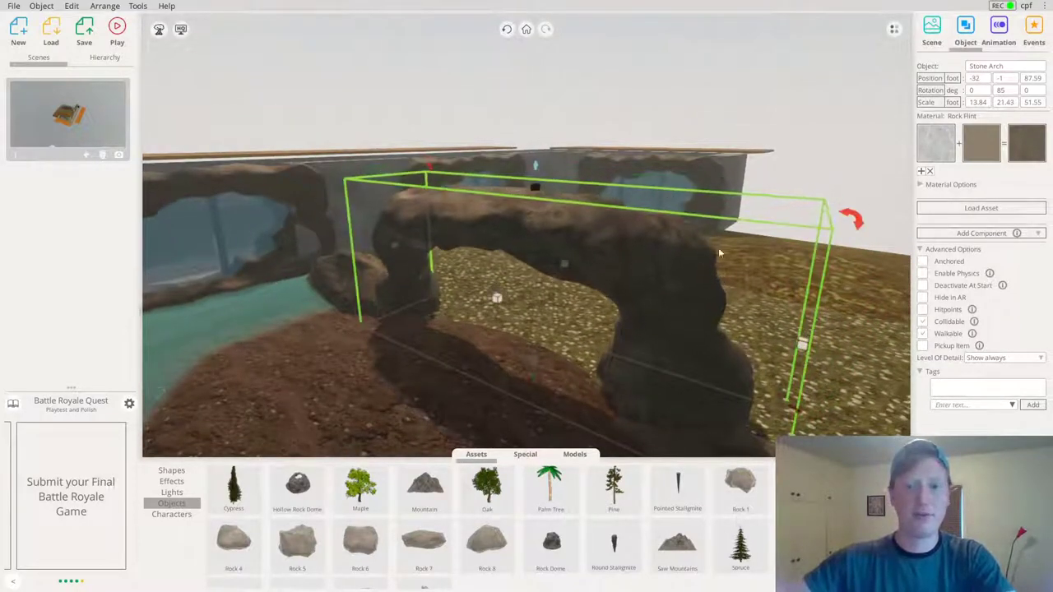
Try to increase the height of the grass hill together with the two rocks flanking the arch, and undo it
right_drag(741, 269, 733, 362)
shift+click(308, 277)
click(757, 396)
click(327, 242)
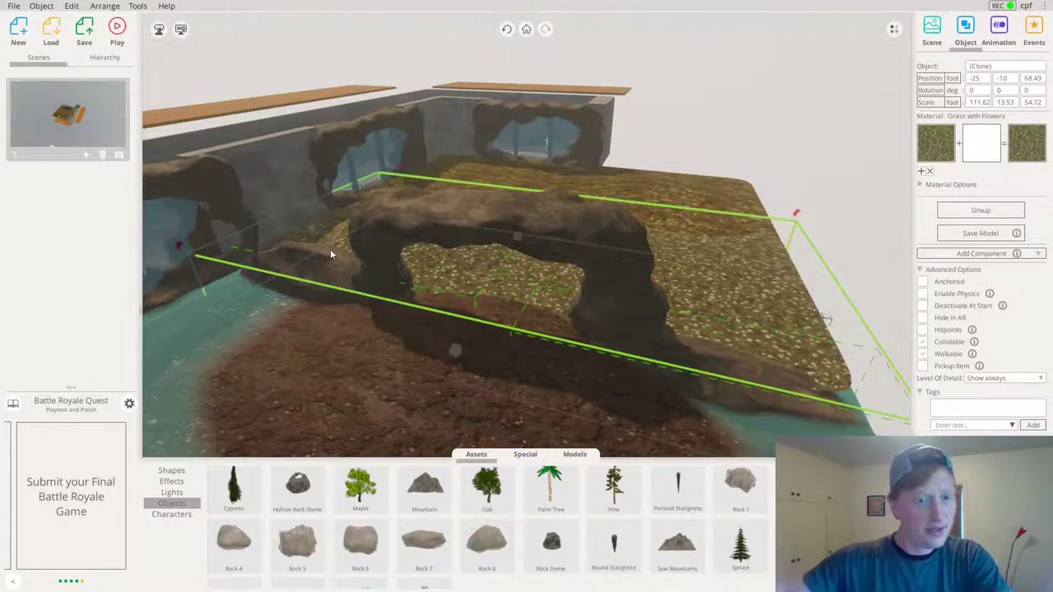
drag(520, 236, 518, 213)
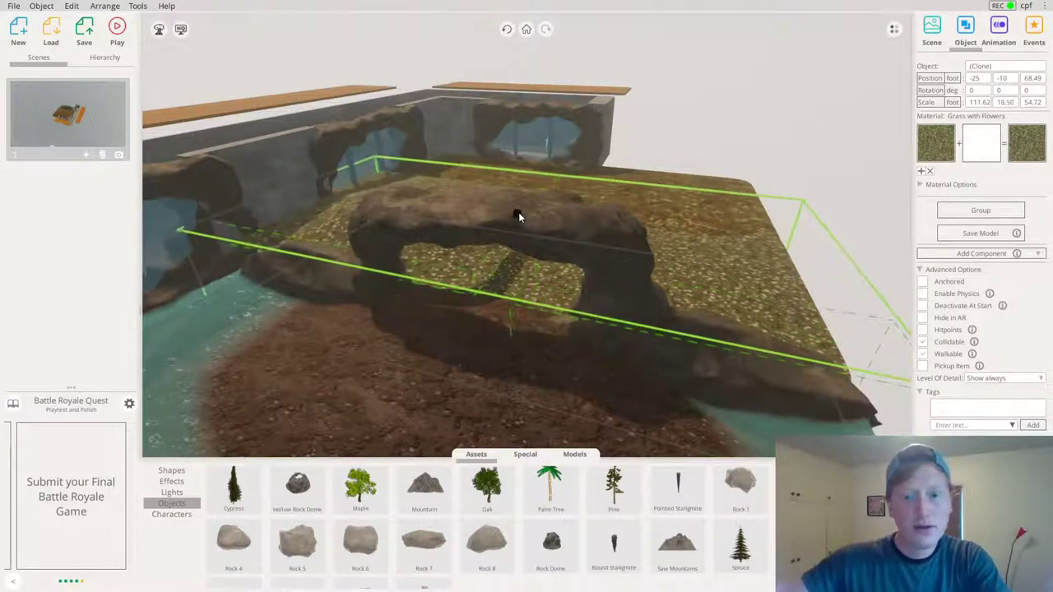
key(ctrl+z)
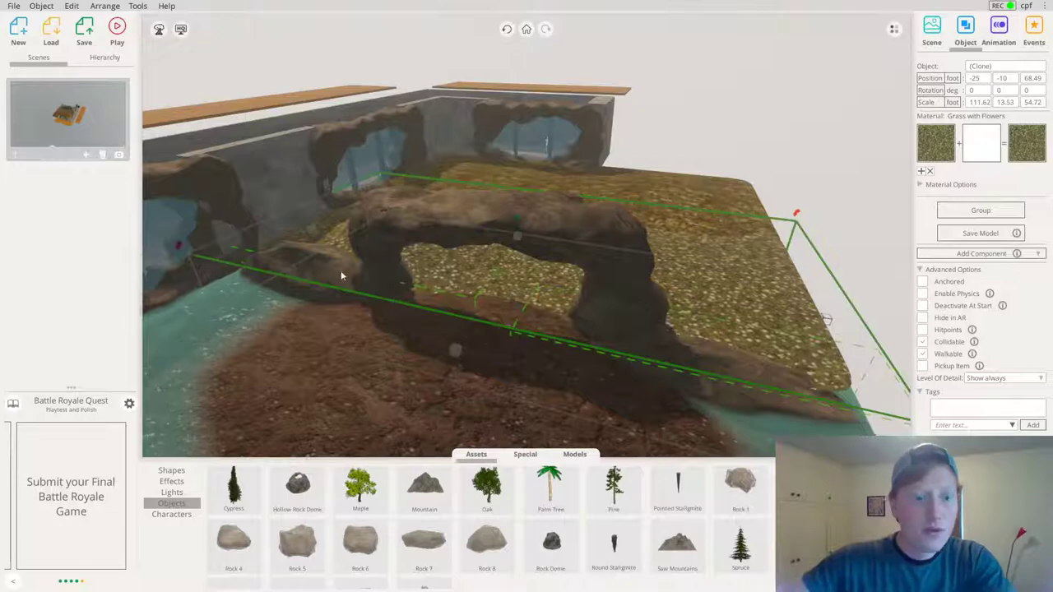
Keep only the two rocks flanking the arch selected and raise their combined height to about 29.3 ft
click(747, 383)
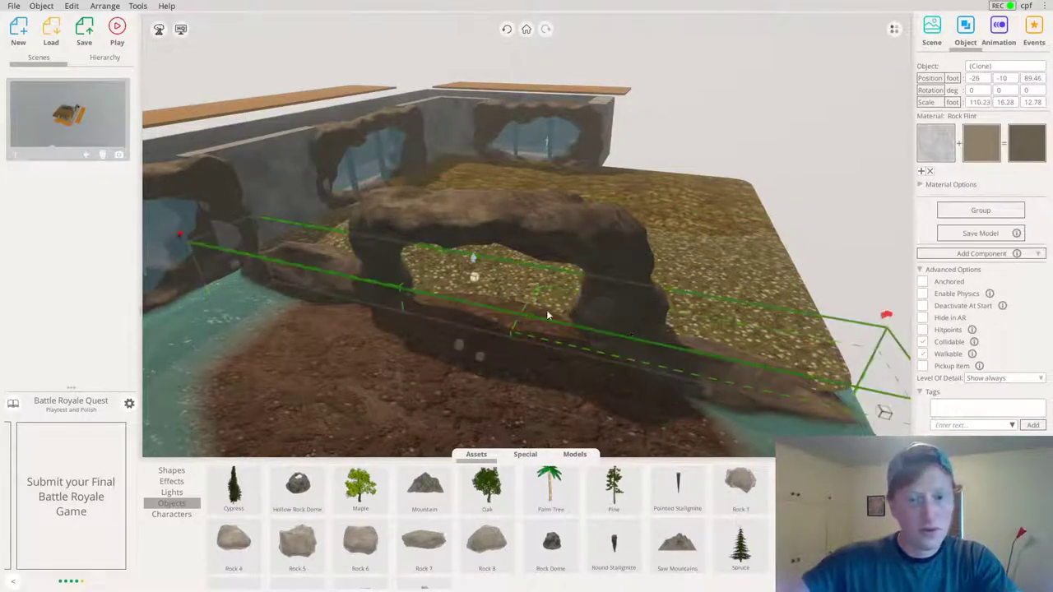
drag(483, 278, 501, 197)
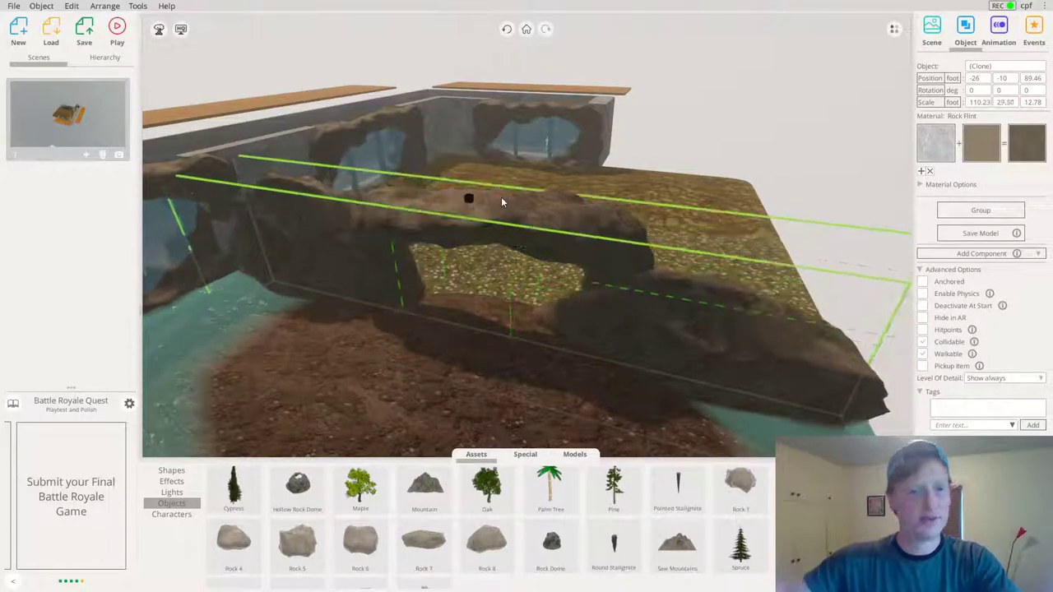
right_drag(488, 266, 1051, 173)
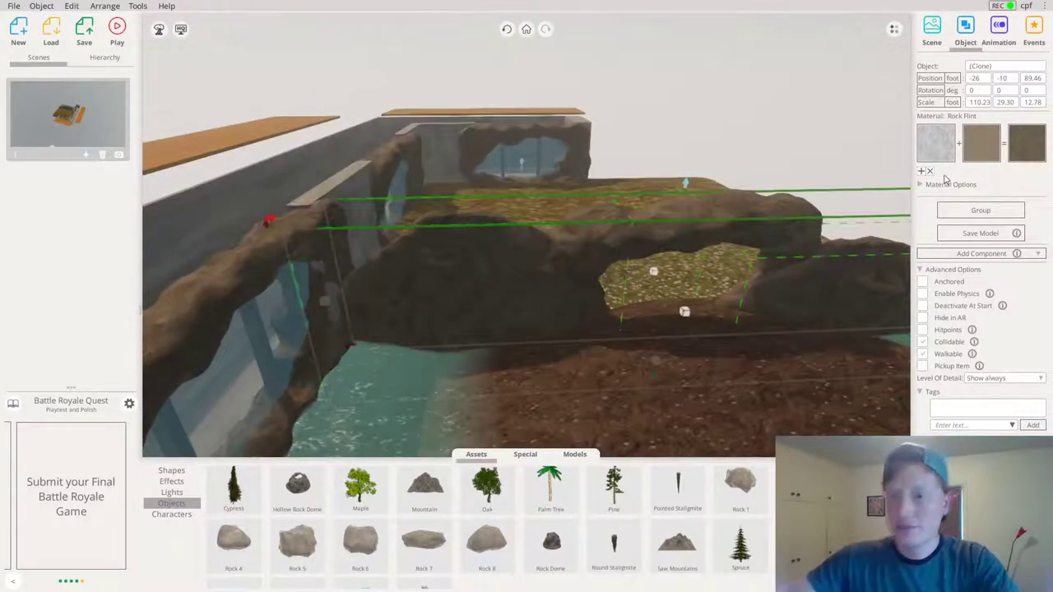
click(981, 147)
right_drag(650, 267, 742, 154)
click(796, 154)
Duplicate the stone arch with its two flanking rocks and place the copy where the grass meets the leaf litter
right_drag(618, 302, 586, 321)
click(559, 278)
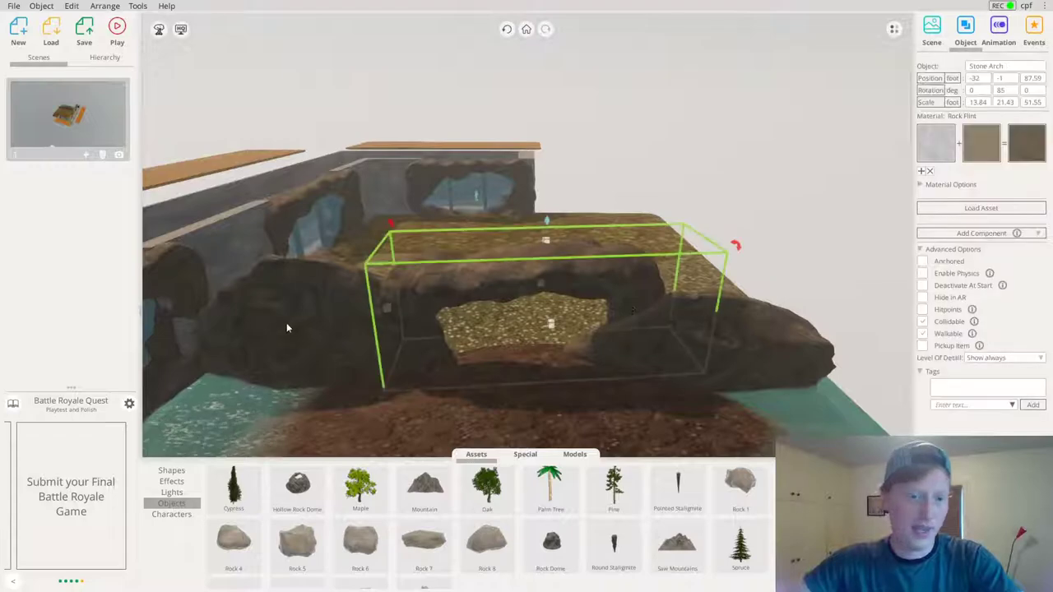
shift+click(292, 326)
middle_drag(679, 305, 672, 347)
drag(508, 426, 515, 389)
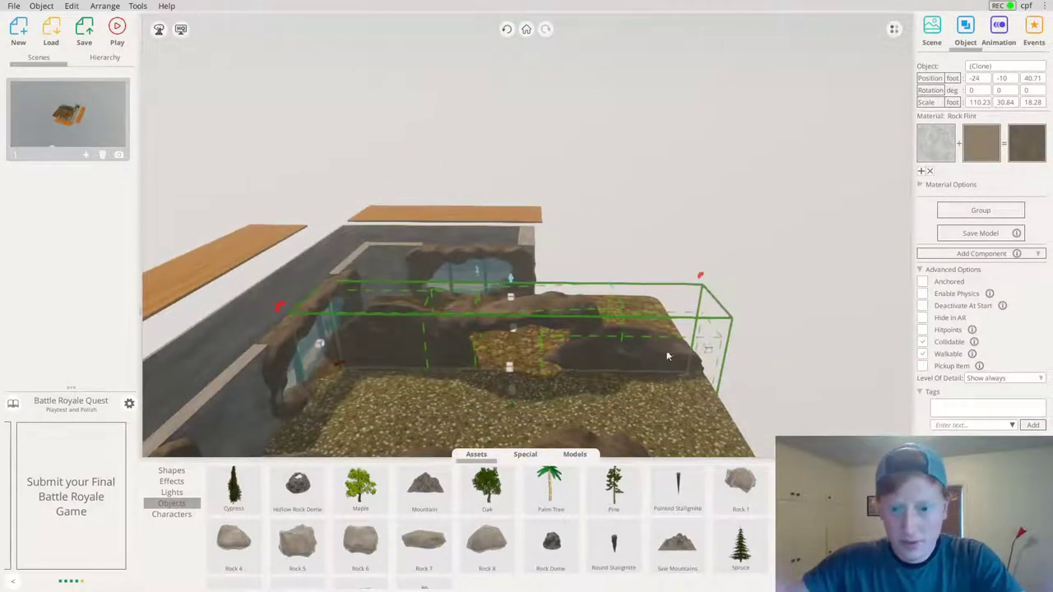
Rotate the copied arch and rock group by 180° so its arrangement is reversed across the enclosure
middle_drag(706, 352, 701, 400)
scroll(411, 319, down, 2)
drag(389, 311, 242, 315)
scroll(418, 343, up, 3)
middle_drag(459, 379, 411, 183)
scroll(483, 214, up, 2)
middle_drag(485, 215, 743, 167)
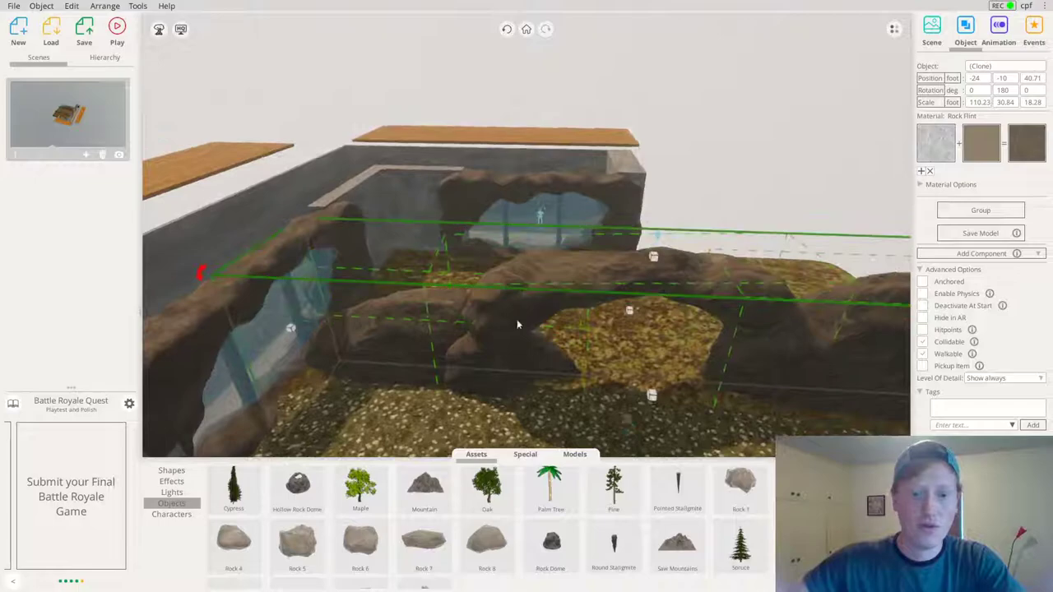
click(648, 142)
Shorten the window-side rock of the rear arch to about 25.69 ft and move it against the arch
click(399, 346)
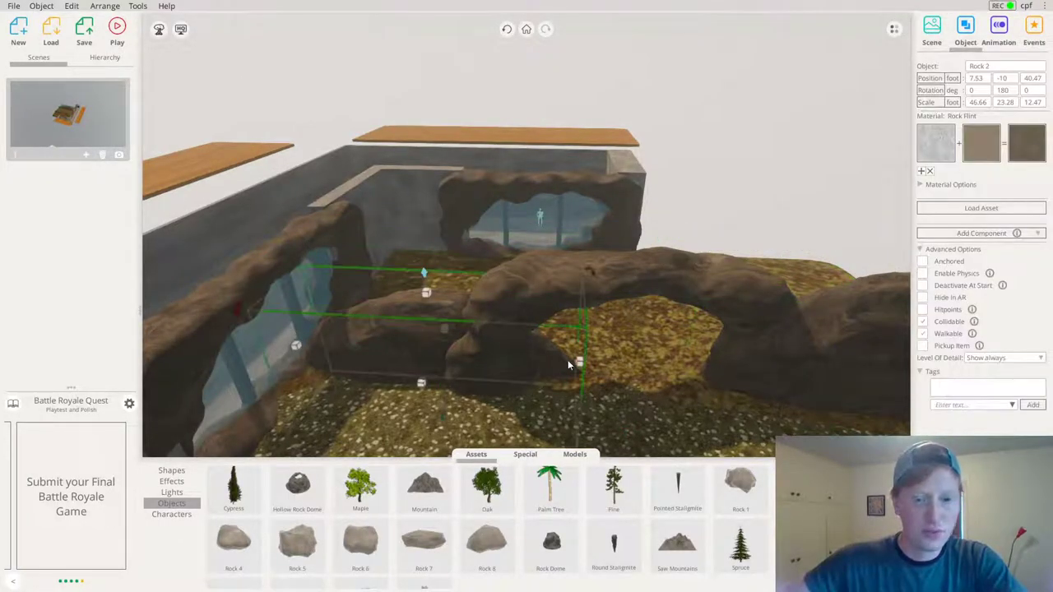
click(439, 369)
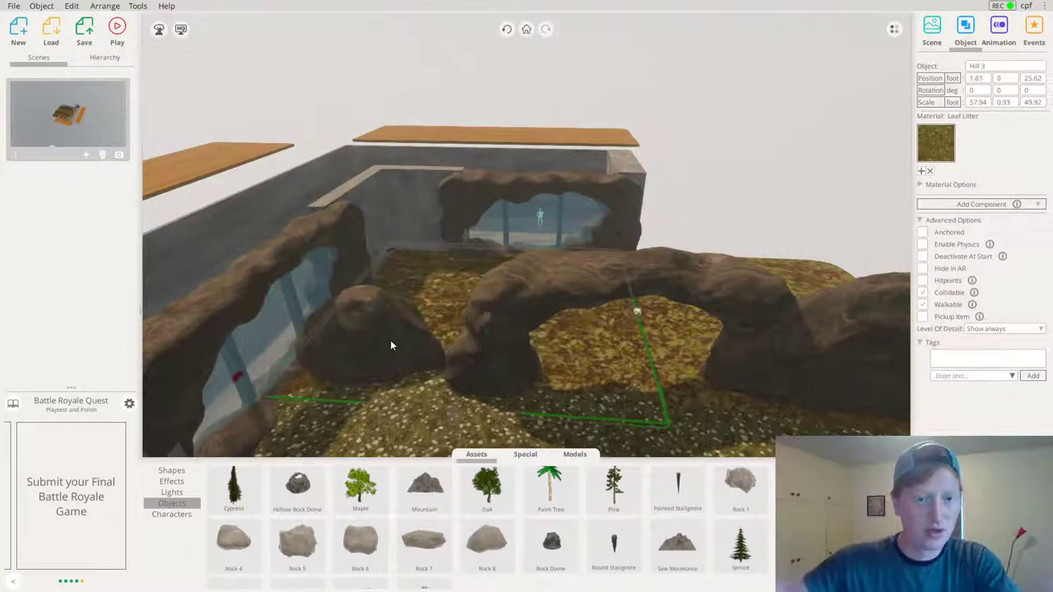
click(390, 341)
drag(370, 338, 465, 350)
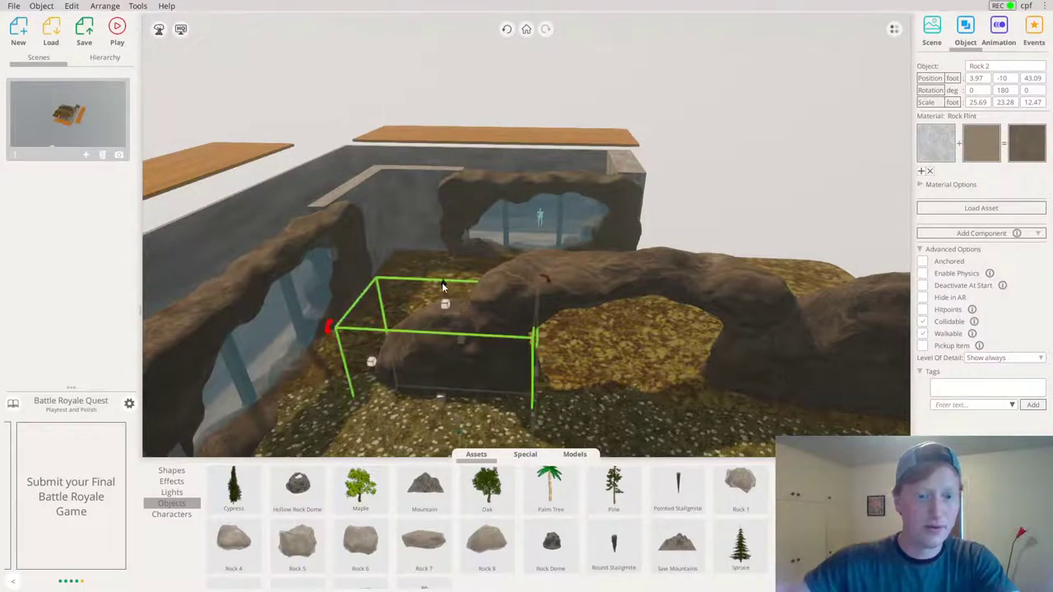
drag(695, 123, 710, 33)
click(704, 61)
drag(586, 256, 279, 273)
scroll(575, 288, down, 3)
drag(576, 290, 589, 304)
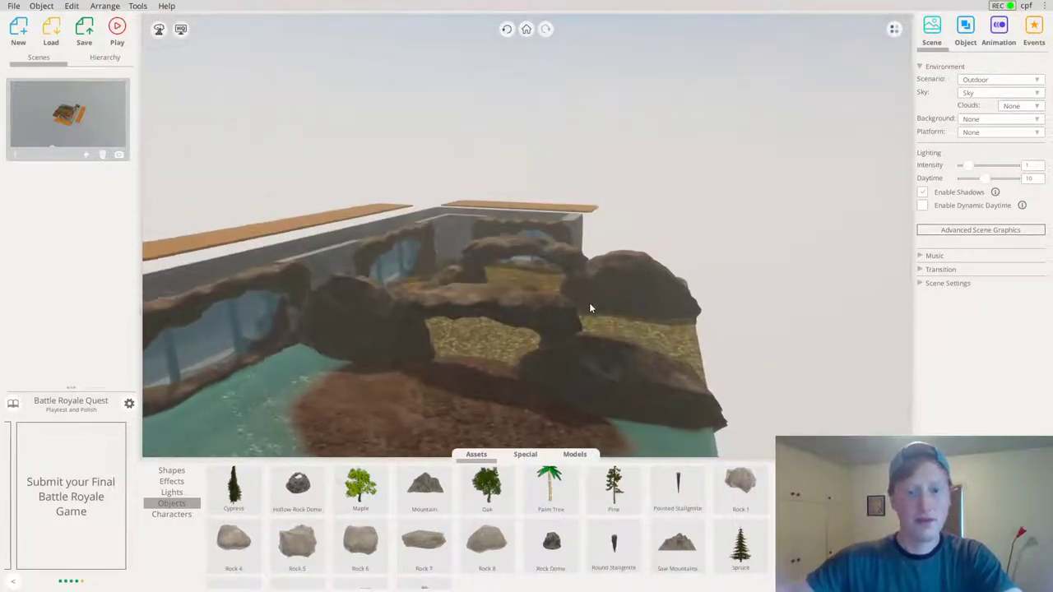
Place a palm tree on the leaf litter beside the stone arch and rocks
drag(469, 353, 503, 371)
scroll(548, 376, up, 5)
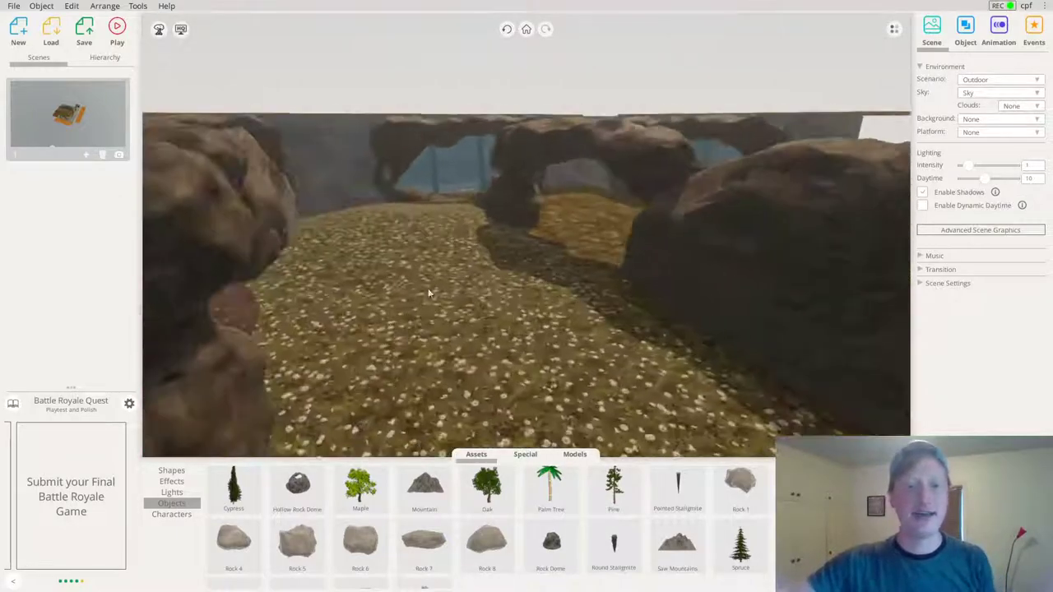
scroll(562, 279, down, 4)
drag(561, 280, 589, 288)
scroll(607, 304, down, 4)
drag(554, 250, 511, 420)
scroll(511, 421, up, 4)
mouse_move(577, 350)
mouse_down()
mouse_move(617, 347)
mouse_move(585, 342)
mouse_up()
scroll(585, 342, down, 3)
drag(816, 212, 858, 183)
drag(562, 82, 590, 104)
Duplicate the palm beside the original, rotate the copy to 265°, tilt it 10° and shrink it to about 24.58 ft tall
alt+drag(578, 315, 627, 343)
drag(648, 77, 647, 87)
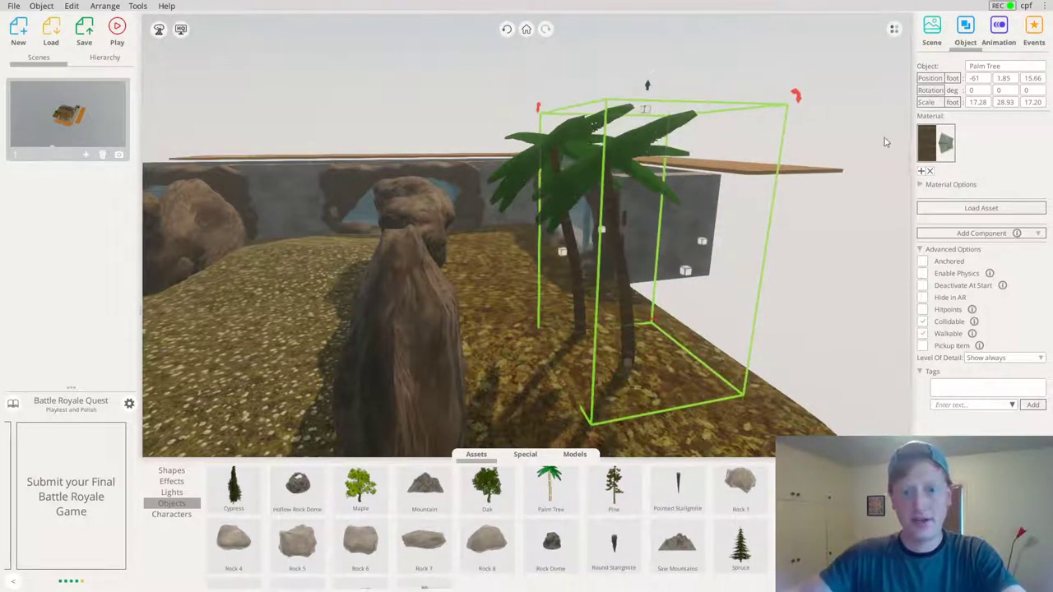
drag(652, 321, 548, 412)
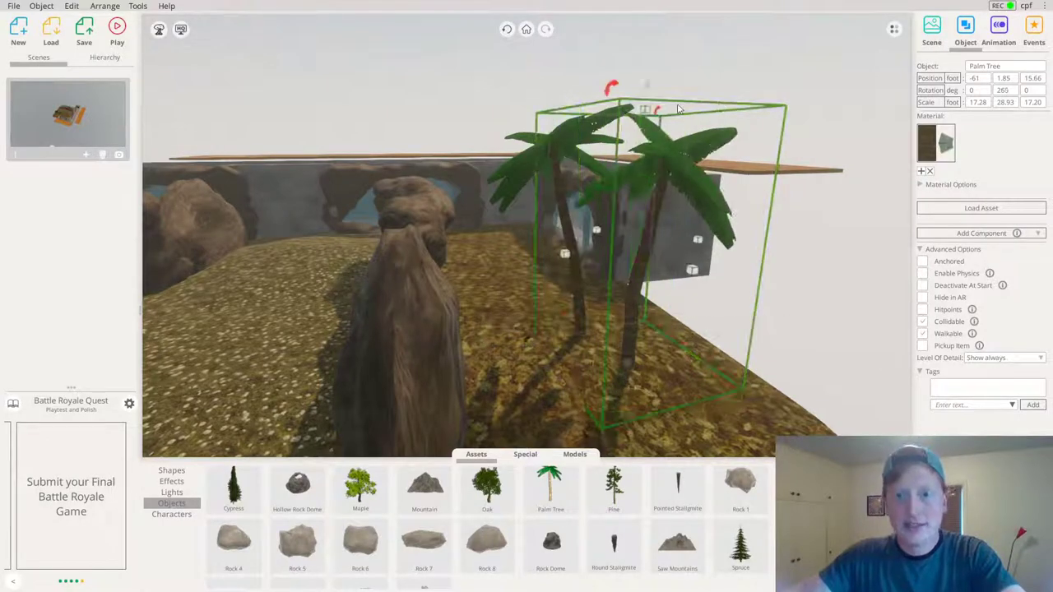
drag(615, 89, 650, 112)
drag(654, 250, 649, 242)
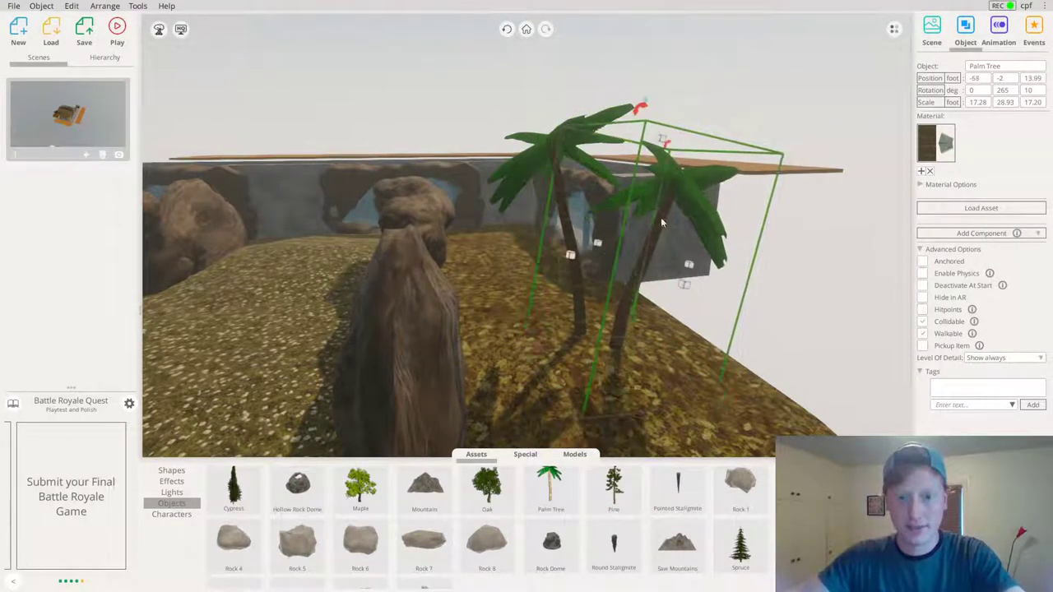
drag(662, 139, 650, 177)
Paste a copy of the leaning palm at the far end of the leaf litter and rotate it to about 350.42°, 225.97°, 348.4°
right_drag(651, 177, 522, 270)
key(ctrl+c)
key(ctrl+v)
drag(491, 136, 514, 154)
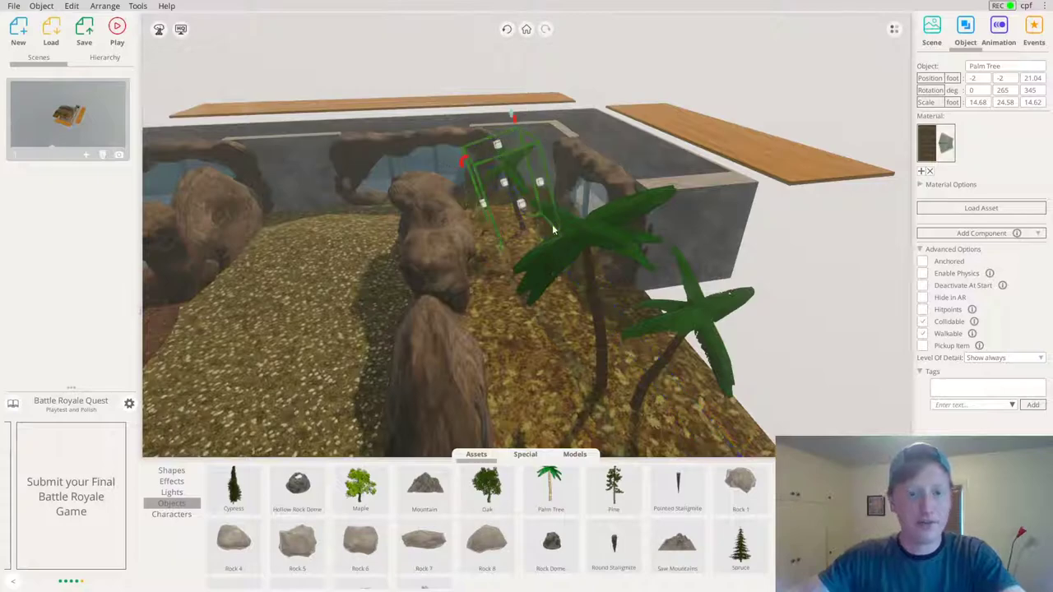
right_drag(494, 247, 538, 249)
drag(442, 255, 442, 255)
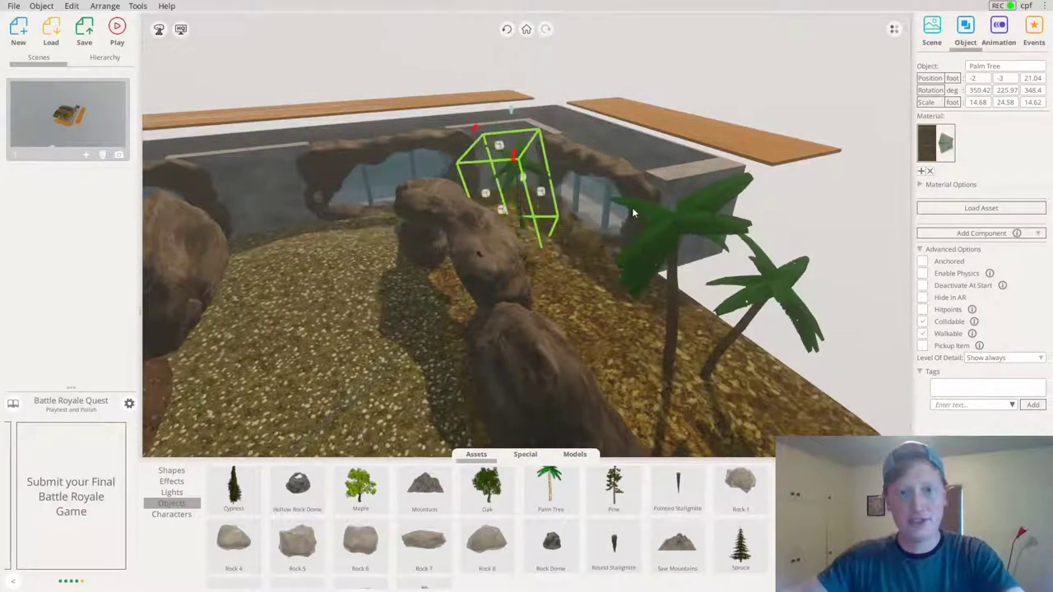
Paste another palm midway along the leaf litter, rotate it to about 347.05°, 205.87°, 12.37° and enlarge it slightly
key(ctrl+v)
click(574, 319)
right_drag(575, 319, 523, 338)
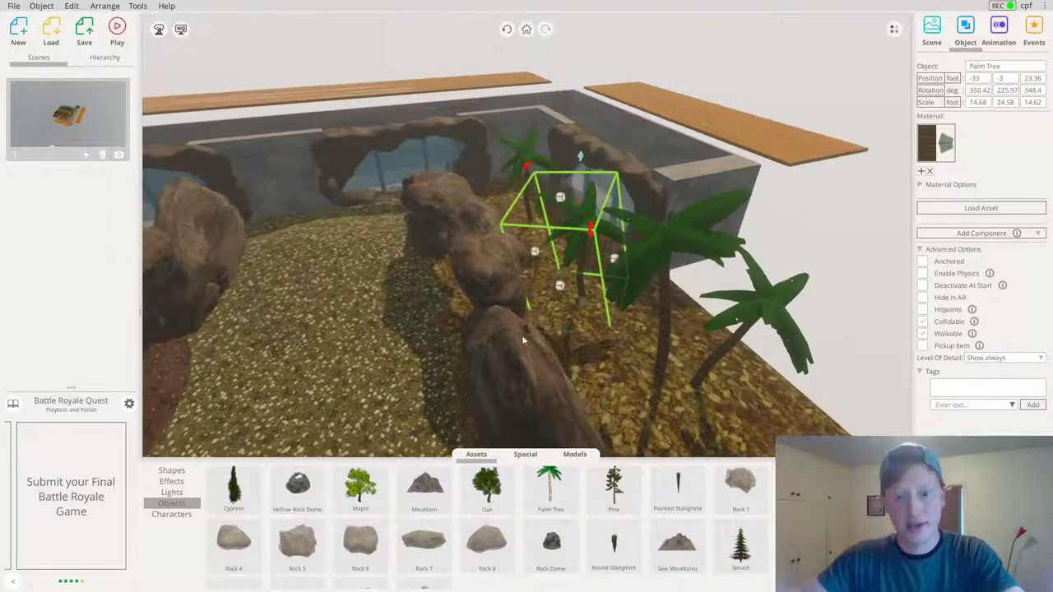
drag(525, 330, 506, 337)
drag(612, 215, 609, 248)
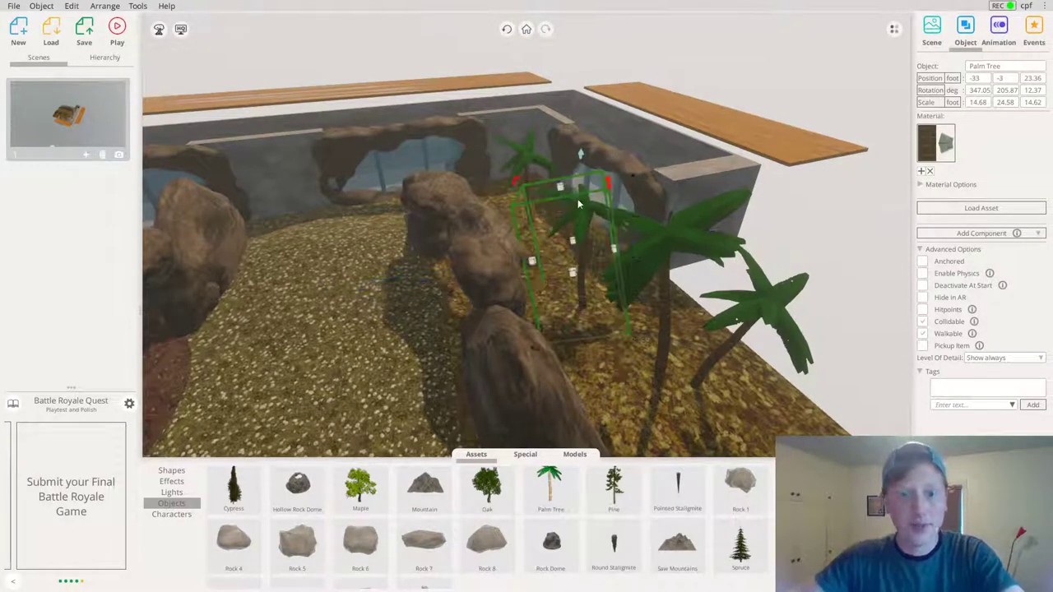
drag(564, 190, 570, 160)
Select all four palms together and duplicate them within the leaf-litter zone
right_drag(569, 159, 588, 209)
shift+click(747, 335)
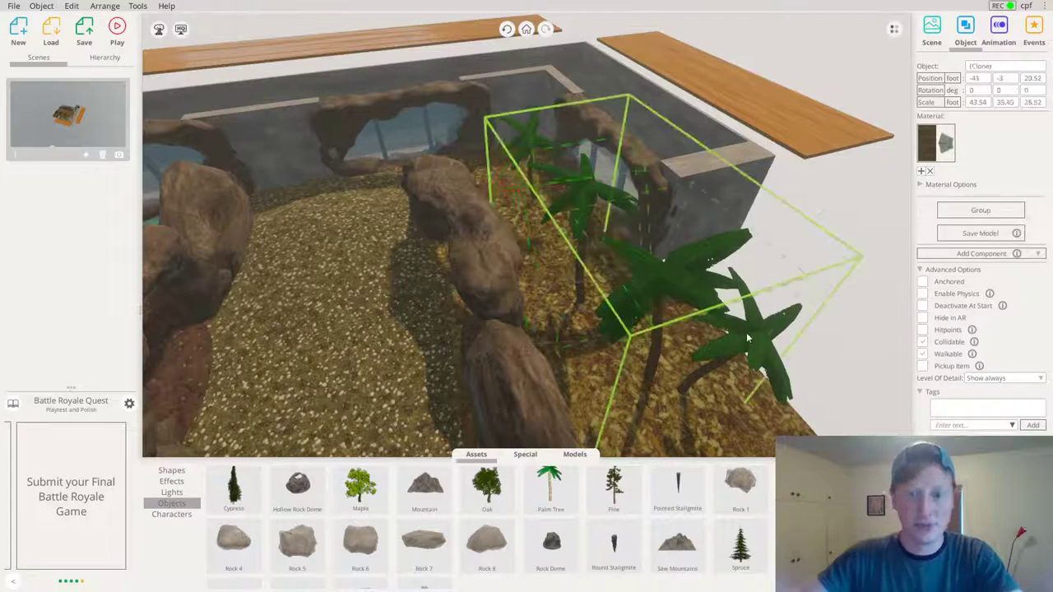
mouse_move(594, 251)
mouse_down()
mouse_move(583, 257)
mouse_move(608, 261)
mouse_up()
scroll(623, 256, down, 3)
right_drag(623, 257, 543, 321)
scroll(538, 263, down, 2)
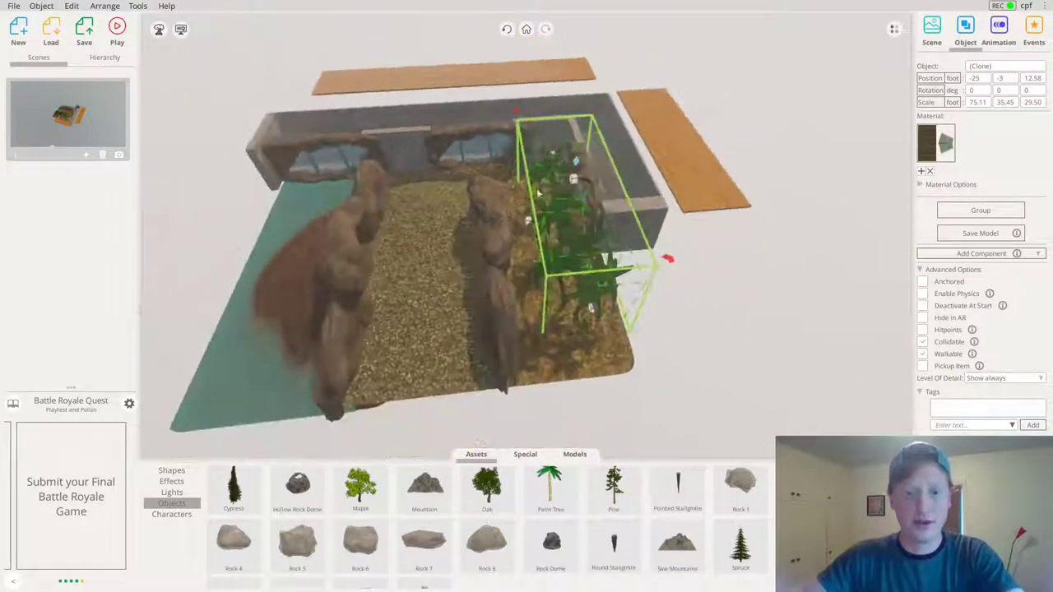
Rotate the copied palm group by 180° and shrink it to about 61.26 × 28.91 × 24.06 ft
drag(585, 180, 670, 186)
scroll(639, 251, up, 3)
drag(638, 255, 621, 271)
mouse_move(620, 271)
right_down()
mouse_move(705, 2)
mouse_move(1, 4)
mouse_move(634, 263)
right_up()
scroll(633, 263, up, 4)
drag(602, 113, 622, 160)
right_drag(622, 159, 610, 178)
scroll(618, 161, up, 5)
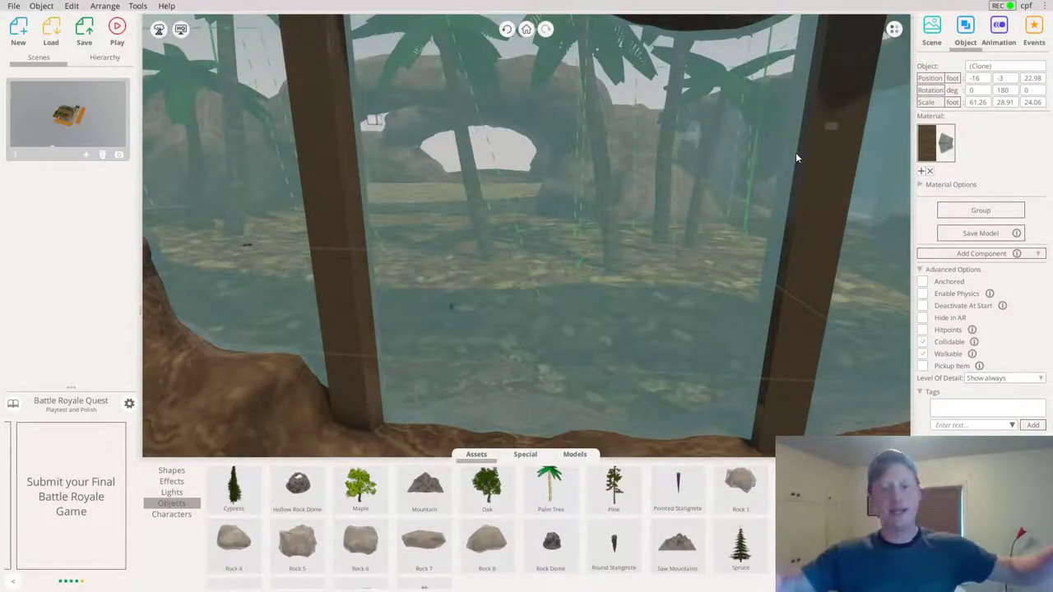
Paste another copy of the four-palm group onto the leaf litter beside the viewing windows
scroll(553, 299, down, 2)
right_drag(553, 301, 556, 131)
scroll(515, 240, up, 5)
right_drag(523, 270, 744, 206)
scroll(605, 304, down, 5)
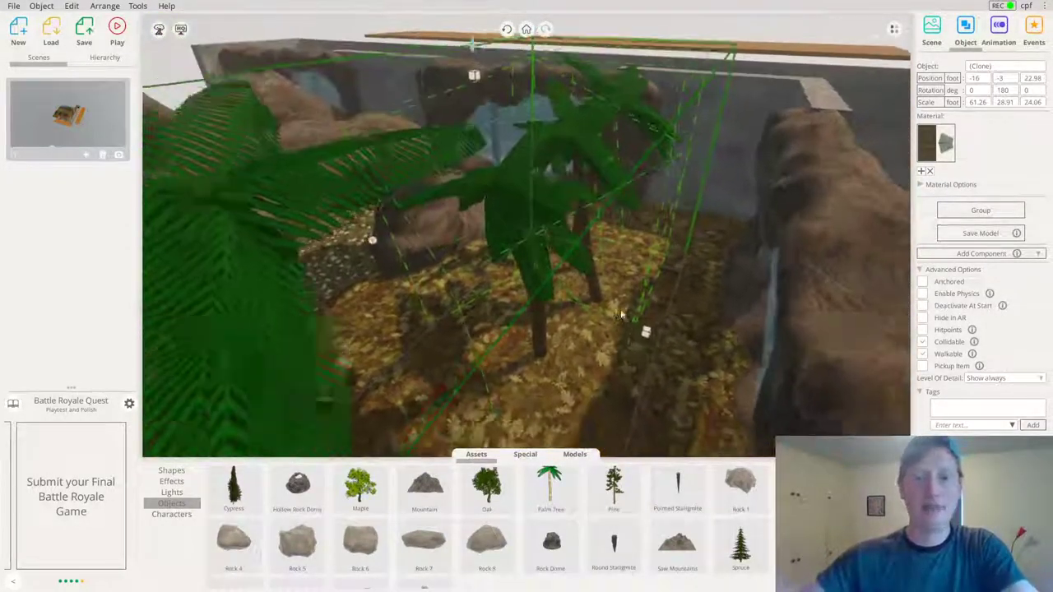
right_drag(621, 311, 628, 307)
click(576, 290)
drag(576, 291, 565, 295)
mouse_move(814, 276)
right_down()
mouse_move(730, 257)
mouse_move(1, 197)
mouse_move(2, 408)
right_up()
right_drag(157, 329, 591, 267)
key(ctrl+v)
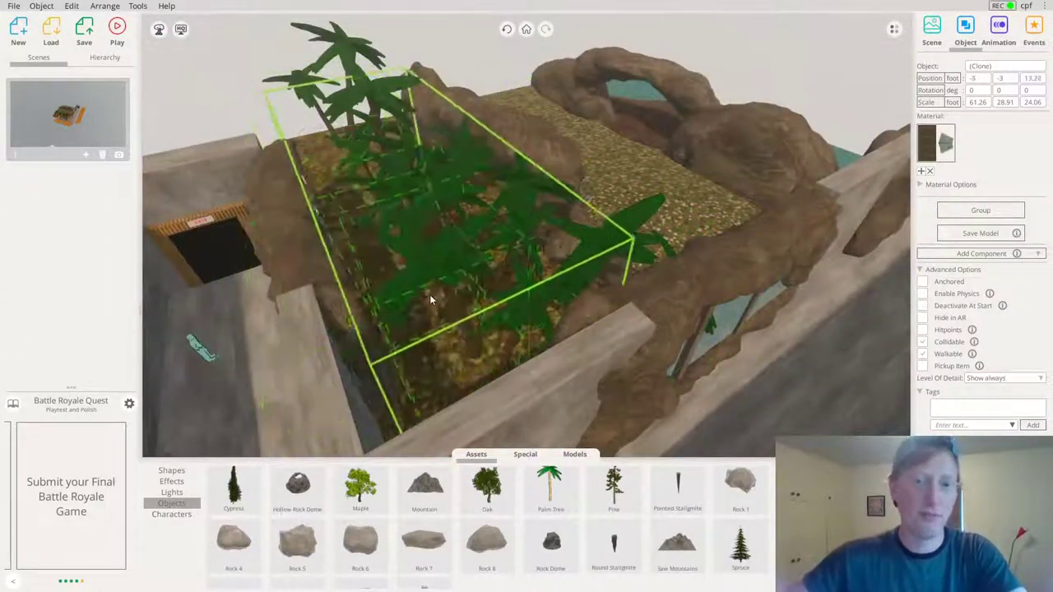
click(492, 290)
right_drag(494, 291, 560, 83)
click(559, 82)
Move the palm whose fronds poke through the viewing window back inside the enclosure
scroll(705, 274, up, 5)
mouse_move(704, 274)
right_down()
mouse_move(663, 255)
mouse_move(512, 394)
right_up()
scroll(594, 320, up, 3)
right_drag(594, 320, 536, 193)
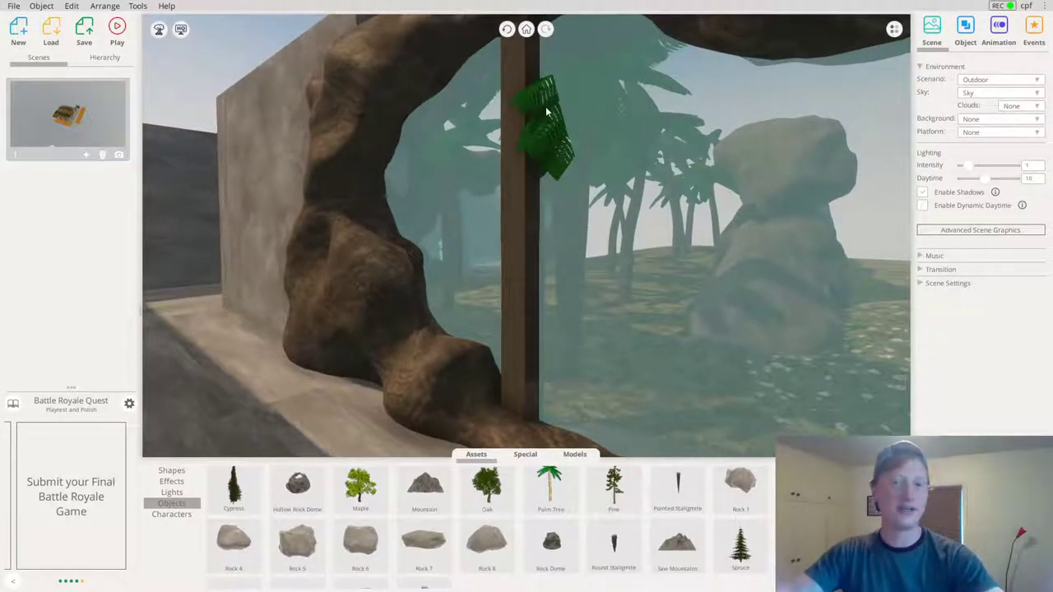
drag(540, 138, 667, 195)
right_drag(668, 195, 656, 175)
scroll(654, 181, up, 4)
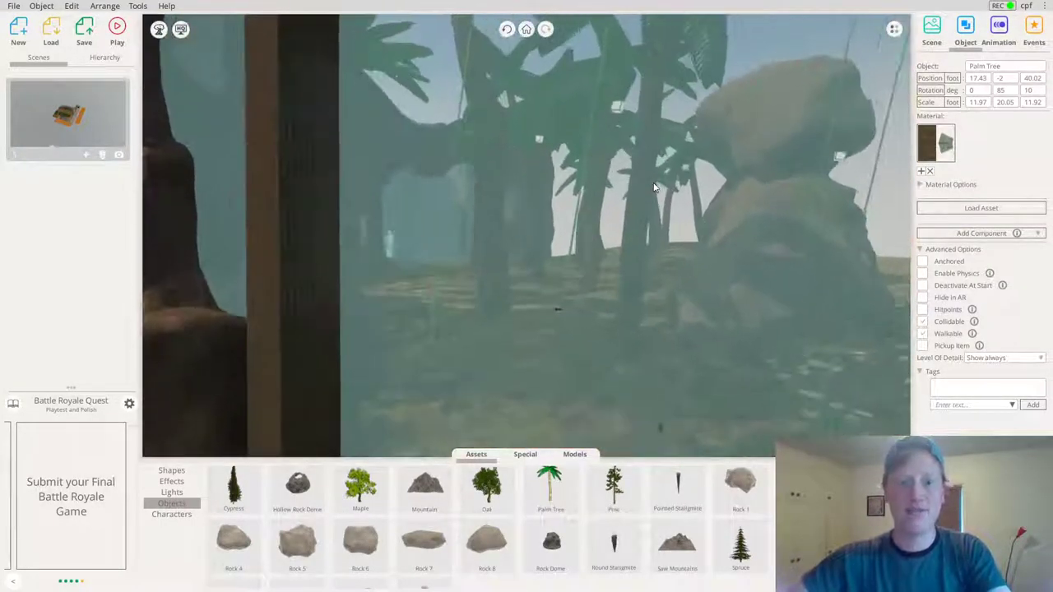
Lower the raised palms into the leaf litter near the windows, bringing the 23.60 ft palm to a height of about -1 ft
scroll(659, 191, up, 4)
click(461, 327)
click(453, 321)
middle_drag(455, 322, 438, 251)
drag(446, 243, 460, 320)
drag(486, 239, 477, 270)
click(516, 268)
scroll(465, 278, up, 4)
click(723, 150)
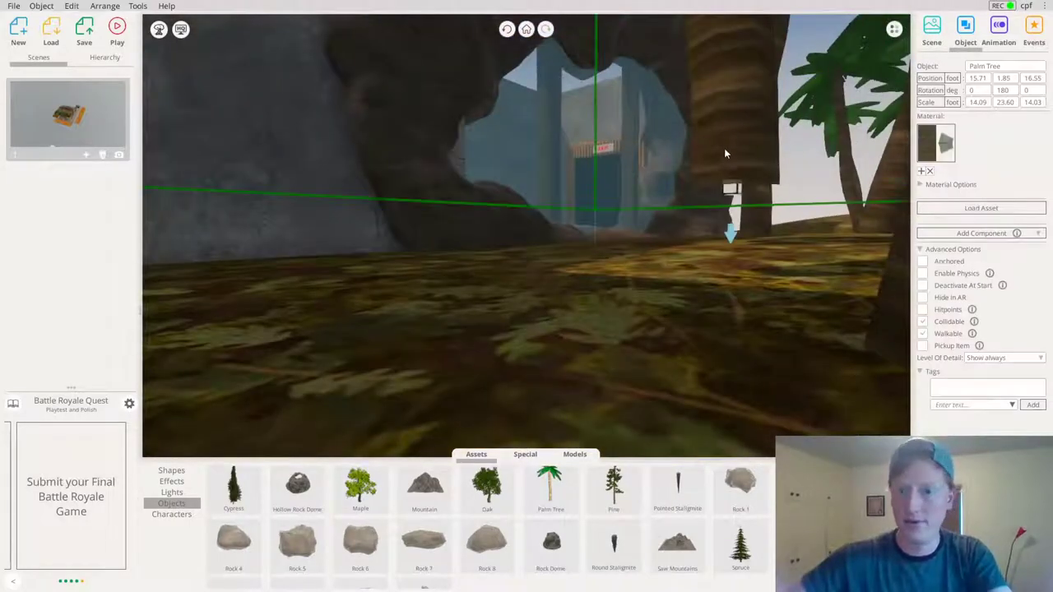
drag(732, 236, 721, 359)
scroll(726, 253, up, 3)
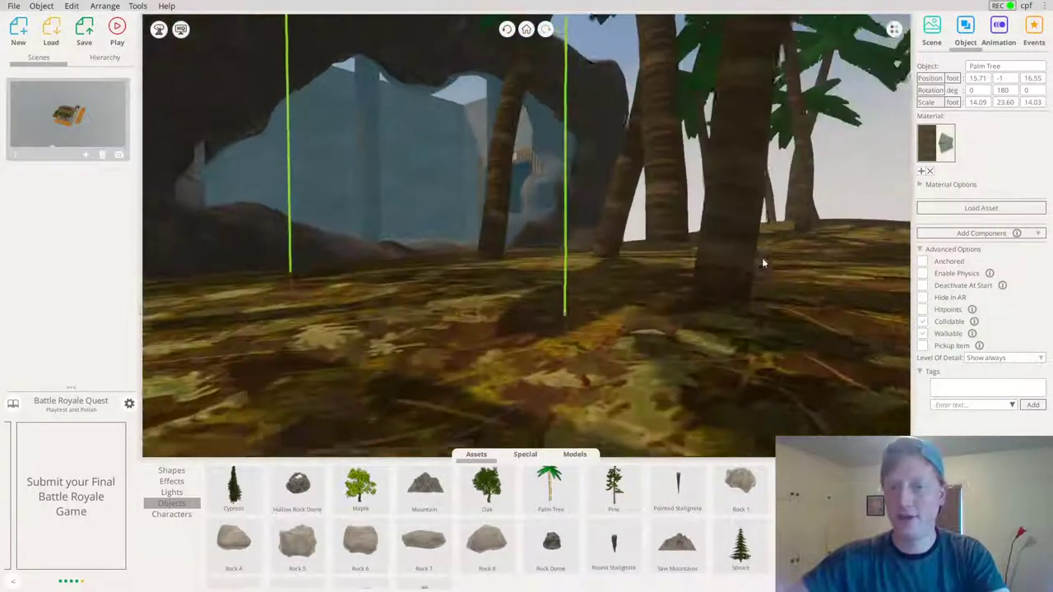
Move the lowered palm farther among the other palms, to about 2.44 ft and 22.95 ft horizontally
drag(746, 264, 642, 206)
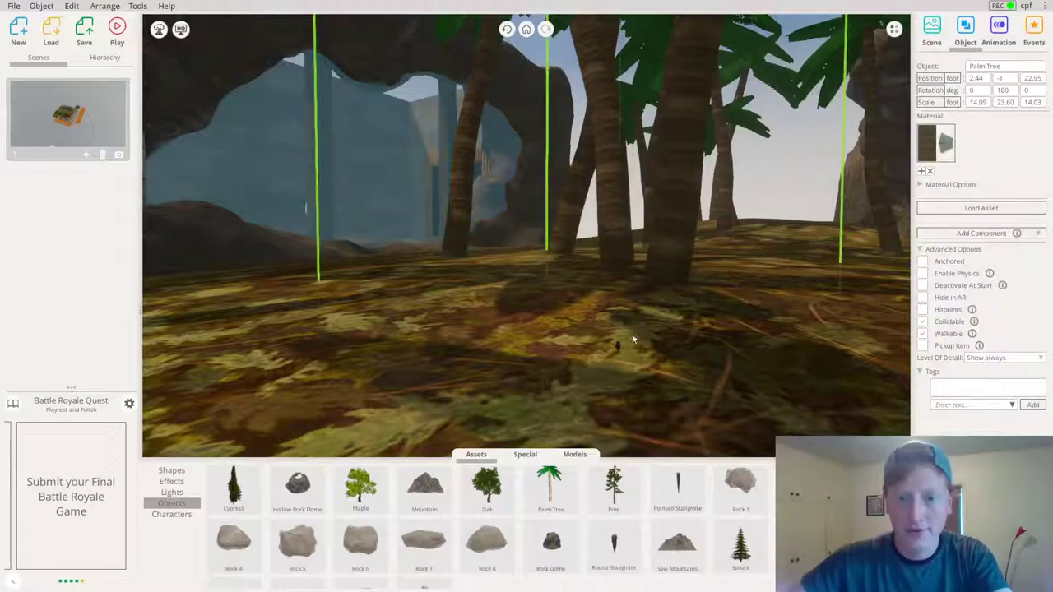
scroll(656, 210, up, 5)
click(632, 223)
scroll(630, 222, up, 4)
drag(429, 220, 2, 543)
Place a Pine among the palms and shrink it to about 20.49 × 40.37 × 21.41 ft
scroll(634, 272, down, 5)
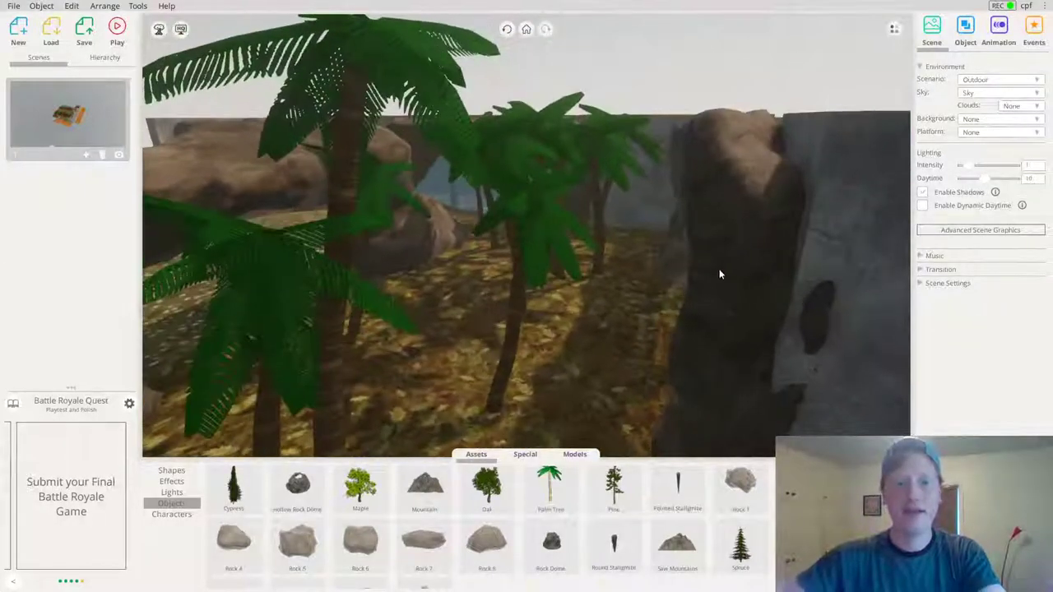
scroll(484, 250, down, 4)
drag(483, 250, 554, 273)
scroll(556, 275, down, 2)
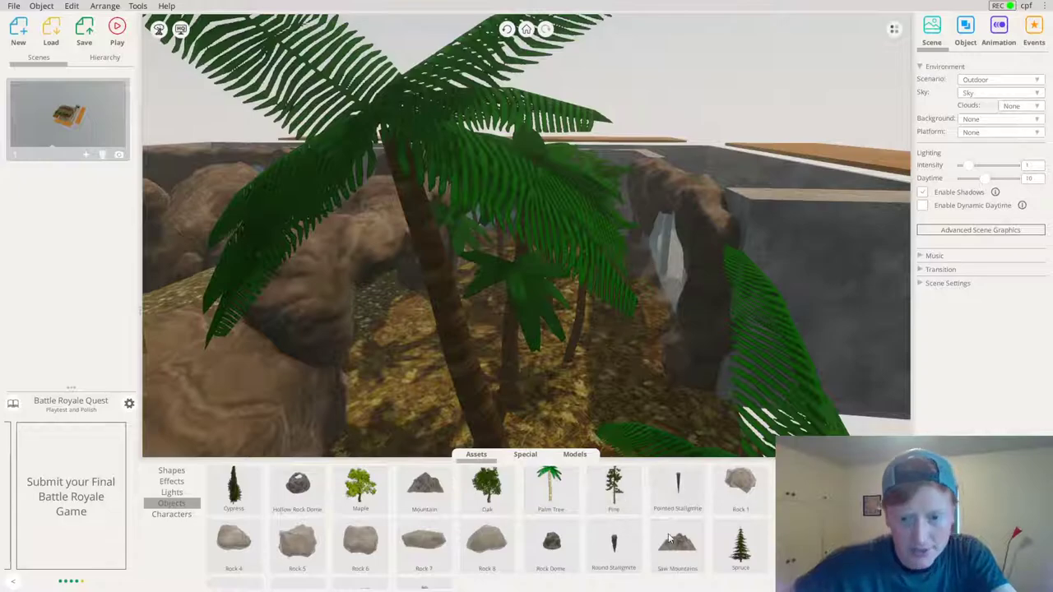
drag(624, 498, 484, 349)
scroll(750, 337, down, 3)
drag(709, 264, 697, 257)
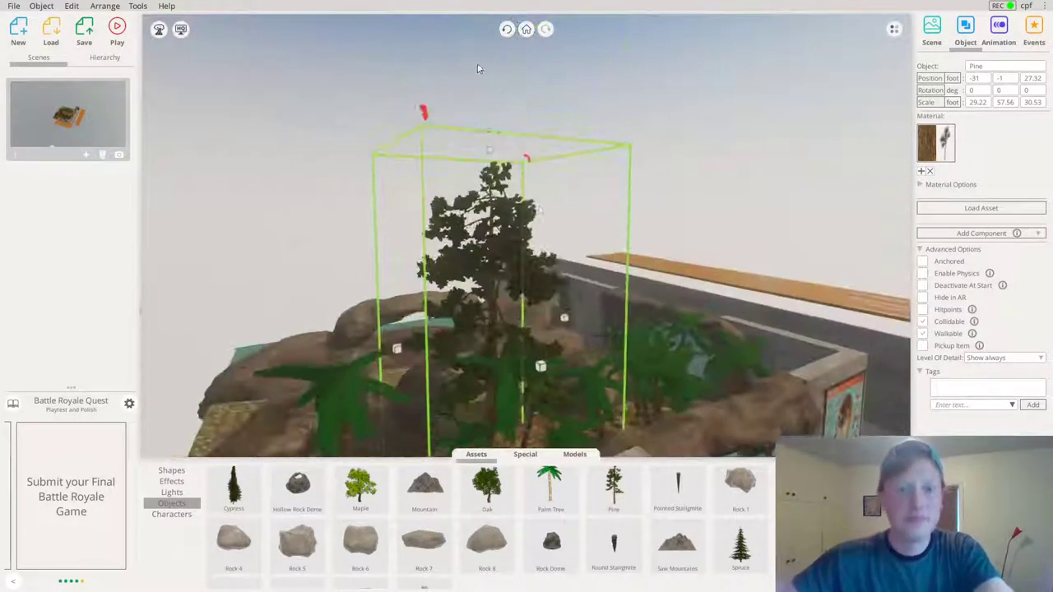
drag(491, 155, 634, 387)
Duplicate the pine and place the copy among the palms near the far windows
key(ctrl+c)
key(ctrl+v)
click(655, 370)
drag(703, 401, 725, 367)
scroll(540, 534, up, 1)
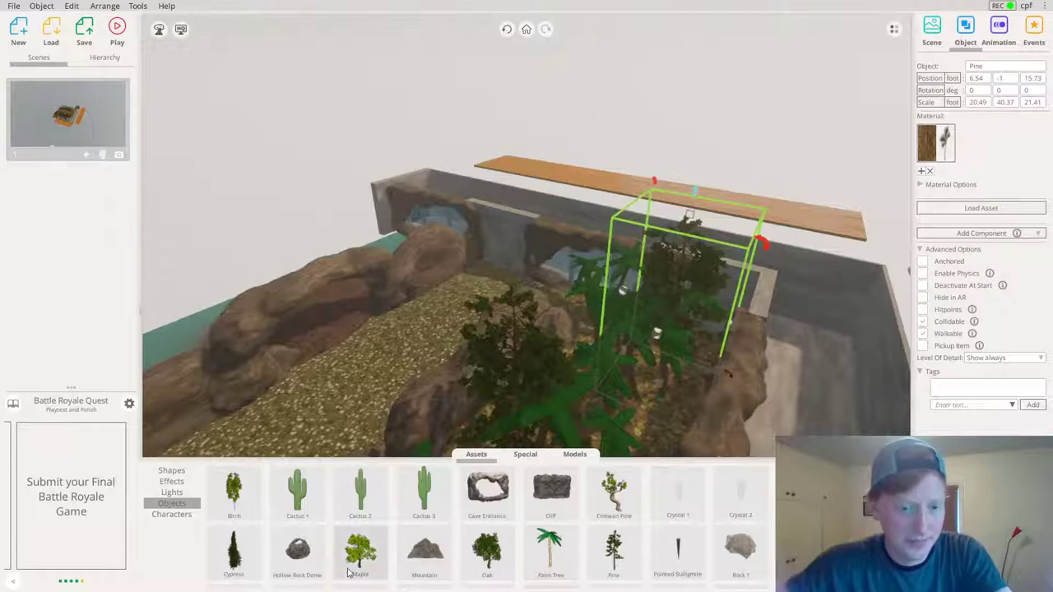
Place a Crimean Pine at the open end of the leaf litter and size it to about 16.27 × 28.70 × 20.23 ft
drag(502, 394, 518, 325)
drag(539, 387, 531, 294)
click(622, 511)
scroll(592, 353, down, 5)
click(536, 404)
drag(526, 387, 614, 170)
drag(538, 181, 544, 250)
Paste a second Crimean Pine and position it between the two pines, at about -4 ft and 26.75 ft horizontally
right_drag(544, 250, 580, 337)
key(ctrl+v)
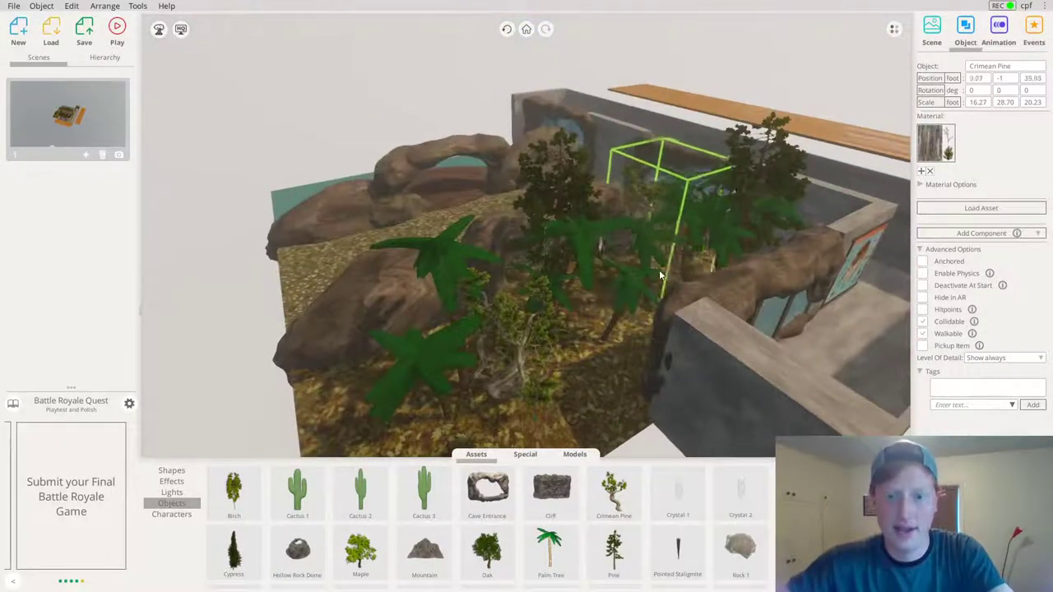
scroll(679, 291, up, 5)
right_drag(651, 262, 596, 283)
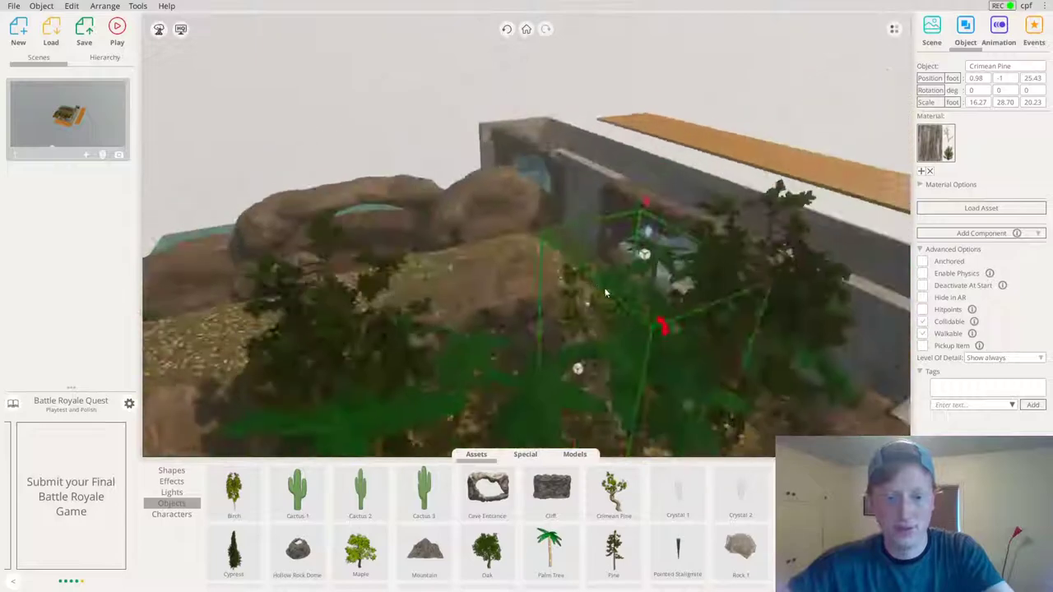
drag(699, 302, 649, 315)
scroll(648, 309, down, 4)
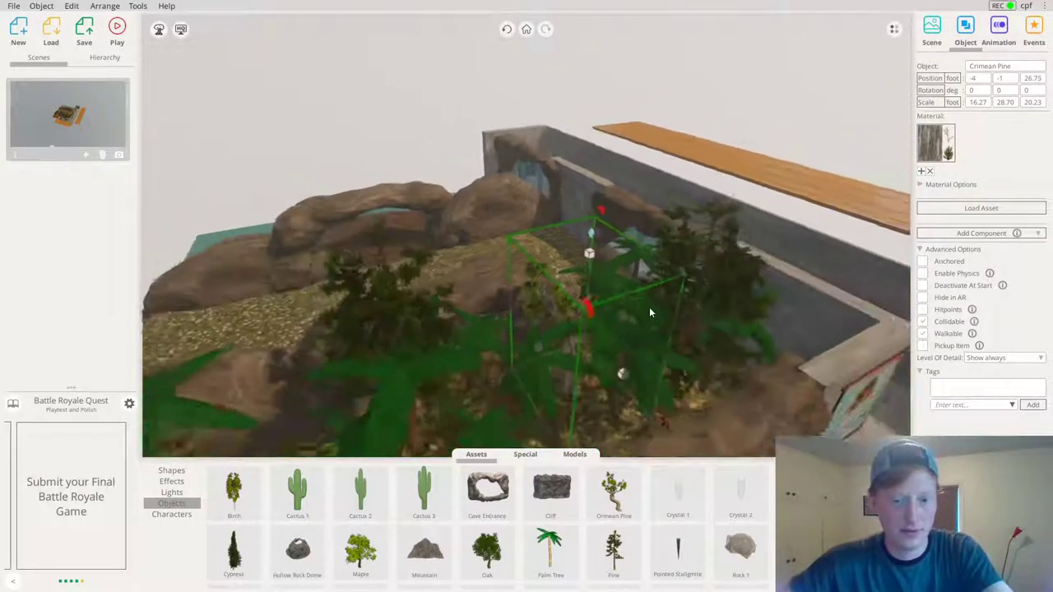
Place an Oak in the grass zone between the arches and enlarge it to about 46.25 × 52.67 × 49.37 ft
drag(487, 550, 374, 346)
right_drag(374, 346, 3, 263)
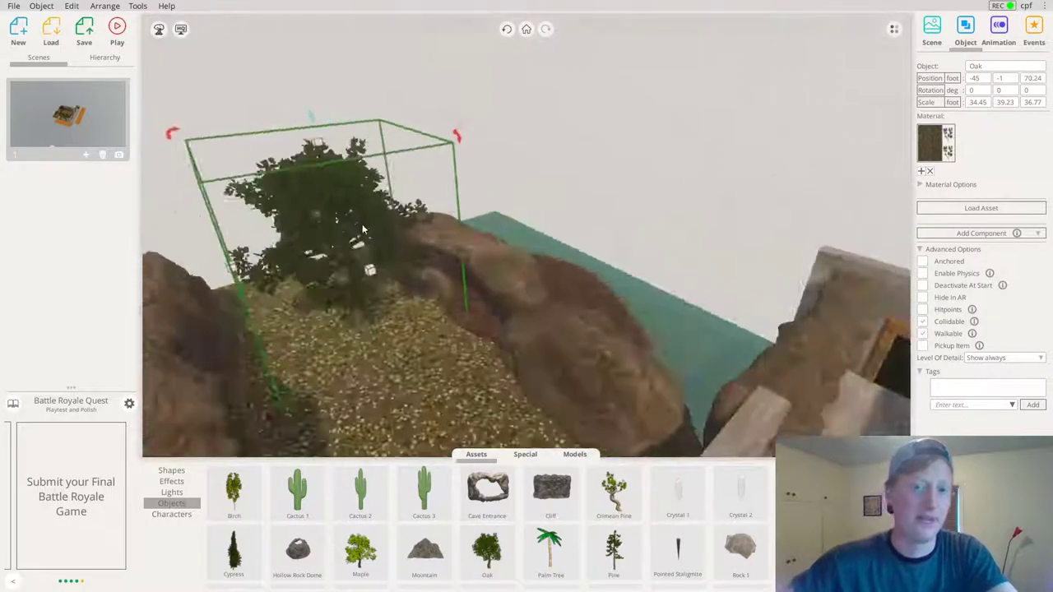
scroll(378, 214, up, 3)
right_drag(379, 214, 370, 171)
drag(375, 211, 385, 106)
right_drag(421, 366, 358, 161)
drag(401, 342, 400, 350)
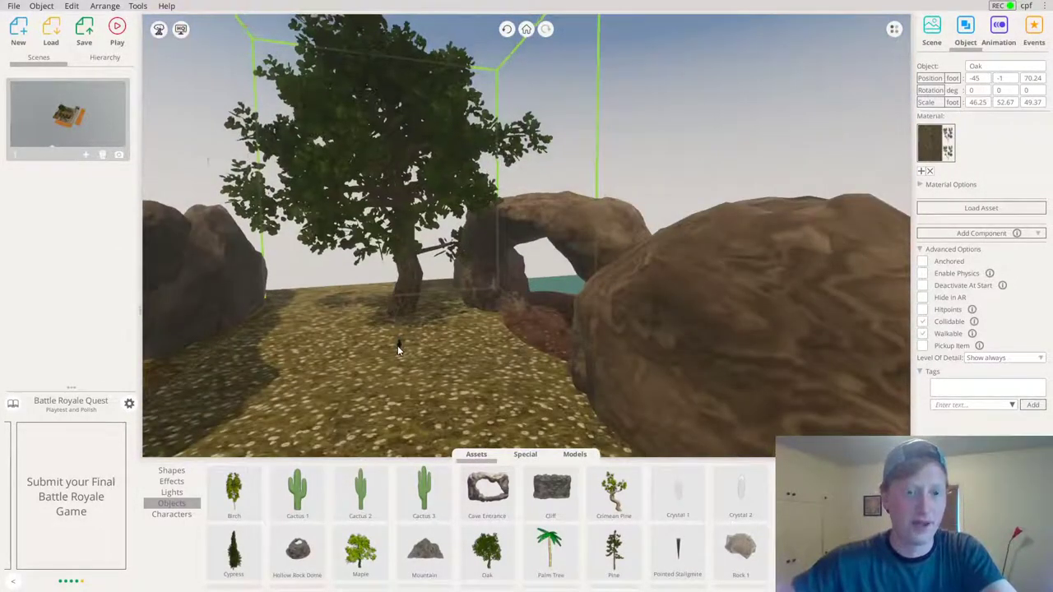
click(663, 153)
Find the Saw Mountains in the object library and place them at the open side of the enclosure
right_drag(663, 153, 646, 295)
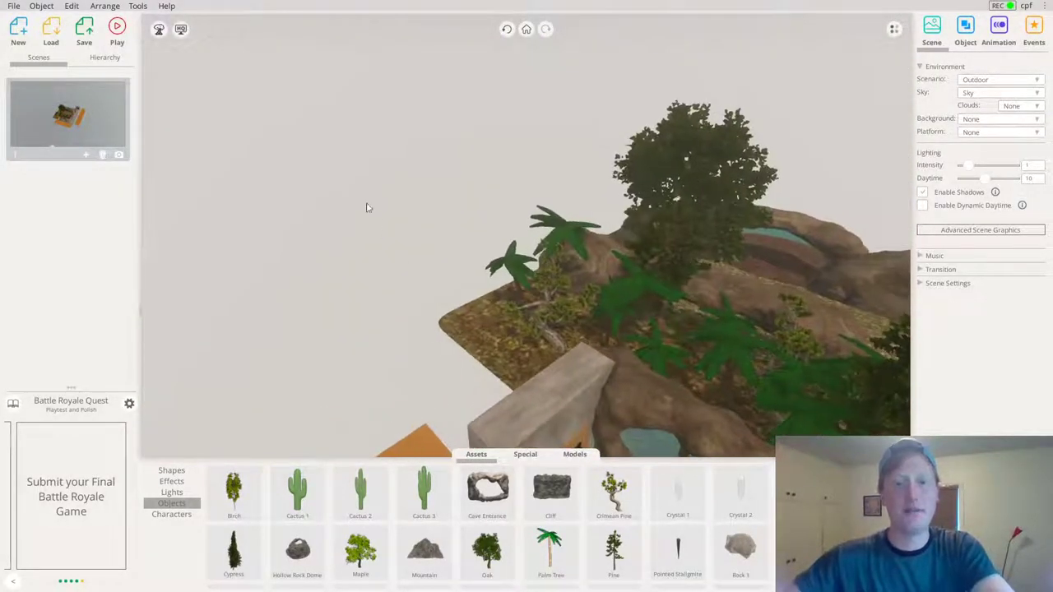
right_drag(462, 292, 573, 471)
scroll(724, 530, down, 2)
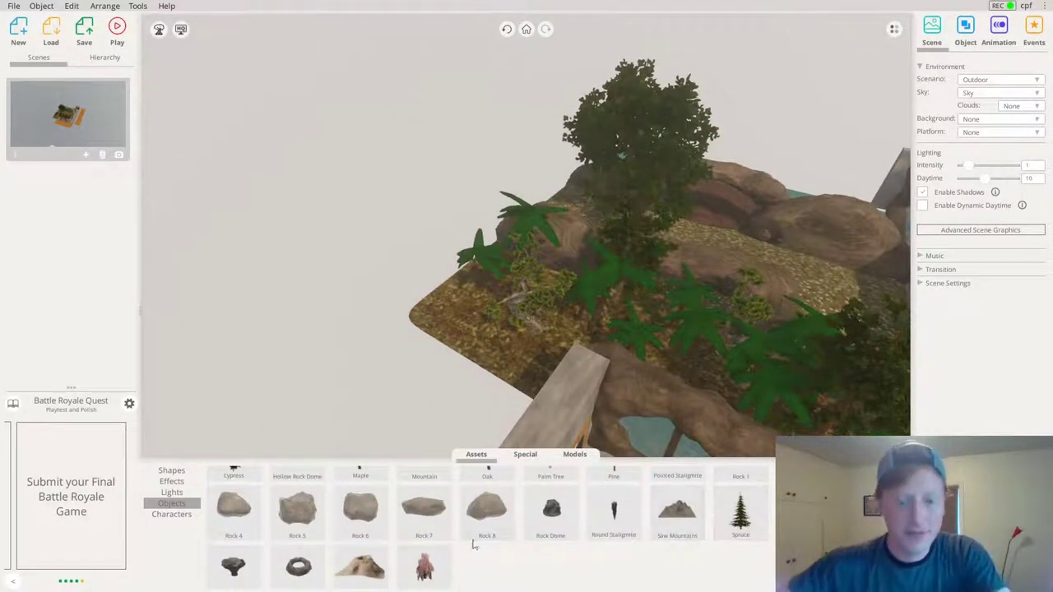
scroll(360, 524, up, 2)
scroll(510, 522, down, 2)
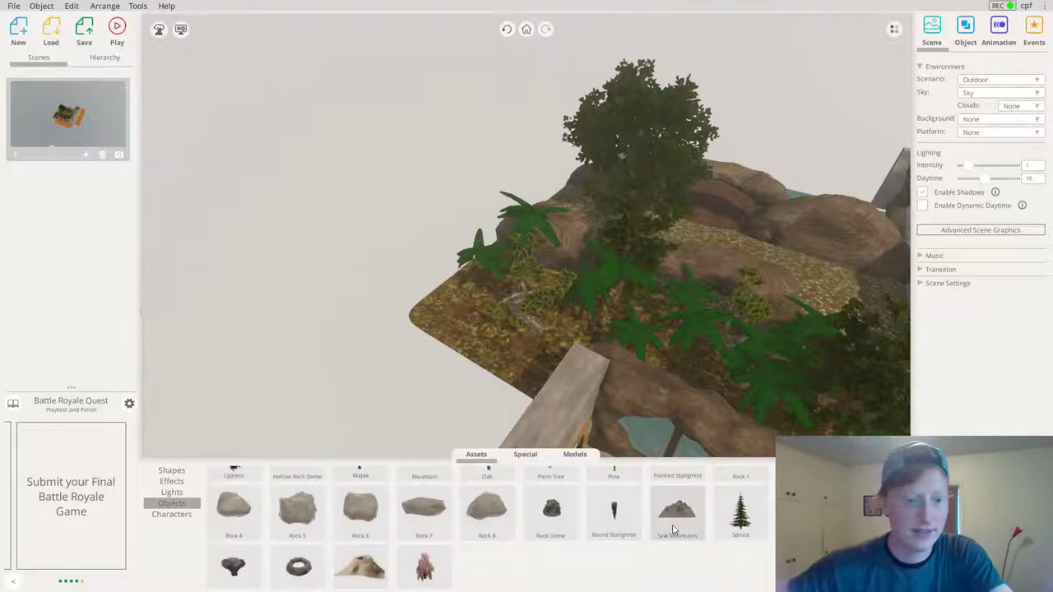
drag(673, 529, 456, 289)
scroll(456, 289, down, 8)
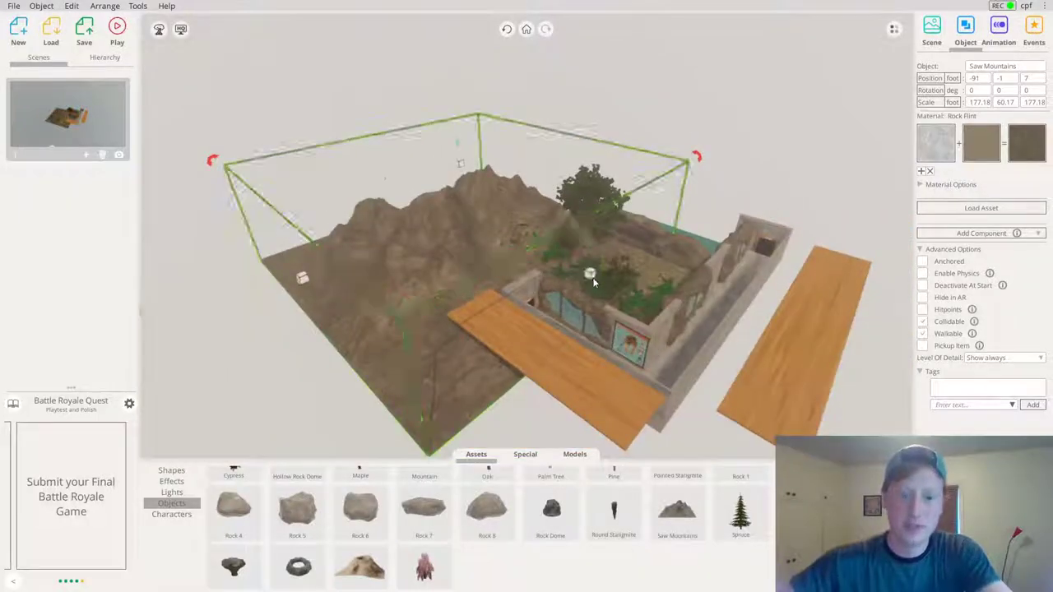
Narrow the Saw Mountains to about 52.08 ft and position them as a backdrop behind the oak and rock arches
drag(592, 278, 542, 208)
mouse_move(637, 233)
right_down()
mouse_move(482, 135)
mouse_move(621, 231)
right_up()
scroll(482, 135, up, 5)
scroll(623, 232, down, 1)
drag(684, 238, 668, 230)
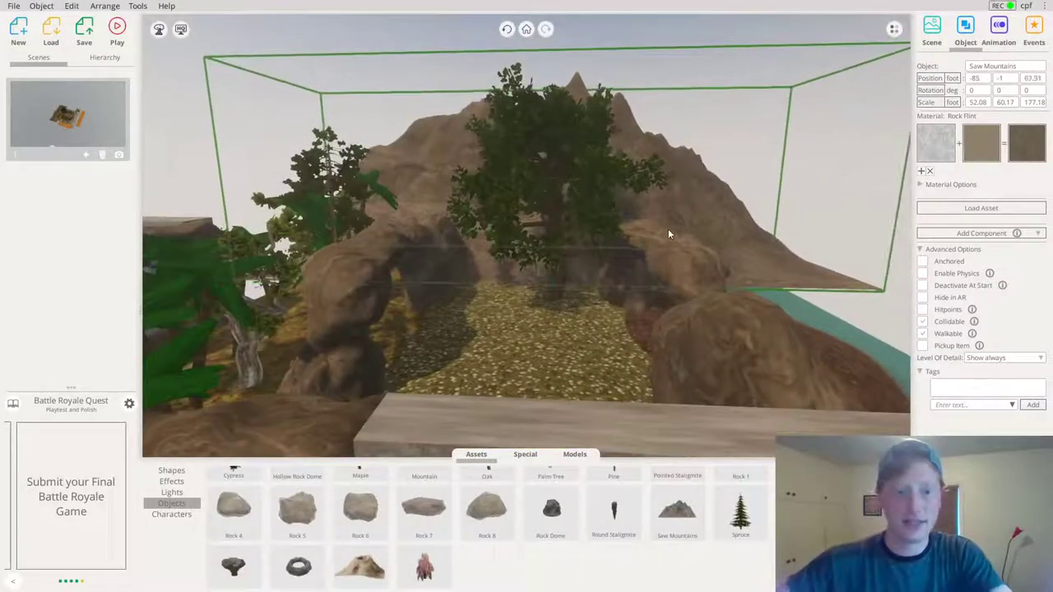
drag(544, 53, 546, 58)
right_drag(482, 222, 587, 230)
scroll(478, 268, up, 3)
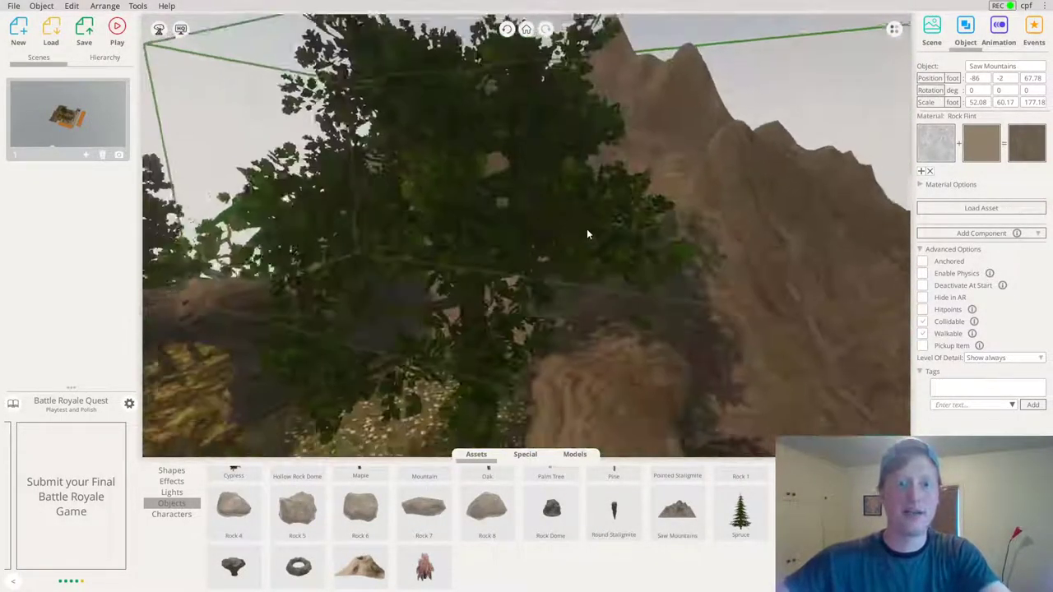
Darken the Saw Mountains' material colour to a brown of about RGB 90, 80, 65
scroll(588, 230, down, 3)
click(981, 144)
drag(954, 242, 955, 256)
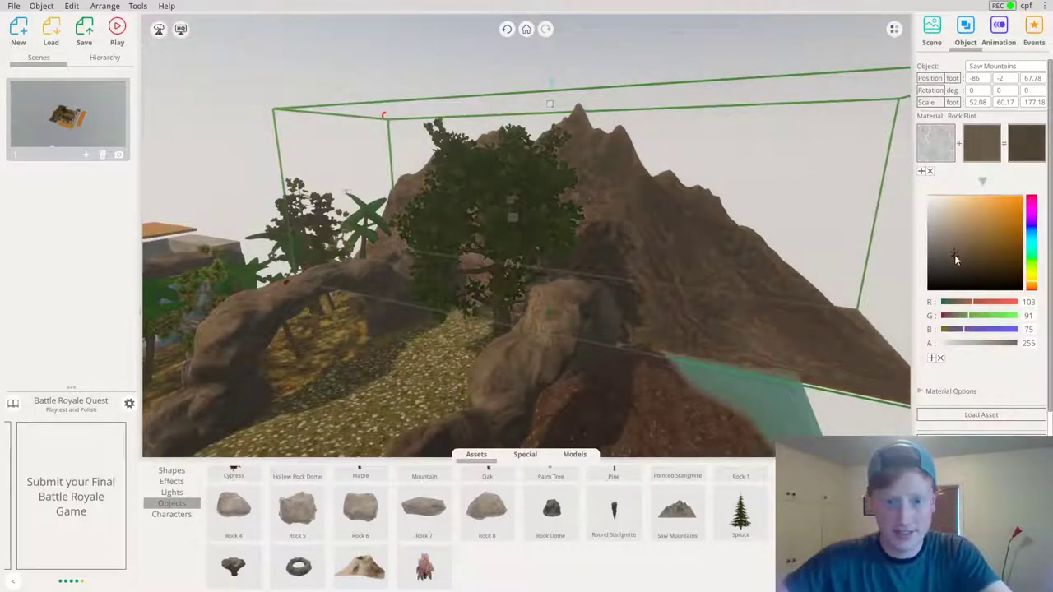
mouse_move(687, 239)
right_down()
mouse_move(572, 213)
mouse_move(533, 167)
mouse_move(627, 199)
right_up()
scroll(532, 167, up, 2)
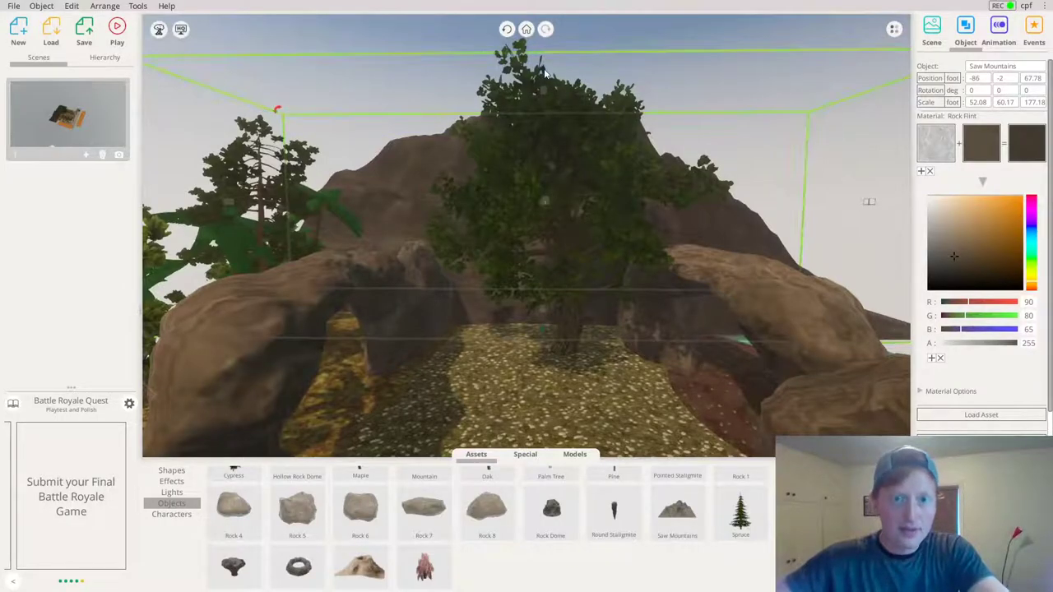
Lower the Saw Mountains backdrop to a height of about 48.79 ft
drag(544, 101, 546, 153)
right_drag(546, 154, 954, 275)
right_drag(639, 274, 724, 179)
drag(724, 178, 616, 88)
right_drag(520, 211, 285, 160)
right_drag(237, 267, 475, 381)
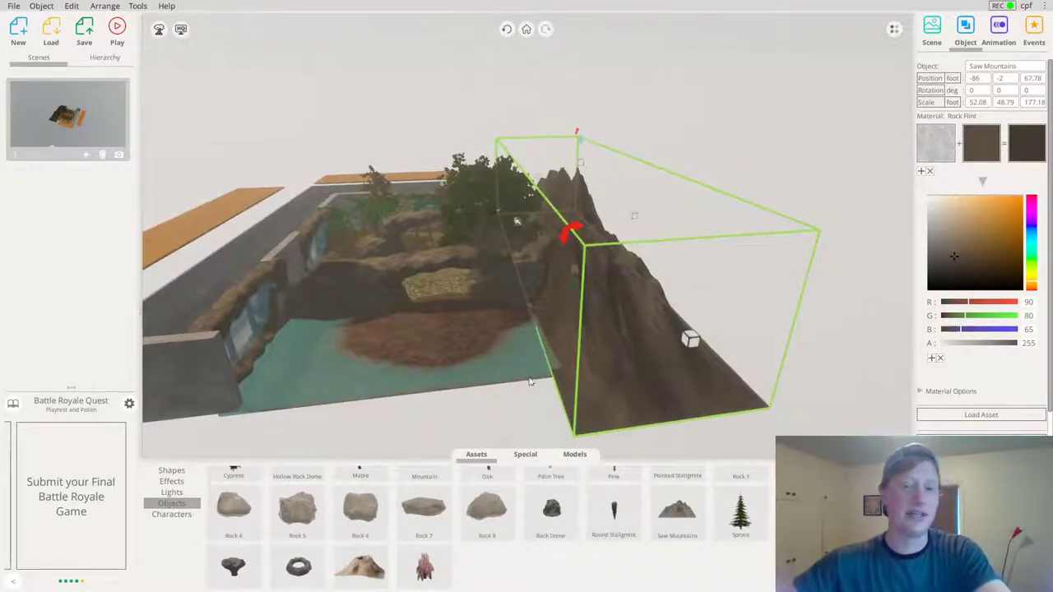
Add a Cliff from the object library at the end of the mountains by the water and rotate it to 270°
scroll(416, 561, up, 2)
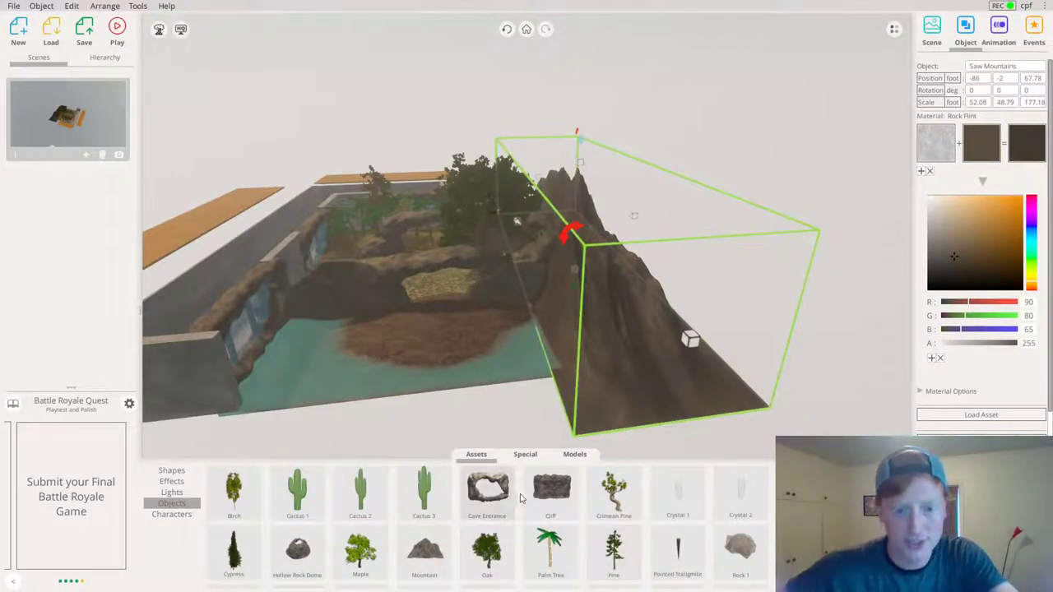
drag(541, 372, 506, 364)
right_drag(609, 367, 688, 372)
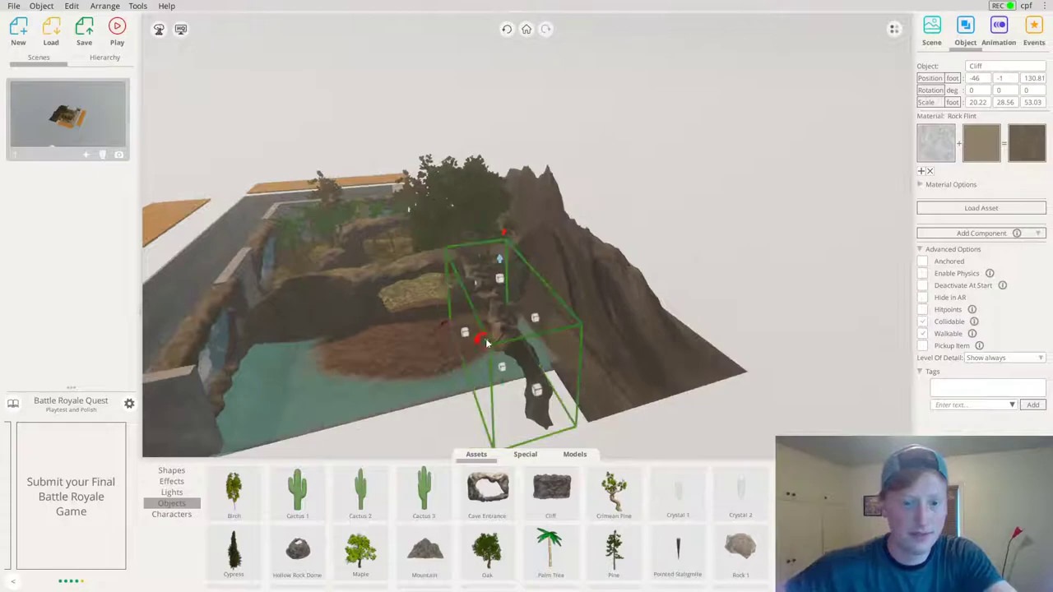
drag(447, 322, 363, 344)
drag(491, 343, 532, 340)
right_drag(525, 340, 333, 183)
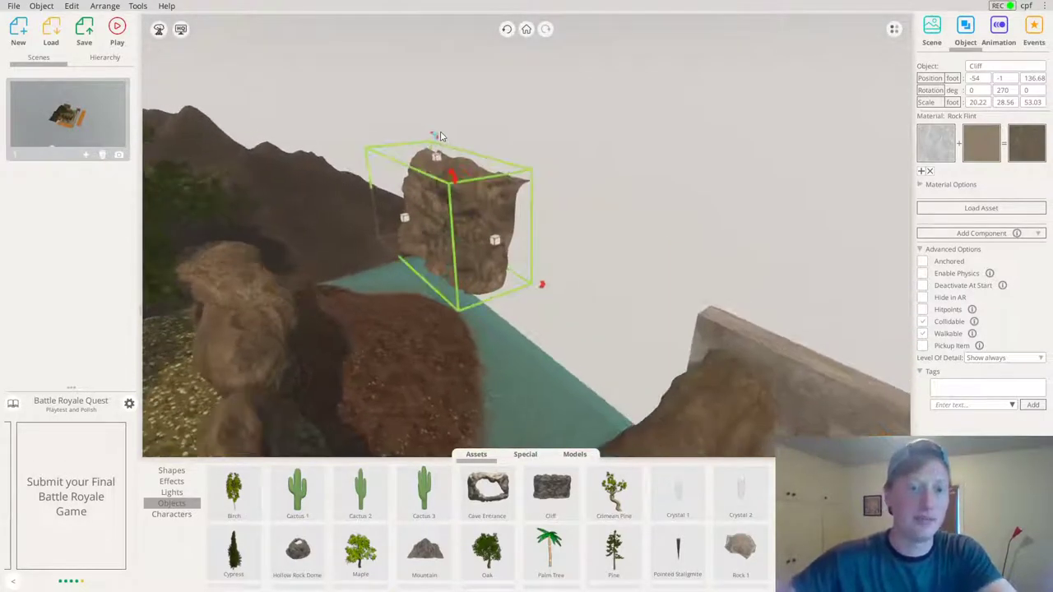
Stretch the cliff to about 53.34 ft high and 90.34 ft long, and darken its material colour to a deep brown
drag(436, 136, 433, 91)
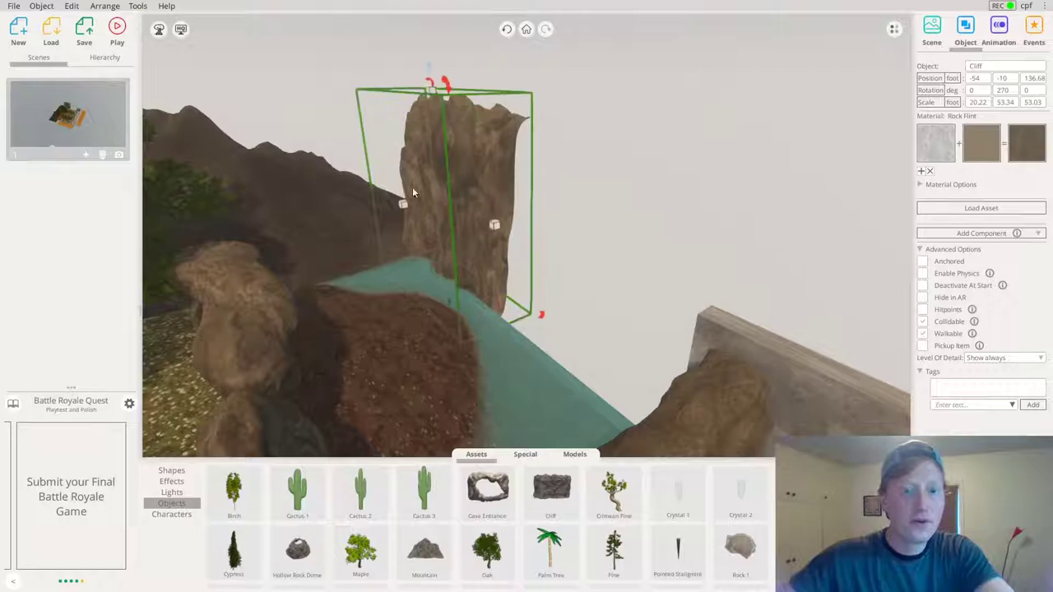
drag(405, 178, 365, 161)
right_drag(366, 190, 350, 207)
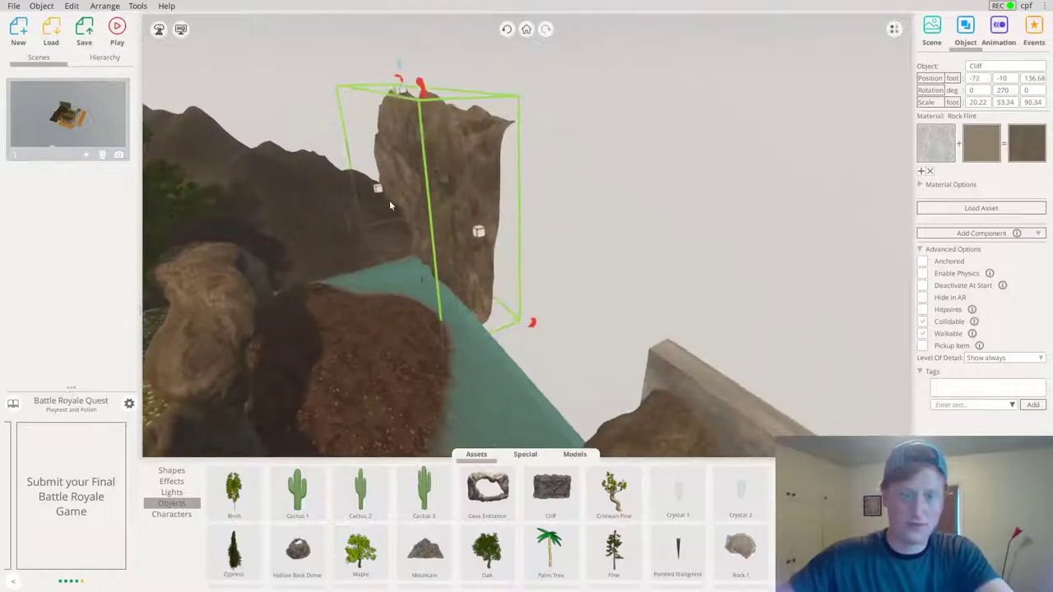
click(978, 147)
drag(959, 240, 958, 260)
Copy the dark cliff and place the duplicate beside it to close off the rest of the water's edge
right_drag(425, 207, 672, 340)
key(ctrl+c)
key(ctrl+v)
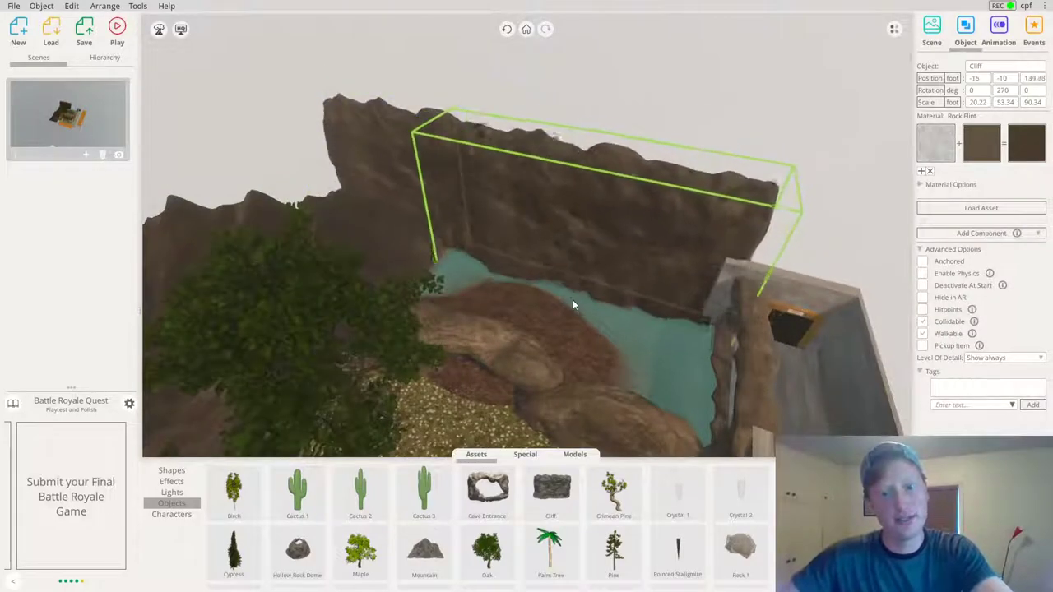
click(578, 303)
right_drag(539, 306, 181, 58)
click(729, 75)
scroll(526, 272, up, 10)
right_drag(512, 260, 406, 259)
drag(406, 260, 157, 338)
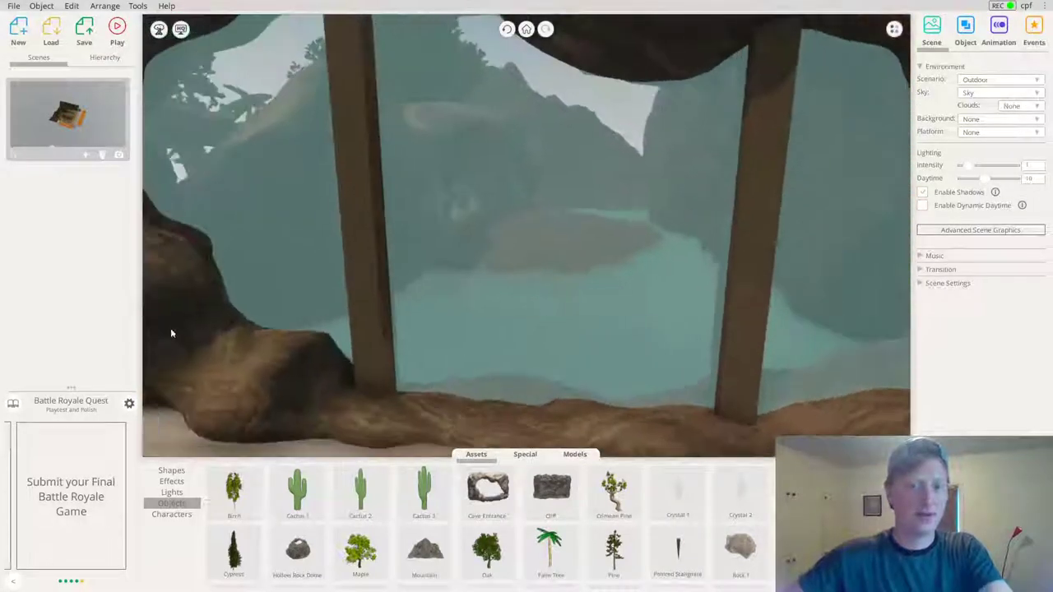
right_drag(157, 338, 463, 422)
Paste another cliff at the opposite end of the enclosure behind the palms, turn it to 90° and line it up between mountain and building
click(764, 197)
right_drag(755, 346, 403, 312)
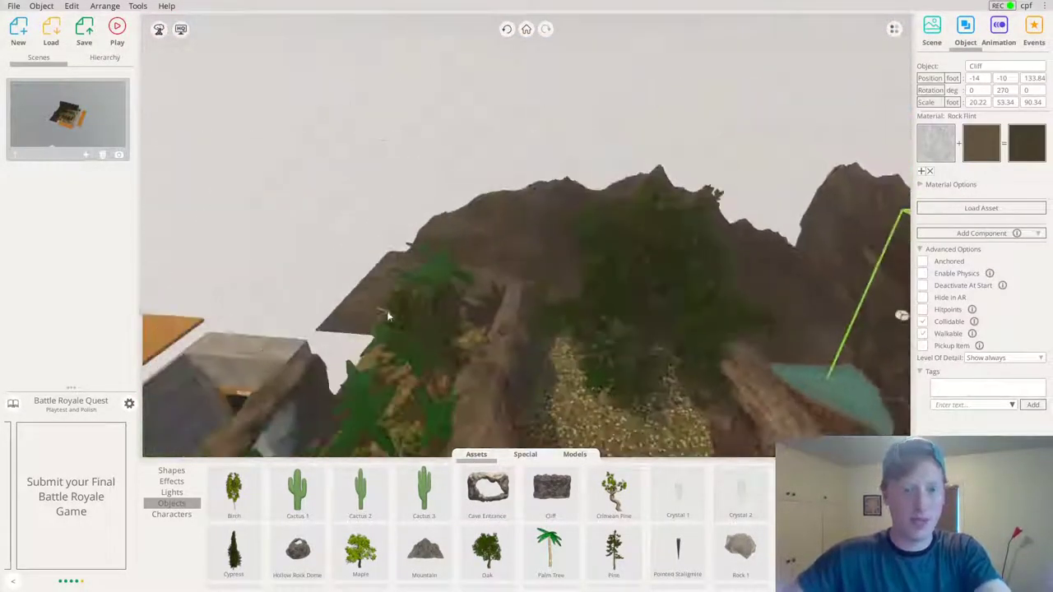
key(ctrl+v)
click(392, 324)
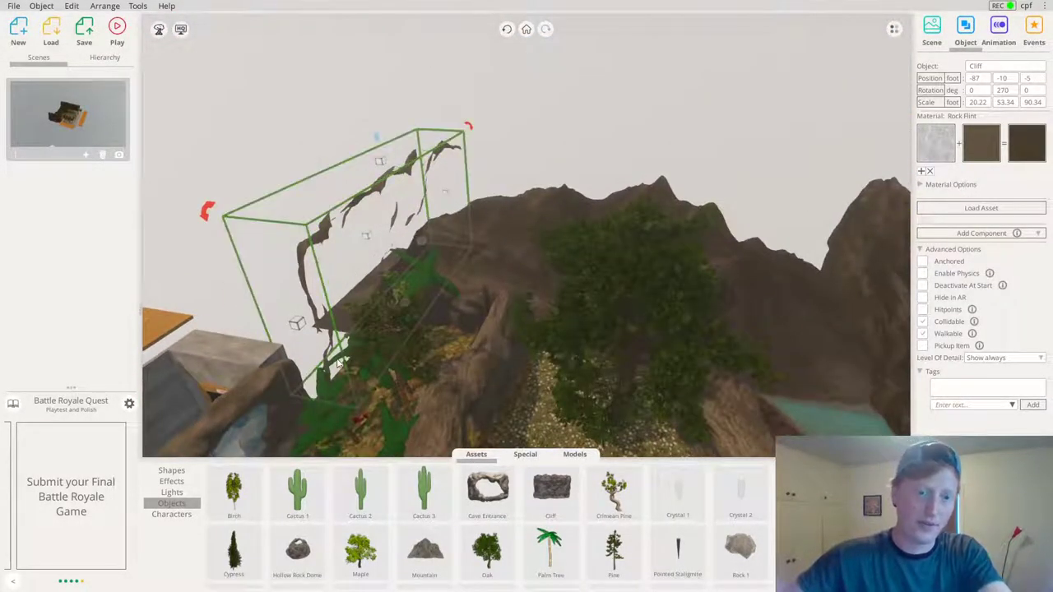
scroll(345, 358, down, 3)
drag(403, 374, 589, 253)
right_drag(591, 250, 472, 241)
drag(472, 240, 392, 300)
right_drag(434, 305, 389, 423)
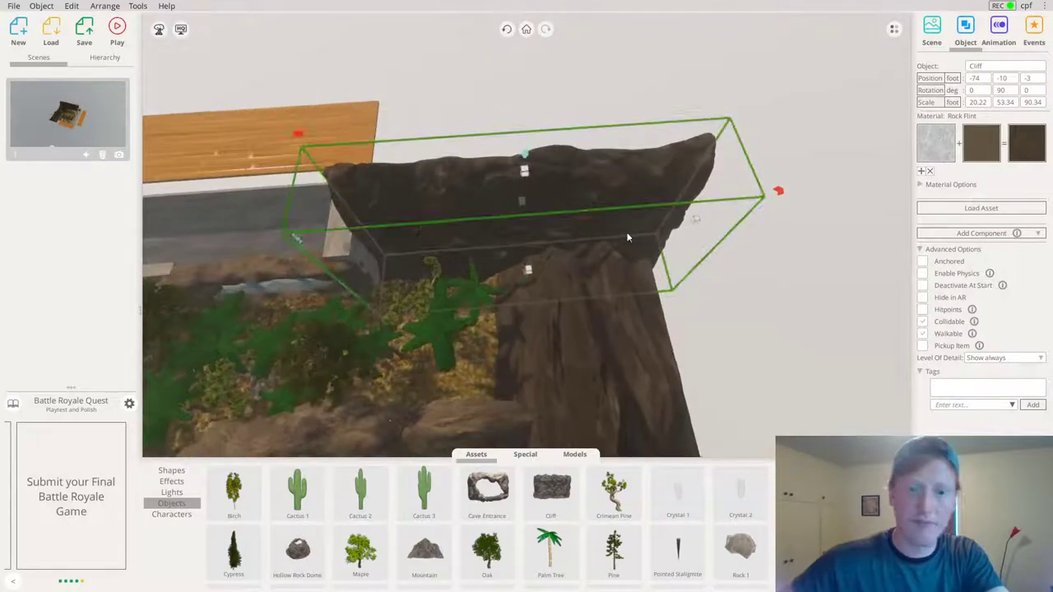
Shorten the cliff behind the palms to about 66.04 ft long and reduce its height
drag(678, 224, 604, 222)
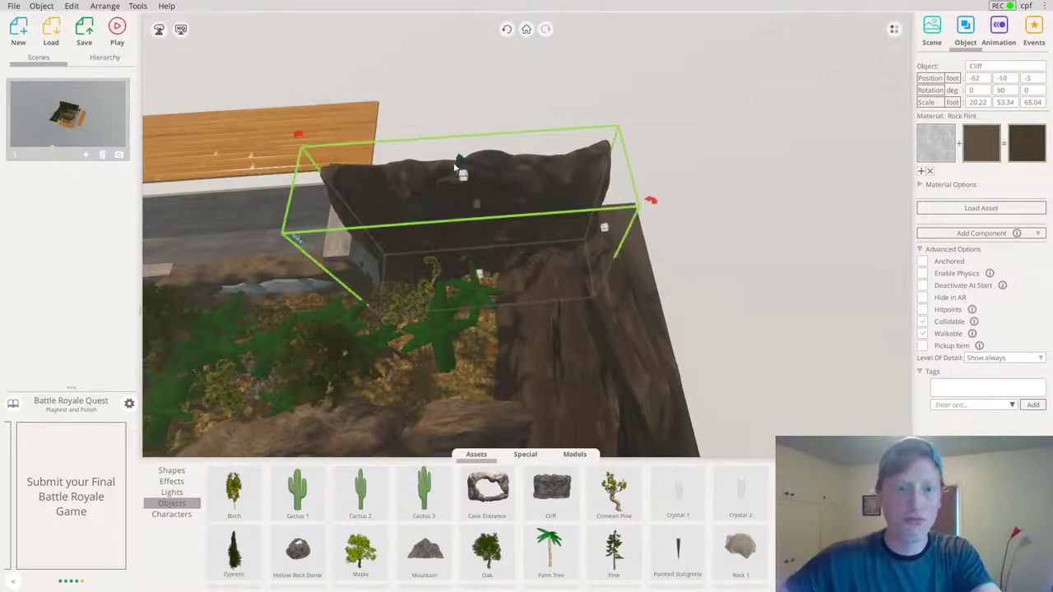
drag(462, 175, 469, 204)
right_drag(469, 204, 637, 307)
Examine the grass zone, rock arches and surrounding trees, and look through the remaining natural objects in the library
click(694, 112)
scroll(645, 194, up, 4)
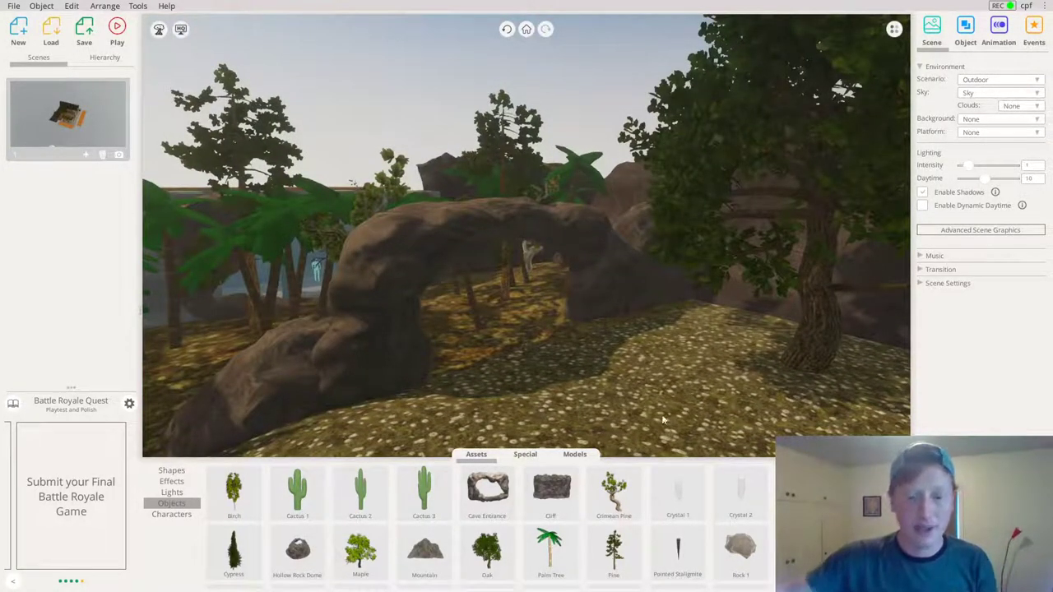
scroll(703, 545, down, 2)
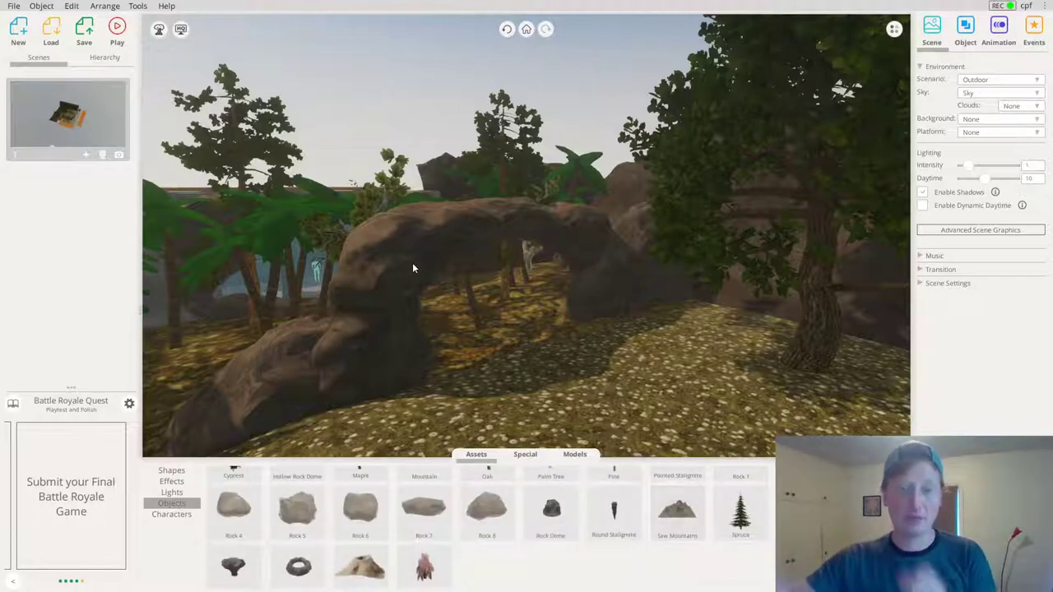
drag(417, 272, 483, 309)
drag(715, 349, 860, 395)
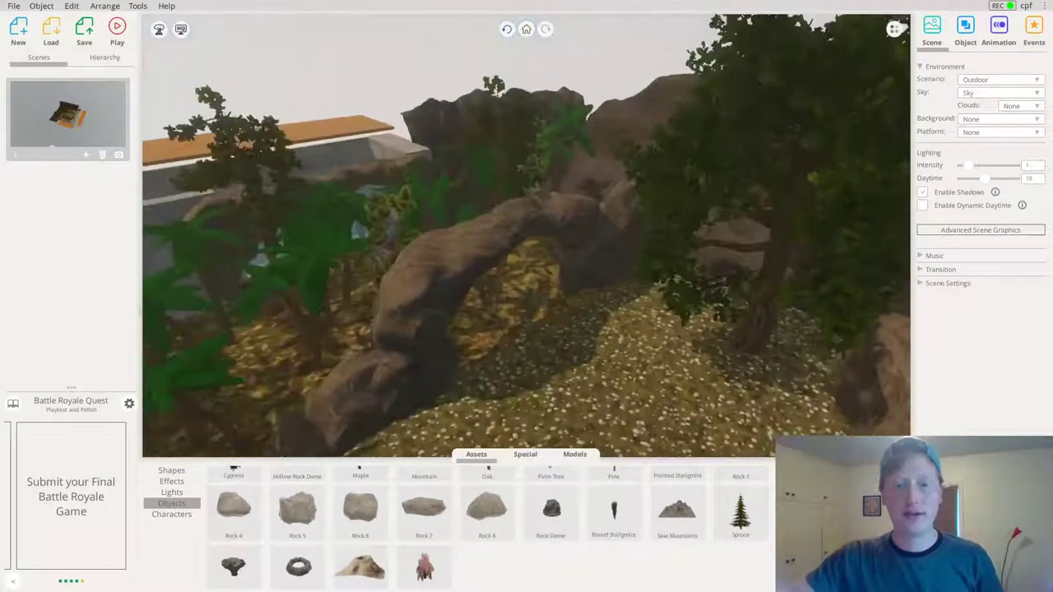
drag(692, 325, 889, 371)
drag(560, 331, 673, 349)
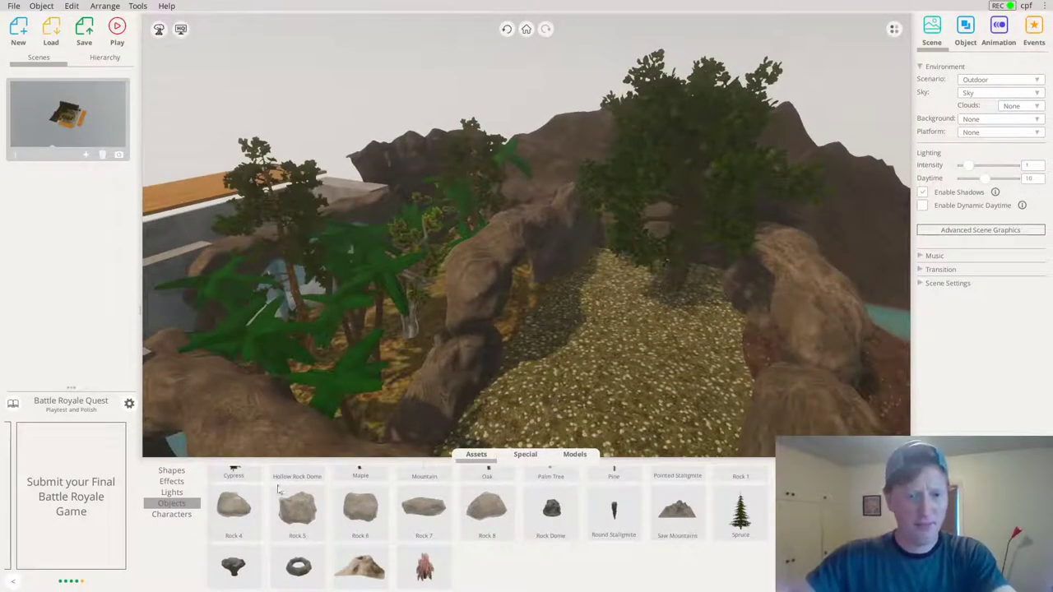
drag(887, 383, 503, 274)
drag(566, 274, 521, 270)
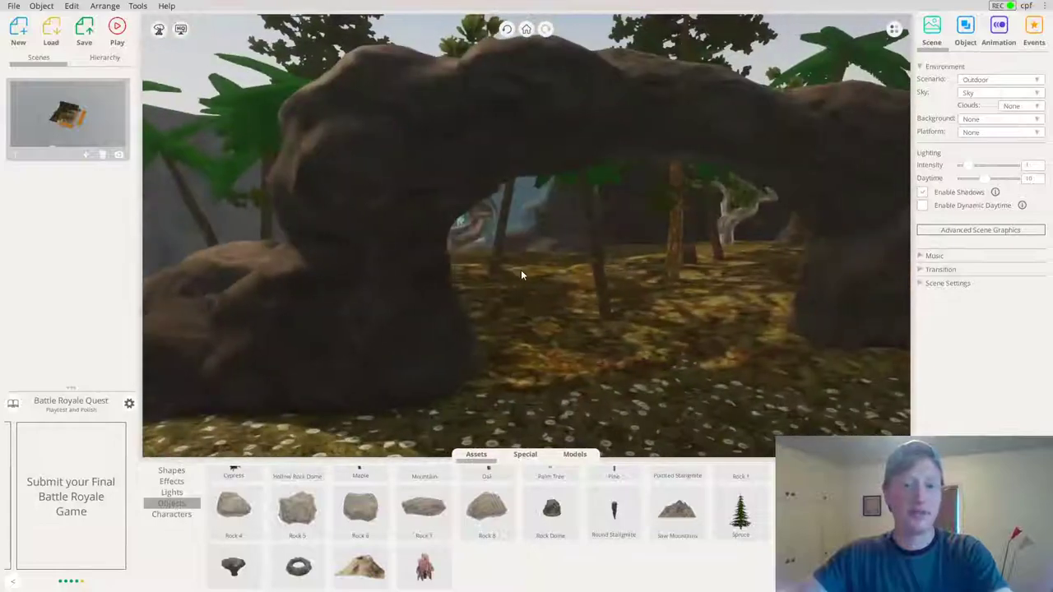
drag(500, 231, 495, 250)
scroll(445, 545, down, 1)
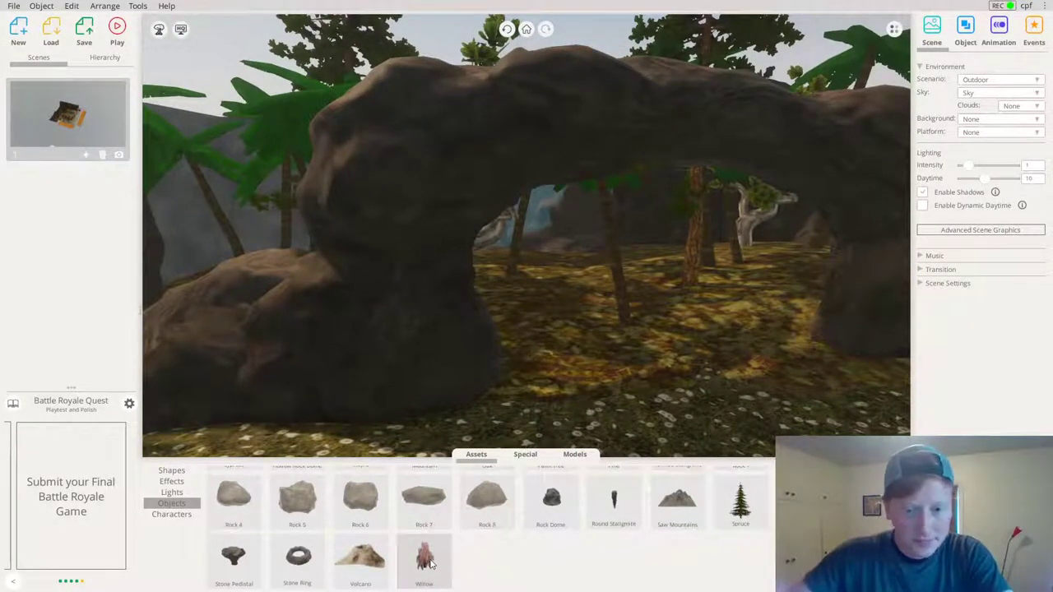
Place a Cylinder on the grass before the arch, shape it into a pole about 0.41 × 12.17 × 0.41 ft and tilt it 5°
click(169, 473)
scroll(482, 300, down, 5)
scroll(426, 533, up, 3)
drag(363, 495, 589, 392)
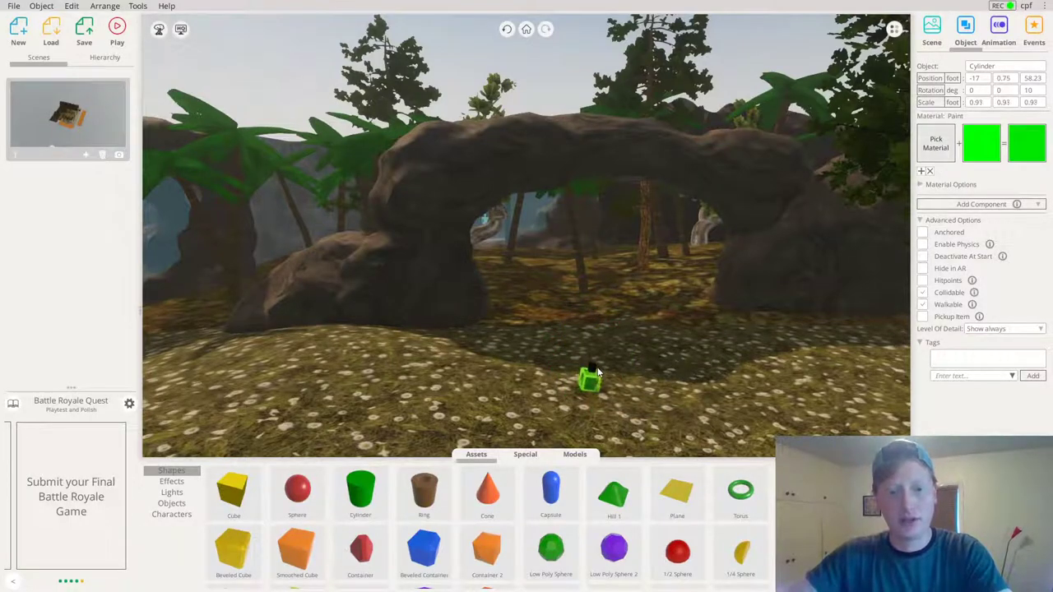
drag(660, 211, 670, 205)
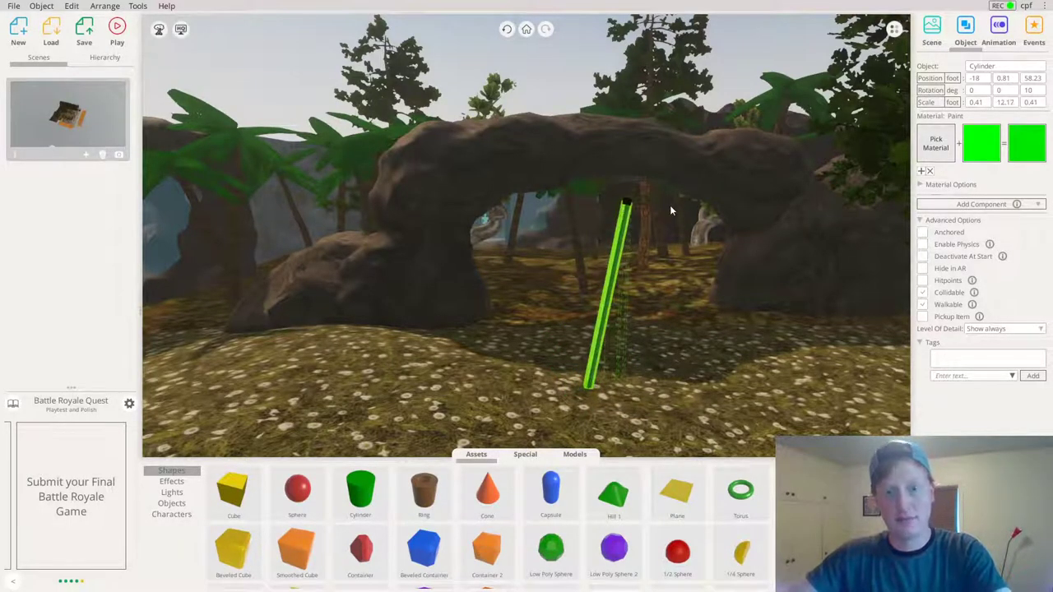
drag(609, 193, 600, 192)
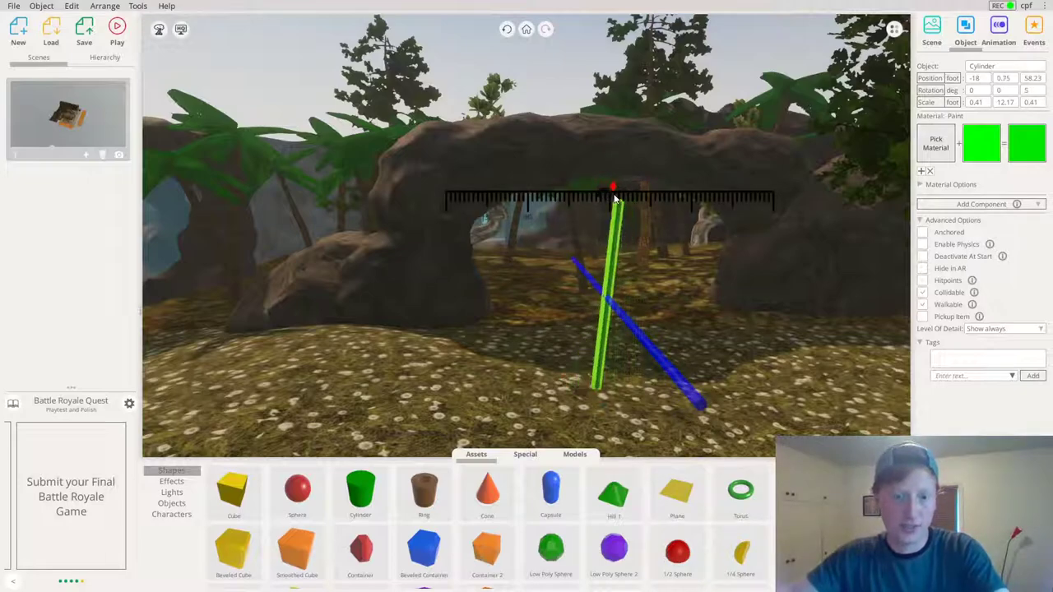
Duplicate the pole beside the original and give the original the Bamboo Vertical Shade wood material
right_drag(611, 208, 607, 276)
alt+drag(596, 383, 577, 386)
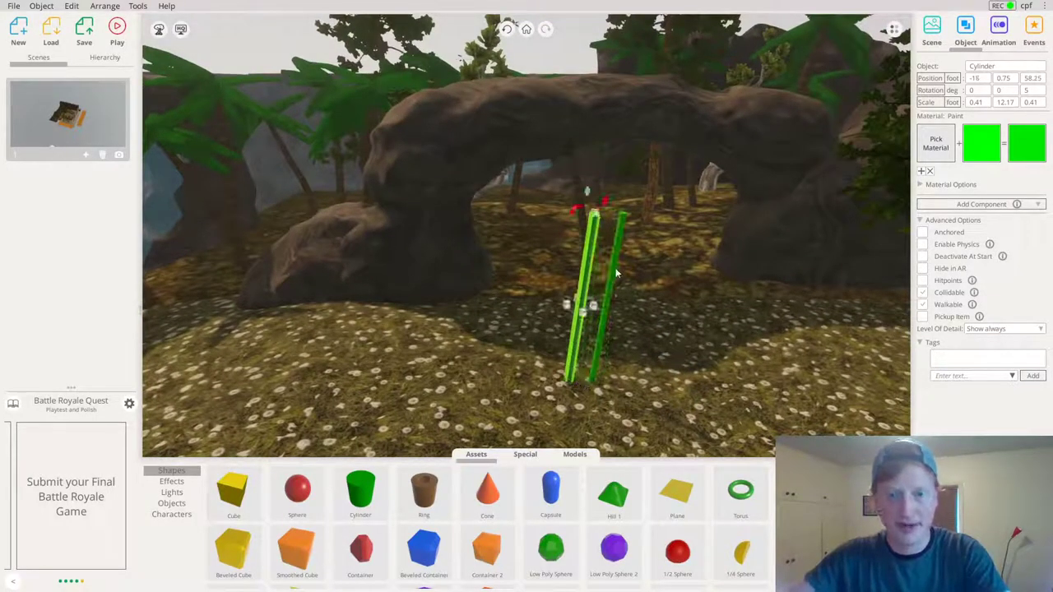
drag(724, 246, 863, 157)
click(936, 142)
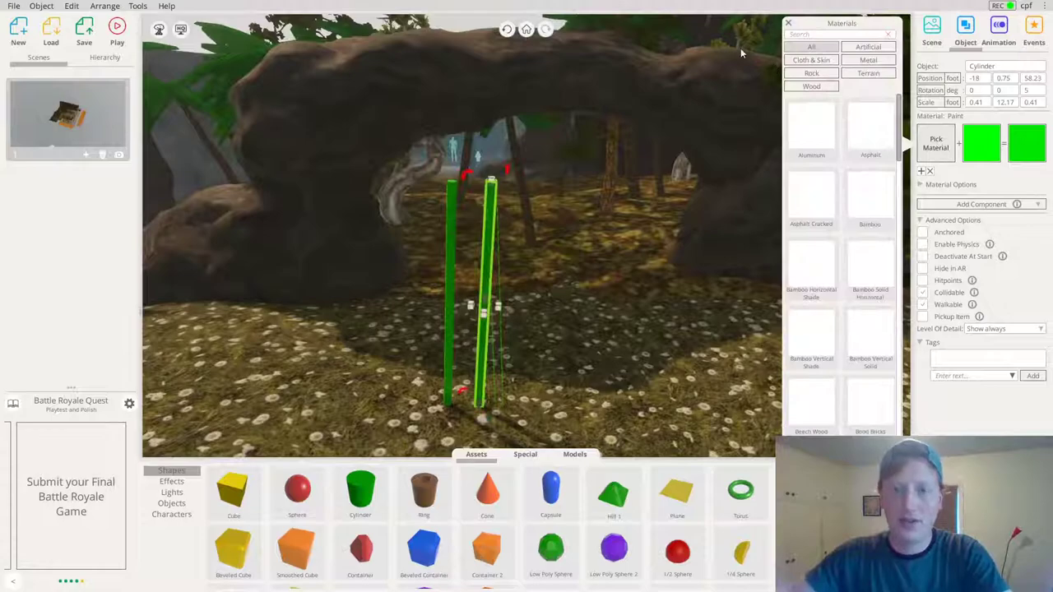
click(815, 89)
scroll(605, 232, up, 4)
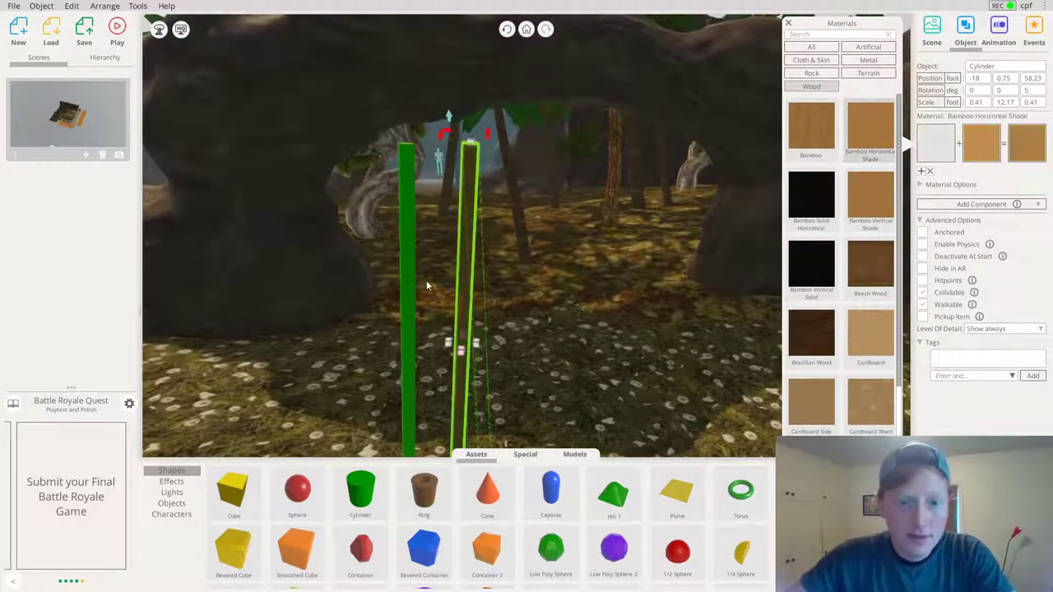
click(876, 193)
drag(495, 293, 535, 263)
scroll(534, 263, up, 2)
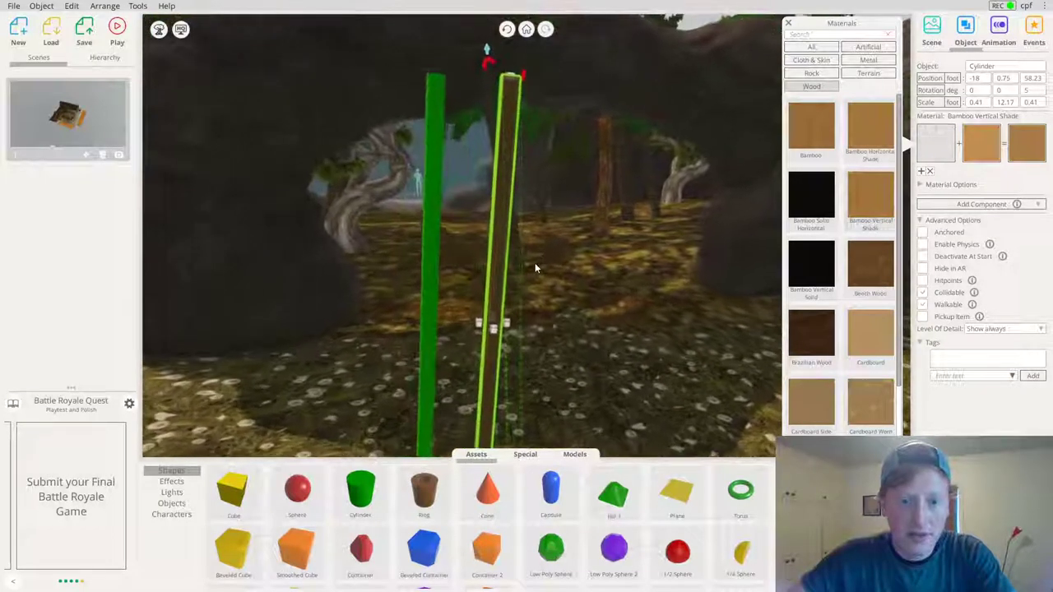
Set the bamboo pole's material colour to a yellow-green of about RGB 167, 184, 55
click(985, 148)
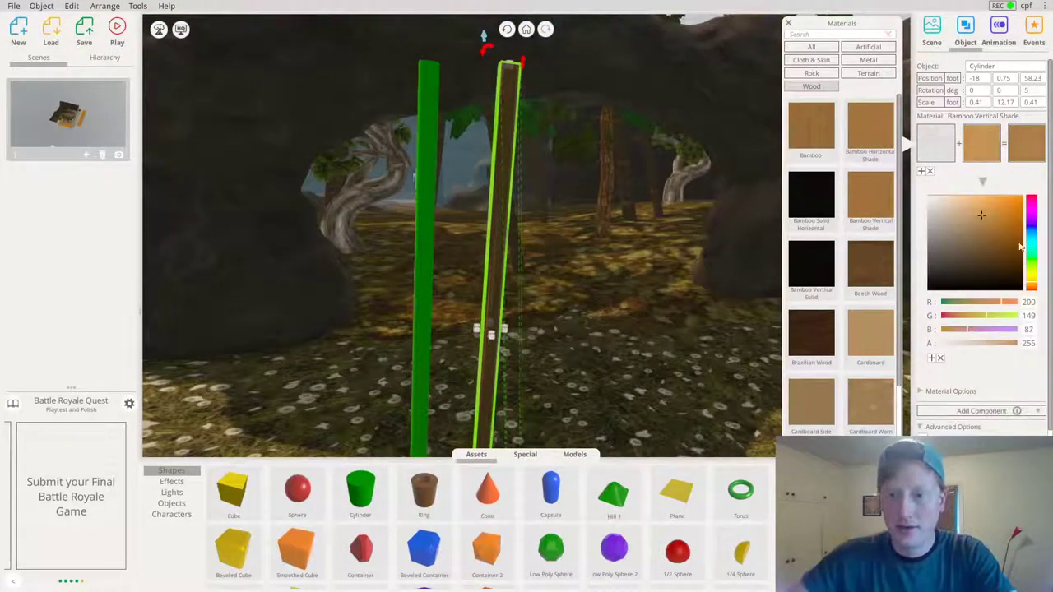
click(1033, 278)
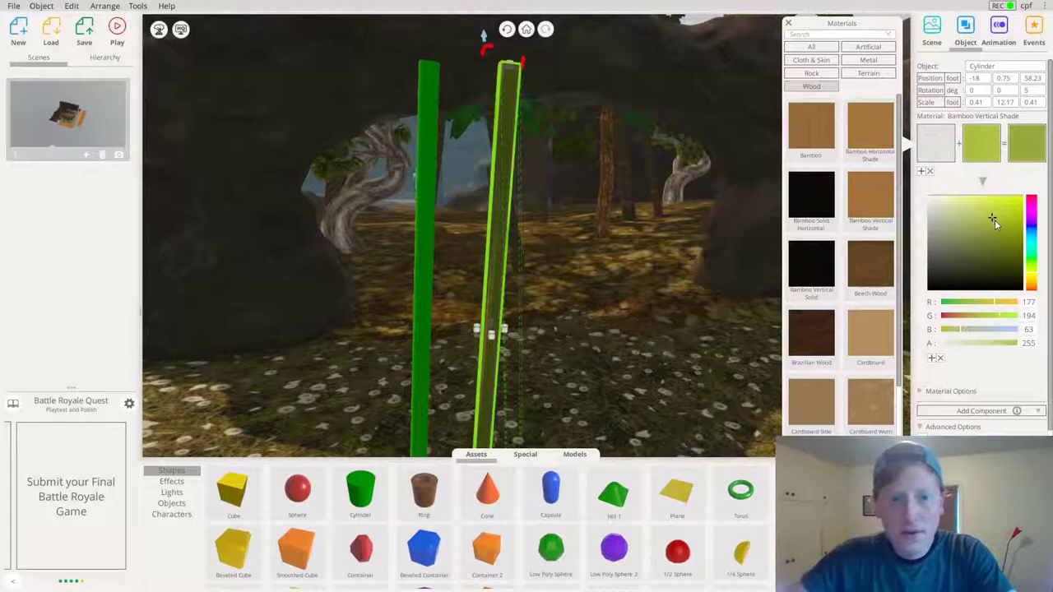
right_drag(569, 188, 625, 246)
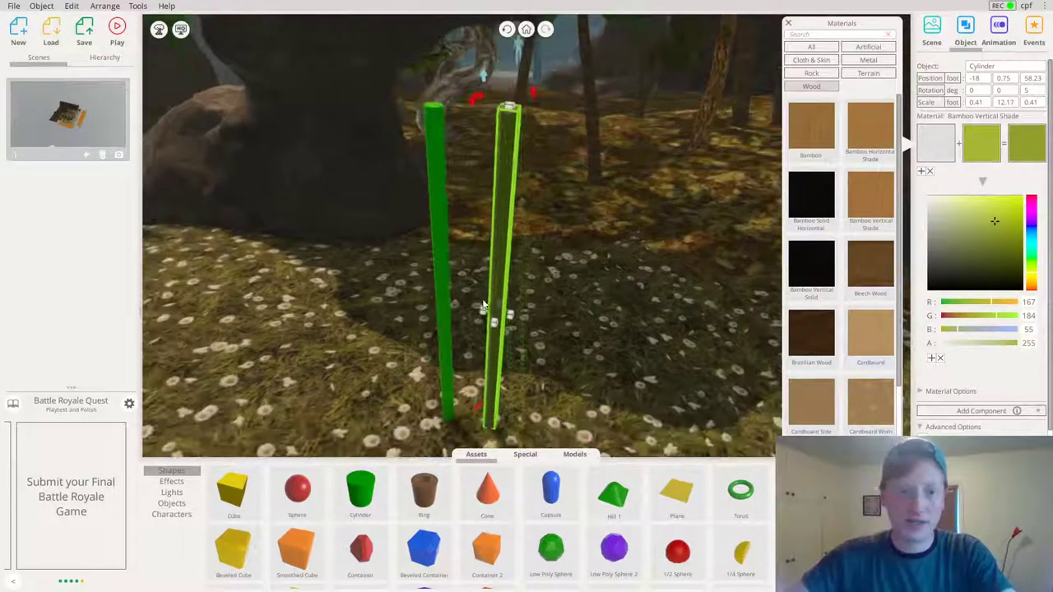
Copy the bamboo pole to a spot beside it and recolour the copy to a deeper green
key(ctrl+c)
key(ctrl+v)
drag(544, 339, 550, 338)
click(997, 148)
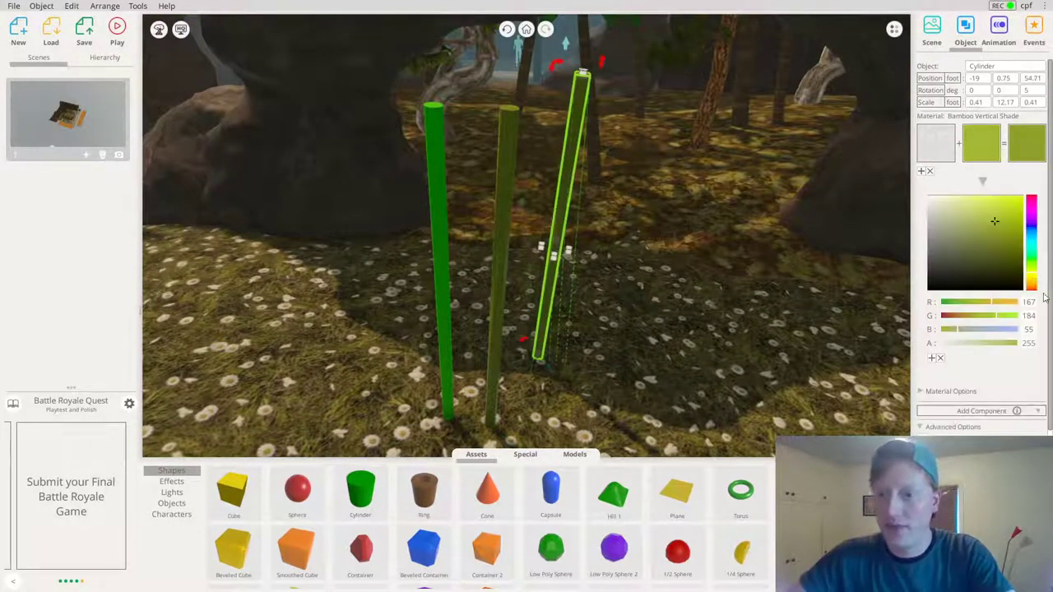
click(1033, 264)
right_drag(635, 235, 772, 187)
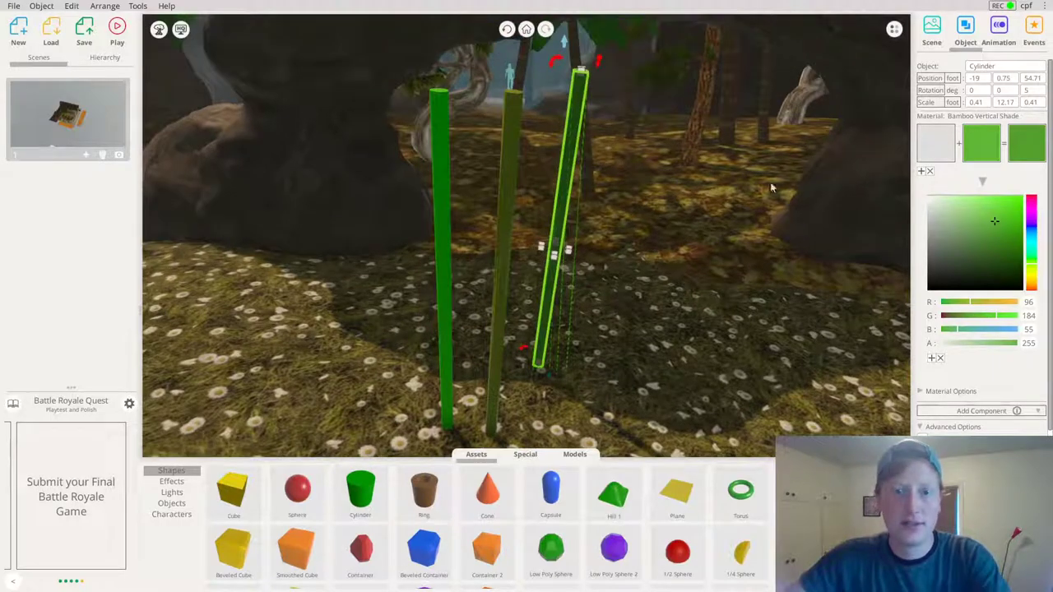
click(1003, 234)
Bring the green and yellow-green bamboo poles close together to start a cluster in front of the arch
drag(572, 154, 510, 198)
right_drag(629, 214, 557, 197)
drag(576, 182, 643, 498)
drag(628, 245, 636, 257)
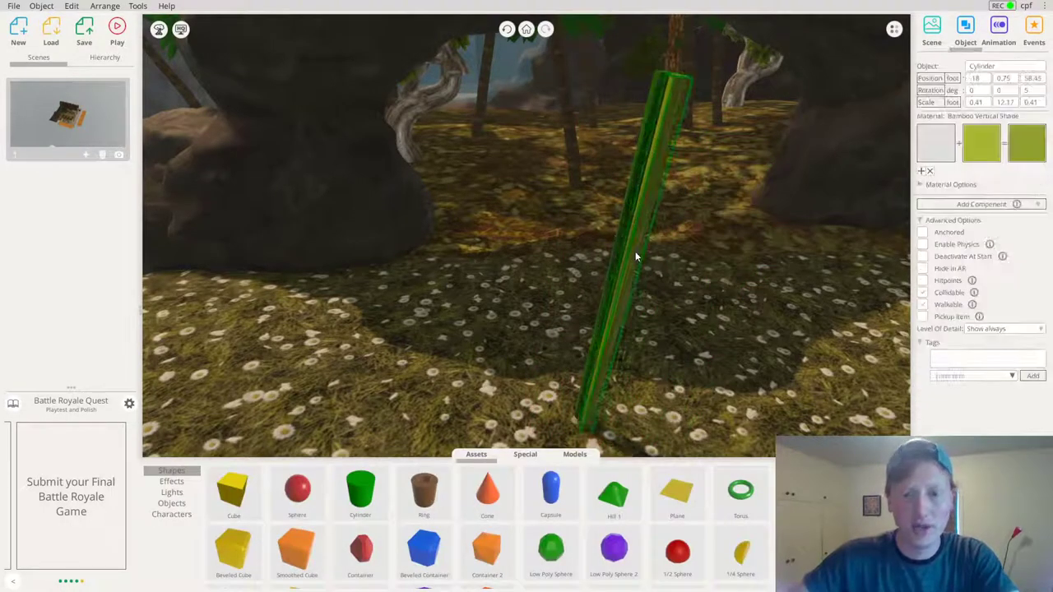
right_drag(635, 253, 708, 228)
scroll(430, 348, down, 3)
right_drag(430, 348, 387, 357)
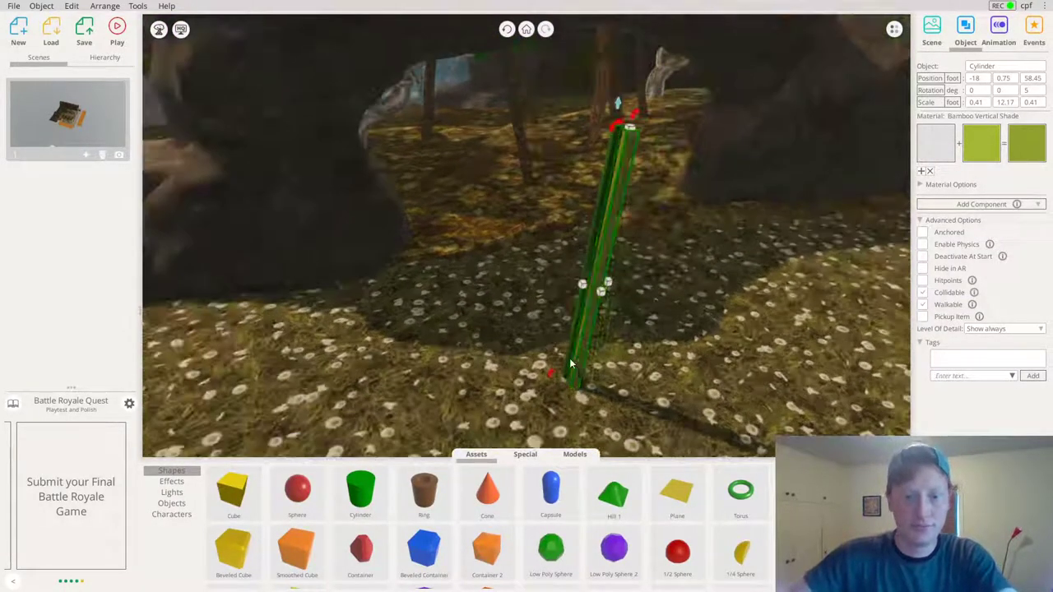
Lean the yellow-green pole about 15° and add a copy sized about 0.37 × 12.68 × 0.37 ft, straightened to a 5° tilt
mouse_move(644, 115)
mouse_down()
mouse_move(646, 94)
mouse_move(644, 132)
mouse_up()
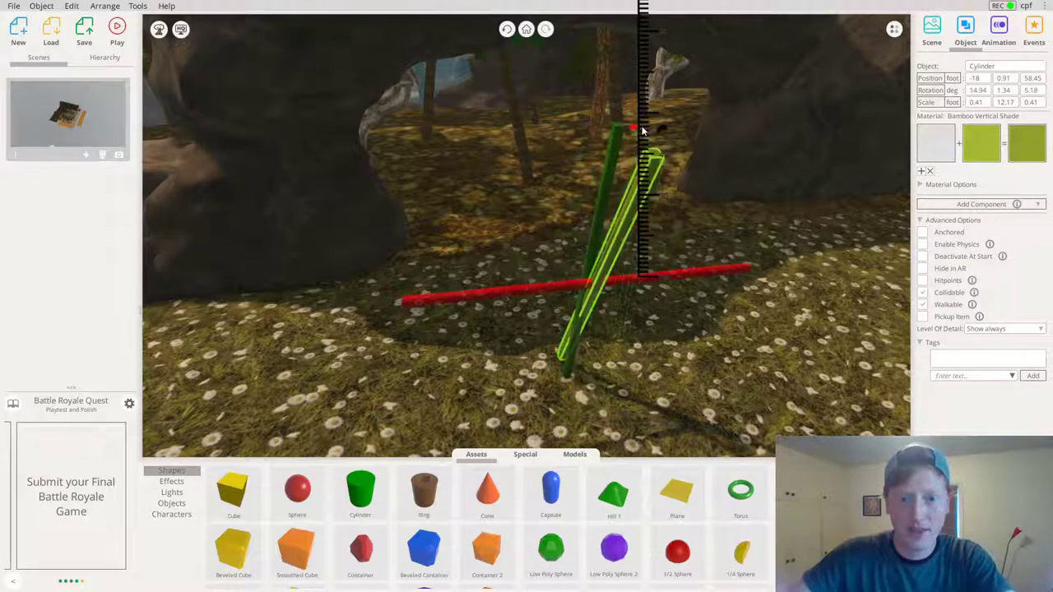
drag(652, 193, 657, 220)
scroll(656, 200, down, 2)
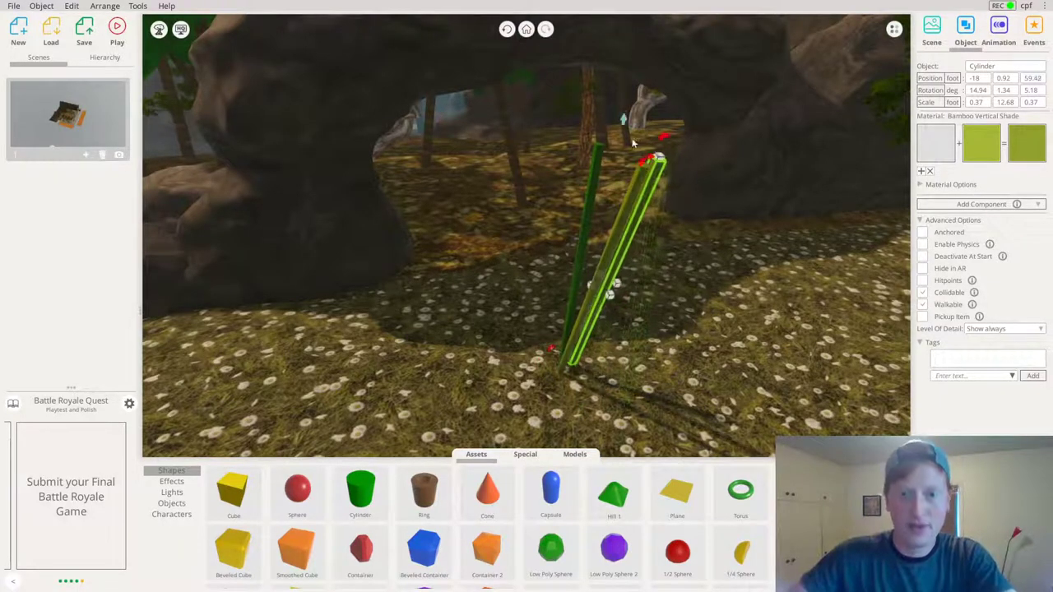
drag(668, 138, 663, 123)
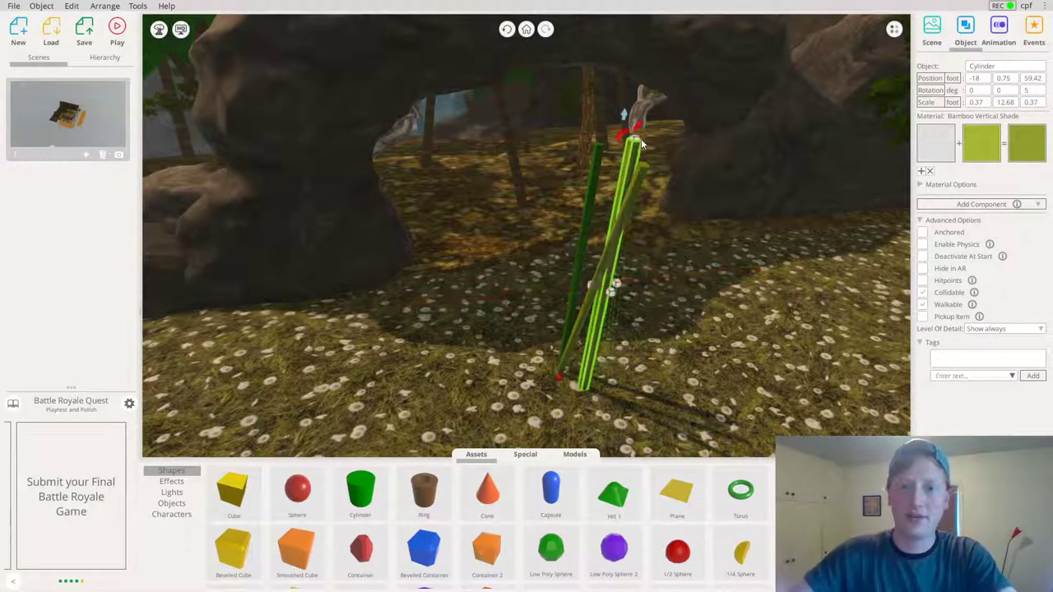
Stretch the straightened yellow-green pole copy to about 14.11 ft tall and lean it about 10° away from the other poles
drag(634, 161, 599, 146)
right_drag(599, 146, 688, 177)
scroll(688, 176, up, 1)
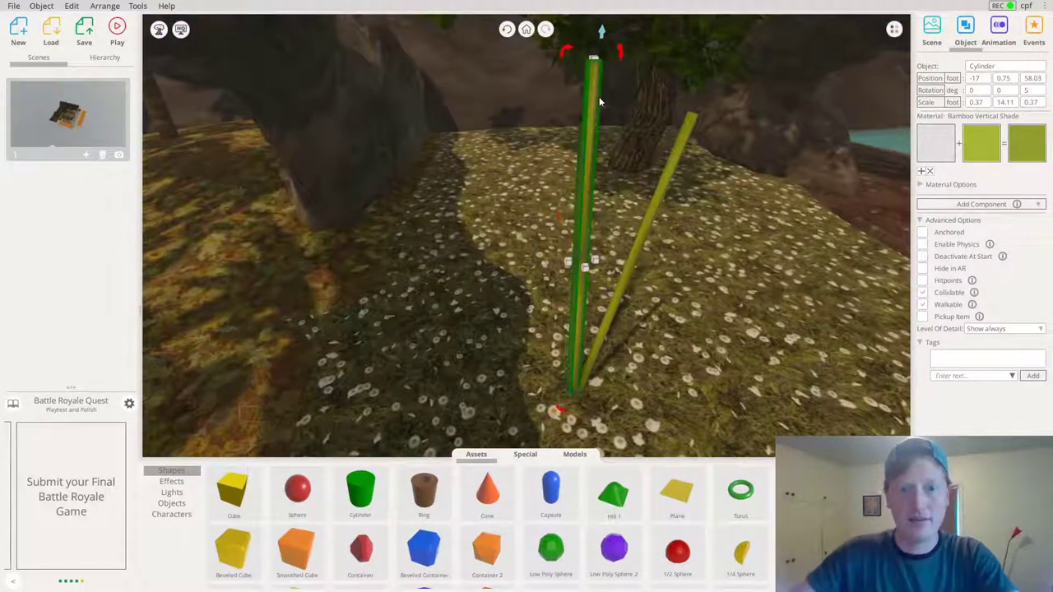
click(562, 52)
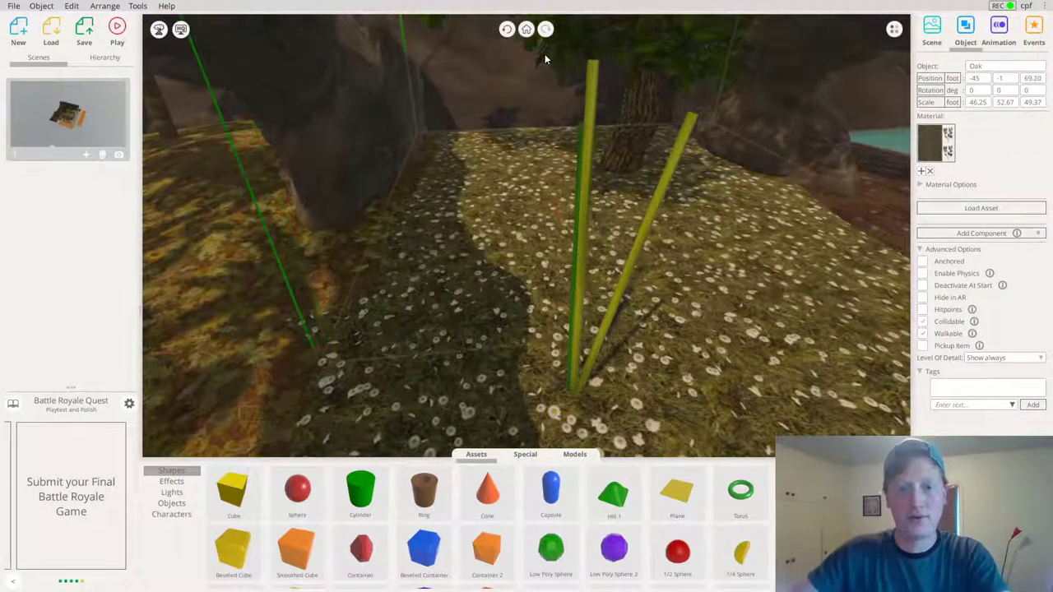
click(549, 65)
click(583, 113)
click(585, 112)
click(588, 111)
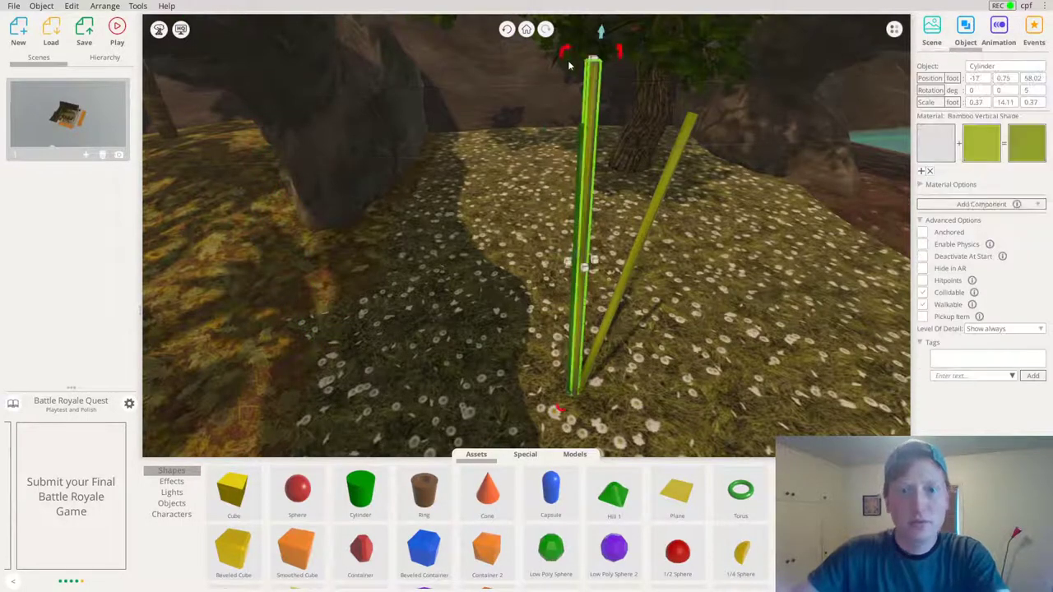
drag(568, 47, 561, 57)
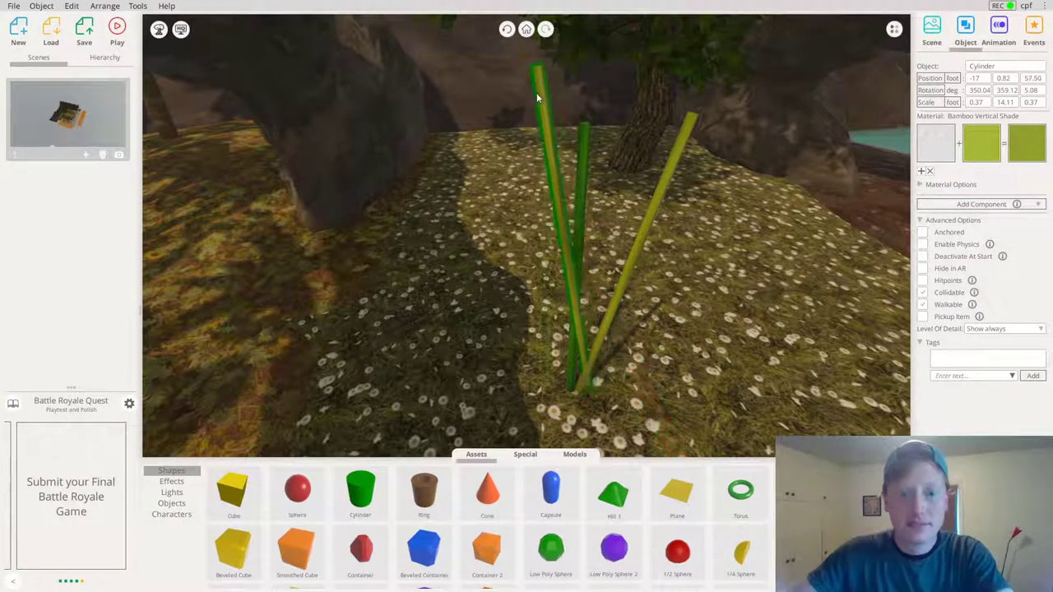
Add a copy of the green pole sized about 0.41 × 13.23 × 0.41 ft and lean it about 5° outward beside the yellow-green one
click(584, 169)
drag(566, 269, 560, 380)
right_drag(576, 180, 580, 114)
mouse_move(548, 106)
mouse_down()
mouse_move(576, 114)
mouse_move(540, 122)
mouse_up()
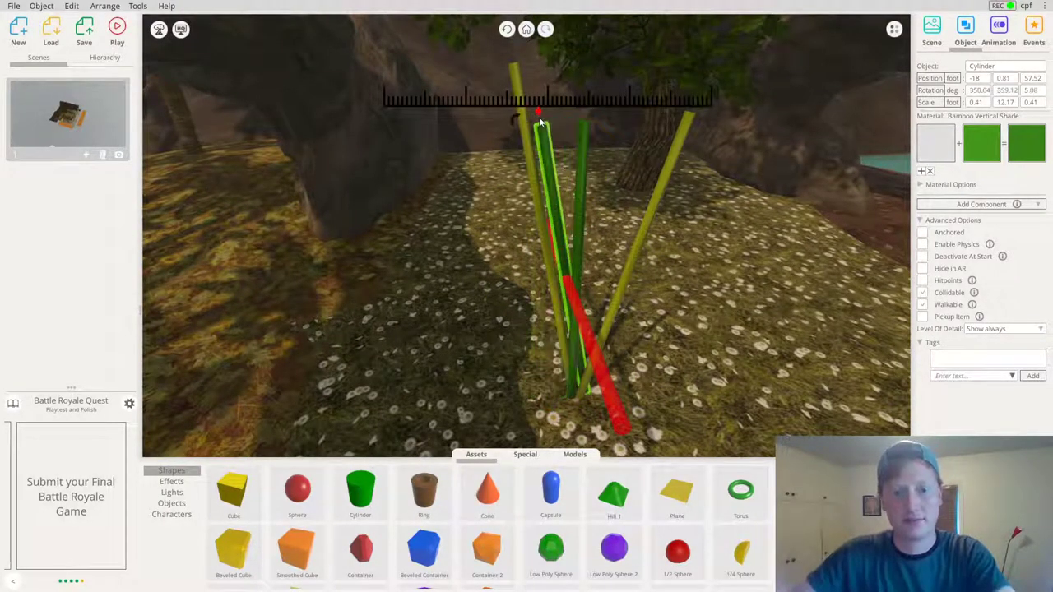
right_drag(552, 157, 640, 79)
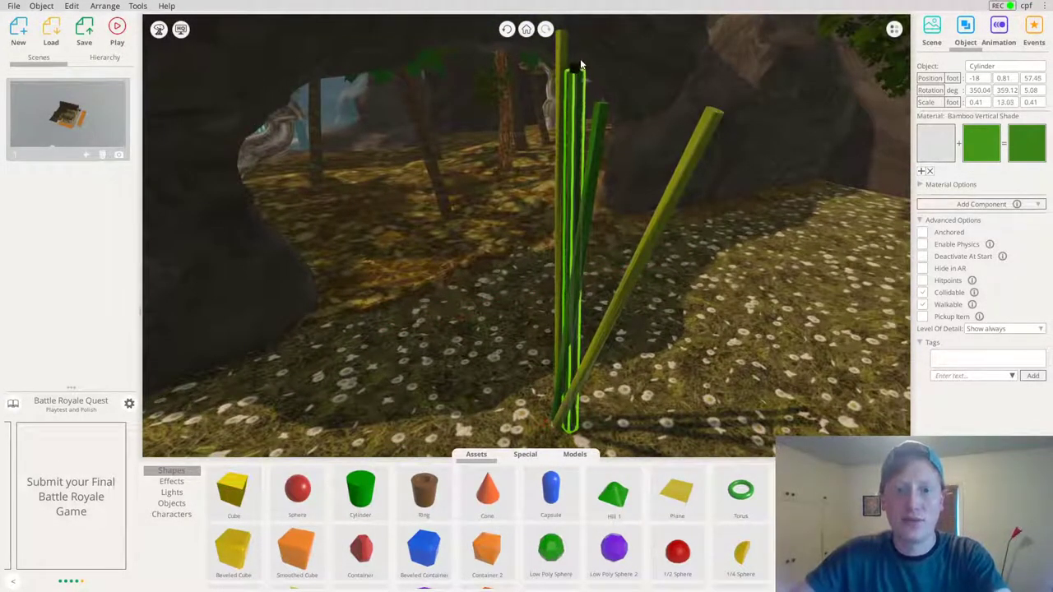
drag(573, 62, 583, 47)
drag(563, 133, 527, 134)
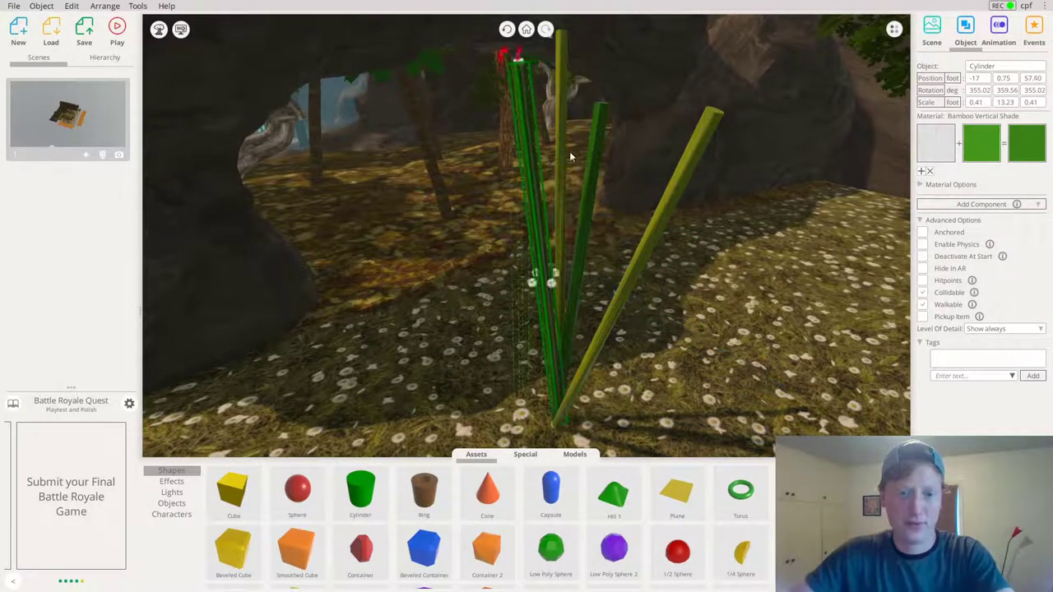
Duplicate the two green poles and the yellow-green pole between them, and turn and shift the copies to fill out the cluster
click(586, 191)
shift+click(561, 182)
shift+click(541, 207)
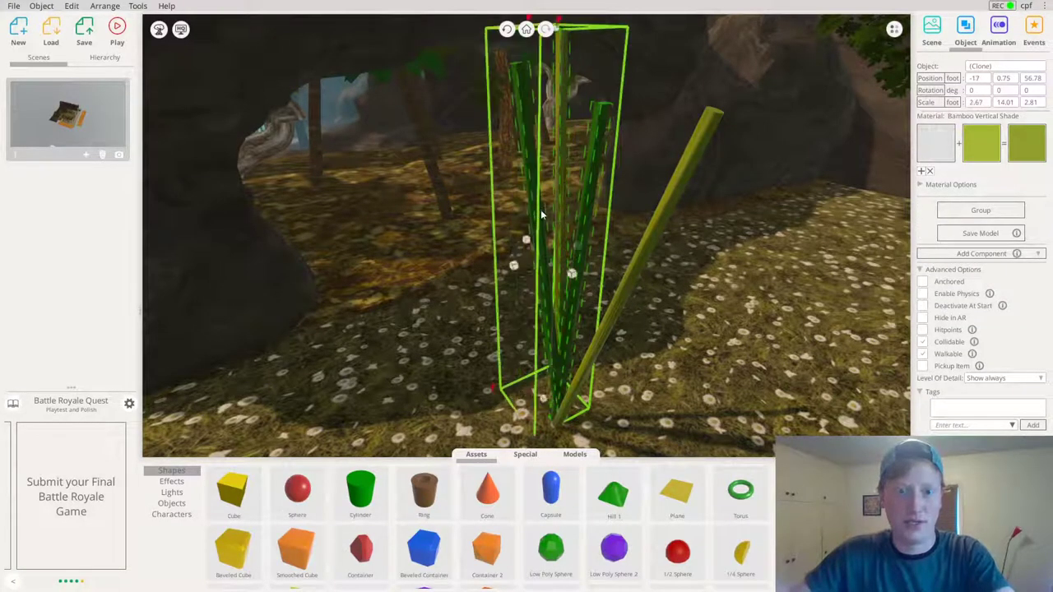
right_drag(541, 207, 589, 310)
key(ctrl+d)
mouse_move(589, 315)
mouse_down()
mouse_move(543, 392)
mouse_move(535, 361)
mouse_move(573, 352)
mouse_up()
drag(563, 248, 587, 246)
Anchor the flowered grass hill beneath the bamboo poles
mouse_move(586, 246)
right_down()
mouse_move(611, 327)
mouse_move(608, 424)
right_up()
scroll(611, 327, down, 4)
click(608, 425)
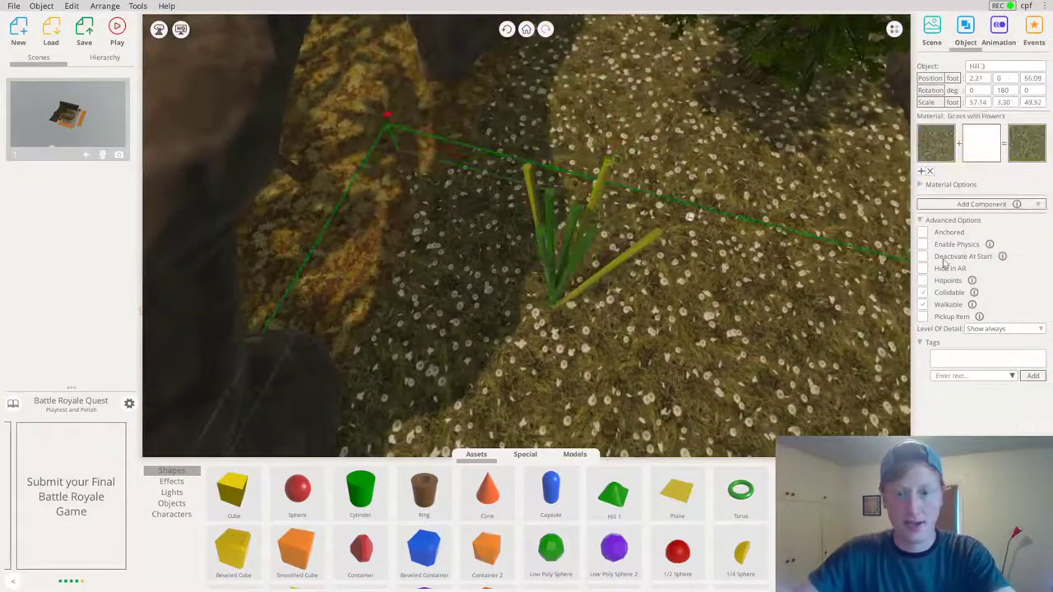
click(923, 234)
Select the whole set of bamboo poles and duplicate it, turning and shifting the copy to thicken the cluster
click(671, 364)
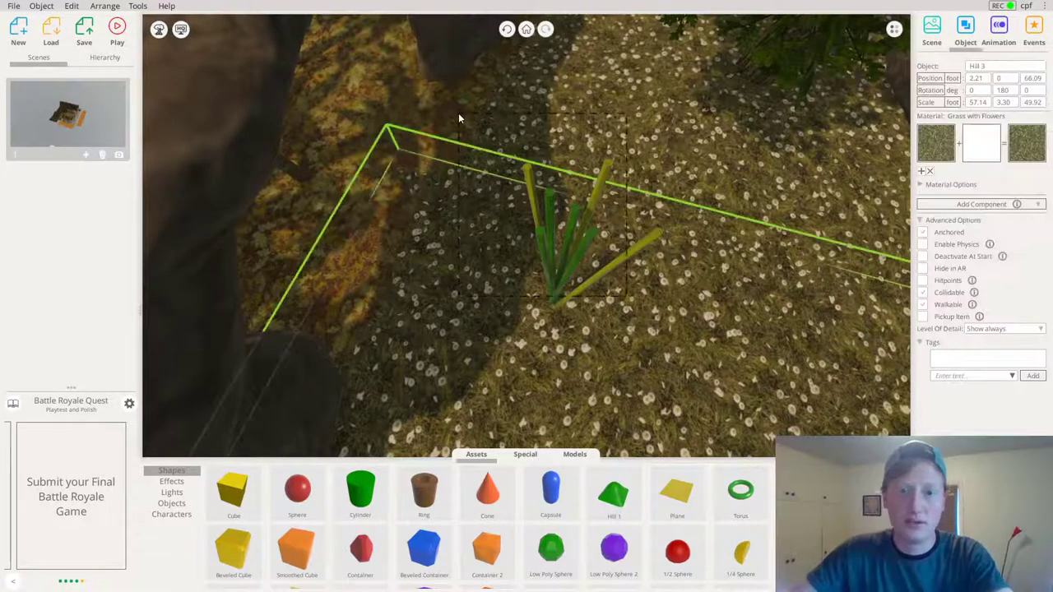
click(541, 243)
mouse_move(554, 296)
alt+mouse_down()
mouse_move(573, 295)
mouse_move(383, 319)
alt+mouse_up()
drag(538, 249, 528, 249)
mouse_move(528, 249)
right_down()
mouse_move(579, 386)
mouse_move(608, 424)
mouse_move(593, 390)
right_up()
Group all the bamboo poles and name the group Bamboo
click(596, 385)
click(597, 288)
right_drag(598, 288, 603, 323)
click(980, 210)
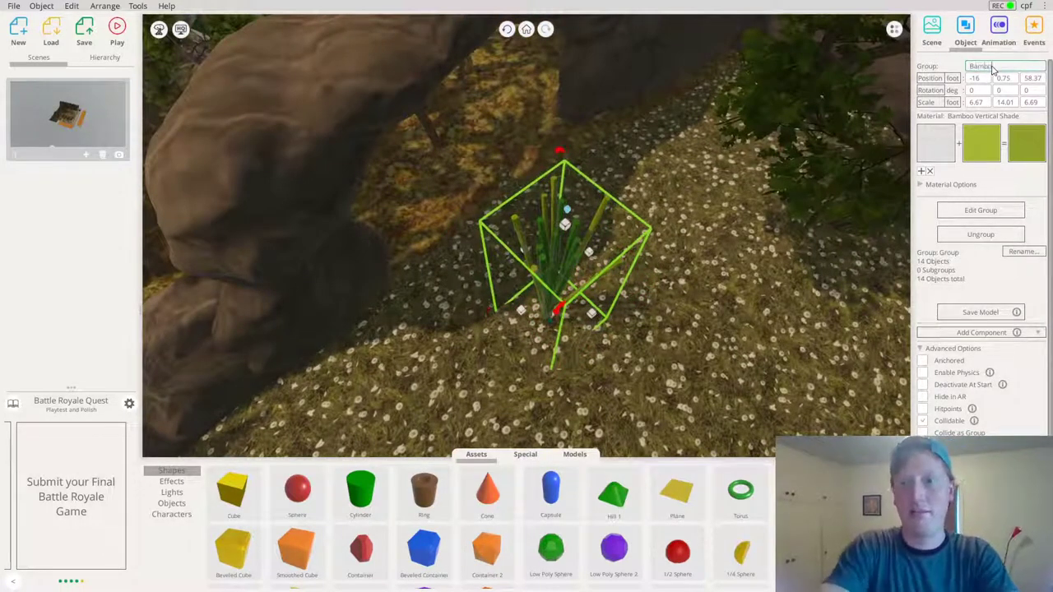
Place a copy of the Bamboo group in the forest behind the arch and move the original cluster to the far side of the opening
right_drag(635, 159, 511, 258)
key(ctrl+v)
drag(547, 239, 534, 231)
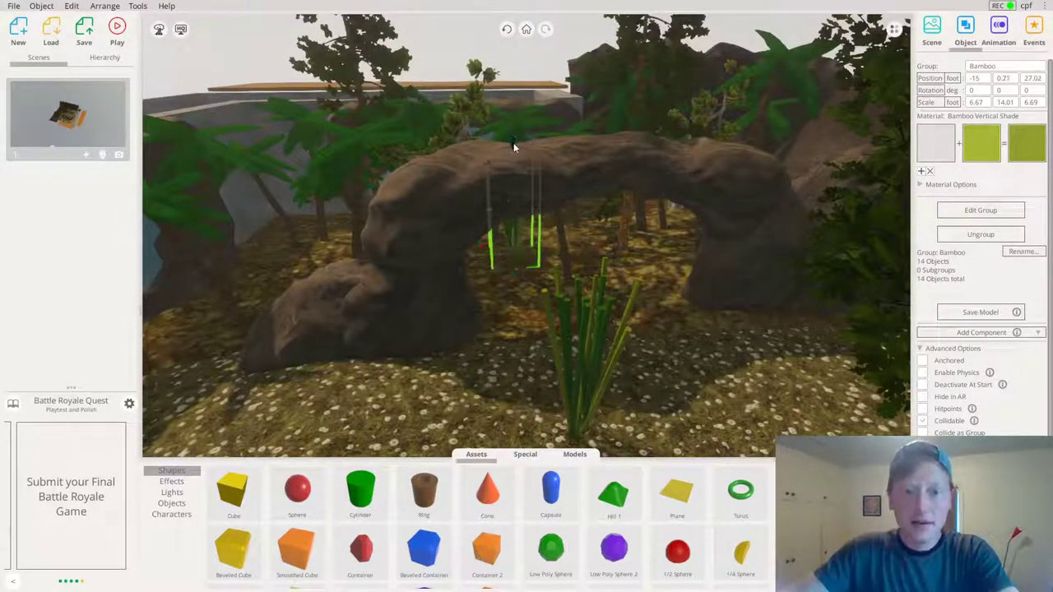
drag(587, 312, 680, 160)
right_drag(683, 148, 698, 65)
drag(676, 133, 644, 167)
right_drag(435, 309, 432, 303)
Add another Bamboo group among the palms behind the low rock beside the arch and adjust its lean and position
key(ctrl+v)
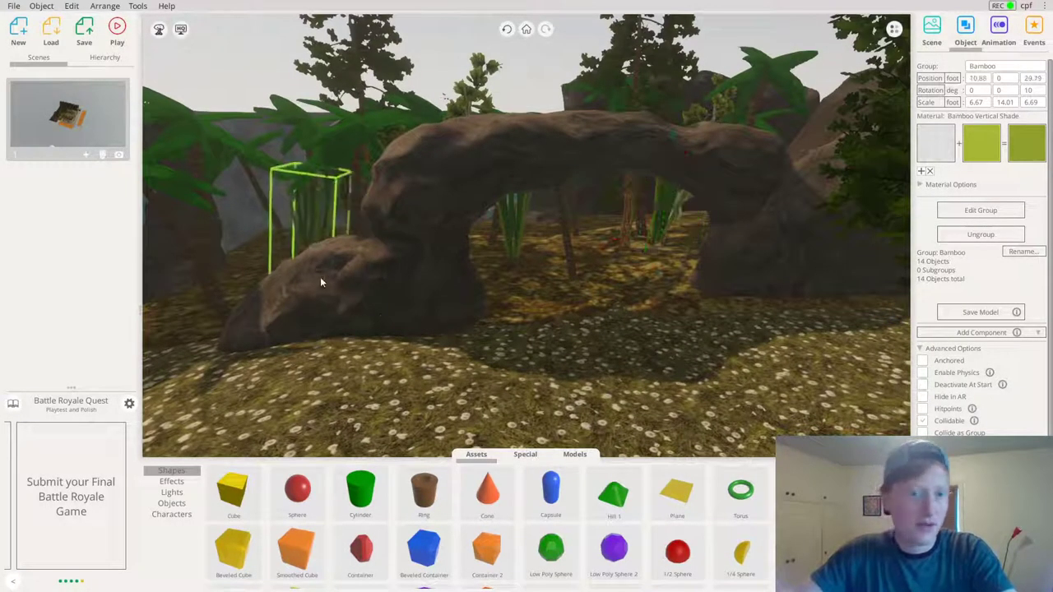
click(315, 285)
drag(250, 163, 258, 176)
drag(291, 142, 292, 151)
drag(304, 190, 274, 195)
Paste one more Bamboo group and place it next to the cluster behind the low rock
key(ctrl+v)
right_drag(367, 201, 395, 171)
drag(395, 171, 279, 215)
right_drag(284, 212, 441, 49)
Look over the planted bamboo from inside the forest and browse the effects library for something to add
click(527, 30)
right_drag(515, 227, 533, 243)
click(535, 312)
right_drag(535, 312, 430, 287)
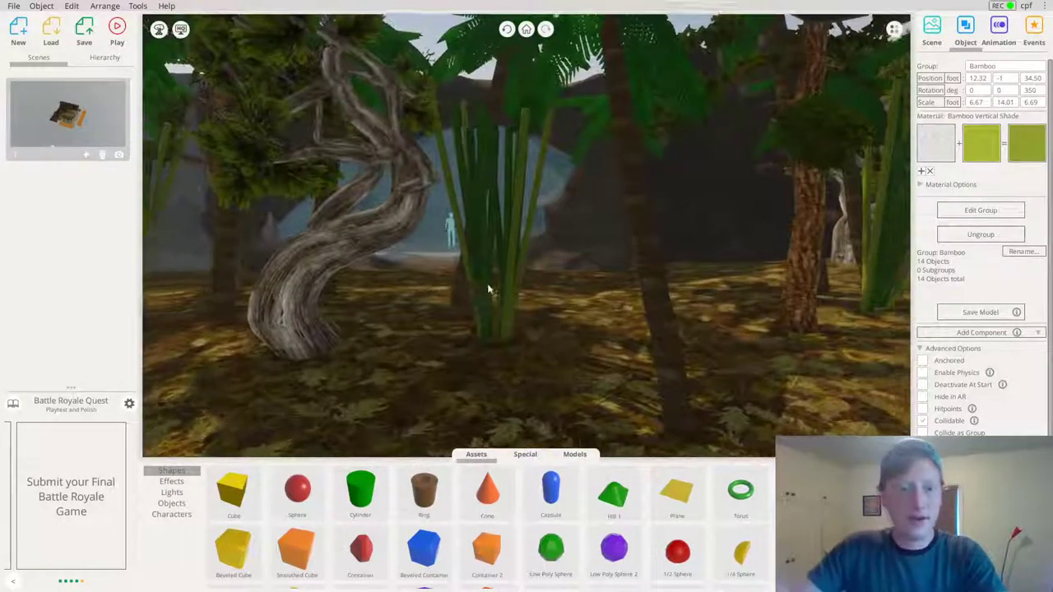
click(510, 292)
right_drag(510, 293, 3, 281)
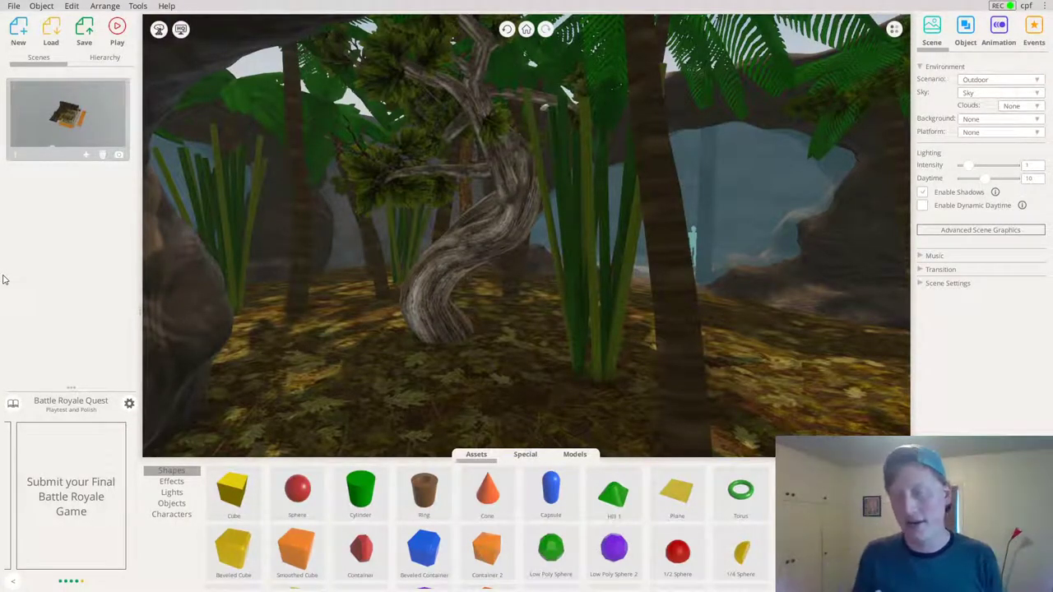
click(524, 458)
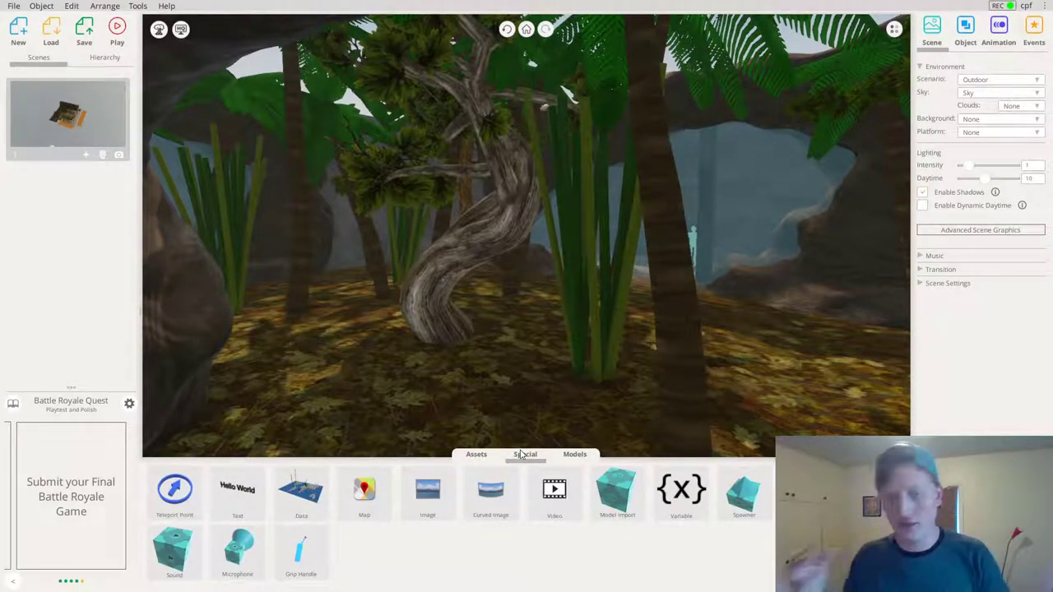
click(477, 458)
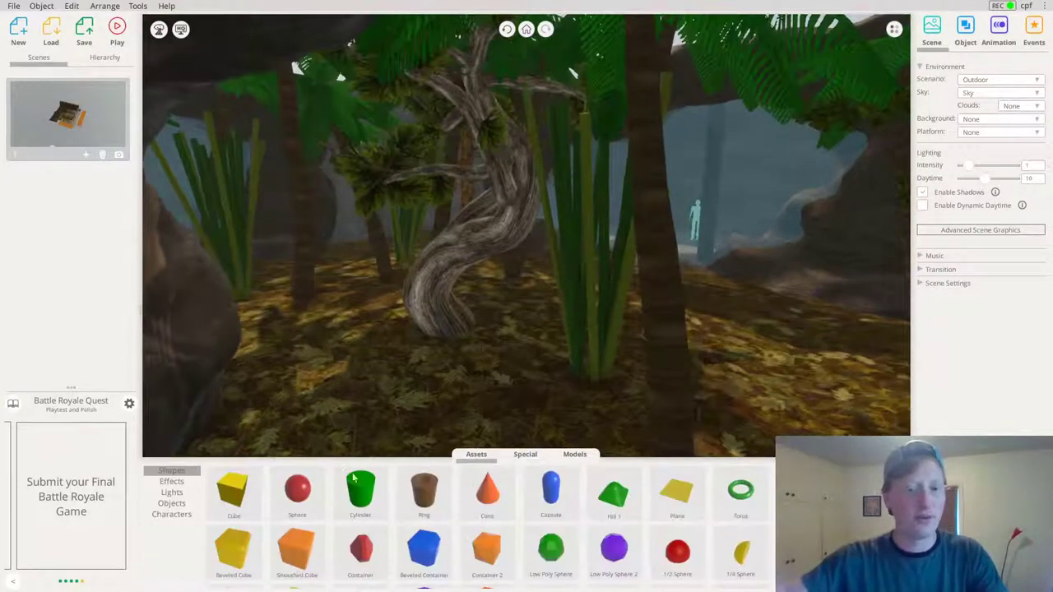
click(172, 481)
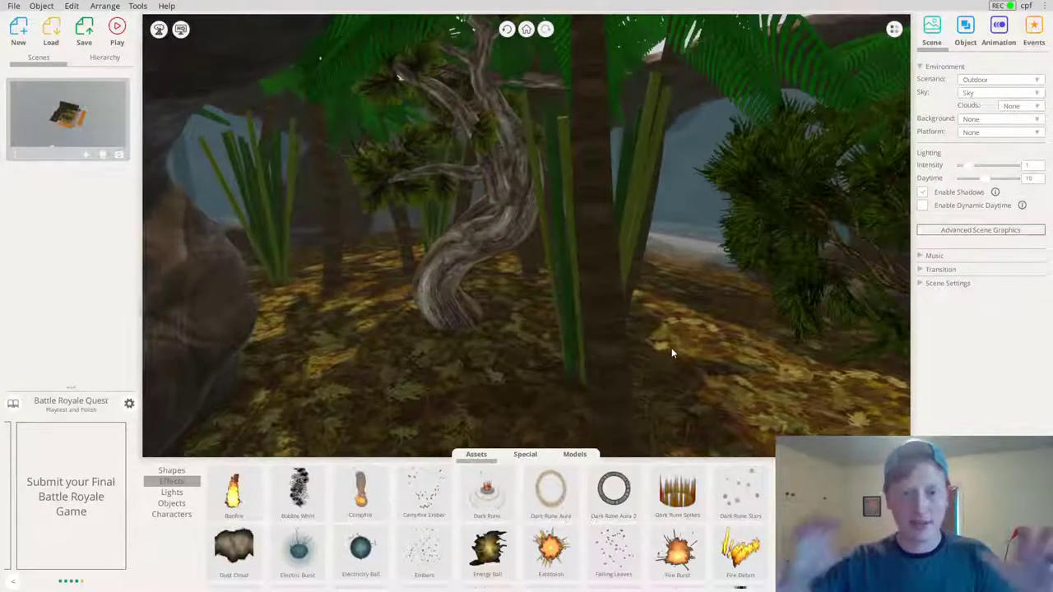
drag(582, 349, 635, 285)
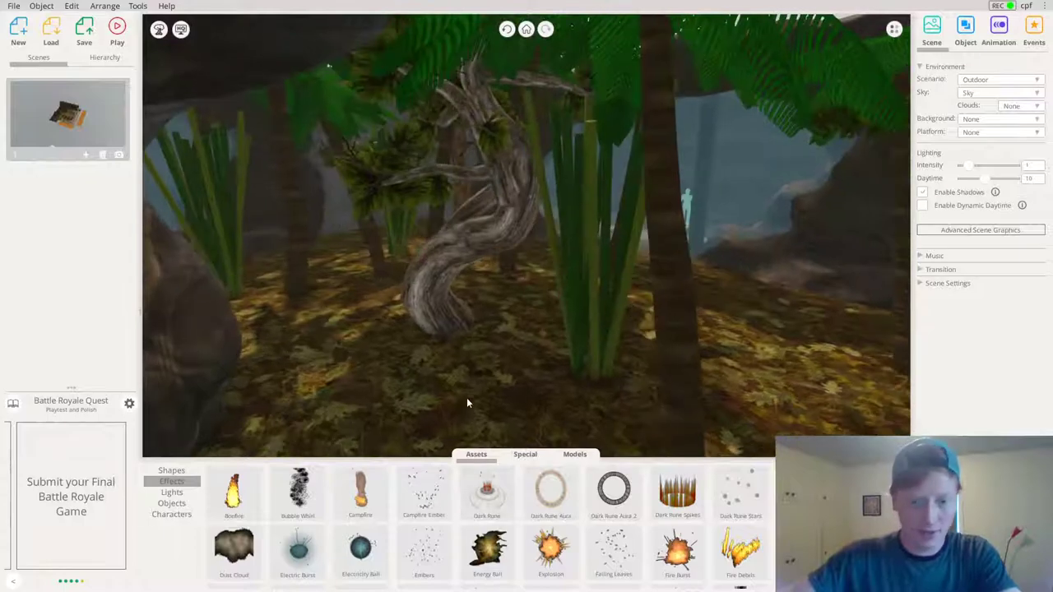
scroll(613, 543, down, 5)
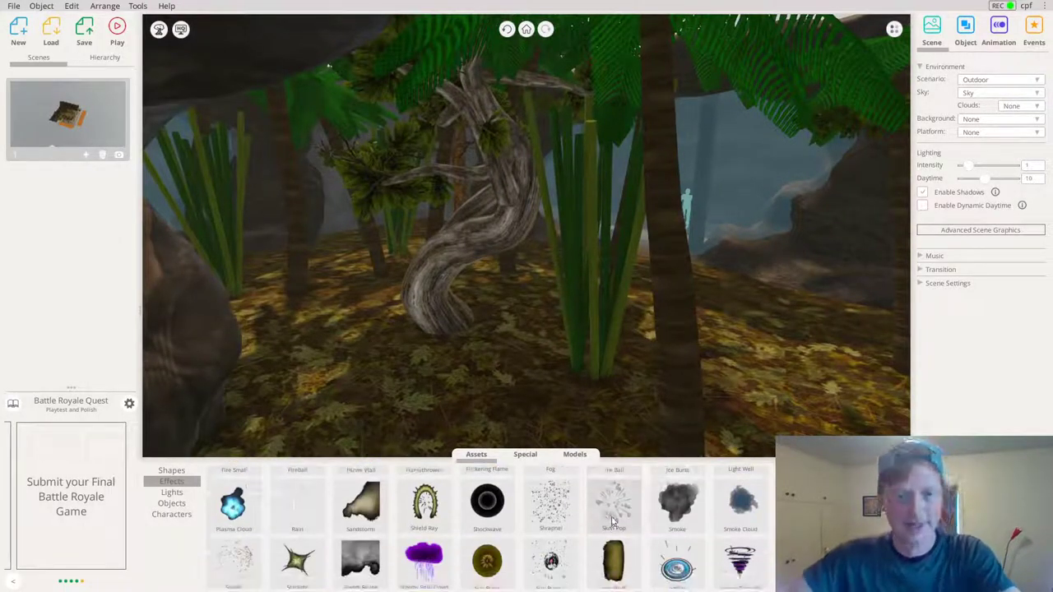
scroll(568, 334, down, 8)
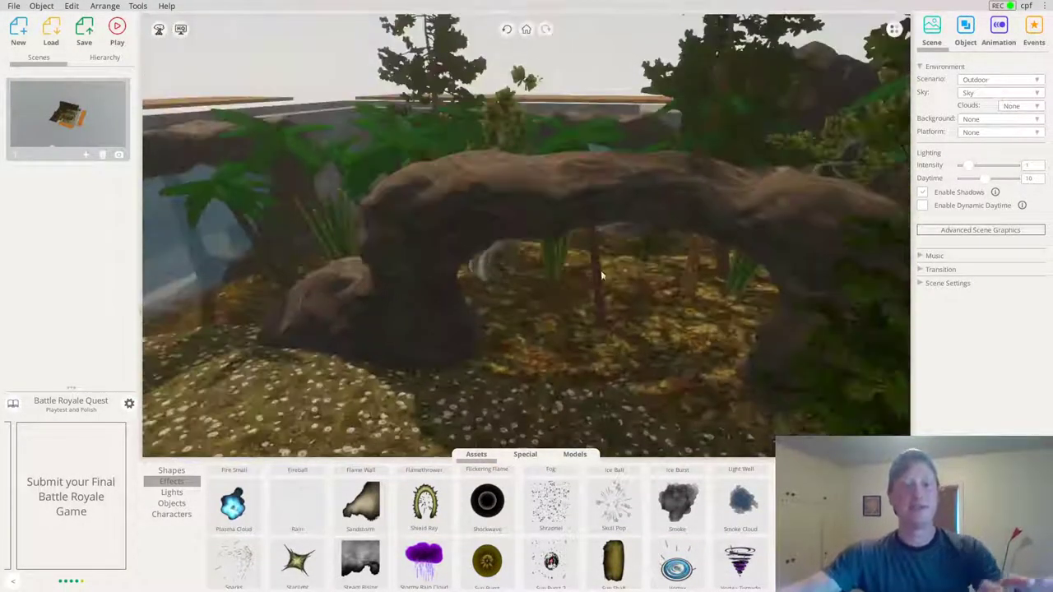
Survey the whole tiger enclosure from above and return to the view of the rock arch
drag(601, 276, 563, 241)
scroll(563, 241, down, 10)
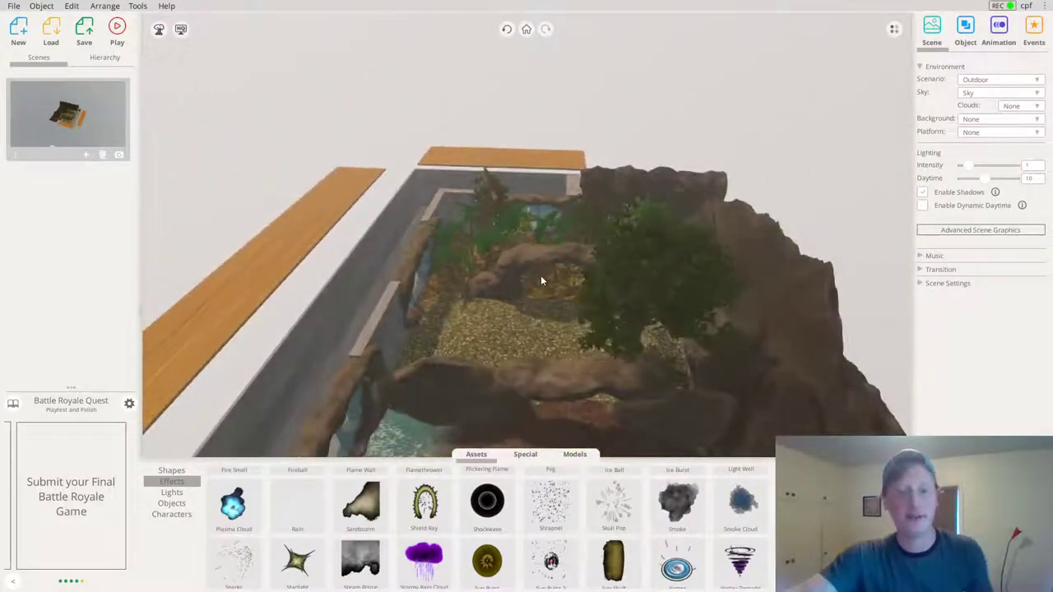
drag(541, 275, 512, 292)
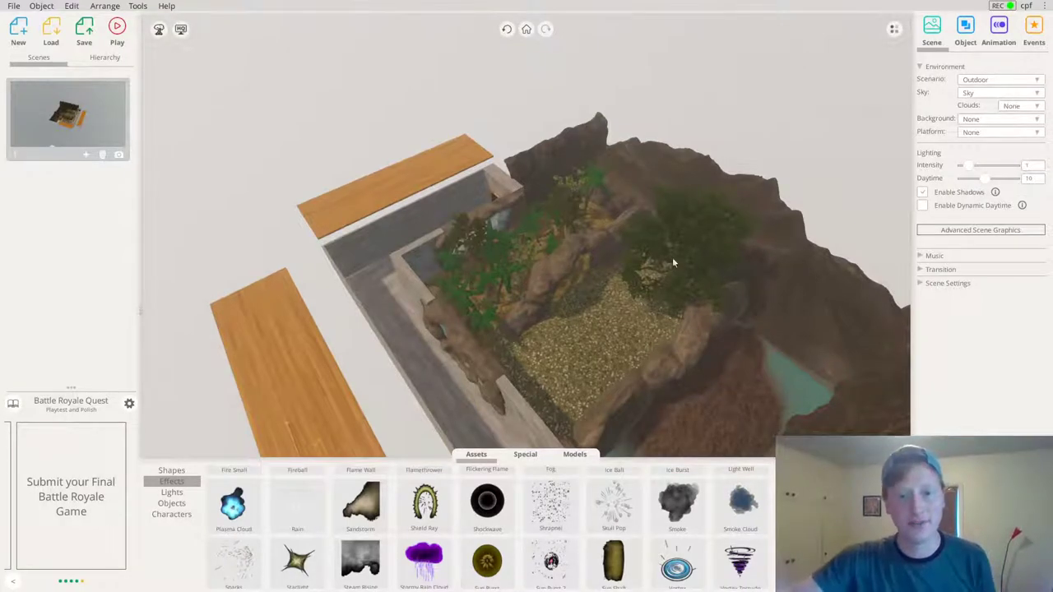
drag(591, 342, 645, 283)
drag(630, 336, 661, 330)
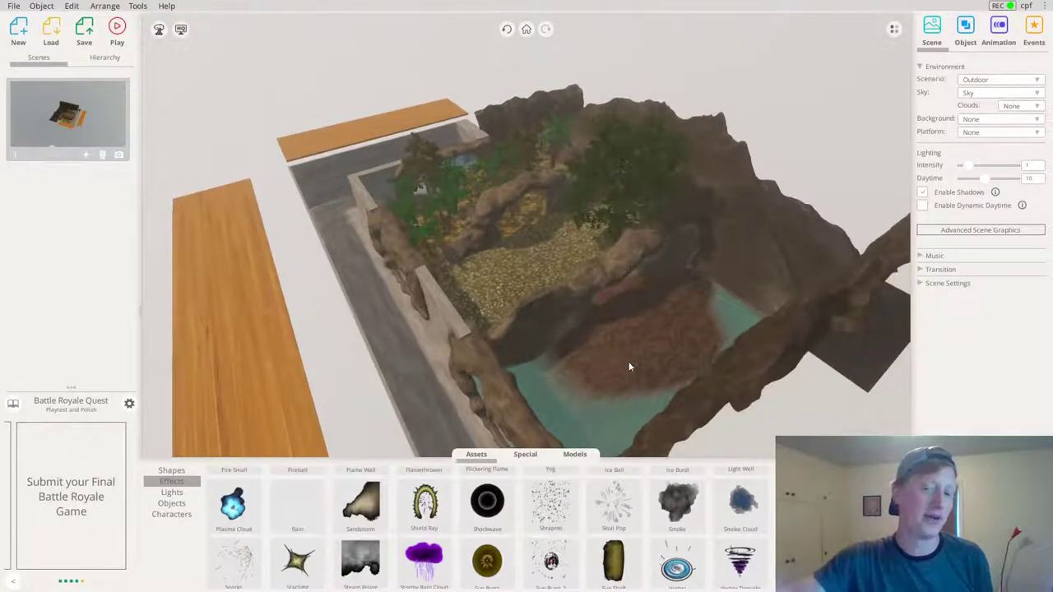
scroll(621, 339, up, 5)
drag(629, 337, 551, 209)
scroll(658, 268, up, 4)
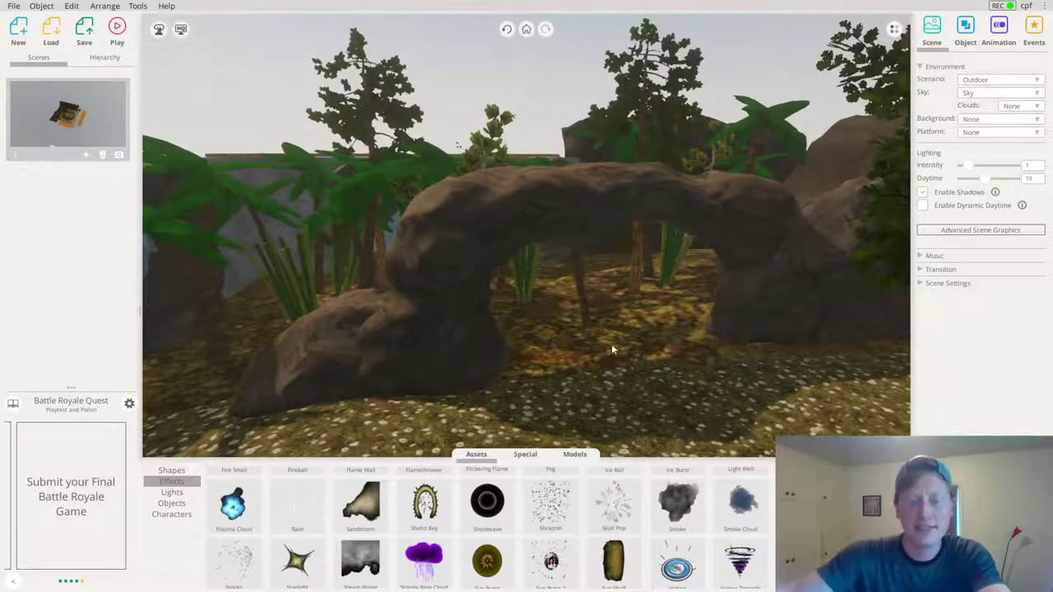
scroll(611, 349, up, 3)
drag(610, 349, 563, 326)
scroll(366, 511, up, 1)
Add a Rain effect to the leafy forest floor behind the arch
scroll(403, 537, up, 2)
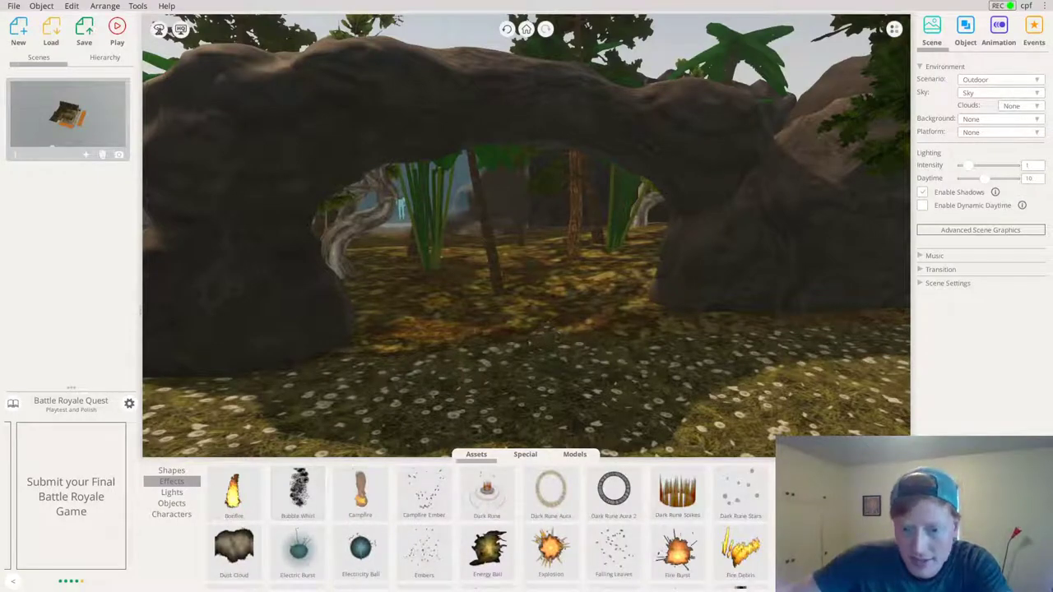
scroll(372, 536, down, 4)
scroll(369, 538, up, 1)
drag(297, 512, 470, 268)
drag(598, 253, 394, 284)
scroll(642, 360, down, 5)
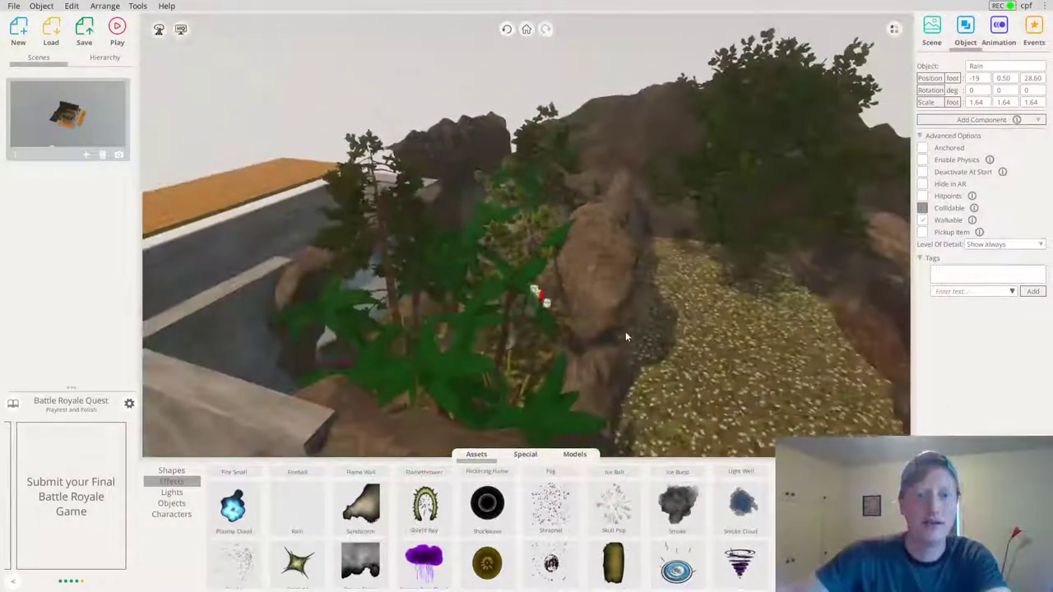
Shift the Rain effect along the forest floor and scale it to about 1.12 ft on every side
scroll(626, 336, up, 1)
drag(539, 238, 549, 325)
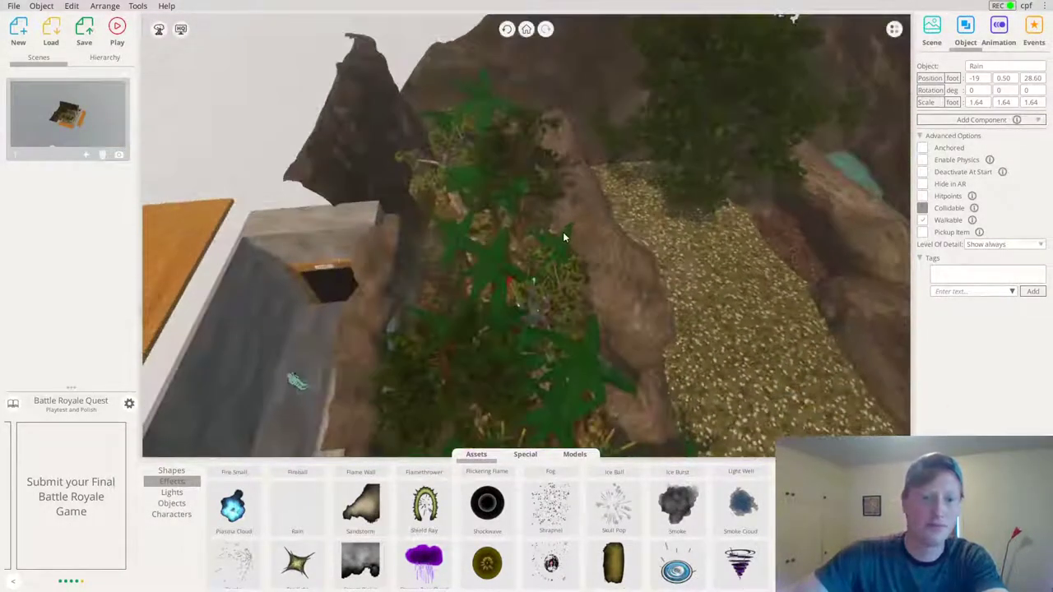
scroll(563, 232, down, 3)
drag(533, 267, 418, 293)
key(f)
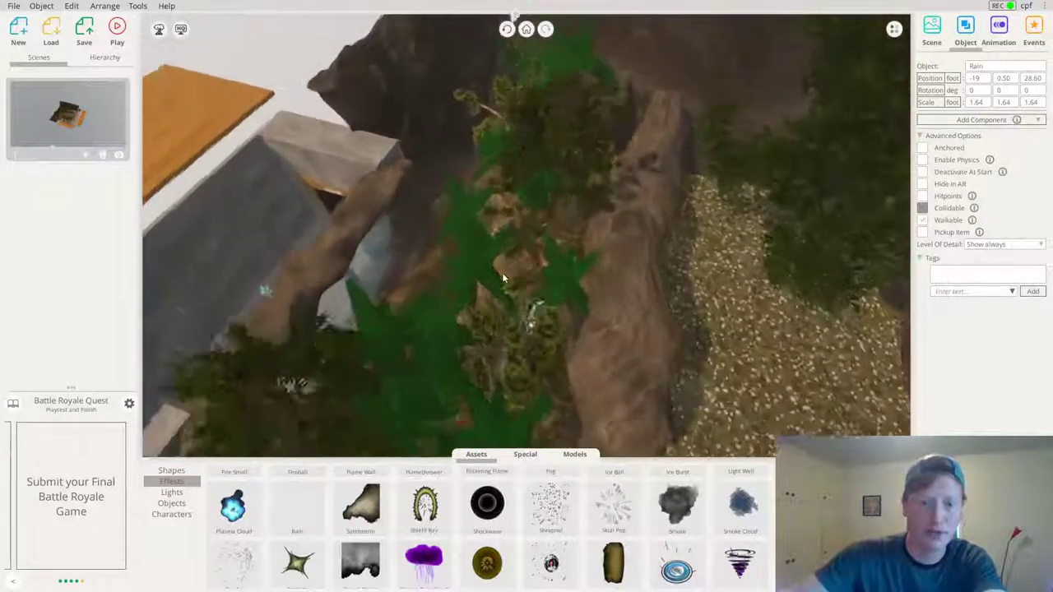
drag(606, 371, 525, 301)
drag(528, 172, 546, 224)
drag(543, 295, 578, 131)
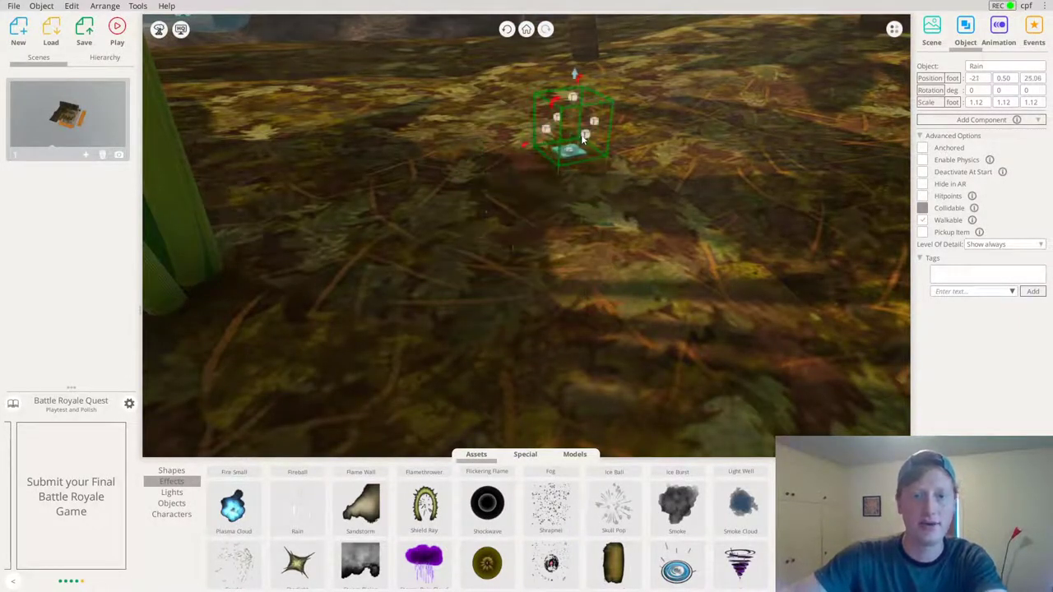
Place a Rain effect at the palm-covered end of the forest, at about 12.11, 0.50, 22.24 ft
scroll(607, 235, down, 5)
drag(559, 251, 607, 251)
scroll(606, 252, down, 5)
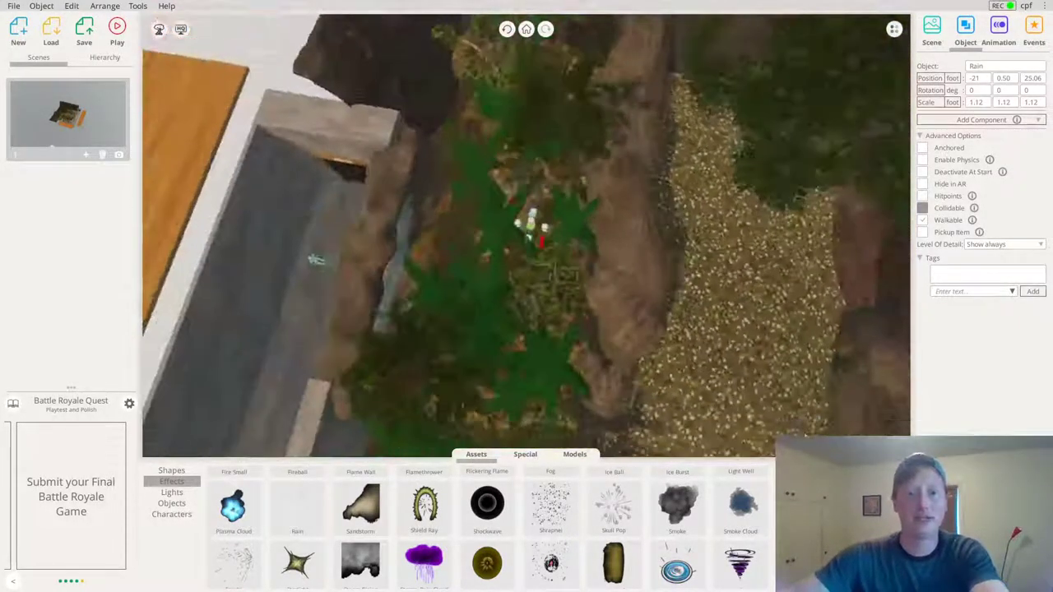
drag(696, 324, 577, 217)
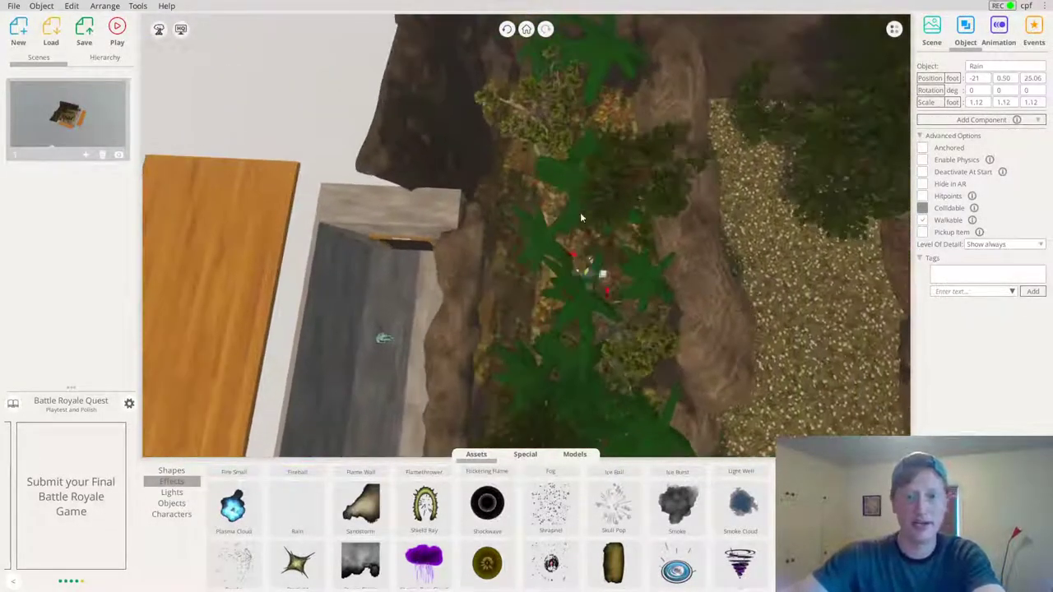
drag(573, 168, 565, 243)
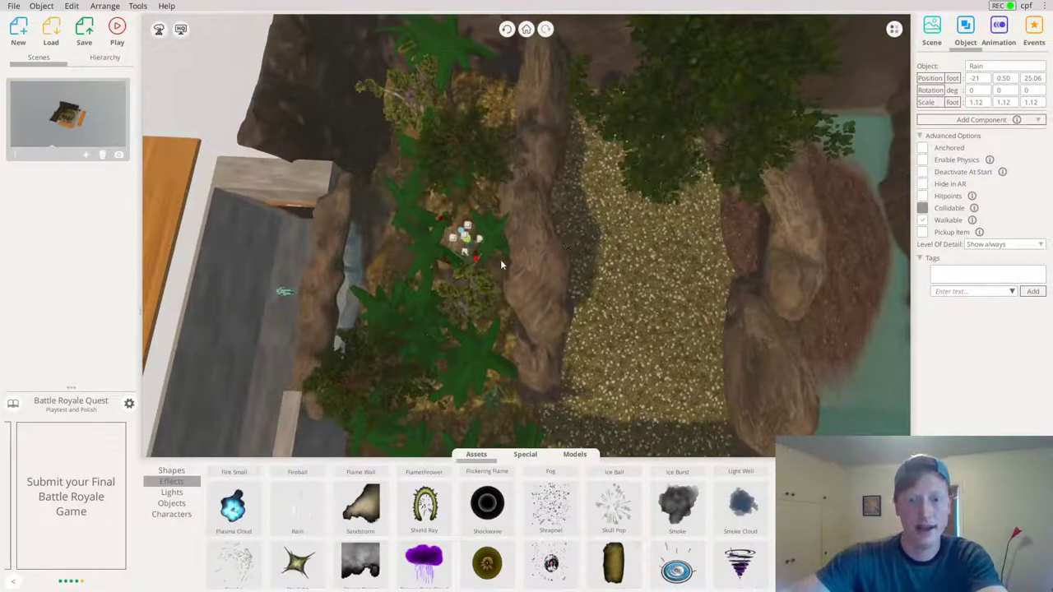
drag(499, 264, 525, 239)
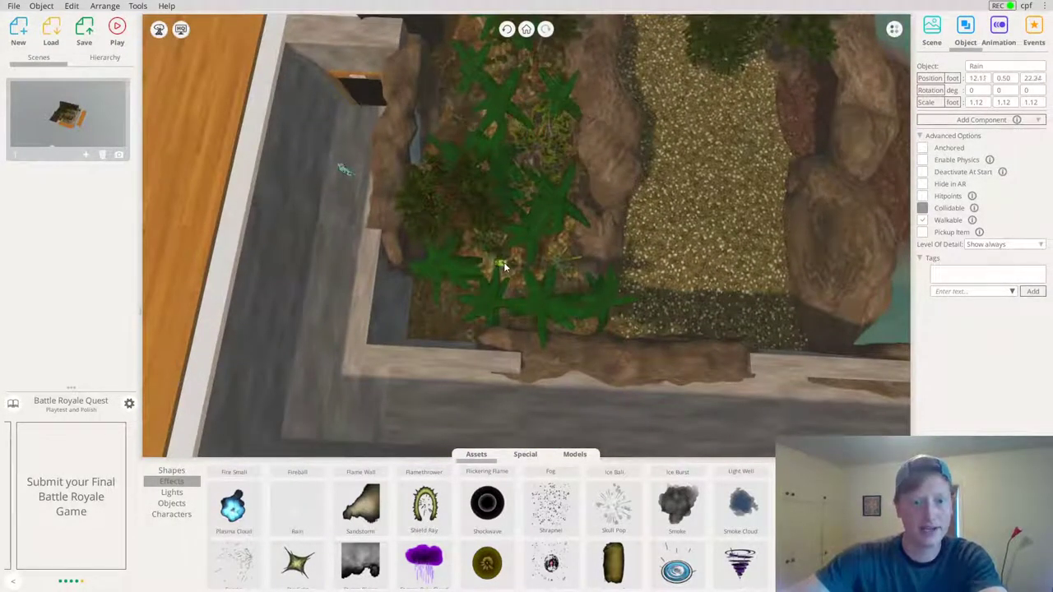
drag(505, 256, 507, 257)
drag(547, 287, 612, 449)
drag(508, 255, 568, 286)
scroll(609, 238, up, 5)
drag(618, 228, 572, 82)
drag(724, 284, 574, 251)
click(628, 311)
scroll(622, 316, up, 6)
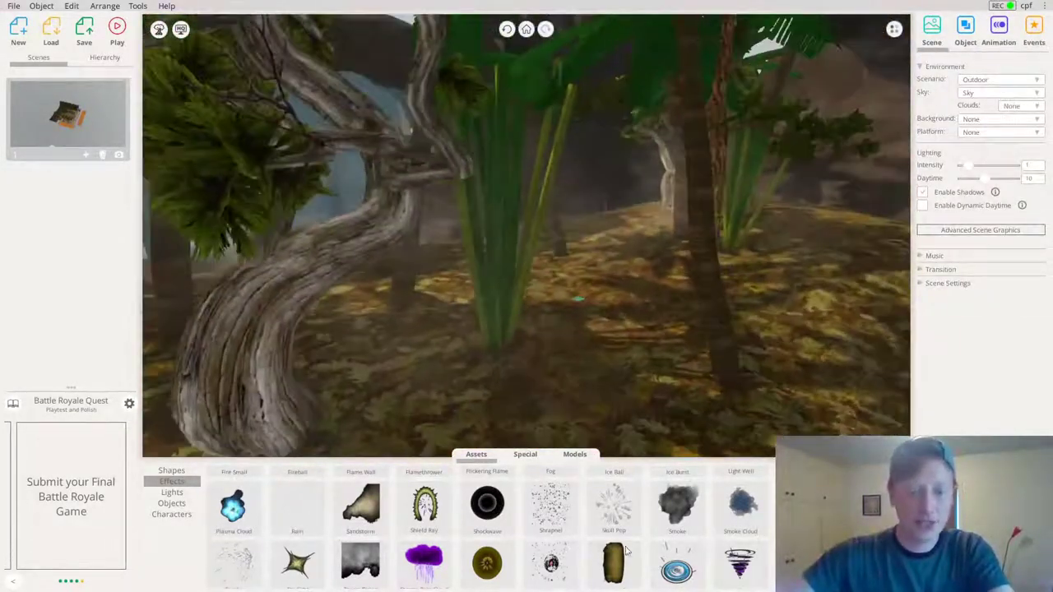
Add a Fog effect to the leafy forest floor behind the arch, at about -36, 2.12, 21.40 ft
scroll(567, 543, up, 2)
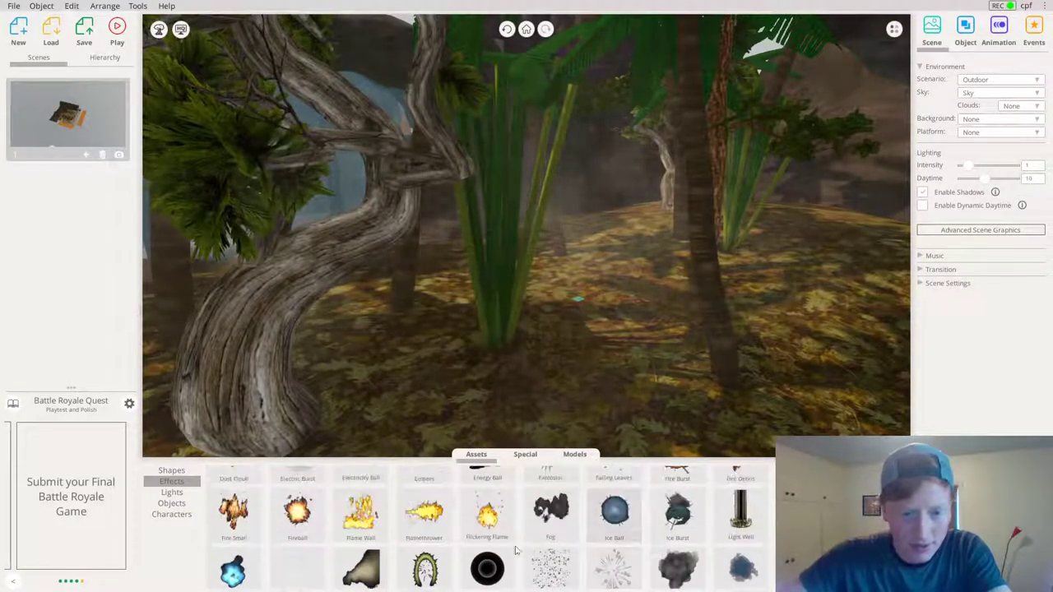
scroll(536, 547, down, 1)
drag(557, 494, 676, 188)
scroll(675, 188, down, 3)
right_drag(654, 204, 410, 251)
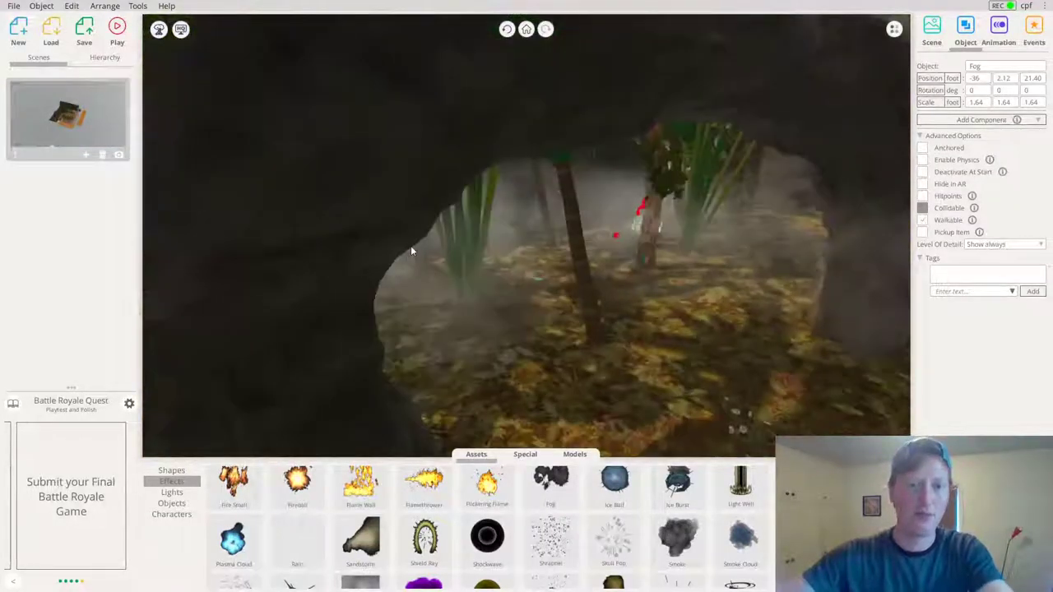
Paste two copies of the Fog effect on the forest floor, at about -10, 0.66, 27.21 ft and -6, 0.66, 23.97 ft
key(ctrl+v)
click(409, 309)
scroll(434, 289, up, 1)
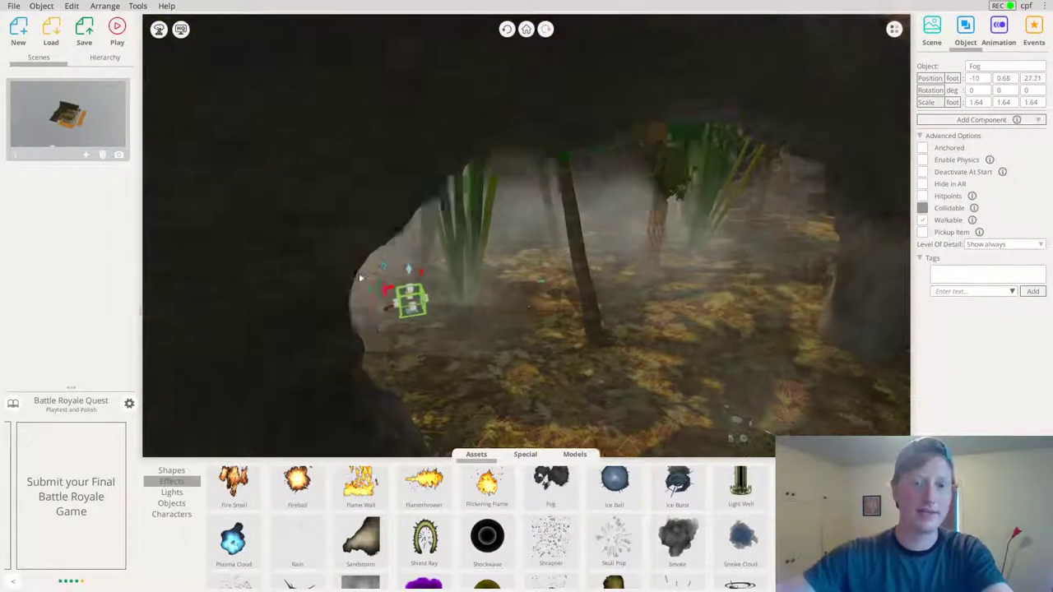
scroll(435, 290, up, 4)
right_drag(435, 289, 363, 262)
key(ctrl+v)
click(396, 316)
right_drag(398, 316, 2, 217)
right_drag(526, 230, 9, 245)
scroll(436, 245, down, 5)
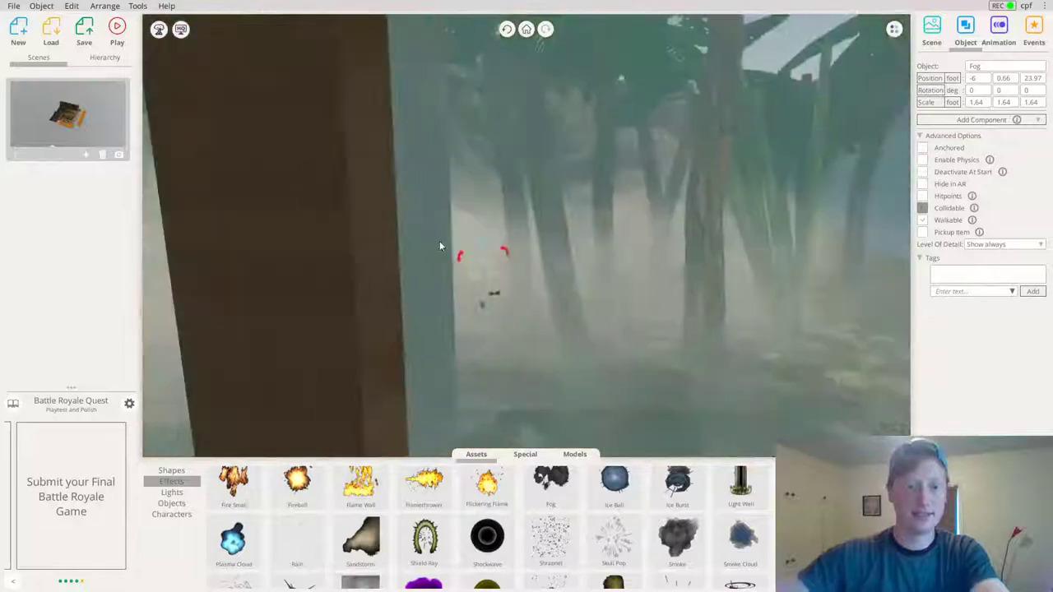
click(486, 244)
Play the exhibit in the viewer and inspect the foggy forest up close through the enclosure's glass
click(124, 29)
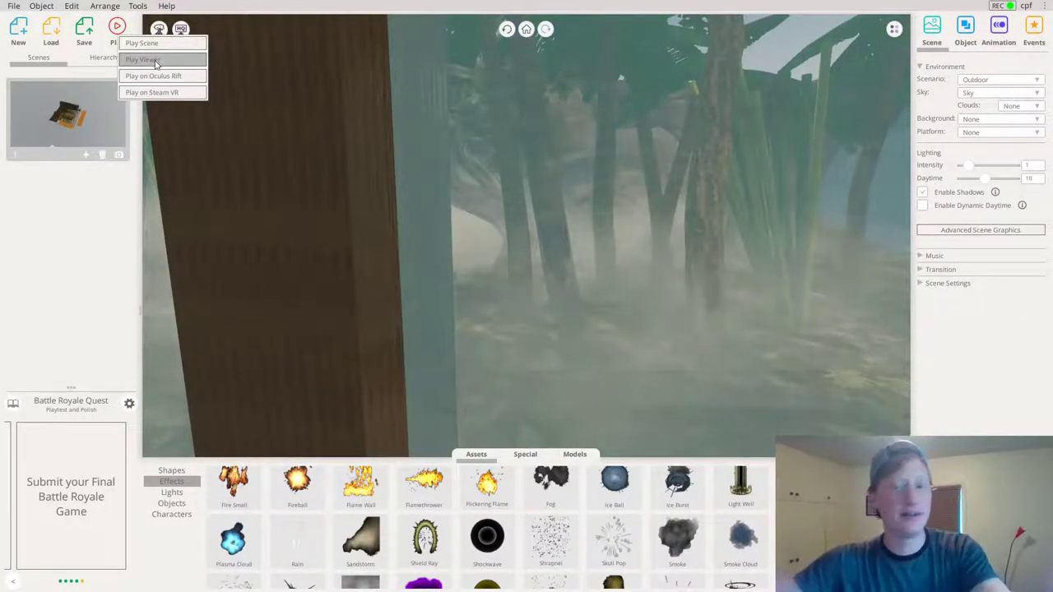
click(141, 59)
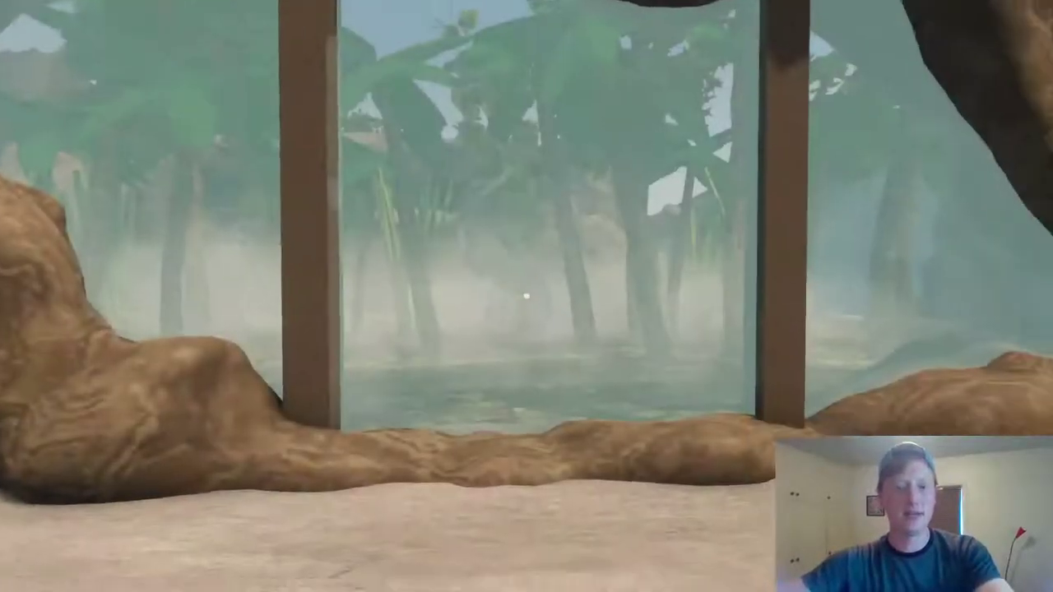
key(w)
key(w)
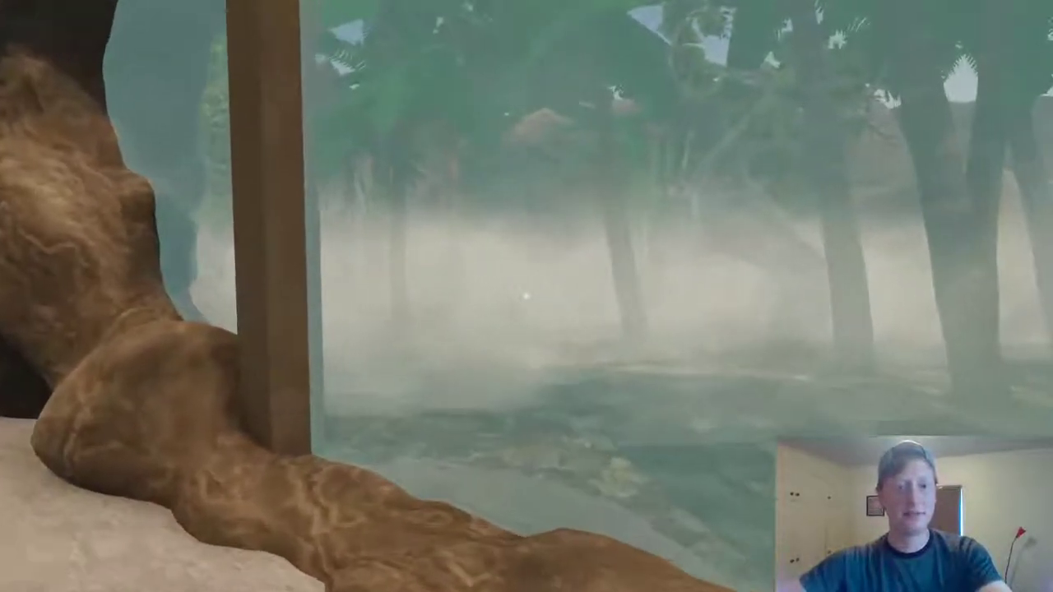
key(w)
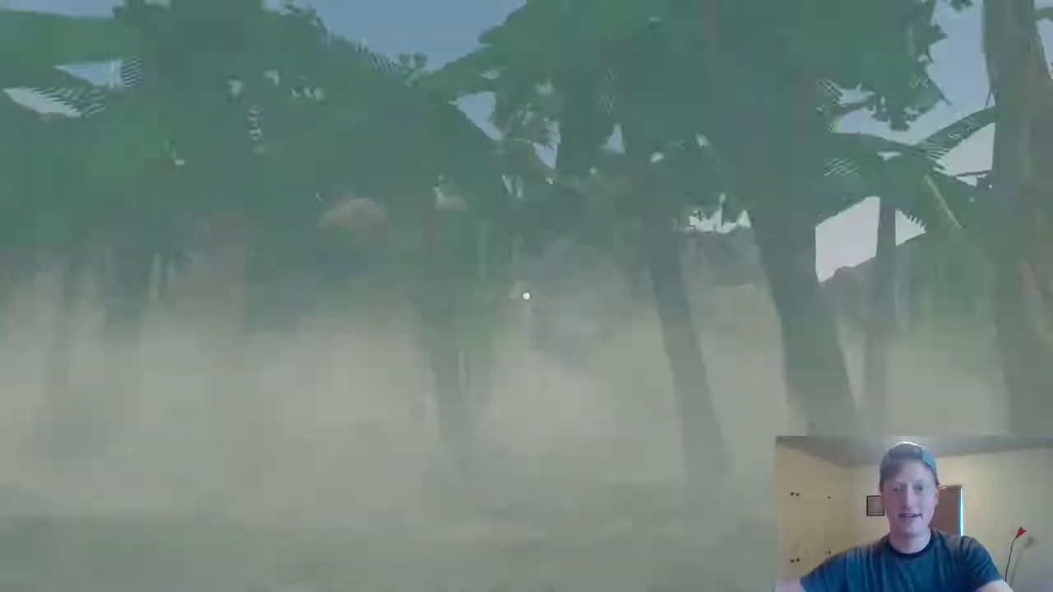
key(w)
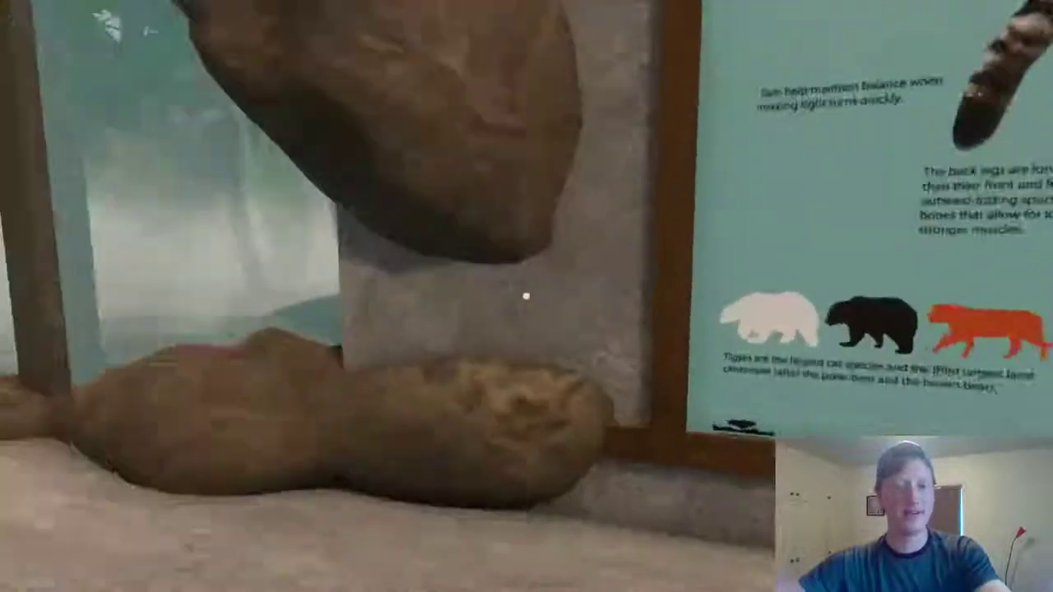
Walk past the tiger information board and along the remaining windows to the pool view, and end the playback
key(s)
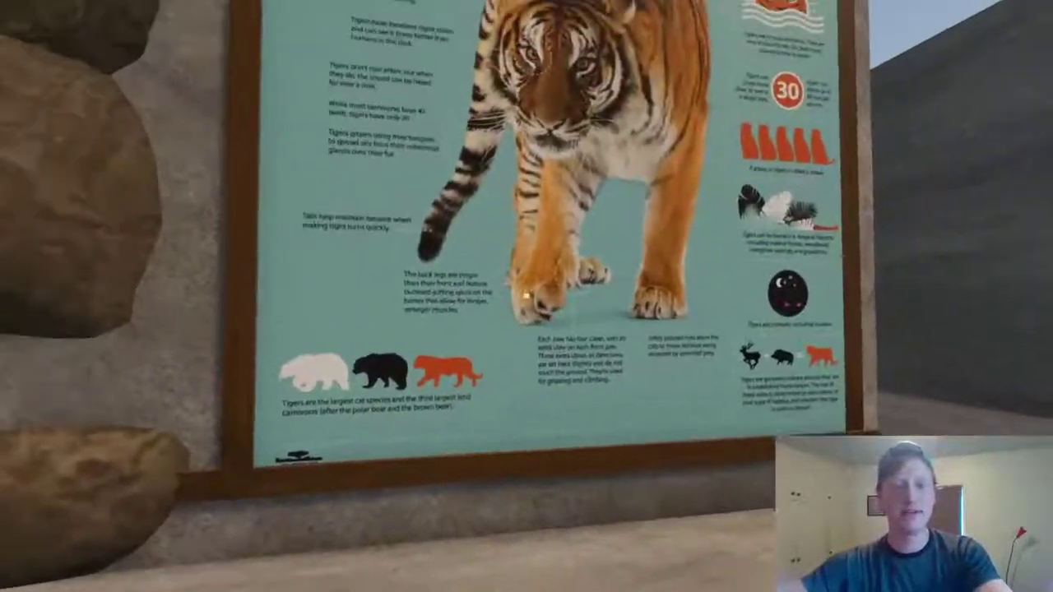
key(w)
key(w)
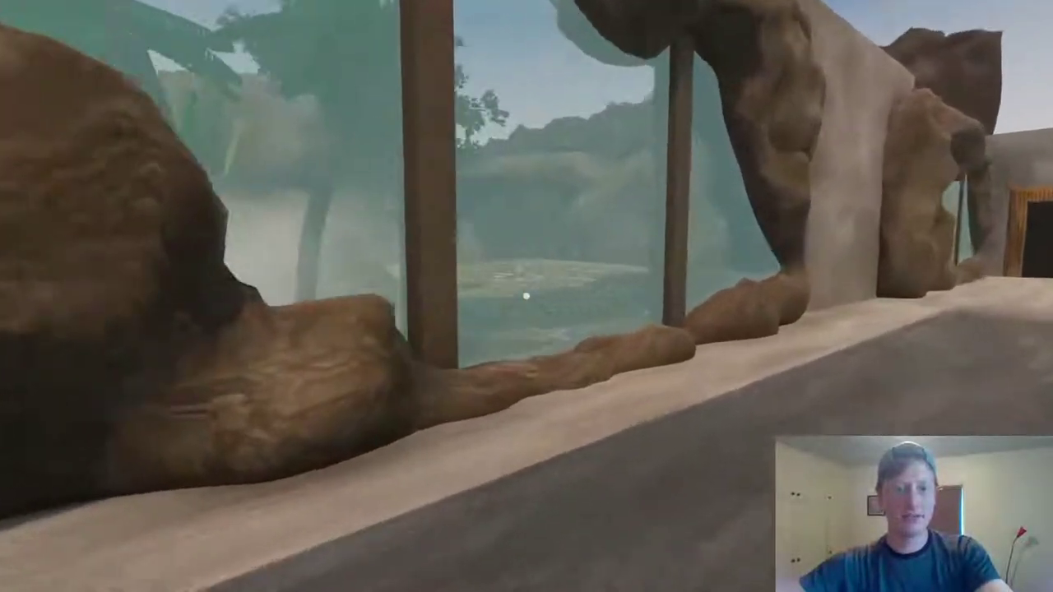
key(w)
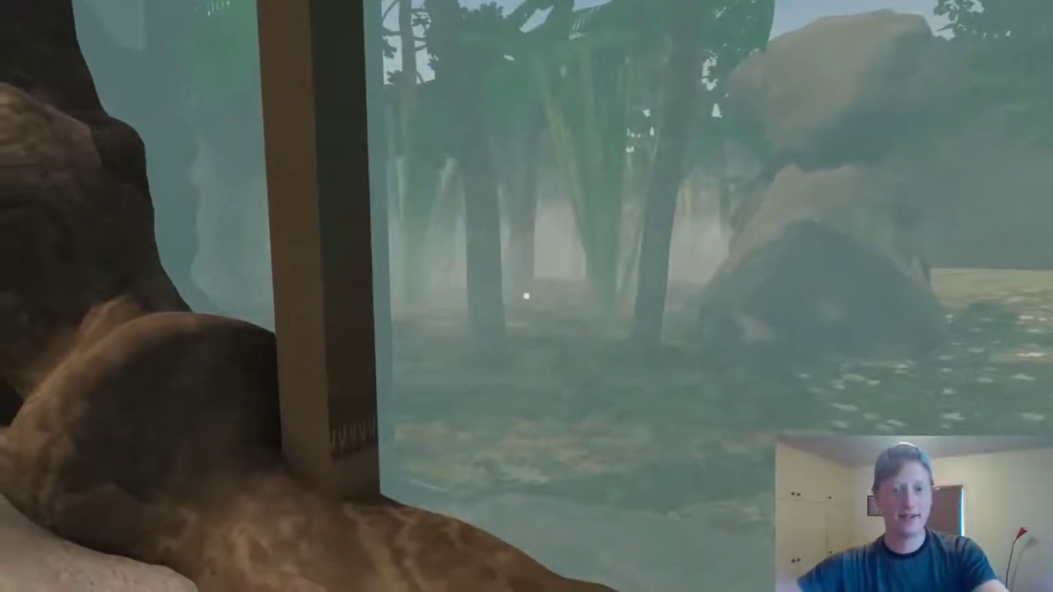
key(d)
key(w)
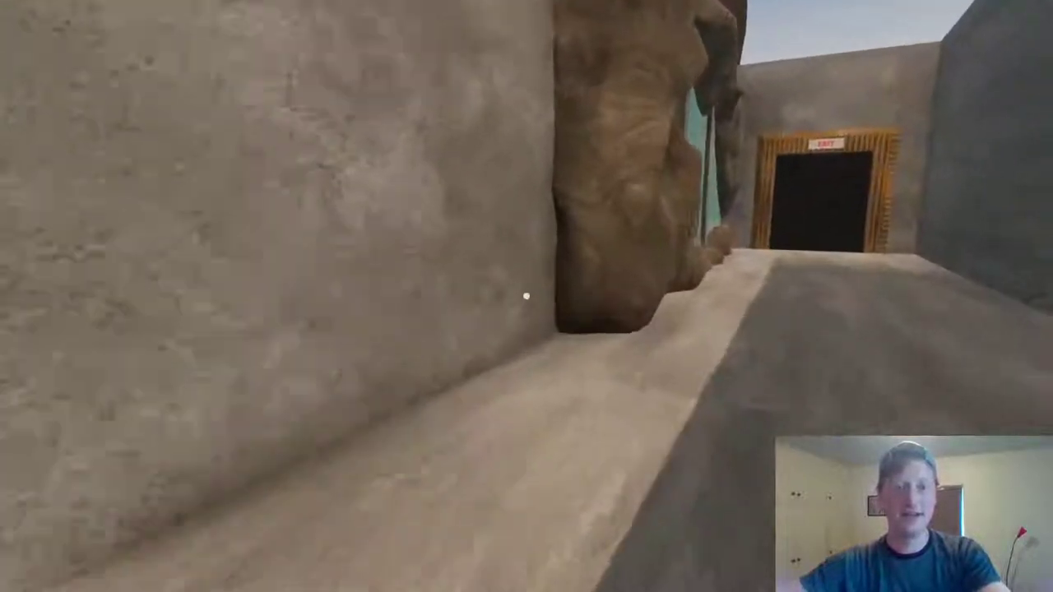
key(w)
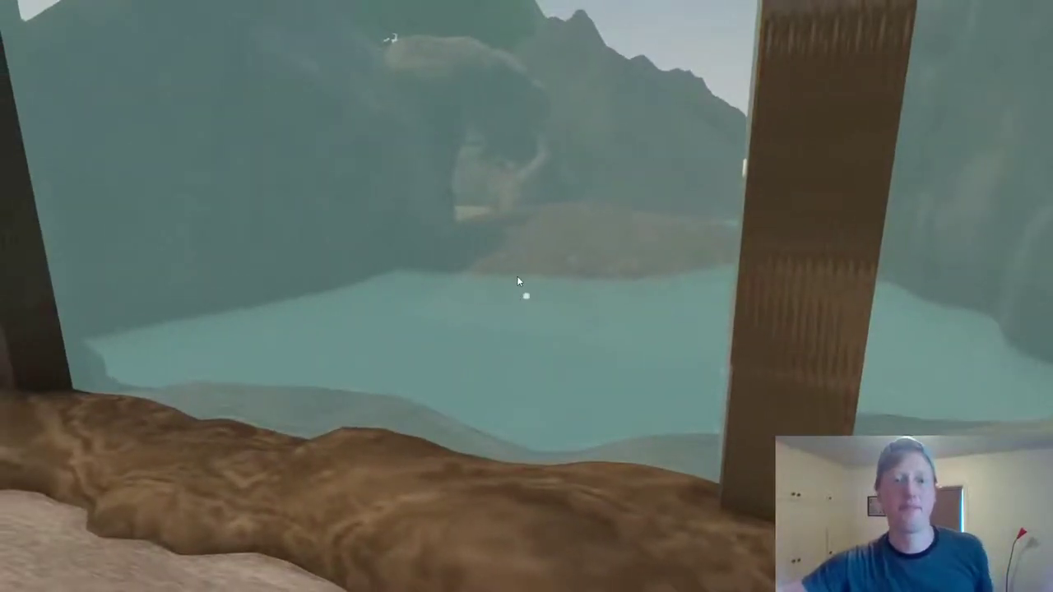
key(Escape)
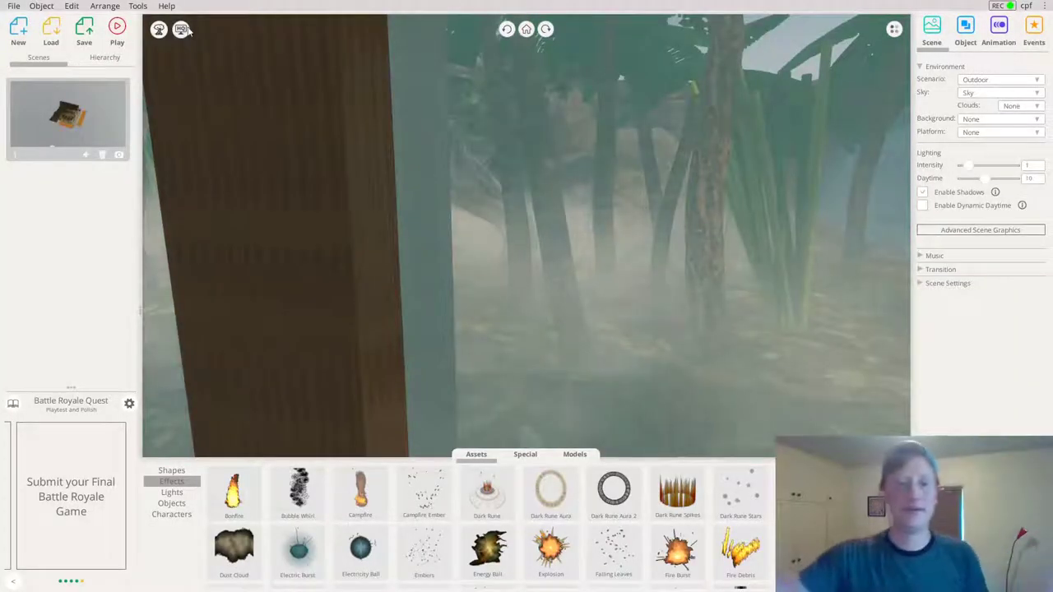
Place a Sun Shaft effect scaled to 7.69 ft on every side on the flower-covered meadow, in front of the tree
scroll(455, 263, down, 5)
drag(456, 265, 782, 301)
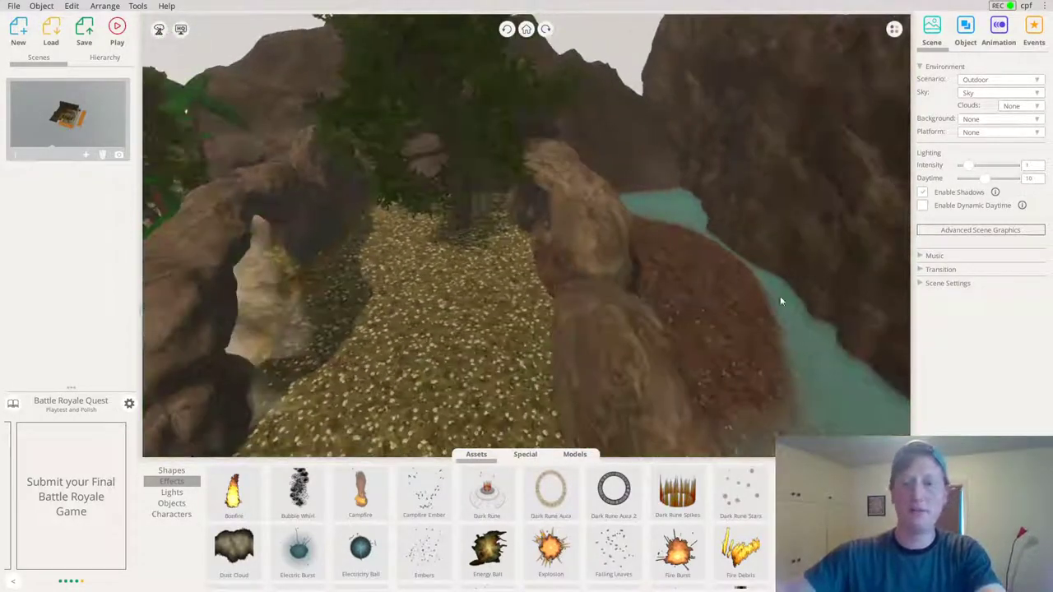
click(525, 455)
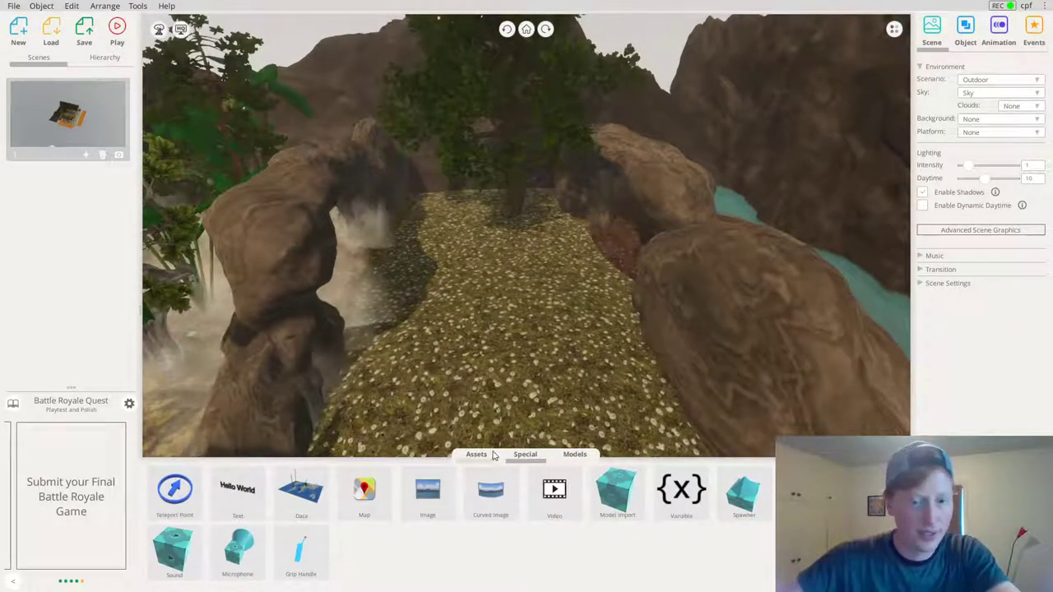
click(489, 456)
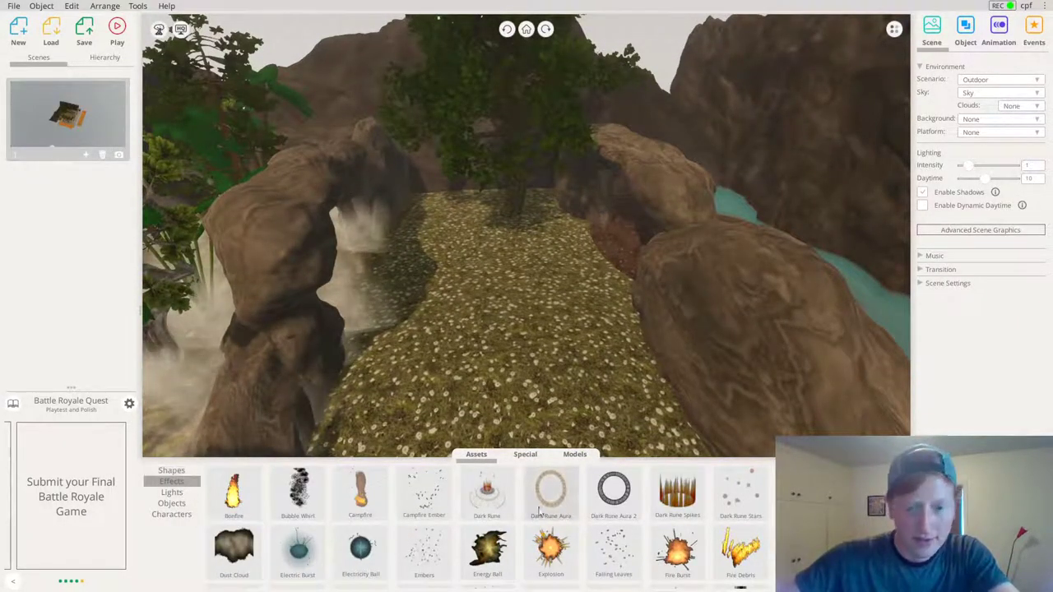
scroll(656, 534, down, 1)
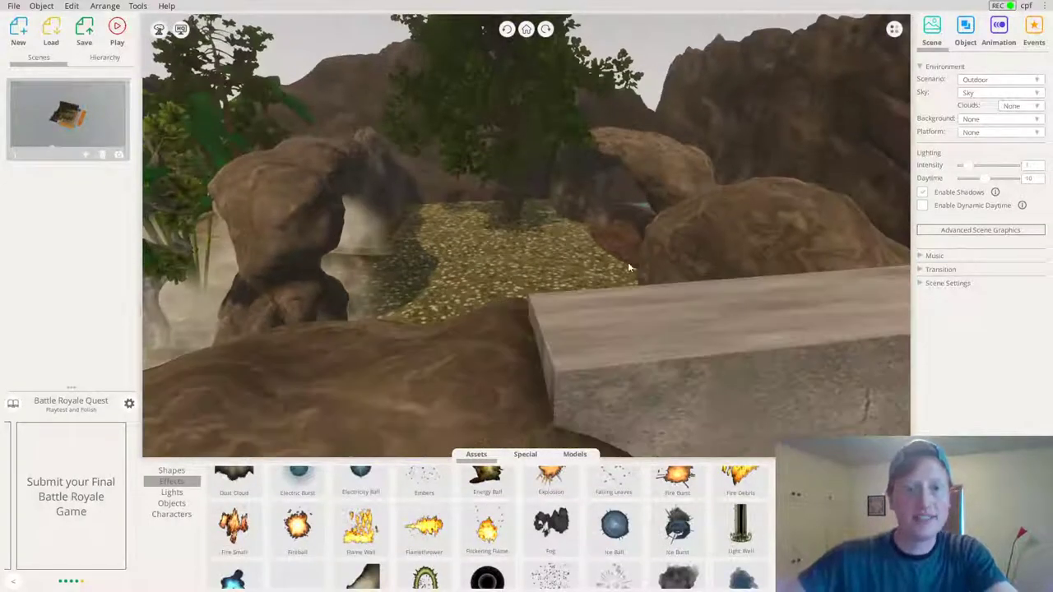
scroll(709, 542, down, 5)
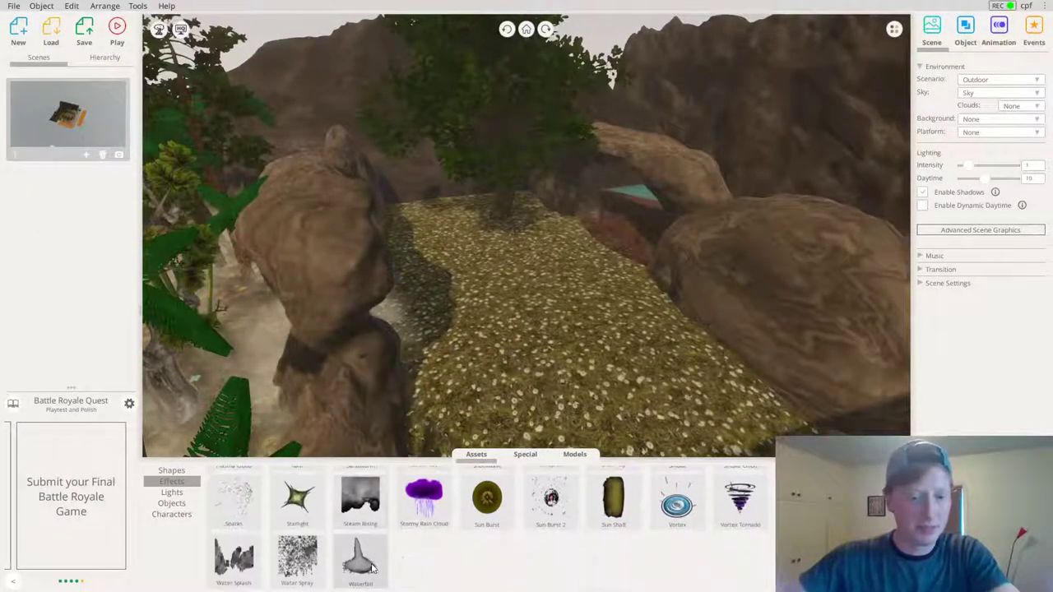
drag(621, 527, 601, 294)
drag(624, 329, 488, 213)
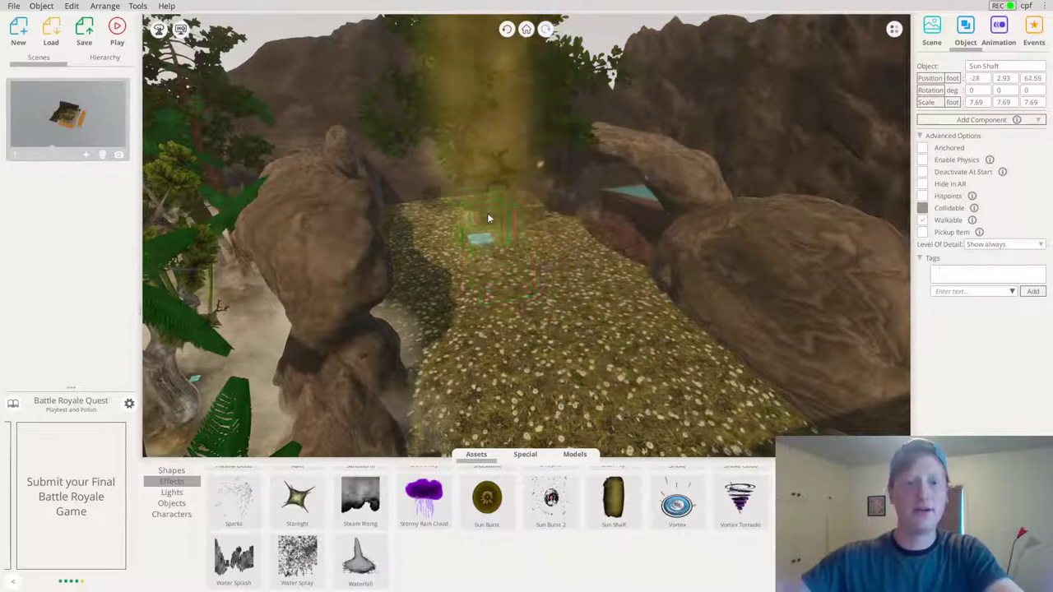
drag(470, 171, 597, 431)
drag(658, 370, 399, 412)
click(398, 409)
Add a Point Light above the flower meadow beside the tree, at about -49, 11.30, 65.46 ft
click(171, 494)
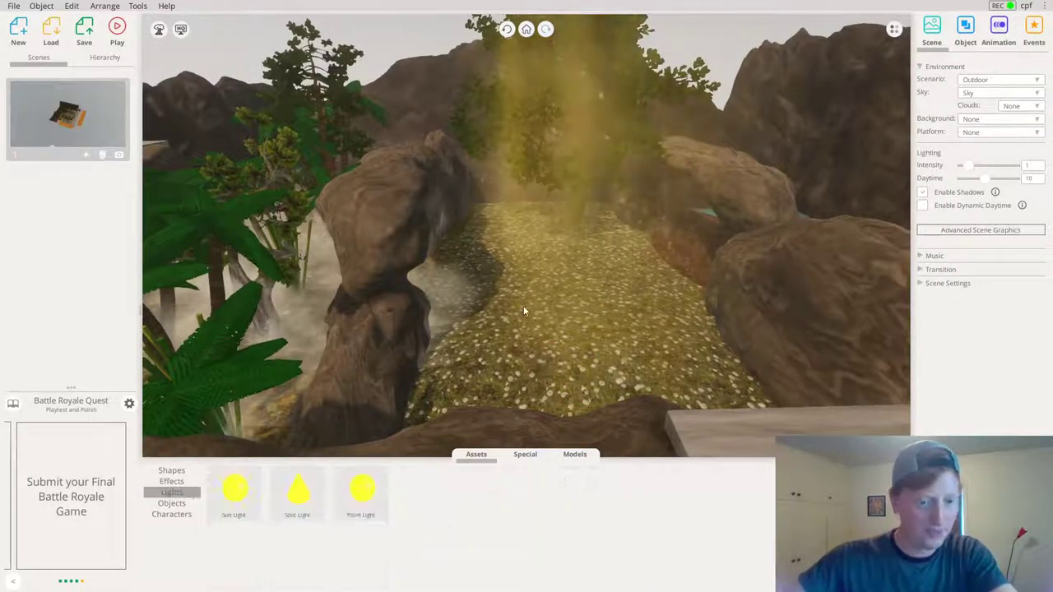
scroll(524, 305, up, 5)
drag(374, 499, 563, 100)
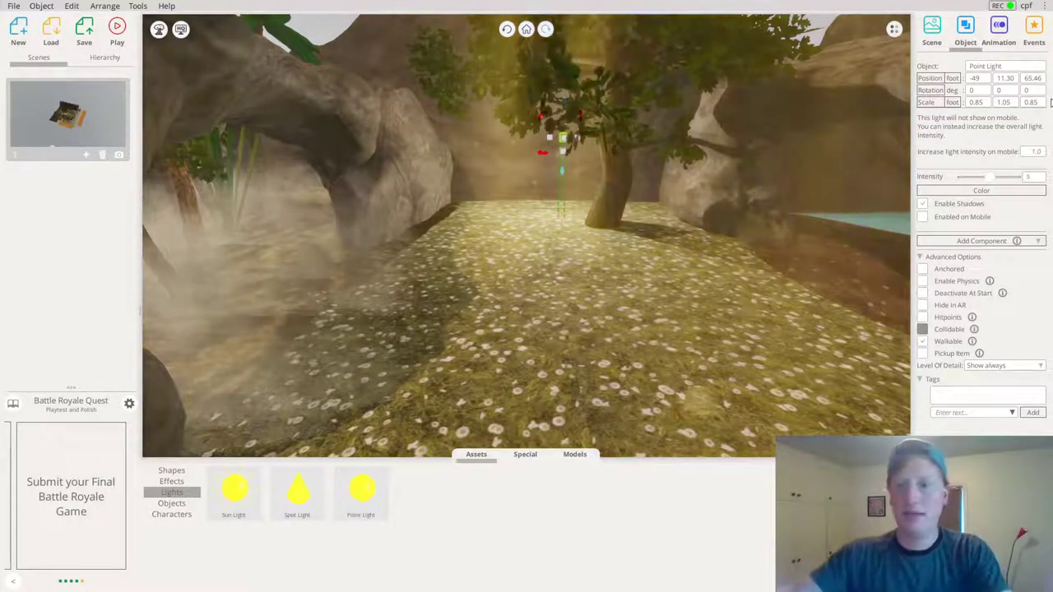
Color the point light pale yellow with RGB values 255, 254, 216
click(982, 190)
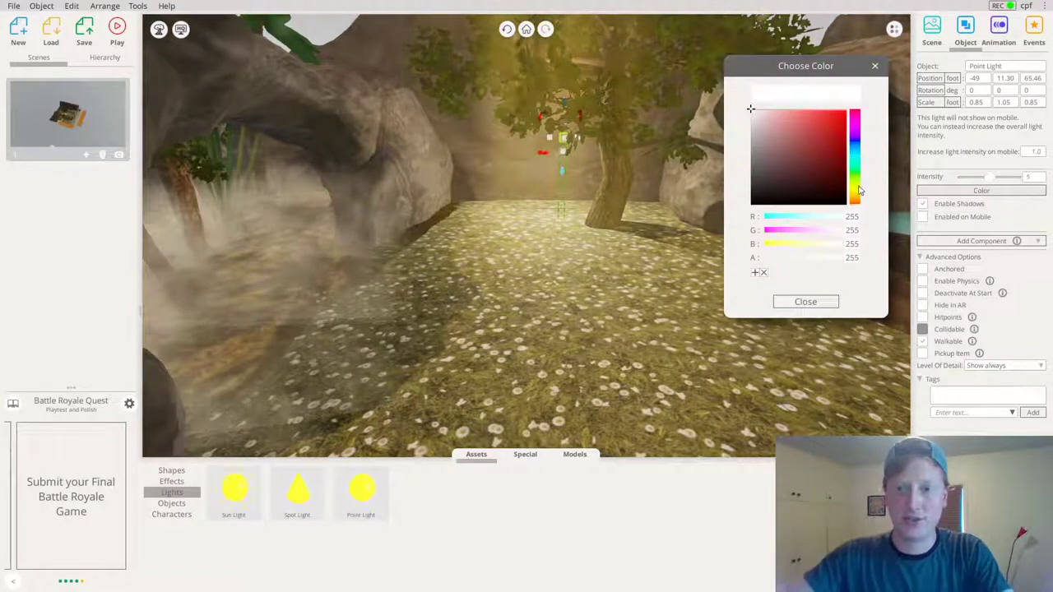
click(790, 137)
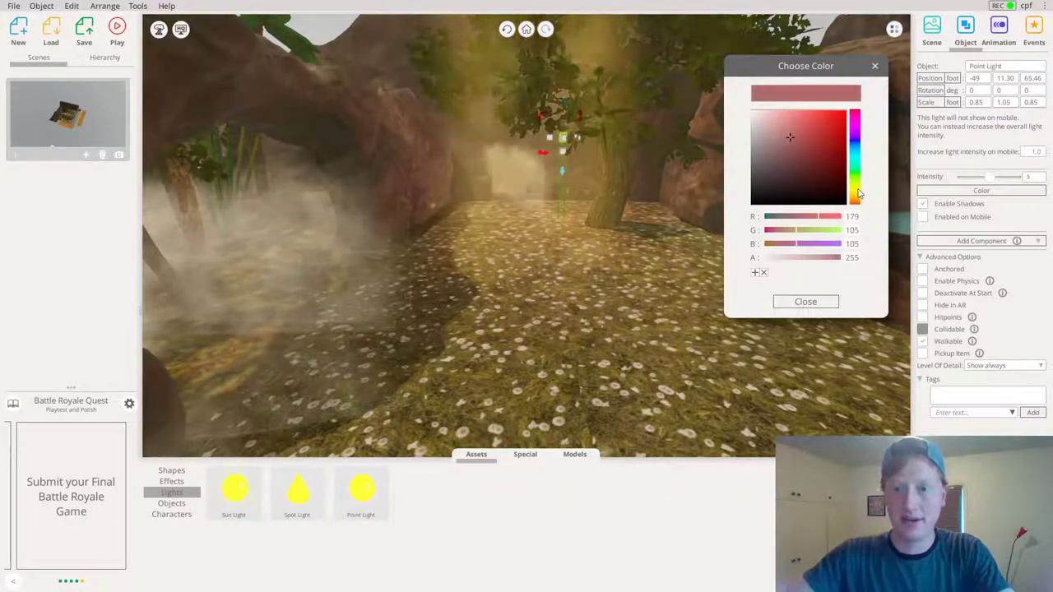
click(858, 194)
click(805, 105)
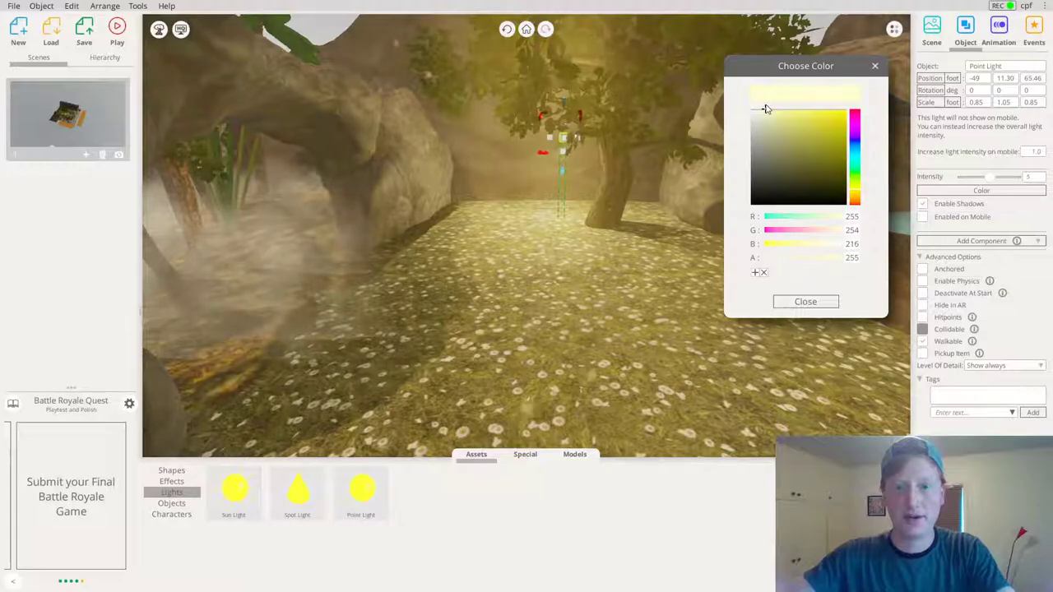
click(806, 301)
Paste a copy of the point light at the meadow's far end near the large boulder and lower its intensity to 2.22
right_drag(629, 216, 636, 317)
scroll(603, 197, up, 6)
right_drag(703, 218, 497, 143)
drag(549, 176, 755, 233)
right_drag(755, 232, 584, 235)
scroll(683, 265, down, 4)
key(ctrl+v)
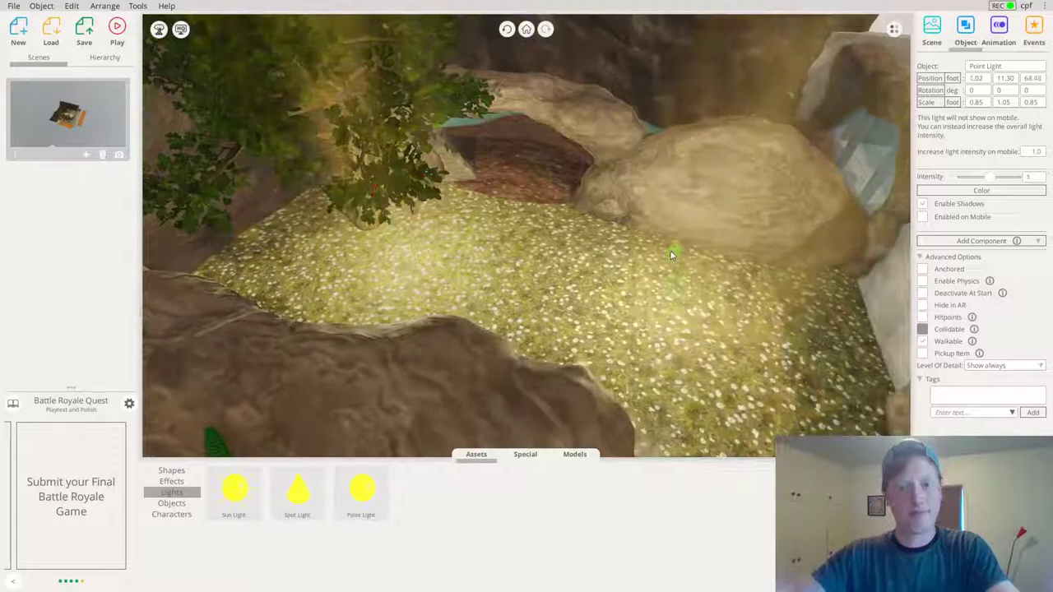
drag(990, 176, 977, 177)
Lower the intensity of the point light beside the tree to 2.32
right_drag(526, 177, 589, 250)
drag(589, 250, 440, 145)
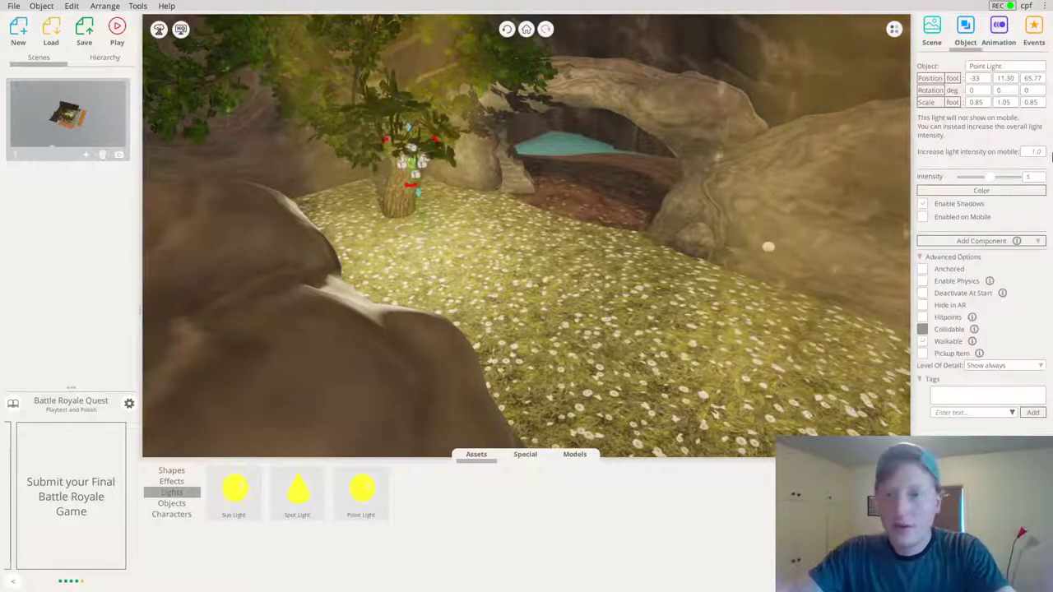
drag(990, 178, 974, 178)
drag(812, 234, 943, 219)
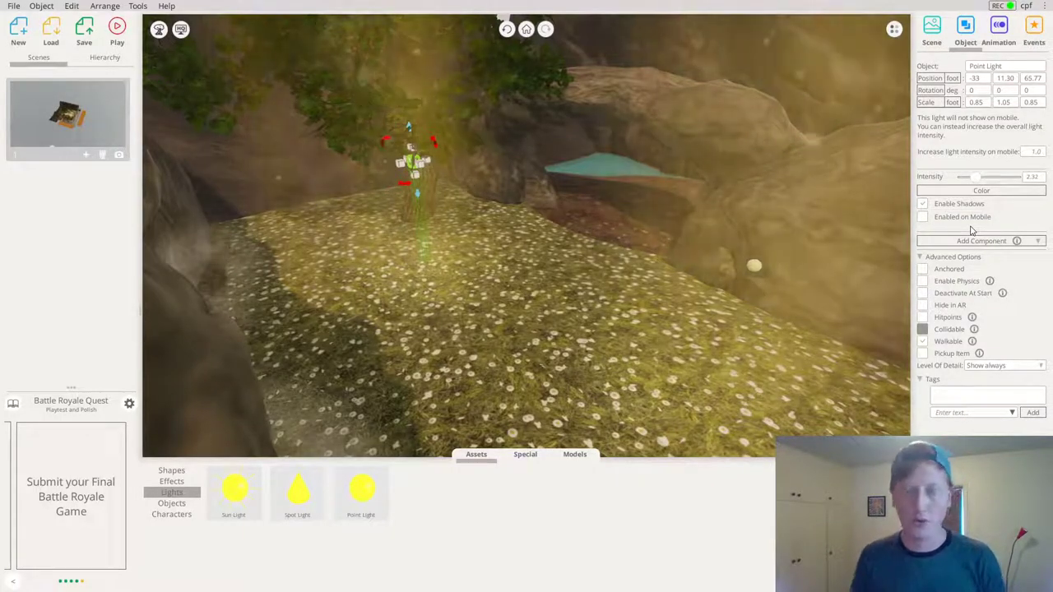
Select the point light by the boulder and examine the lighting across the meadow, tree and rock arch
click(752, 267)
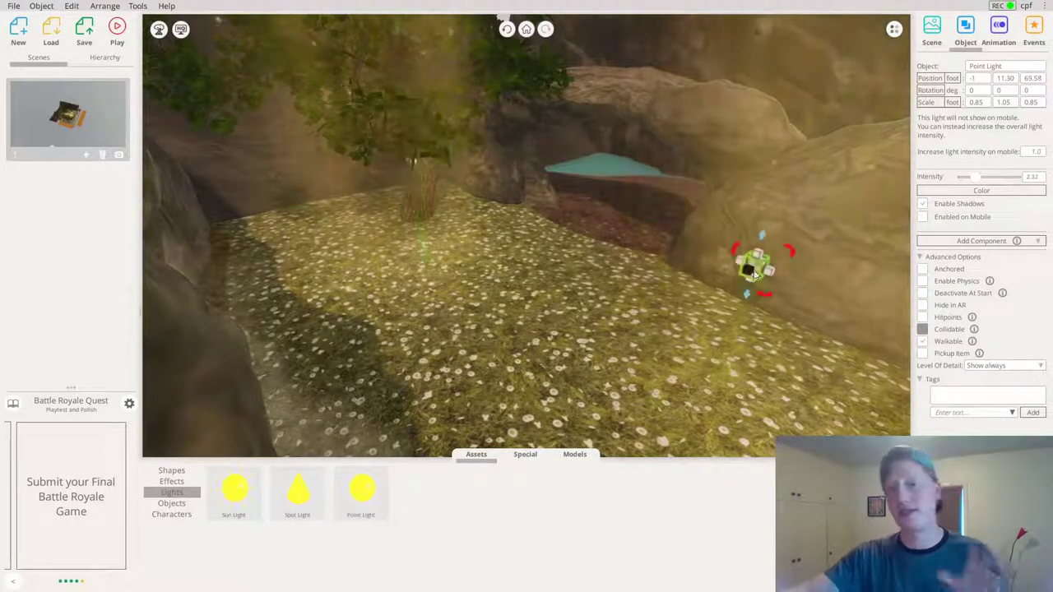
scroll(736, 263, up, 1)
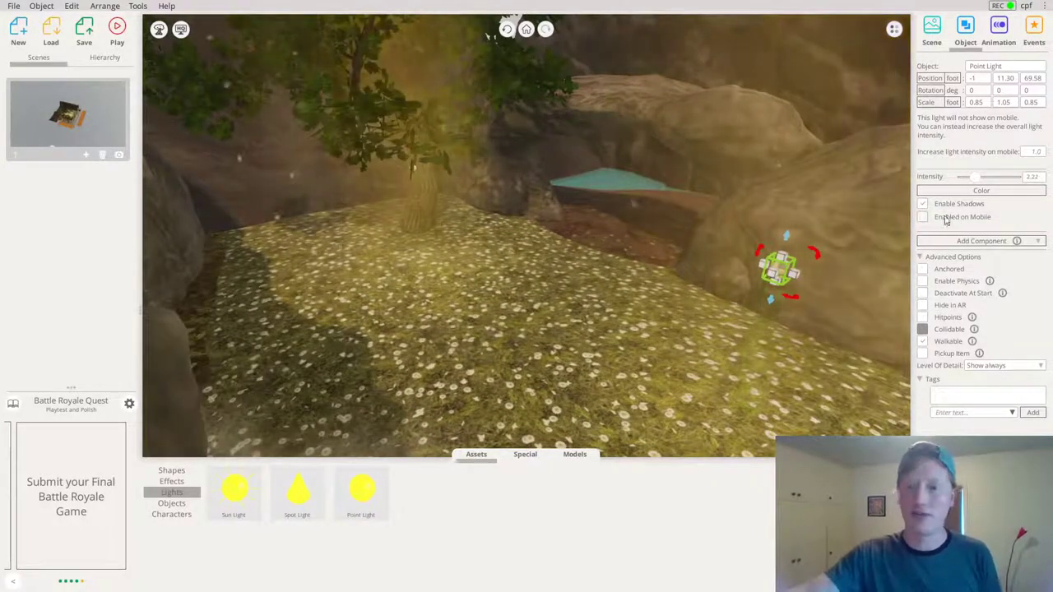
scroll(721, 152, up, 2)
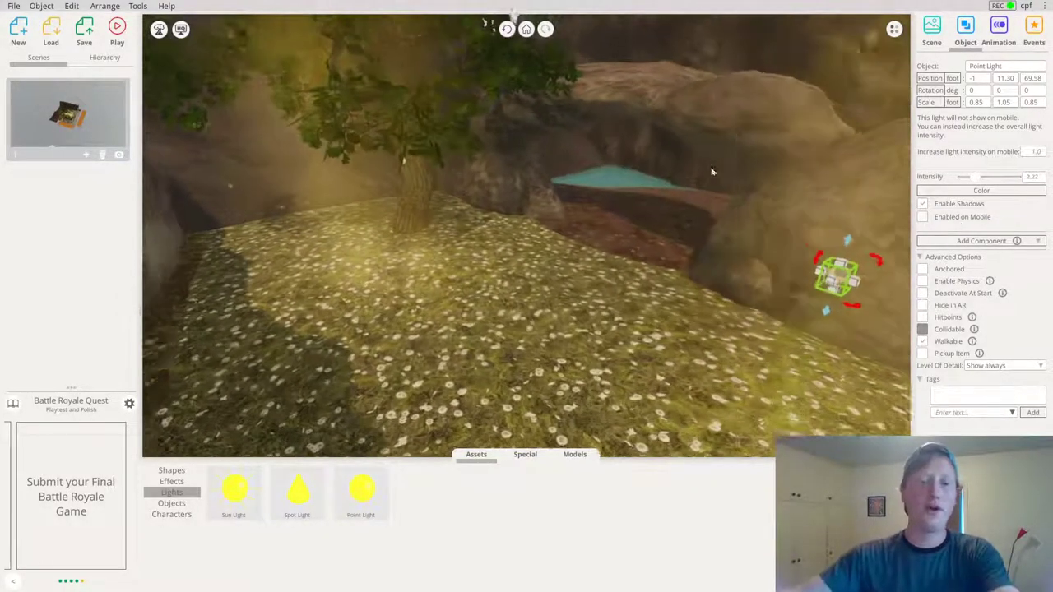
right_drag(720, 152, 709, 98)
scroll(632, 228, down, 2)
drag(631, 232, 817, 323)
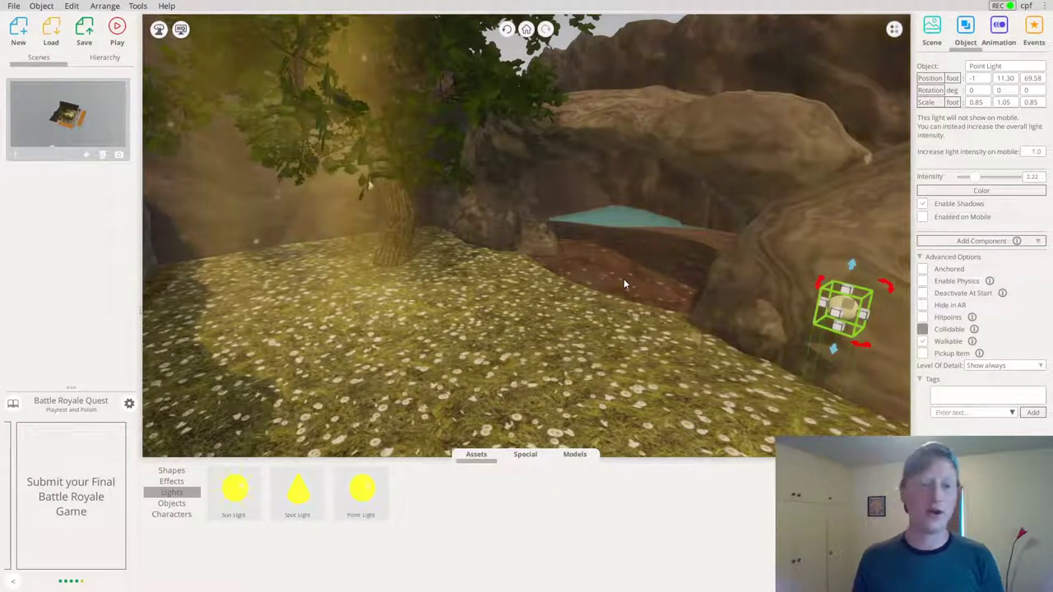
scroll(751, 287, up, 5)
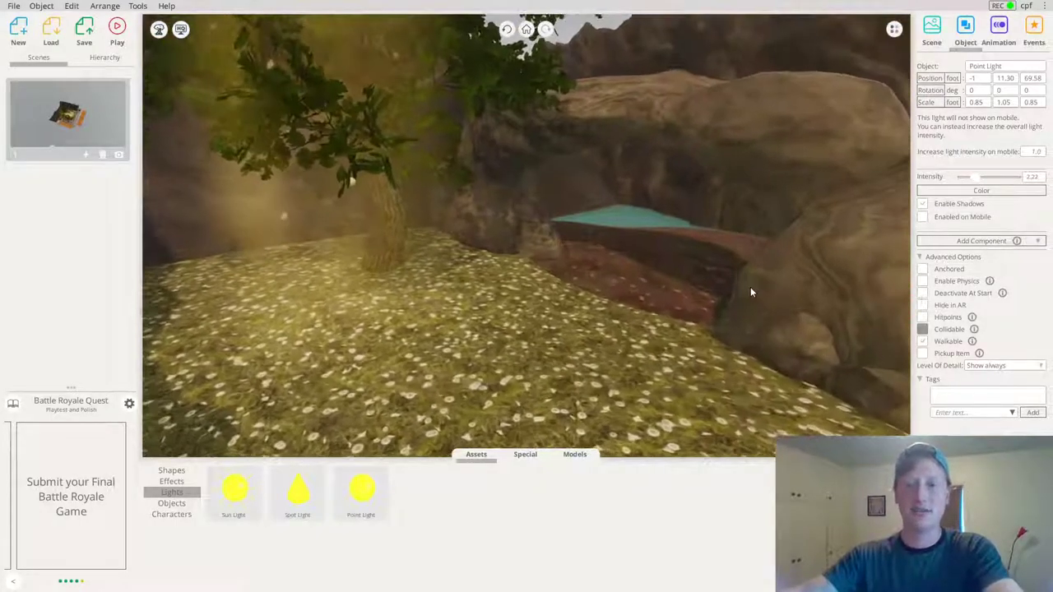
Apply the Snow material to the mud hill beside the water behind the rock arch
right_drag(748, 308, 403, 251)
click(730, 218)
click(637, 327)
drag(630, 354, 699, 238)
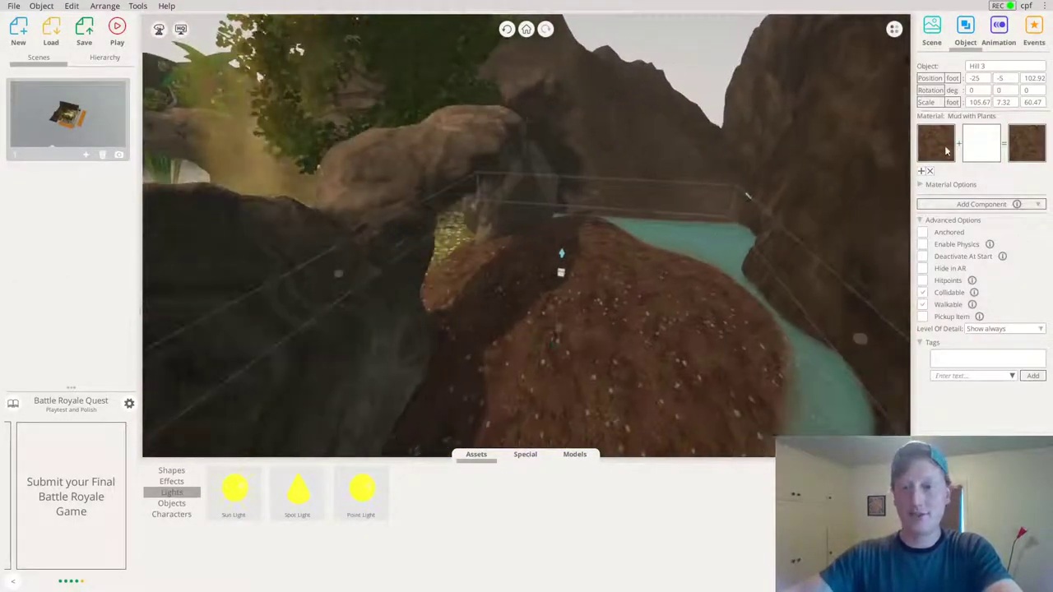
click(936, 147)
drag(699, 222, 512, 241)
click(869, 73)
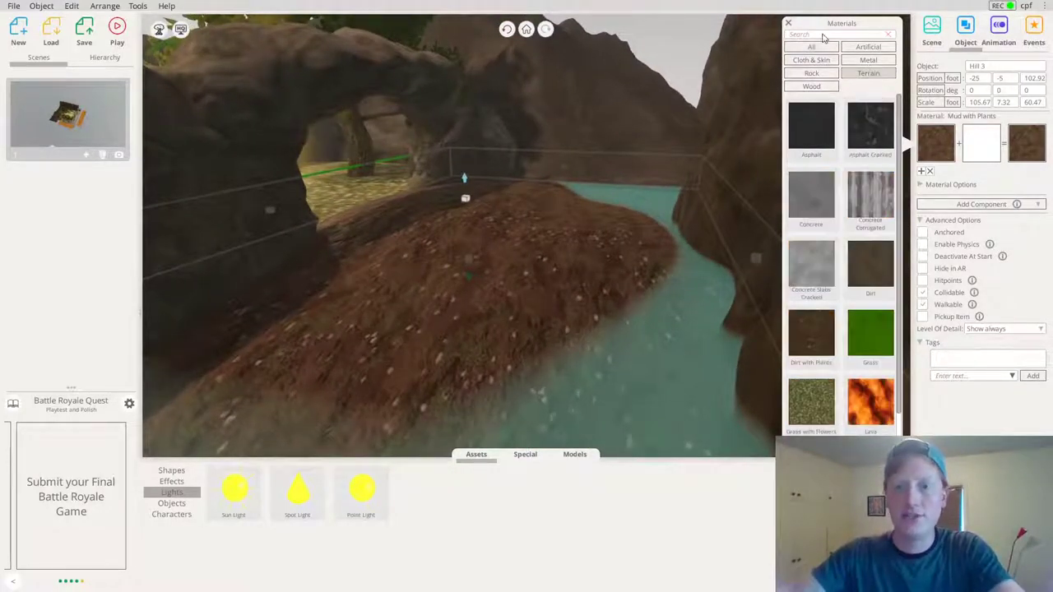
text(snow)
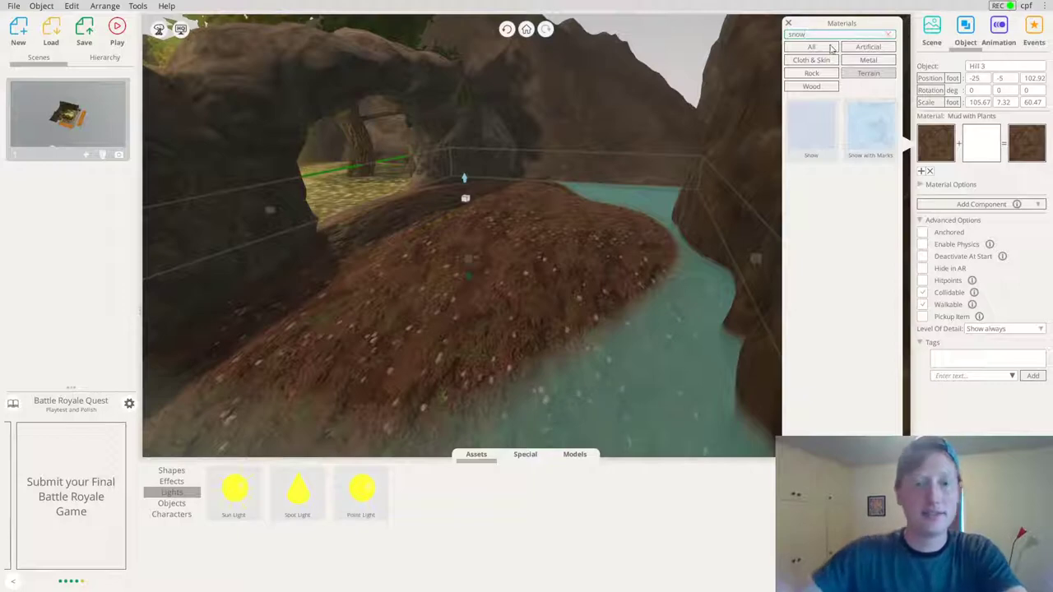
click(813, 130)
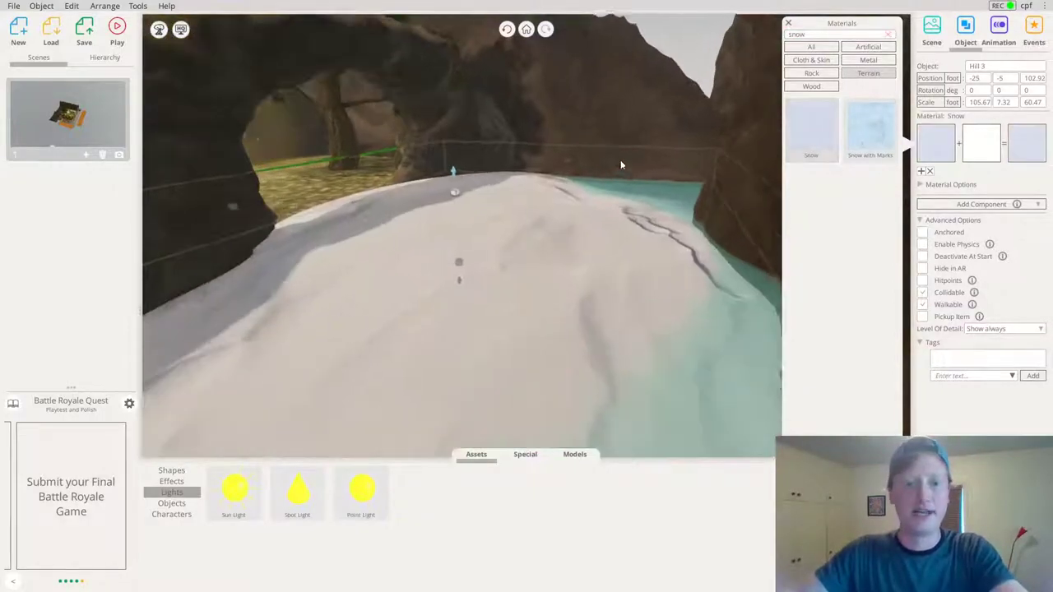
Increase the zoom of the hill's snow material to give it a finer surface texture
click(951, 185)
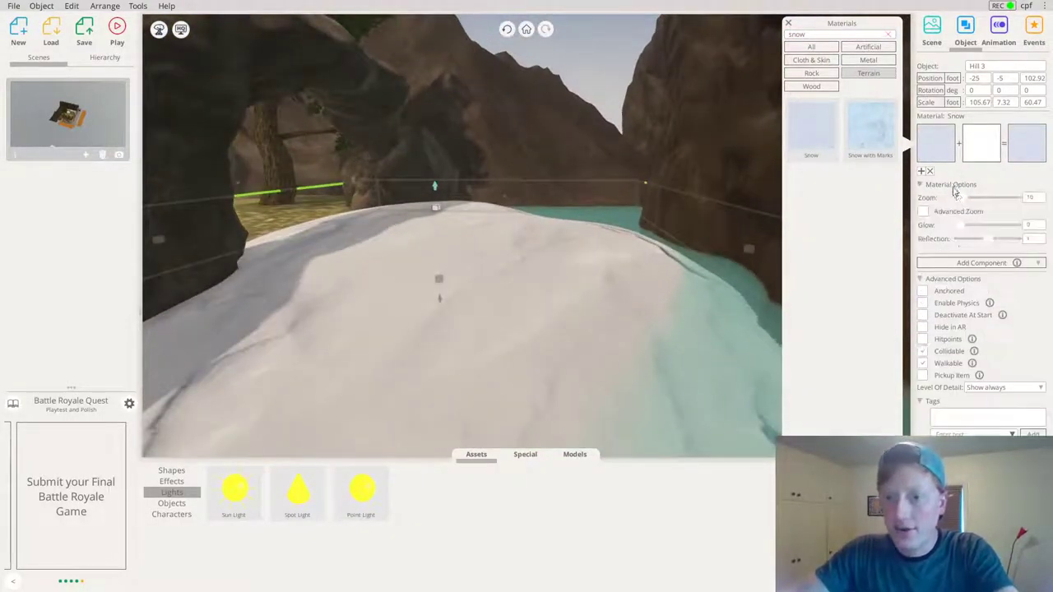
drag(969, 205, 979, 205)
click(595, 254)
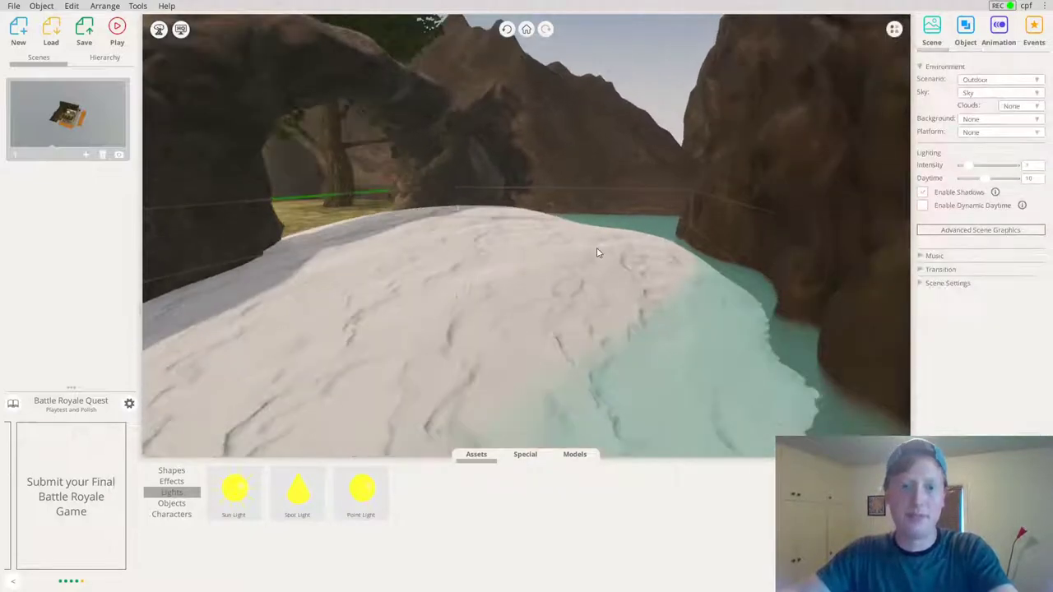
Extend the snow hill's bank outward under the water
click(781, 341)
right_drag(653, 266, 702, 316)
click(686, 234)
drag(702, 316, 794, 306)
click(628, 313)
drag(622, 244, 668, 241)
right_drag(668, 241, 505, 160)
scroll(511, 214, up, 4)
click(512, 214)
right_drag(512, 214, 288, 265)
Place a Snow effect on the snow hill beside the water
click(179, 484)
right_drag(426, 326, 451, 182)
scroll(710, 528, down, 1)
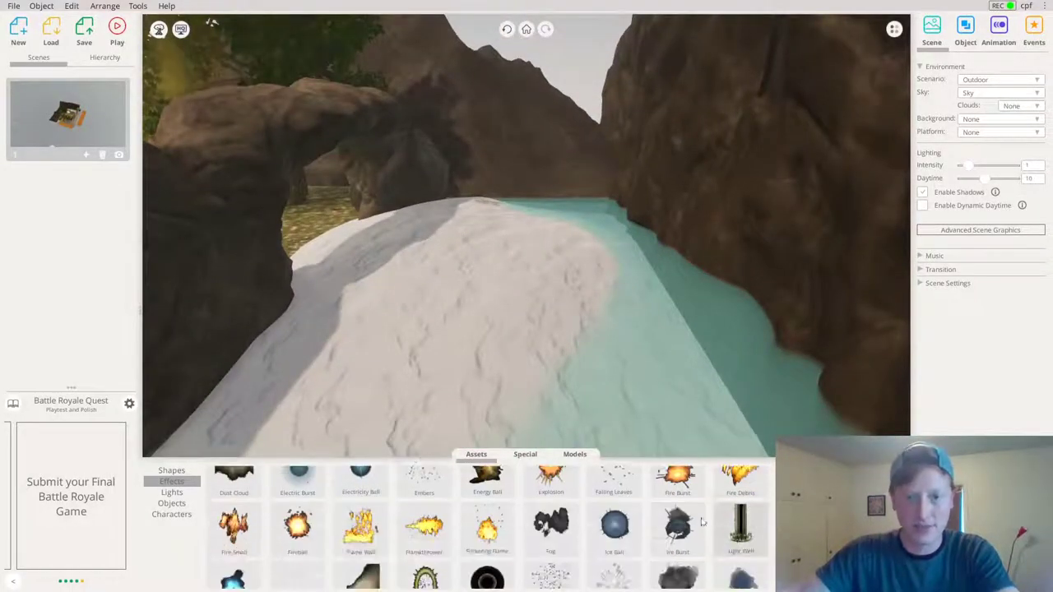
scroll(533, 561, down, 1)
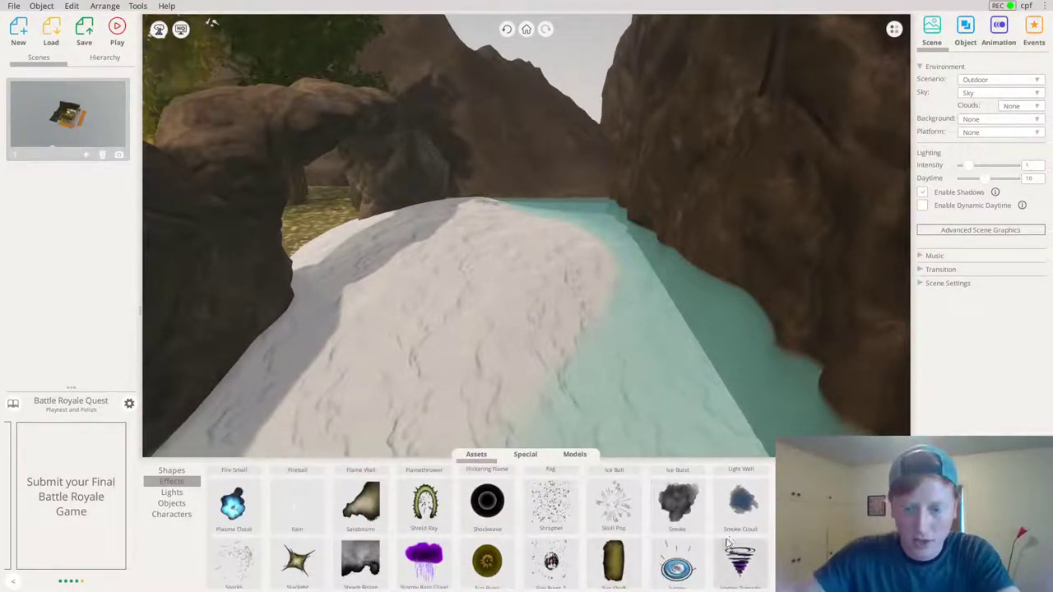
click(675, 323)
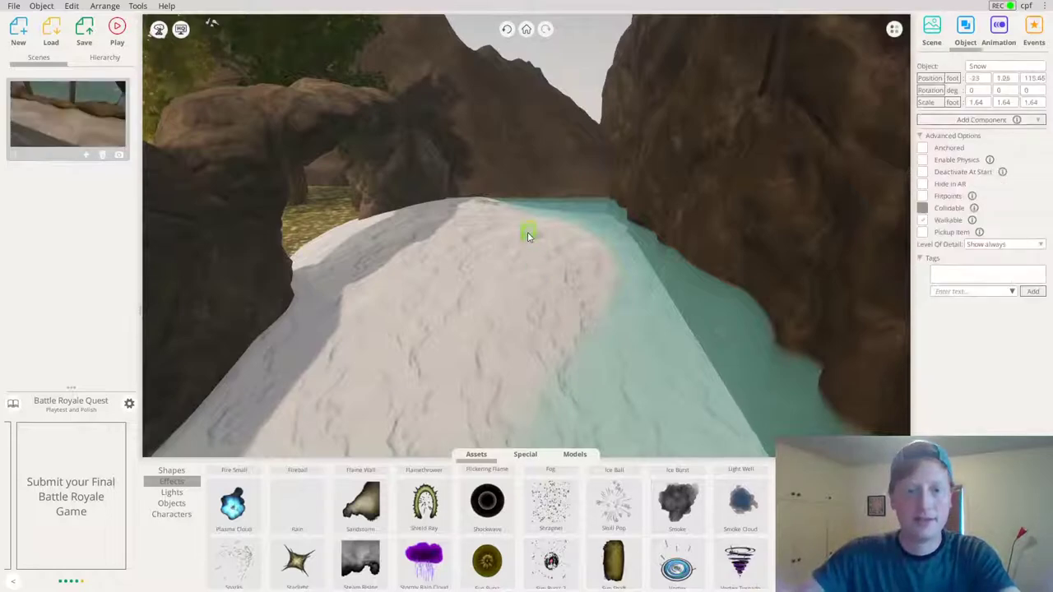
Raise the snow effect above the hill to about X -30, Y 8.12, Z 116.76 ft
drag(529, 299, 532, 306)
drag(603, 146, 547, 170)
drag(547, 170, 564, 34)
drag(551, 188, 437, 355)
scroll(437, 354, down, 4)
drag(605, 218, 869, 327)
scroll(568, 282, up, 4)
drag(567, 285, 417, 477)
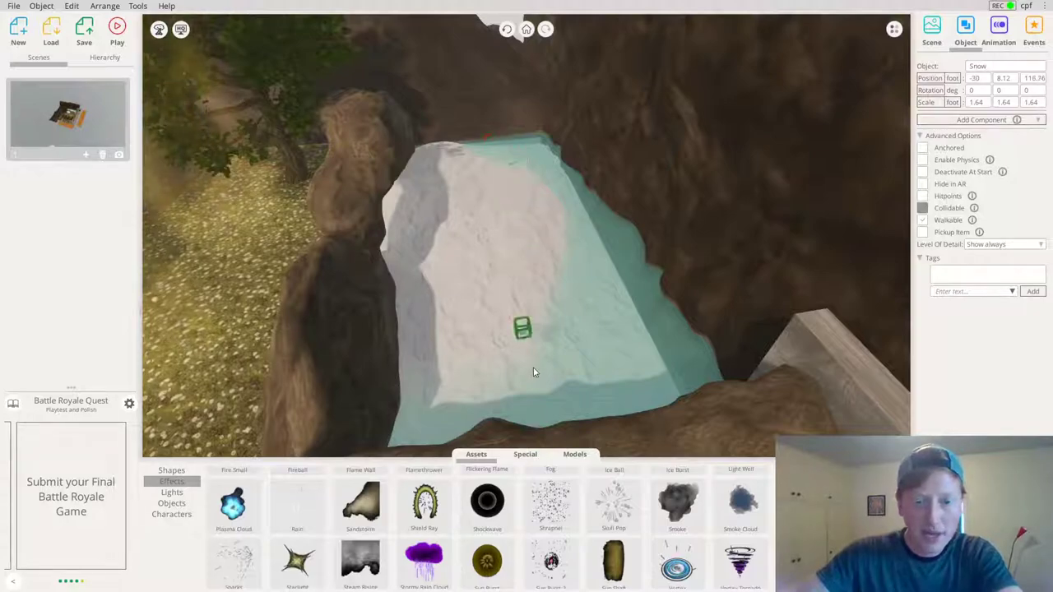
Move the snow effect toward the viewing window, to about X 7.95, Y 5.52, Z 114.26 ft
drag(584, 396, 527, 282)
drag(531, 217, 537, 257)
drag(548, 312, 548, 252)
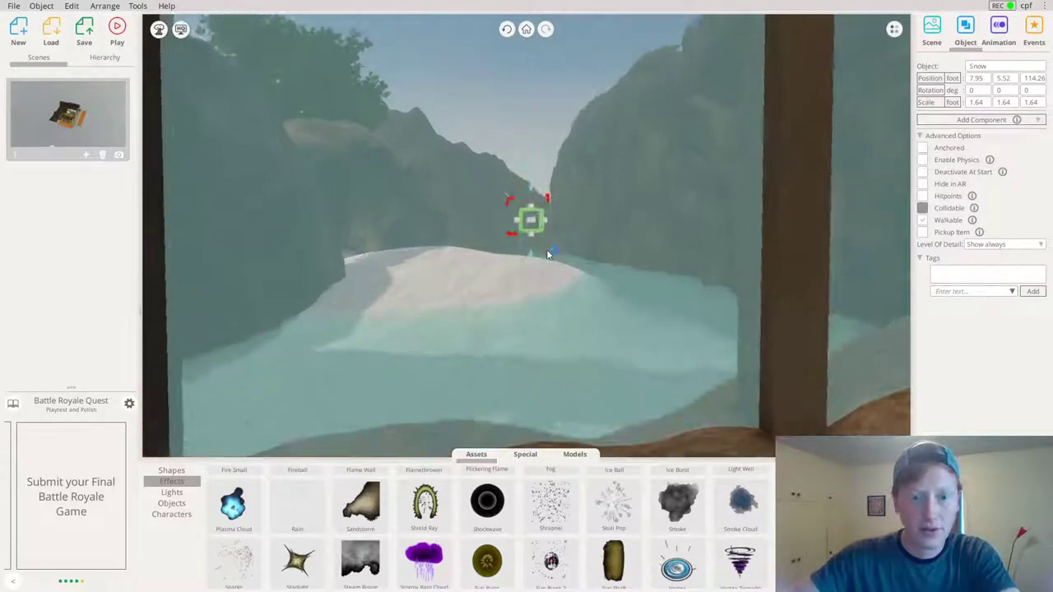
mouse_move(651, 301)
mouse_down()
mouse_move(540, 289)
mouse_move(680, 314)
mouse_move(650, 316)
mouse_up()
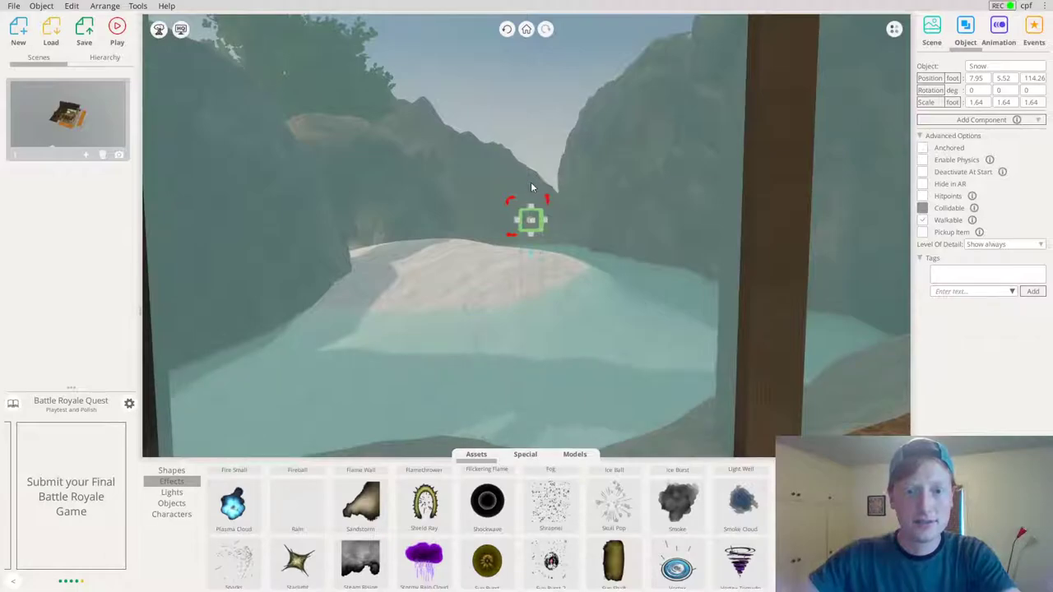
click(531, 197)
click(441, 189)
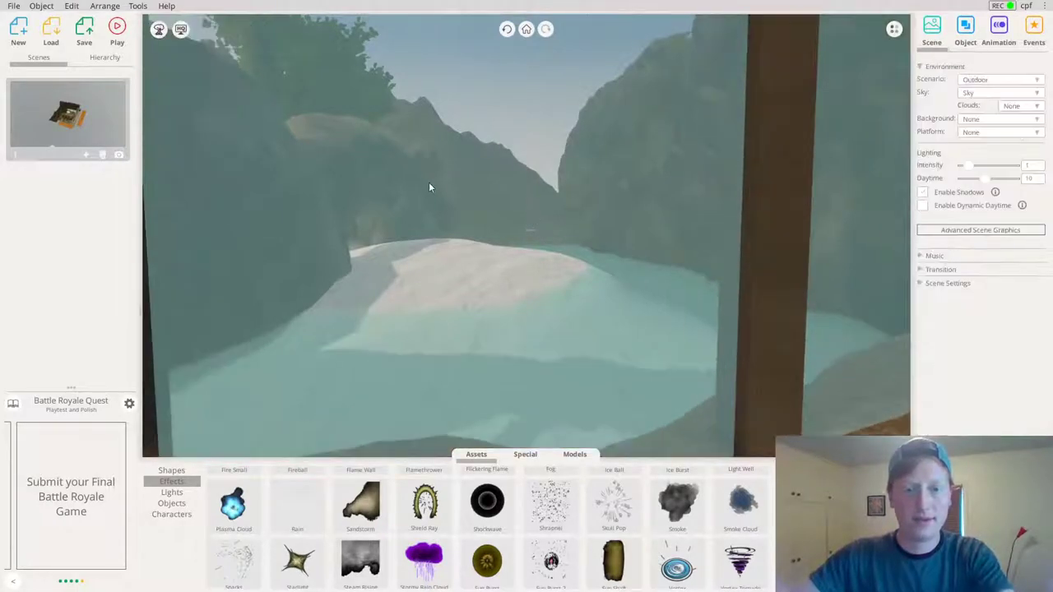
Place a Ring shape on the flower meadow in front of the large tree
drag(441, 189, 565, 175)
right_drag(565, 175, 252, 266)
right_drag(576, 221, 2, 114)
drag(2, 114, 1024, 61)
key(d)
key(w)
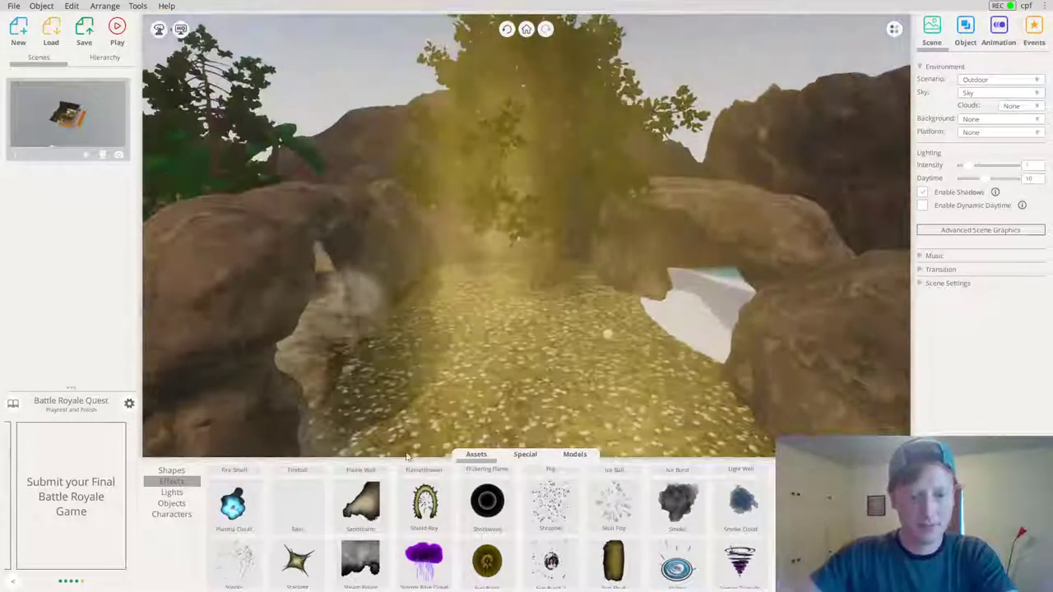
click(177, 472)
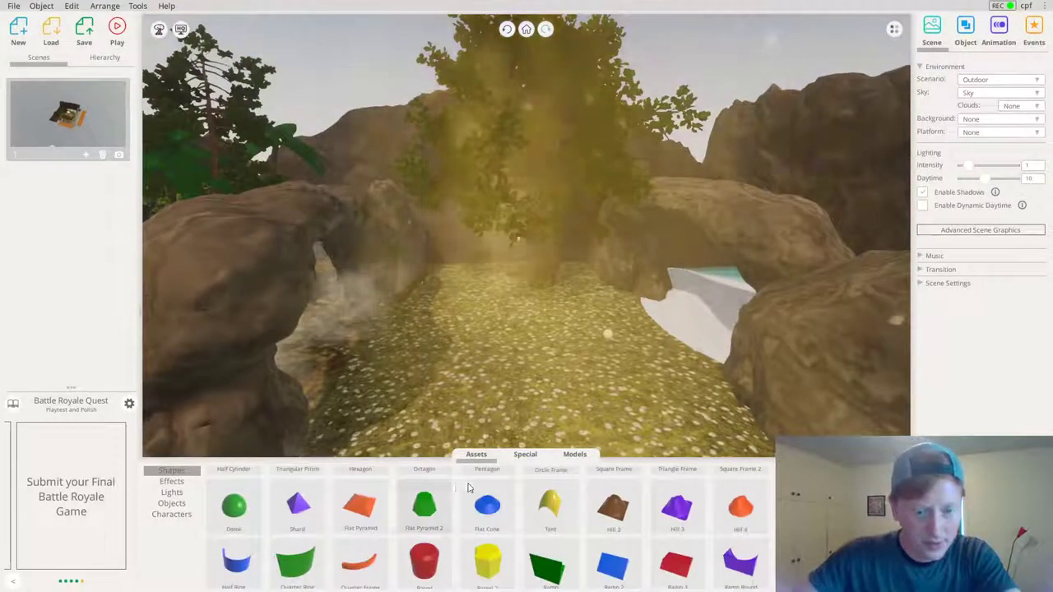
scroll(395, 492, up, 3)
drag(422, 499, 510, 324)
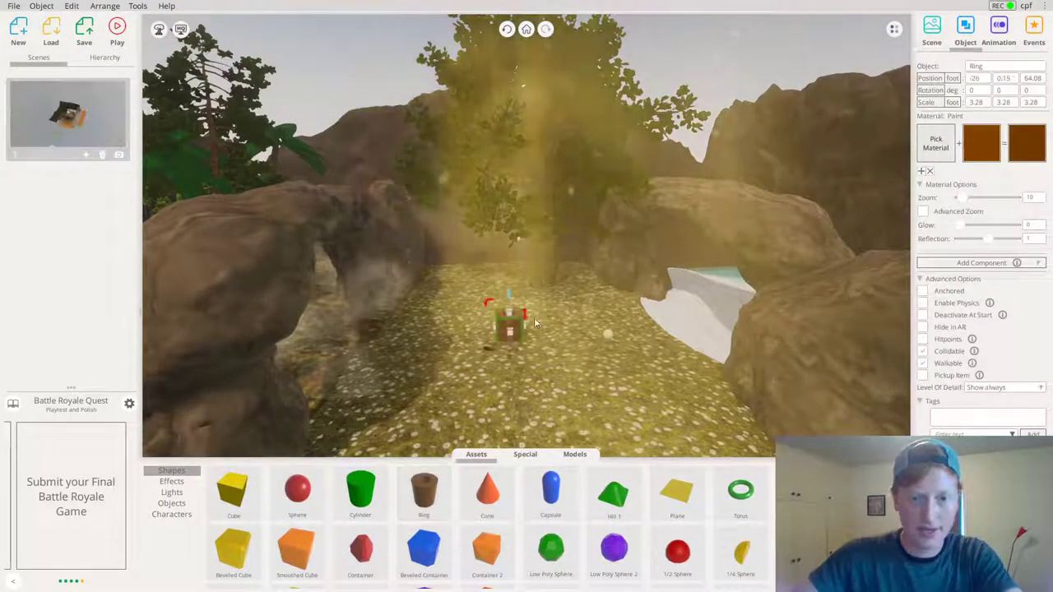
Lay the ring on its side at 95 degrees around Z and lower it to a height of 0.02 ft
drag(532, 375, 532, 400)
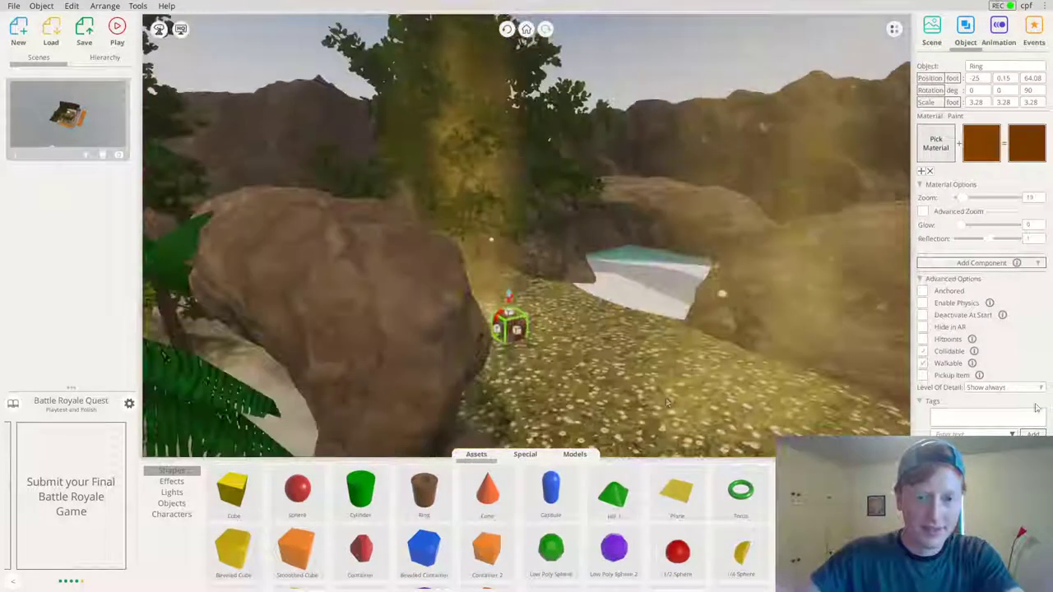
key(f)
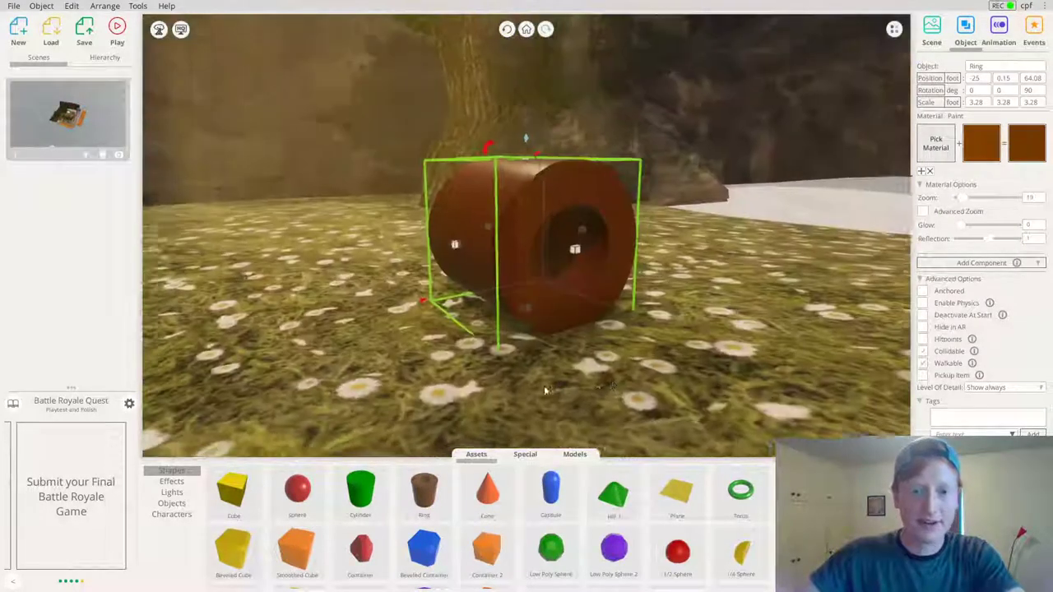
mouse_move(550, 154)
mouse_down()
mouse_move(552, 182)
mouse_move(559, 147)
mouse_up()
right_drag(559, 147, 672, 240)
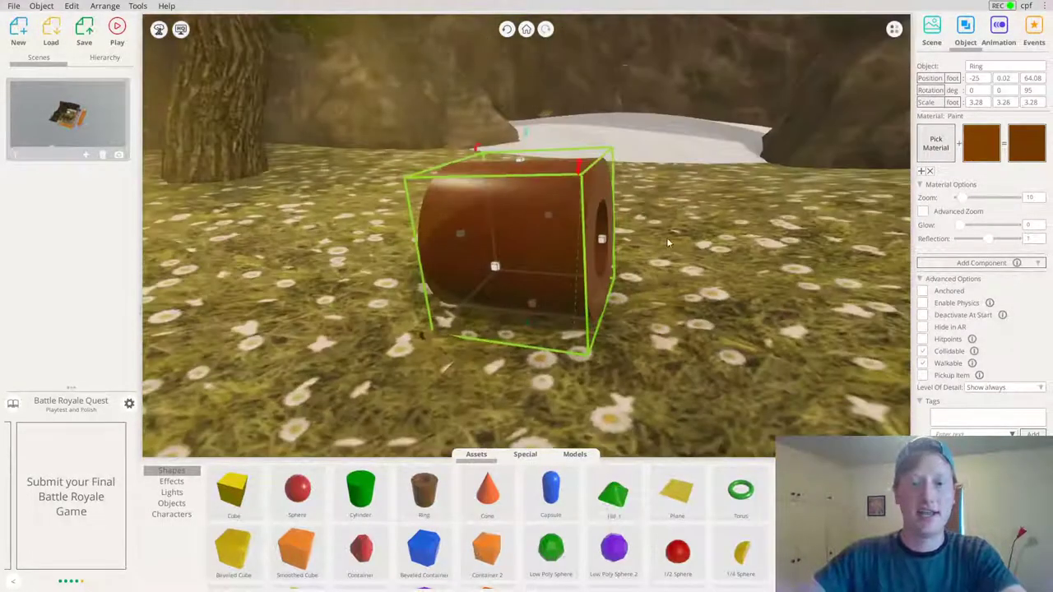
Stretch the ring lengthwise into a hollow log about 10.66 ft long
scroll(388, 146, down, 3)
right_drag(387, 145, 317, 198)
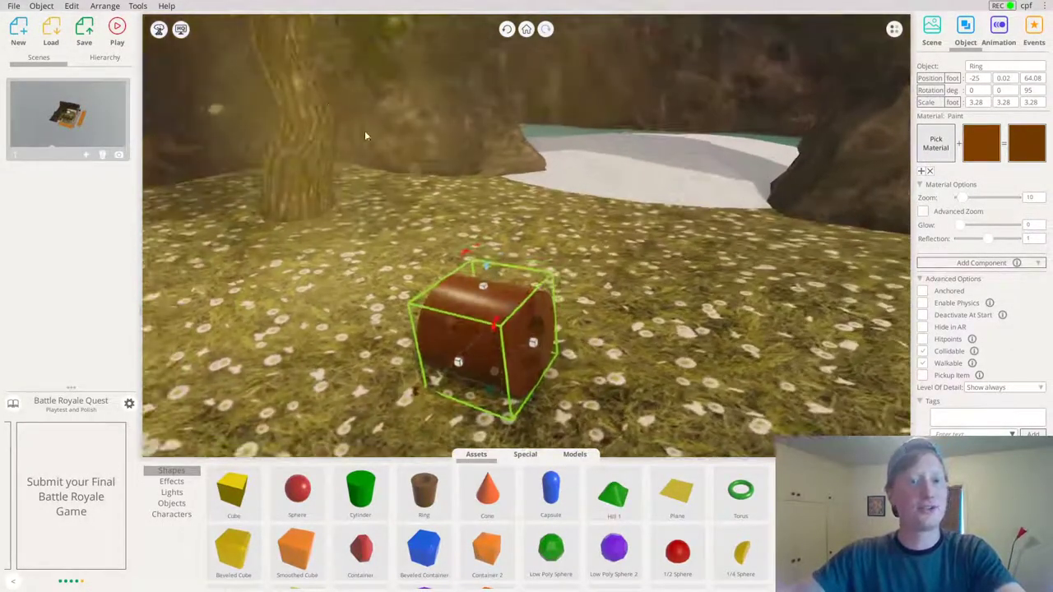
drag(534, 343, 793, 362)
scroll(780, 329, down, 3)
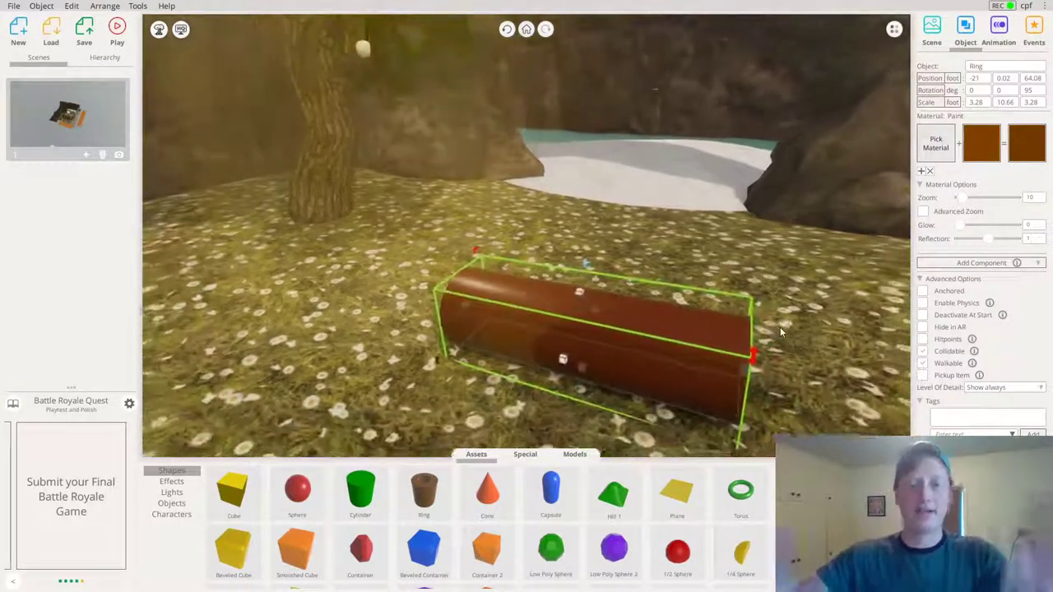
right_drag(708, 354, 582, 339)
Apply the Wood Grain material to the hollow log
click(936, 143)
right_drag(762, 214, 627, 130)
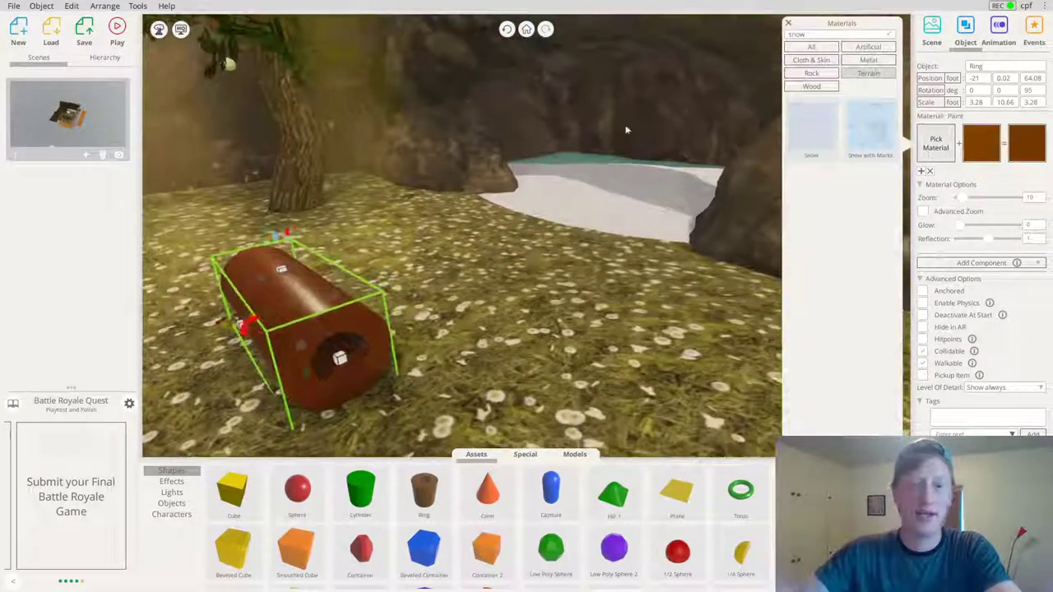
click(889, 34)
right_drag(501, 142, 374, 240)
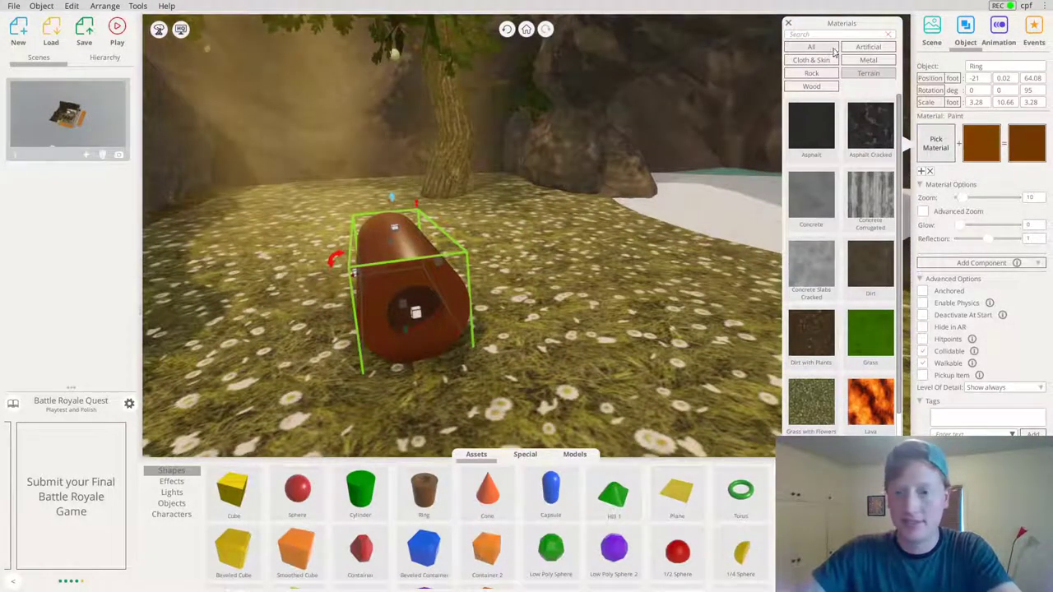
click(816, 89)
scroll(849, 362, down, 4)
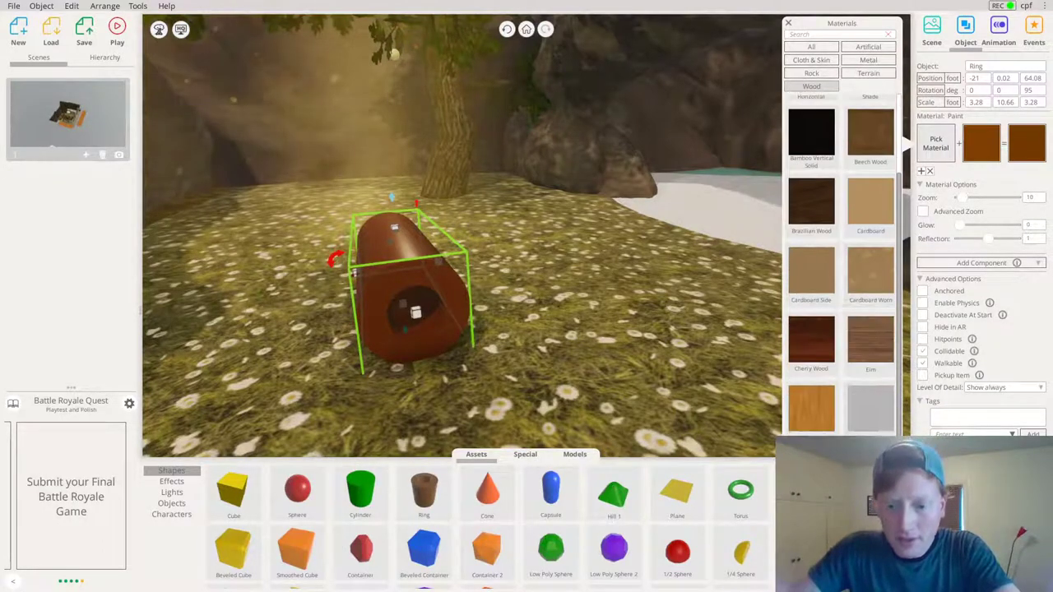
scroll(841, 263, down, 2)
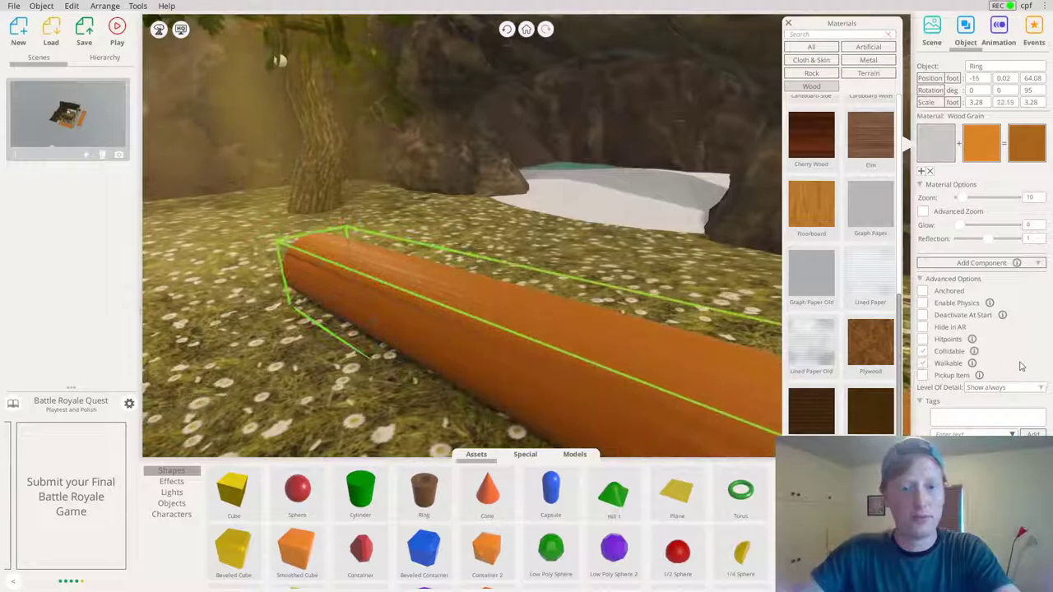
Resize the log to 16.95 ft long and scale it up proportionally to about 3.83 by 19.78 by 3.83 ft
drag(1021, 366, 596, 354)
right_drag(597, 354, 287, 349)
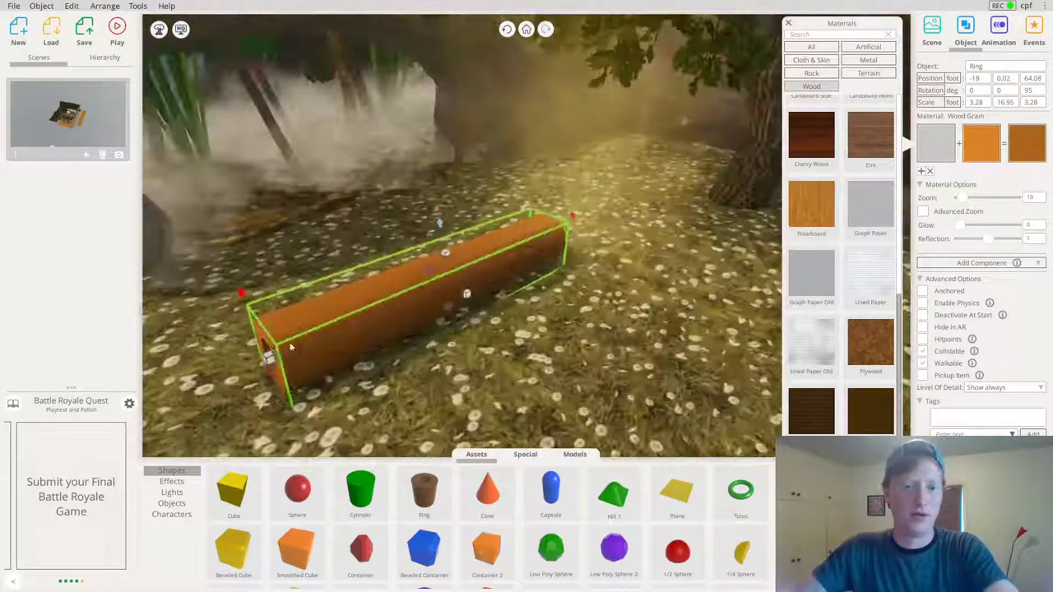
shift+drag(269, 357, 175, 396)
Move the log beside the rocks near the tree, to about X -40, Y 0, Z 53.56 ft, with Z rotation 90
right_drag(800, 117, 526, 247)
scroll(493, 263, down, 5)
right_drag(411, 329, 148, 395)
scroll(367, 304, up, 4)
right_drag(367, 304, 222, 330)
scroll(458, 284, up, 3)
scroll(549, 284, down, 2)
right_drag(514, 265, 684, 200)
drag(454, 292, 476, 184)
drag(472, 107, 514, 170)
drag(471, 208, 414, 195)
drag(475, 140, 481, 137)
right_drag(593, 267, 502, 259)
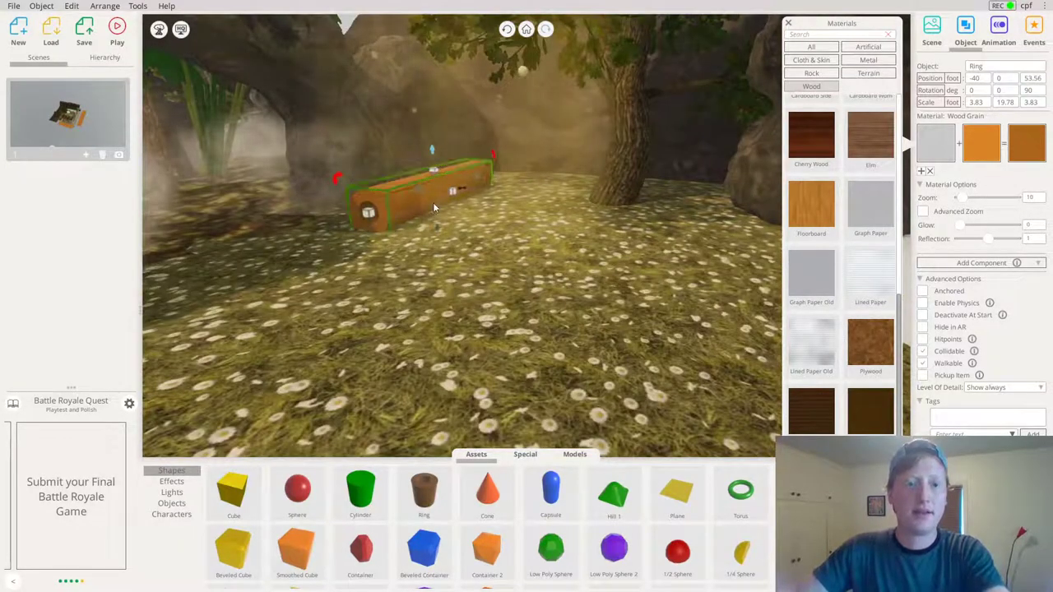
Nudge the log slightly closer to the rocks and deselect it
click(434, 208)
click(403, 202)
drag(462, 189, 436, 194)
click(628, 195)
Examine the planted enclosure and the visitor walkway from above
right_drag(628, 195, 700, 176)
scroll(515, 167, down, 5)
right_drag(515, 167, 522, 292)
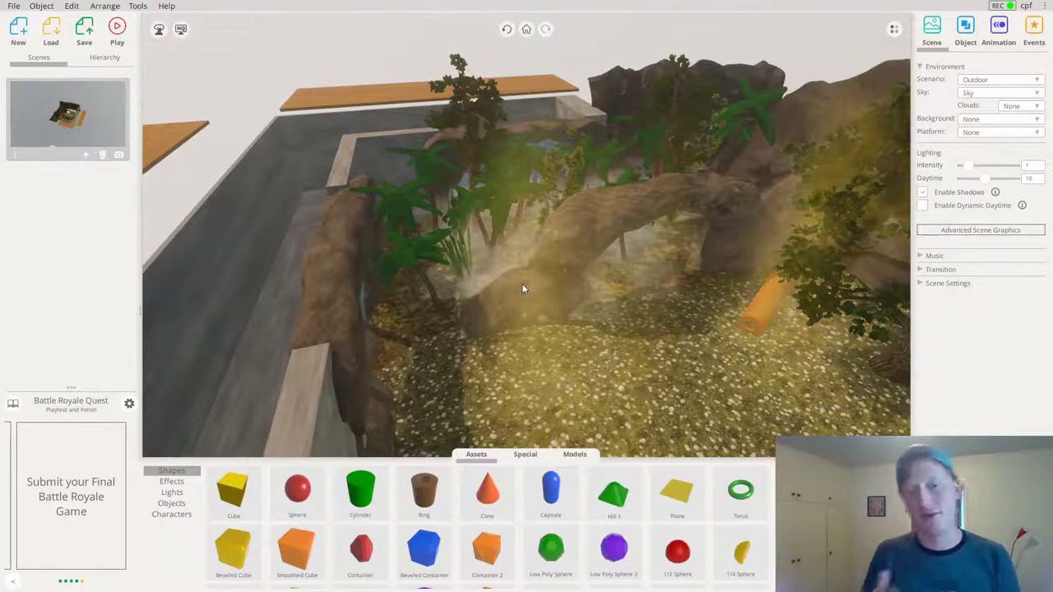
scroll(584, 224, up, 5)
right_drag(574, 266, 1052, 372)
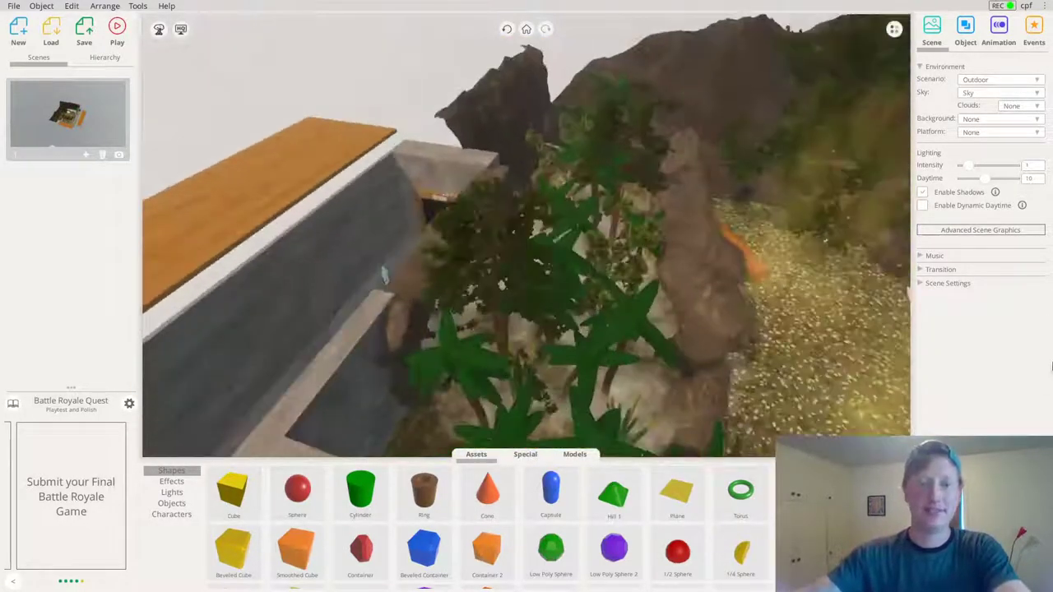
scroll(405, 237, up, 4)
right_drag(405, 237, 505, 140)
scroll(503, 230, up, 2)
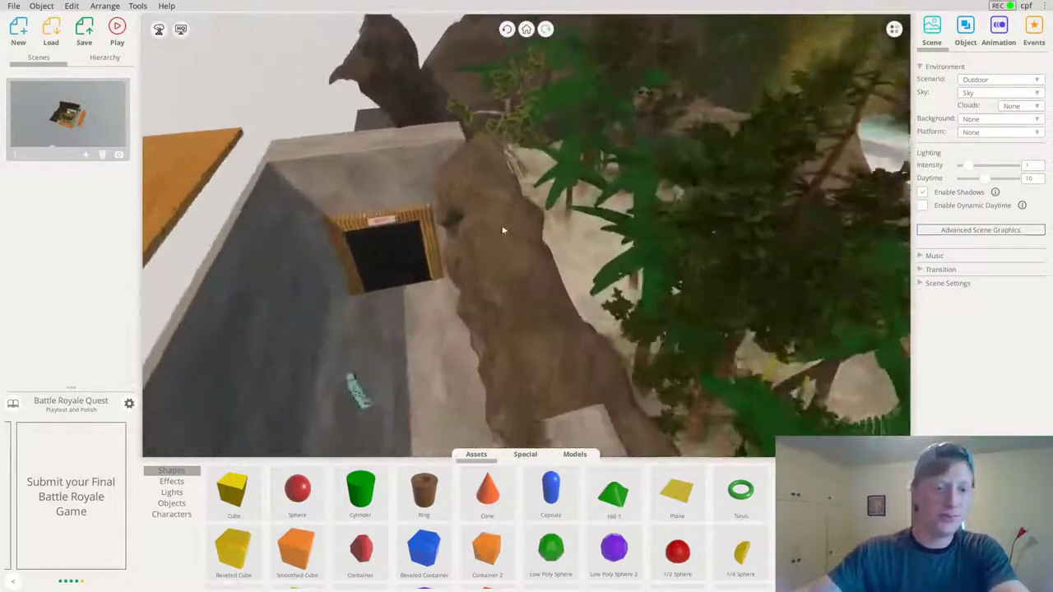
Examine the Tigers information board on the visitor walkway, including its facts on swimming, leaping and habitats
scroll(507, 156, up, 3)
right_drag(509, 198, 894, 149)
scroll(557, 231, down, 4)
right_drag(547, 224, 708, 191)
scroll(573, 180, down, 3)
scroll(658, 203, up, 2)
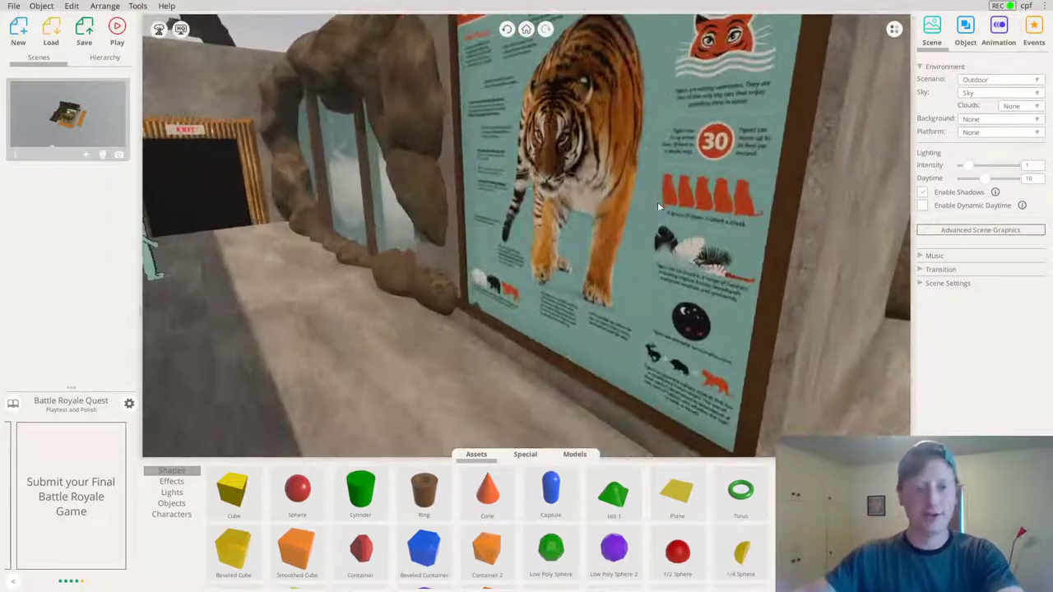
drag(657, 204, 647, 153)
drag(702, 75, 683, 150)
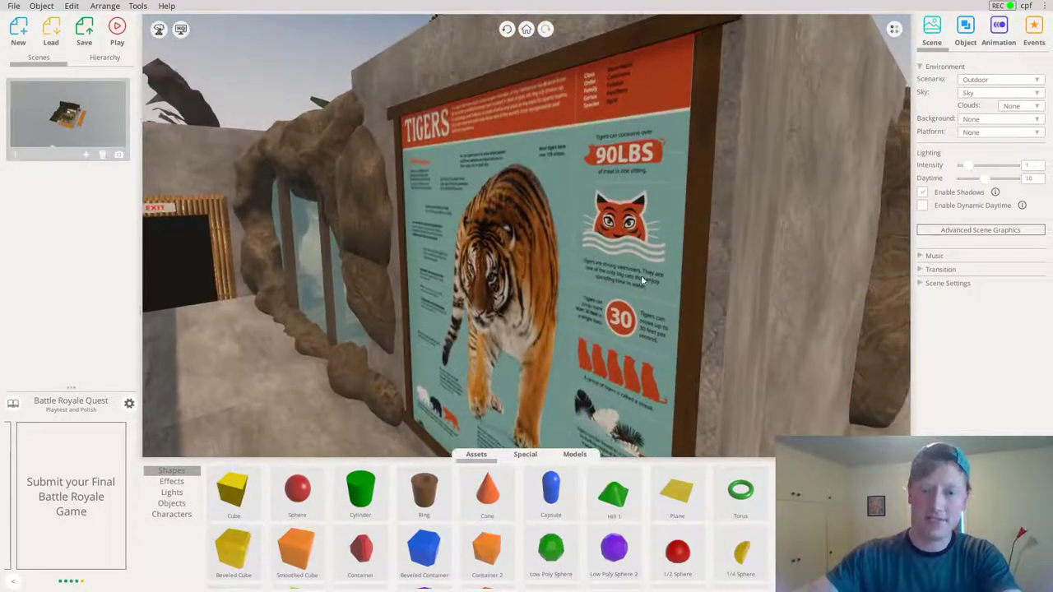
drag(636, 331, 656, 167)
drag(634, 125, 770, 151)
scroll(715, 170, up, 5)
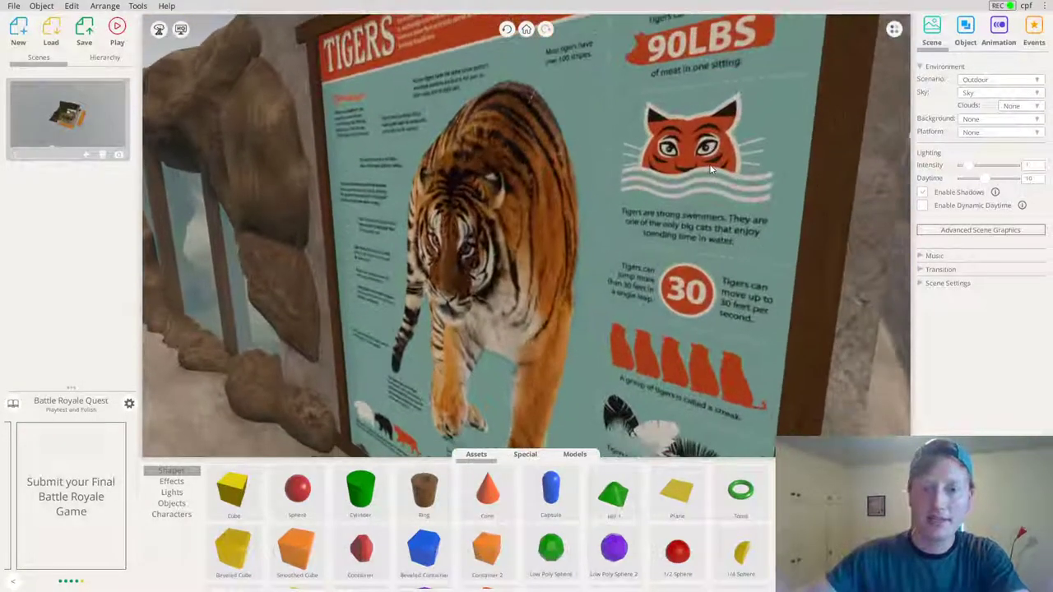
drag(701, 214, 492, 261)
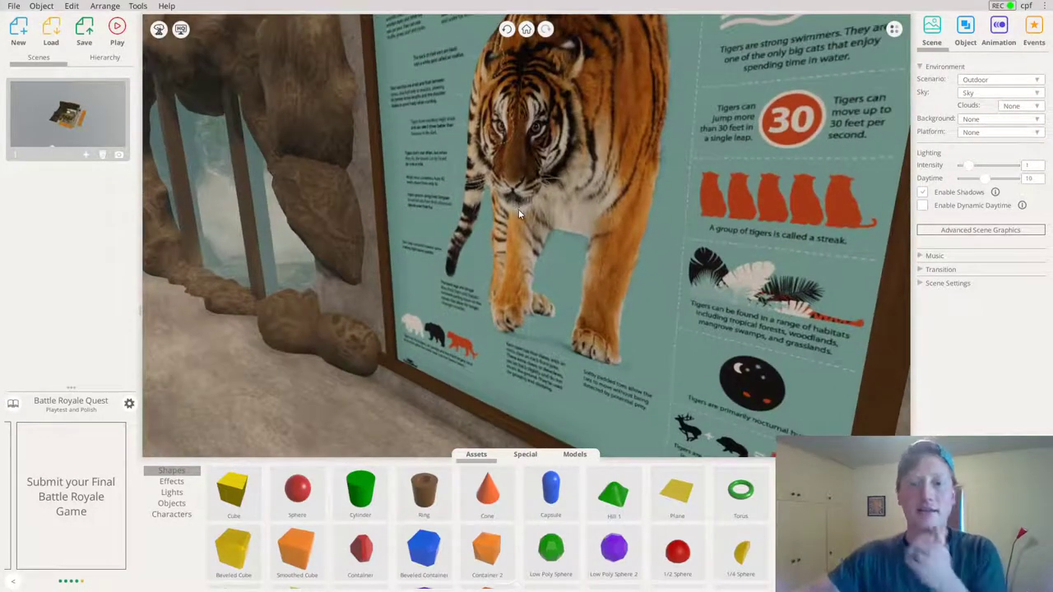
drag(518, 209, 479, 244)
Turn the Player at the exit doorway to face the walkway, with Y rotation 90, and deselect it
drag(458, 448, 546, 289)
drag(625, 290, 284, 251)
scroll(413, 294, up, 3)
click(239, 220)
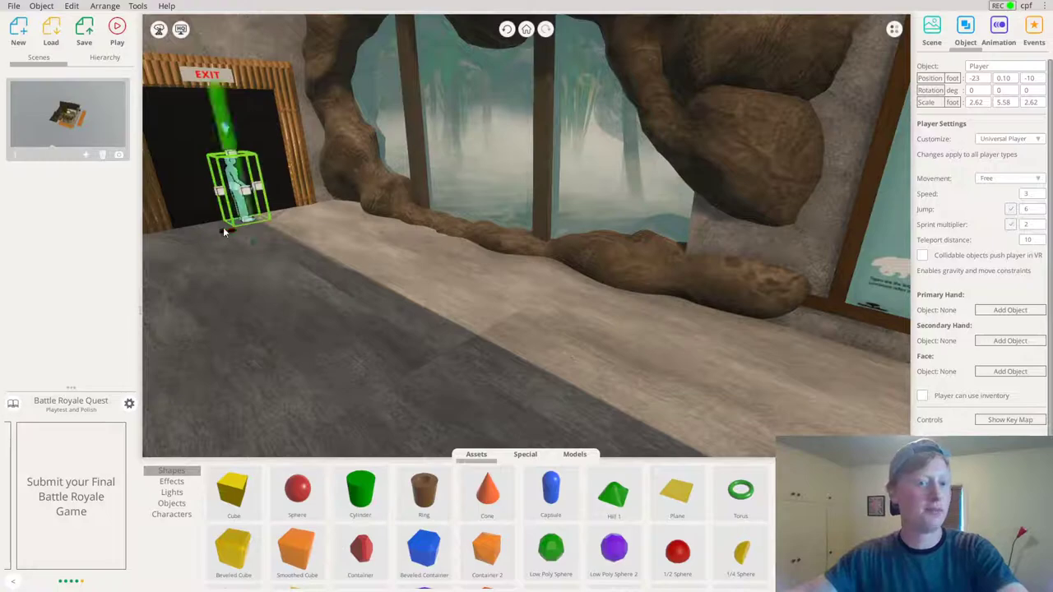
drag(223, 232, 122, 257)
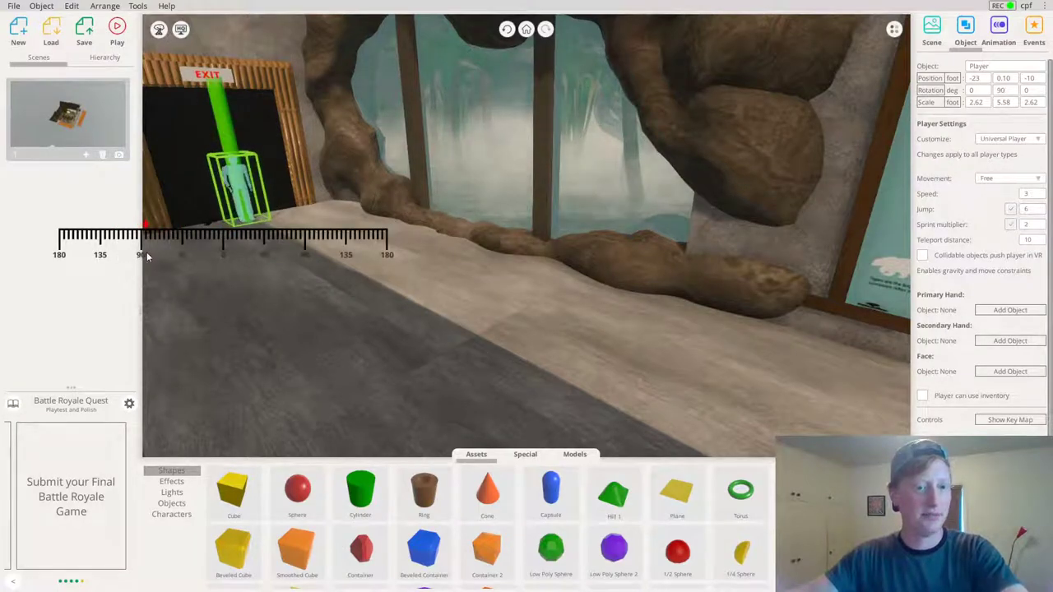
scroll(305, 214, up, 3)
drag(305, 213, 508, 285)
click(508, 284)
scroll(508, 284, down, 2)
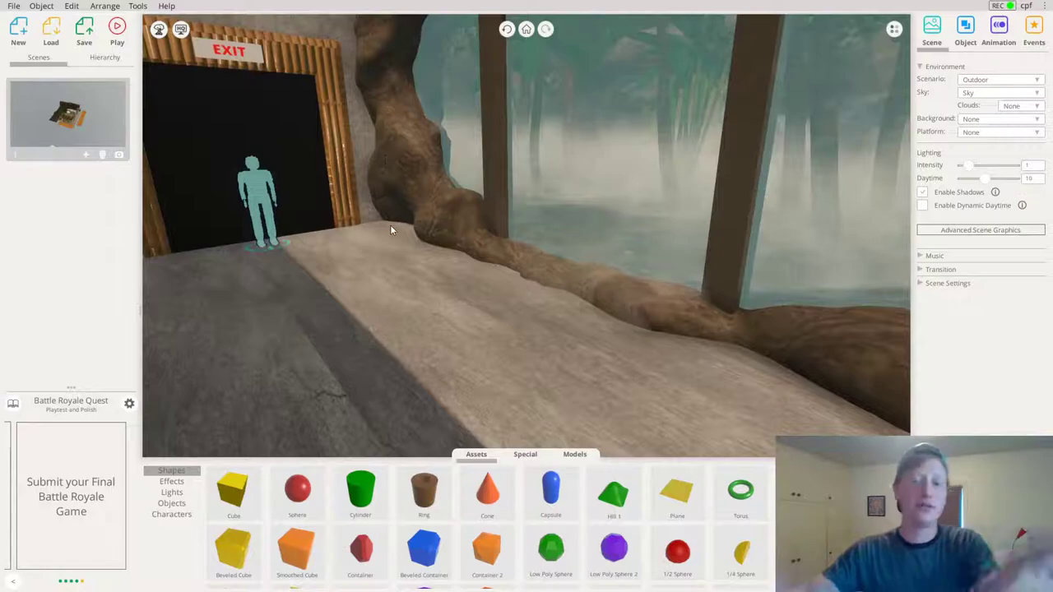
Add a cube on the walkway, thin it to about 0.99 ft, and apply the Concrete material
drag(251, 497, 362, 323)
click(942, 149)
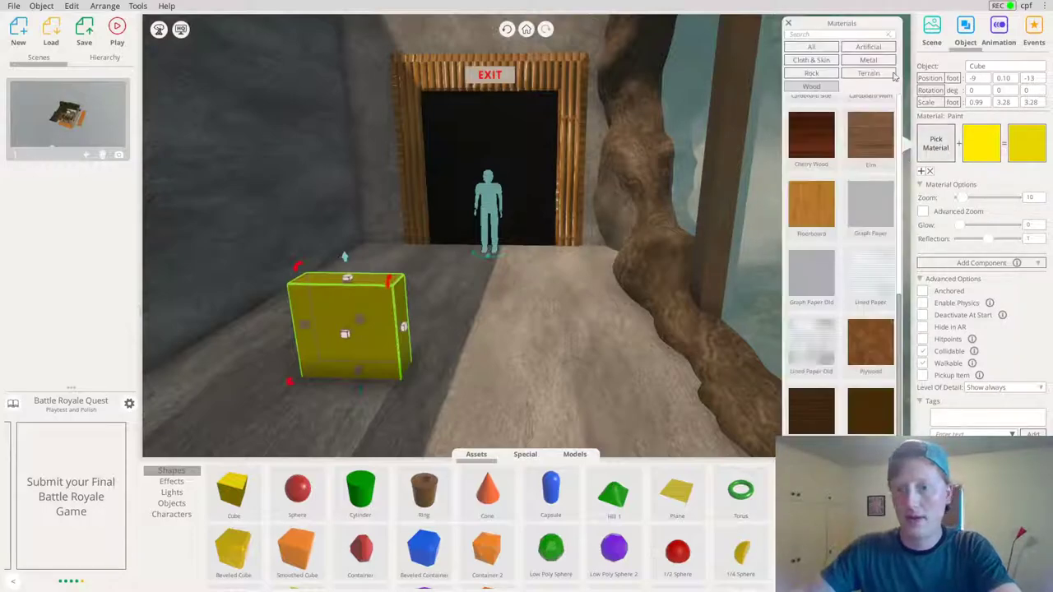
click(873, 49)
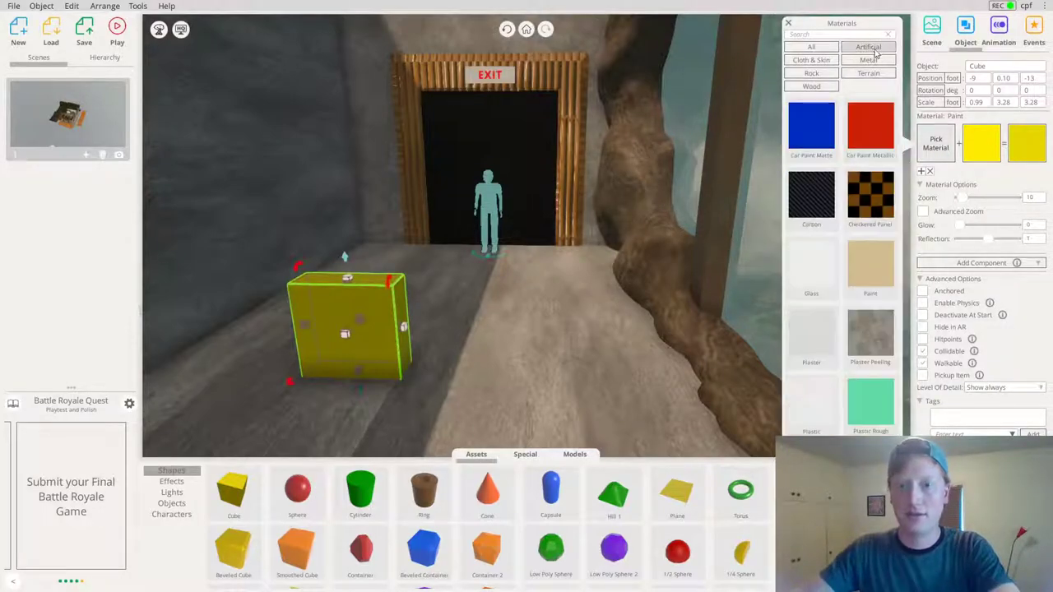
click(809, 46)
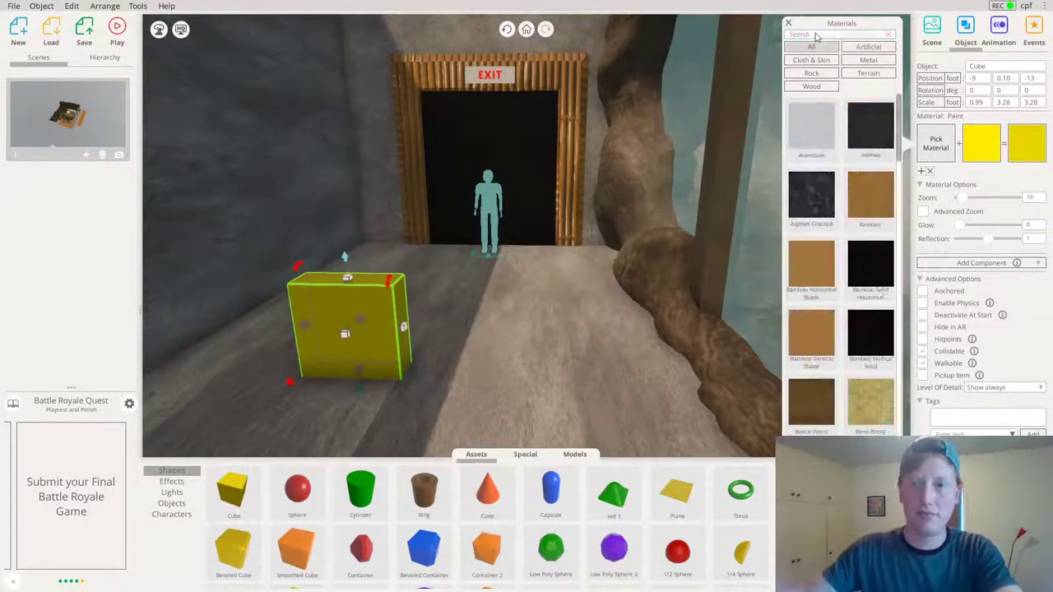
text(conc)
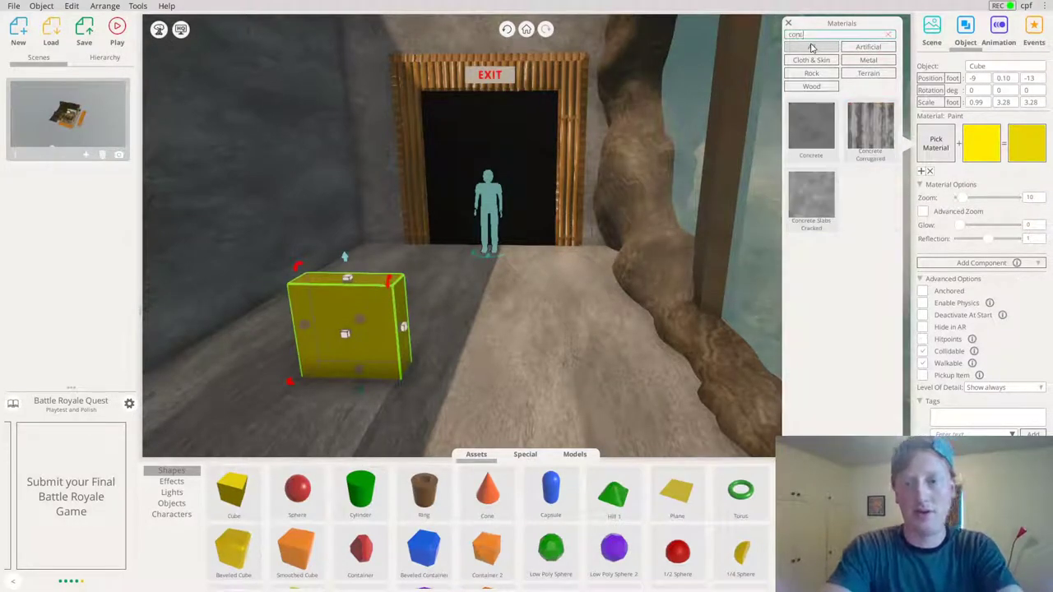
click(803, 133)
Widen the concrete block to about 4.72 ft and move it against the grey side wall
right_drag(529, 288, 493, 293)
drag(410, 327, 459, 331)
drag(374, 331, 260, 317)
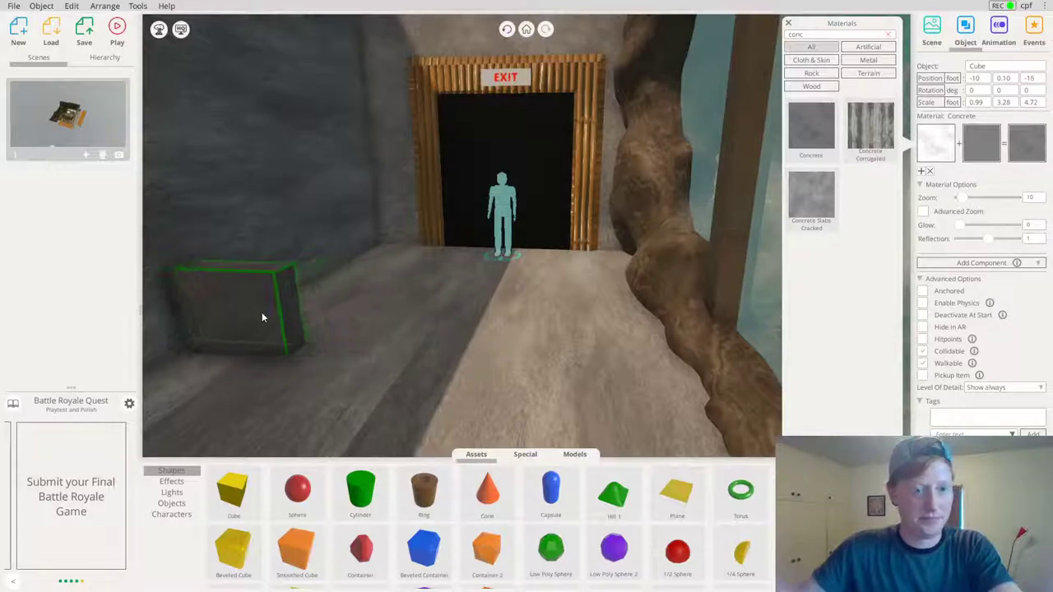
drag(378, 323, 354, 324)
Duplicate the concrete block on the rock side, leaving a central gap, and extend the wall-side block to about 6.69 ft
key(ctrl+c)
key(ctrl+v)
drag(556, 328, 623, 338)
drag(415, 440, 284, 500)
drag(305, 287, 296, 217)
drag(629, 379, 737, 328)
right_drag(738, 331, 629, 303)
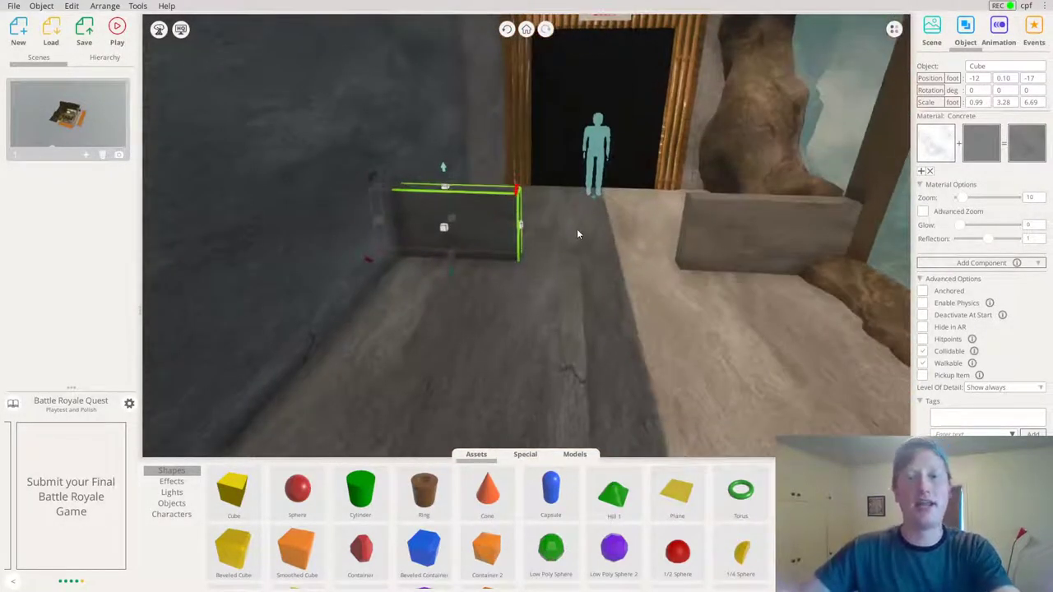
drag(590, 255, 660, 156)
click(580, 285)
Move the Player forward from the exit doorway to about X -20, Y 0.17 ft
scroll(580, 286, up, 2)
scroll(586, 292, up, 3)
mouse_move(592, 295)
mouse_down()
mouse_move(611, 246)
mouse_move(598, 282)
mouse_up()
click(522, 160)
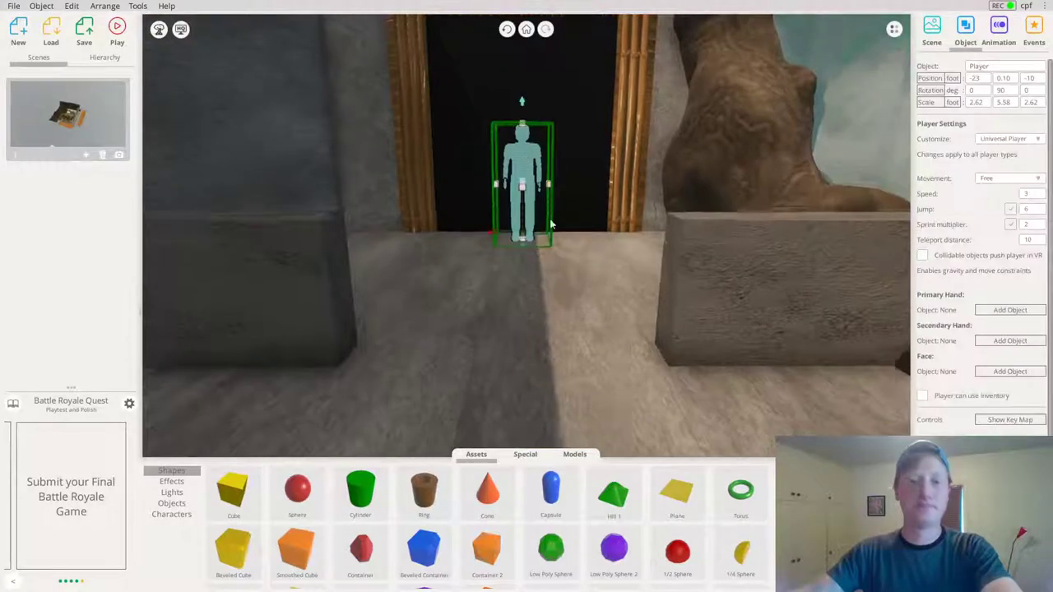
drag(519, 105, 522, 99)
scroll(653, 275, down, 3)
drag(653, 274, 362, 63)
drag(782, 107, 576, 84)
right_drag(576, 84, 18, 49)
key(w)
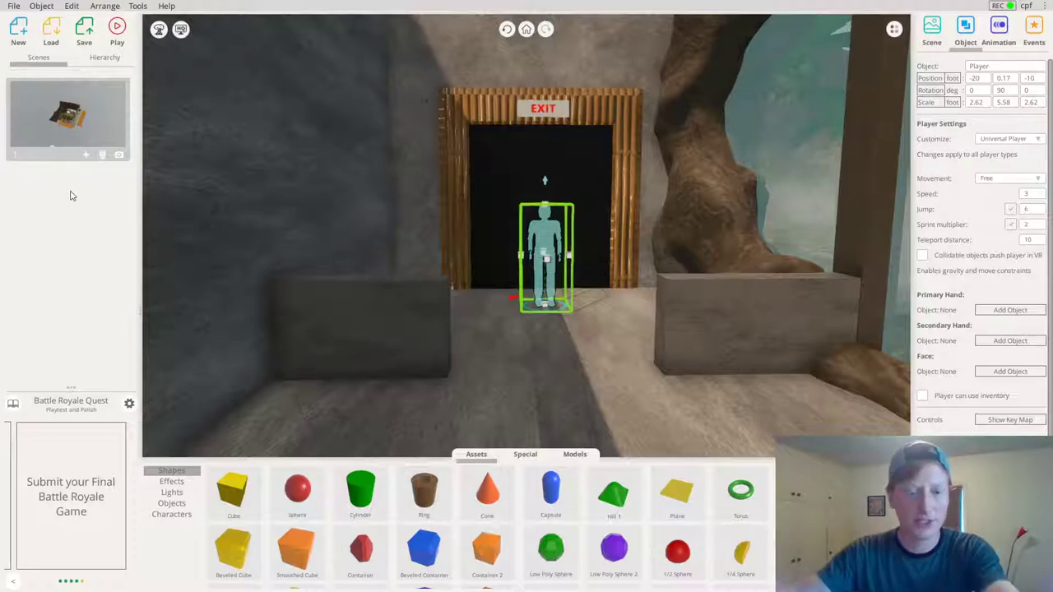
Add a cube in the gap beside the wall-side concrete block and thin it to about 0.50 ft
drag(339, 345, 340, 376)
drag(234, 503, 491, 393)
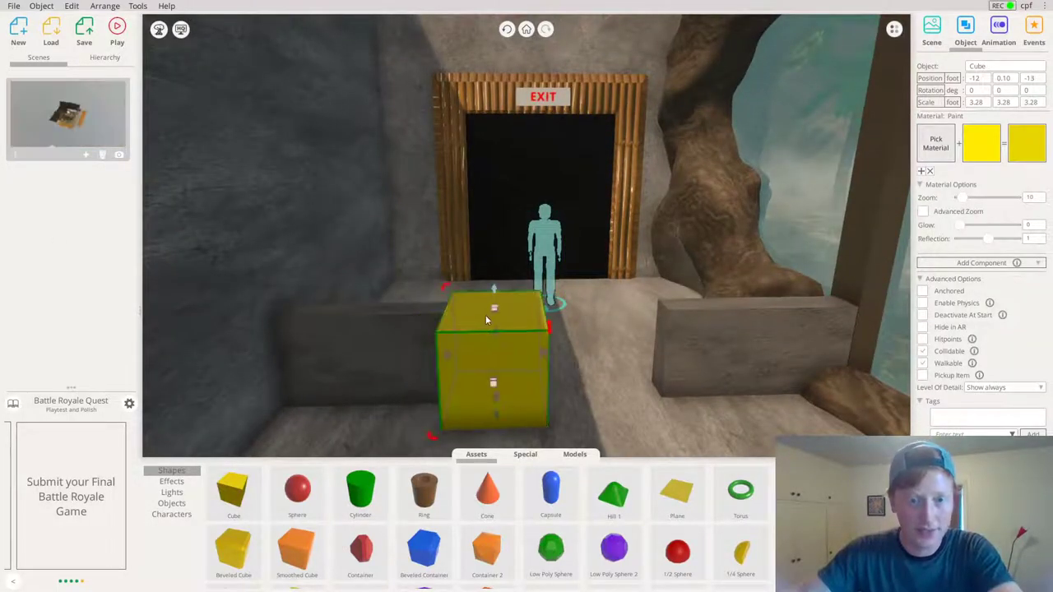
drag(497, 351, 499, 340)
click(526, 455)
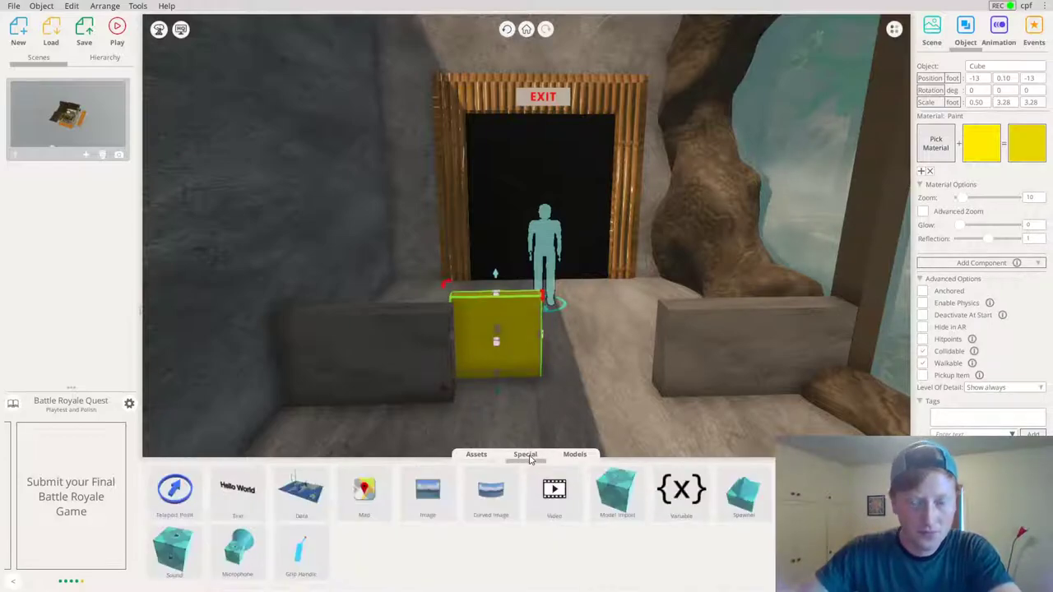
click(465, 455)
scroll(507, 394, up, 5)
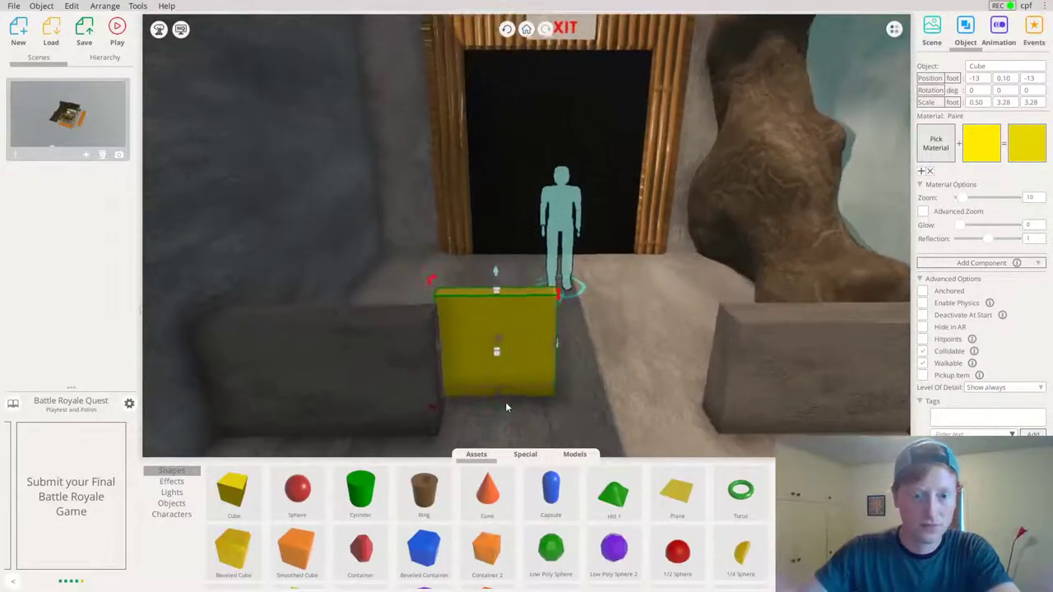
Place the thin cube against the wall-side block, raised to about 0.49 ft, and reduce its height to about 2.56 ft
drag(542, 362, 537, 380)
right_drag(572, 374, 605, 325)
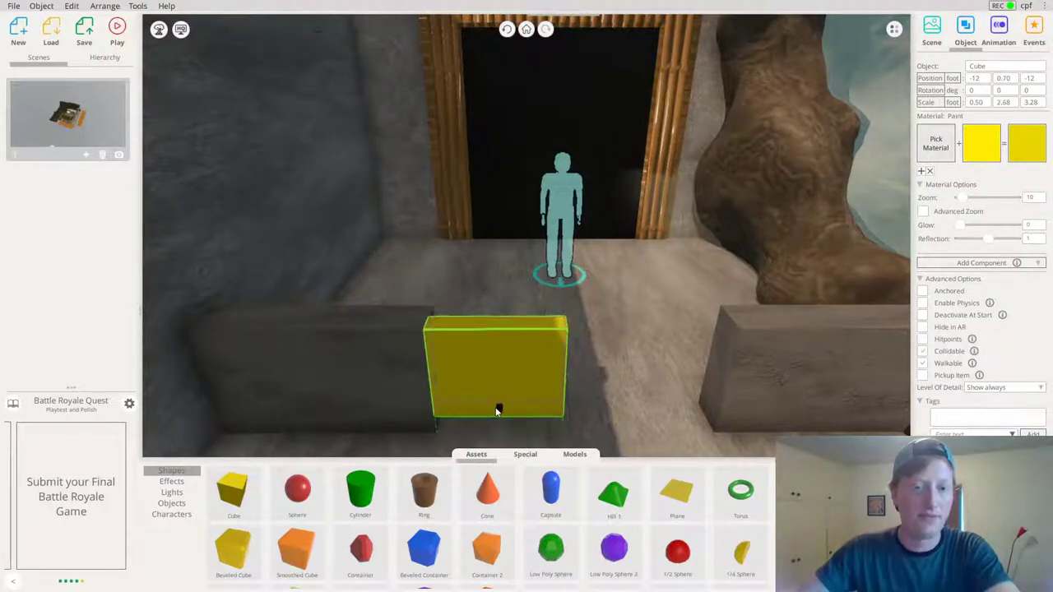
right_drag(539, 361, 466, 373)
drag(497, 319, 496, 330)
right_drag(510, 320, 572, 156)
Try the wood materials on the thin gate panel and apply Cherry Wood
click(938, 144)
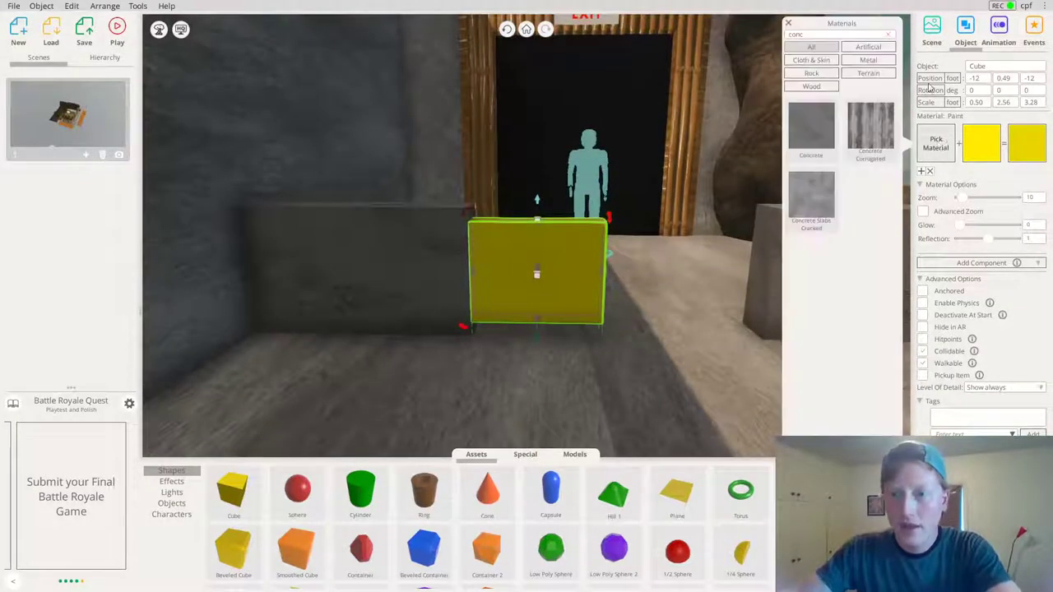
click(887, 34)
click(813, 87)
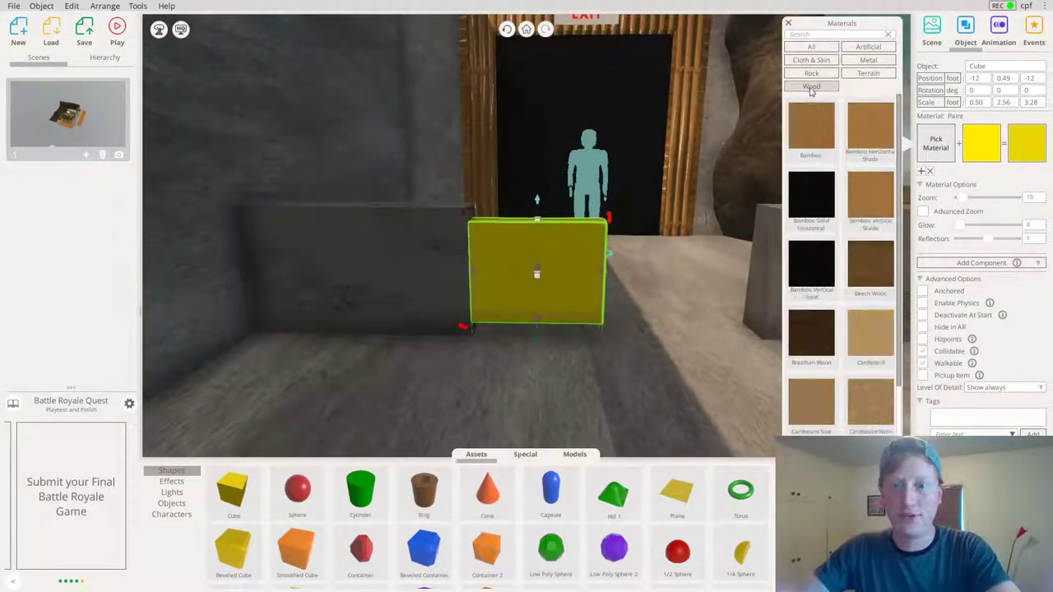
scroll(820, 362, down, 1)
click(811, 475)
right_drag(646, 304, 608, 323)
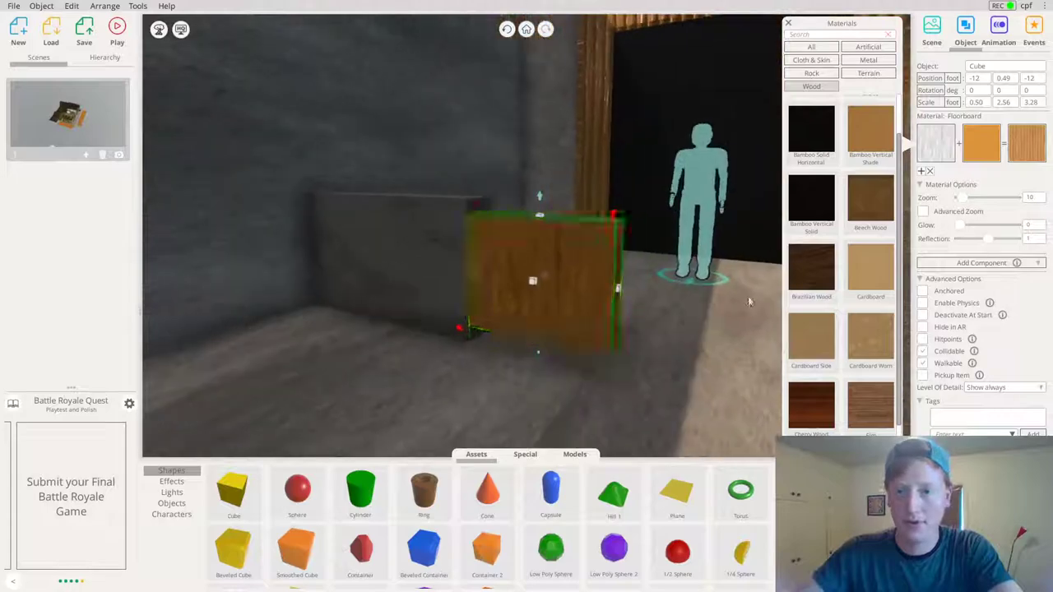
click(875, 419)
click(813, 416)
right_drag(477, 353, 233, 587)
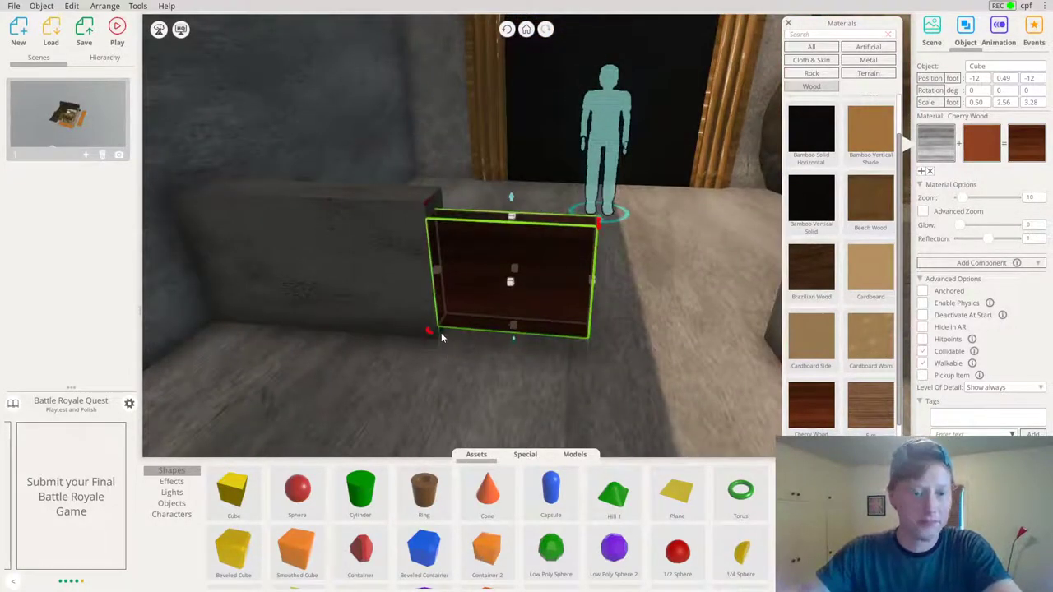
Try aligning the gate panel with the concrete block by its lower corner, and adjust its height to about 0.49 ft
drag(444, 329, 449, 347)
key(ctrl+z)
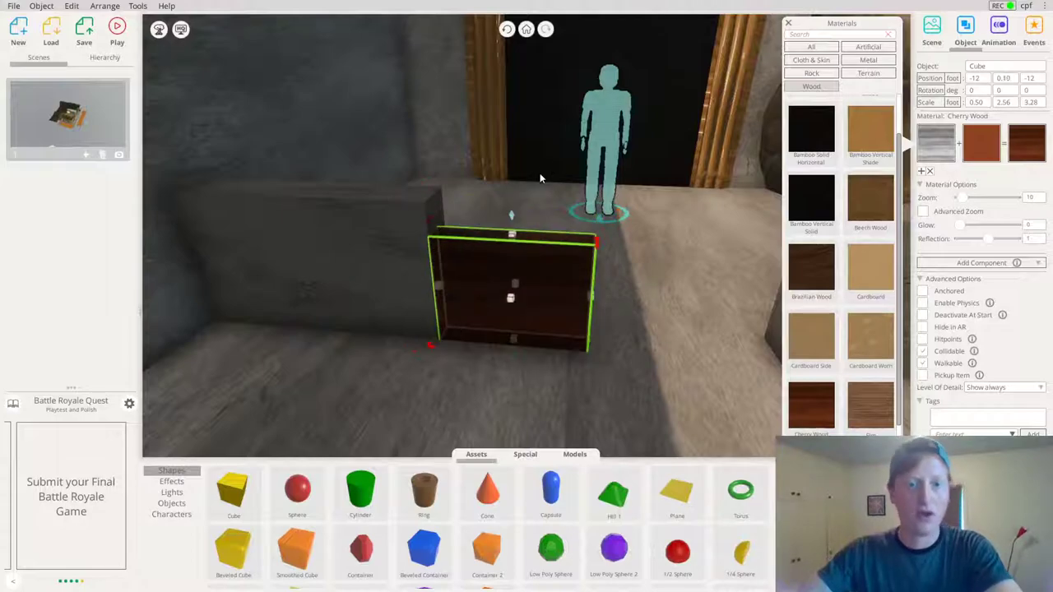
mouse_move(516, 212)
mouse_down()
mouse_move(513, 181)
mouse_move(515, 195)
mouse_up()
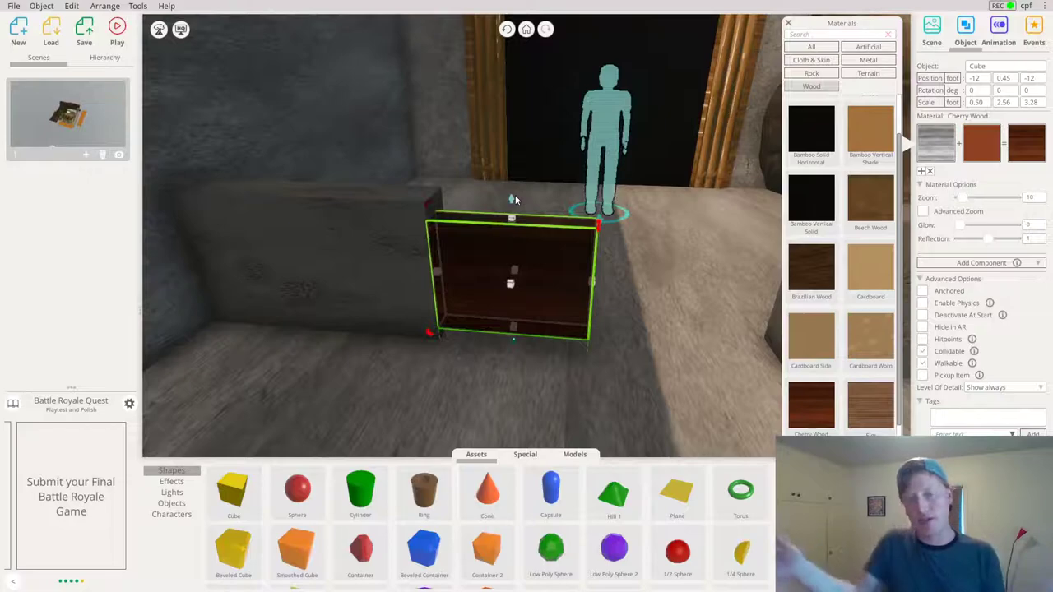
drag(490, 282, 536, 270)
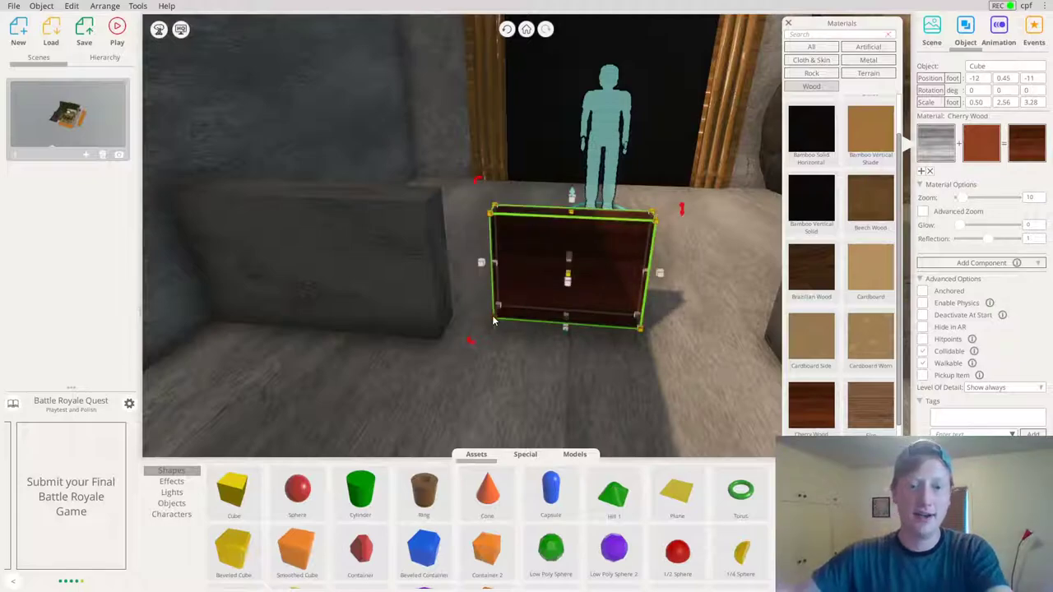
drag(496, 318, 442, 342)
drag(510, 199, 510, 198)
right_drag(536, 294, 519, 303)
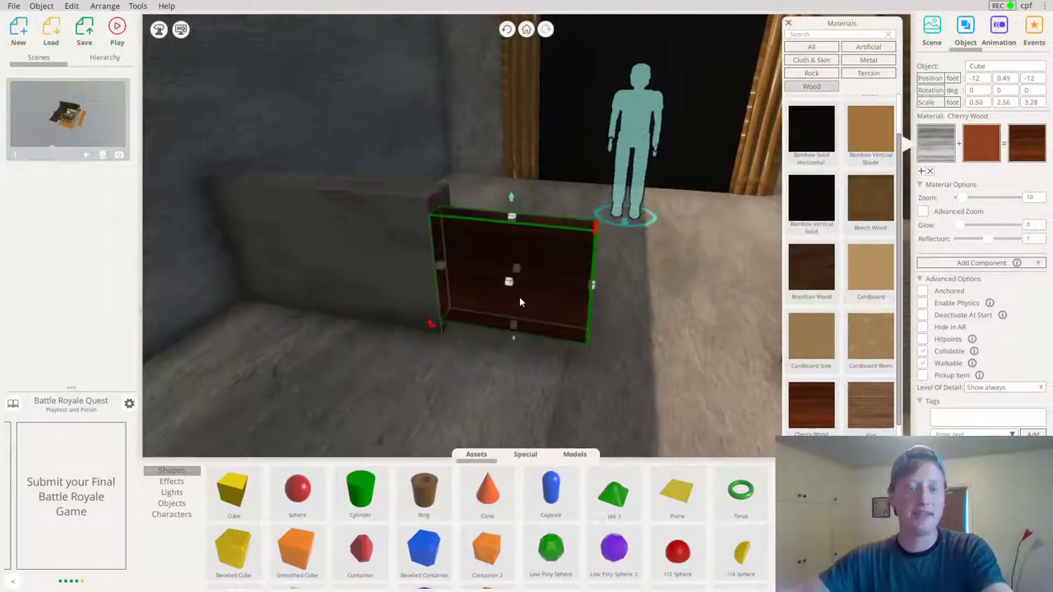
Try rotating the gate panel to a Y rotation of 355, and restore it to 0
mouse_move(425, 329)
mouse_down()
mouse_move(458, 327)
mouse_move(430, 328)
mouse_up()
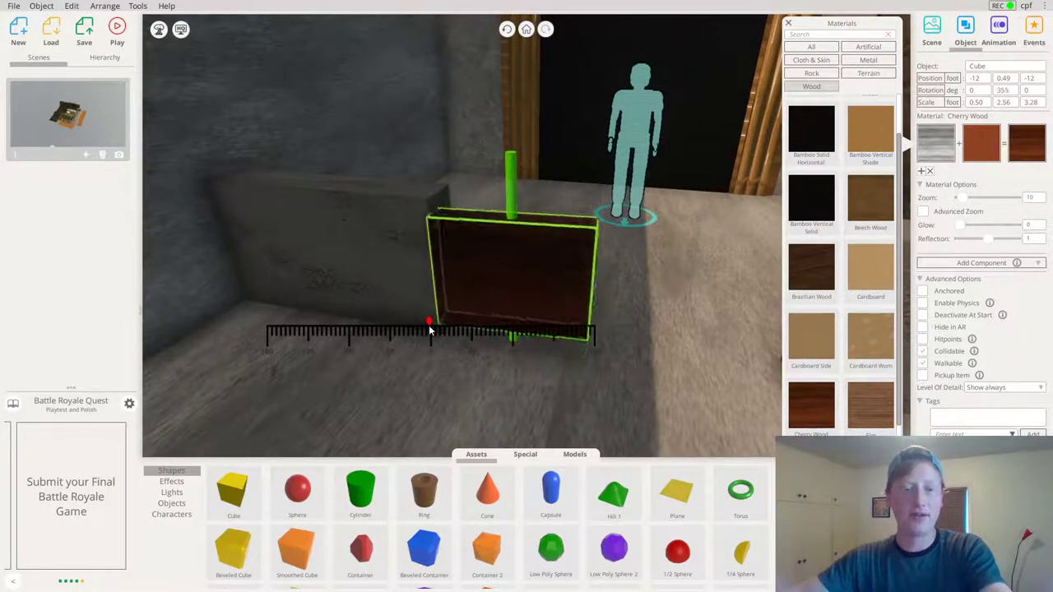
right_drag(601, 240, 588, 276)
drag(539, 354, 540, 350)
right_drag(539, 333, 444, 284)
drag(436, 456, 436, 453)
right_drag(428, 267, 412, 234)
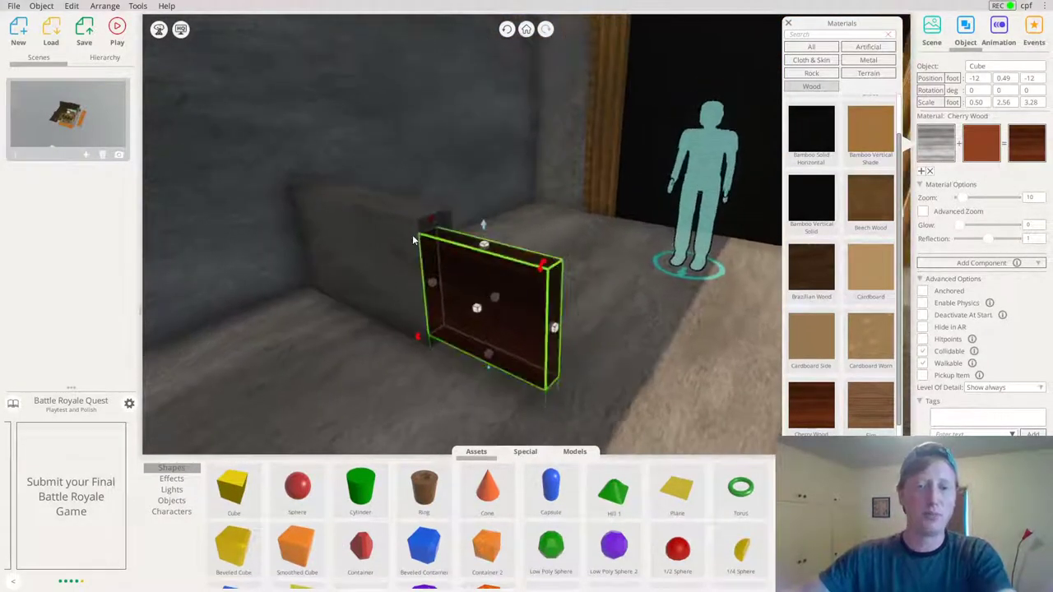
Lower the gate panel to the floor at Y 0.10 ft, aligning its bottom corner with the wall-side block
mouse_move(430, 339)
mouse_down()
mouse_move(431, 349)
mouse_move(421, 346)
mouse_move(436, 347)
mouse_move(412, 350)
mouse_move(456, 348)
mouse_move(417, 354)
mouse_move(426, 347)
mouse_up()
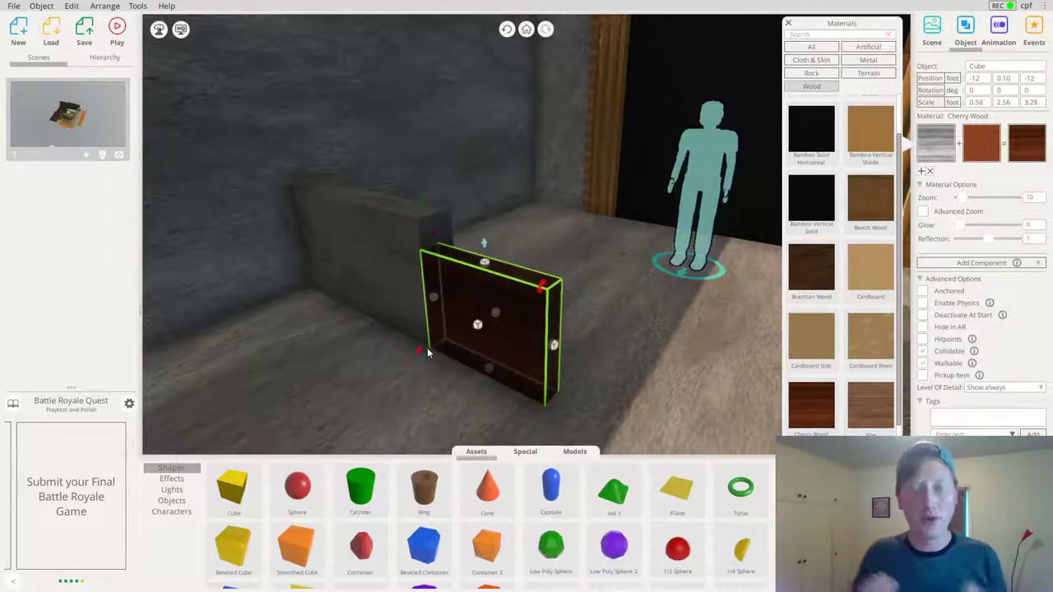
drag(542, 404, 770, 306)
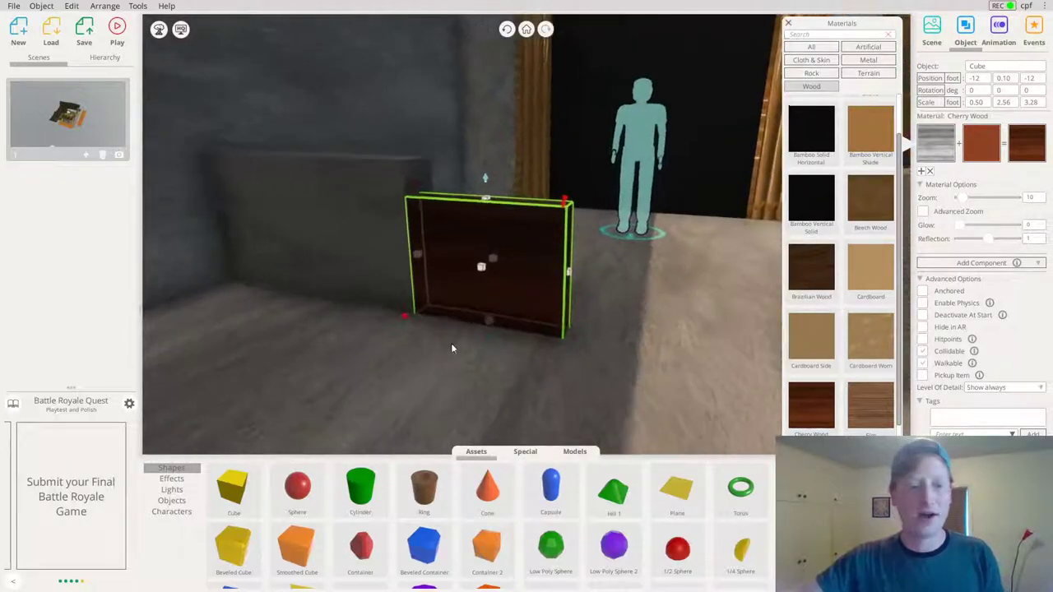
drag(452, 348, 482, 469)
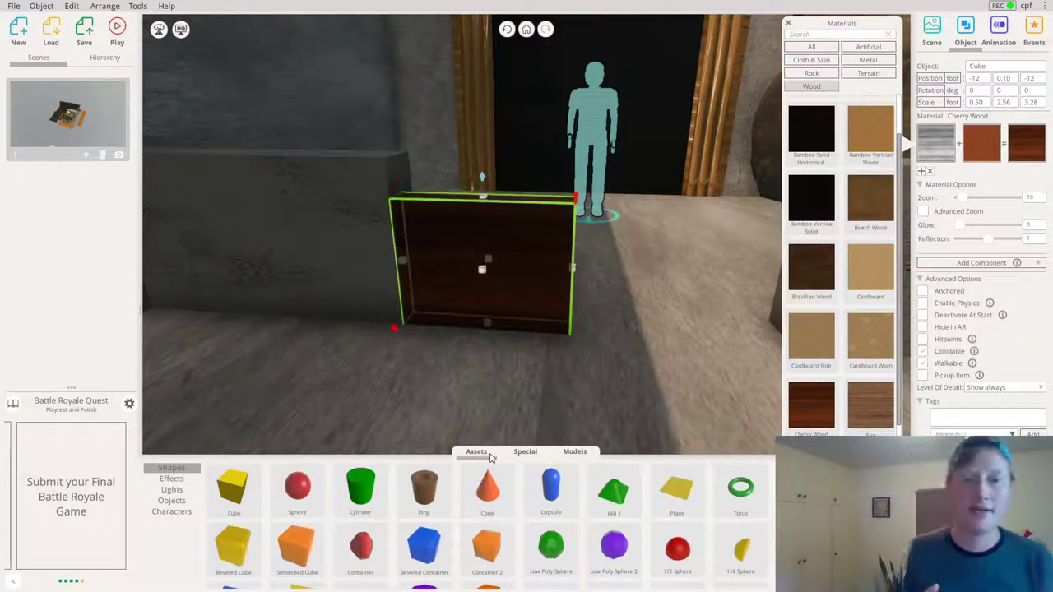
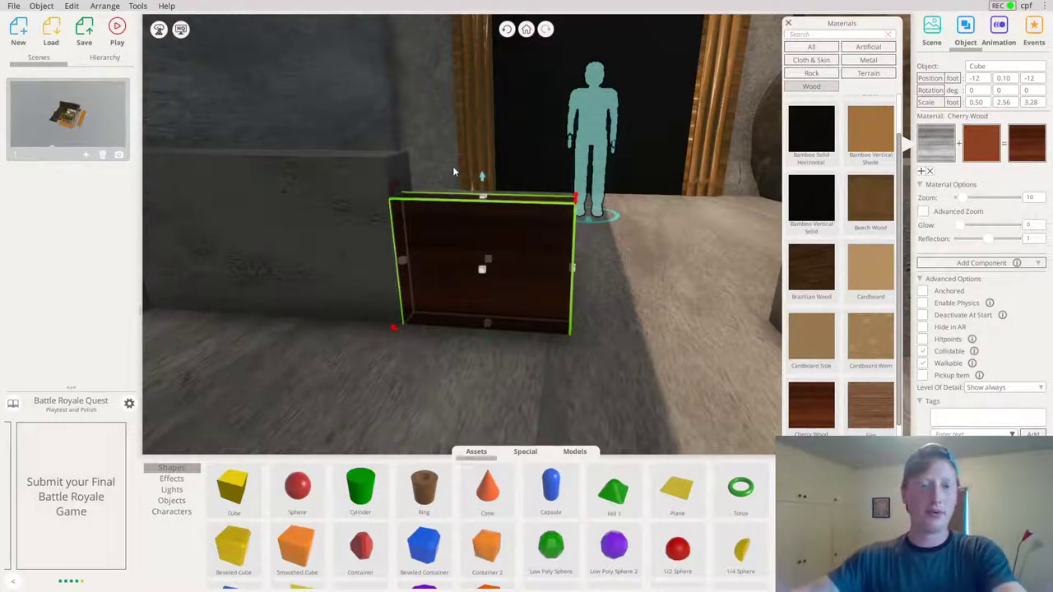
Paste a second Cherry Wood panel and align its bottom corner with the rock-side concrete block
right_drag(534, 199, 66, 472)
key(ctrl+v)
click(344, 306)
middle_drag(306, 311, 319, 299)
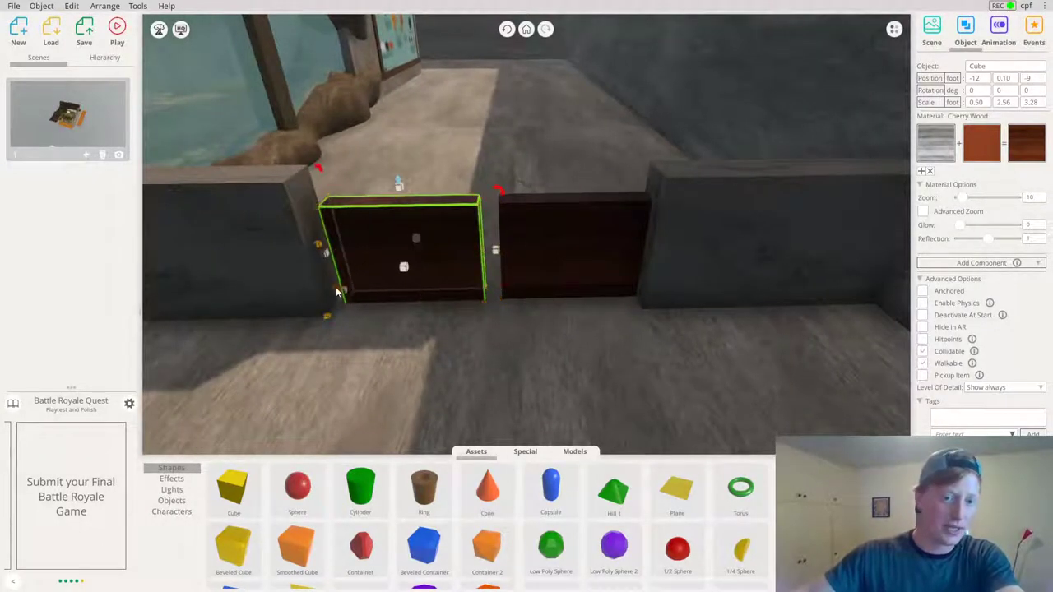
drag(346, 292, 336, 292)
Widen the second gate panel to about 3.77 ft so that it meets the first panel
right_drag(444, 245, 448, 230)
mouse_move(473, 249)
mouse_down()
mouse_move(501, 245)
mouse_move(491, 257)
mouse_up()
click(505, 241)
click(476, 262)
scroll(473, 264, up, 3)
right_drag(394, 270, 226, 294)
scroll(512, 334, down, 1)
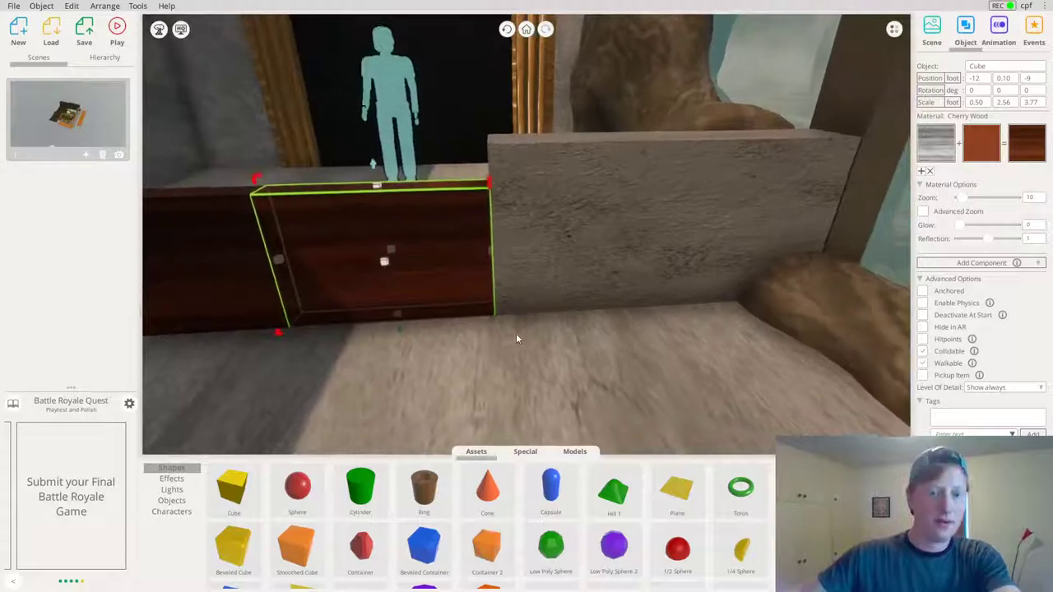
View the second gate panel's animation options, and try moving the panel to X -13 and back to X -12
right_drag(511, 335, 531, 432)
click(532, 429)
click(551, 301)
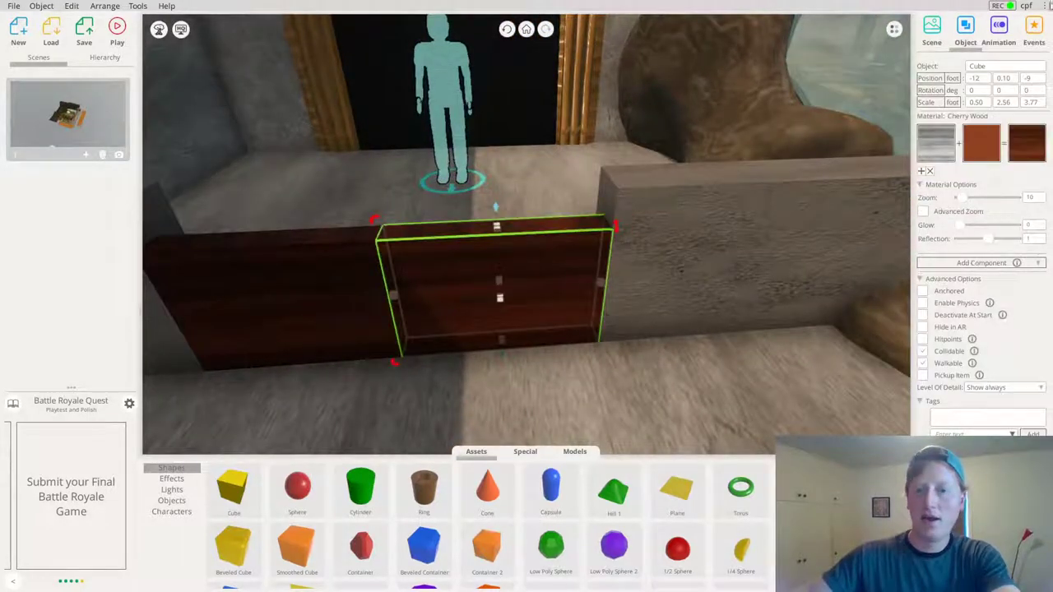
click(1000, 31)
right_drag(561, 203, 405, 185)
right_drag(557, 301, 393, 336)
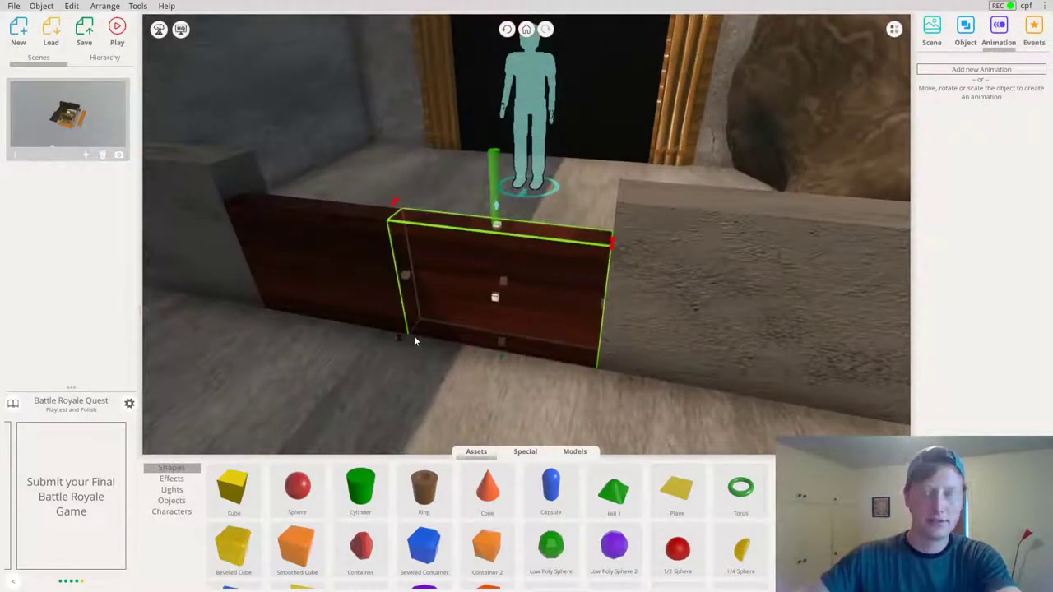
click(413, 337)
click(558, 285)
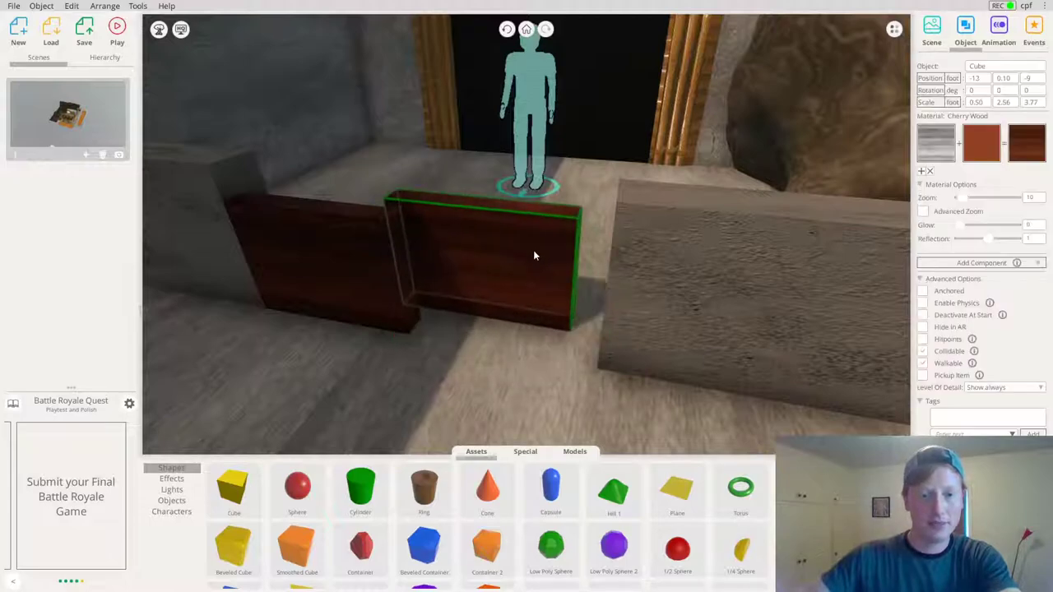
right_drag(589, 375, 496, 265)
scroll(496, 265, down, 3)
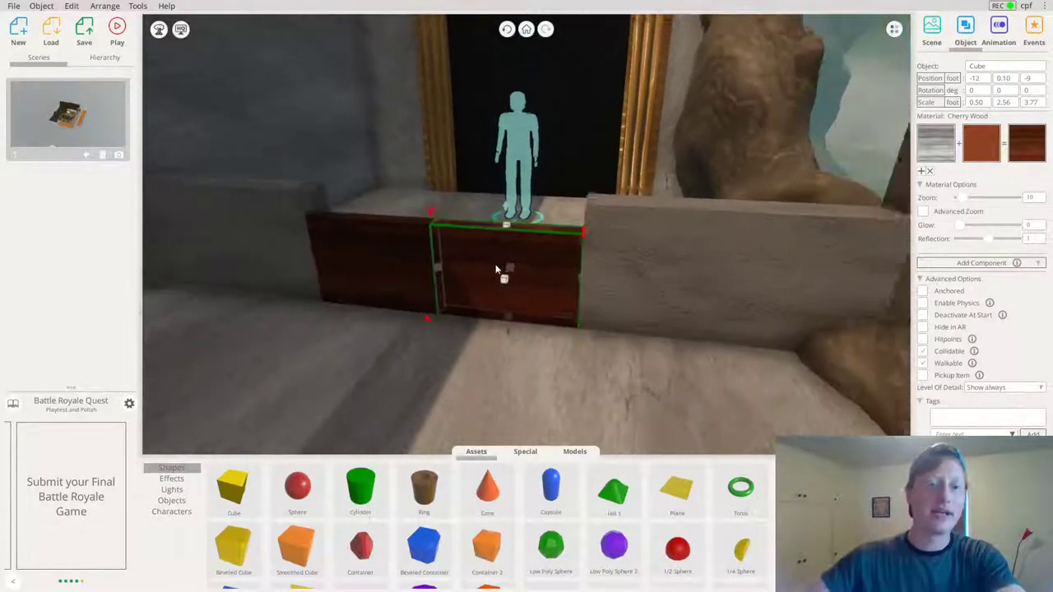
Create opening animations for both gate panels by swinging each one out towards the walkway about its concrete-block edge
right_drag(444, 213, 480, 277)
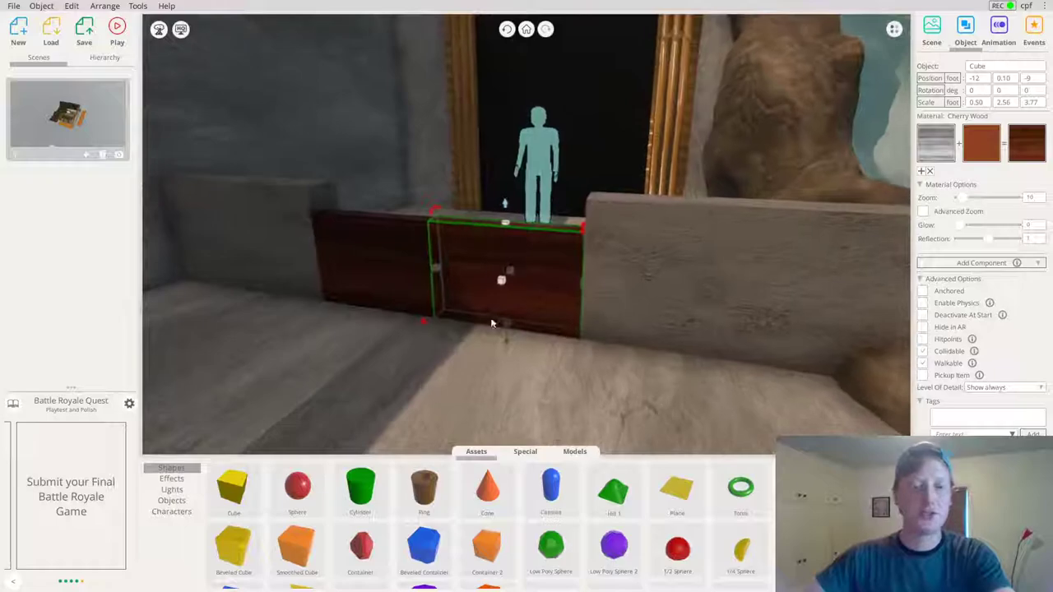
scroll(480, 277, up, 2)
click(1000, 37)
drag(424, 320, 279, 360)
click(359, 259)
right_drag(360, 260, 465, 344)
drag(339, 287, 480, 272)
Set the rock-side gate panel's animation to a duration of 0.8 seconds with the Ease In/Out type
click(537, 257)
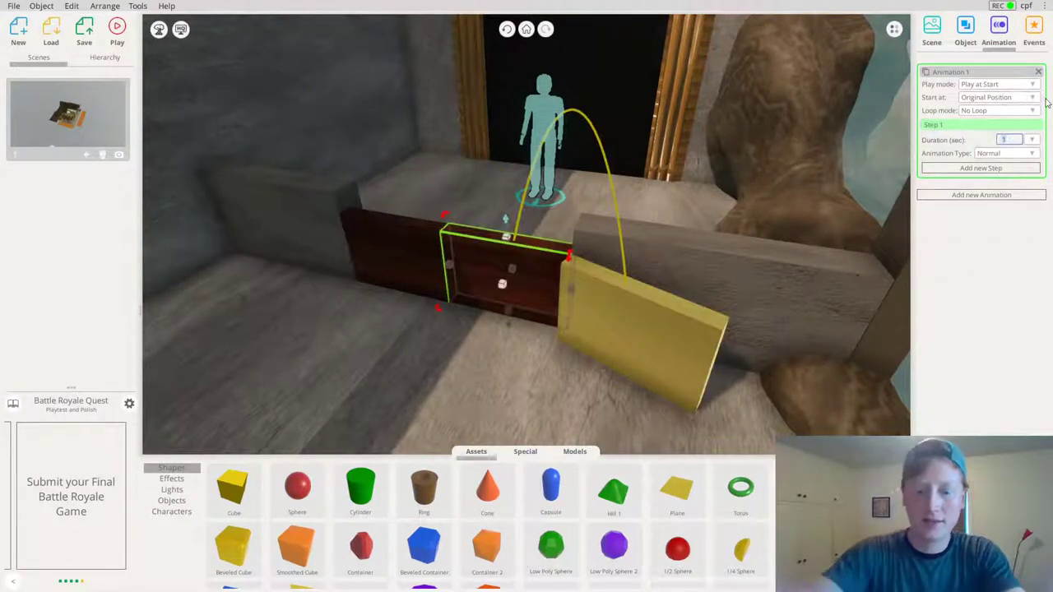
click(999, 112)
click(997, 107)
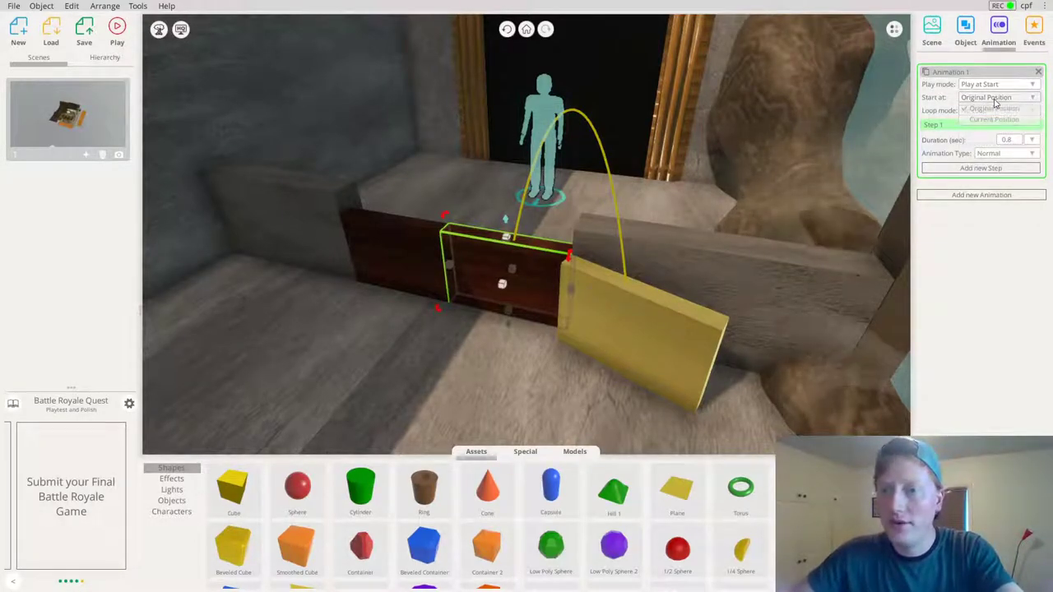
click(990, 154)
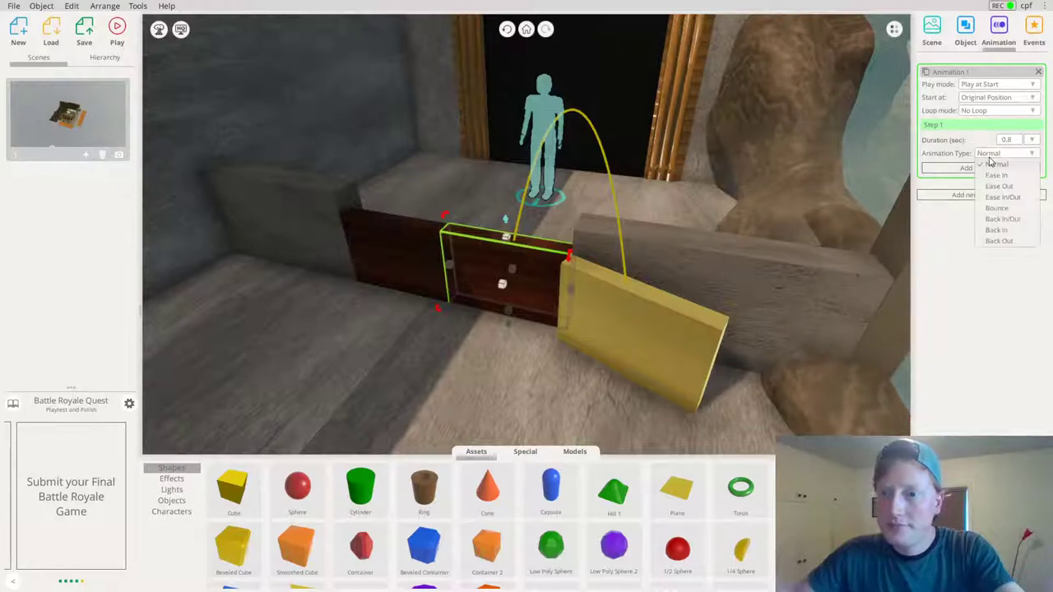
click(1003, 198)
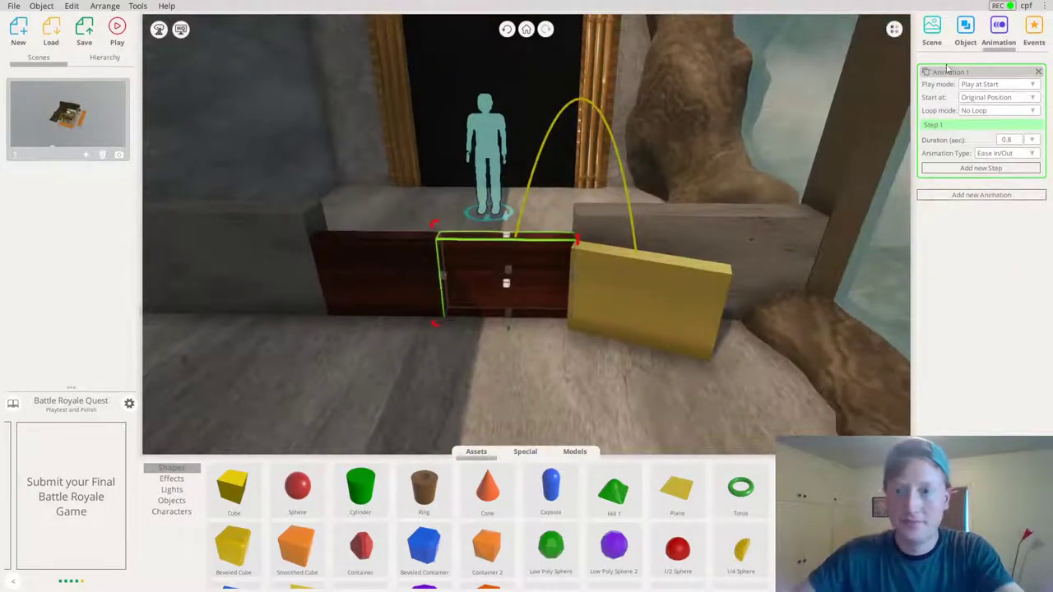
Give the wall-side gate panel's animation a 0.8-second duration and the Ease In/Out type
click(383, 281)
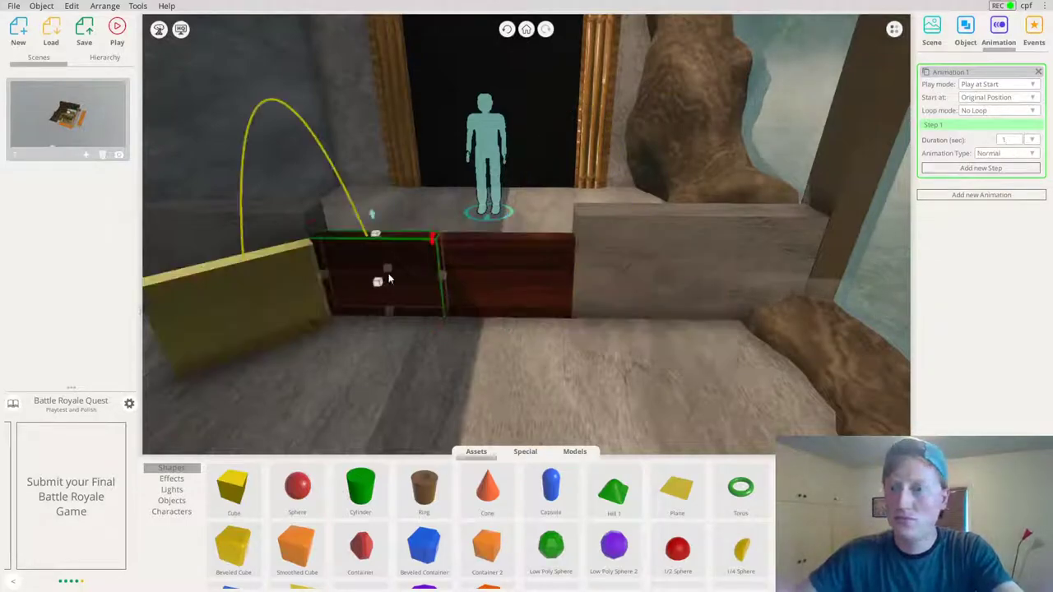
drag(1001, 140, 1033, 141)
text(0.8)
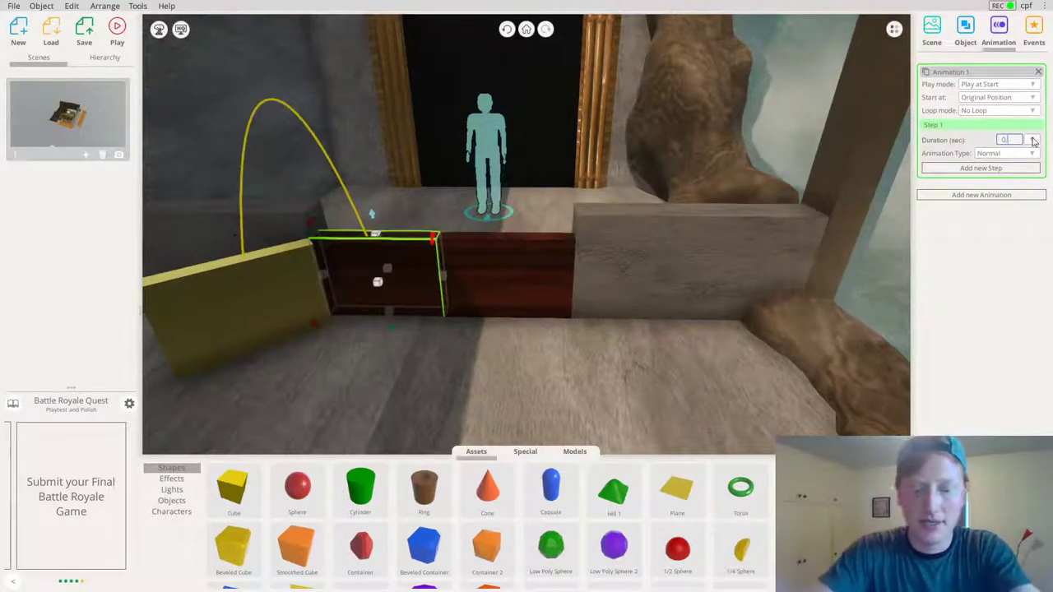
key(Return)
click(1005, 153)
click(1004, 200)
Place a trigger on the floor on the player's side of the gate and stretch it along both panels
click(466, 258)
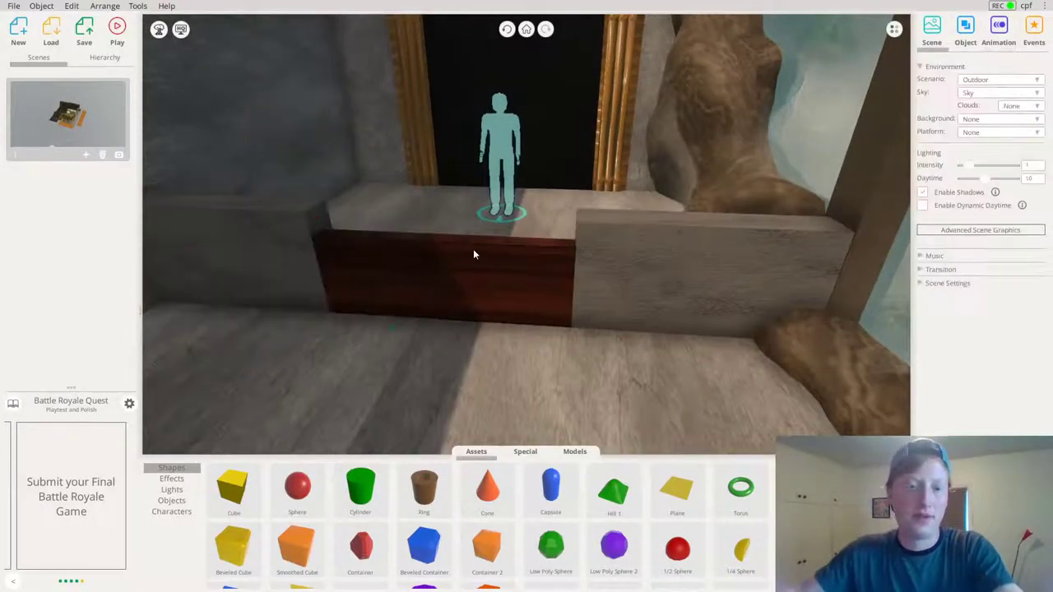
key(w)
key(a)
click(642, 240)
key(s)
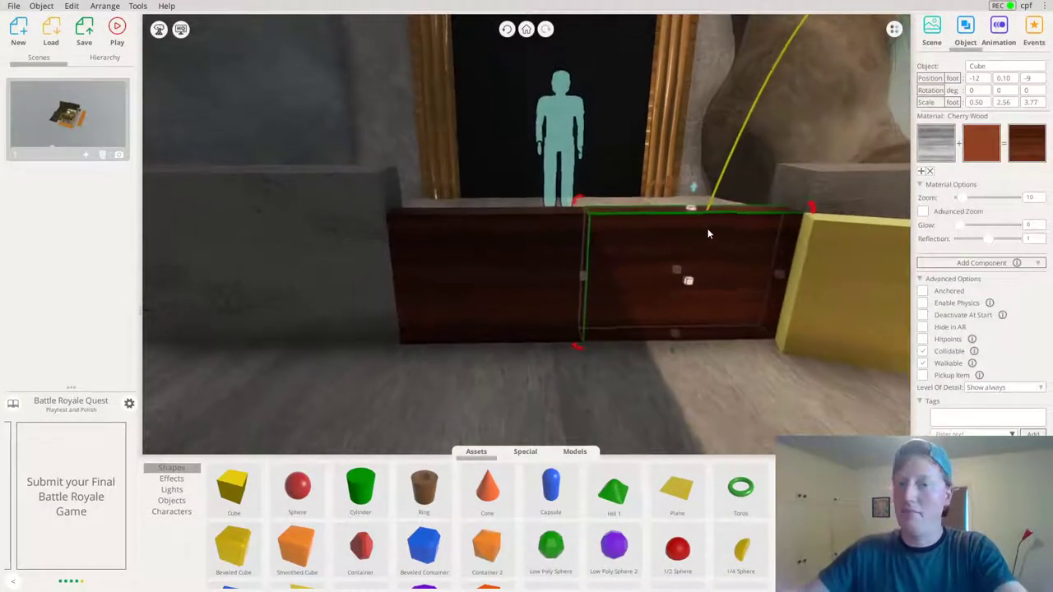
key(d)
right_drag(673, 222, 757, 221)
key(s)
key(a)
right_drag(628, 262, 724, 316)
key(w)
click(527, 364)
click(529, 455)
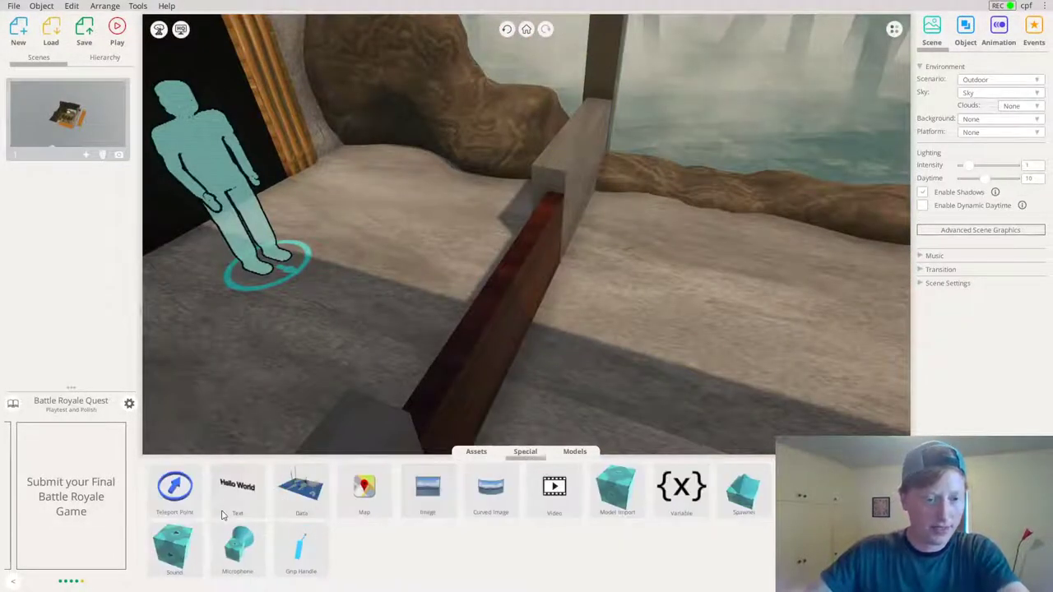
drag(807, 491, 385, 393)
drag(409, 344, 510, 231)
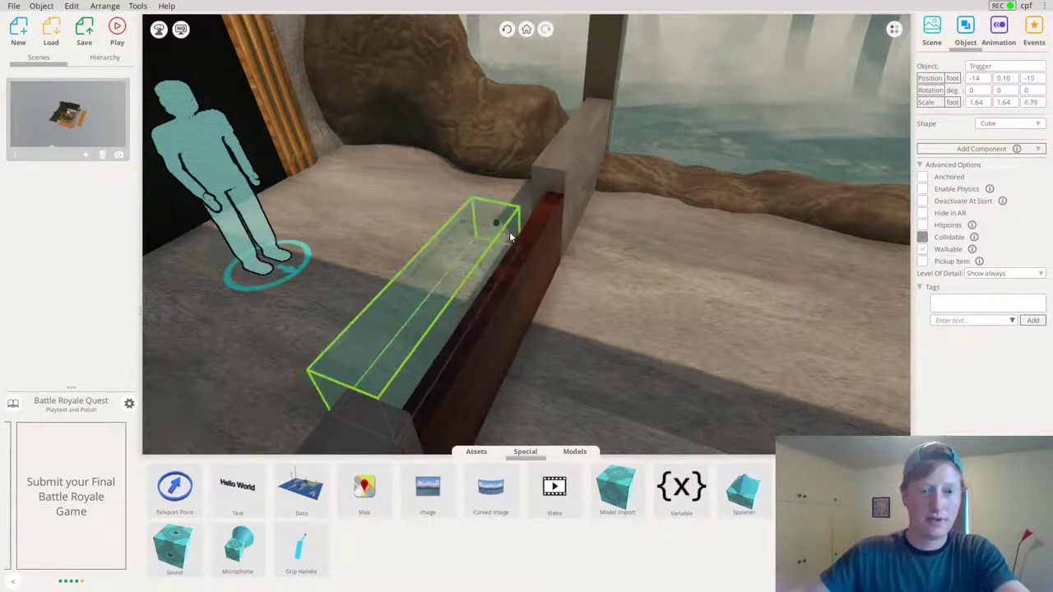
Enlarge the trigger to about 3.85 ft by 6.94 ft so that it covers the floor in front of the gate
right_drag(539, 243, 434, 299)
drag(418, 306, 352, 360)
drag(476, 285, 498, 269)
drag(503, 306, 513, 306)
right_drag(514, 306, 498, 259)
drag(497, 257, 561, 246)
drag(646, 232, 808, 199)
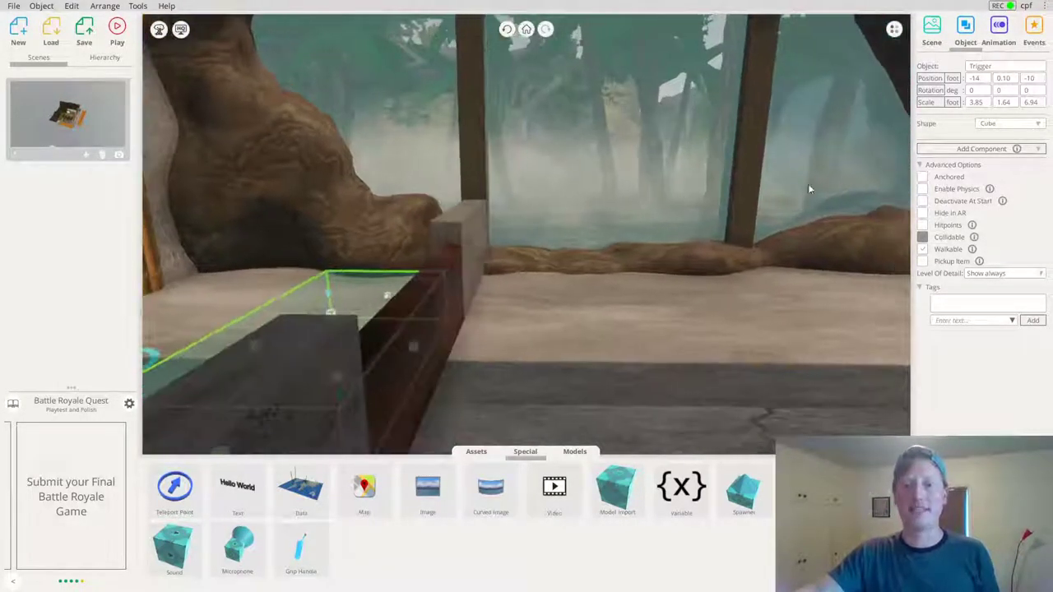
drag(662, 235, 658, 358)
Add an Entered by Object event to the trigger with the condition Target is Player
click(1035, 37)
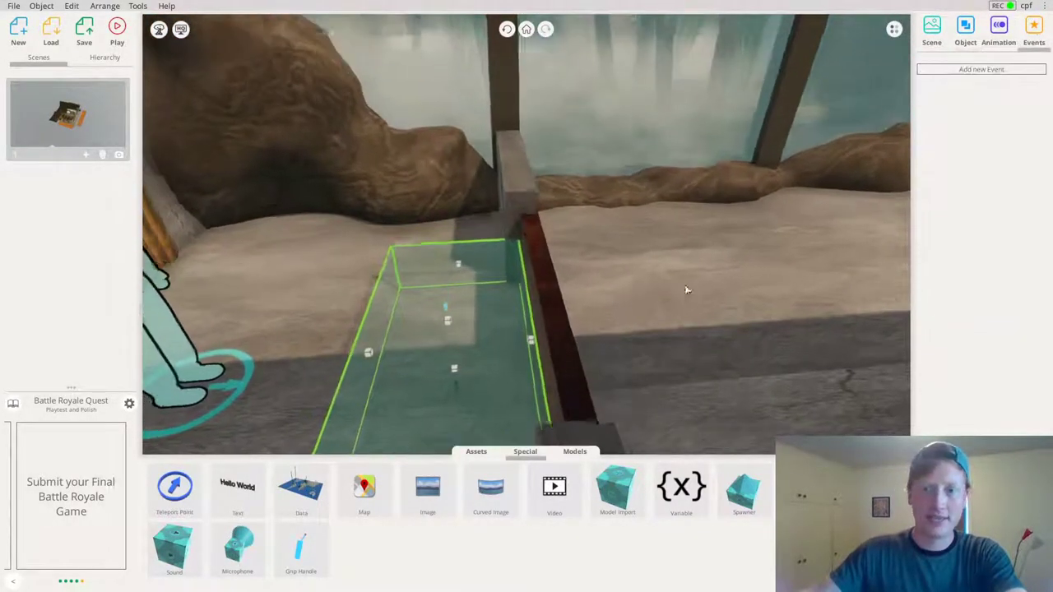
click(961, 72)
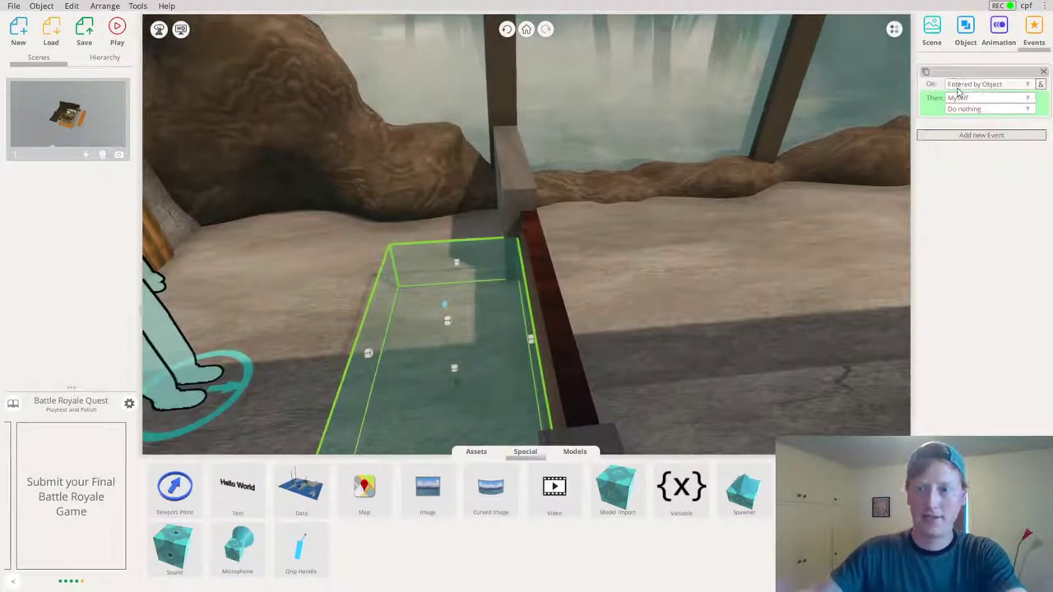
click(1041, 85)
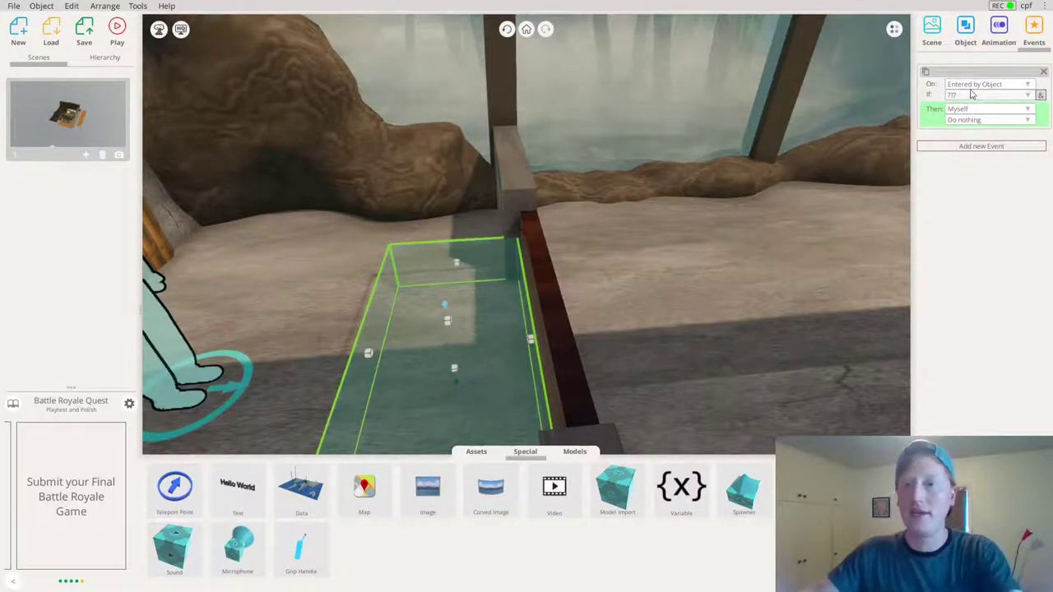
click(987, 95)
click(814, 118)
Make the trigger's event play Animation 1 of the rock-side gate panel from the beginning
click(966, 110)
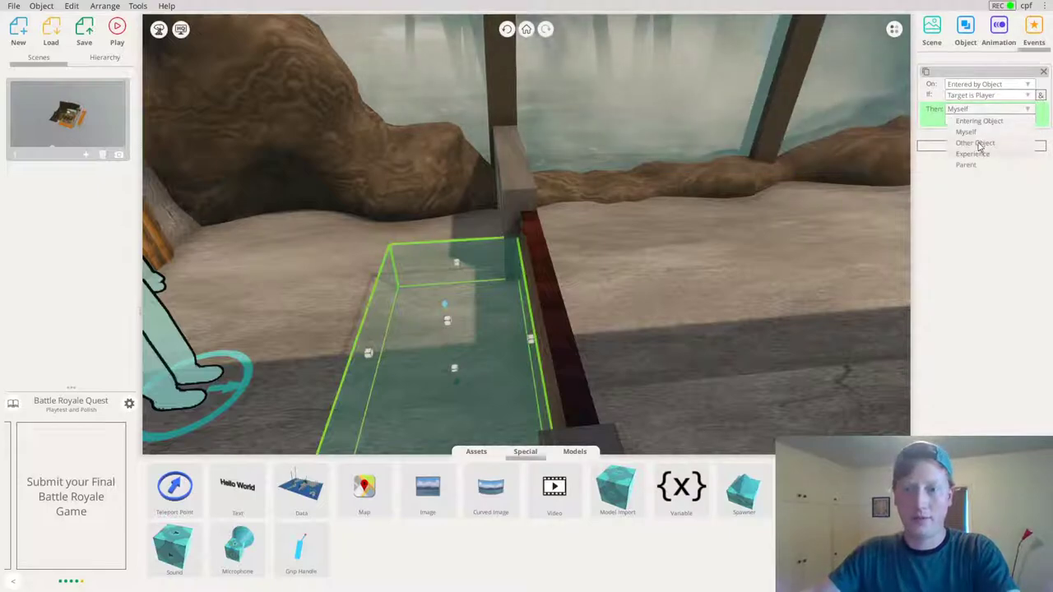
click(978, 144)
click(538, 252)
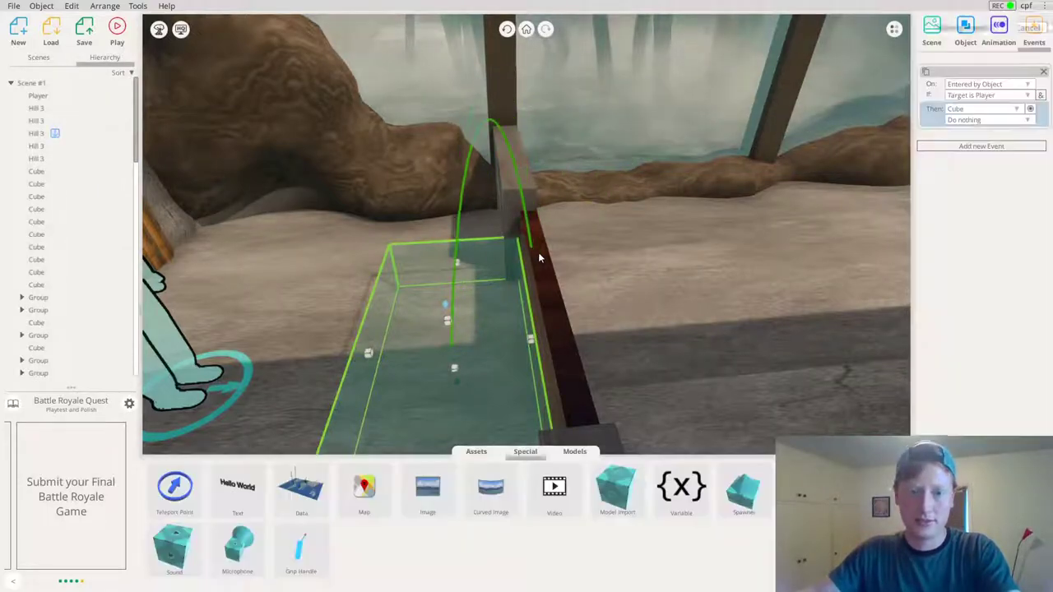
click(956, 121)
click(729, 143)
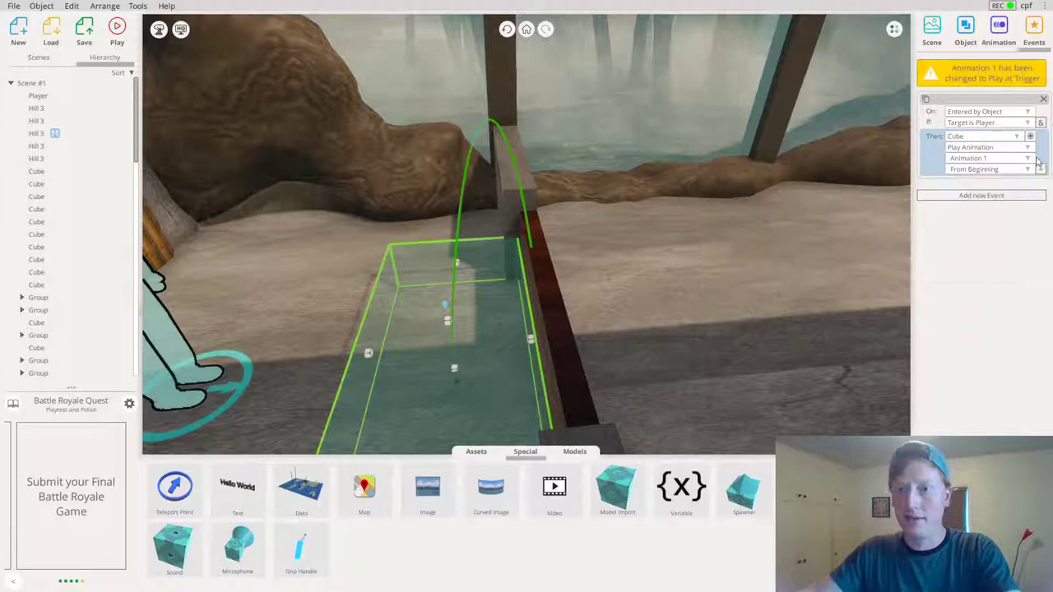
Add a second action to the trigger's event that plays Animation 1 of the wall-side gate panel
click(974, 158)
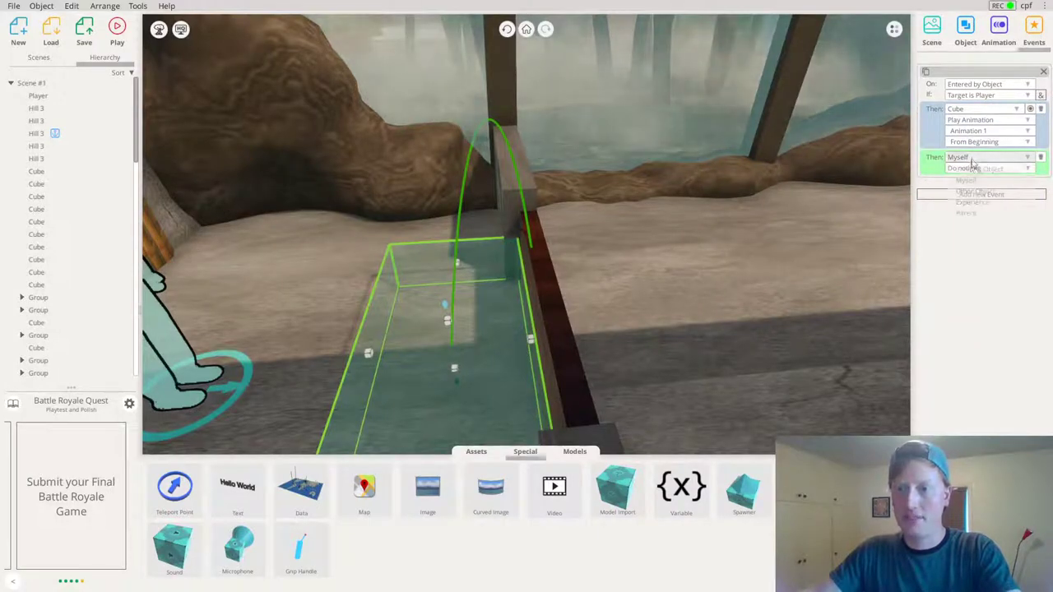
click(968, 191)
click(570, 359)
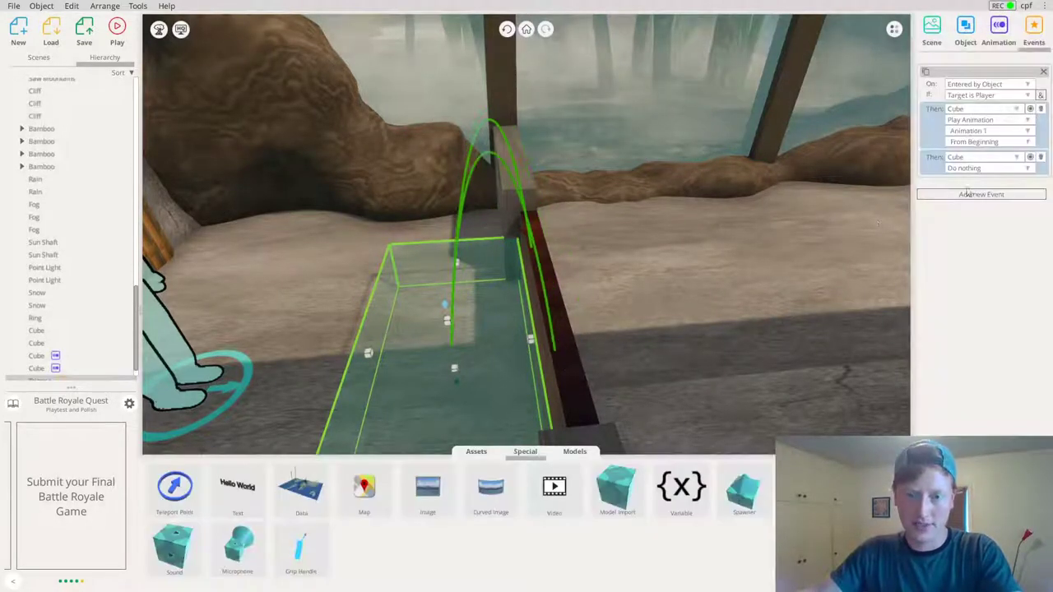
click(969, 168)
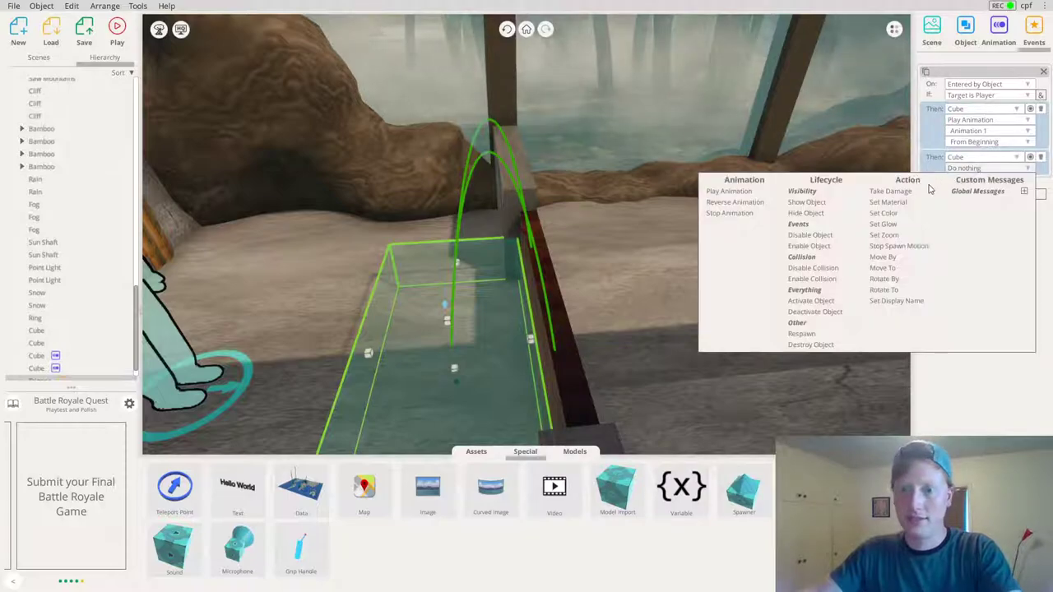
click(733, 190)
Check the play mode of the wall-side gate panel's animation, and reopen the trigger's events
drag(590, 258, 630, 388)
click(629, 384)
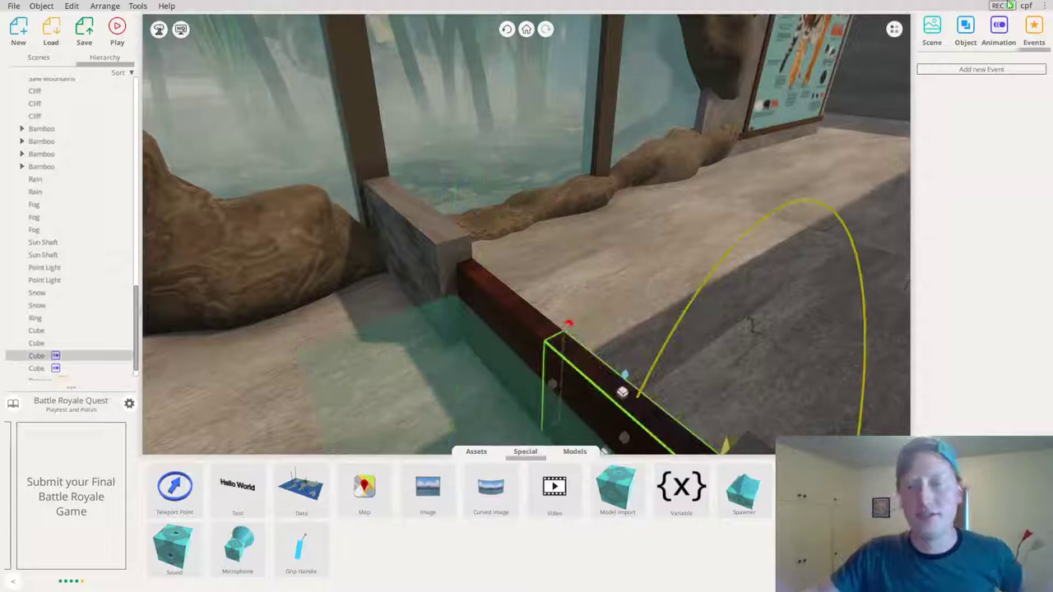
click(998, 39)
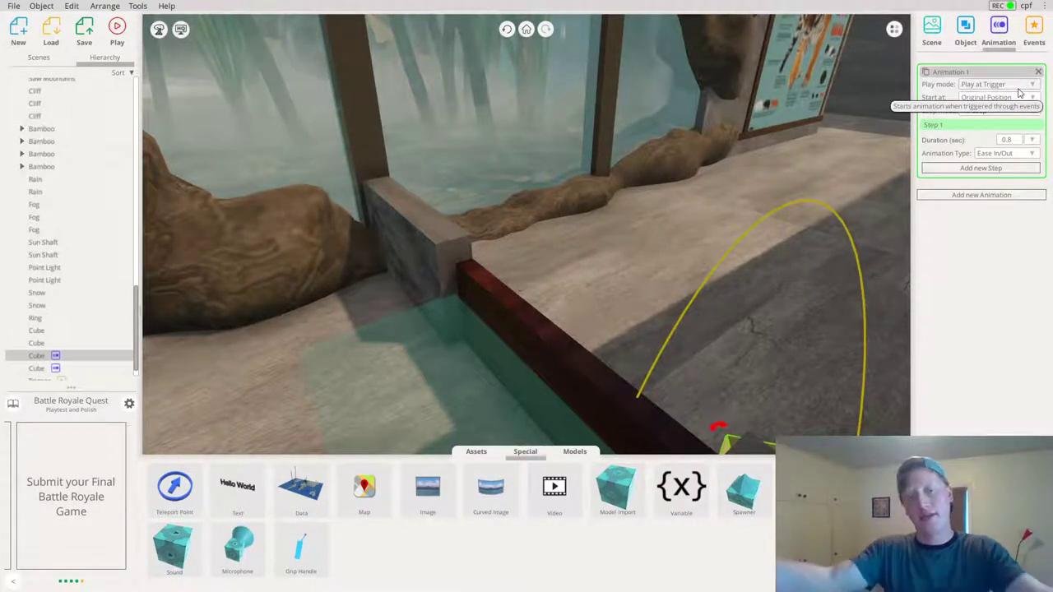
drag(685, 148, 599, 288)
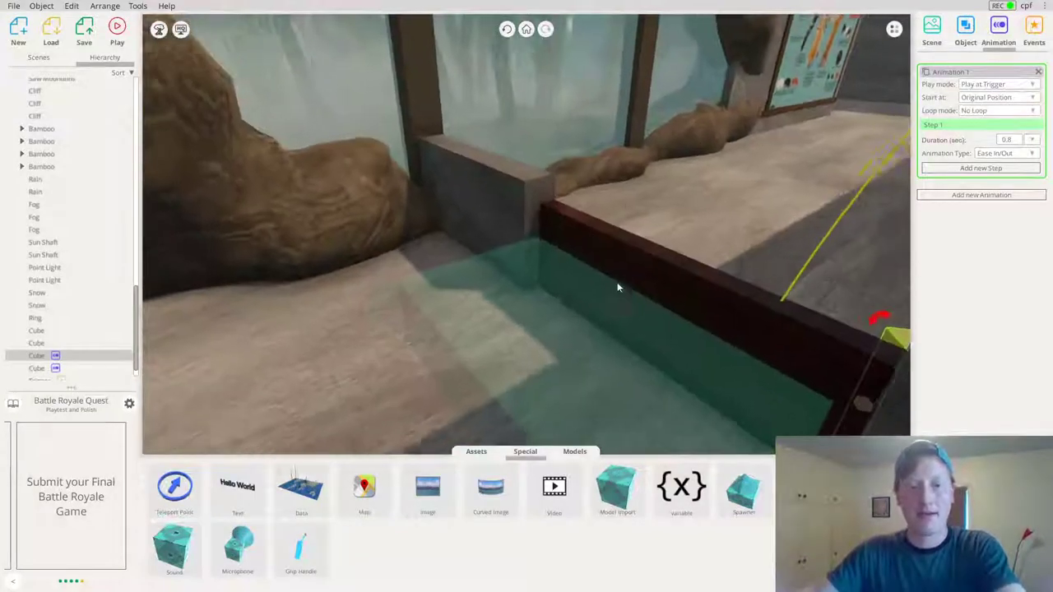
click(582, 362)
drag(582, 362, 955, 226)
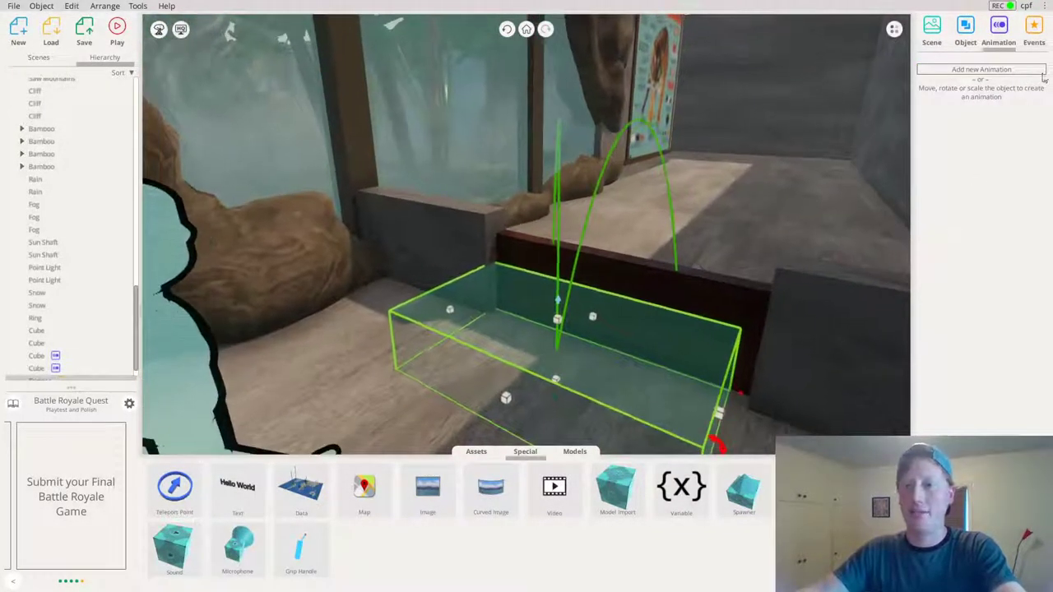
click(1036, 36)
Playtest the scene by walking the player through the gate
drag(654, 207, 586, 212)
key(ctrl+p)
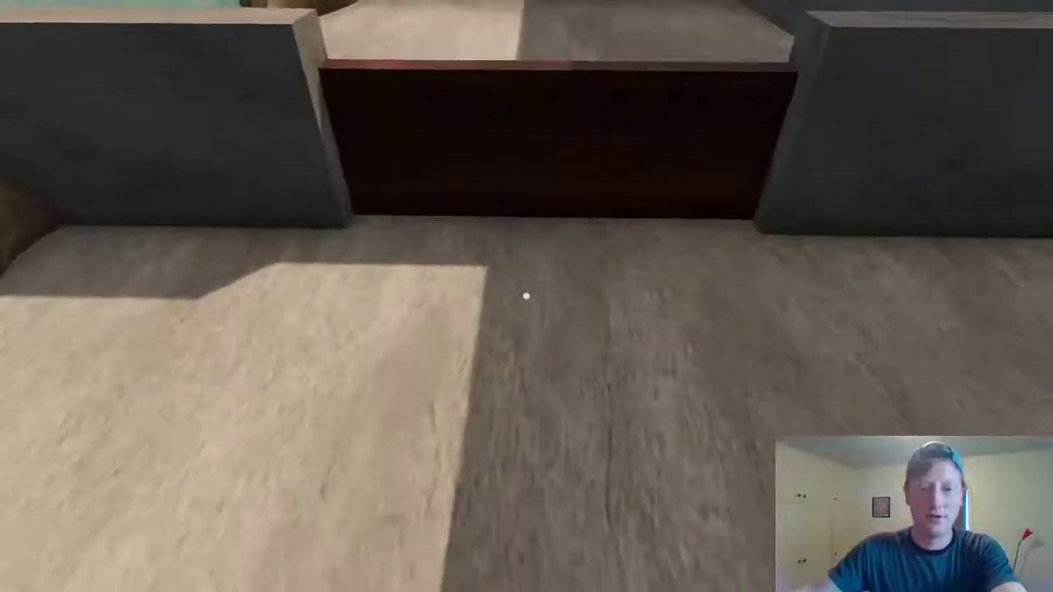
key(w)
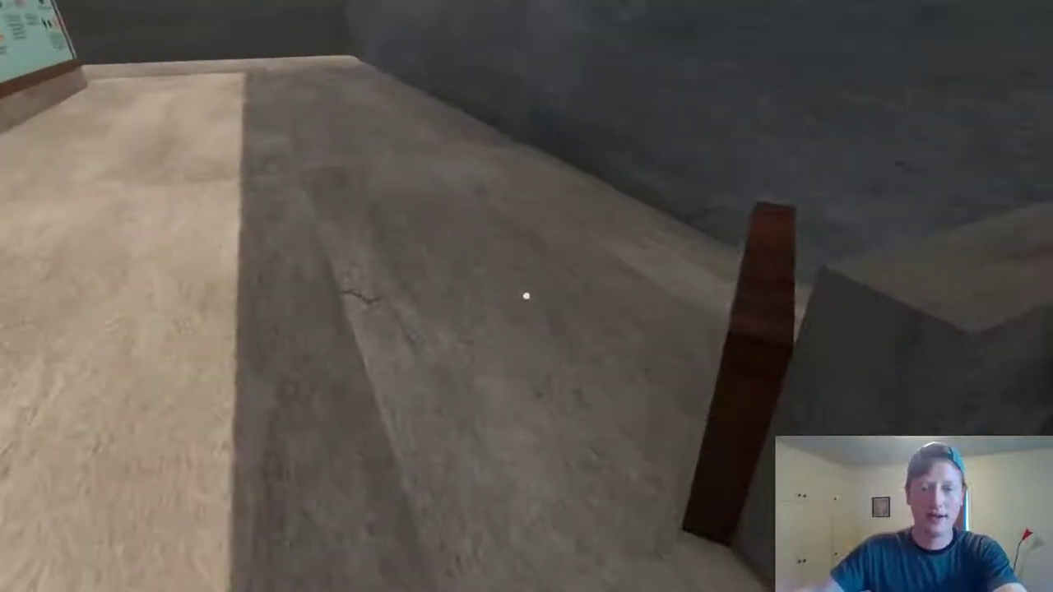
key(w)
key(s)
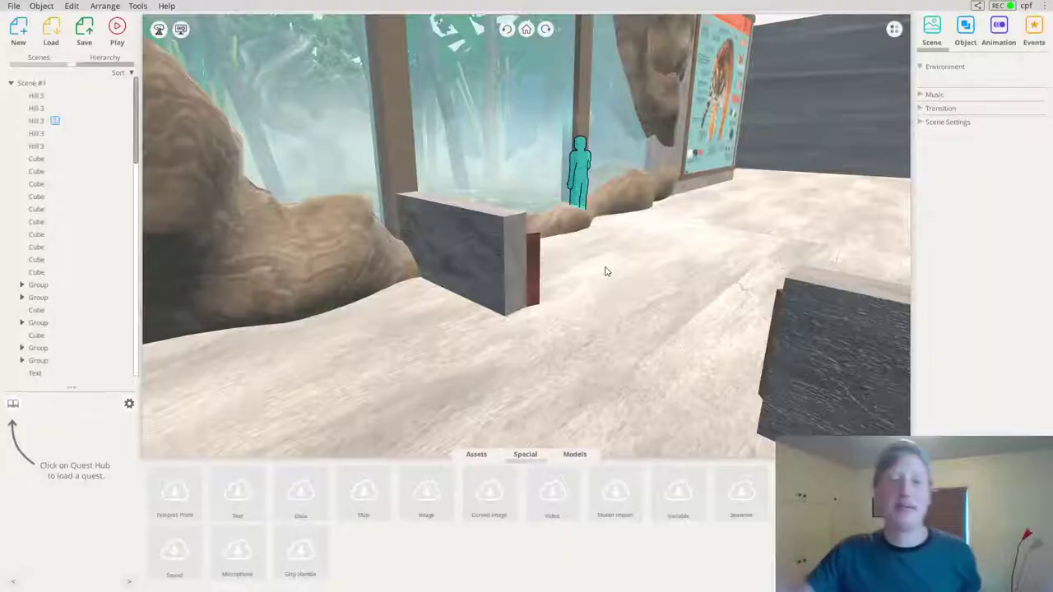
Add a third action to the trigger's event, making the trigger itself Deactivate Object
click(552, 307)
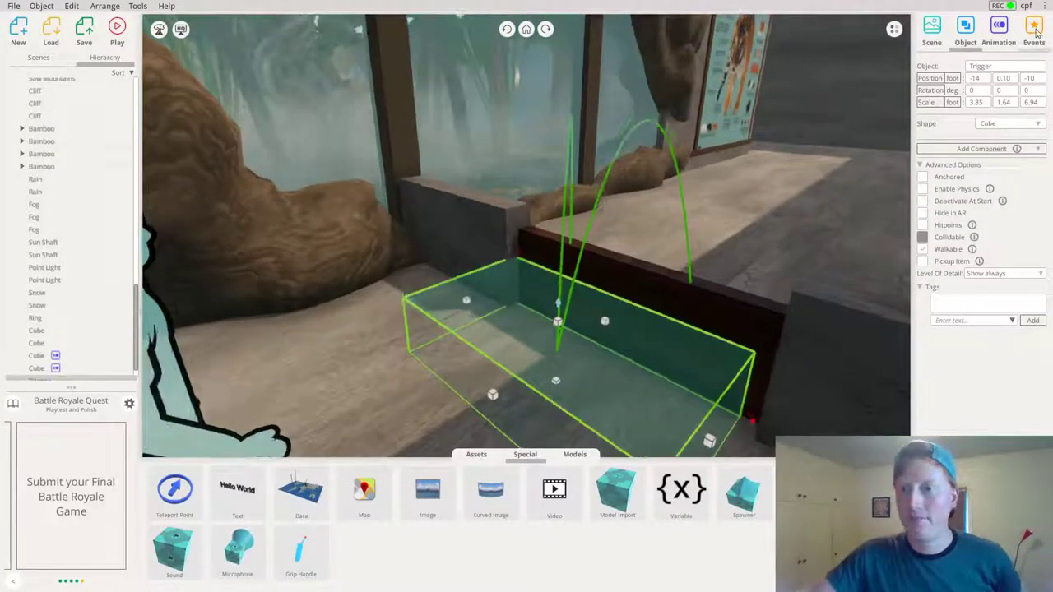
click(1034, 33)
click(1042, 191)
click(976, 209)
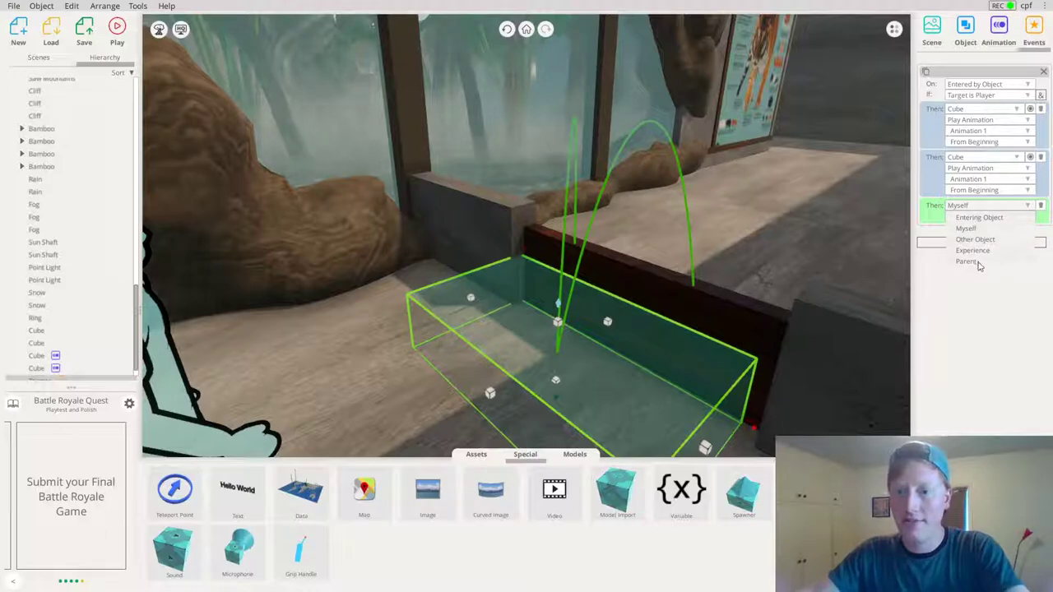
click(967, 210)
click(969, 218)
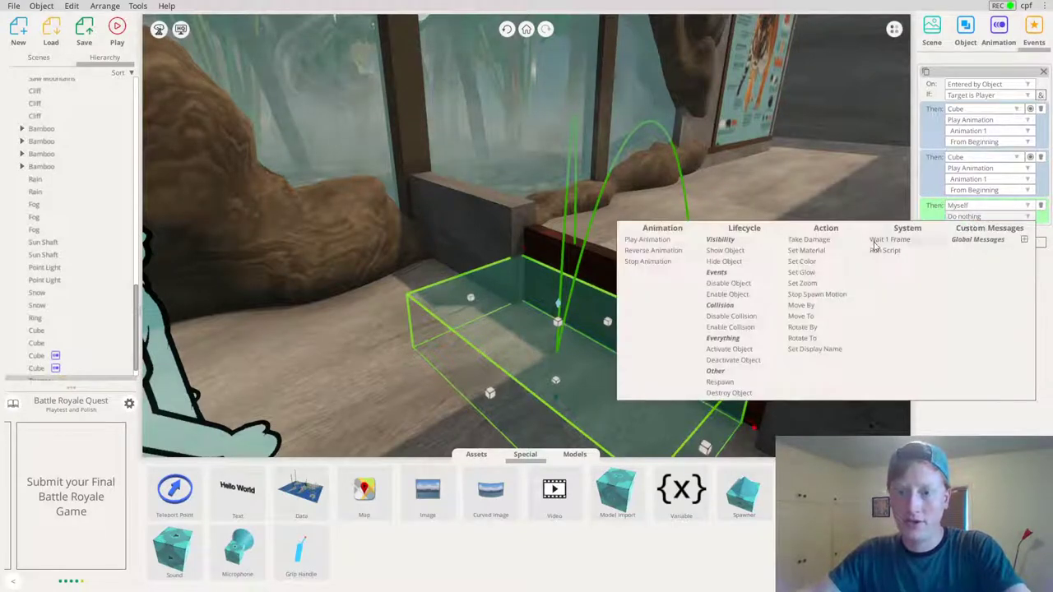
click(739, 362)
Lengthen the animation duration of both gate panels to 1.5 seconds, and reselect the trigger
scroll(663, 366, up, 2)
click(678, 305)
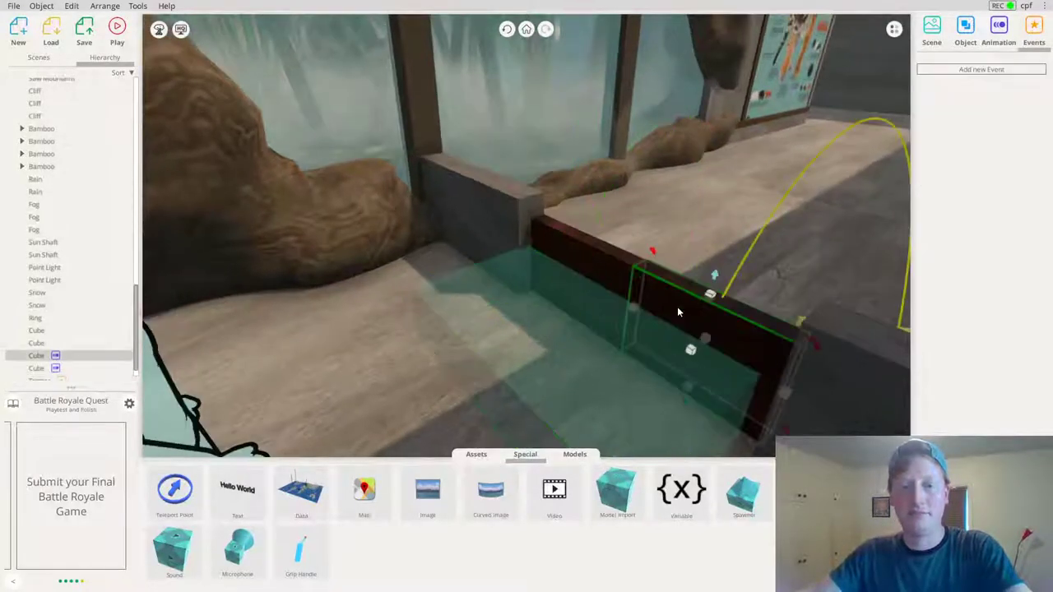
scroll(679, 306, up, 1)
click(999, 31)
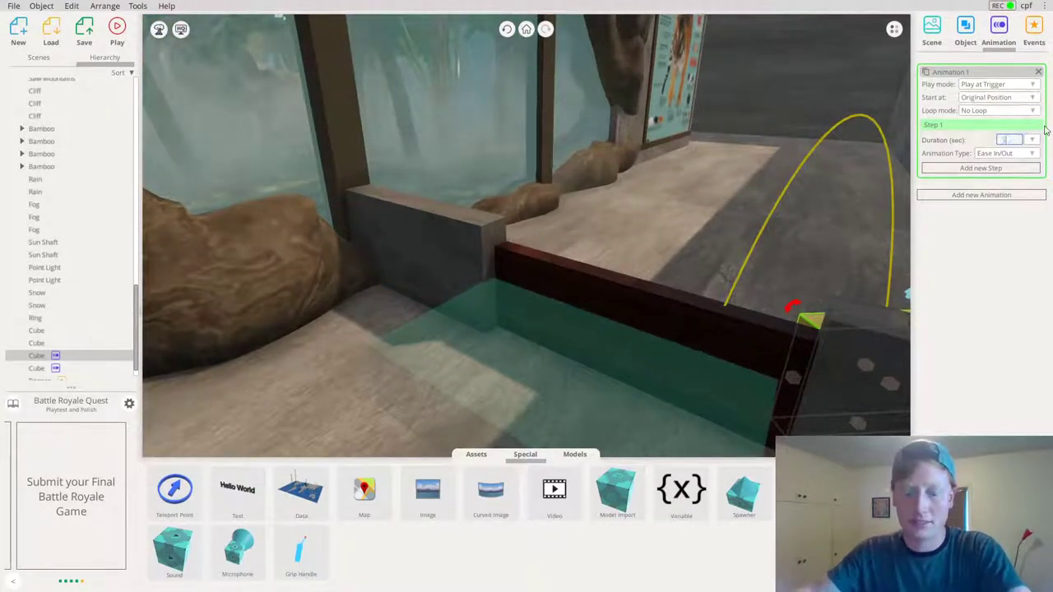
click(562, 324)
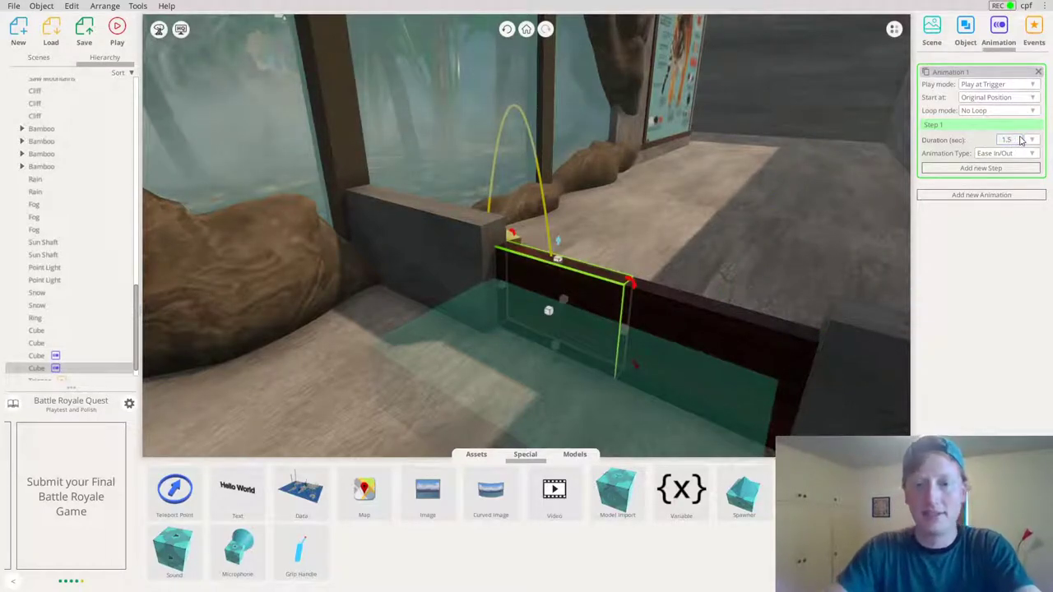
drag(515, 145, 516, 182)
click(522, 353)
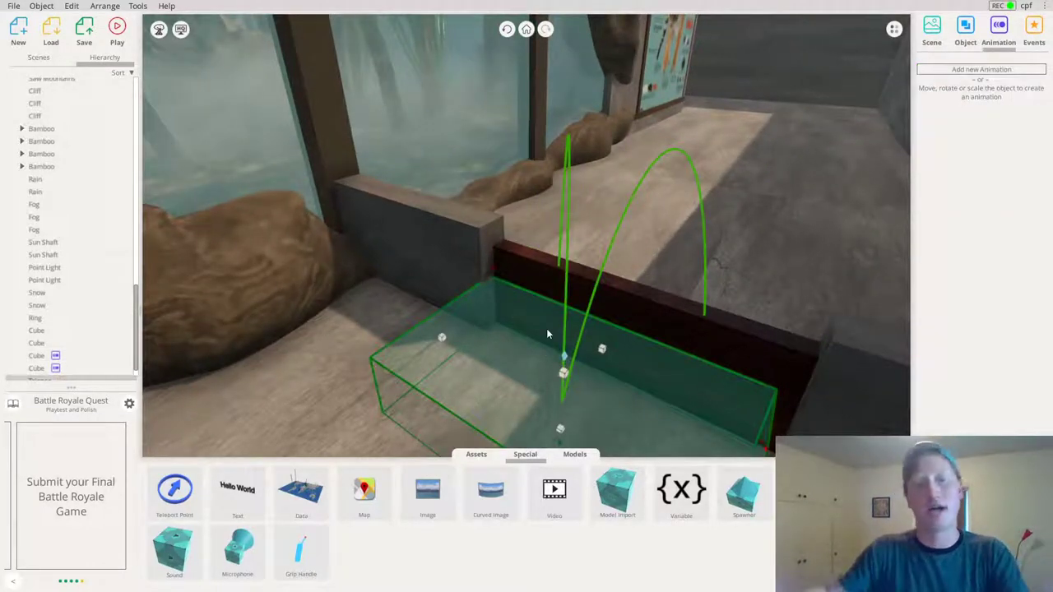
key(w)
drag(552, 287, 724, 323)
key(s)
key(w)
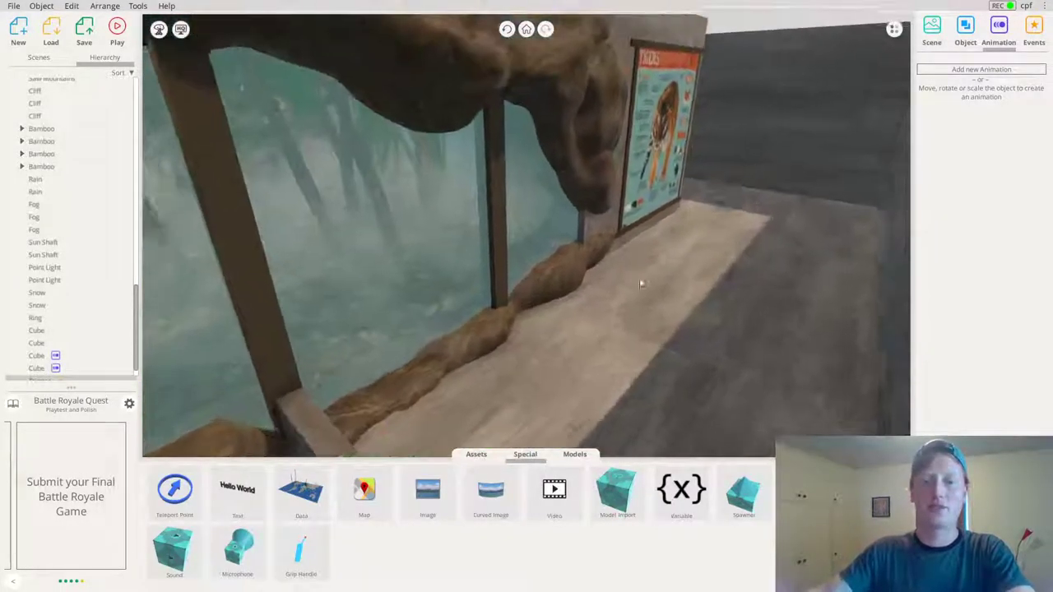
drag(679, 245, 611, 291)
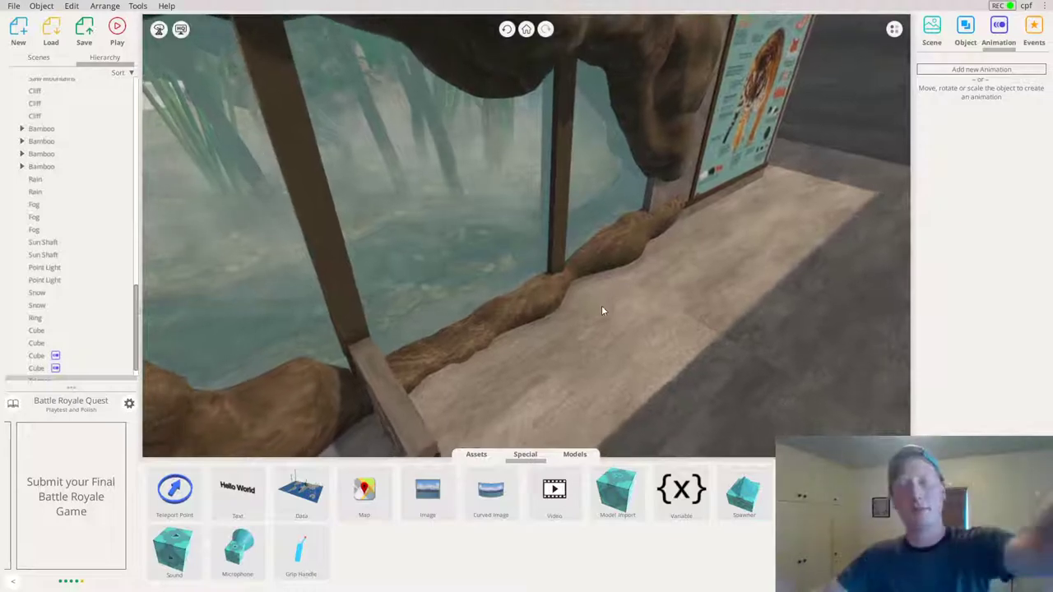
key(s)
drag(707, 335, 1045, 257)
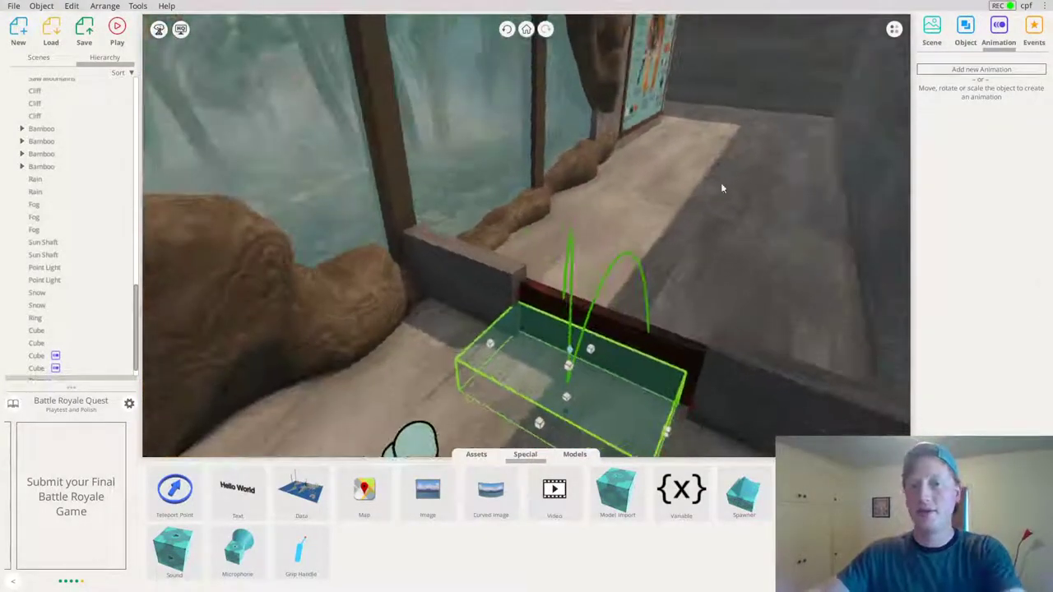
drag(809, 123, 631, 232)
scroll(720, 214, up, 3)
drag(583, 332, 390, 281)
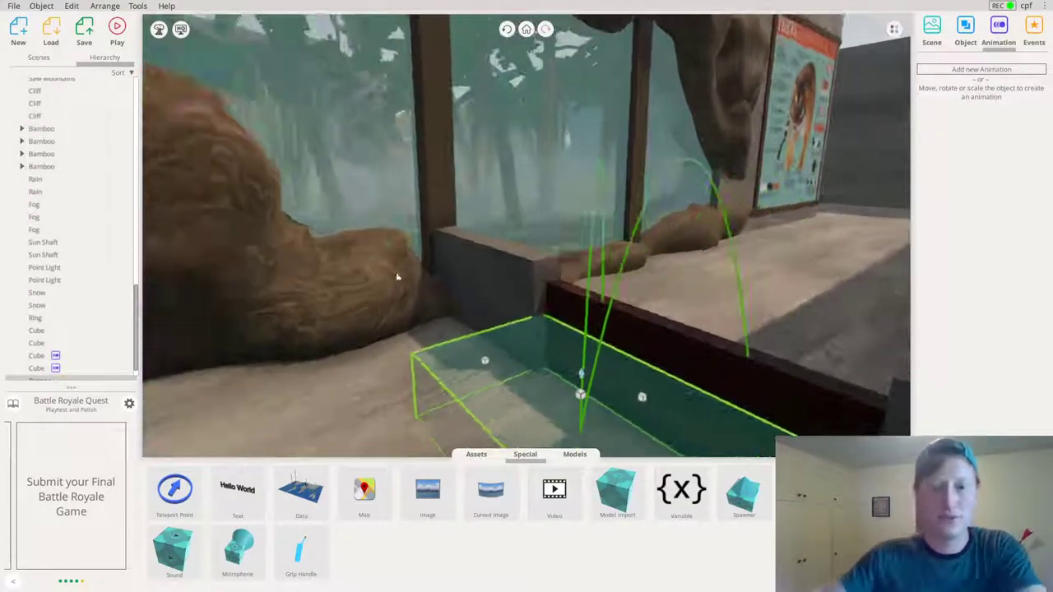
Select the concrete walkway floor in front of the Tigers poster and set it as Anchored
drag(792, 122, 762, 170)
click(824, 135)
key(f)
drag(824, 135, 234, 591)
click(569, 387)
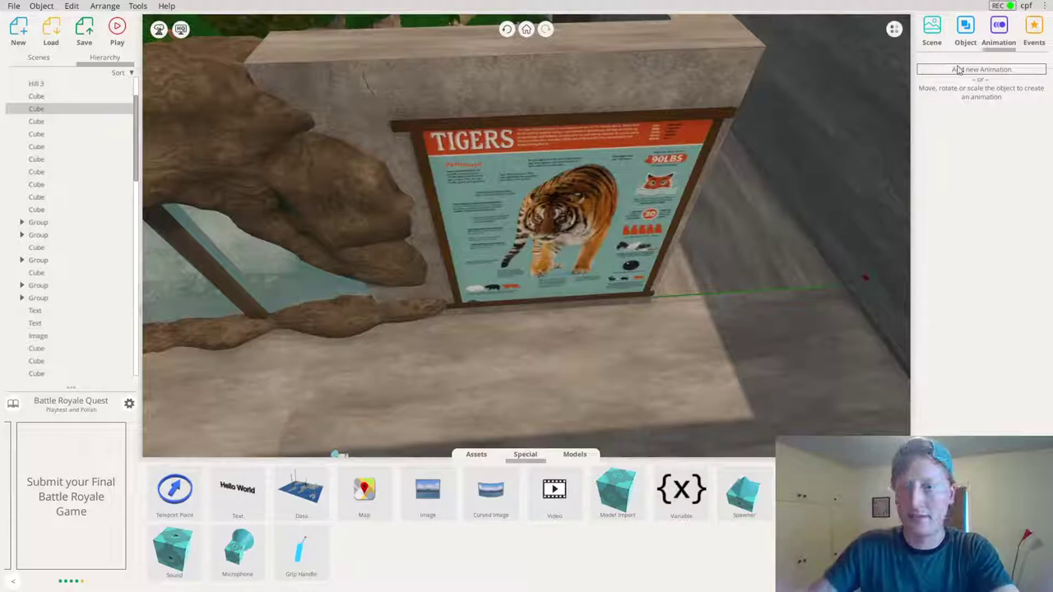
click(964, 37)
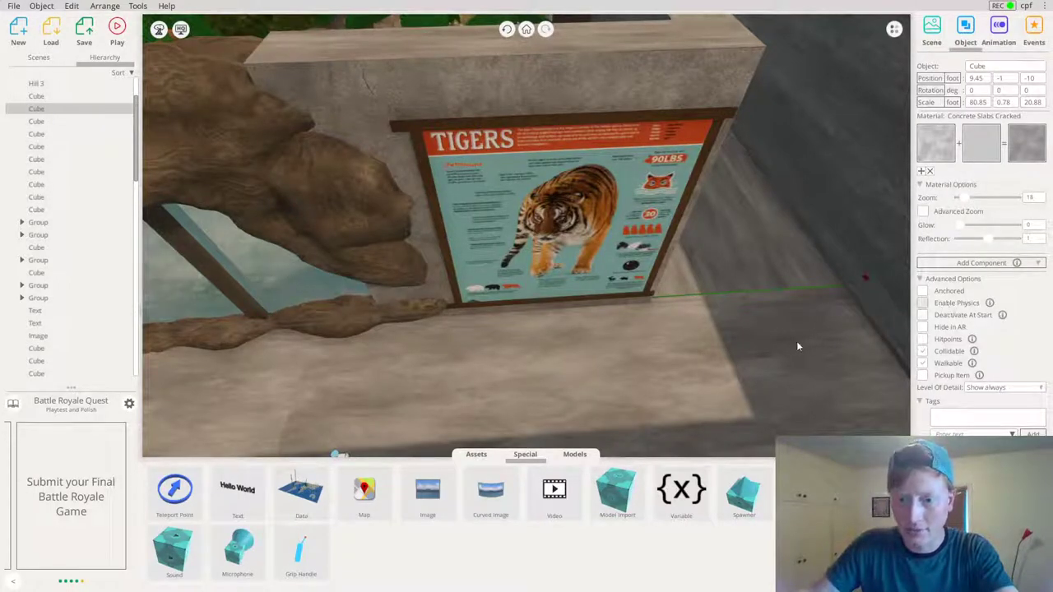
click(947, 295)
Select the Tigers poster image together with its four frame pieces and group them
right_drag(436, 331, 678, 380)
drag(708, 426, 504, 382)
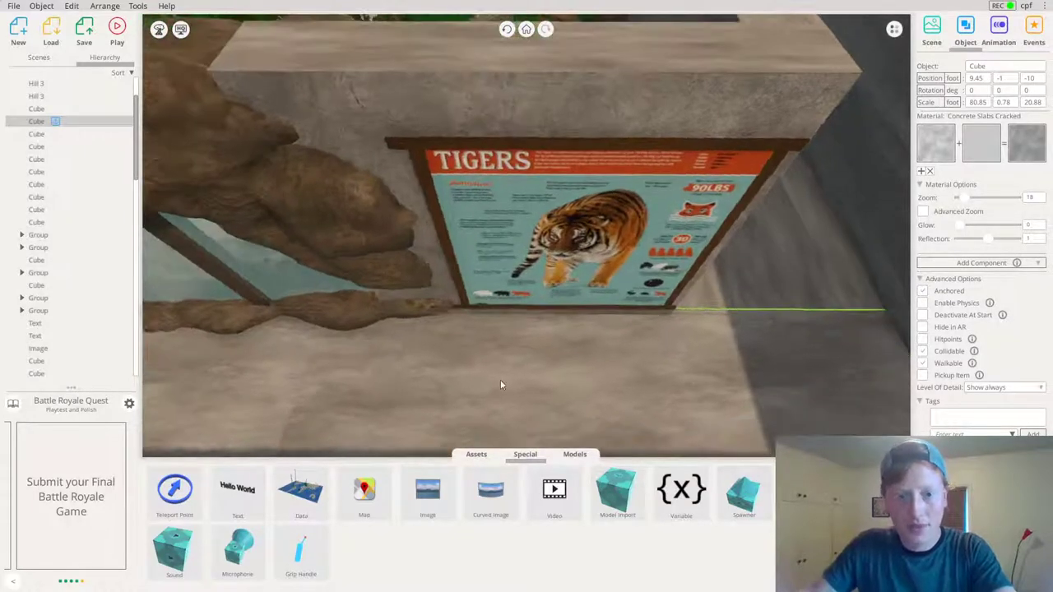
drag(749, 123, 773, 124)
right_drag(773, 124, 635, 151)
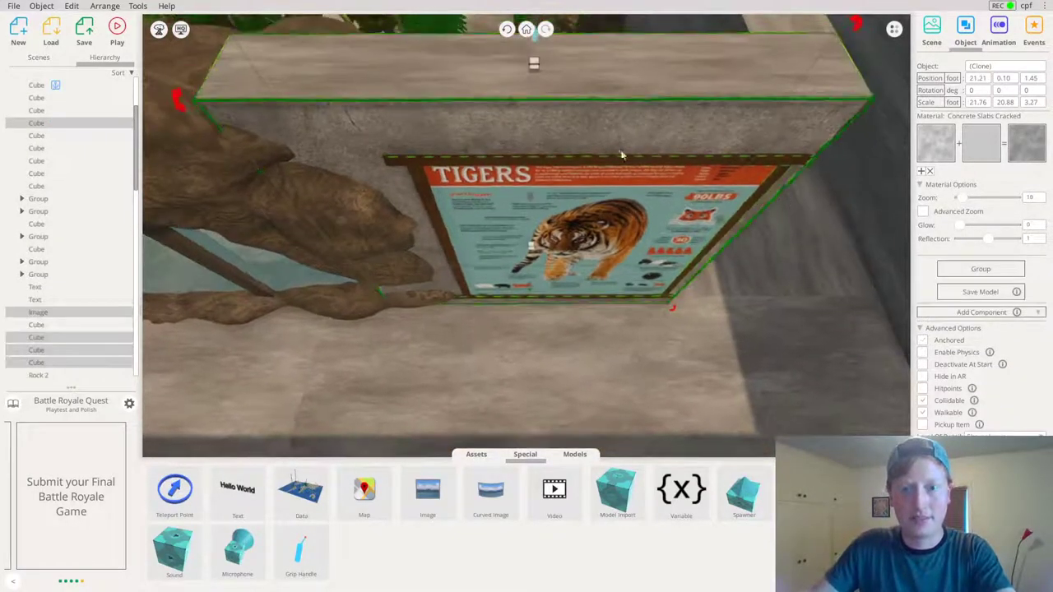
shift+click(556, 154)
shift+click(433, 208)
middle_drag(822, 261, 600, 278)
right_drag(600, 278, 597, 217)
key(ctrl+g)
Paste a copy of the framed poster group and place it at 30.44, 1.35, 75.23 ft, turned to 270 degrees
middle_drag(655, 239, 615, 289)
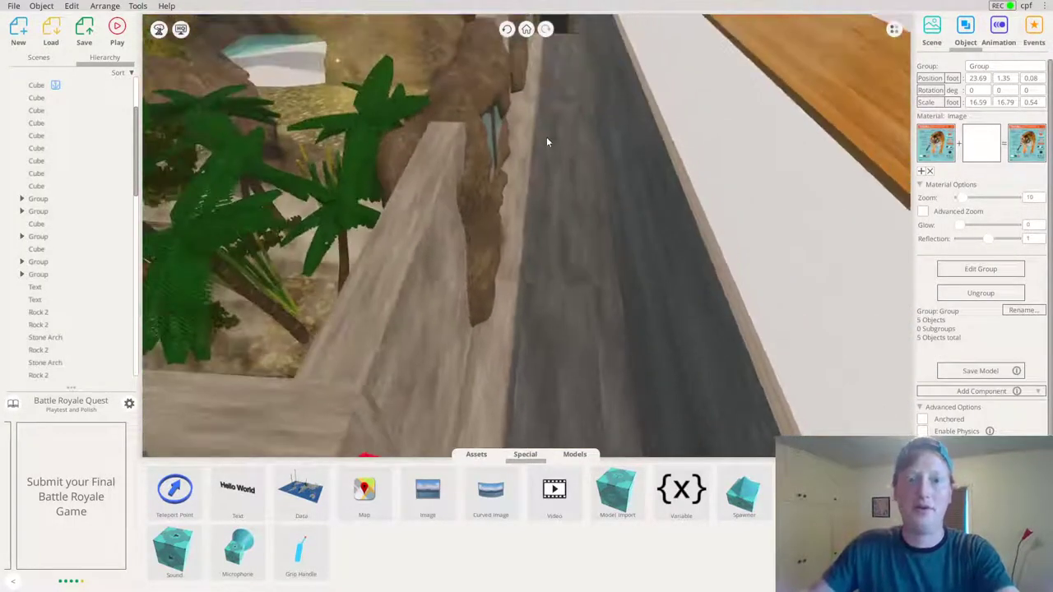
middle_drag(546, 137, 586, 297)
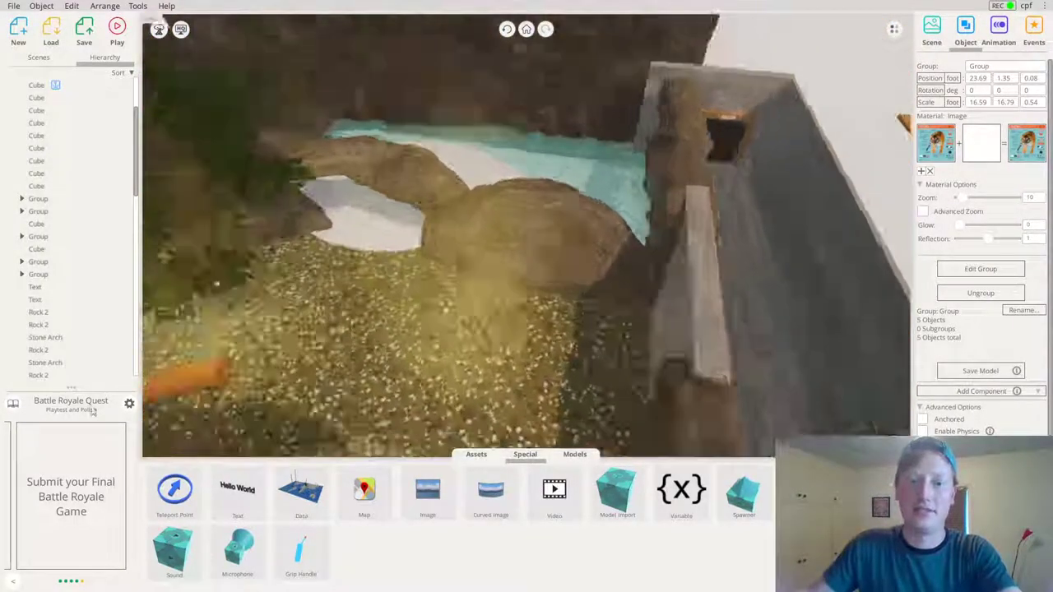
right_drag(92, 412, 415, 398)
middle_drag(724, 403, 477, 341)
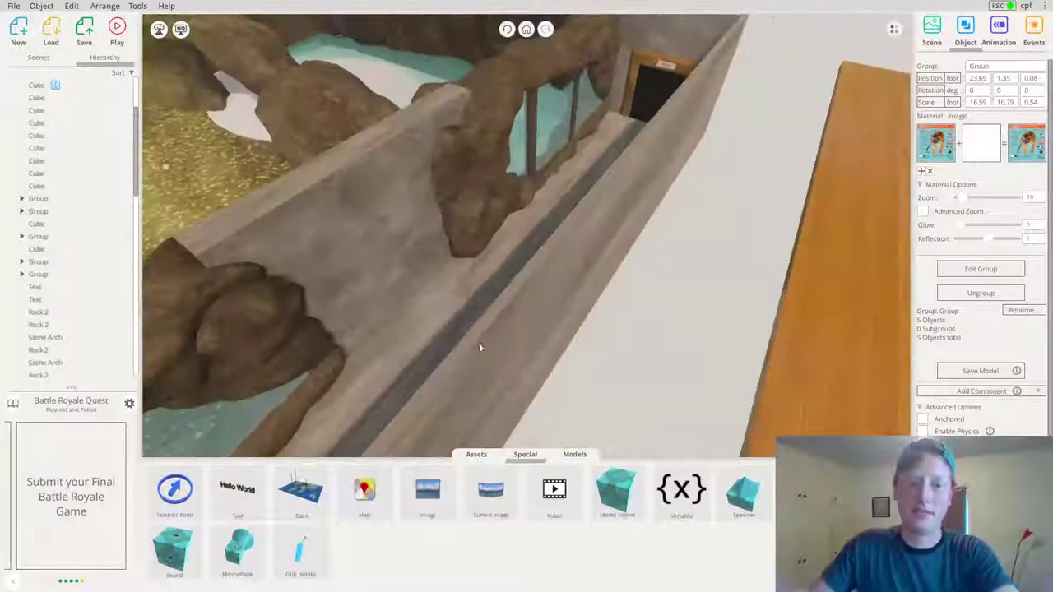
key(ctrl+v)
drag(403, 315, 410, 308)
right_drag(410, 384, 447, 390)
drag(470, 352, 386, 385)
right_drag(473, 289, 338, 283)
scroll(412, 280, up, 4)
drag(413, 289, 404, 264)
right_drag(486, 271, 682, 201)
scroll(613, 194, down, 8)
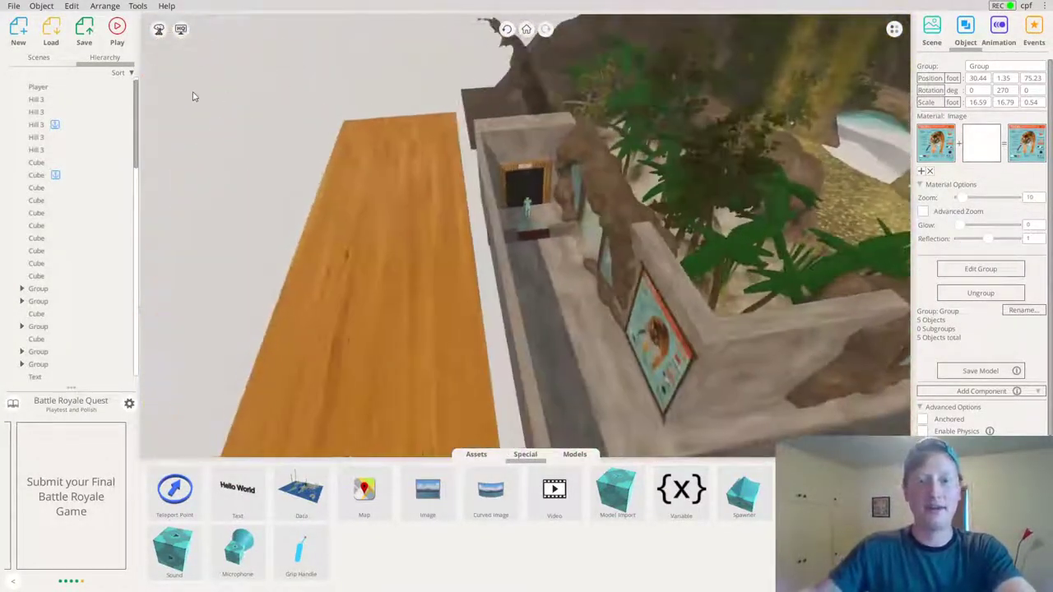
Add a Text object in front of the exhibit window beside the gate and raise it to 3.40 ft
click(207, 97)
scroll(613, 216, up, 5)
right_drag(617, 214, 584, 172)
scroll(586, 175, up, 4)
right_drag(736, 241, 839, 185)
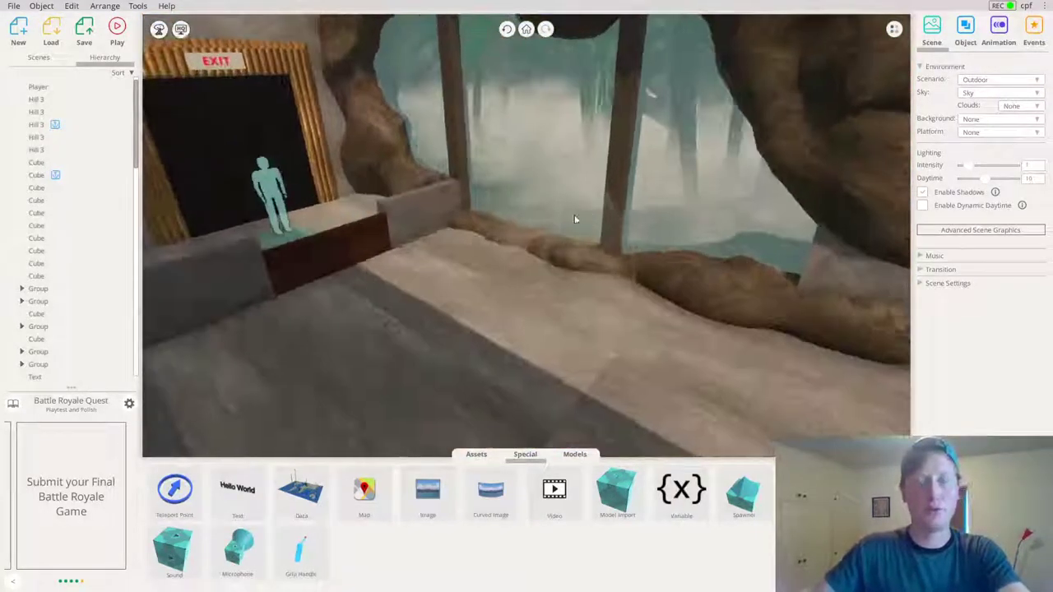
right_drag(581, 219, 1011, 136)
scroll(598, 260, up, 4)
right_drag(598, 261, 615, 265)
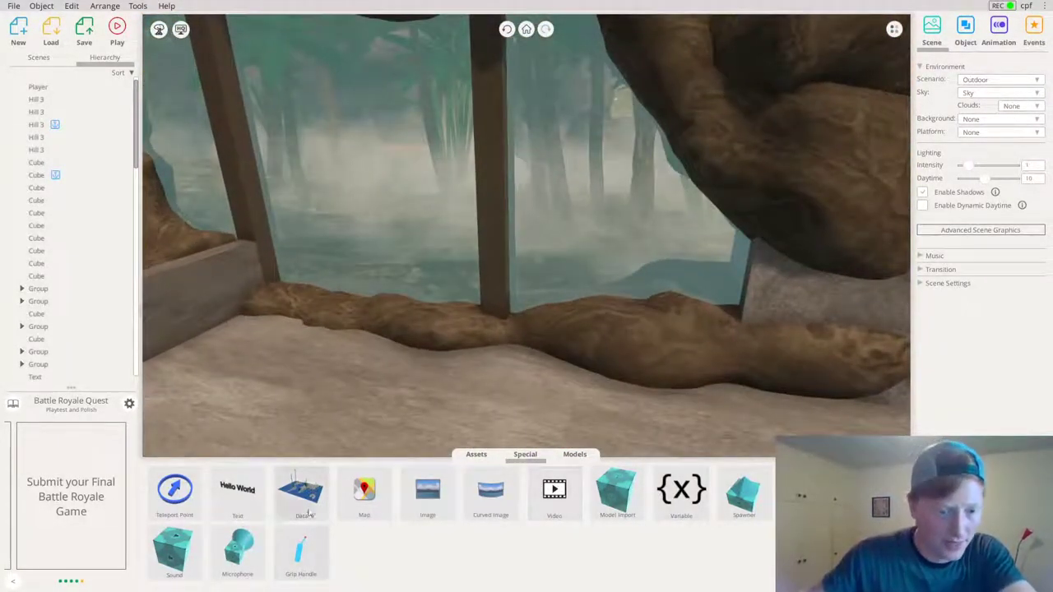
drag(355, 429, 368, 361)
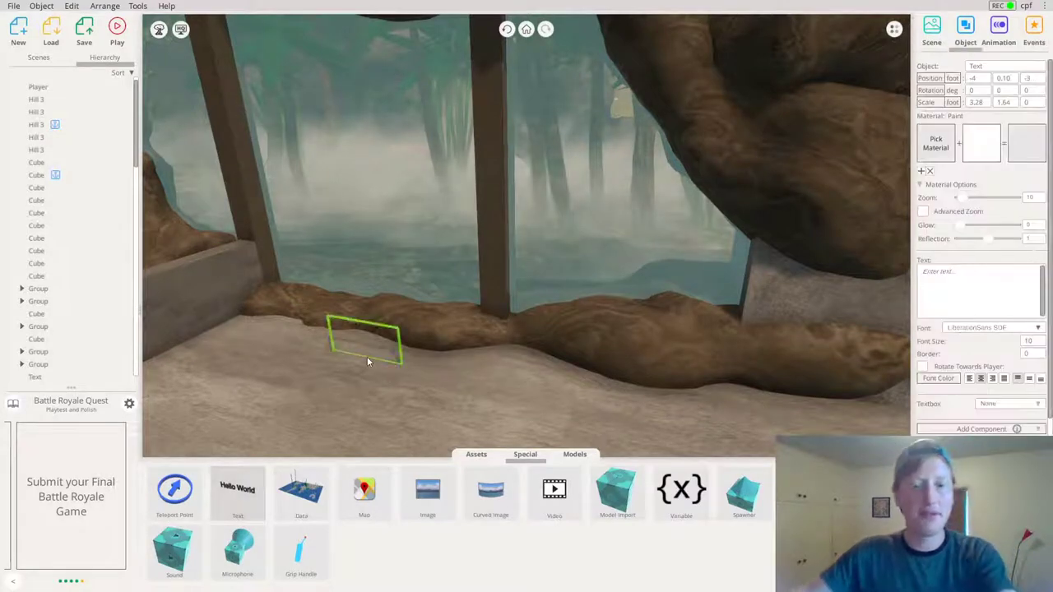
drag(356, 314, 362, 214)
right_drag(362, 214, 460, 270)
scroll(482, 227, up, 5)
Enter "How many tigers are currently living in the wild?" as the text object's content
click(938, 276)
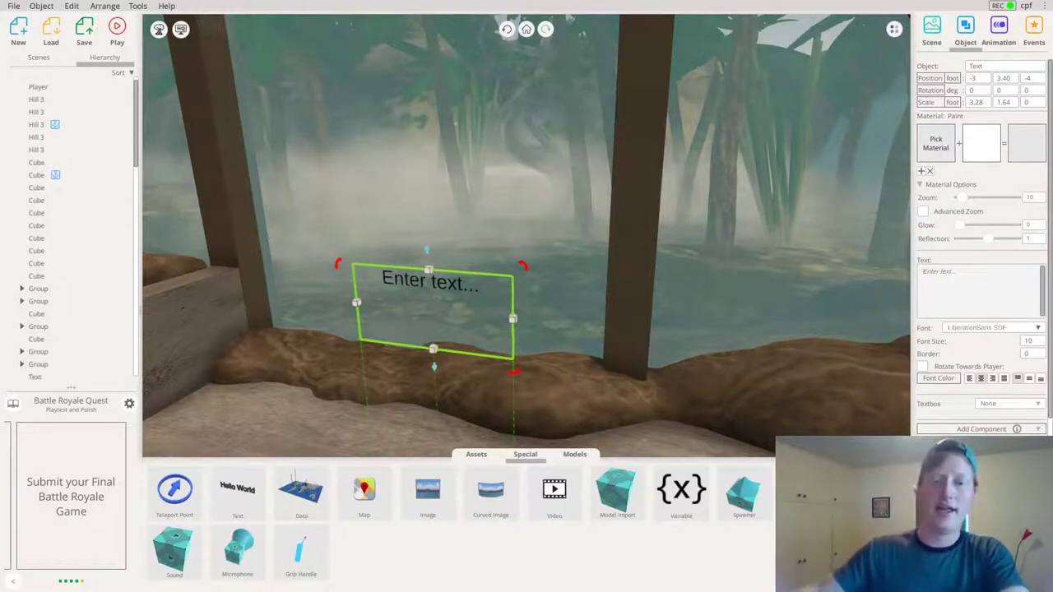
right_drag(568, 236, 572, 254)
scroll(571, 253, down, 3)
right_drag(630, 209, 644, 207)
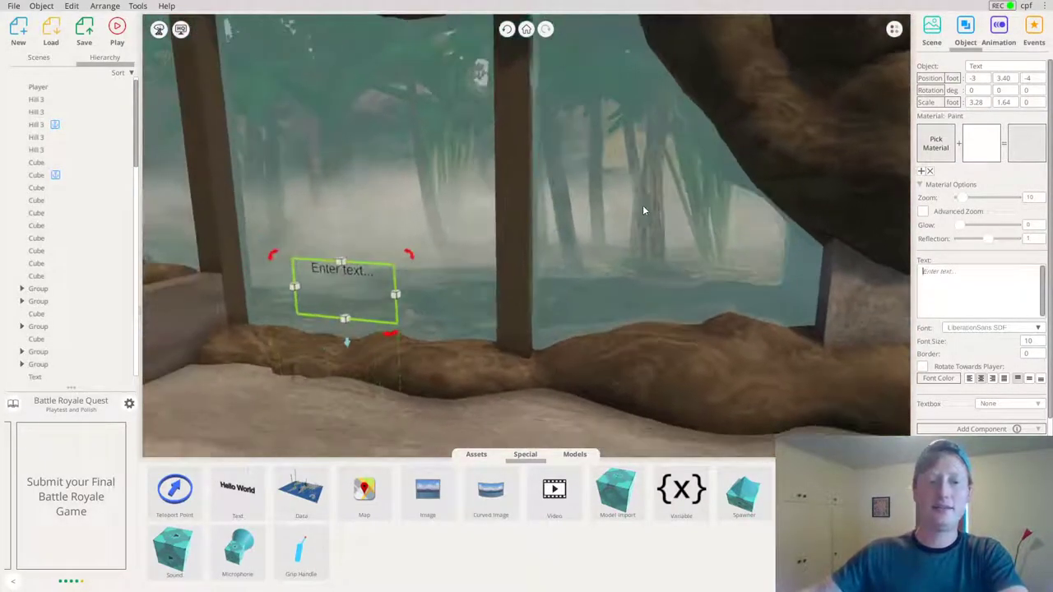
click(945, 288)
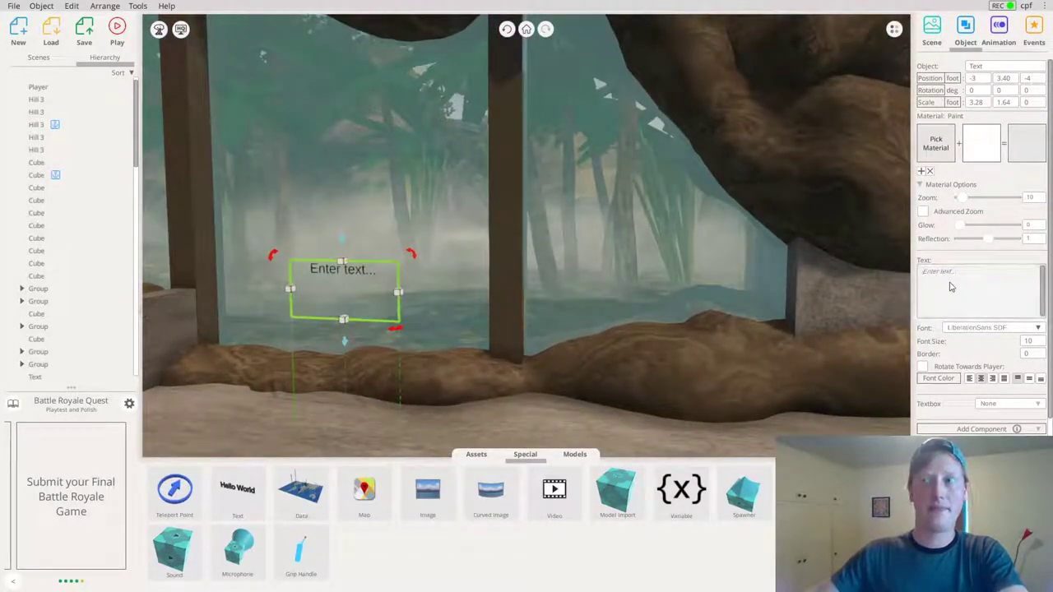
right_drag(619, 224, 386, 203)
scroll(565, 232, up, 3)
click(961, 299)
scroll(387, 203, down, 2)
right_drag(491, 193, 570, 146)
right_drag(472, 194, 526, 267)
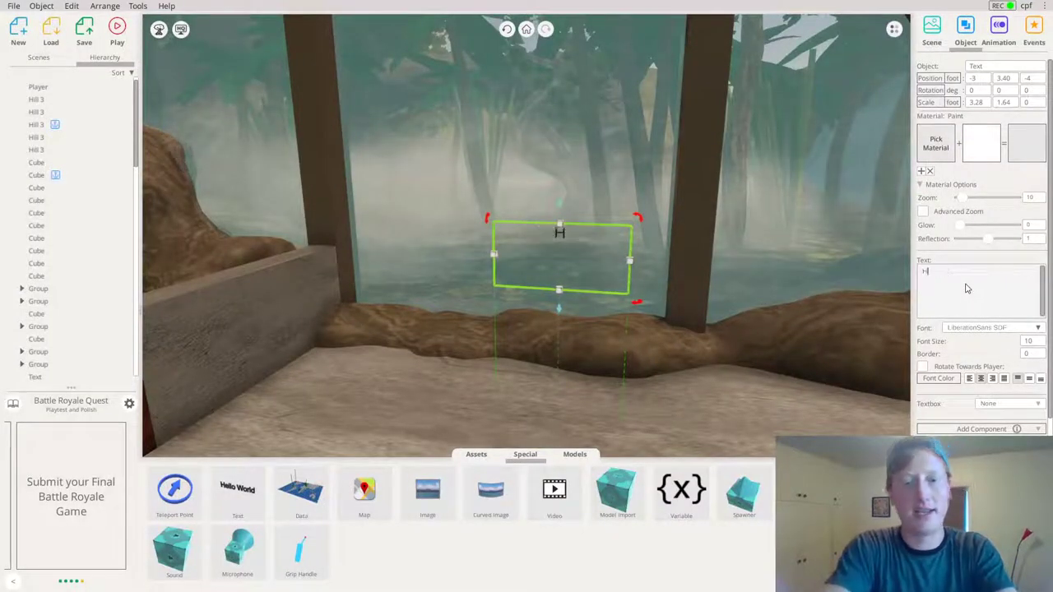
text(ow many tigers are currently living in)
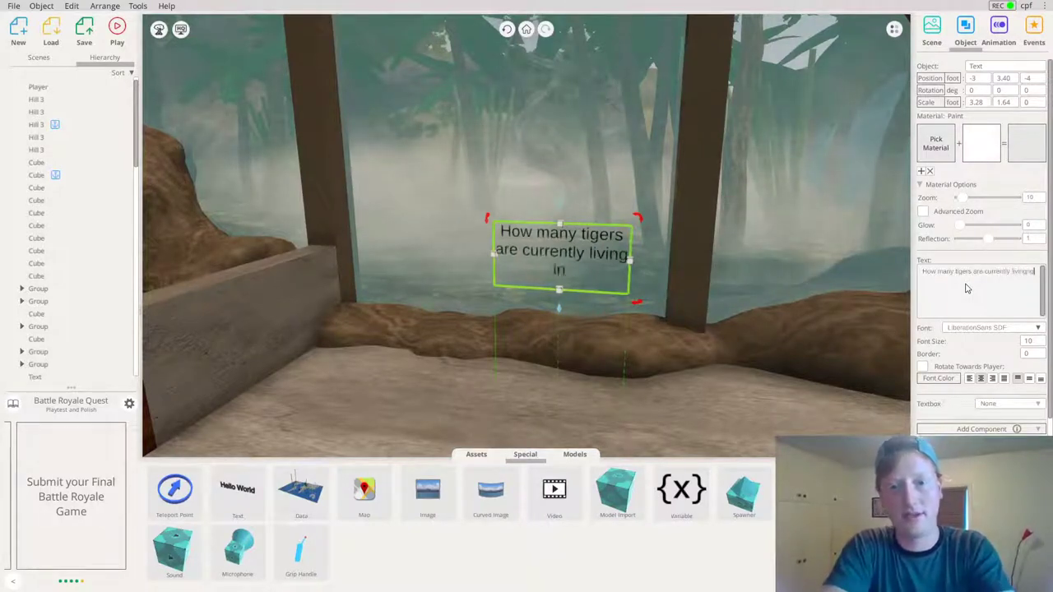
text( the wild?)
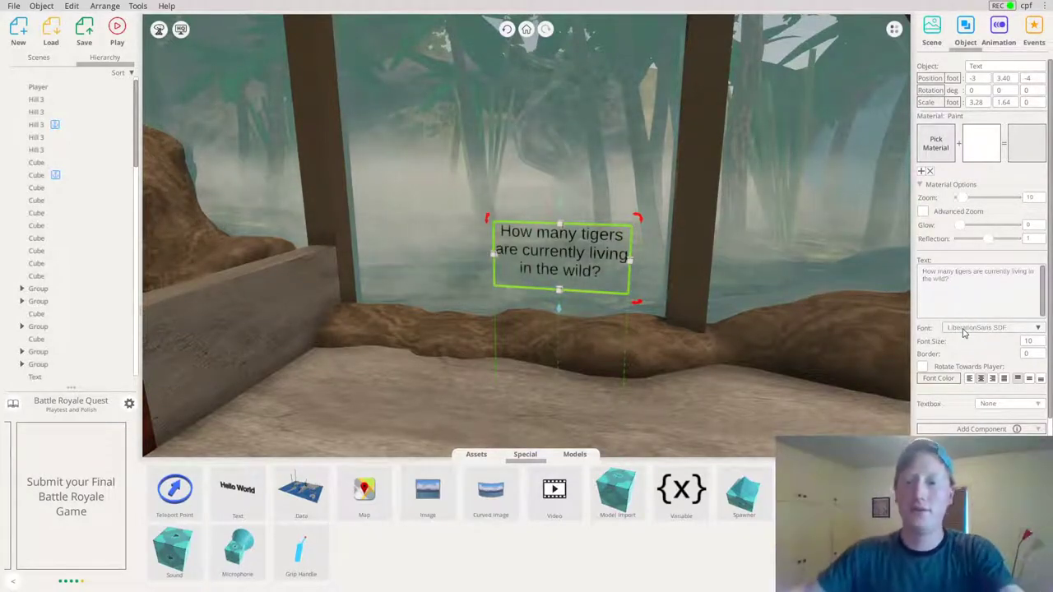
Give the tiger question a Canvas textbox and increase its corner roundness
scroll(976, 333, down, 2)
click(1009, 360)
click(997, 395)
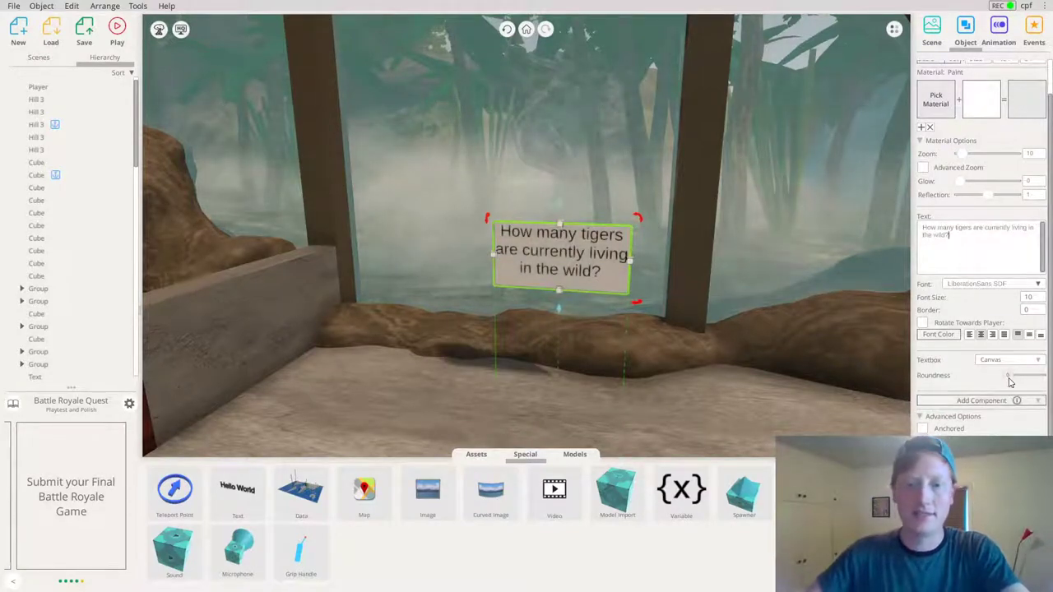
drag(1009, 381, 1021, 385)
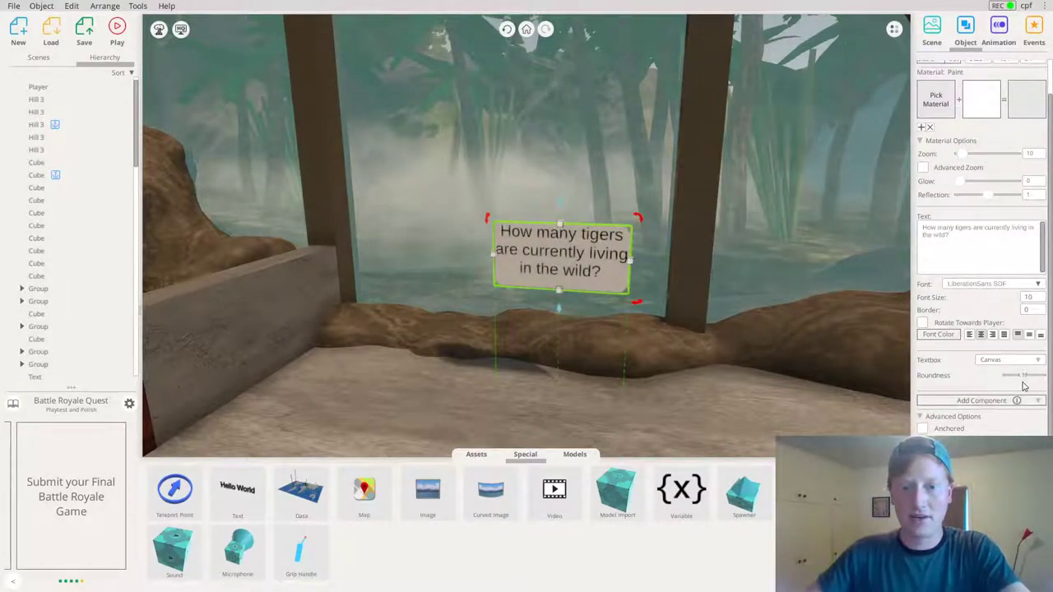
right_drag(609, 323, 609, 297)
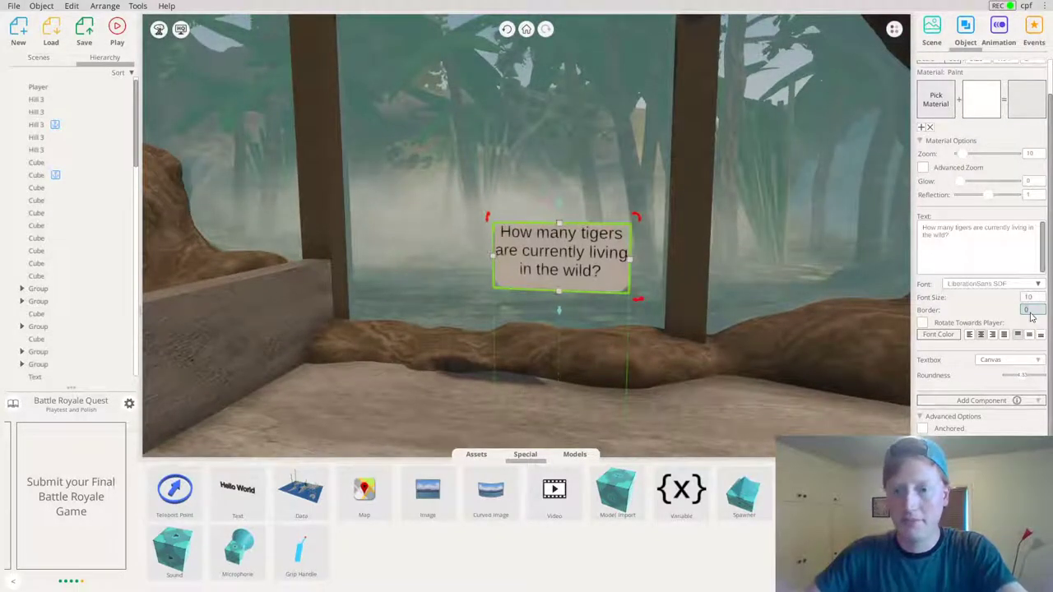
Set the question's border to 5 and font size to 12, and widen its box to fit the text on two lines
click(1031, 314)
text(5)
right_drag(729, 299, 765, 300)
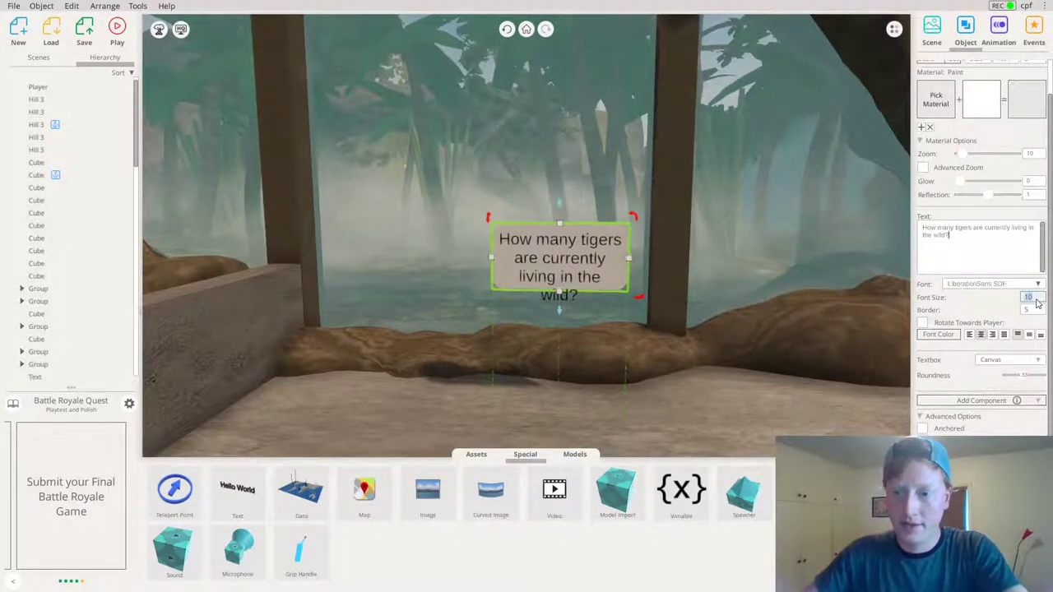
text(12)
drag(562, 292, 588, 310)
drag(682, 266, 700, 266)
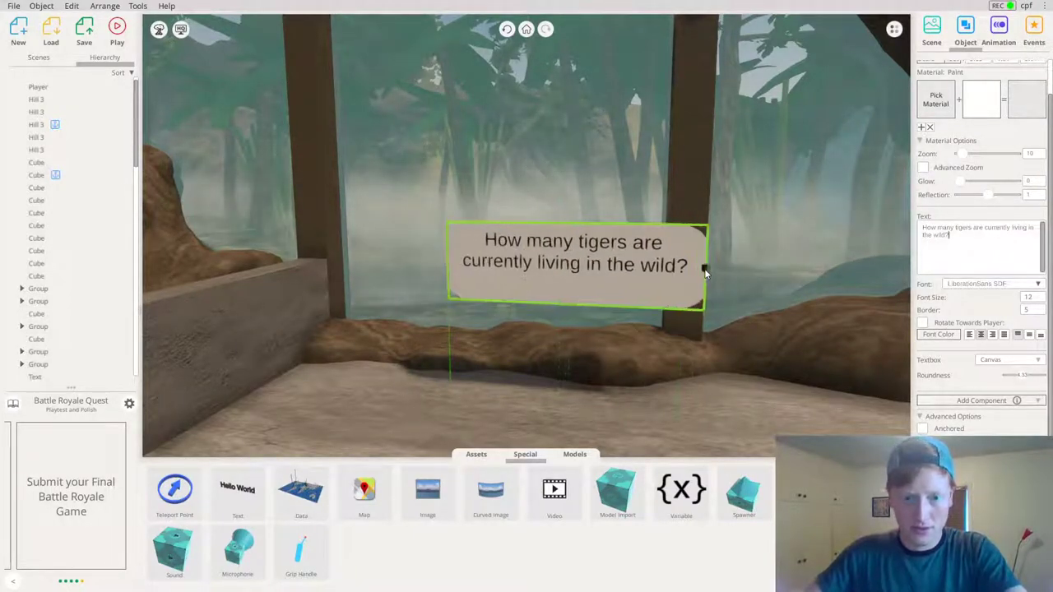
drag(569, 305, 569, 285)
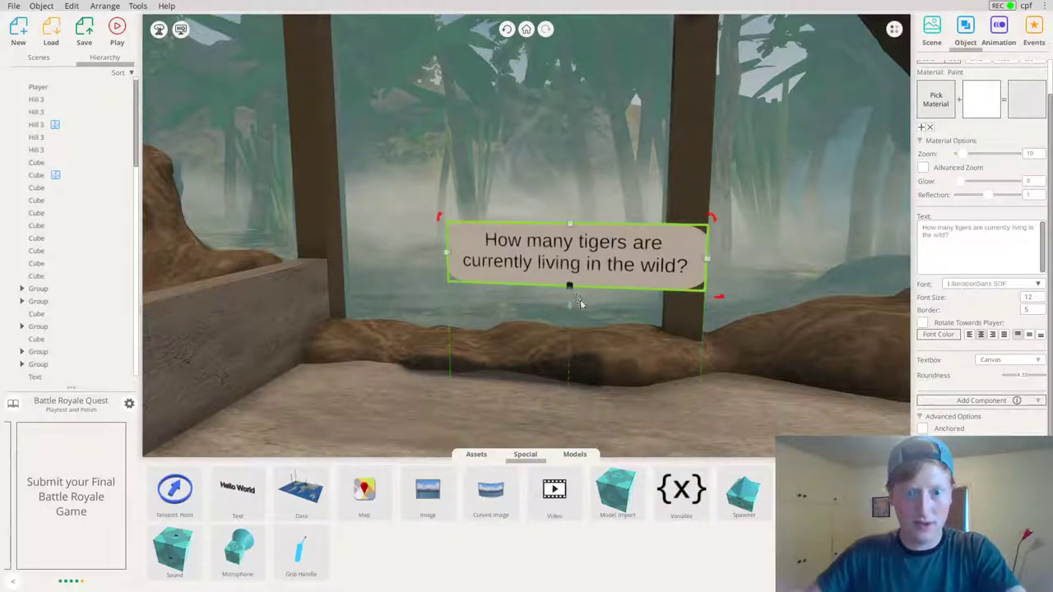
Change the question's font to OpenSans-ExtraBold SDF and reopen the font choices
right_drag(592, 261, 610, 273)
click(989, 286)
click(989, 285)
click(991, 306)
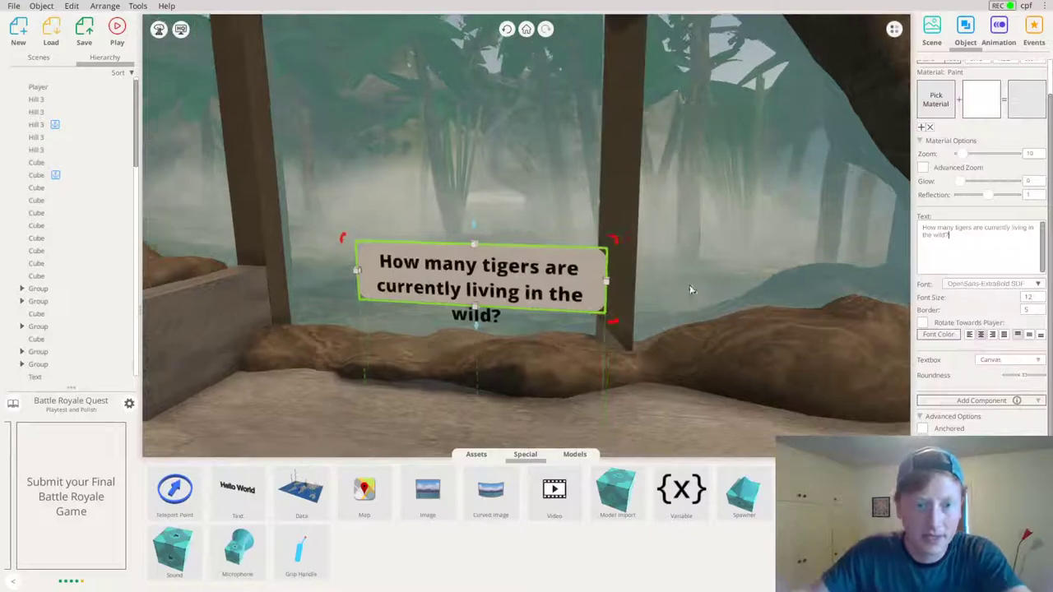
click(979, 286)
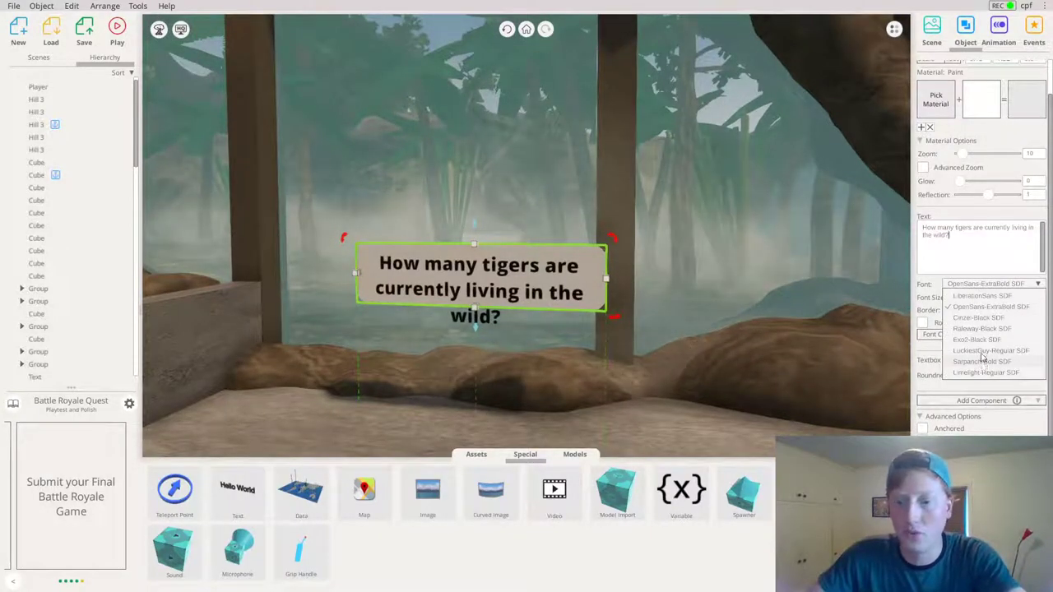
Try the LuckiestGuy-Regular and Cinzel-Black fonts on the tiger question text and restore OpenSans-ExtraBold
click(983, 353)
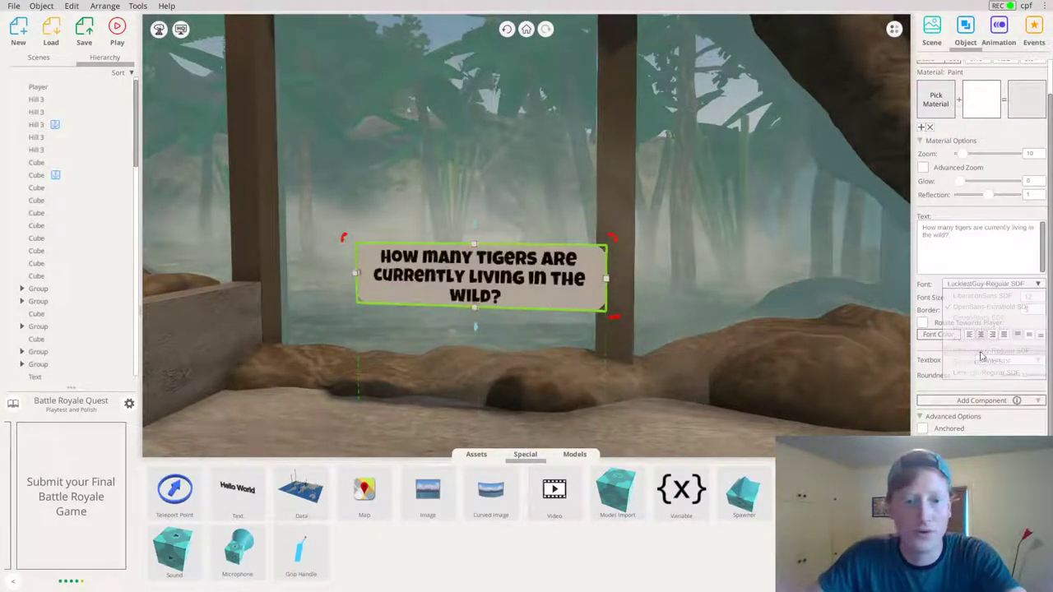
click(987, 284)
click(979, 318)
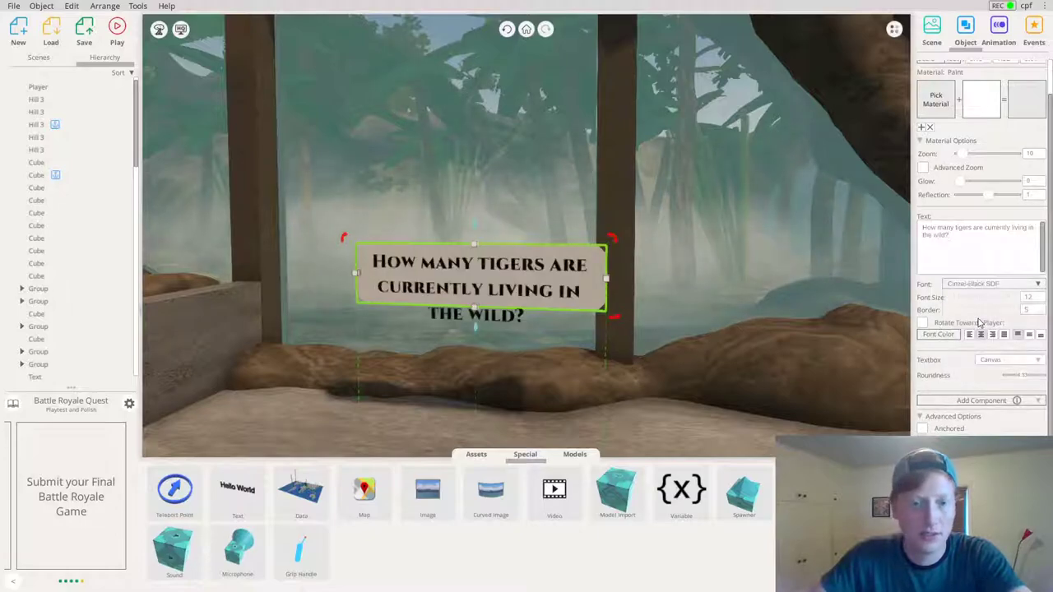
click(966, 283)
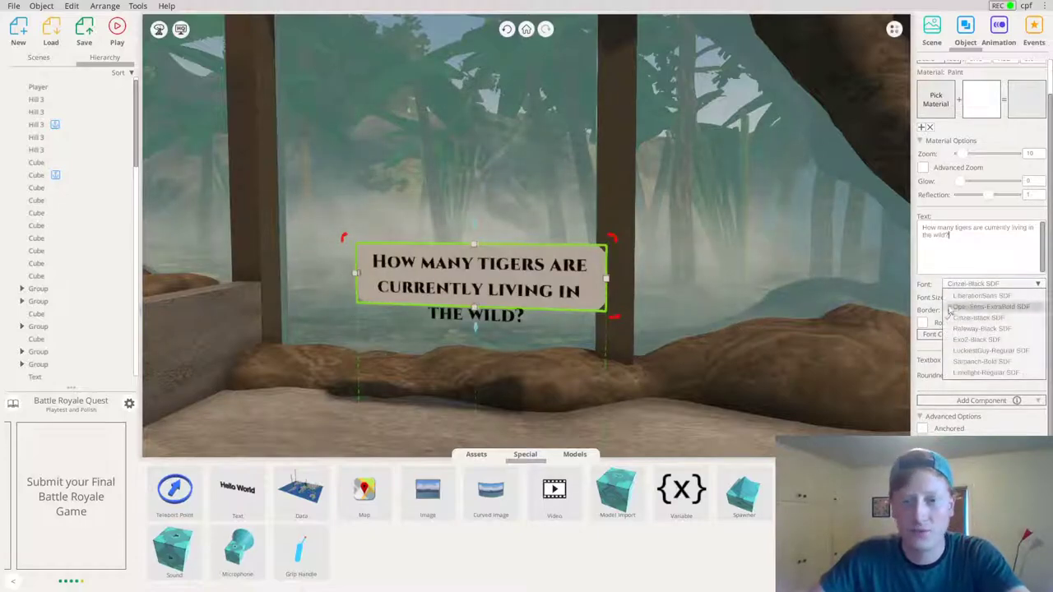
click(969, 307)
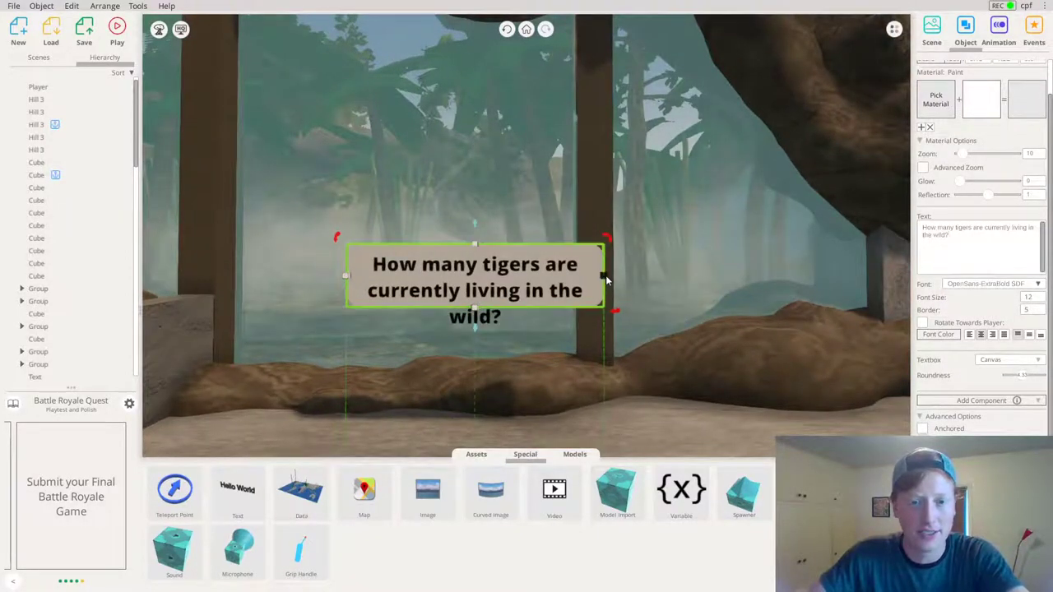
Enlarge the question textbox until its text fits on two lines inside it, and make its corners rounder
drag(605, 275, 654, 275)
drag(500, 308, 503, 323)
right_drag(502, 323, 453, 302)
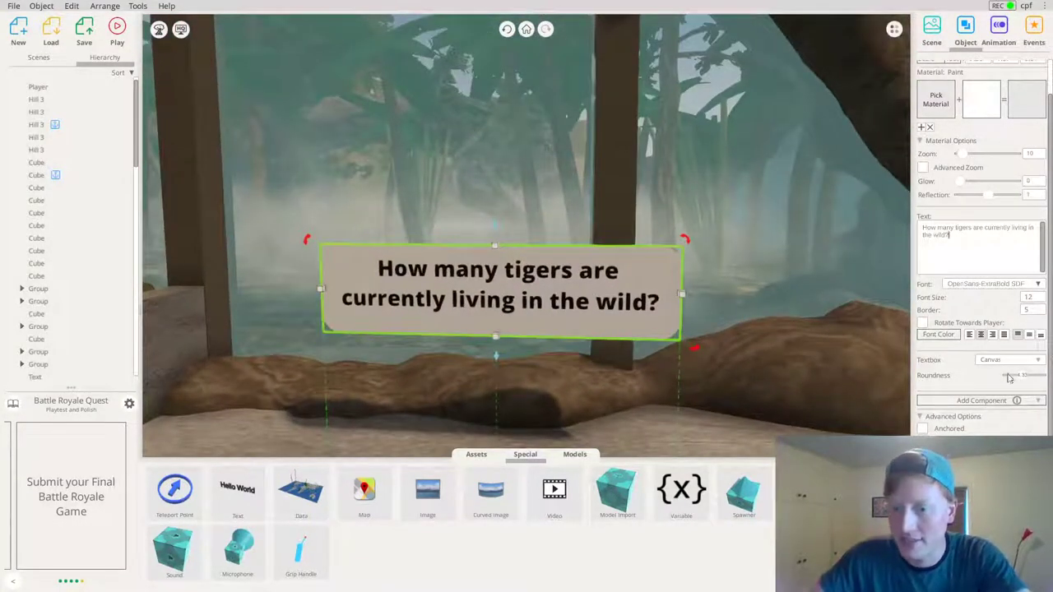
right_drag(736, 380, 687, 375)
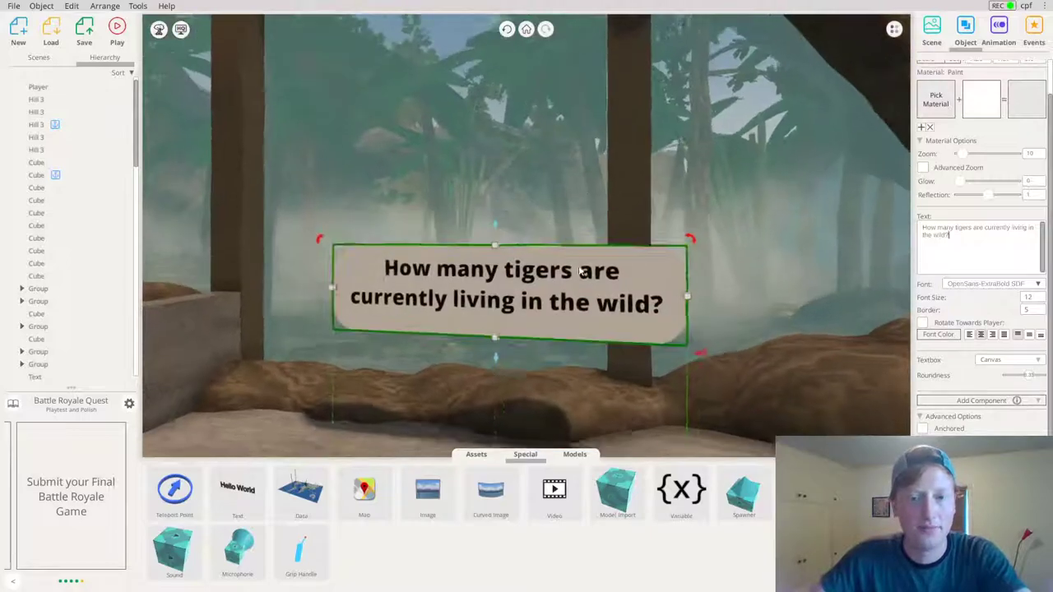
Trim the question textbox's height and move it in front of the glass pane between the two wooden posts
drag(495, 341, 496, 331)
right_drag(496, 331, 535, 392)
drag(500, 283, 395, 204)
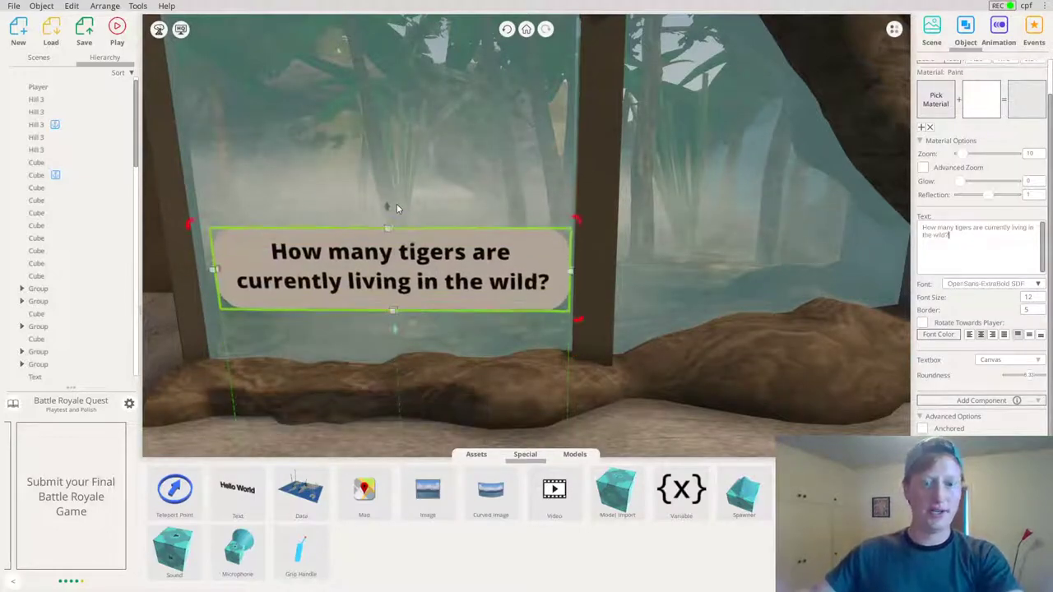
right_drag(461, 280, 521, 334)
Duplicate the question textbox beside the original and clear the copy's text
key(ctrl+v)
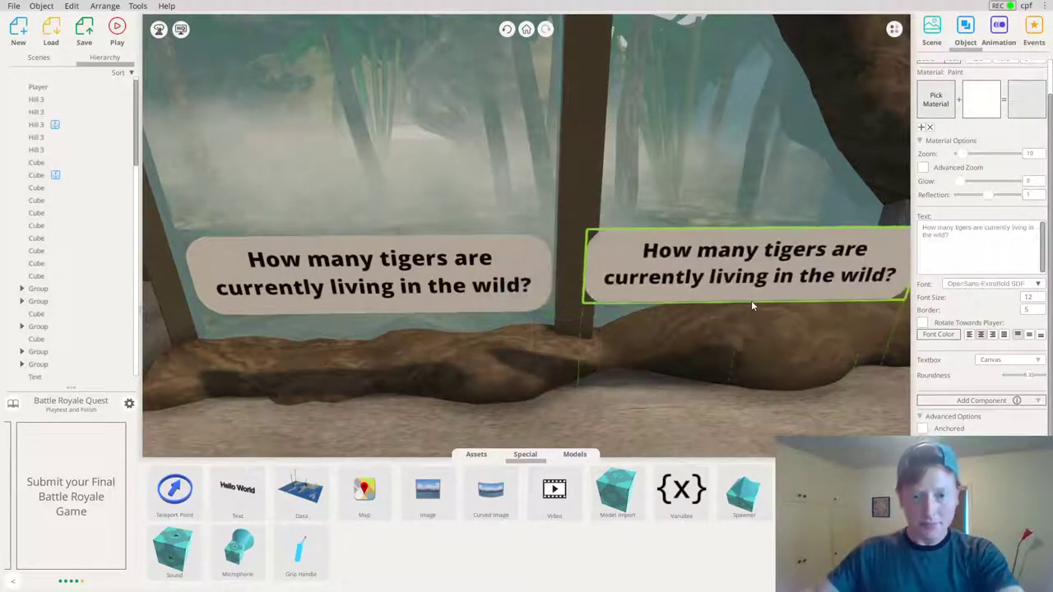
click(749, 302)
right_drag(749, 302, 957, 289)
click(974, 265)
key(BackSpace)
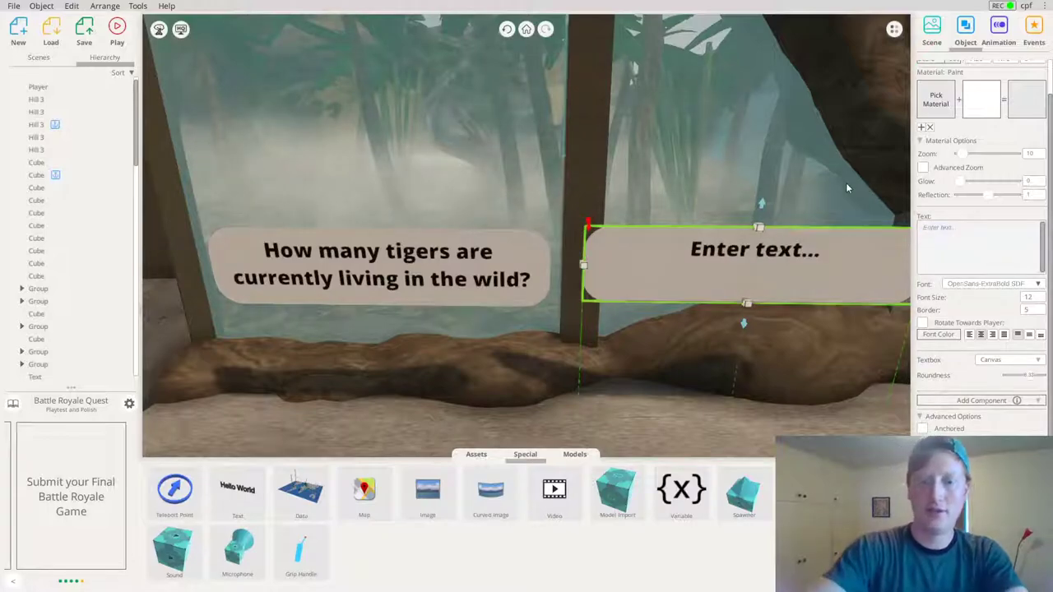
Resize and reposition the blank textbox beside the question, and set its text to "~ 500"
right_drag(571, 314, 640, 217)
drag(754, 264, 532, 271)
right_drag(582, 287, 440, 245)
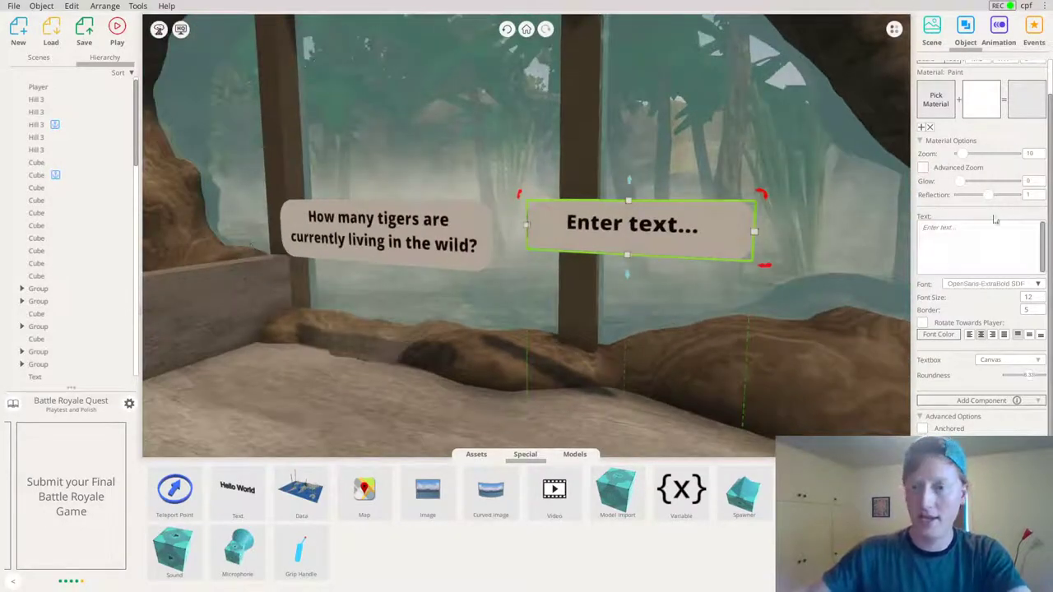
click(971, 239)
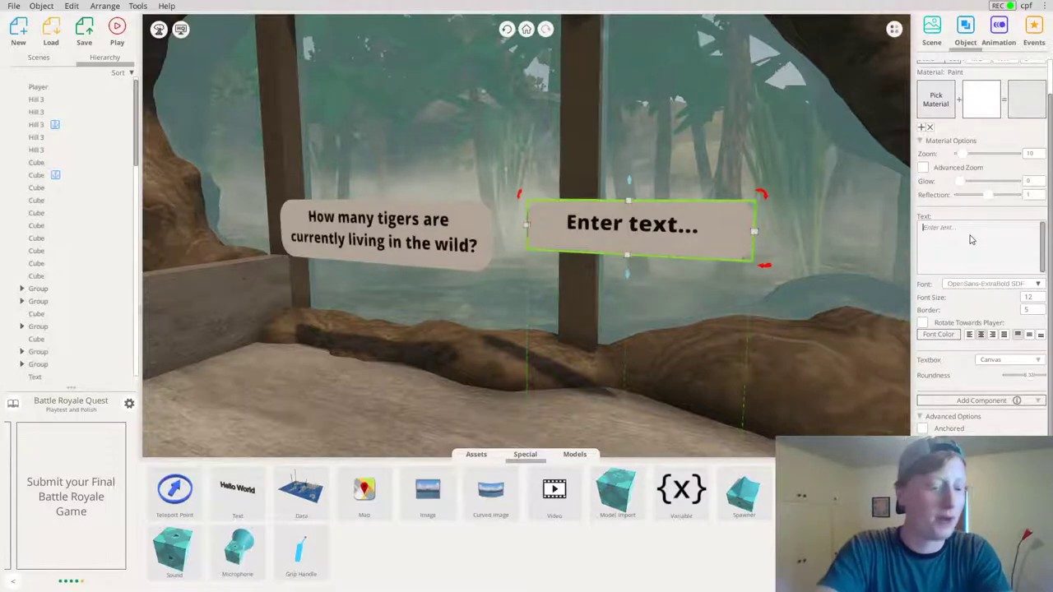
text(~ 50)
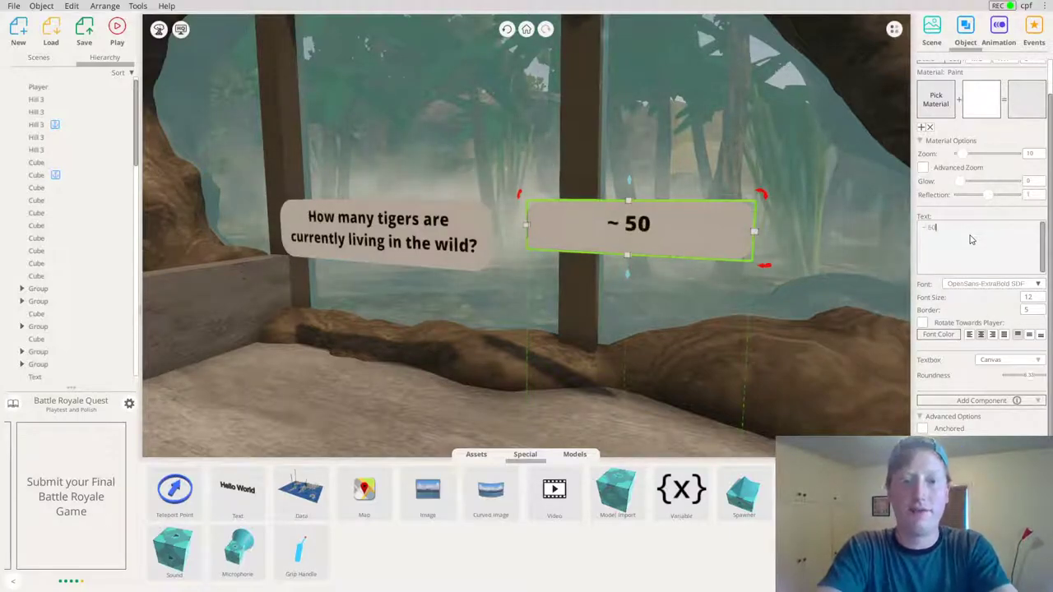
text(0)
Duplicate the "~ 500" answer box and align the copy directly beneath it
right_drag(530, 154, 666, 294)
mouse_move(597, 311)
alt+mouse_down()
mouse_move(615, 314)
mouse_move(592, 338)
mouse_move(628, 282)
mouse_move(604, 287)
mouse_move(607, 307)
alt+mouse_up()
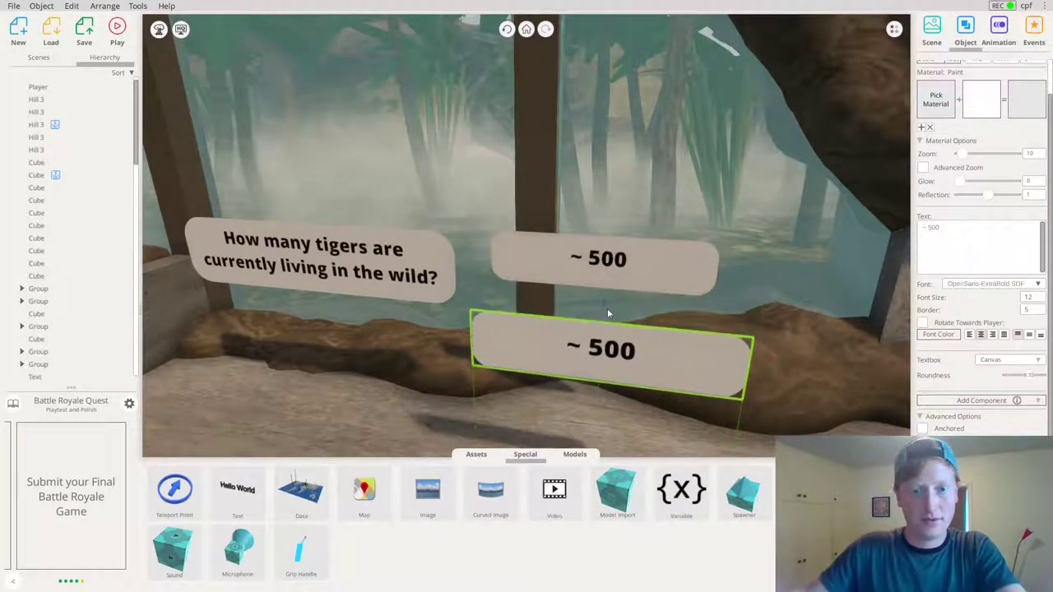
drag(505, 331, 513, 318)
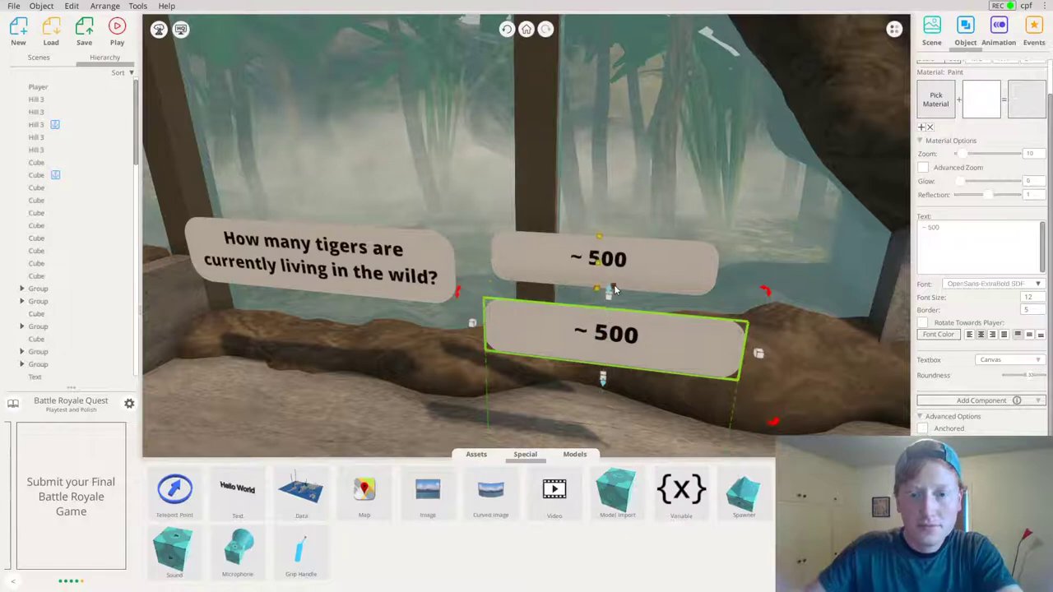
drag(608, 297, 597, 277)
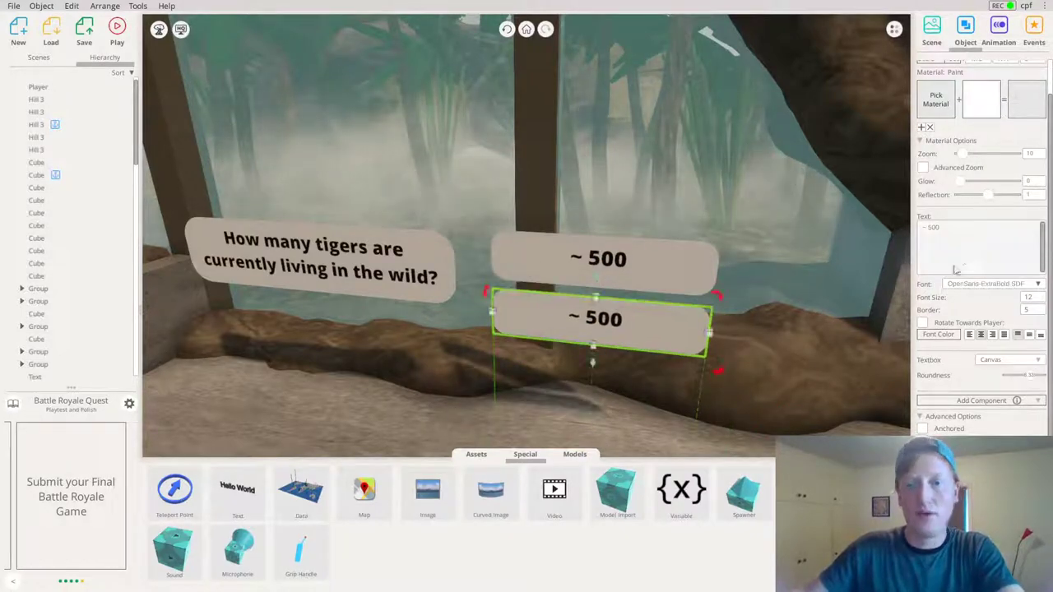
Set the upper answer box's text to "~ 400" and the lower one's to "~ 4000"
drag(943, 228, 863, 230)
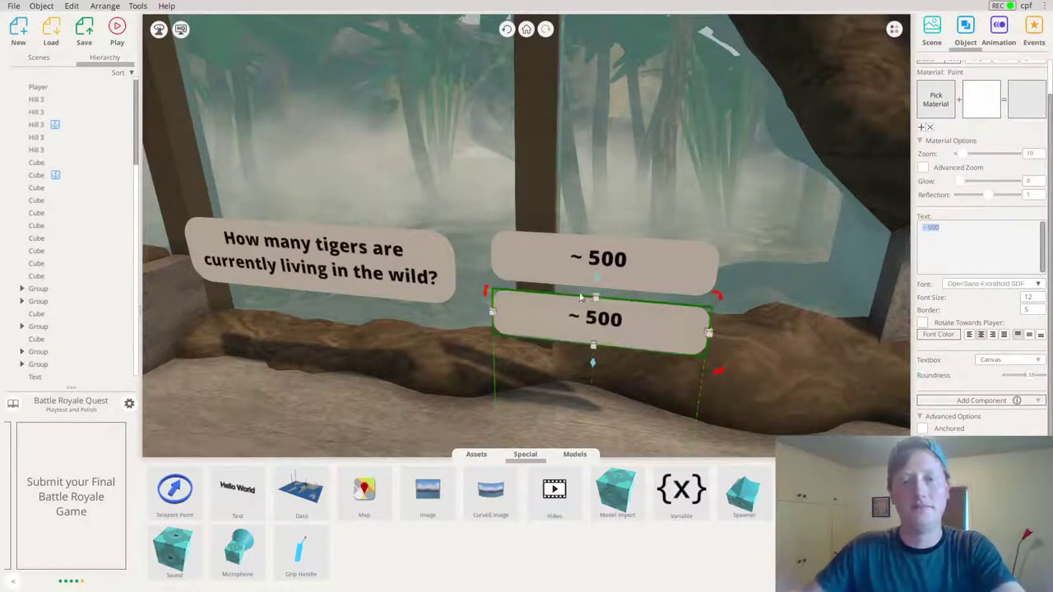
scroll(584, 315, up, 4)
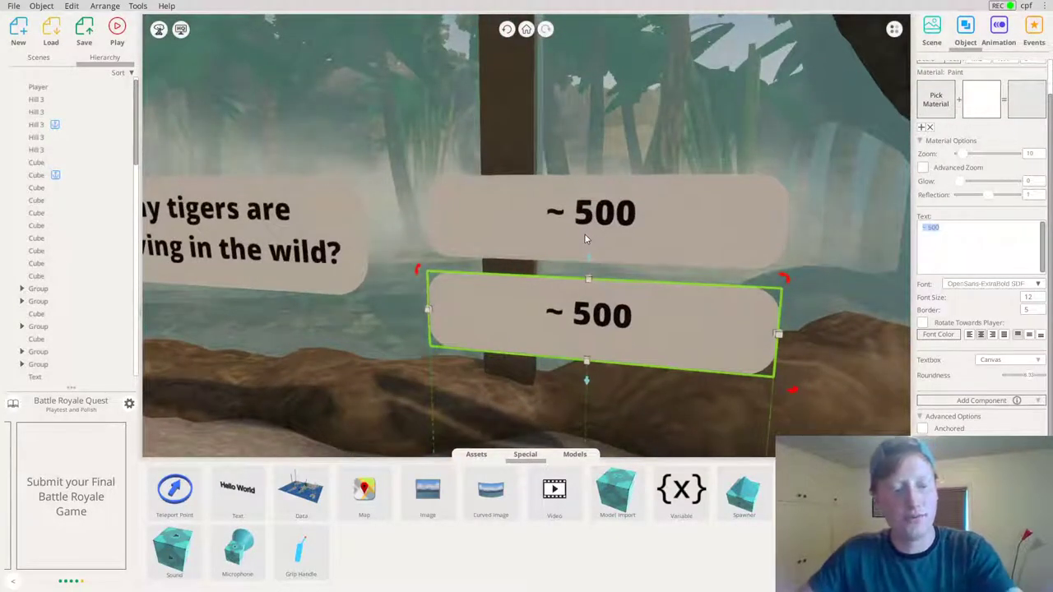
right_drag(629, 226, 699, 241)
click(612, 151)
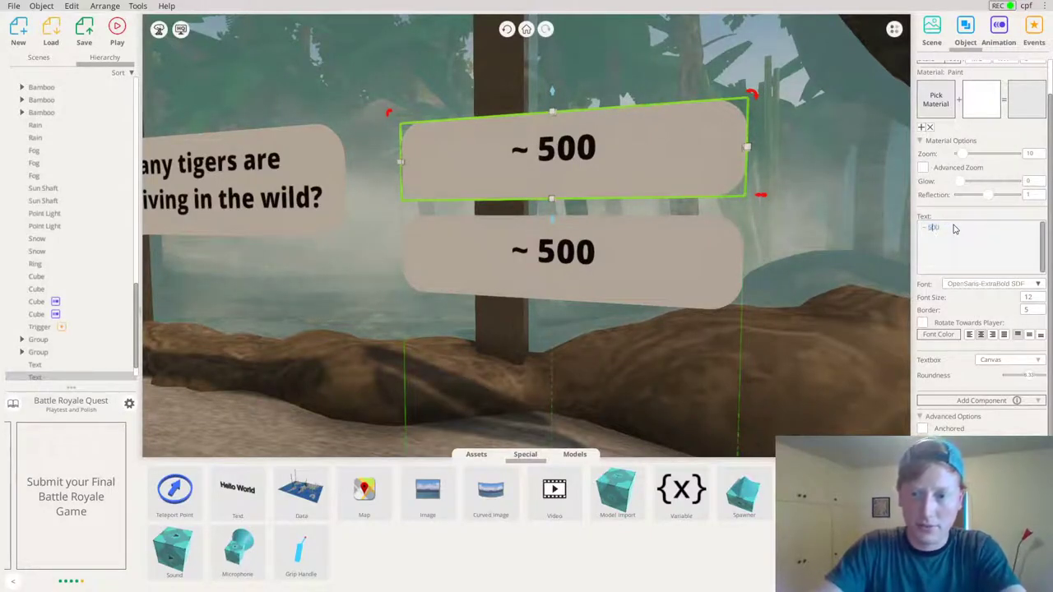
click(644, 260)
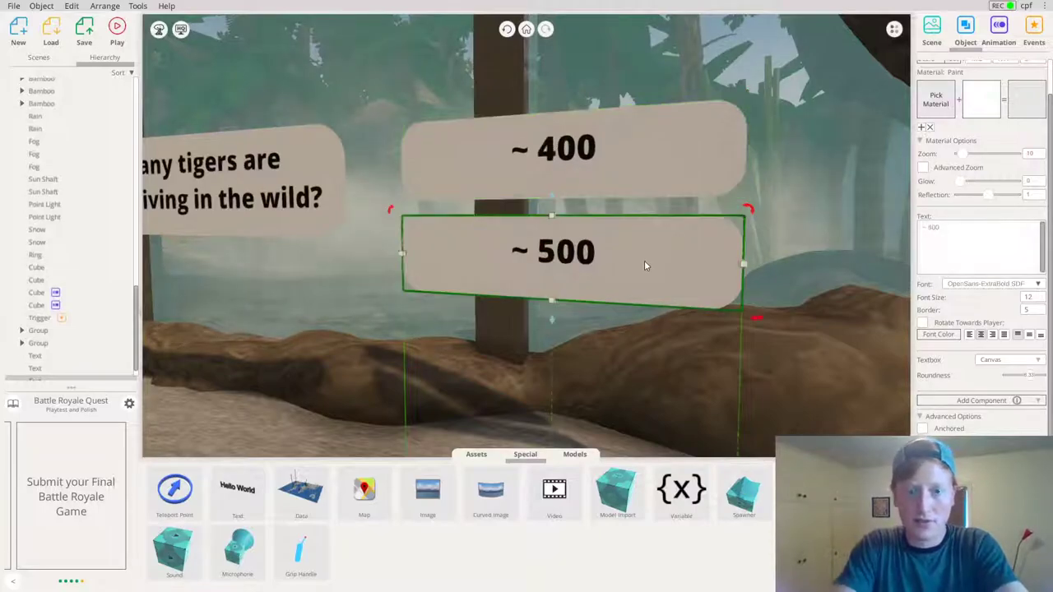
drag(928, 231, 948, 232)
text(4000)
Duplicate the "~ 4000" answer box and line the copy up beneath it, spaced evenly with the other answers
right_drag(497, 251, 537, 284)
key(ctrl+d)
drag(537, 285, 563, 313)
drag(576, 241, 581, 244)
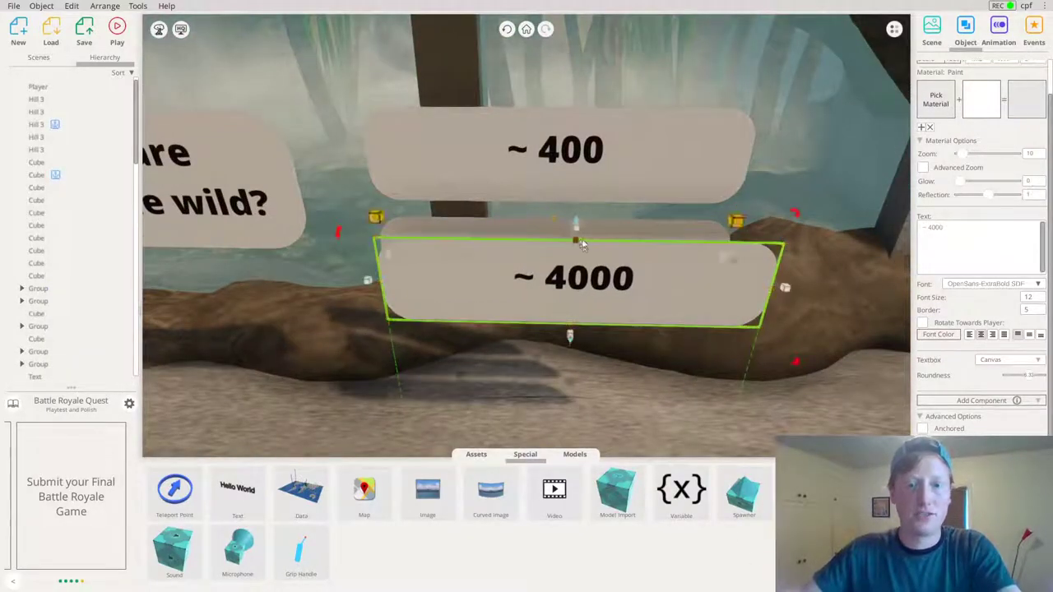
drag(545, 305, 552, 296)
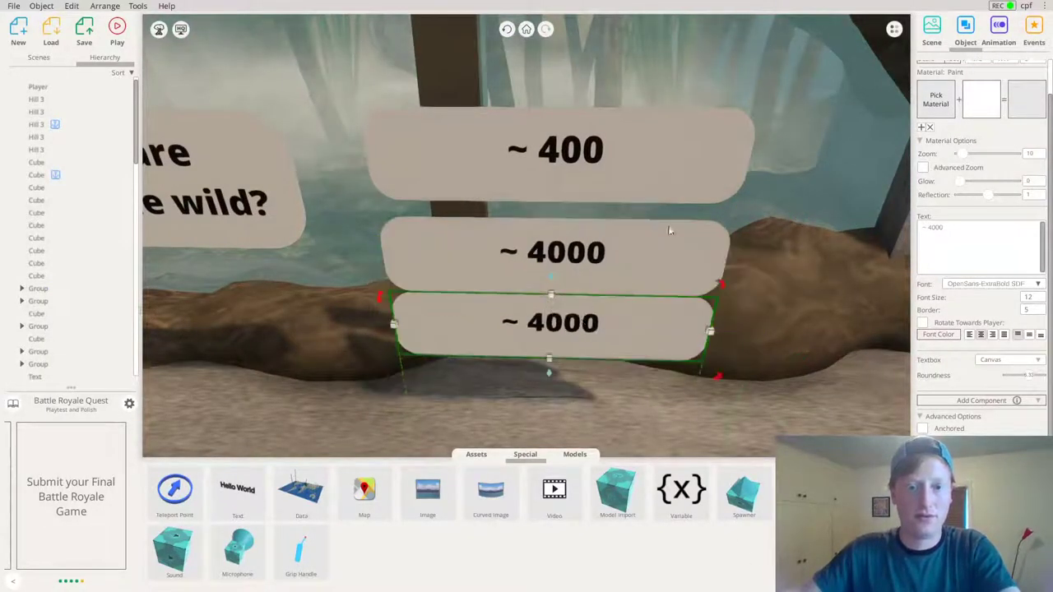
right_drag(551, 292, 477, 222)
drag(549, 264, 549, 283)
Set the middle answer's text to "~ 4,000" and the lowest answer's text to "~ 40,000"
click(564, 155)
click(932, 231)
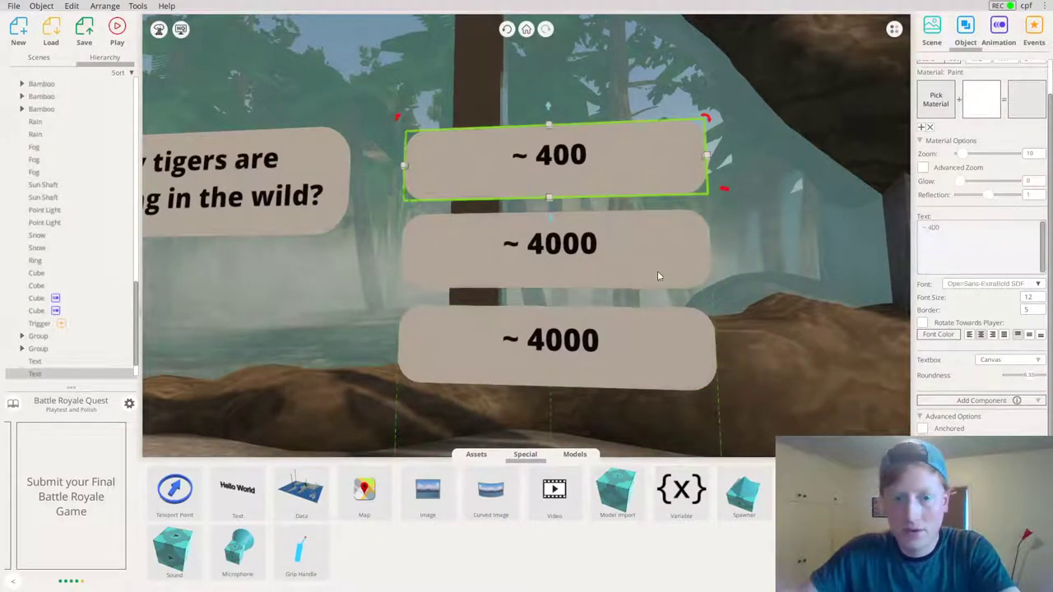
click(658, 271)
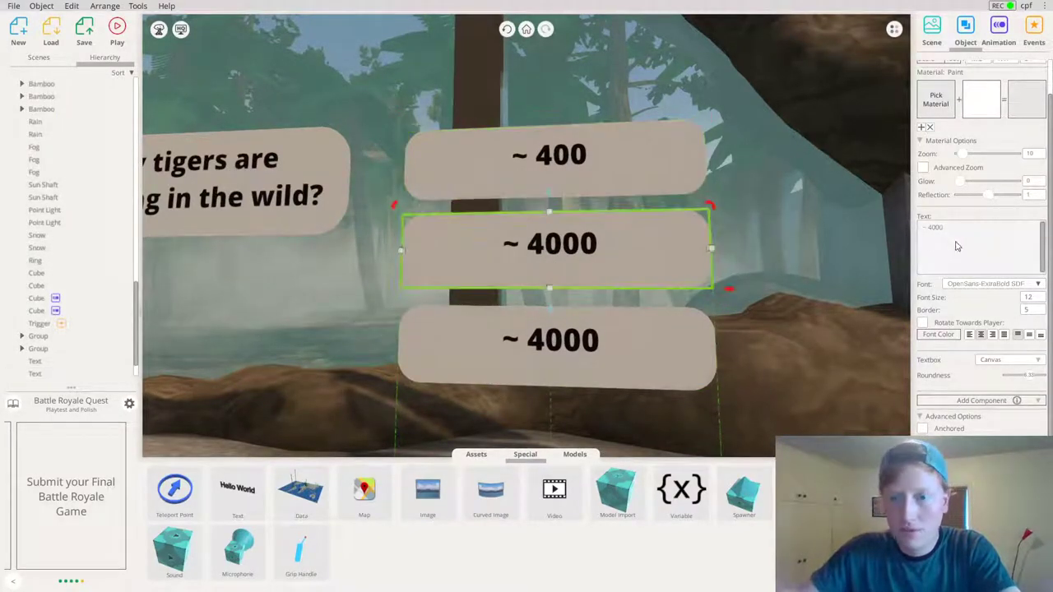
click(633, 320)
click(933, 235)
click(936, 233)
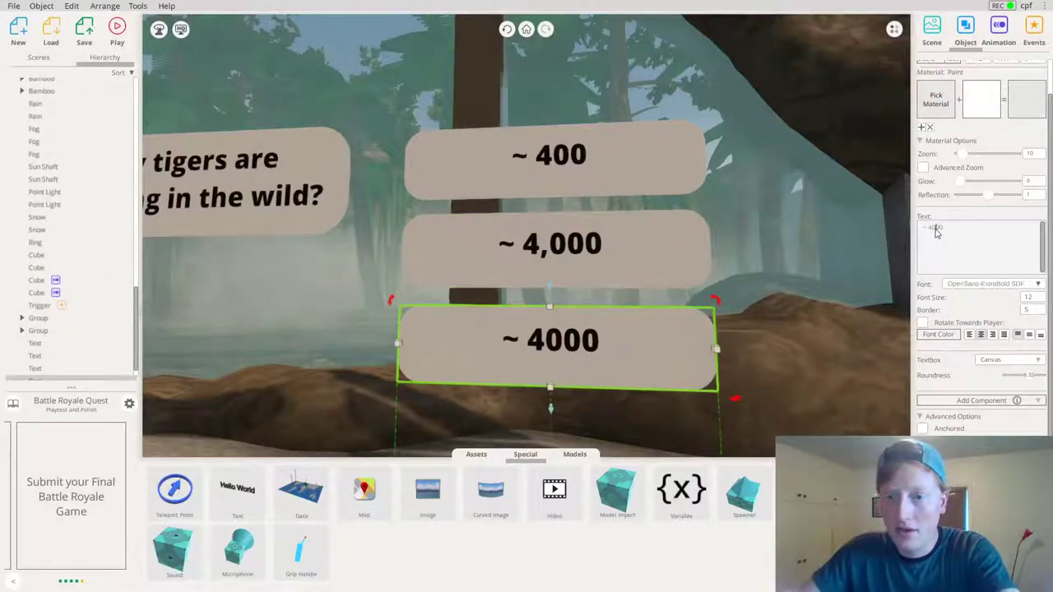
text(,)
click(962, 231)
text(0)
Move the question textbox closer to the three answer boxes
right_drag(650, 354, 571, 273)
click(468, 194)
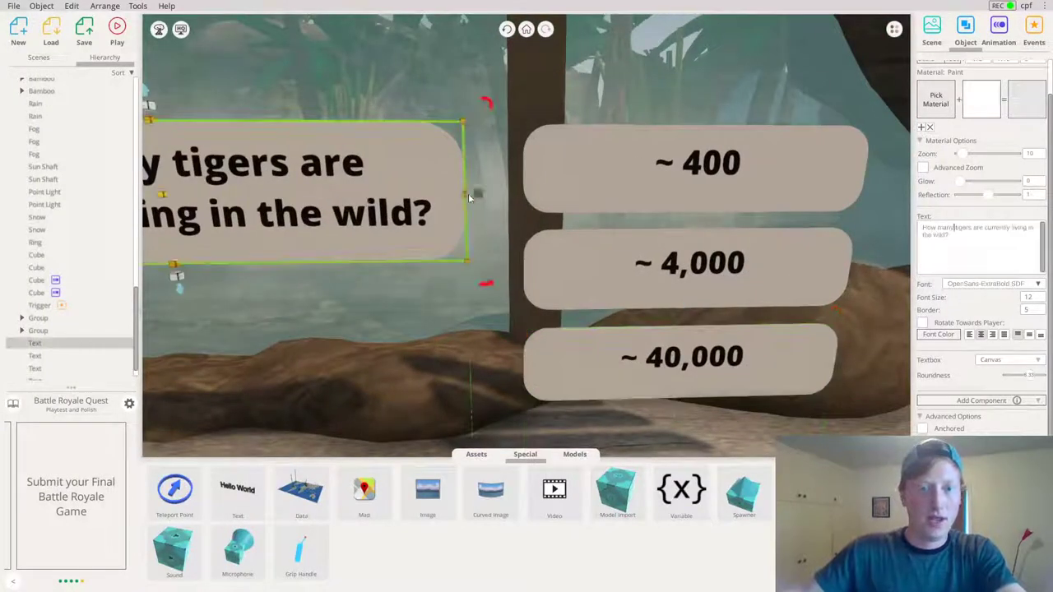
drag(532, 273, 528, 275)
right_drag(527, 275, 403, 284)
drag(421, 281, 408, 283)
right_drag(574, 319, 372, 316)
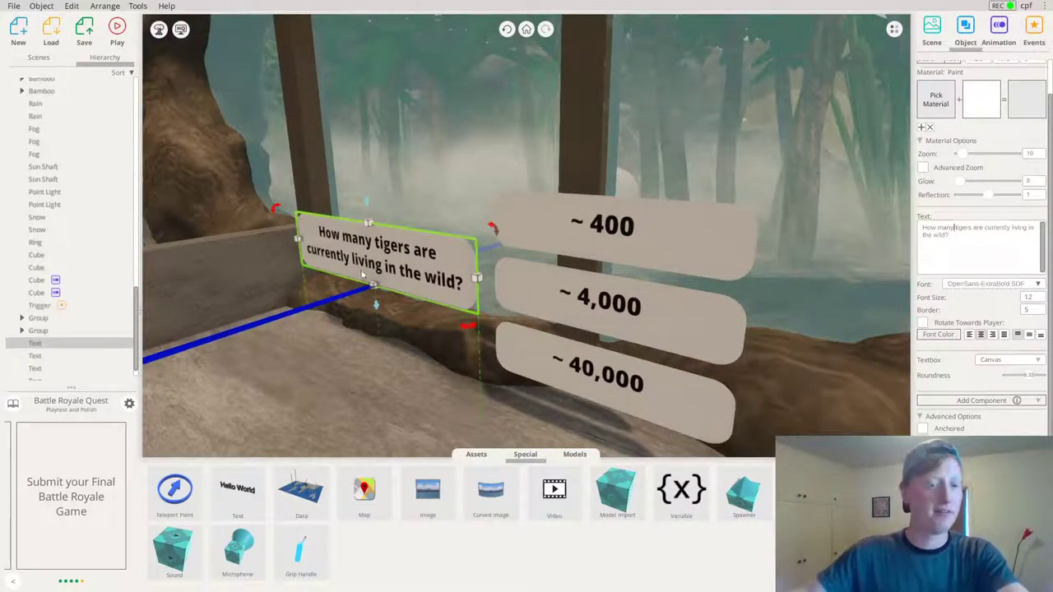
Try moving the question textbox along the Z and X axes and undo both moves
mouse_move(385, 277)
mouse_down()
mouse_move(668, 124)
mouse_move(306, 322)
mouse_move(651, 186)
mouse_move(202, 349)
mouse_move(472, 285)
mouse_move(396, 293)
mouse_up()
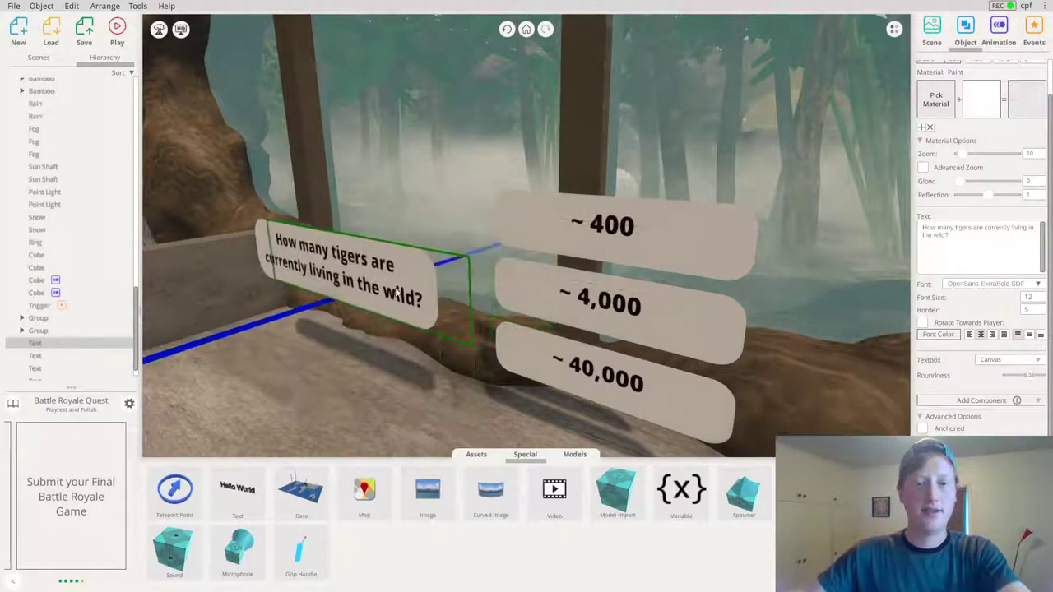
key(x)
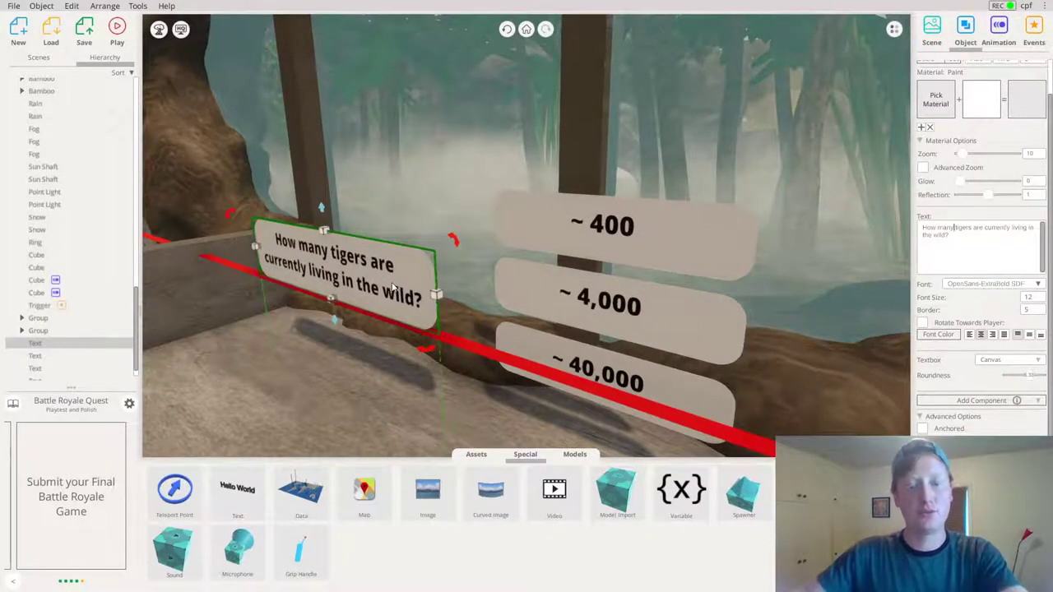
drag(393, 291, 479, 309)
click(507, 35)
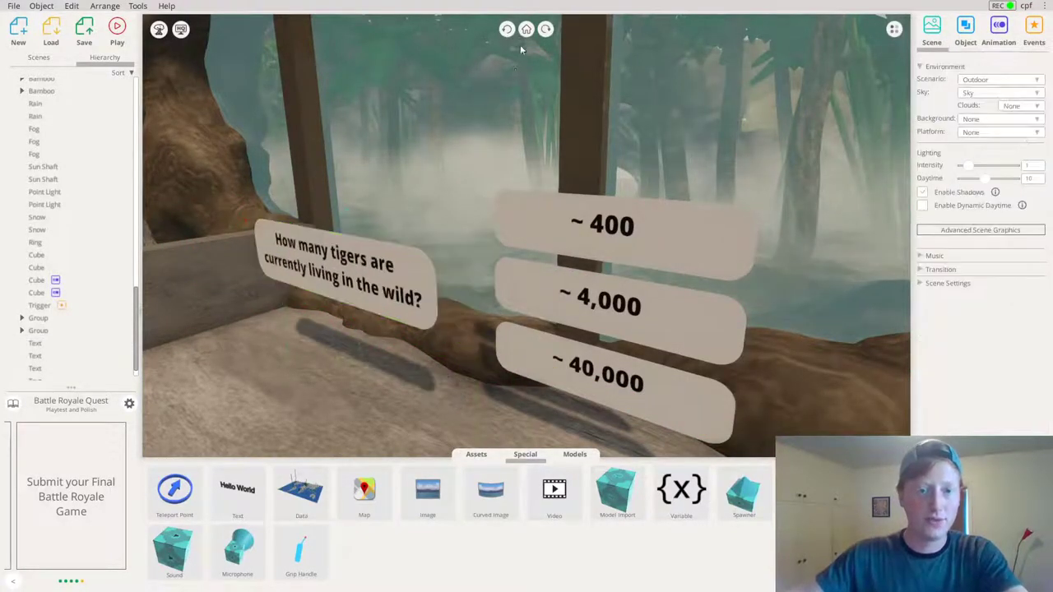
click(503, 33)
Add a new Interaction Start event to the "~ 400" answer box and examine its available actions
right_drag(423, 282, 614, 293)
click(458, 293)
click(670, 208)
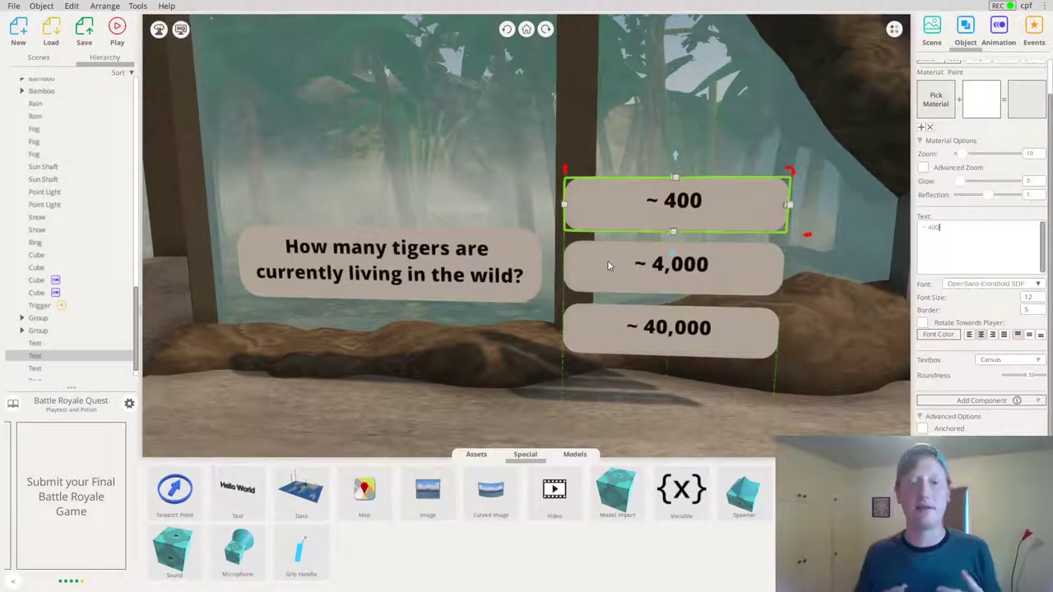
mouse_move(610, 301)
right_down()
mouse_move(638, 295)
mouse_move(612, 301)
right_up()
scroll(612, 302, up, 3)
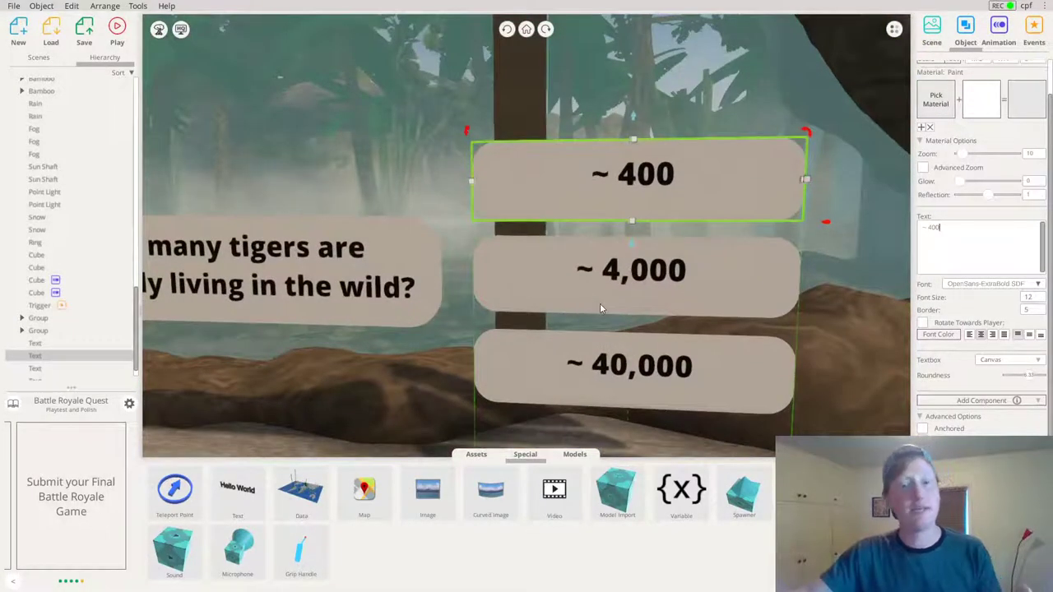
right_drag(592, 302, 608, 280)
click(1034, 37)
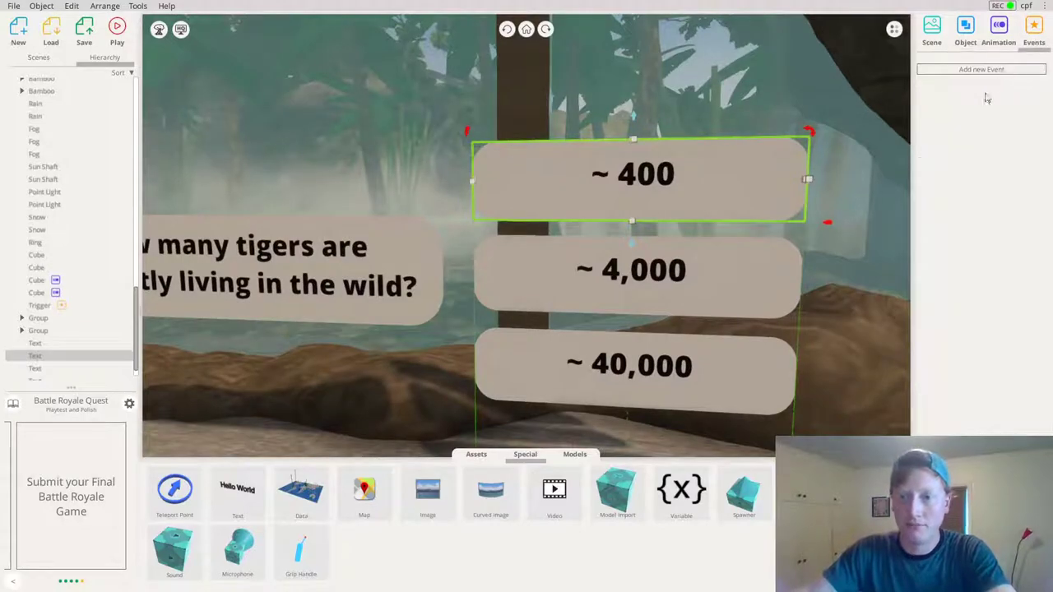
click(965, 71)
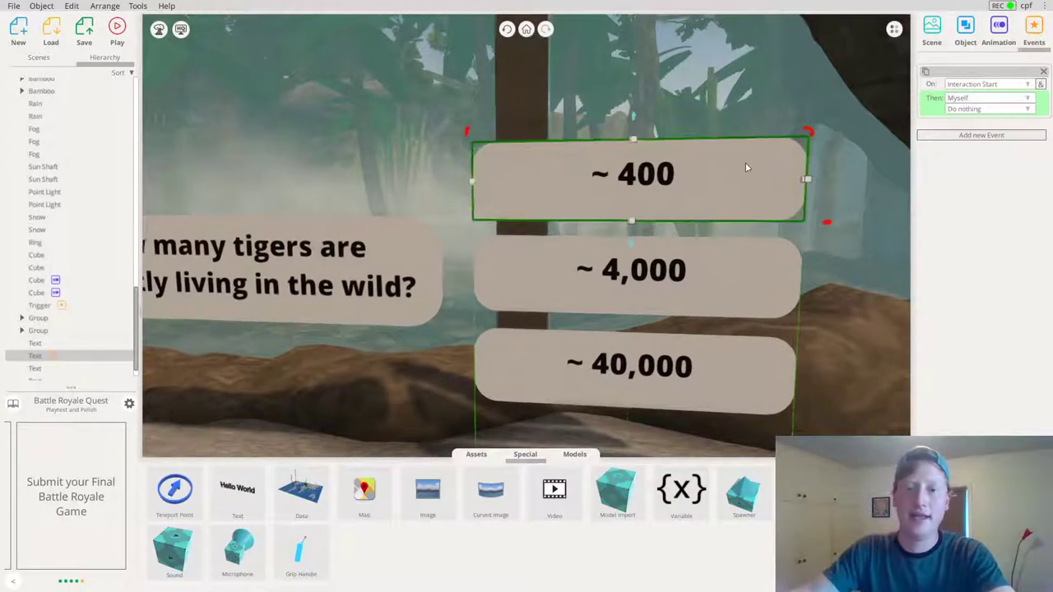
click(969, 115)
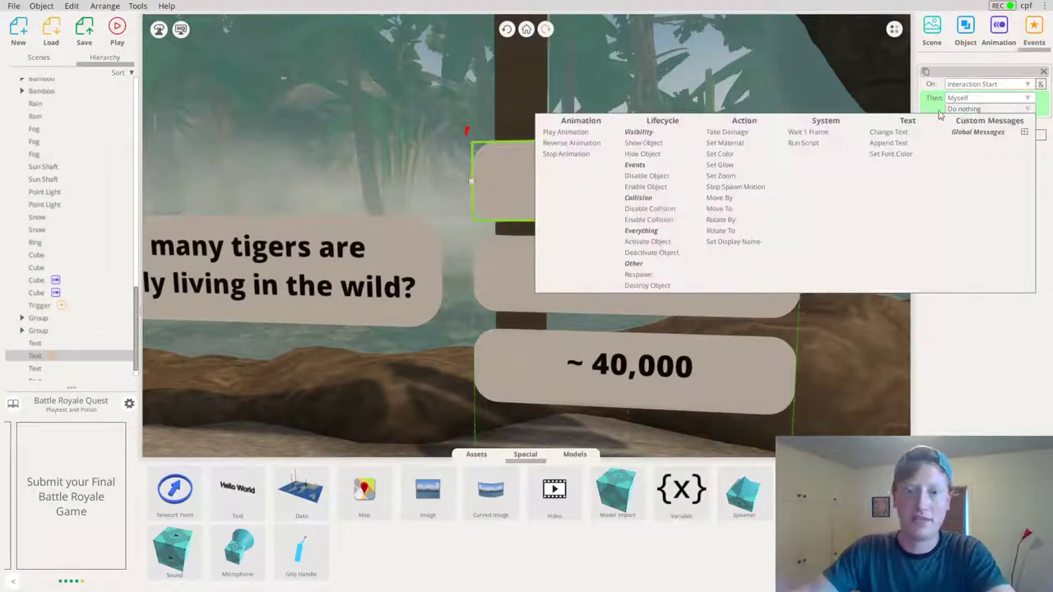
click(534, 184)
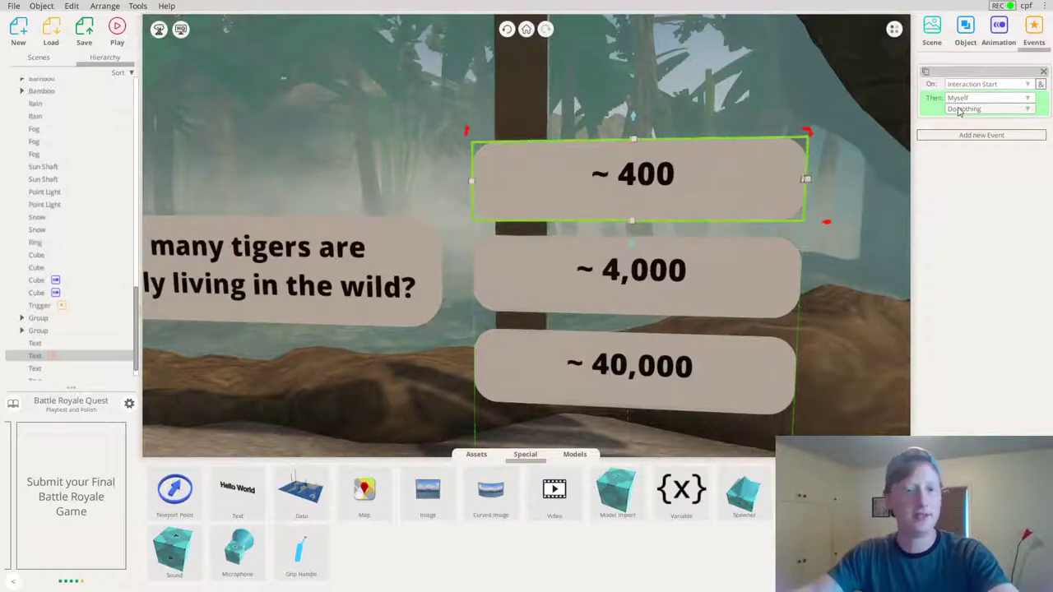
Make the "~ 400" answer's Interaction Start event apply a Set Color action to Myself with a red colour
click(959, 110)
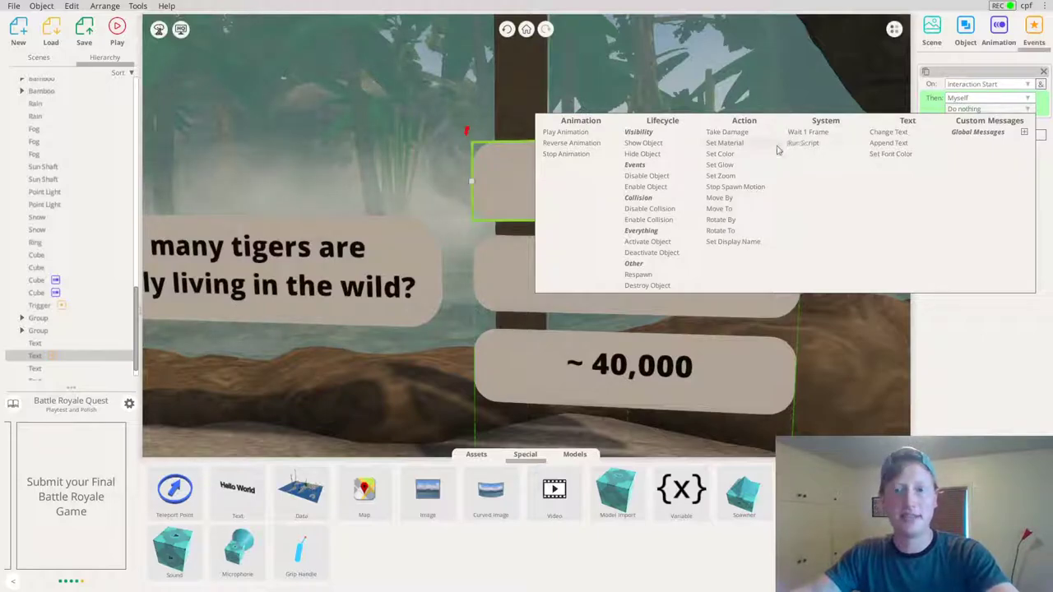
click(735, 155)
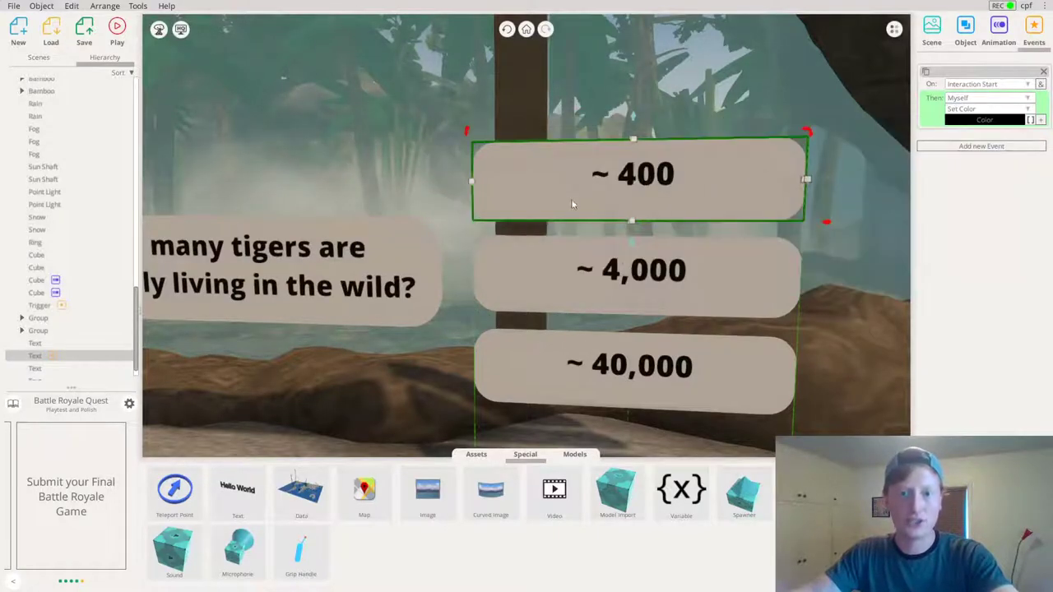
click(984, 121)
click(846, 110)
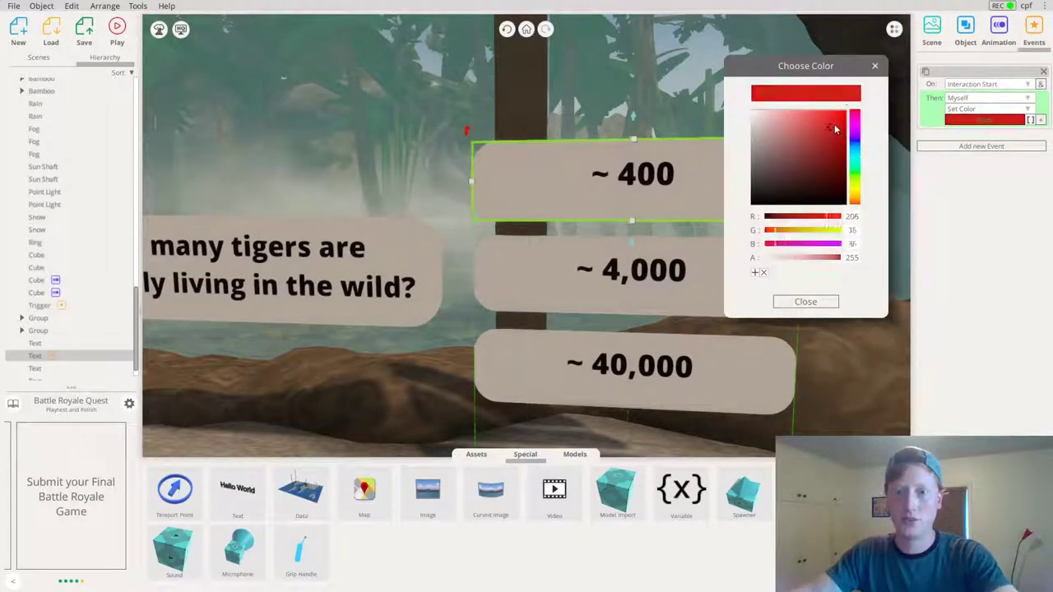
click(811, 303)
drag(802, 304, 679, 238)
drag(595, 217, 625, 215)
Adjust the "~ 400" event's colour to red R 212, G 0, B 0 and remove the extra empty action
click(1042, 121)
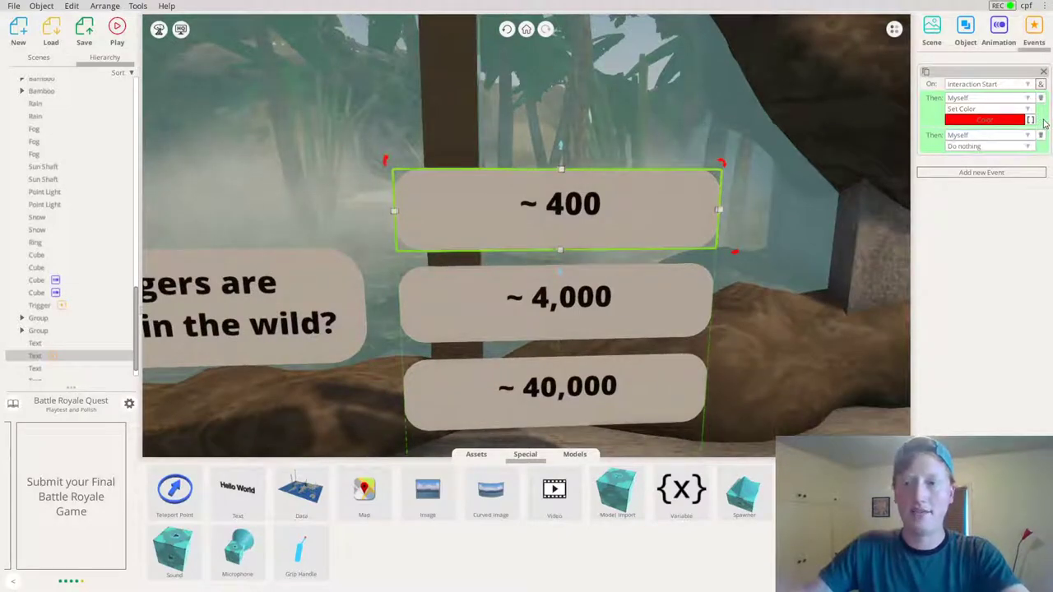
click(986, 121)
drag(845, 134, 862, 129)
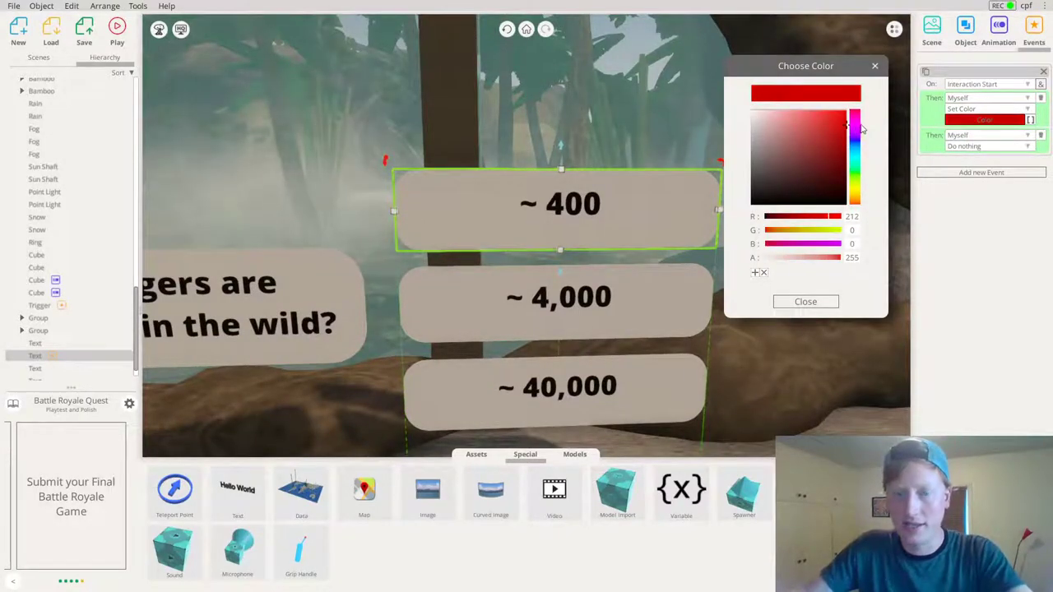
click(875, 67)
click(1040, 135)
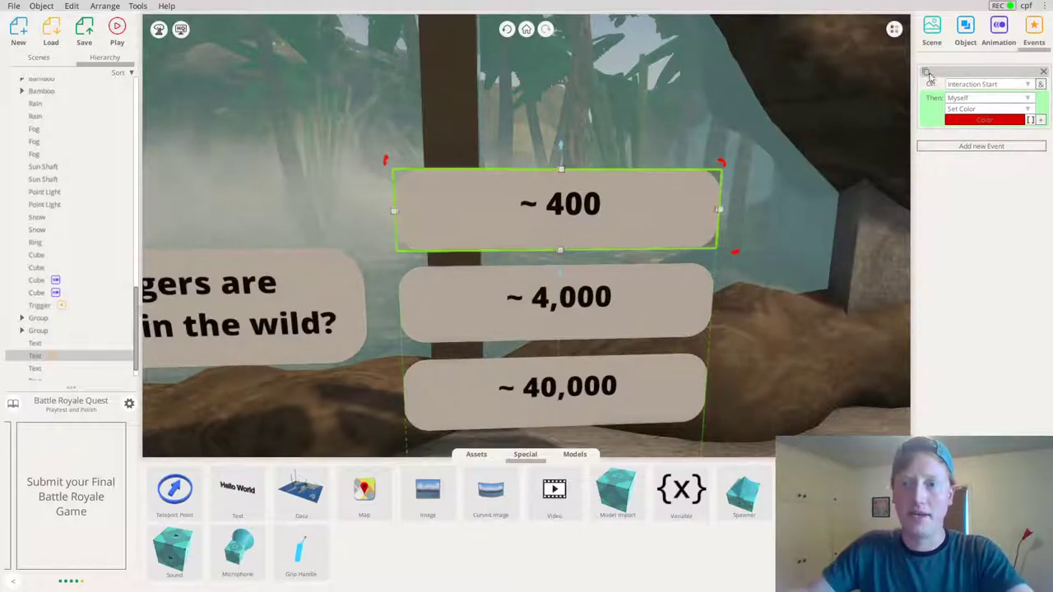
Copy the "~ 400" answer's event onto the "~ 40,000" answer box
click(627, 418)
middle_drag(757, 346, 822, 164)
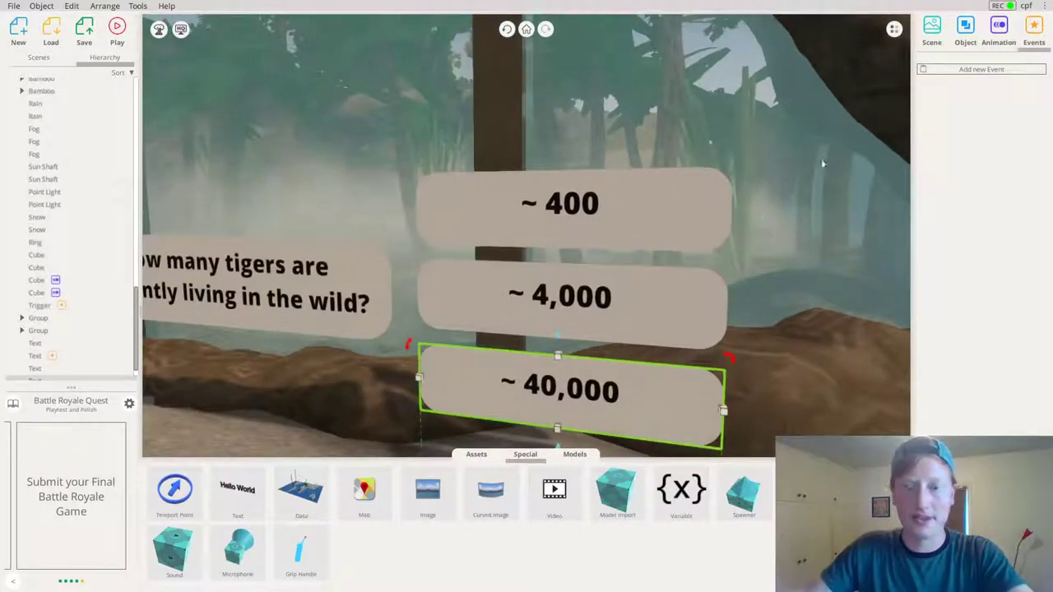
click(924, 71)
middle_drag(670, 326, 758, 317)
Add a new Interaction Start event to the "~ 4,000" answer box
click(646, 246)
middle_drag(646, 247, 650, 276)
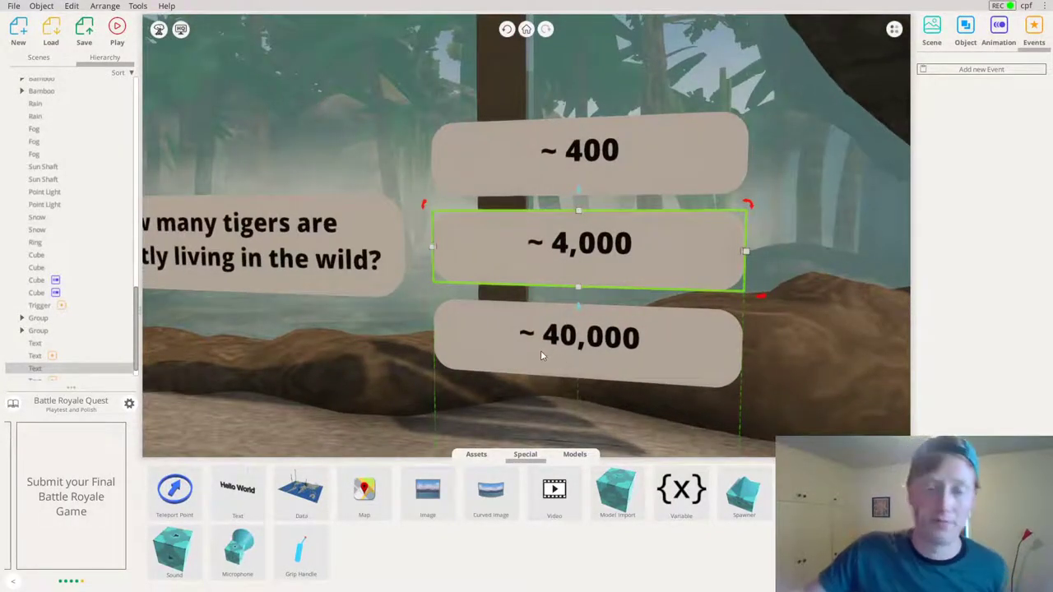
drag(573, 297, 607, 246)
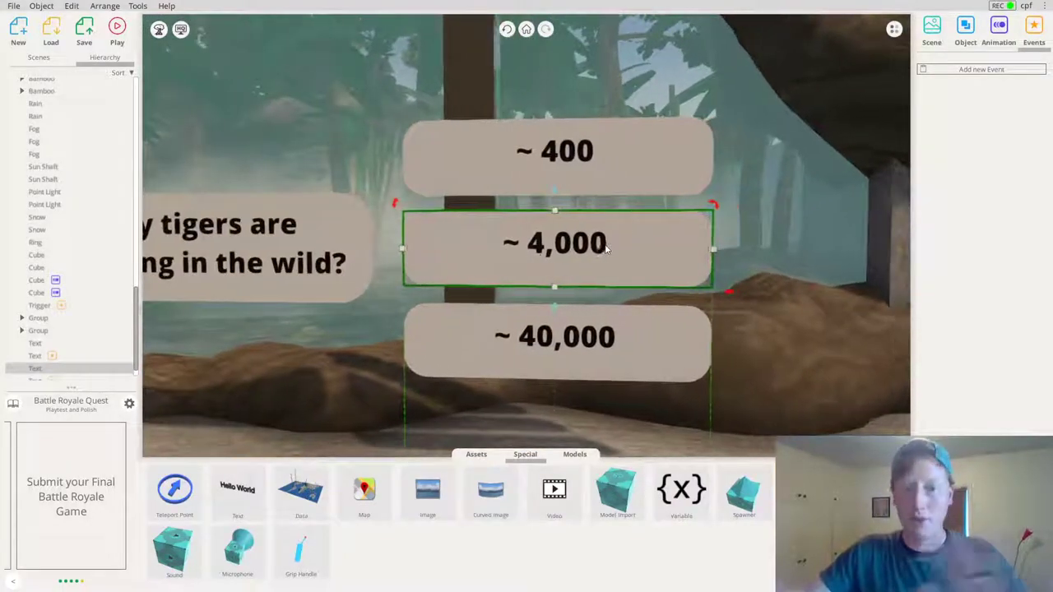
click(967, 46)
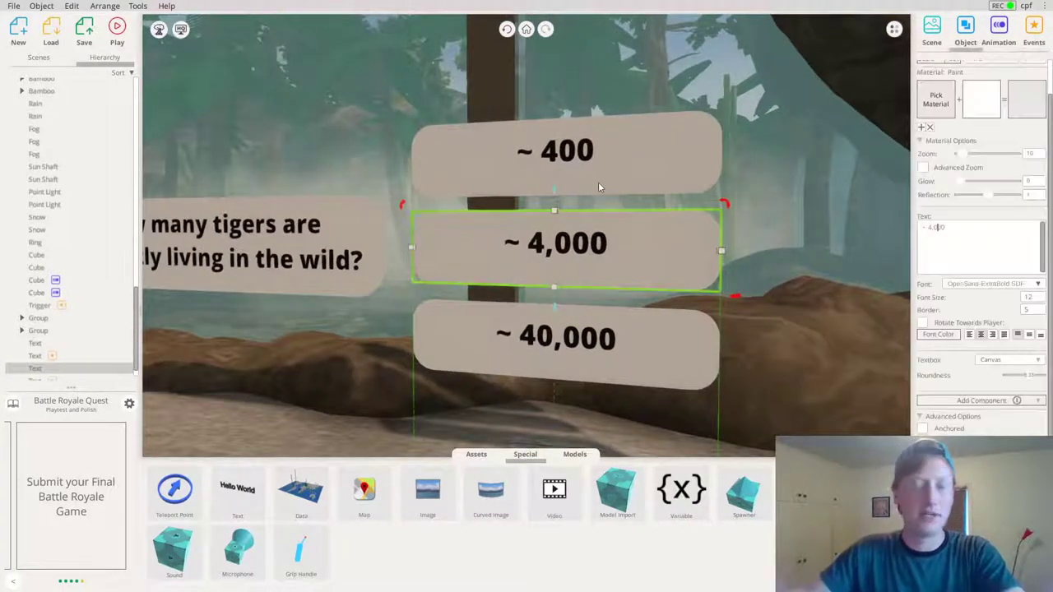
click(1034, 34)
click(973, 70)
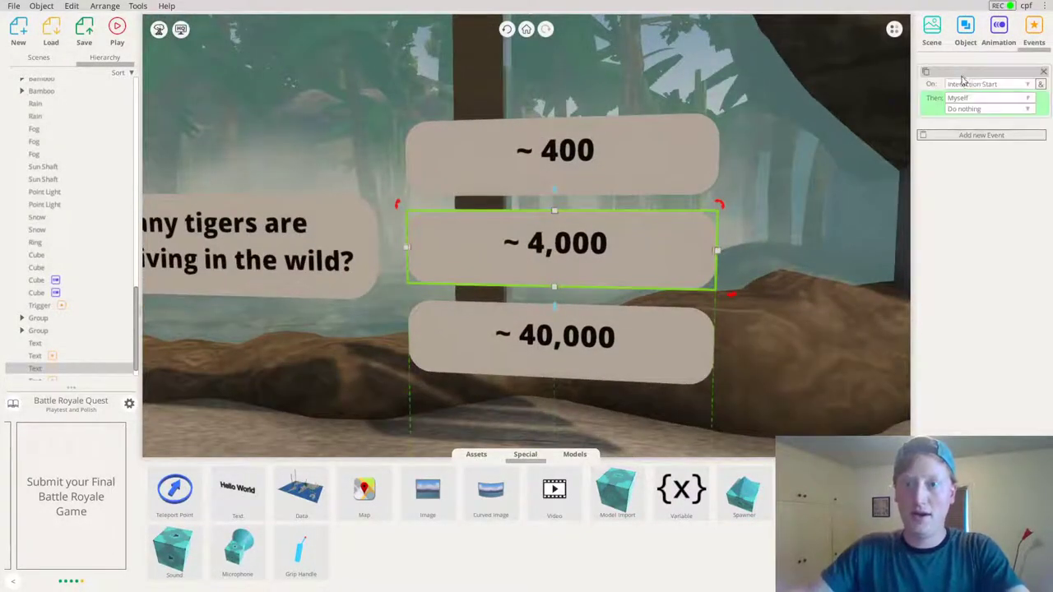
right_drag(755, 172, 400, 206)
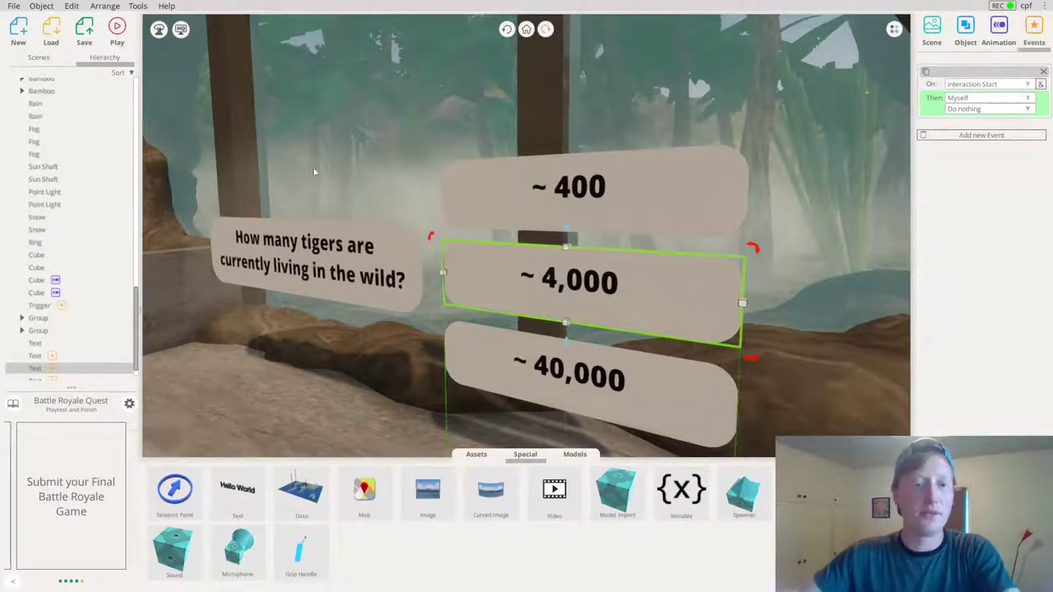
right_drag(297, 163, 489, 200)
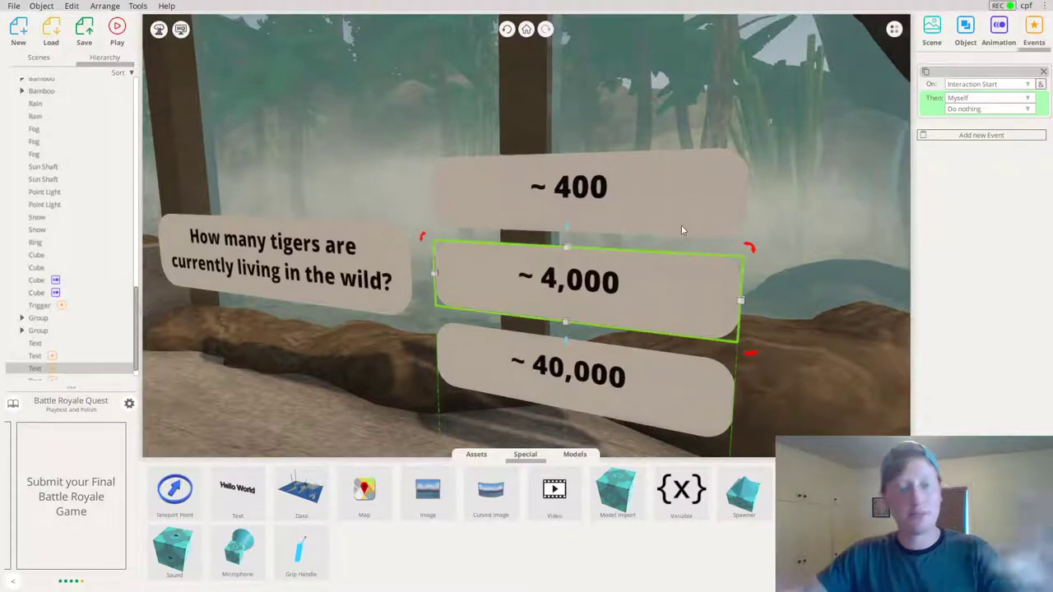
right_drag(680, 224, 611, 173)
scroll(622, 241, up, 3)
drag(664, 360, 612, 245)
scroll(621, 249, down, 3)
drag(444, 267, 665, 274)
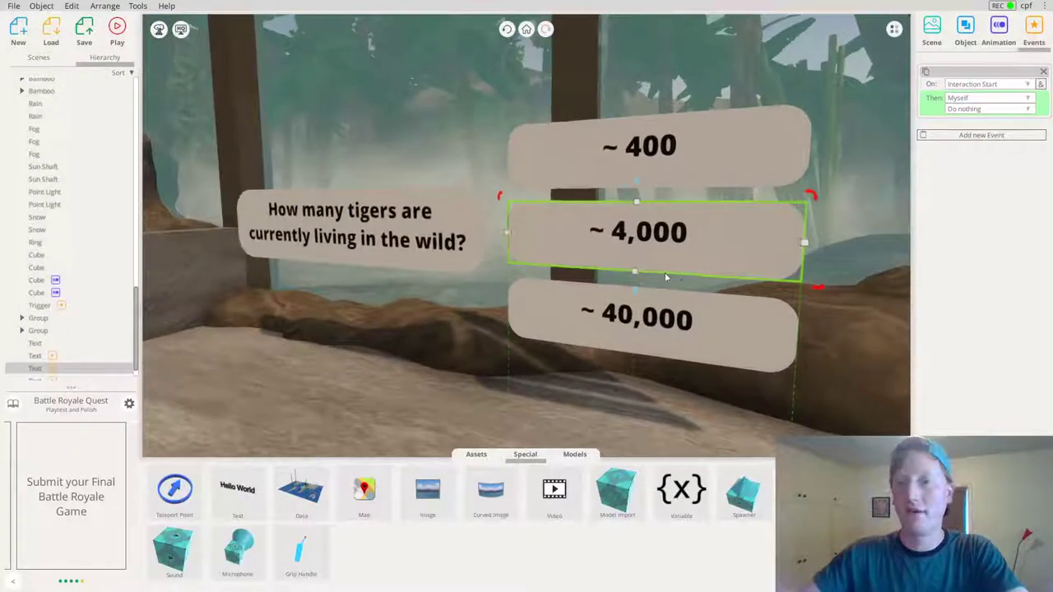
Make the "~ 4,000" answer's event target Myself with a Set Color action
click(969, 98)
click(961, 121)
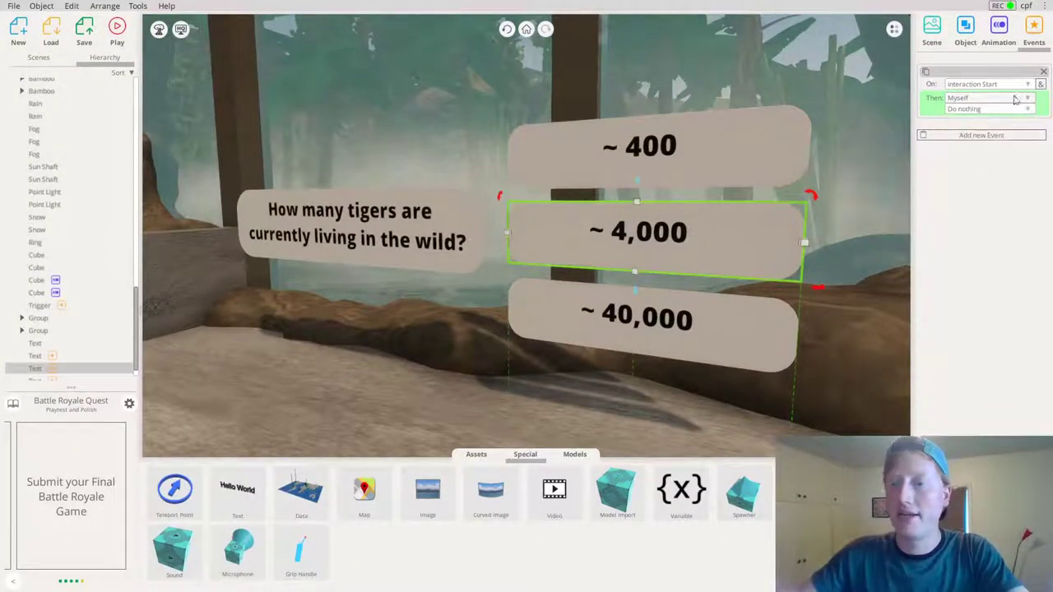
click(980, 100)
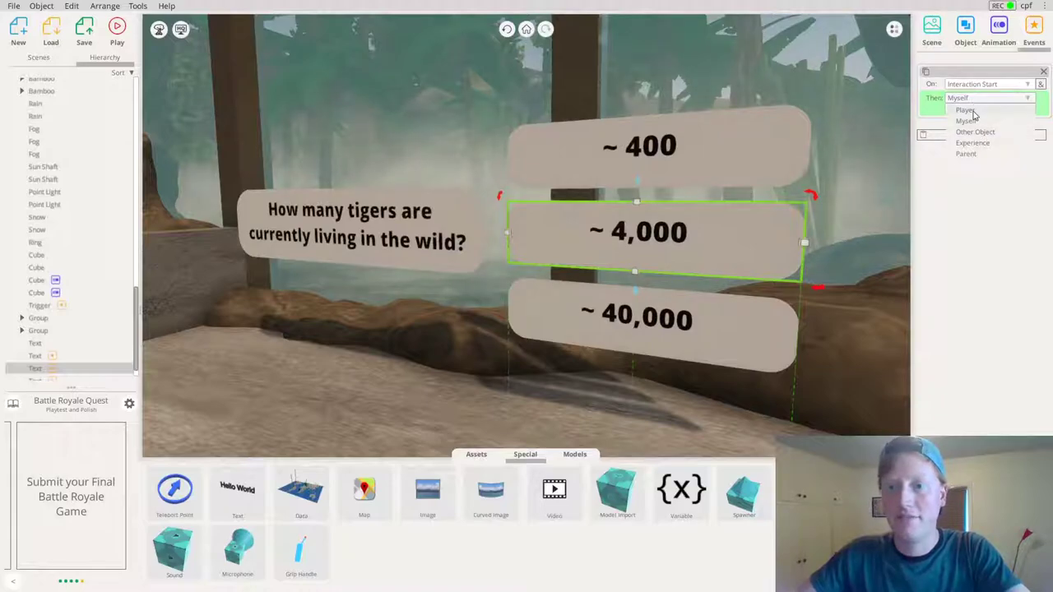
click(971, 110)
click(971, 100)
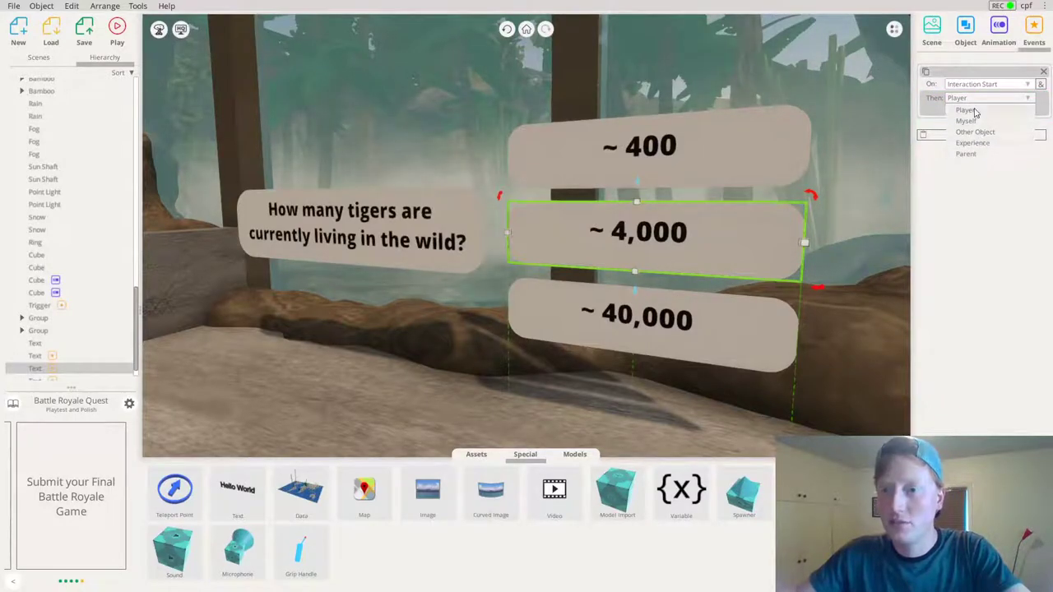
click(966, 121)
click(967, 110)
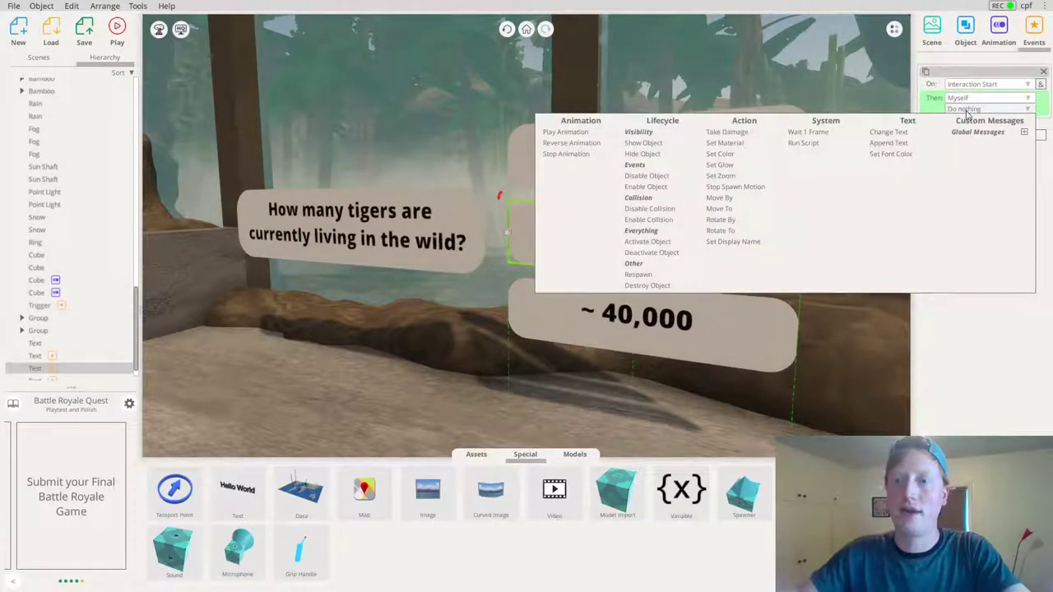
click(718, 154)
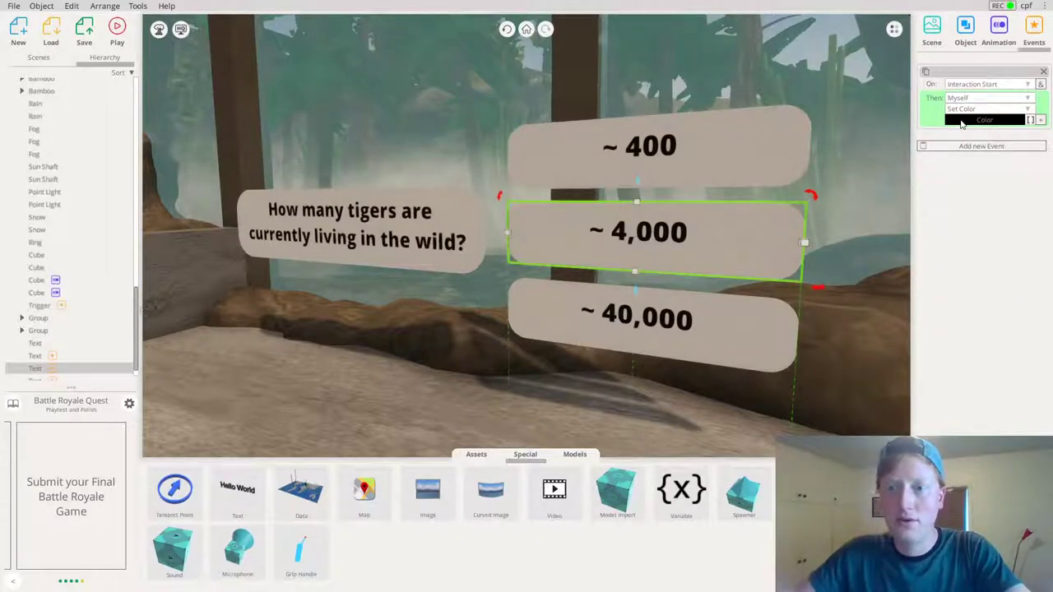
Duplicate the "~ 40,000" answer box
drag(691, 239, 760, 243)
click(411, 229)
drag(411, 229, 676, 223)
click(676, 218)
click(669, 327)
right_drag(741, 319, 840, 337)
key(ctrl+c)
key(ctrl+v)
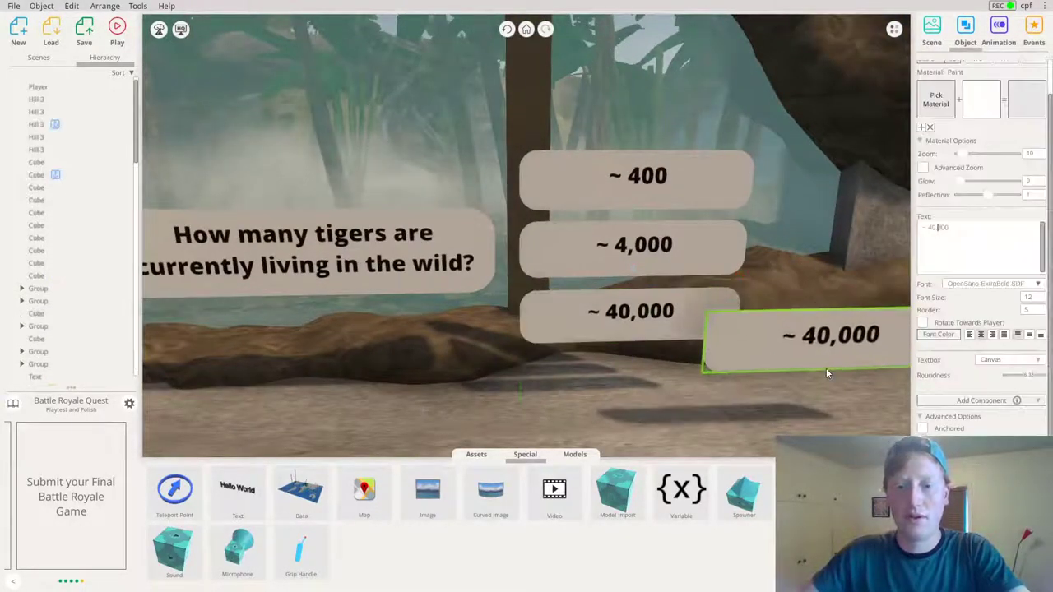
Compare the events of the "~ 4,000" box and the duplicated "~ 40,000" box, and delete the duplicate
click(698, 254)
click(1033, 36)
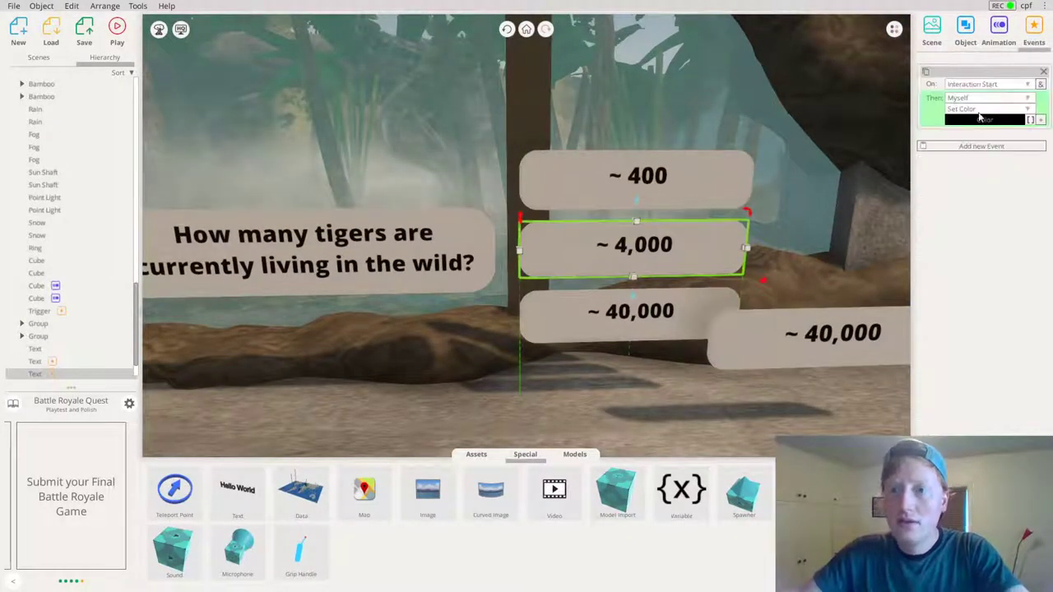
click(800, 336)
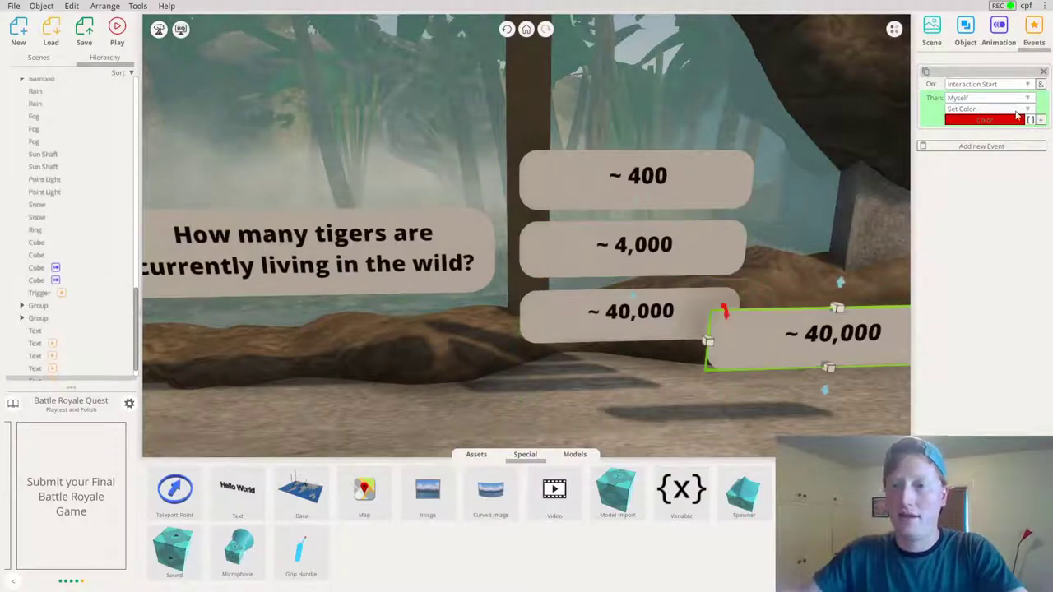
right_drag(713, 218, 607, 233)
key(Delete)
click(681, 254)
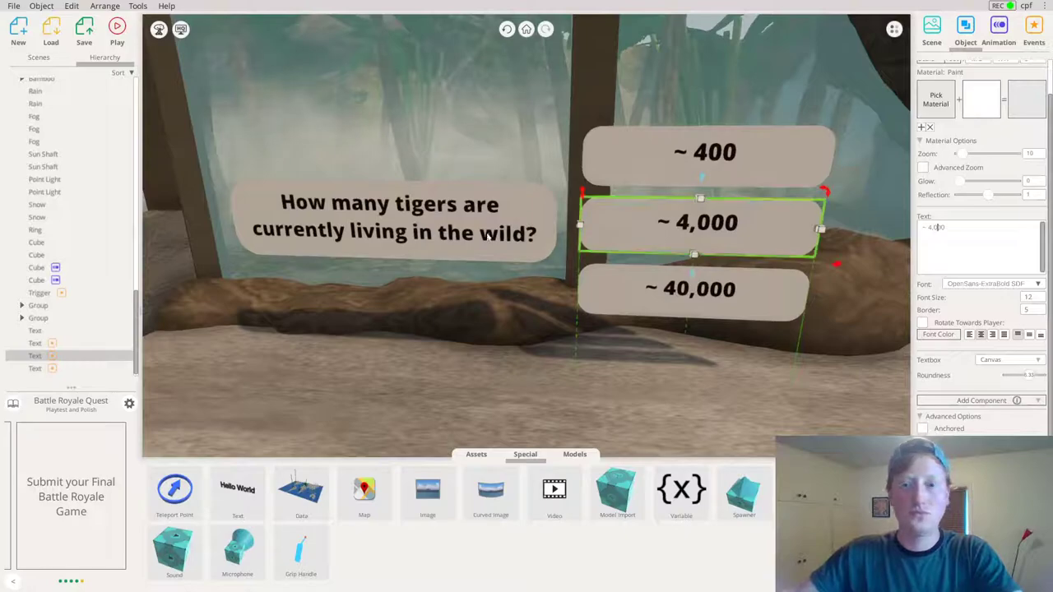
Group the question textbox with the three answer boxes
right_drag(616, 194, 588, 442)
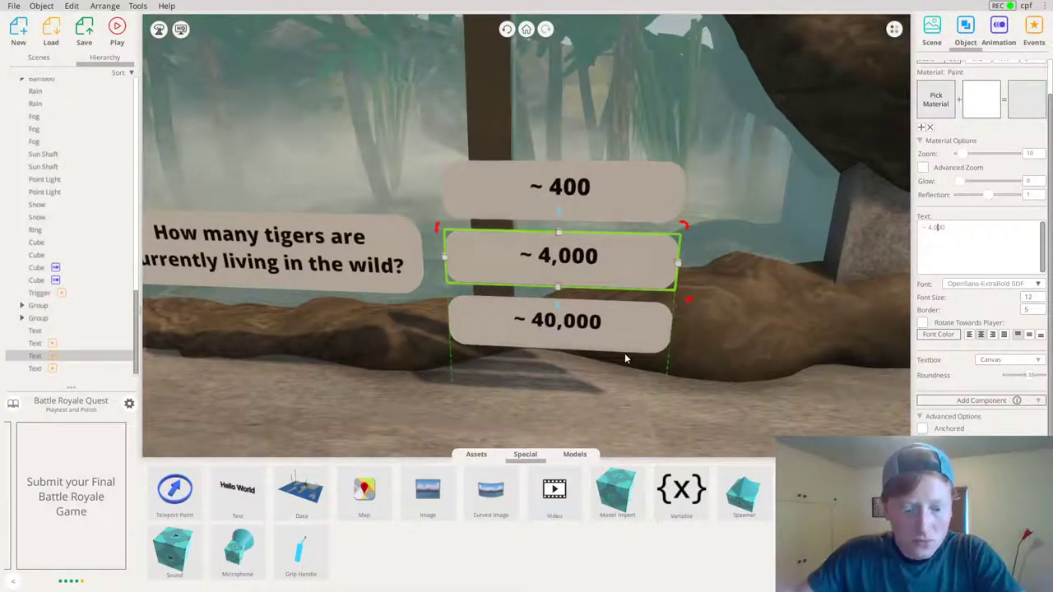
right_drag(479, 375, 458, 322)
click(380, 265)
shift+click(576, 217)
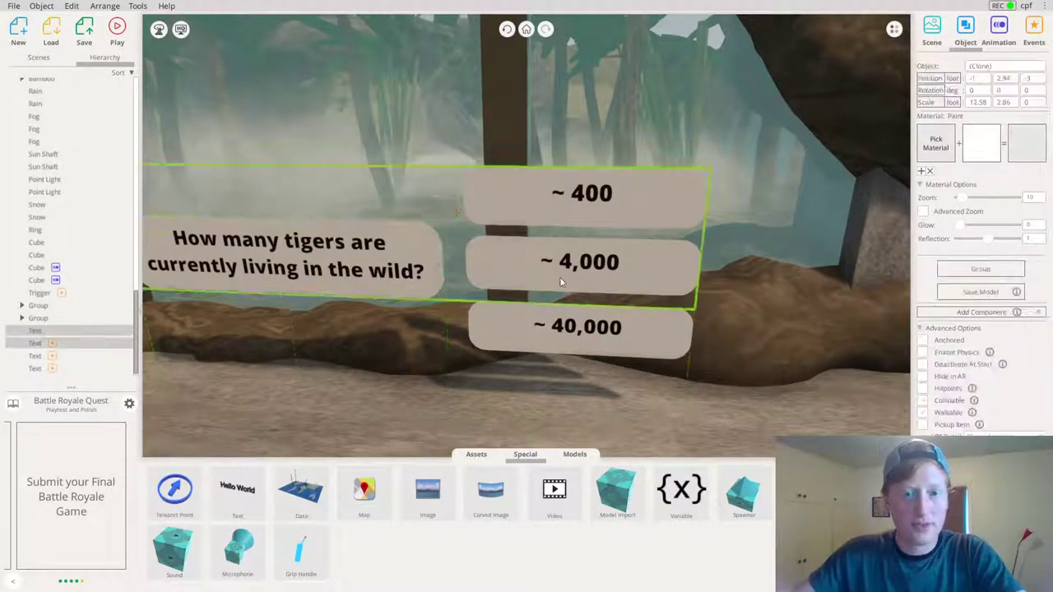
click(557, 335)
shift+click(556, 276)
shift+click(550, 214)
shift+click(433, 265)
right_drag(410, 304, 497, 313)
key(ctrl+g)
Inside the group, add a second action to the "~ 4,000" answer's event that applies Set Glow to Myself, and raise its glow
drag(528, 311, 433, 280)
right_drag(434, 329, 460, 338)
click(582, 295)
click(566, 272)
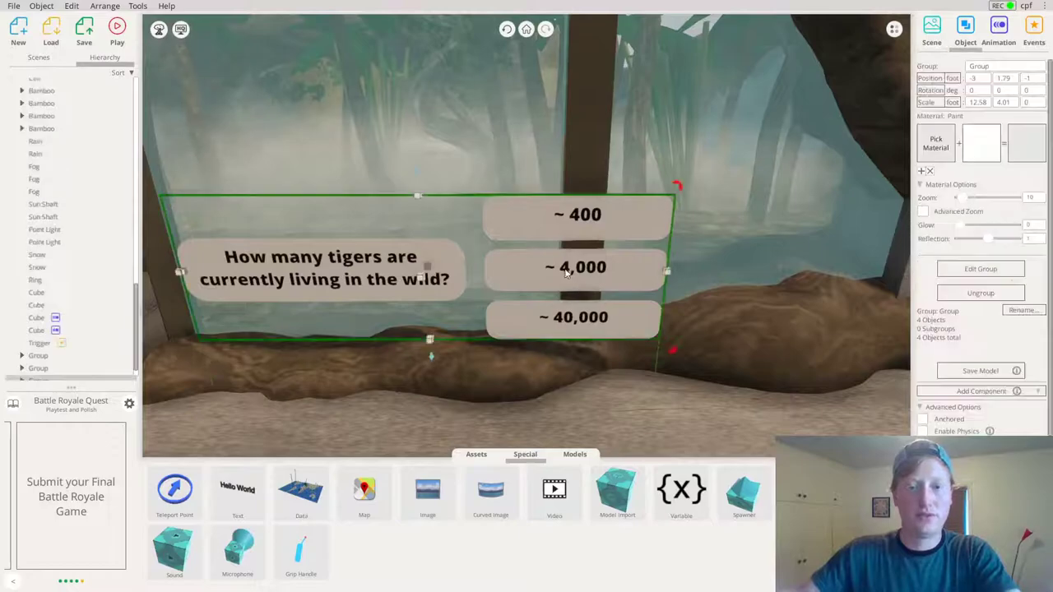
double_click(636, 281)
click(1034, 33)
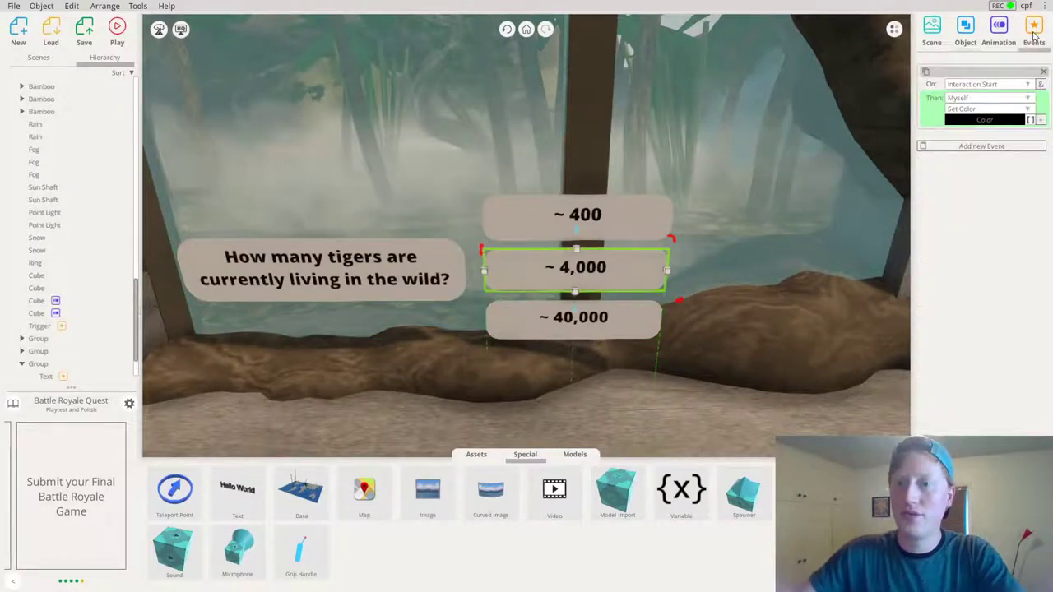
click(1042, 120)
click(988, 136)
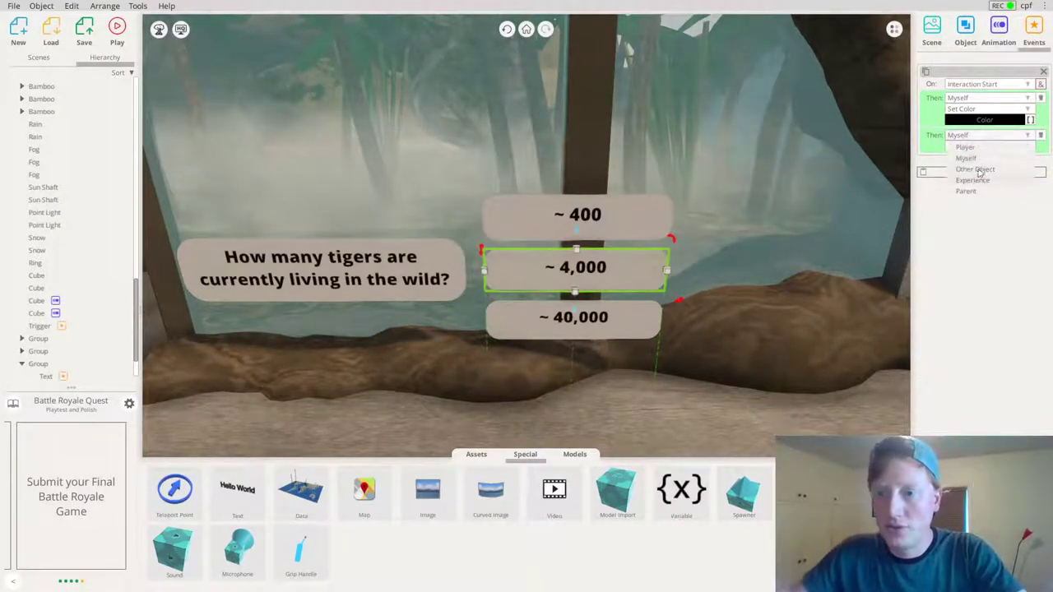
click(967, 158)
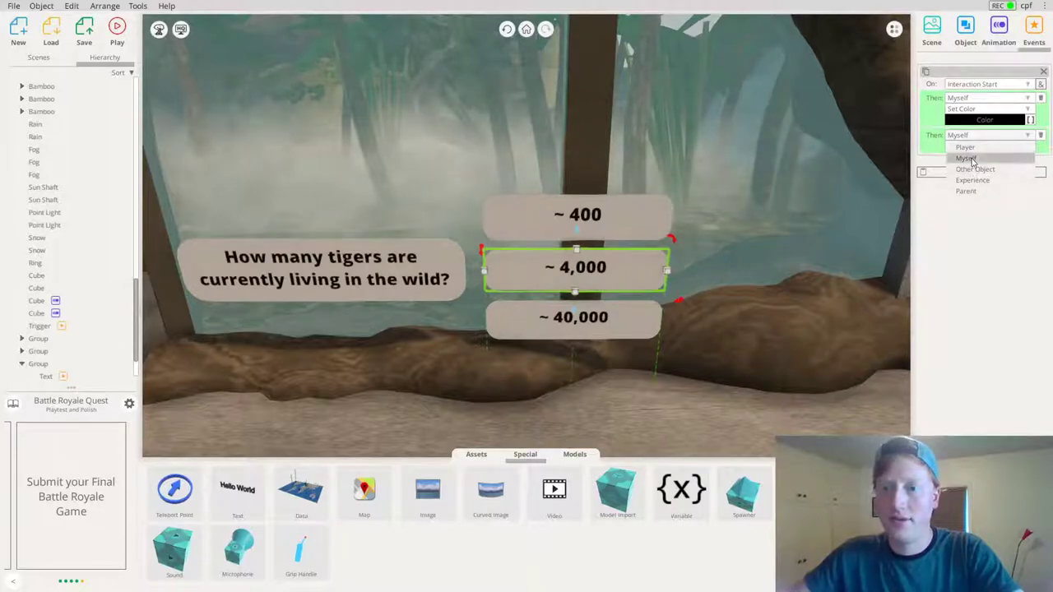
click(962, 146)
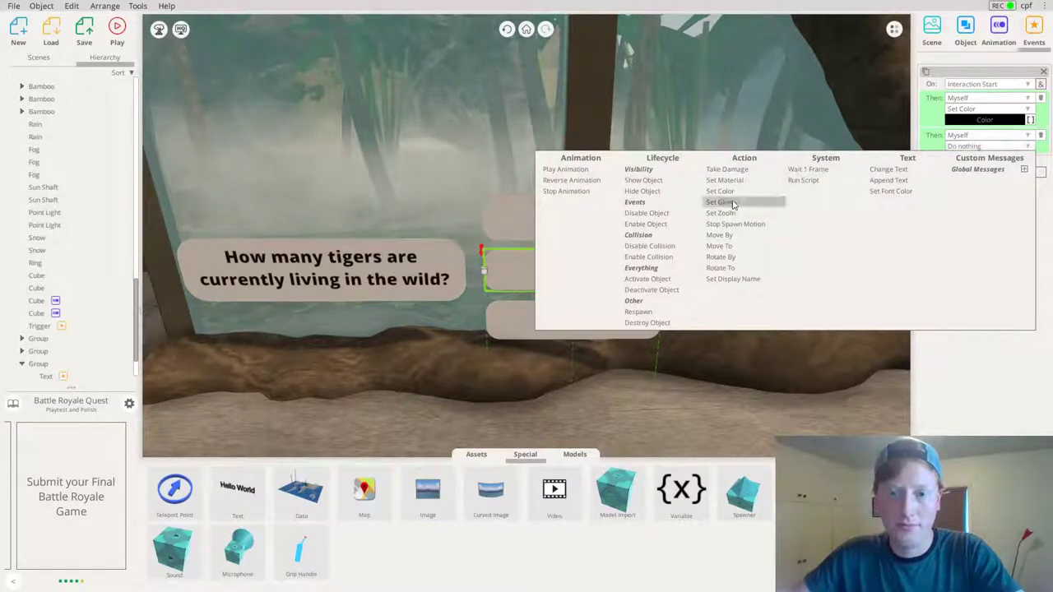
click(720, 203)
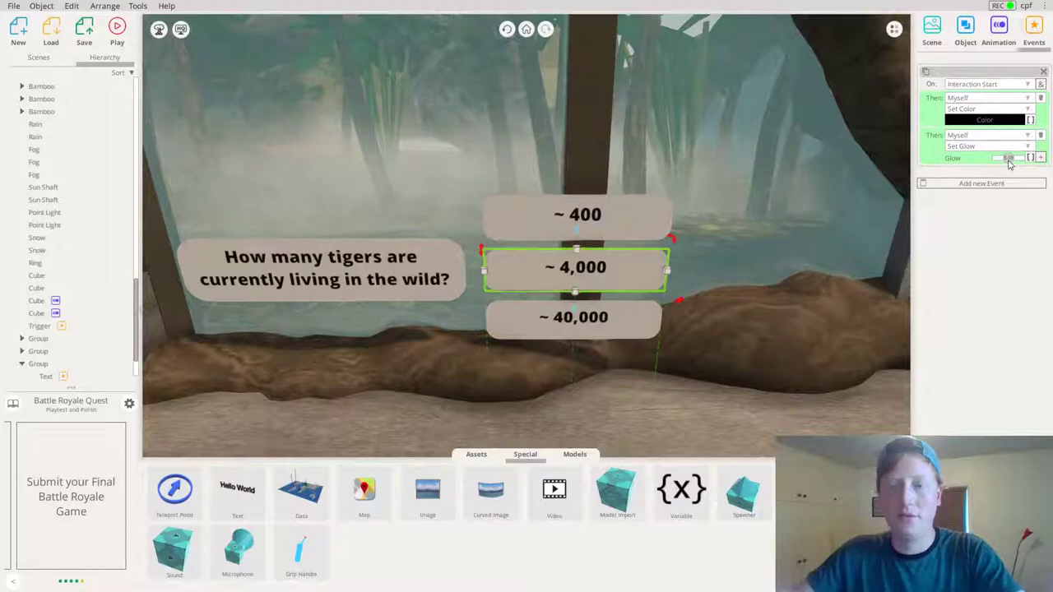
drag(776, 335, 717, 274)
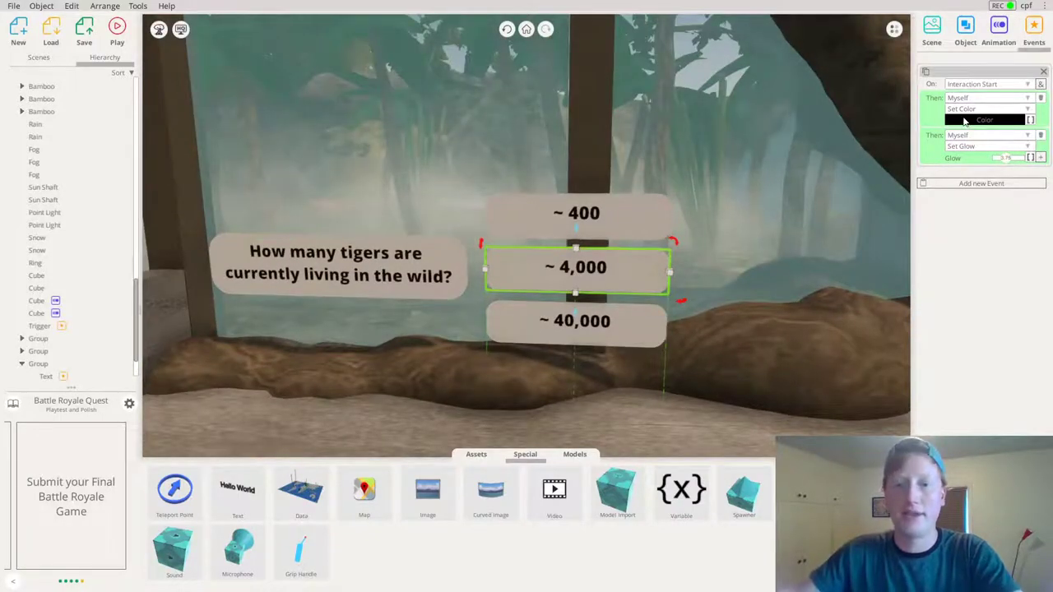
Move the whole quiz group along X and Z to position -4, 1.79, -2
drag(628, 259, 564, 269)
drag(855, 416, 624, 346)
click(534, 280)
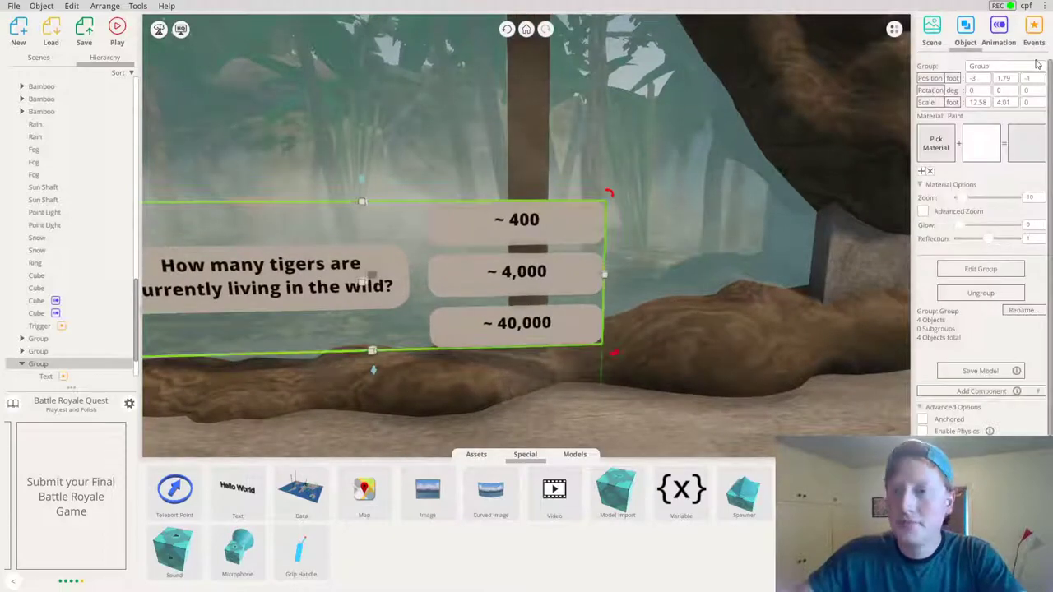
drag(516, 300, 537, 325)
drag(434, 325, 556, 333)
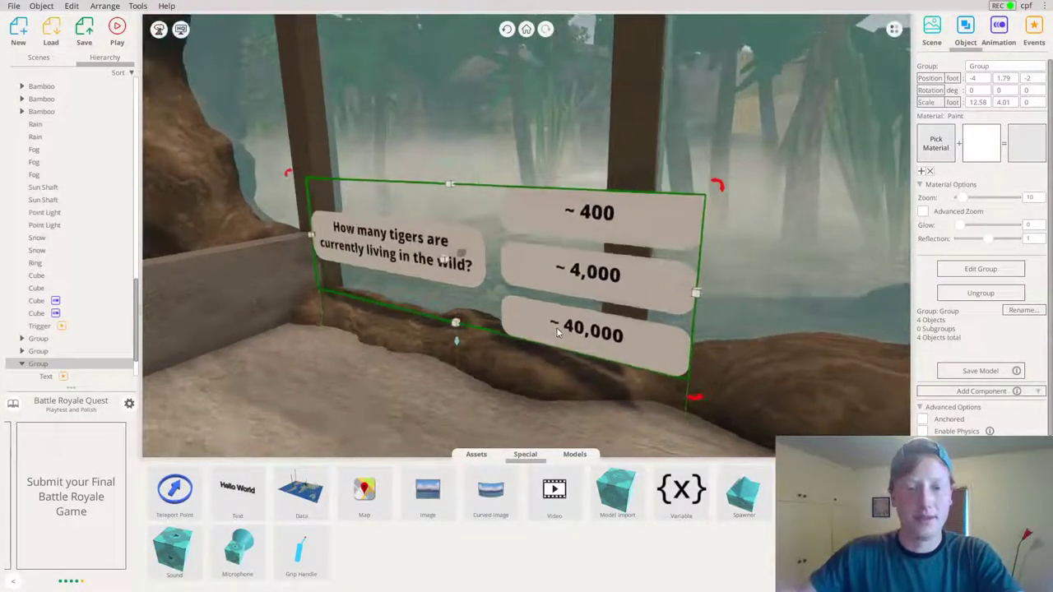
right_drag(559, 337, 566, 308)
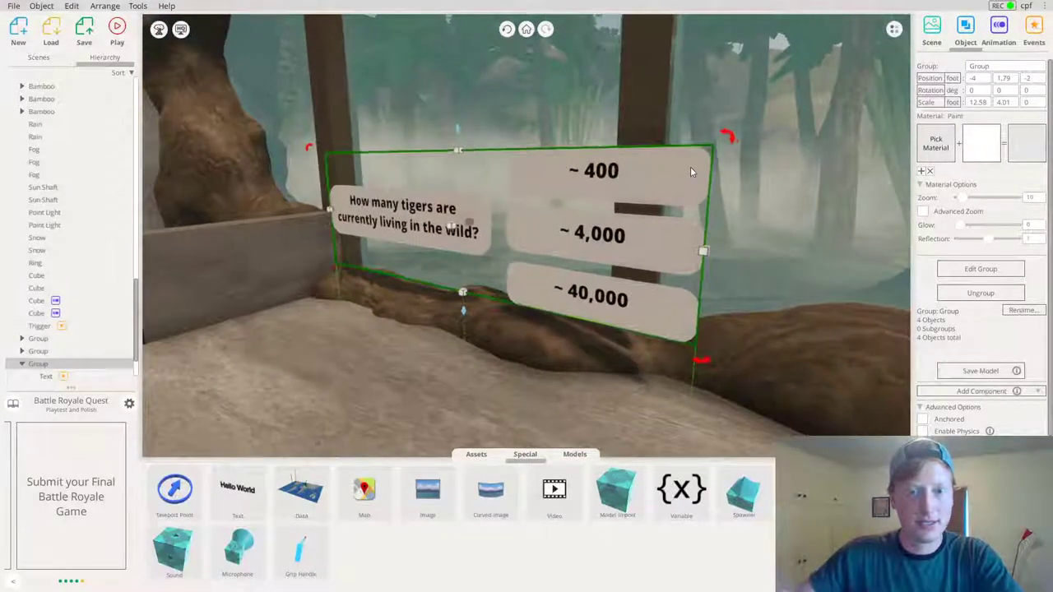
Place a new empty text object on the floor in front of the quiz group
right_drag(669, 183, 663, 224)
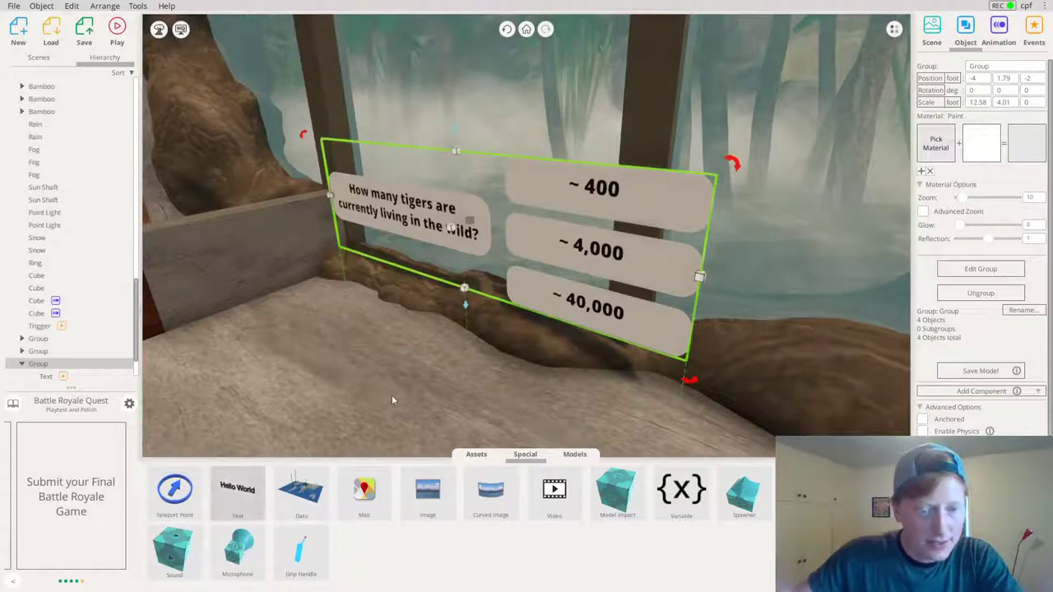
drag(393, 400, 375, 385)
right_drag(609, 267, 529, 299)
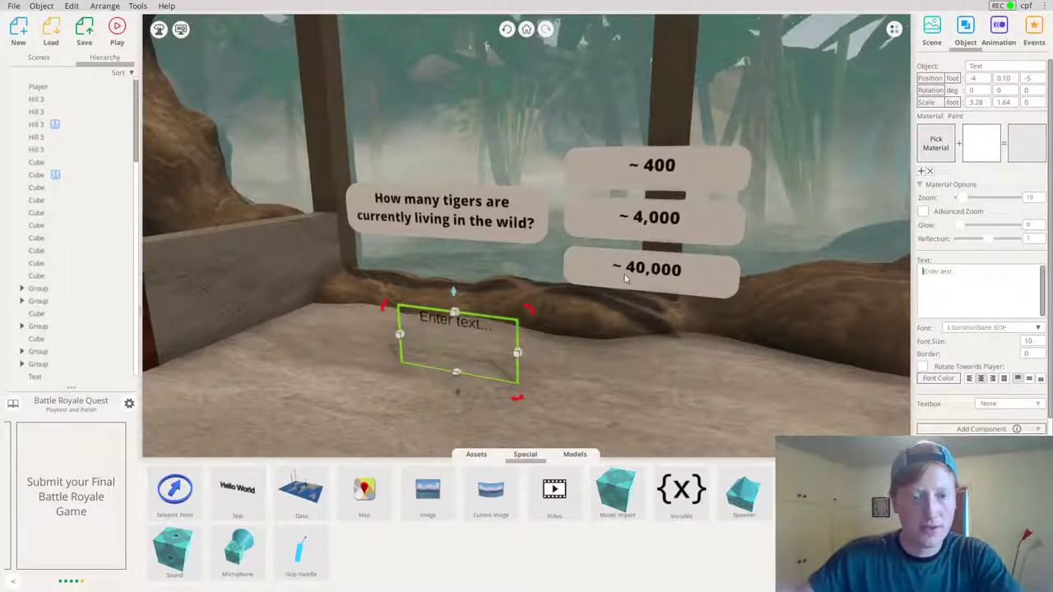
Copy the "~ 4,000" answer out of the group, paste it onto the floor, and check the copy's events
click(665, 220)
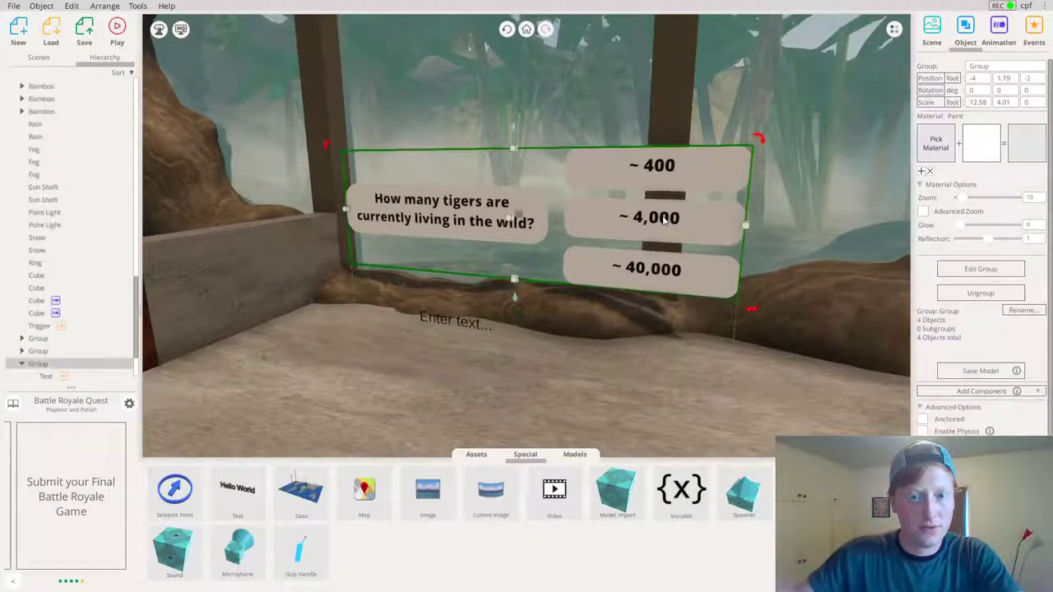
click(664, 221)
right_drag(650, 383, 525, 398)
click(525, 396)
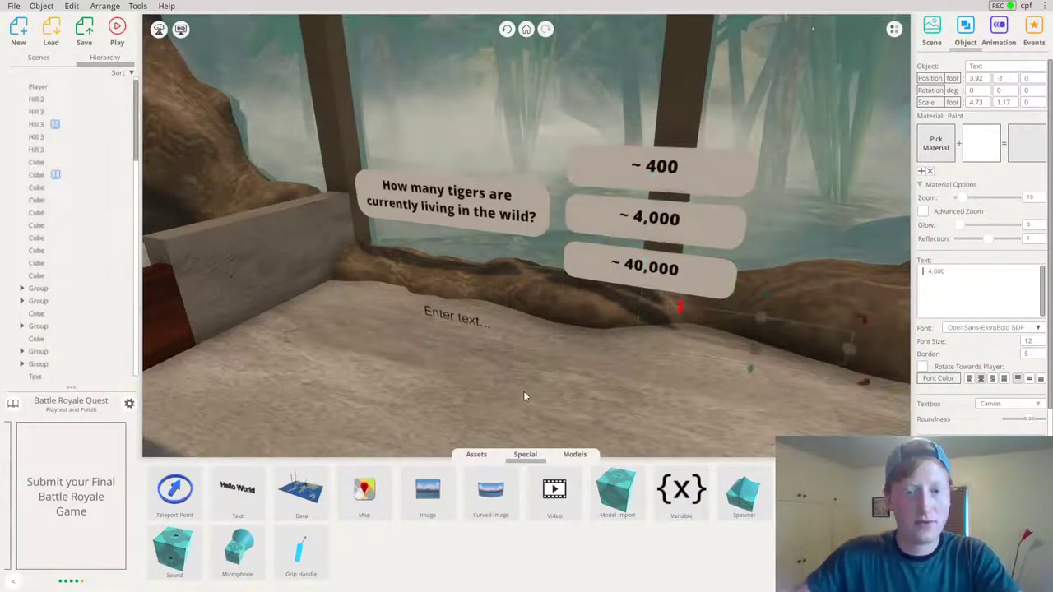
key(ctrl+v)
drag(348, 436, 446, 401)
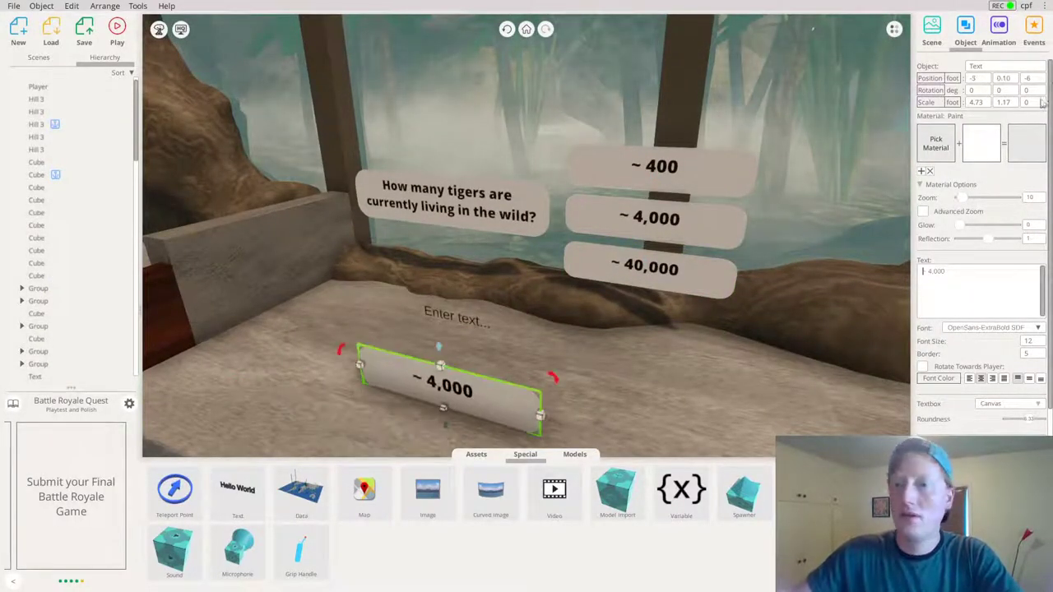
click(1029, 51)
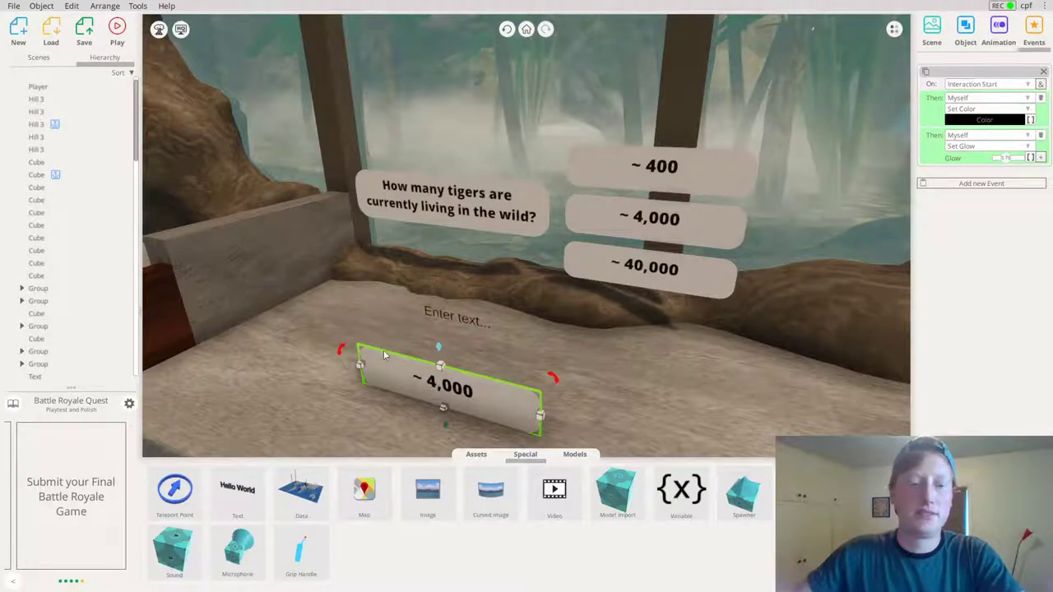
right_drag(535, 274, 579, 272)
Add a Hill 1 shape beside the quiz and link the Set Color action of the group's "~ 4,000" answer to Material Color
click(476, 454)
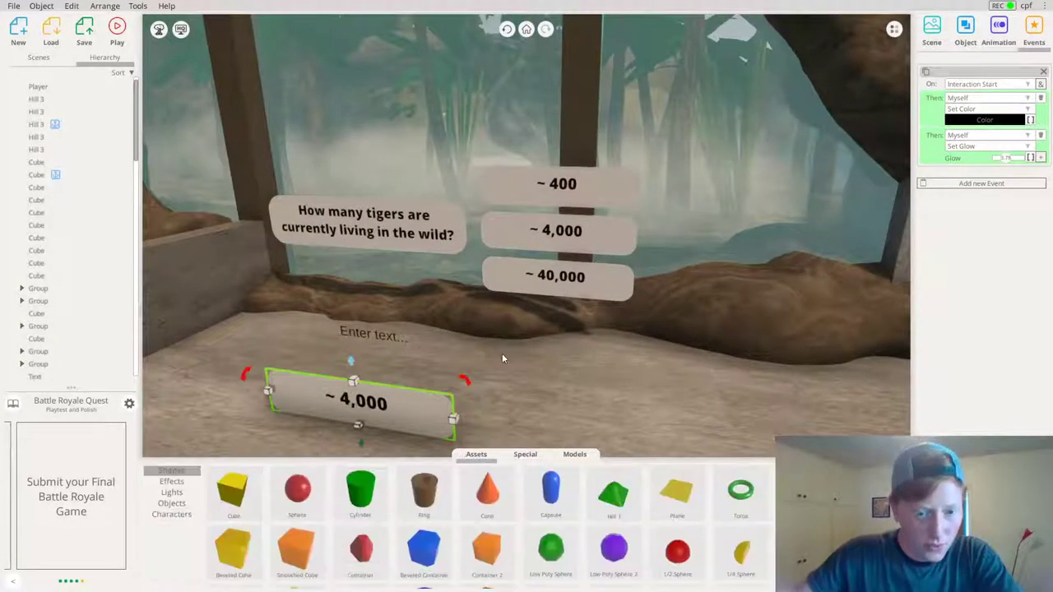
drag(627, 400, 656, 357)
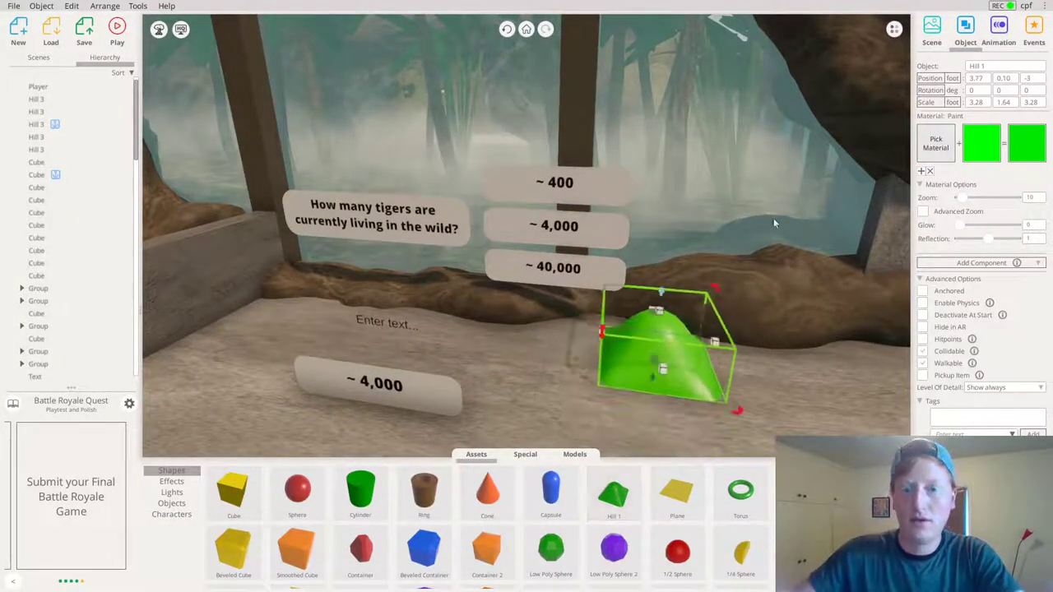
click(543, 239)
click(545, 231)
click(1034, 38)
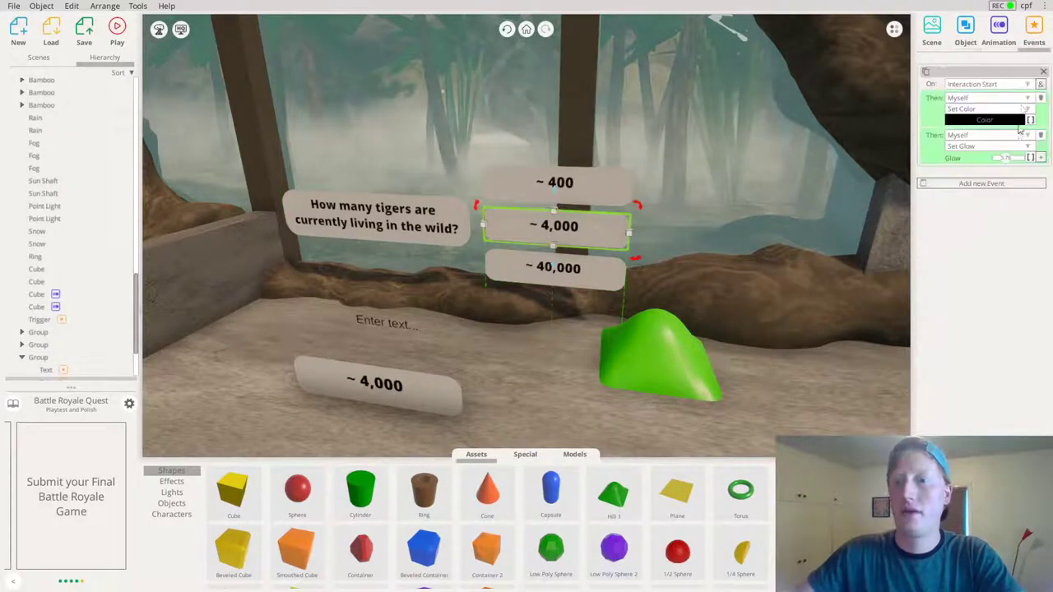
click(1019, 134)
click(1013, 154)
click(762, 307)
drag(773, 308, 686, 232)
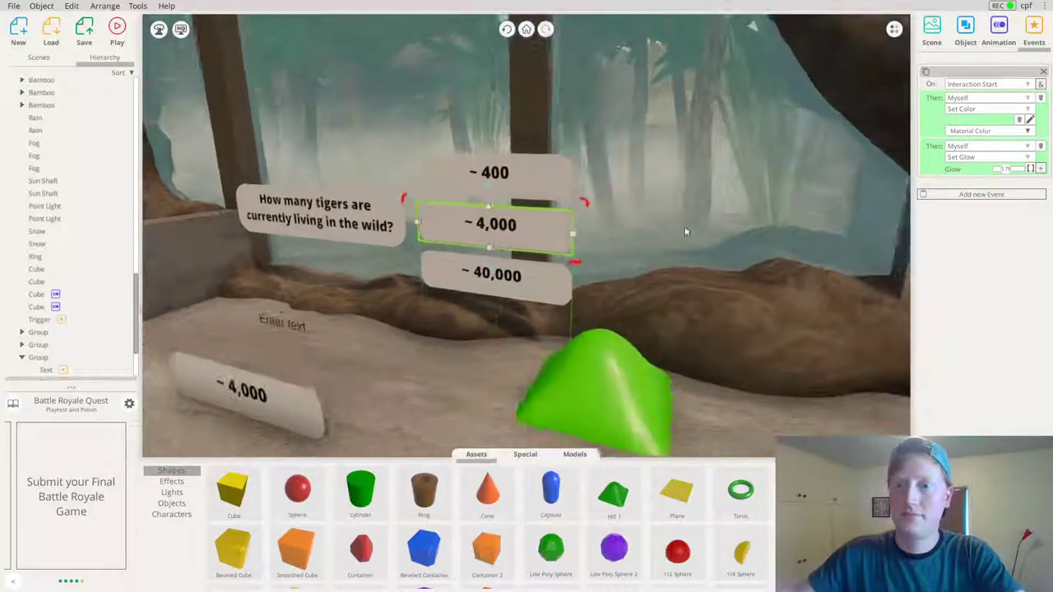
click(971, 131)
click(973, 134)
Sink the green hill below the floor, and delete the spare "~ 4,000" box and the empty text object
drag(699, 283, 607, 288)
click(614, 360)
key(Delete)
drag(241, 394, 387, 506)
drag(296, 327, 375, 502)
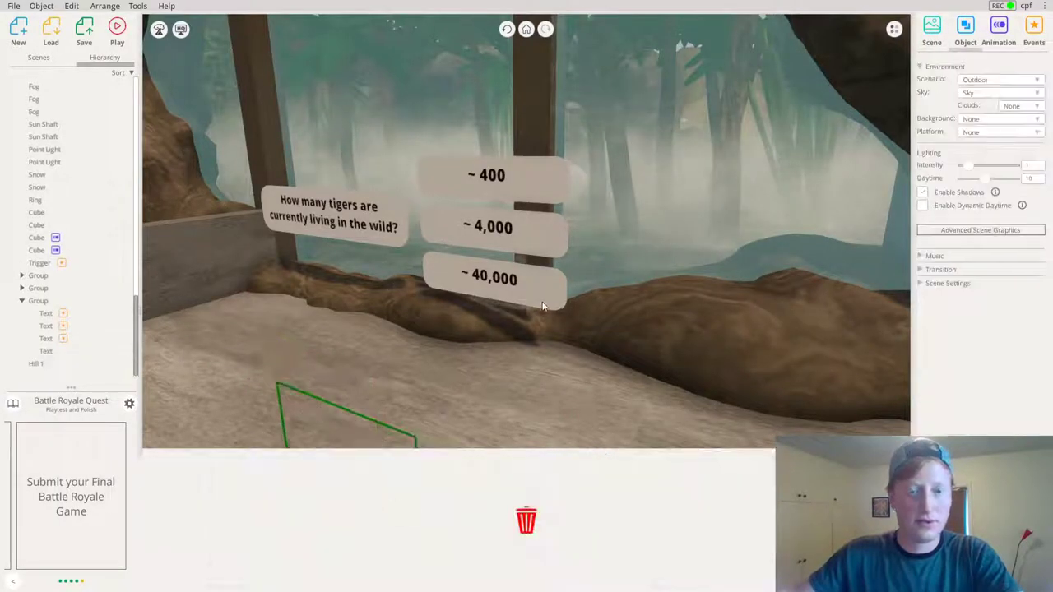
Playtest the scene by walking up to the quiz and choosing each answer, and return to the editor
drag(544, 306, 491, 306)
key(ctrl+p)
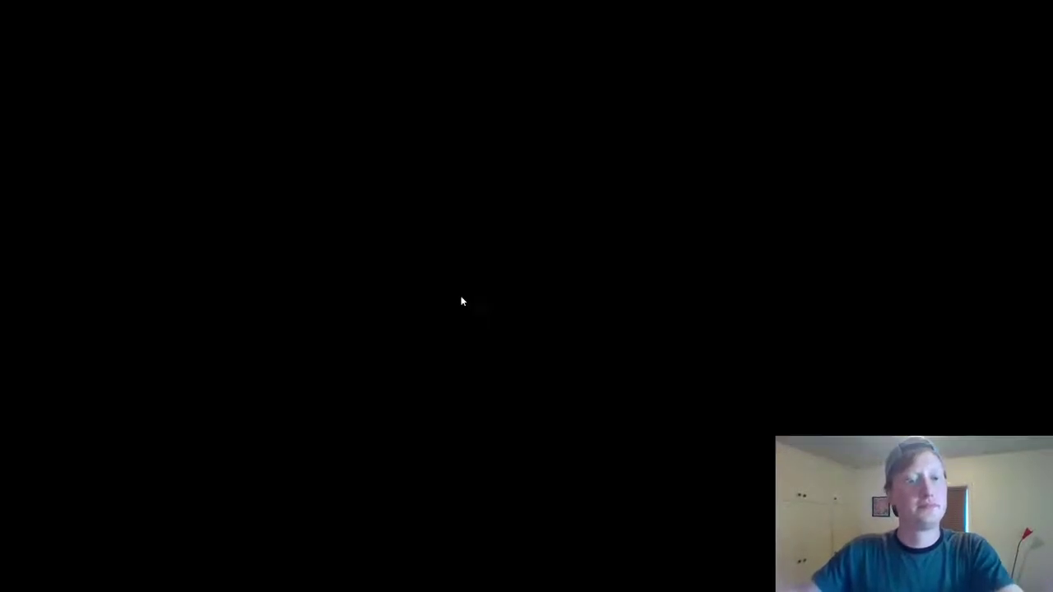
key(w)
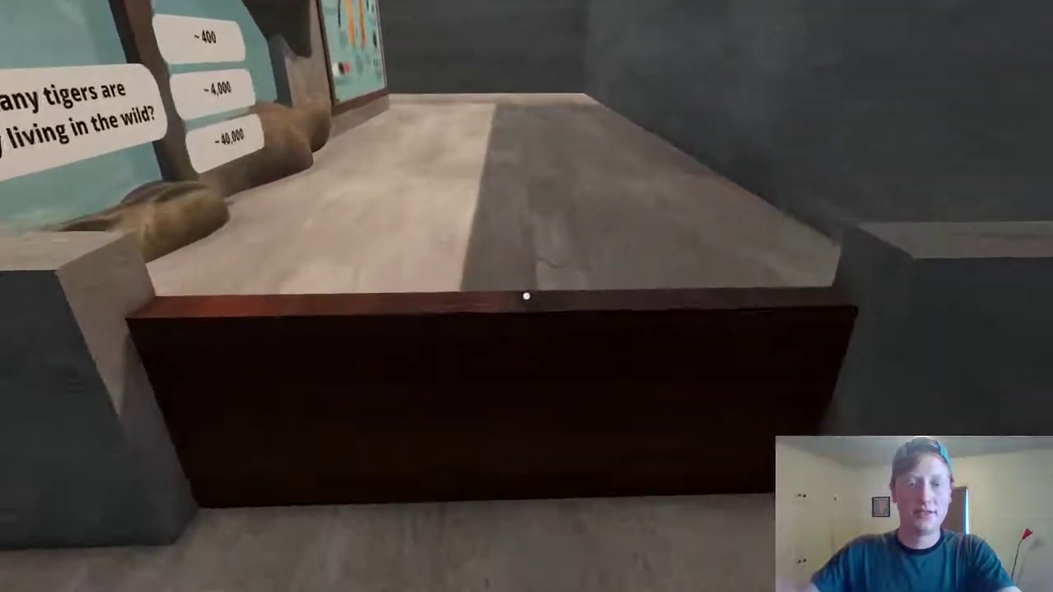
key(w)
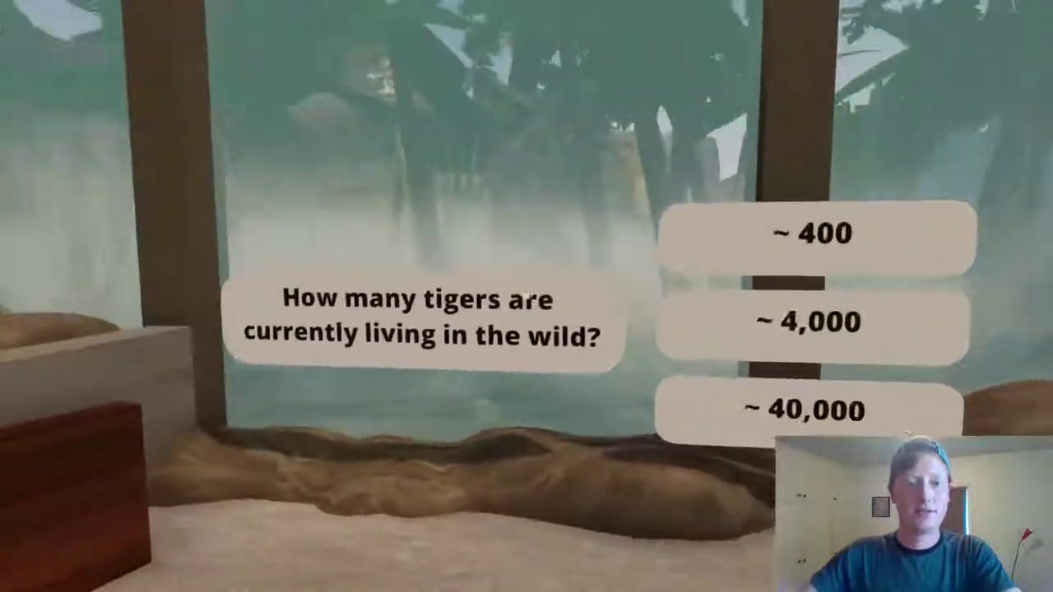
click(526, 296)
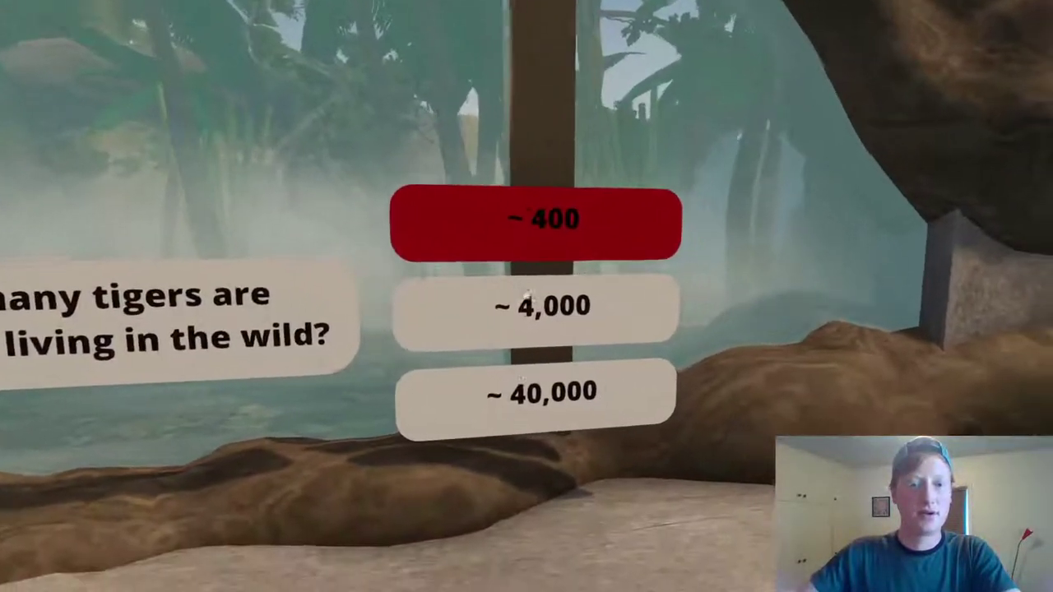
click(527, 296)
click(526, 296)
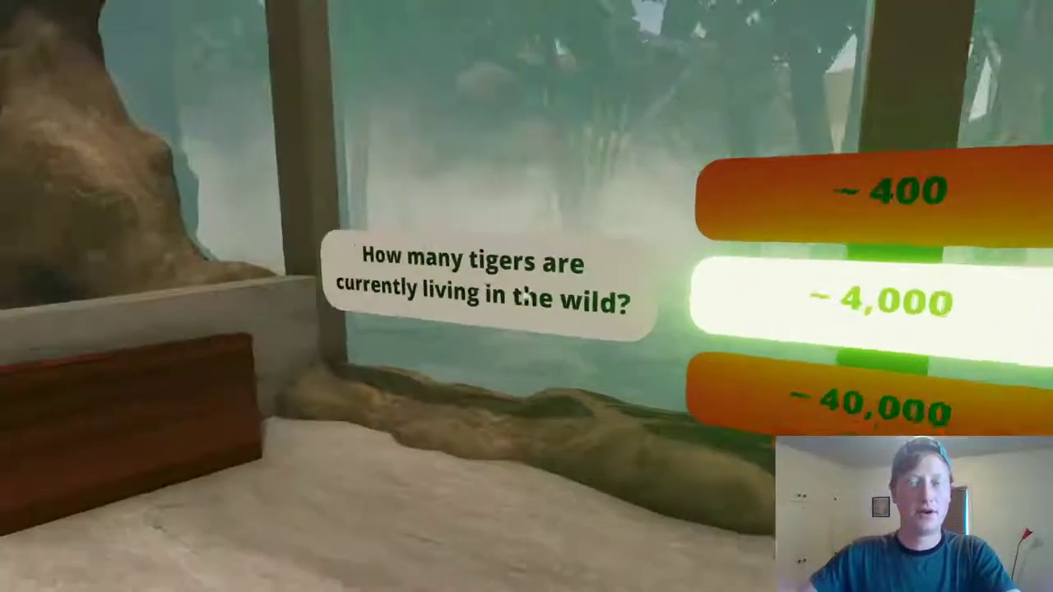
key(s)
key(Escape)
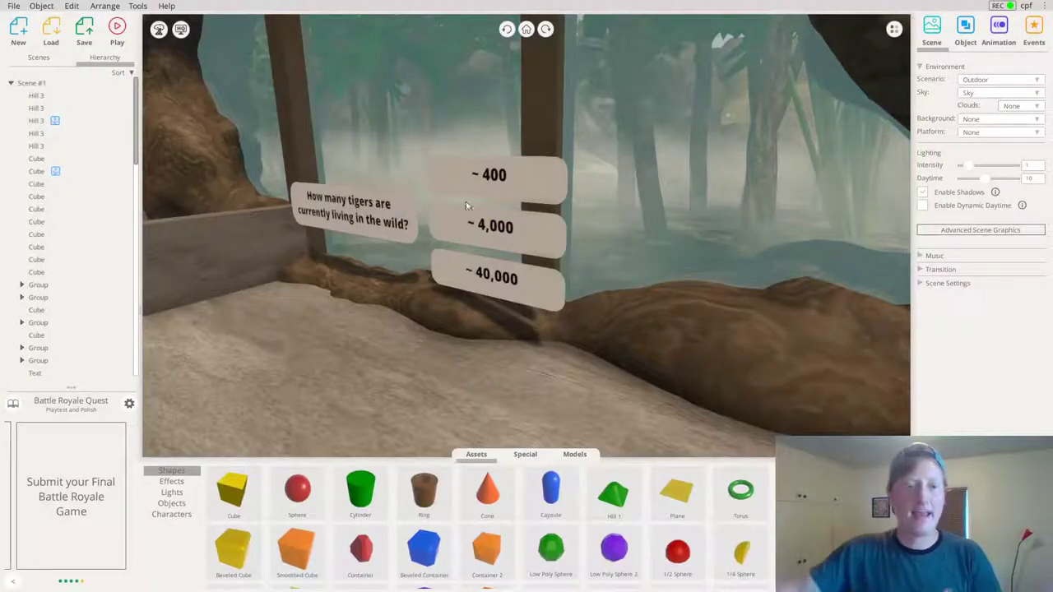
Lower the quiz group beneath the floor to a height of about -4 feet
drag(466, 205, 631, 280)
drag(314, 335, 618, 269)
click(618, 269)
drag(687, 193, 563, 187)
scroll(579, 275, down, 3)
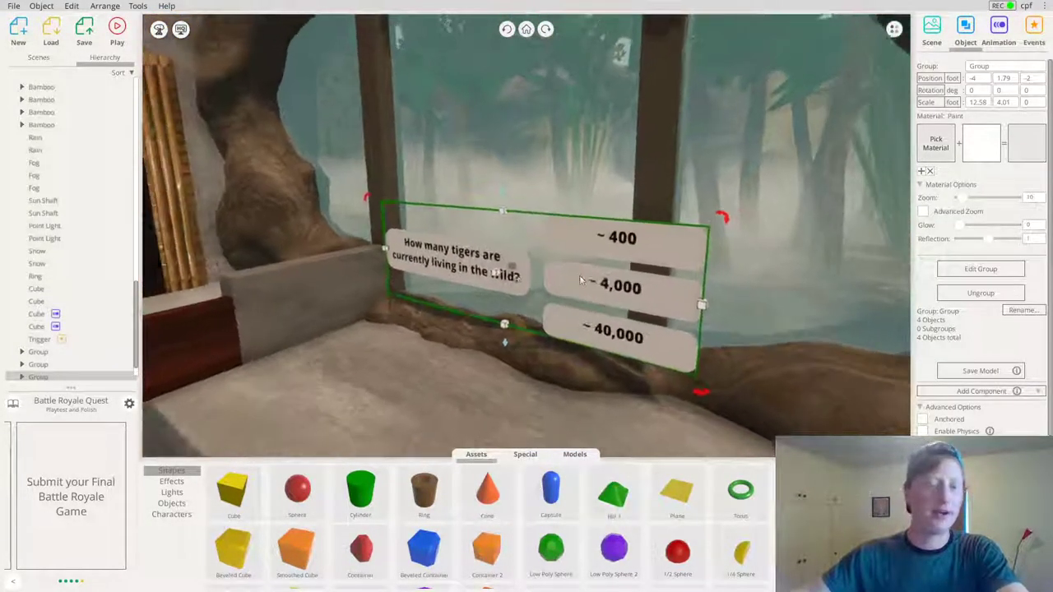
drag(579, 277, 823, 164)
click(999, 33)
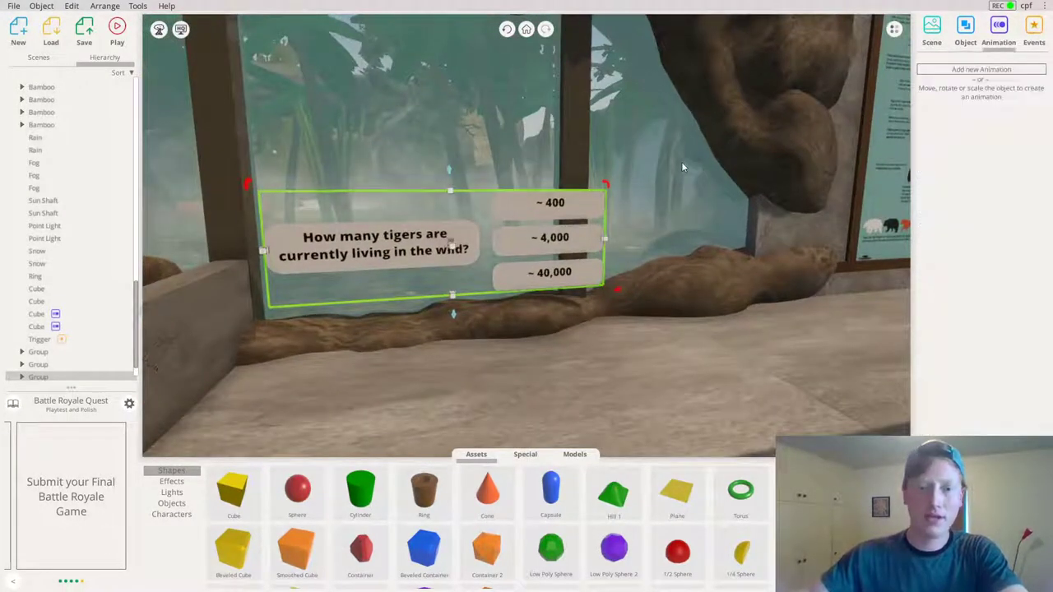
drag(686, 164, 646, 169)
click(447, 171)
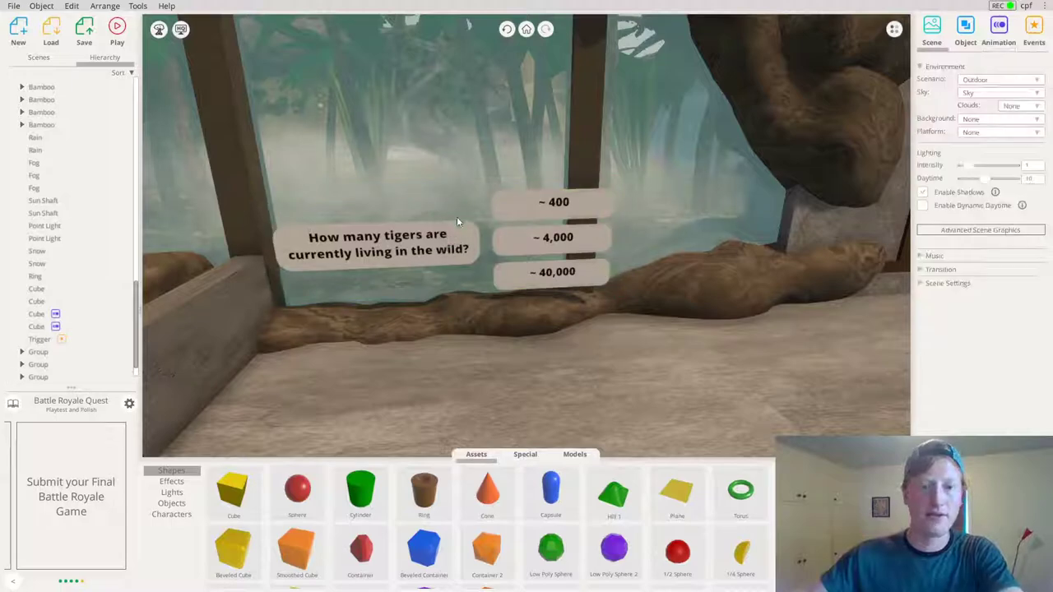
click(457, 217)
drag(447, 171, 473, 329)
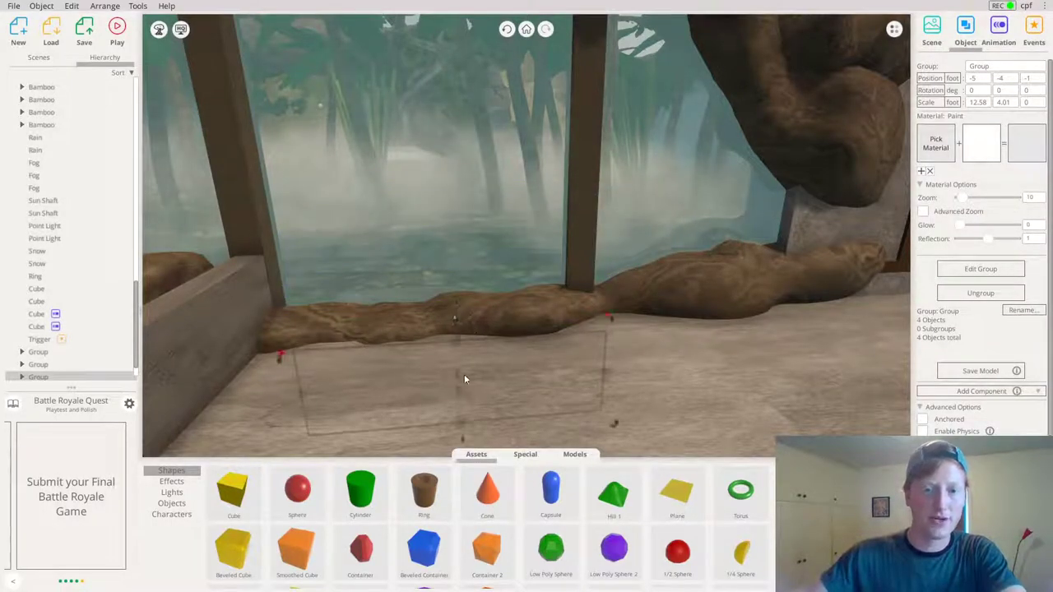
Create an animation for the quiz group that raises it from below the floor to its place in front of the window
click(500, 362)
drag(500, 362, 548, 190)
click(595, 229)
right_drag(598, 215, 588, 284)
click(1000, 34)
drag(530, 327, 533, 144)
In the entrance trigger's event, retarget the third action to the quiz group and make it play Animation 1 From Beginning
right_drag(576, 219, 3, 222)
right_drag(635, 278, 350, 290)
click(385, 212)
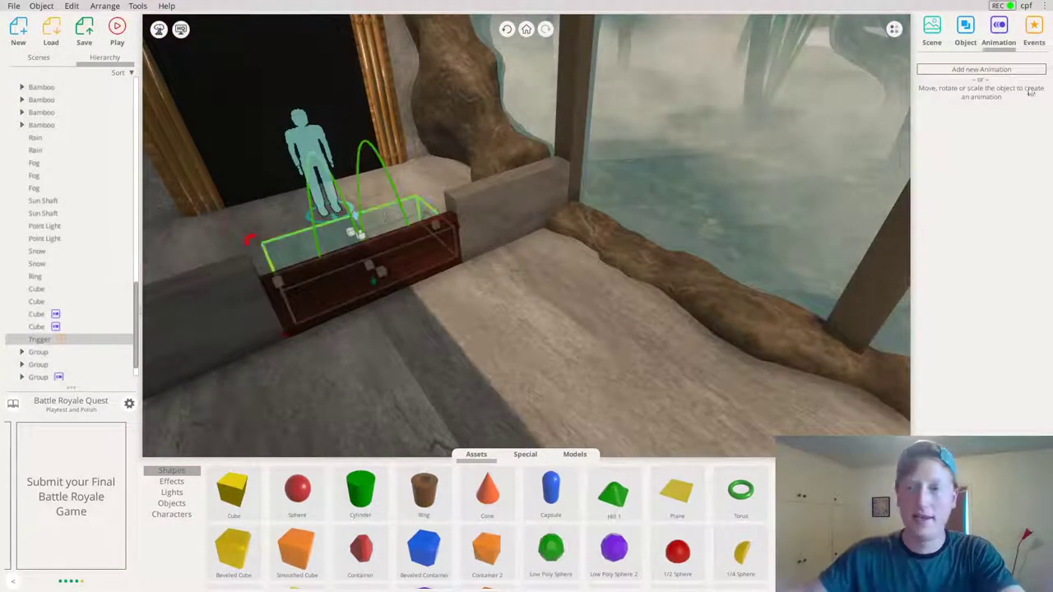
click(1034, 33)
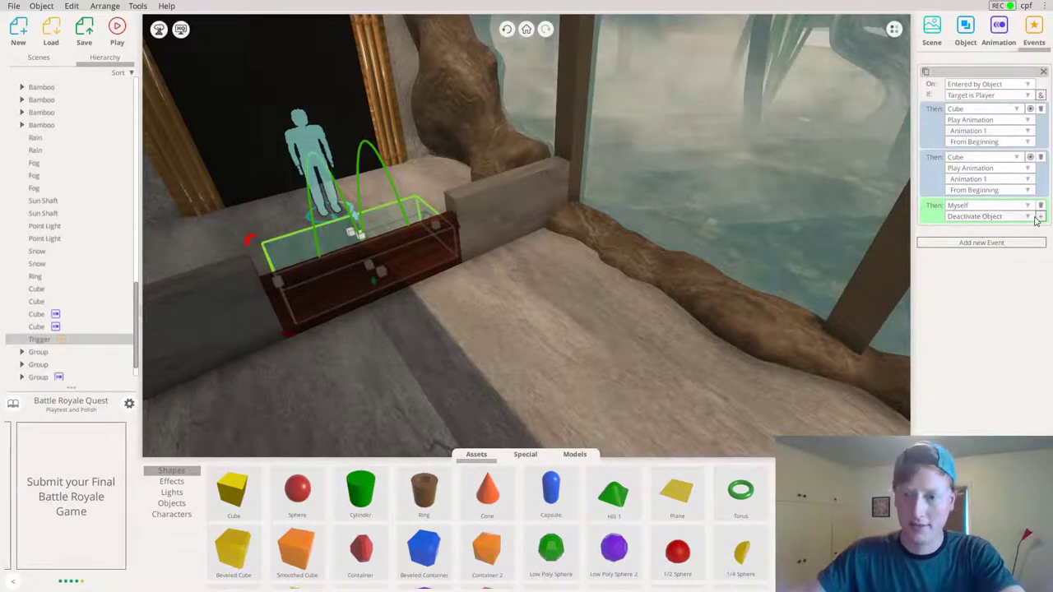
click(983, 206)
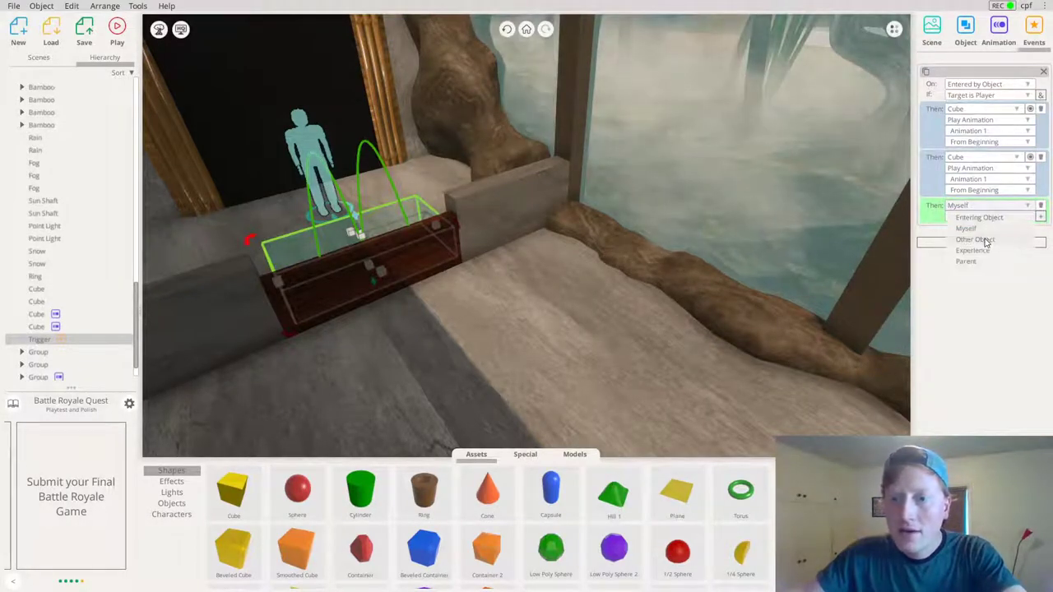
click(986, 241)
scroll(602, 291, up, 10)
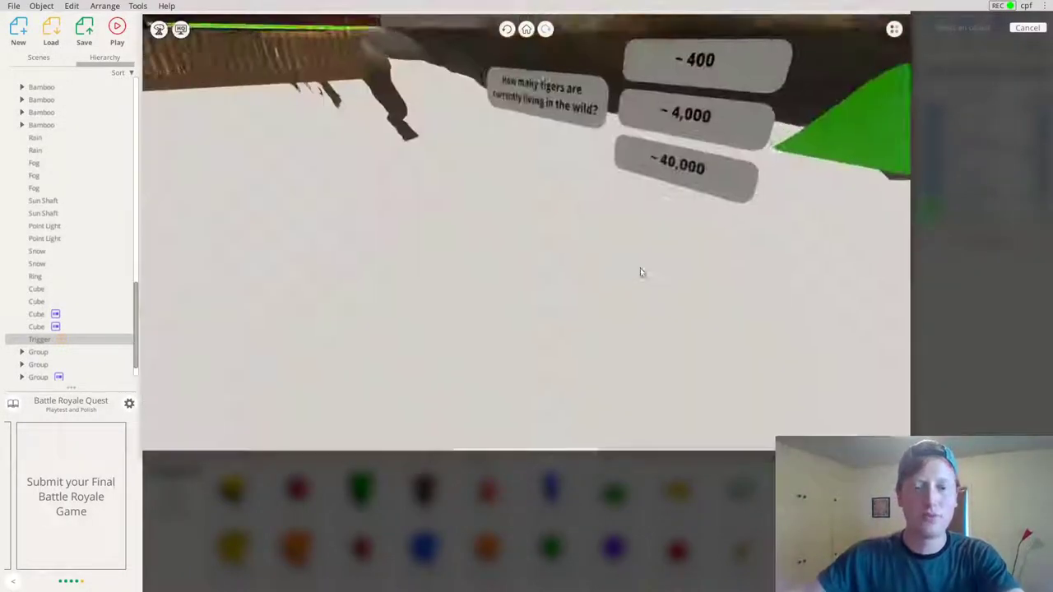
drag(642, 272, 617, 234)
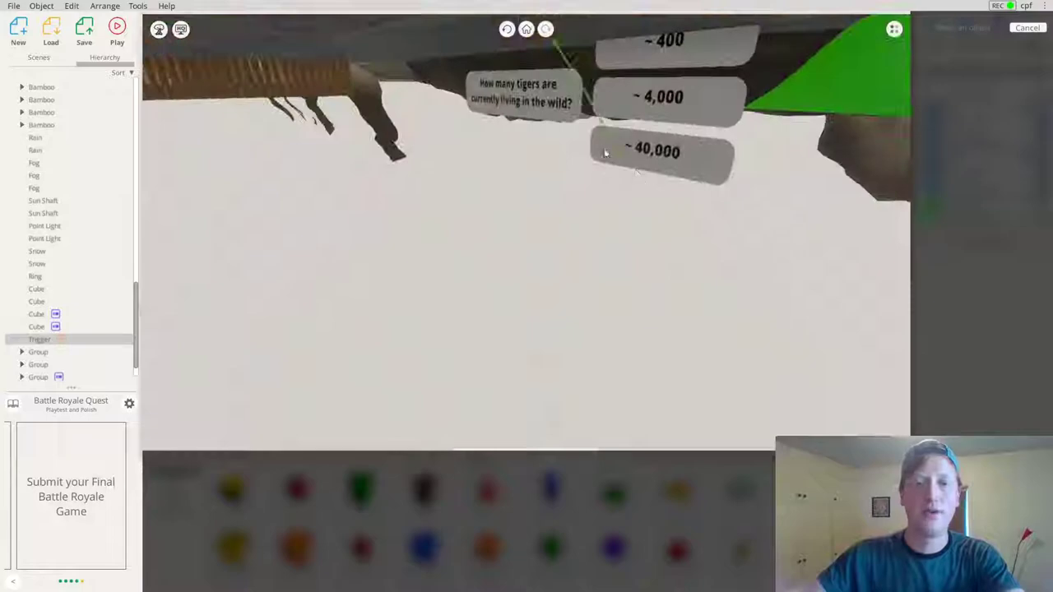
click(607, 156)
scroll(587, 180, down, 10)
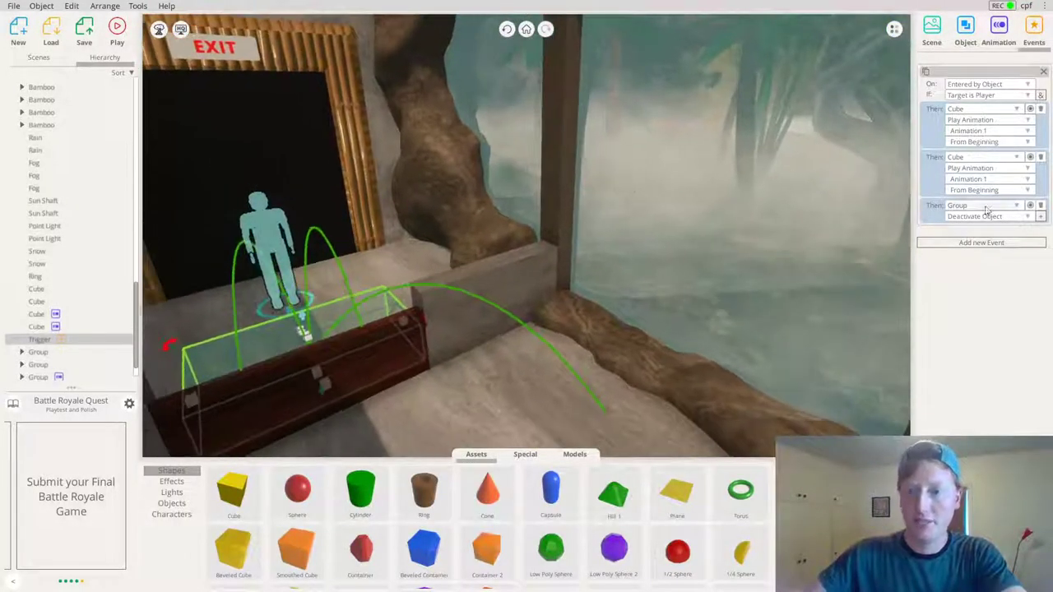
click(975, 216)
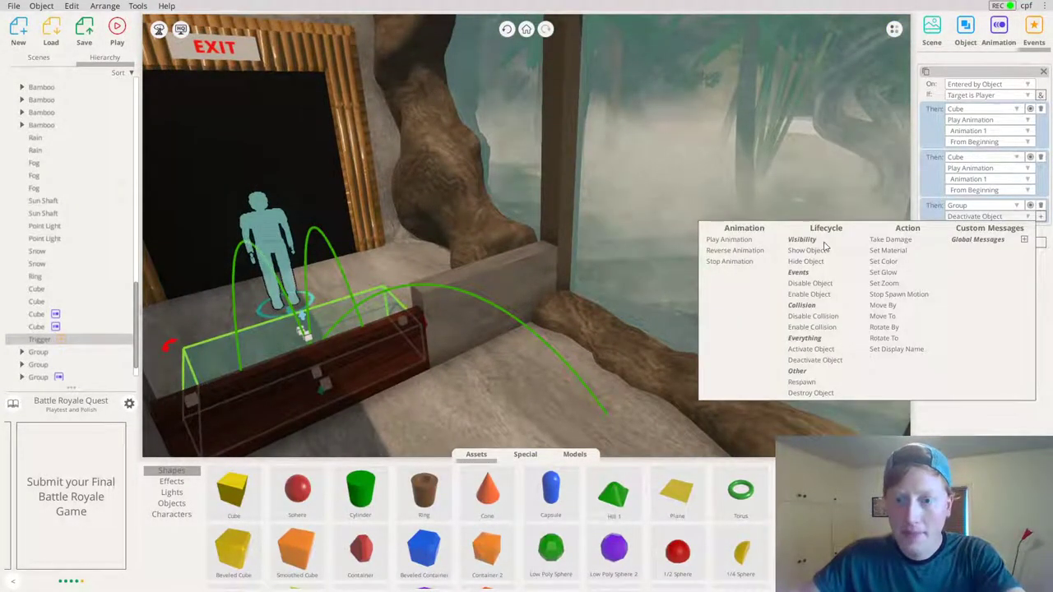
click(724, 241)
Add a fourth action to the trigger's event that applies Deactivate Object to Myself
right_drag(667, 263, 679, 288)
mouse_move(583, 354)
middle_down()
mouse_move(580, 301)
mouse_move(571, 299)
mouse_move(582, 356)
middle_up()
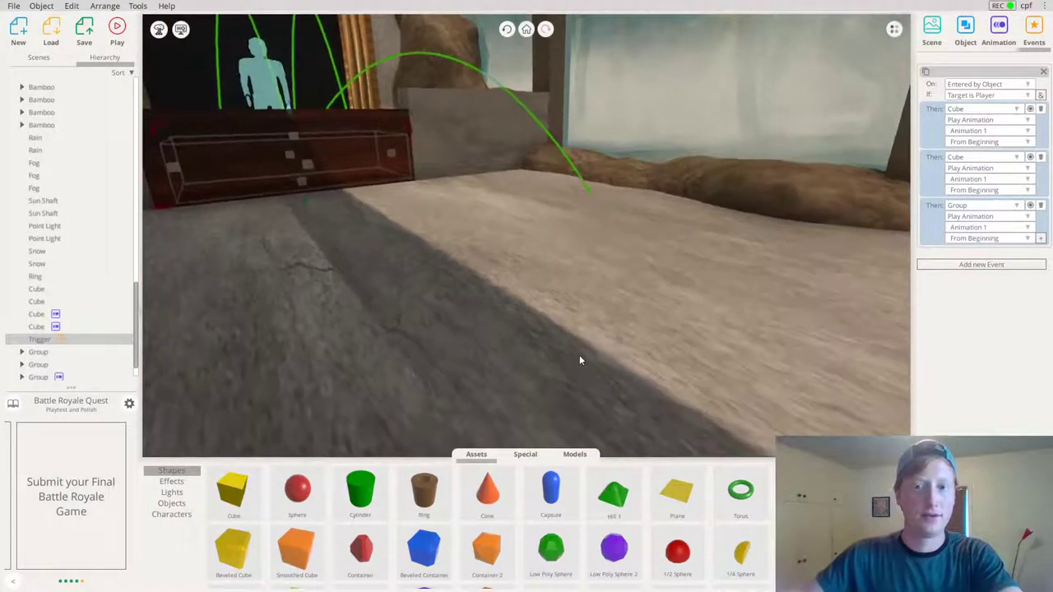
click(975, 265)
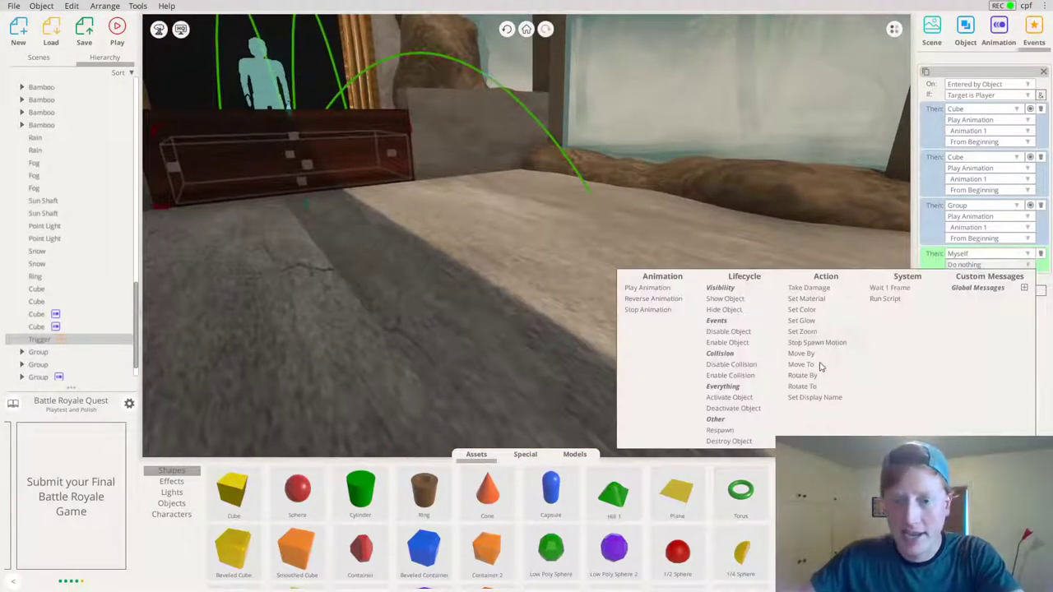
click(733, 409)
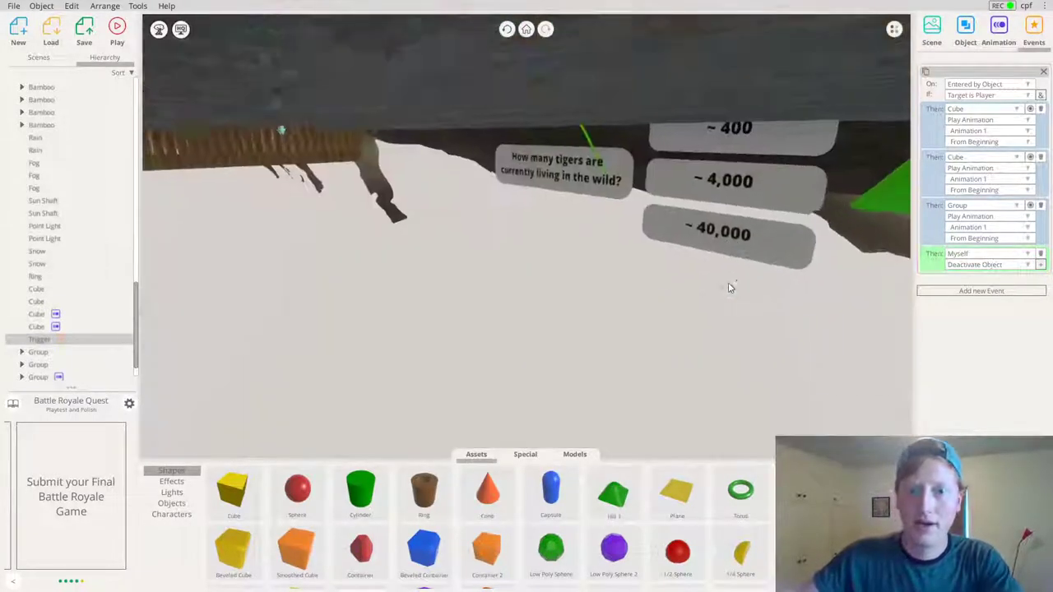
Select the gate's cubes, its trigger and the hidden quiz group together, and paste a copy at the corner of the long corridor
click(703, 189)
right_drag(703, 190, 389, 531)
scroll(528, 313, down, 5)
drag(321, 197, 511, 334)
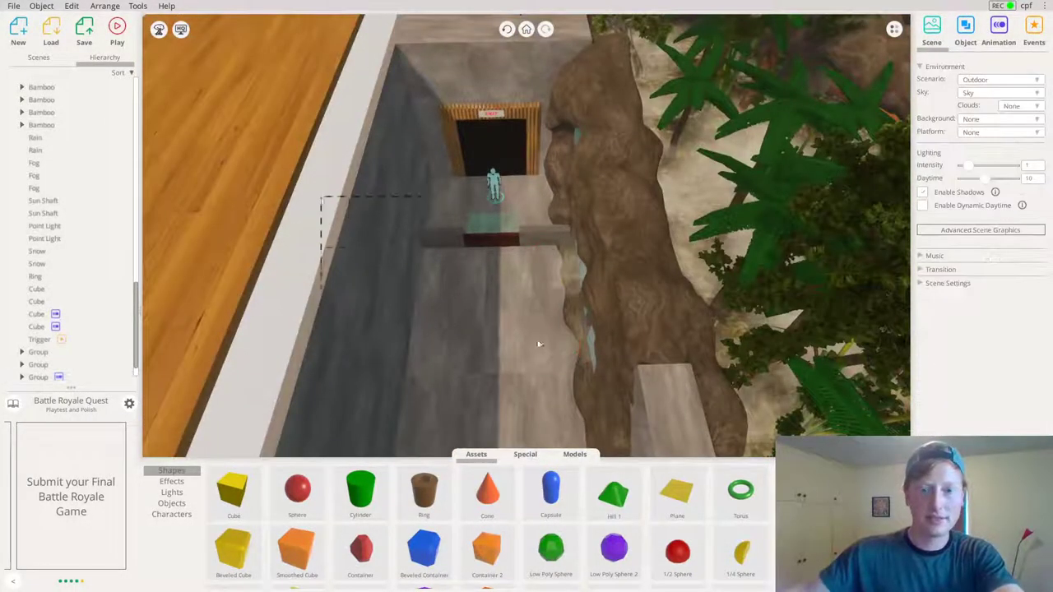
drag(591, 360, 590, 360)
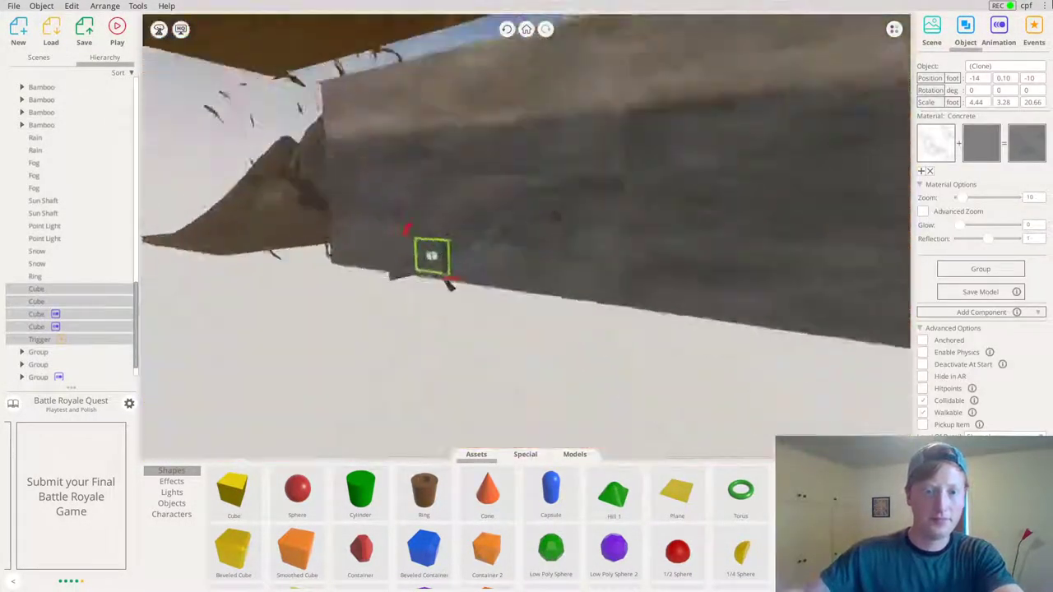
scroll(574, 271, up, 4)
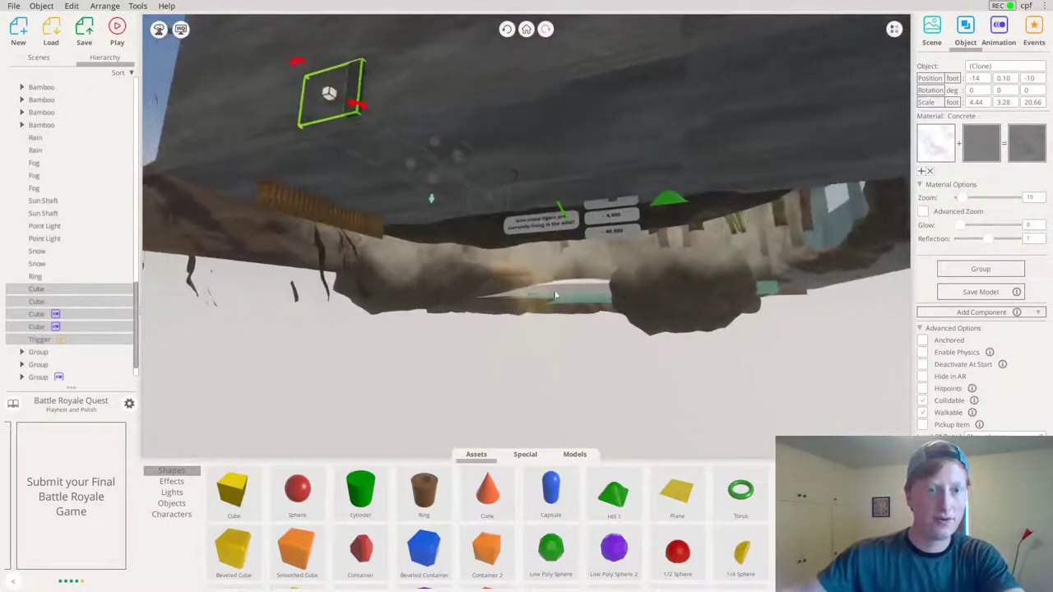
right_drag(557, 301, 386, 265)
shift+click(561, 221)
right_drag(561, 220, 536, 352)
scroll(537, 352, down, 10)
key(ctrl+v)
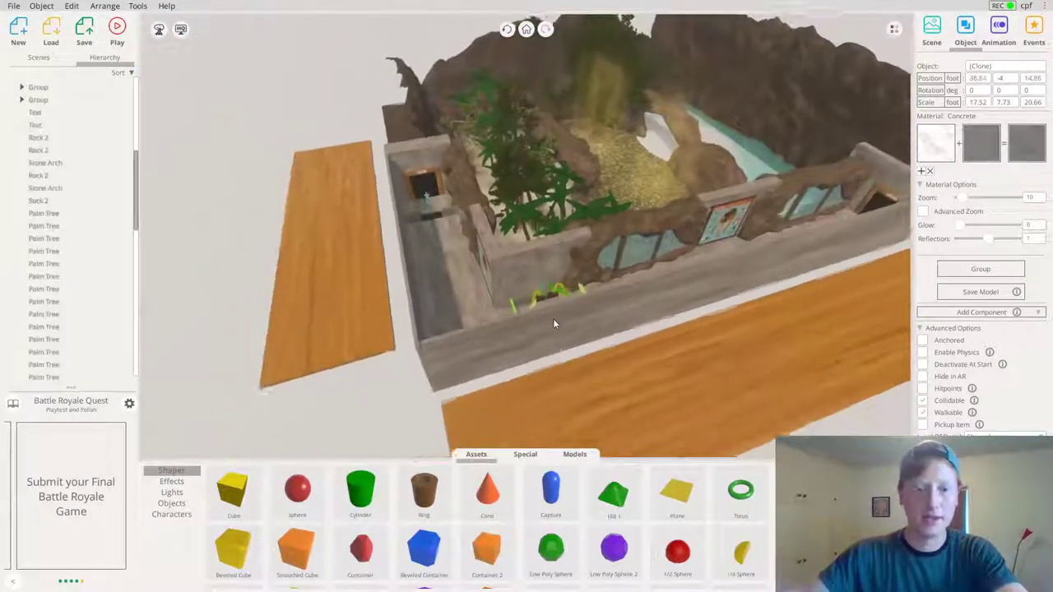
Rotate the pasted gate and quiz copy to 270 degrees and position it across the start of the long corridor
scroll(509, 303, up, 8)
right_drag(508, 302, 708, 478)
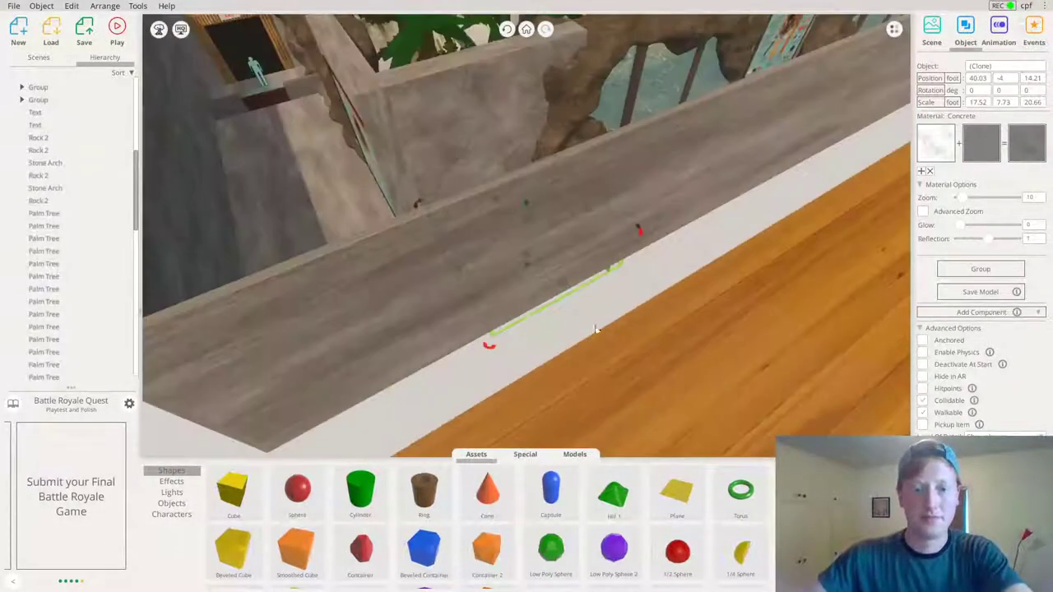
drag(556, 365, 640, 345)
scroll(571, 236, up, 4)
drag(569, 241, 634, 121)
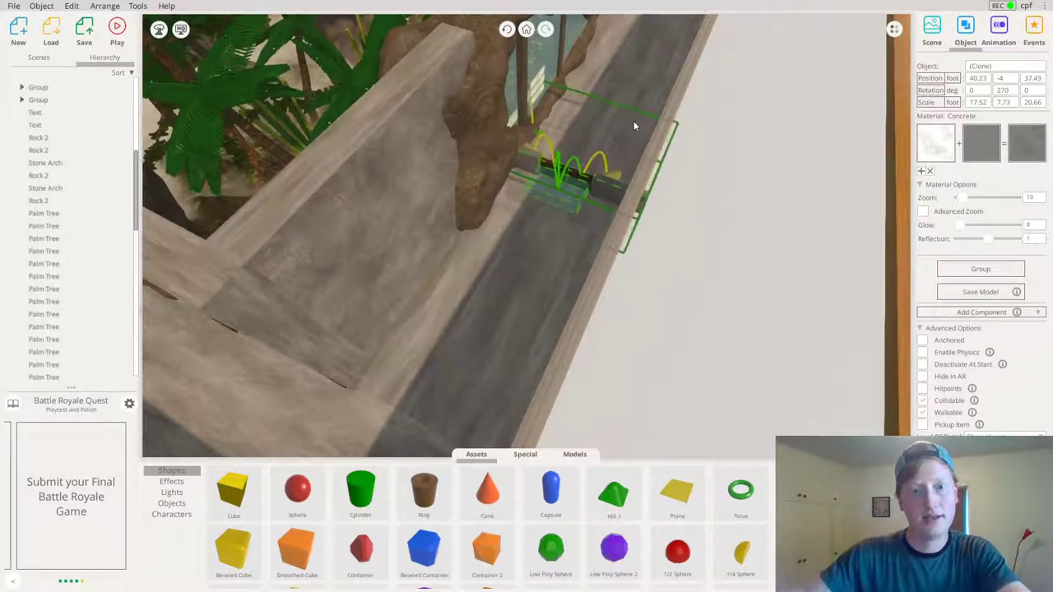
scroll(632, 123, up, 4)
right_drag(630, 176, 538, 179)
scroll(607, 196, up, 3)
right_drag(606, 196, 461, 206)
scroll(589, 200, up, 4)
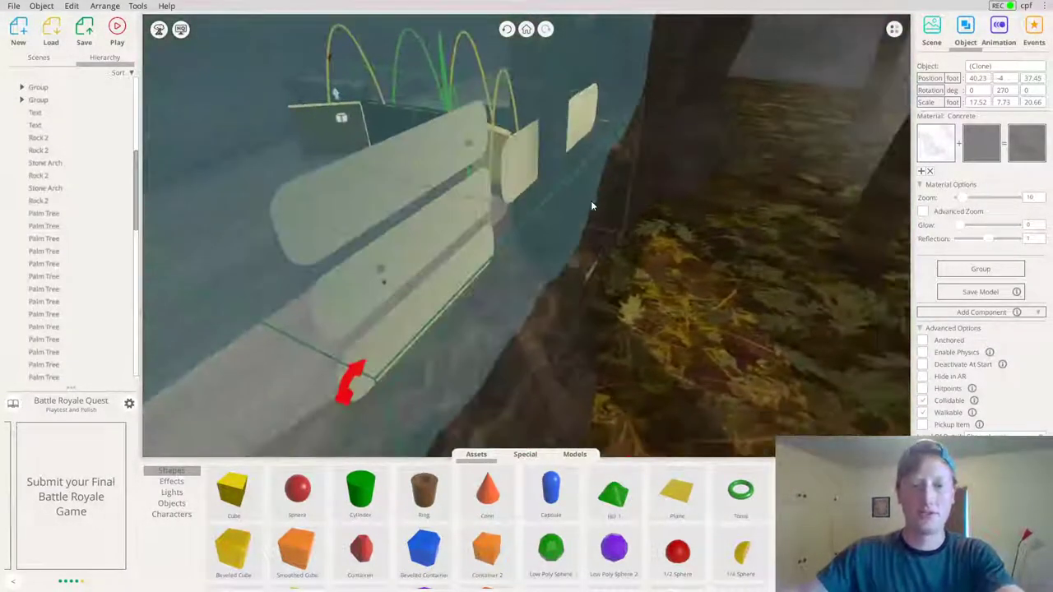
right_drag(589, 200, 516, 255)
Move the copied quiz group on its own so it sits below the floor in front of the long corridor's window
click(600, 218)
right_drag(601, 218, 575, 233)
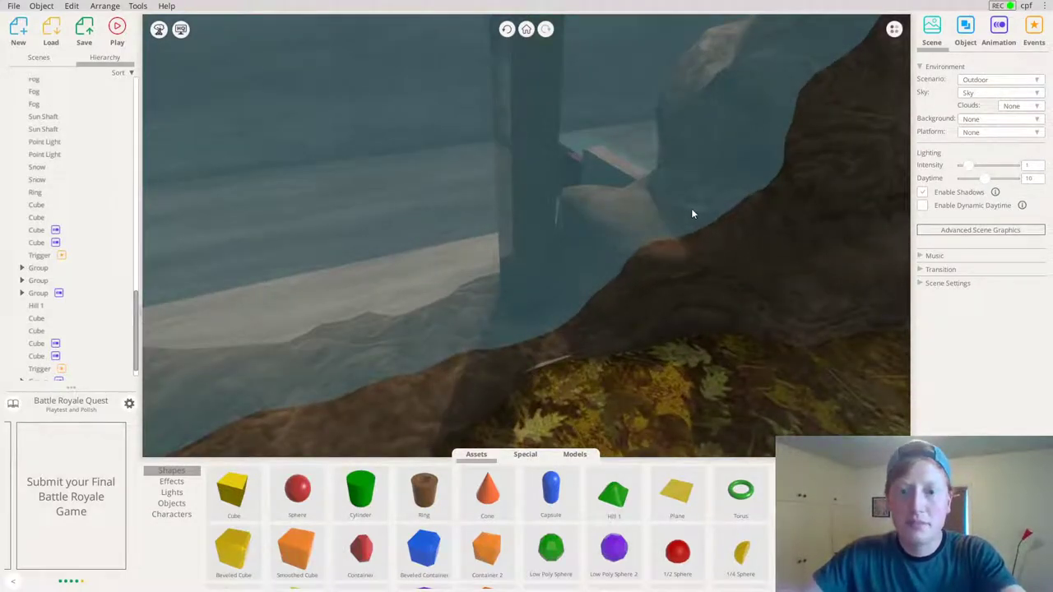
click(693, 214)
click(693, 216)
click(693, 216)
click(591, 260)
right_drag(590, 260, 1052, 304)
scroll(534, 226, up, 3)
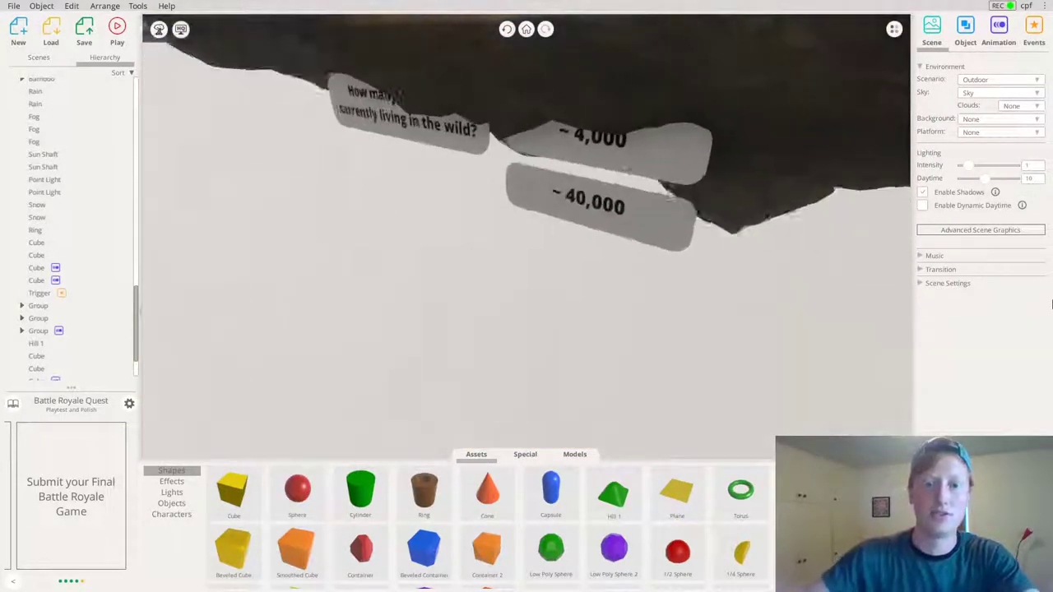
click(624, 143)
scroll(628, 206, up, 2)
right_drag(631, 214, 454, 189)
drag(453, 188, 528, 269)
drag(474, 250, 526, 205)
right_drag(587, 310, 548, 248)
Replace the copied quiz's question text with "What is a group of tigers called?"
double_click(444, 259)
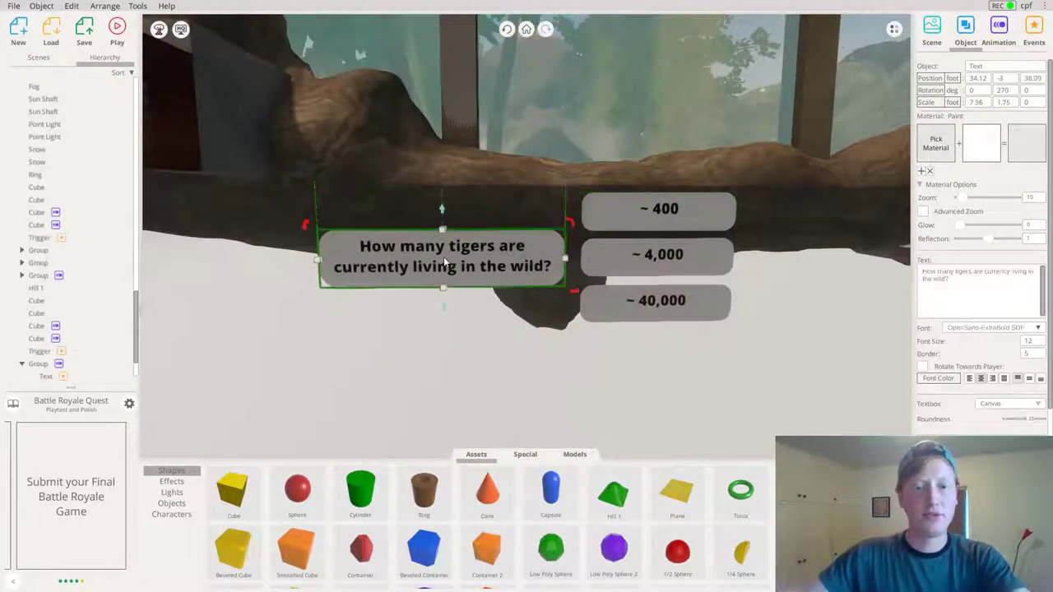
scroll(696, 261, up, 5)
right_drag(698, 263, 821, 314)
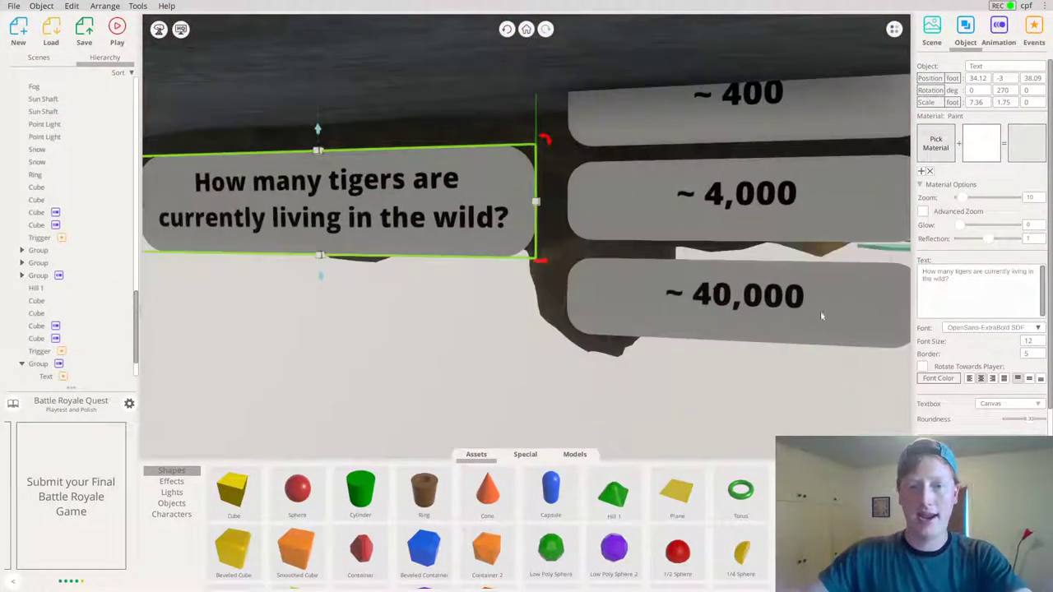
click(957, 291)
right_drag(463, 216, 949, 165)
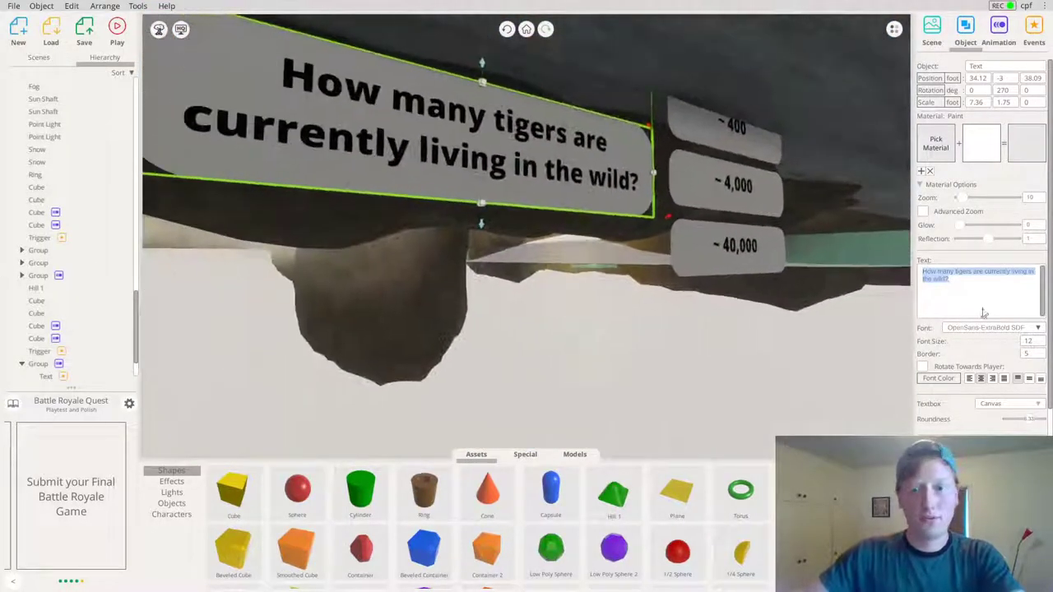
text(W?)
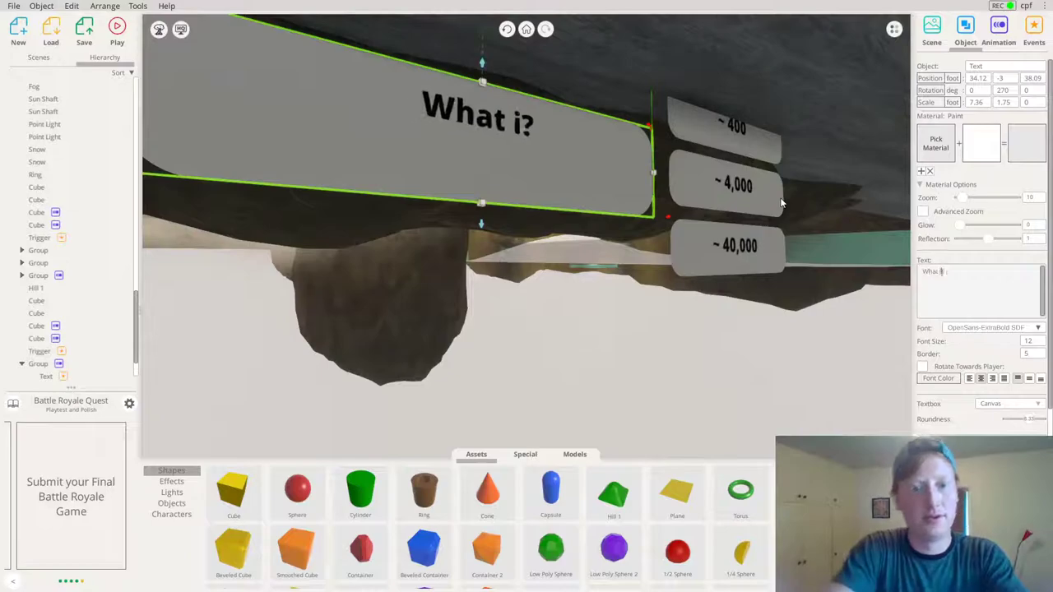
text(hat is a group of tigers called)
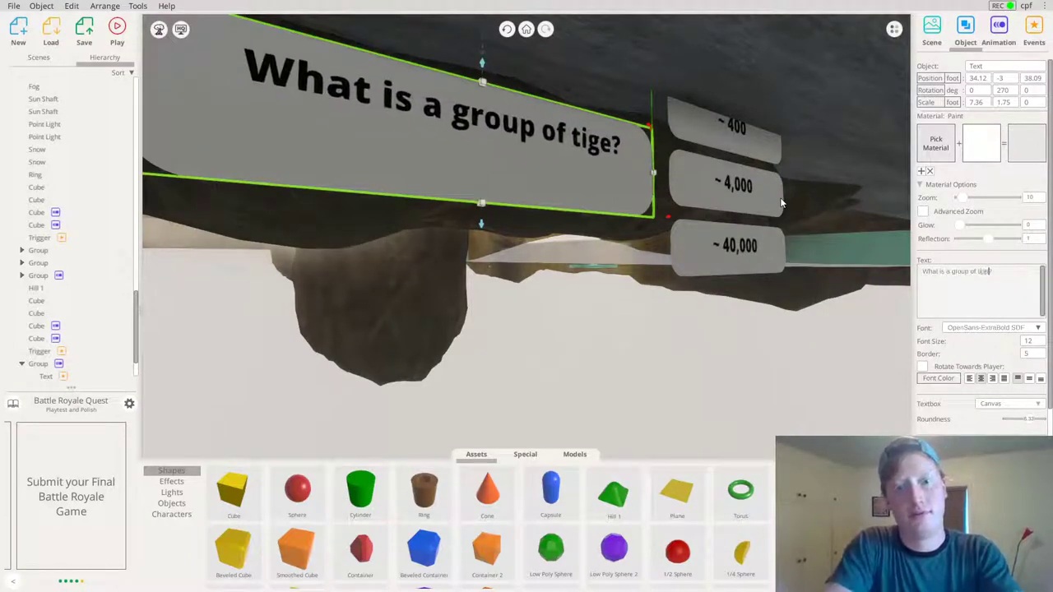
Open the copied quiz group for editing and reorder its answers: ~ 4,000 on top, ~ 40,000 in the middle, ~ 400 at the bottom
right_drag(654, 249, 266, 532)
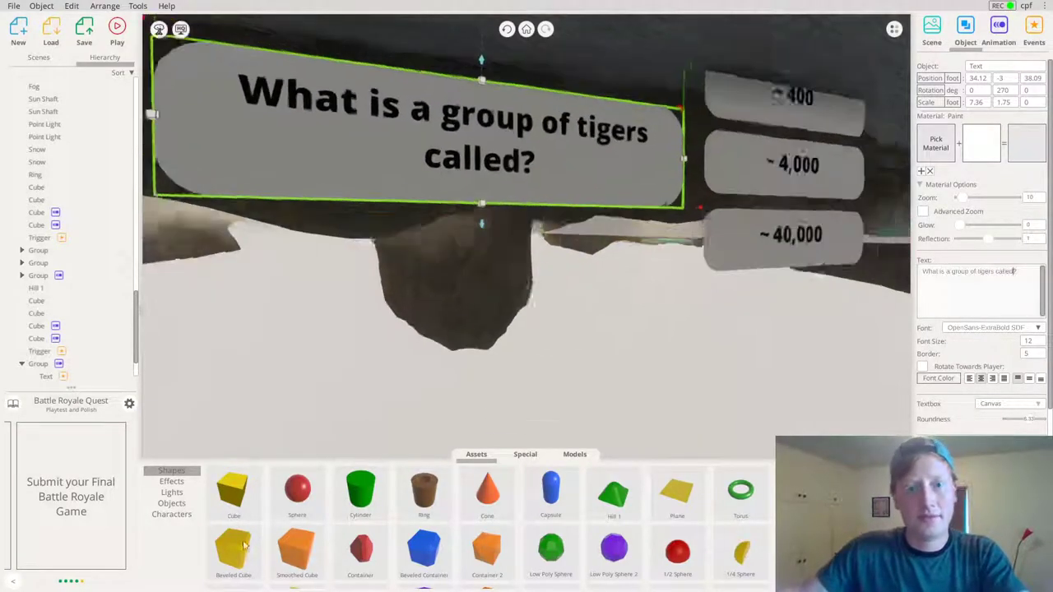
middle_drag(661, 406, 613, 397)
right_drag(608, 327, 587, 270)
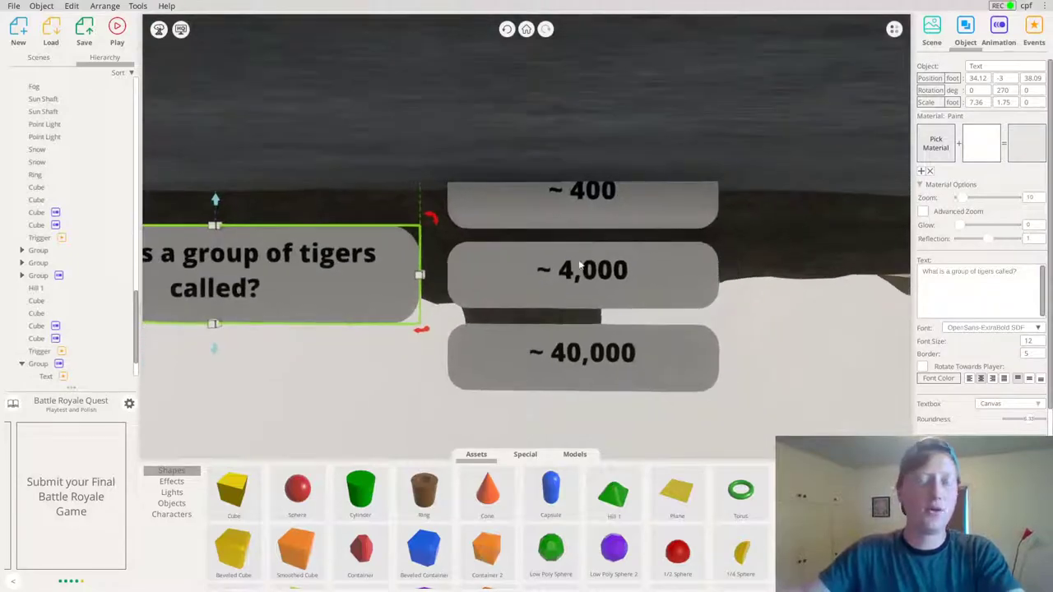
click(568, 274)
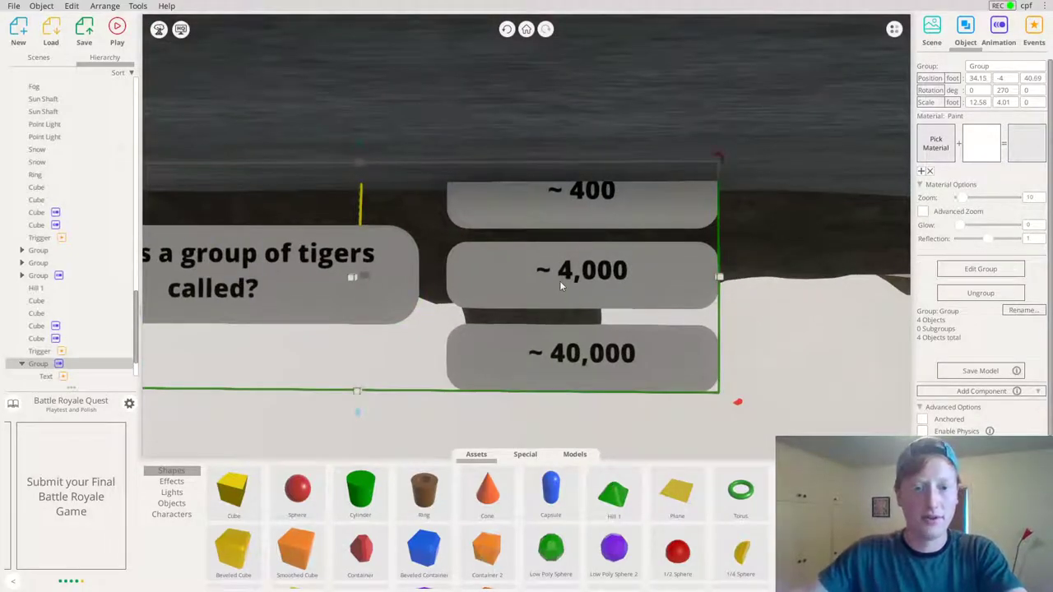
click(854, 311)
click(308, 270)
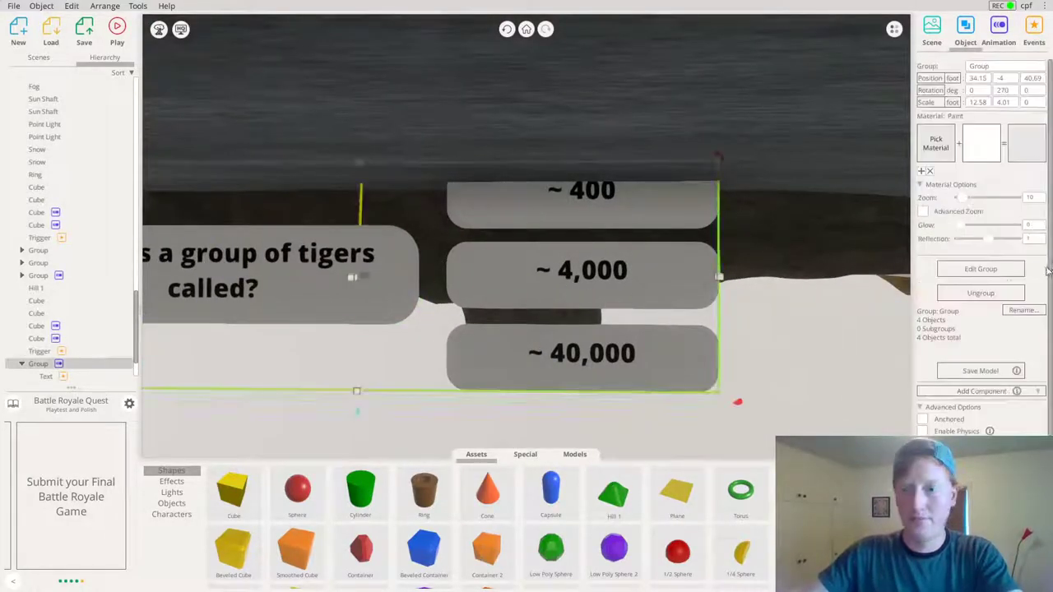
click(995, 274)
scroll(579, 254, up, 3)
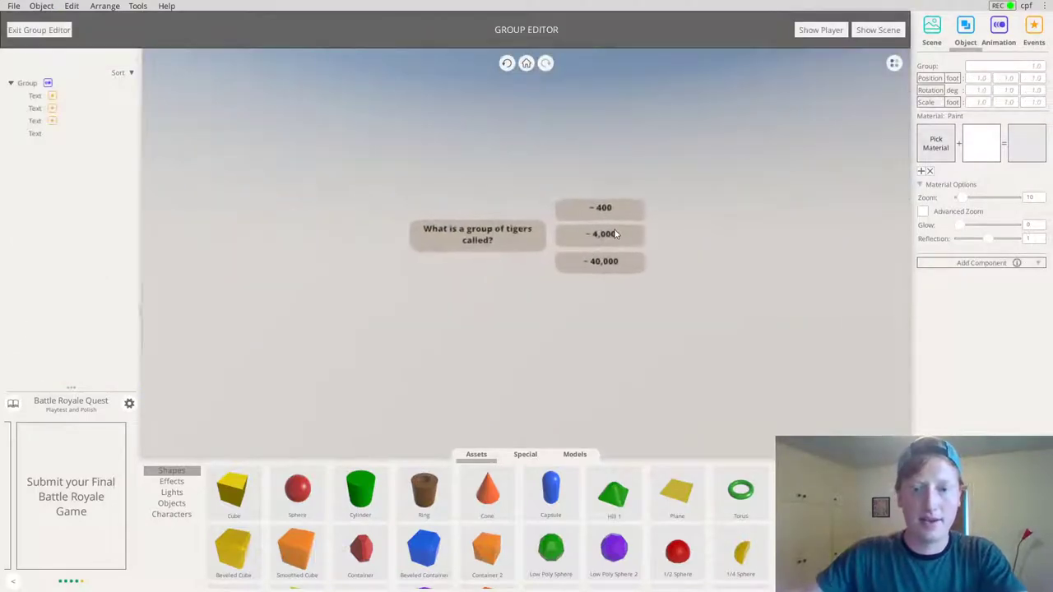
click(615, 234)
scroll(605, 248, up, 5)
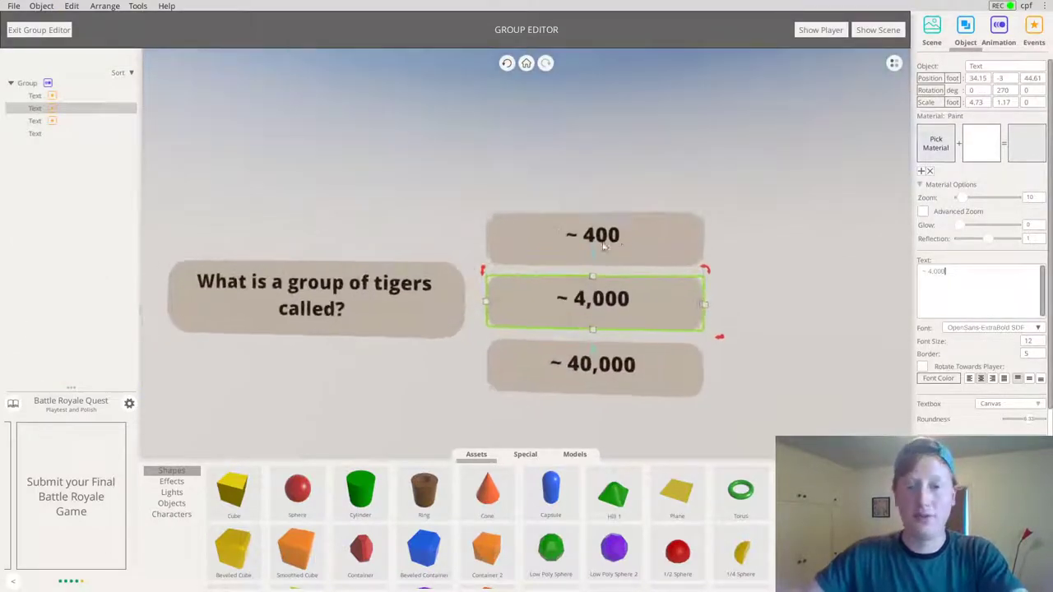
drag(594, 257, 594, 198)
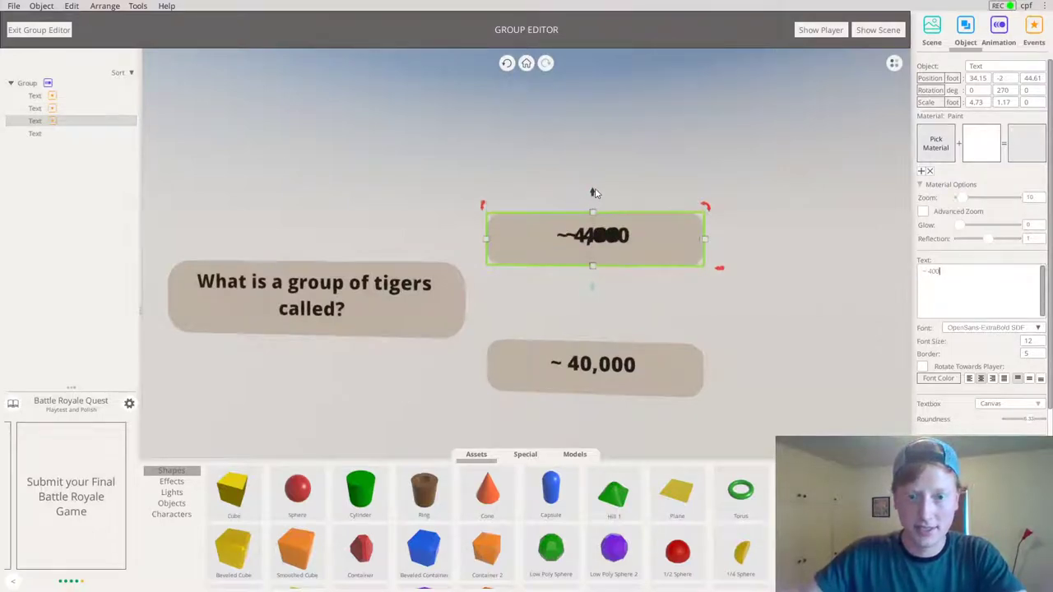
drag(595, 193, 613, 334)
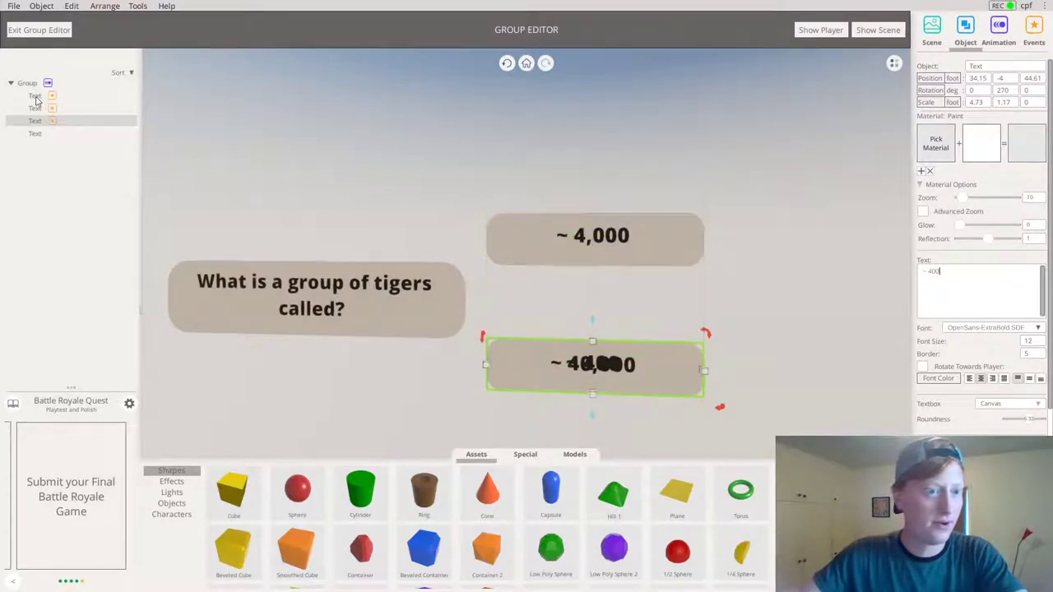
drag(591, 323, 597, 252)
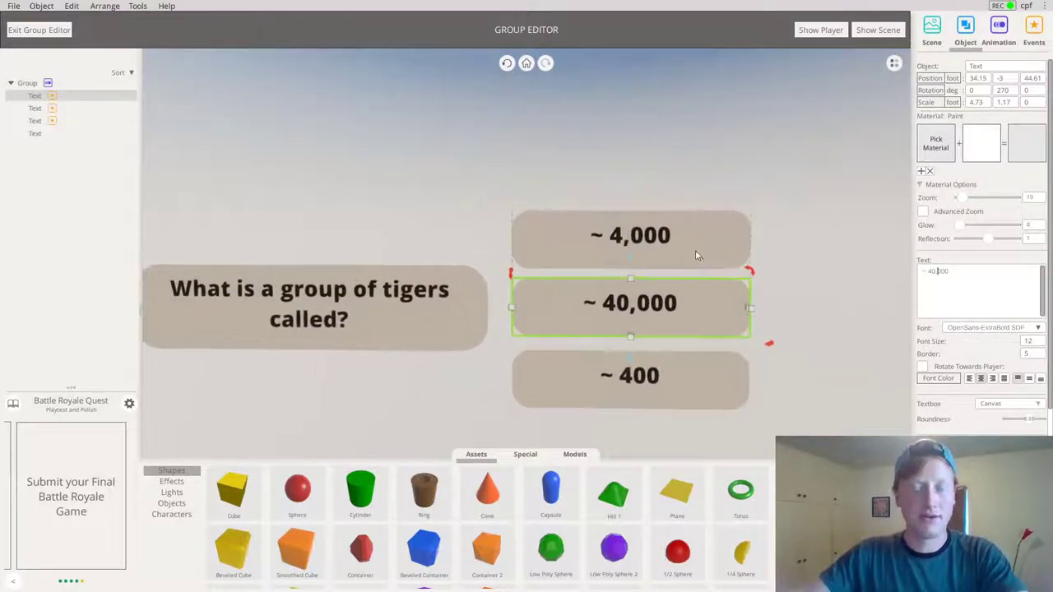
Name the ~ 4,000 answer CorrectText and the ~ 40,000 and ~ 400 answers WrongText
click(683, 246)
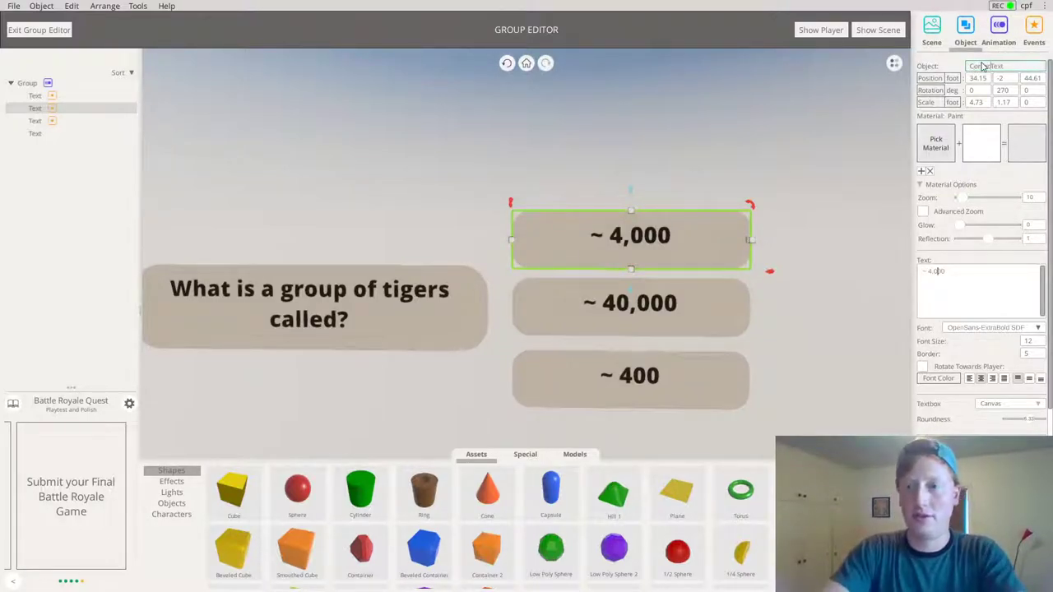
click(580, 310)
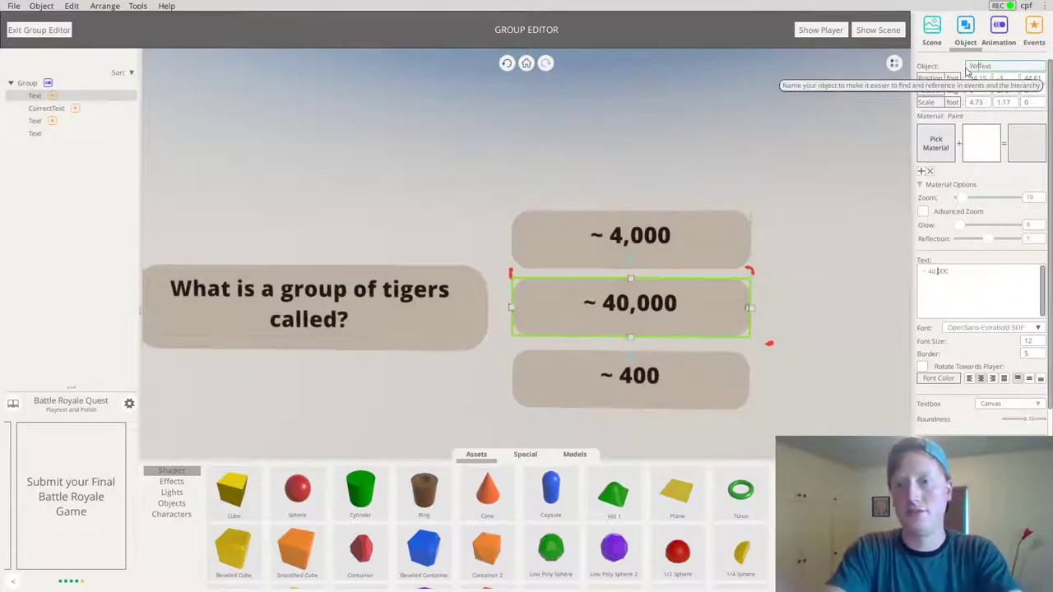
click(668, 386)
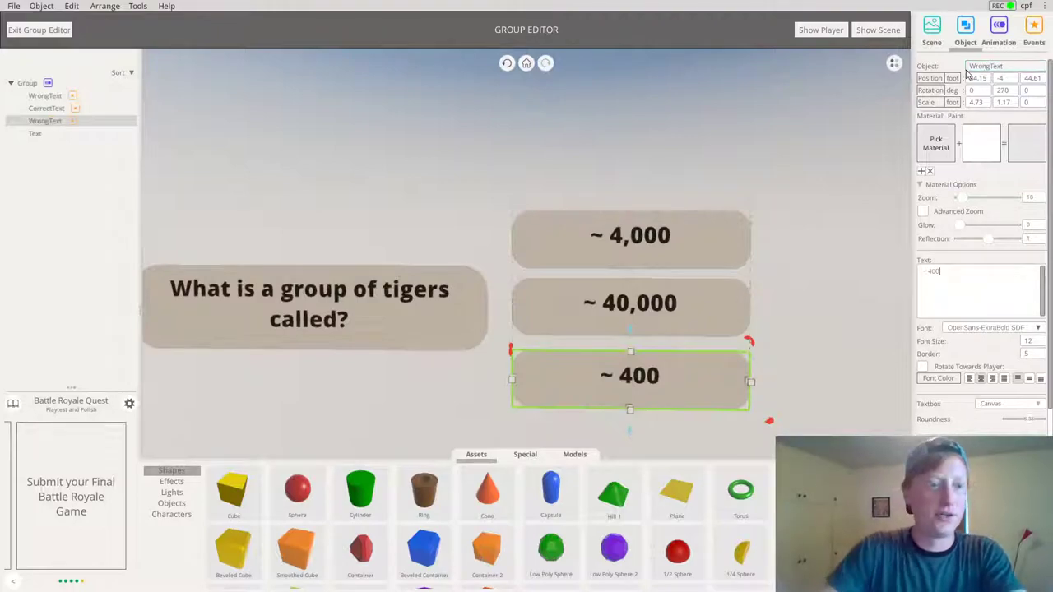
Change the answers from top to bottom to Streak, Pack and Pride, and leave group editing
click(46, 109)
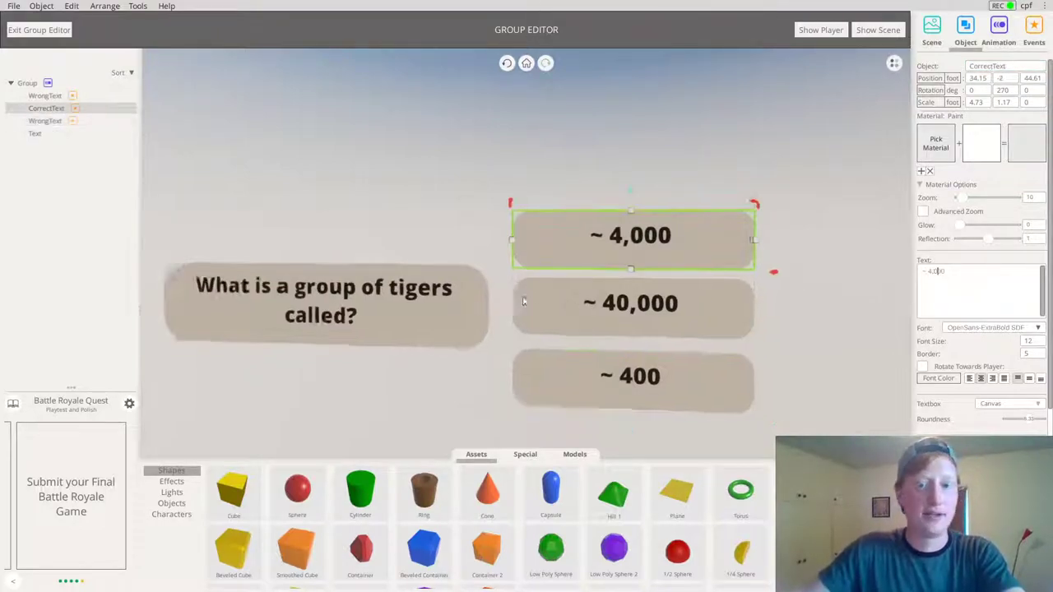
drag(998, 282, 798, 276)
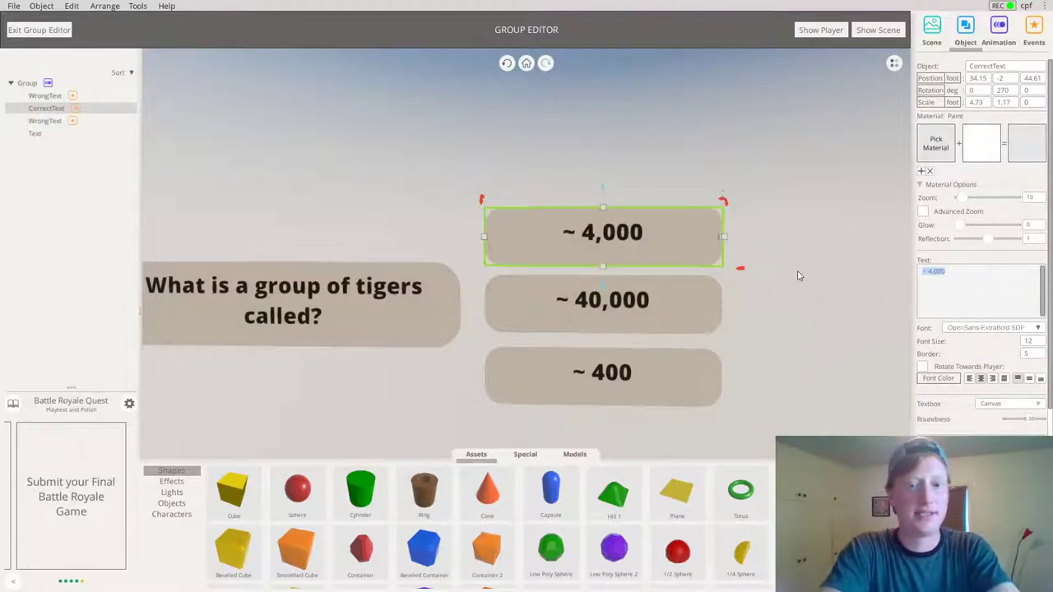
click(45, 96)
key(ctrl+a)
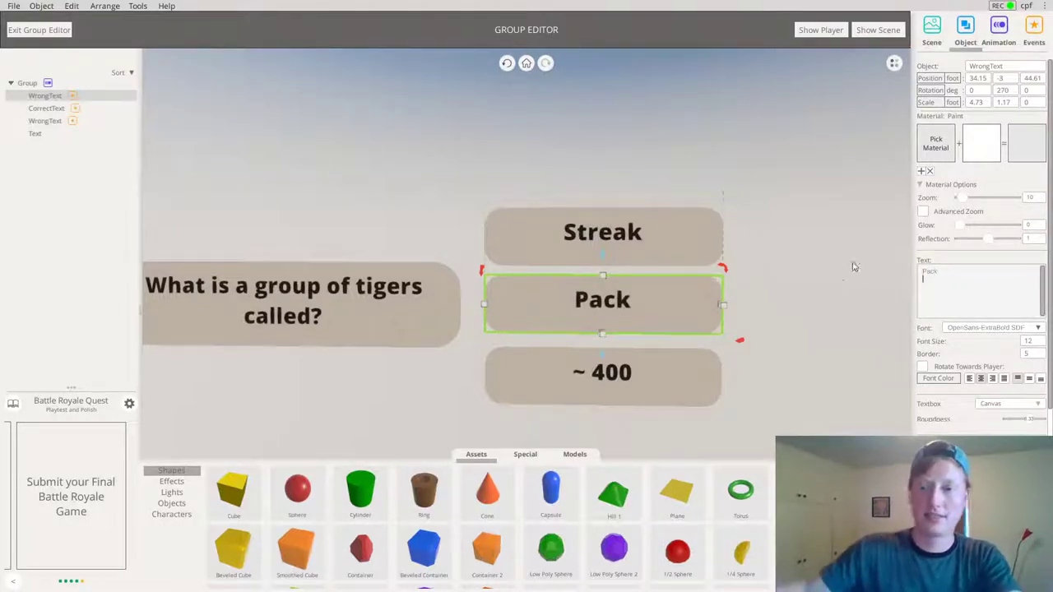
click(34, 124)
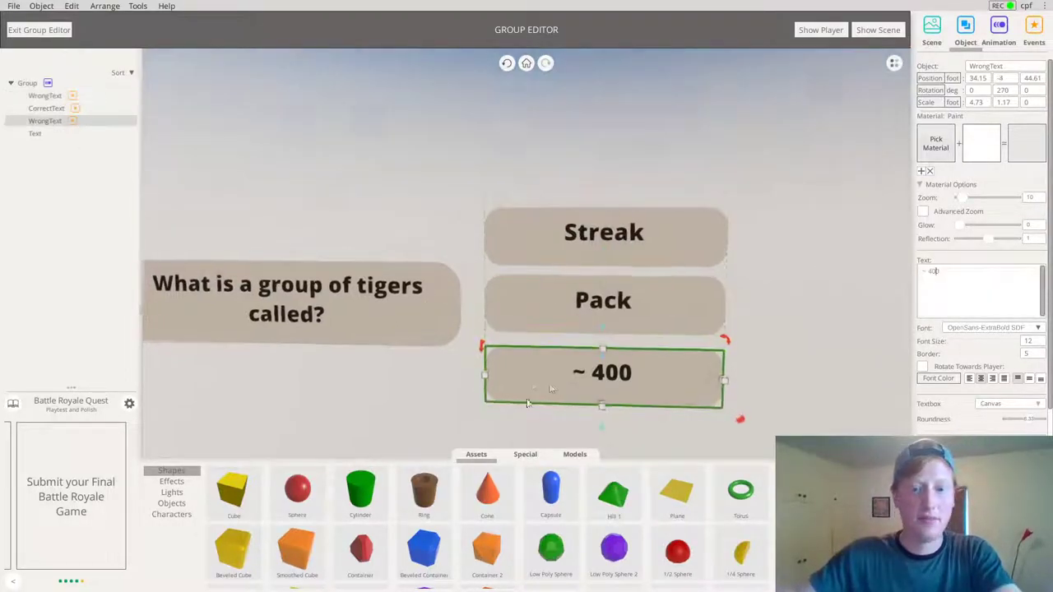
drag(975, 278, 731, 275)
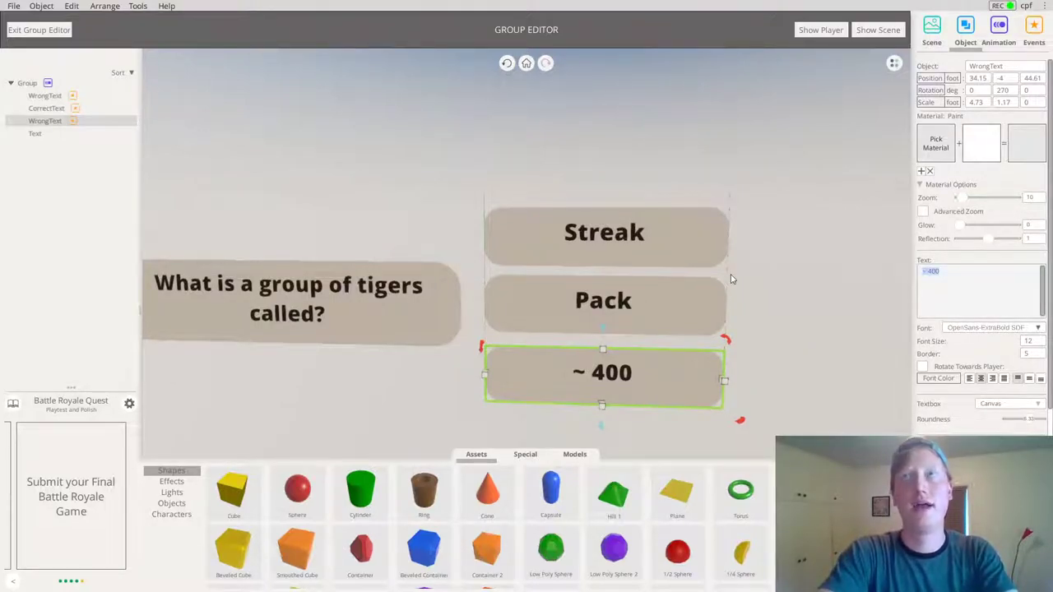
right_drag(276, 306, 383, 306)
click(343, 120)
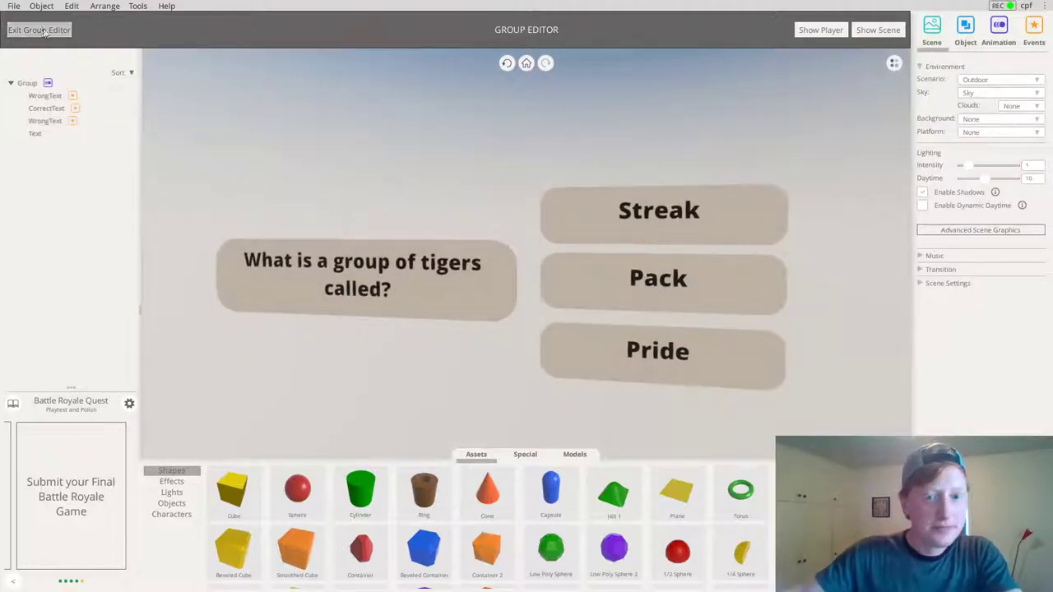
click(40, 29)
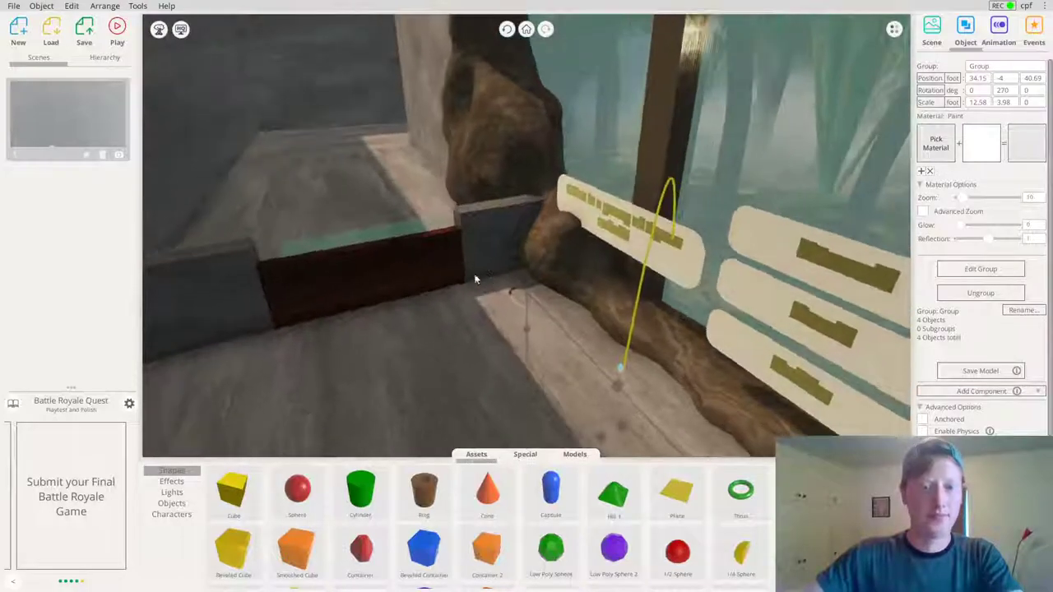
Select the second gate's cubes, trigger and quiz group together, and paste a copy across the corridor farther along
click(455, 242)
right_drag(478, 270, 407, 494)
scroll(440, 403, down, 3)
scroll(425, 214, down, 1)
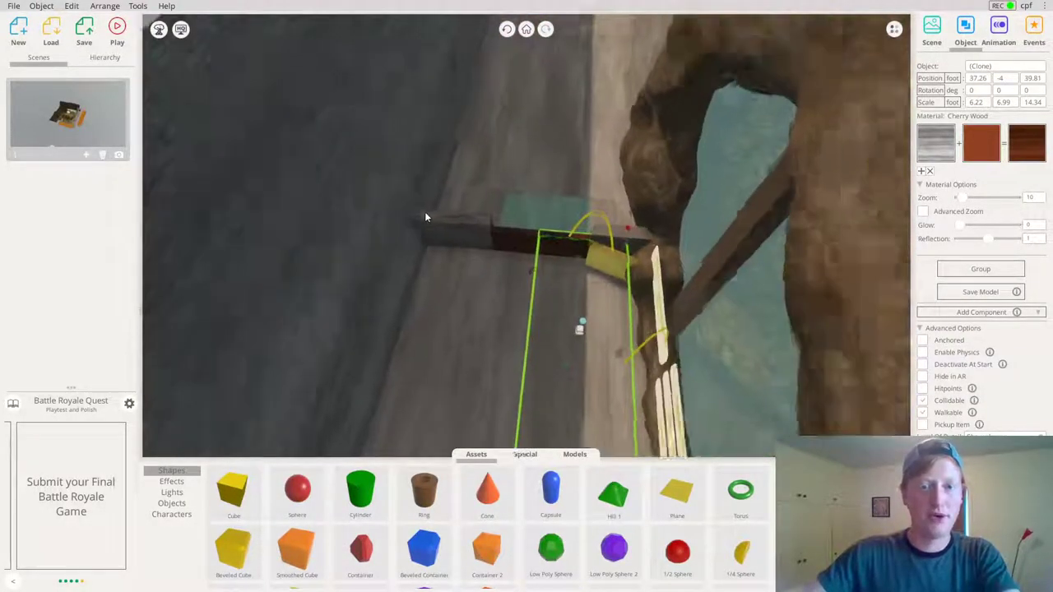
scroll(425, 217, down, 2)
scroll(631, 237, up, 4)
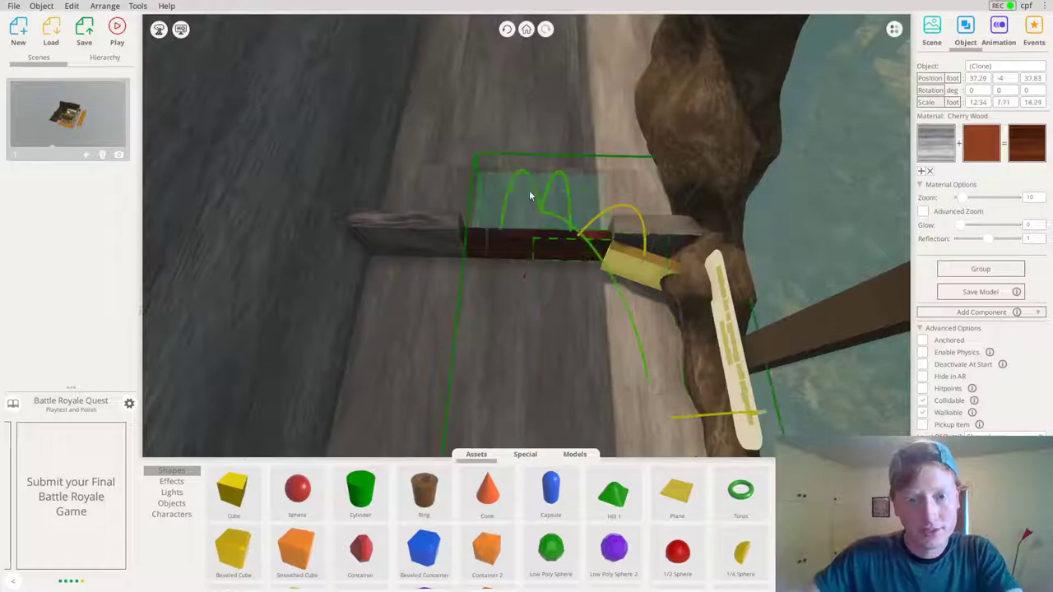
shift+click(398, 252)
scroll(444, 267, down, 4)
right_drag(468, 284, 648, 309)
middle_drag(646, 309, 588, 318)
key(ctrl+v)
drag(580, 313, 595, 280)
Move the third gate's quiz group below the floor in front of its window, at about X 33.61 and Z 108.18 feet
right_drag(782, 101, 510, 299)
scroll(719, 257, up, 5)
scroll(522, 232, up, 4)
right_drag(522, 233, 480, 294)
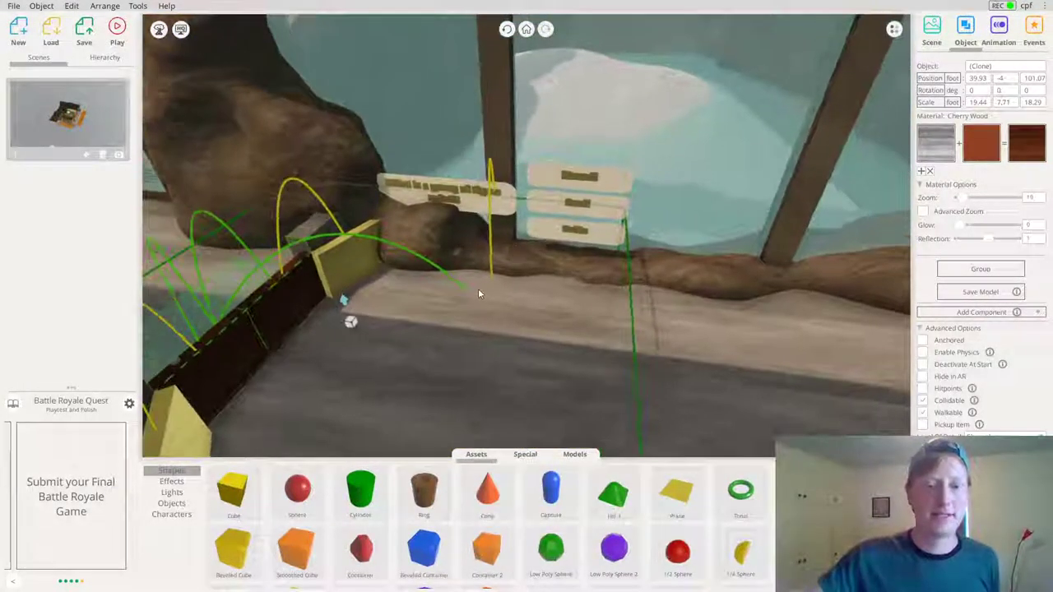
scroll(477, 289, up, 3)
click(495, 270)
right_drag(519, 340, 608, 2)
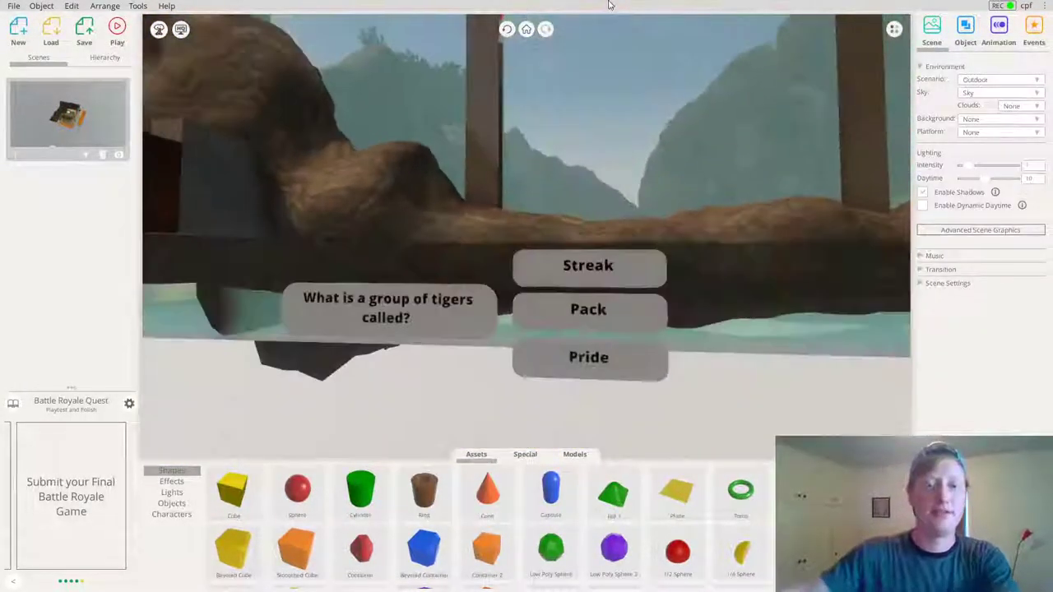
drag(438, 320, 552, 355)
right_drag(502, 222, 458, 308)
drag(458, 301, 496, 294)
right_drag(513, 232, 494, 298)
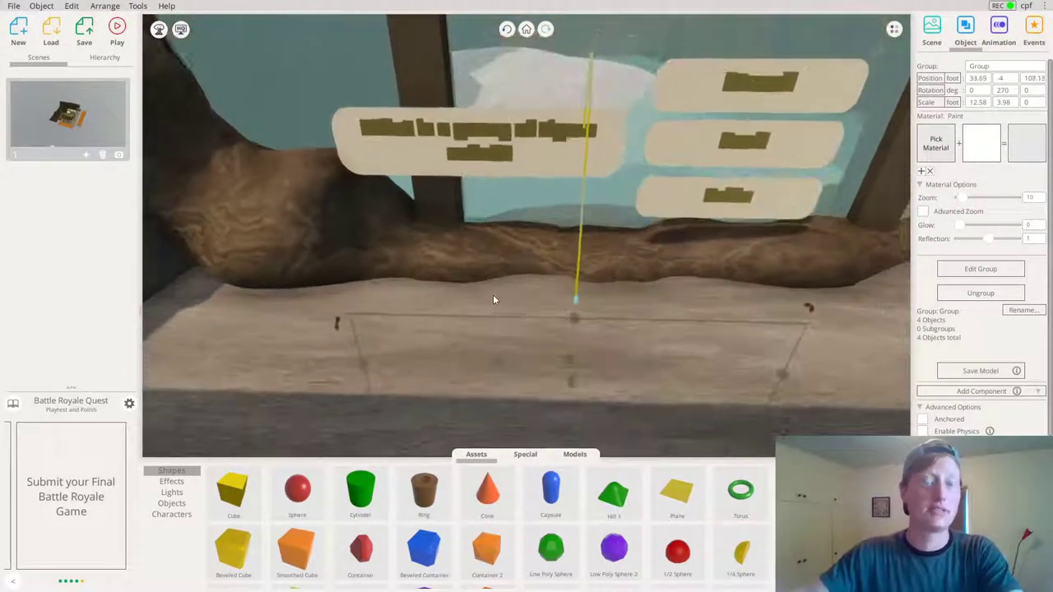
scroll(500, 271, down, 2)
right_drag(508, 239, 527, 267)
scroll(643, 329, up, 4)
right_drag(643, 329, 509, 254)
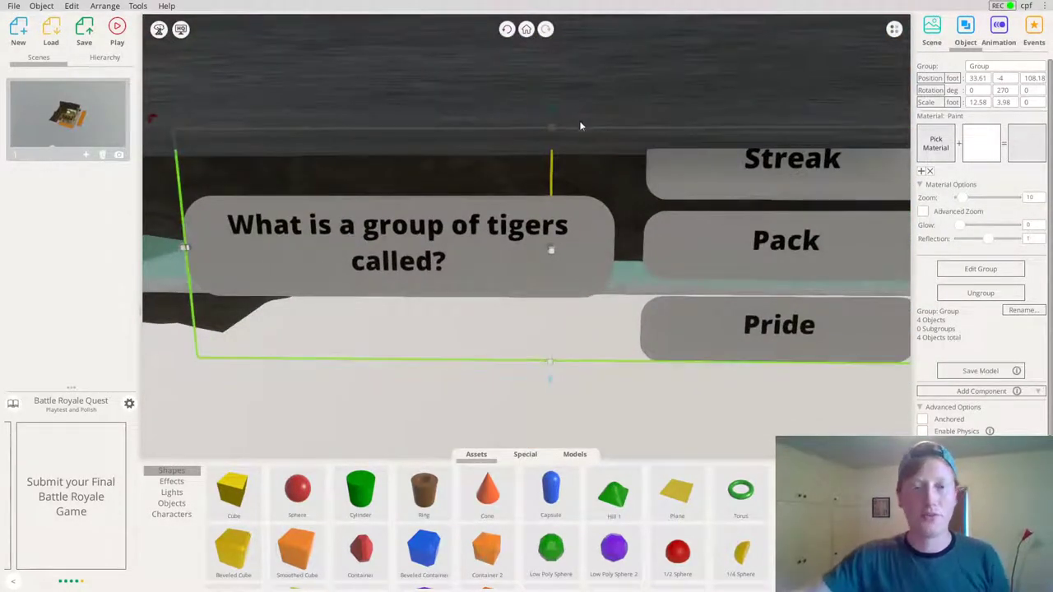
Examine the tiger facts on the exhibit poster for material for the third gate's question
right_drag(501, 222, 481, 196)
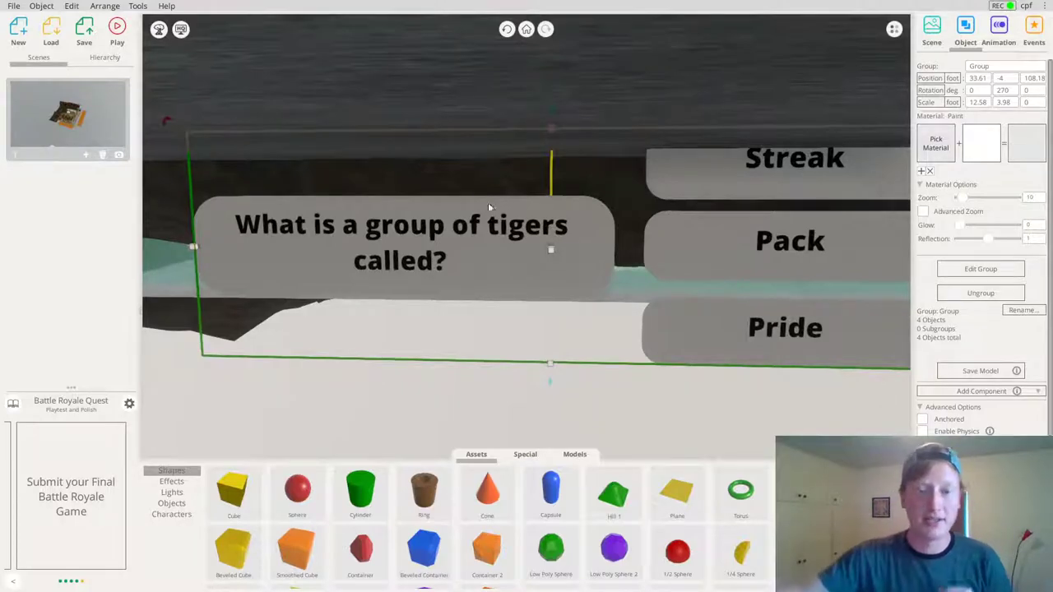
right_drag(396, 265, 464, 180)
scroll(464, 181, up, 1)
middle_drag(469, 257, 571, 244)
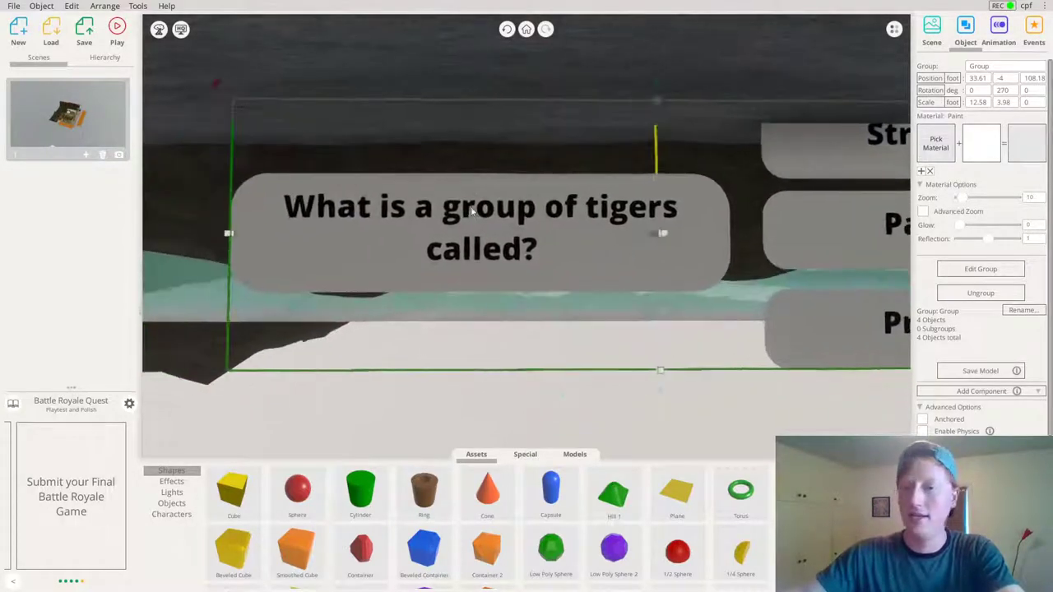
right_drag(571, 243, 677, 264)
double_click(517, 251)
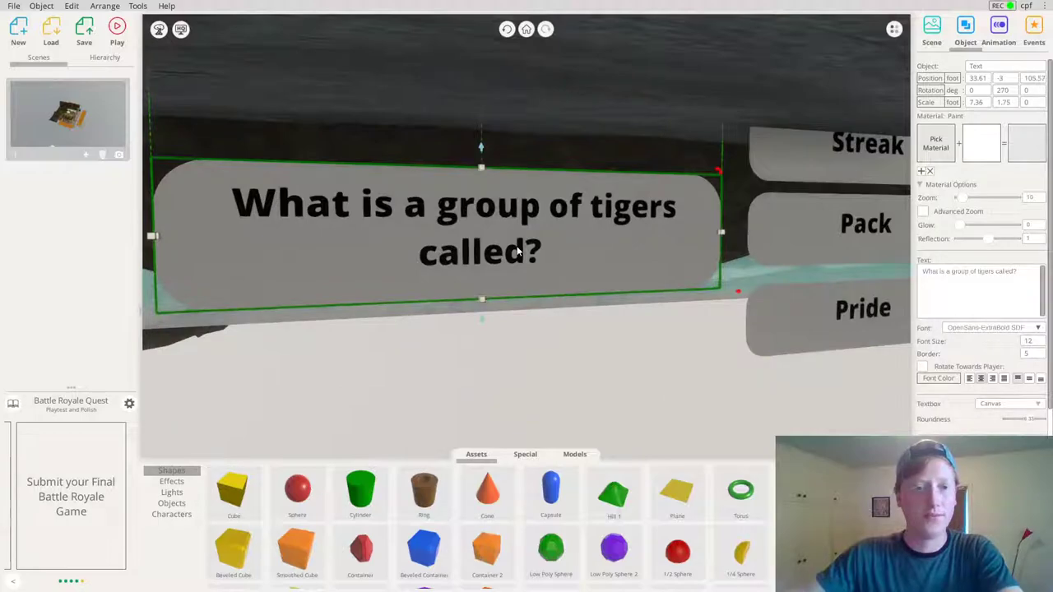
right_drag(603, 263, 569, 249)
click(568, 249)
middle_drag(481, 208, 492, 237)
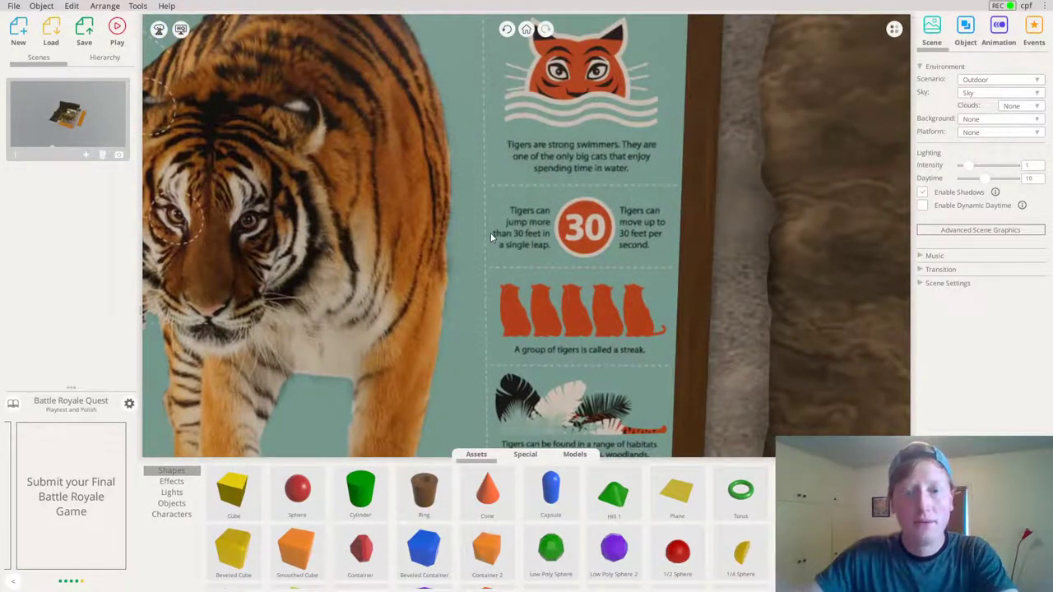
key(d)
mouse_move(487, 232)
mouse_down()
mouse_move(474, 223)
mouse_move(497, 230)
mouse_up()
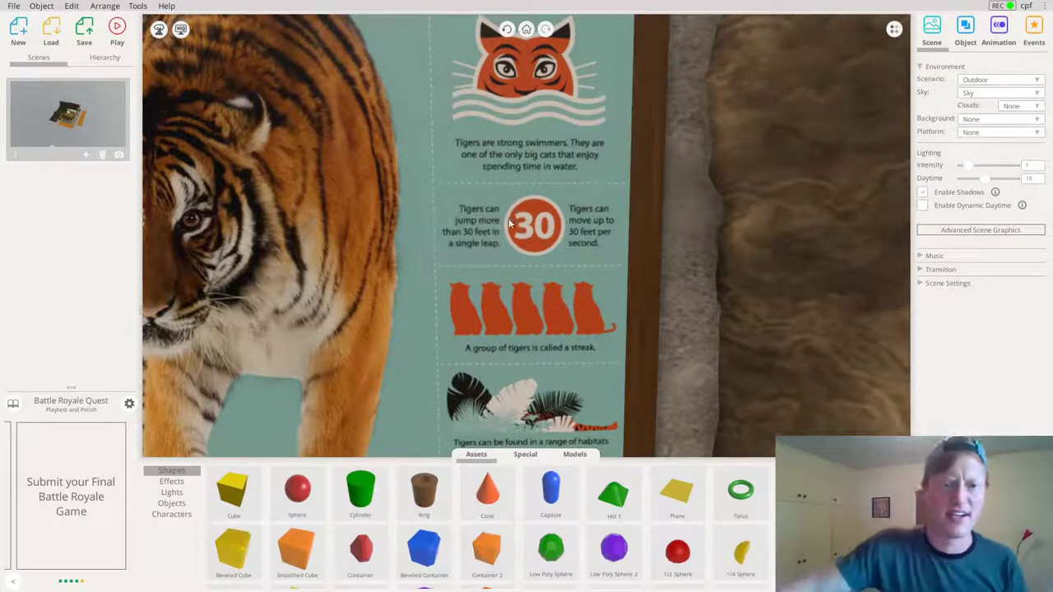
drag(538, 258, 511, 239)
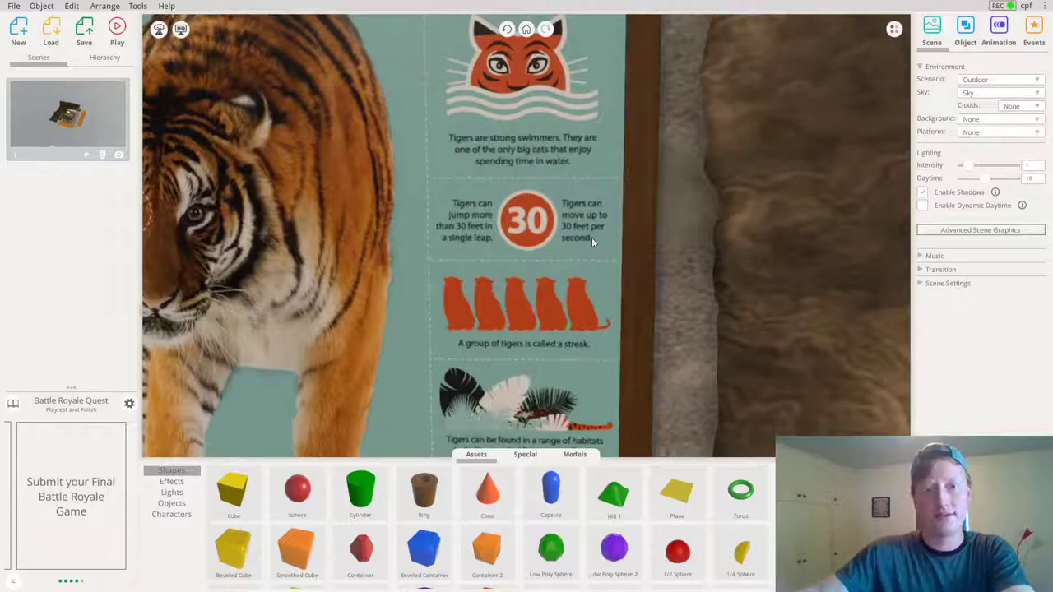
Change the third gate's question text to "How far can a tiger jump at once?"
key(q)
drag(590, 237, 1038, 311)
key(w)
key(w)
drag(739, 271, 368, 247)
scroll(365, 248, up, 3)
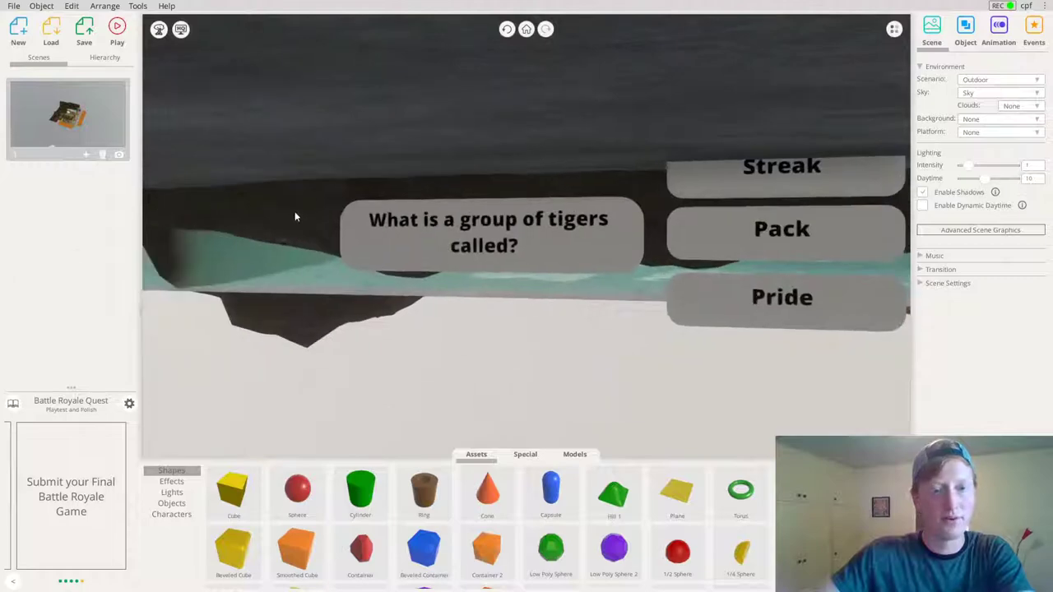
click(504, 252)
click(1030, 278)
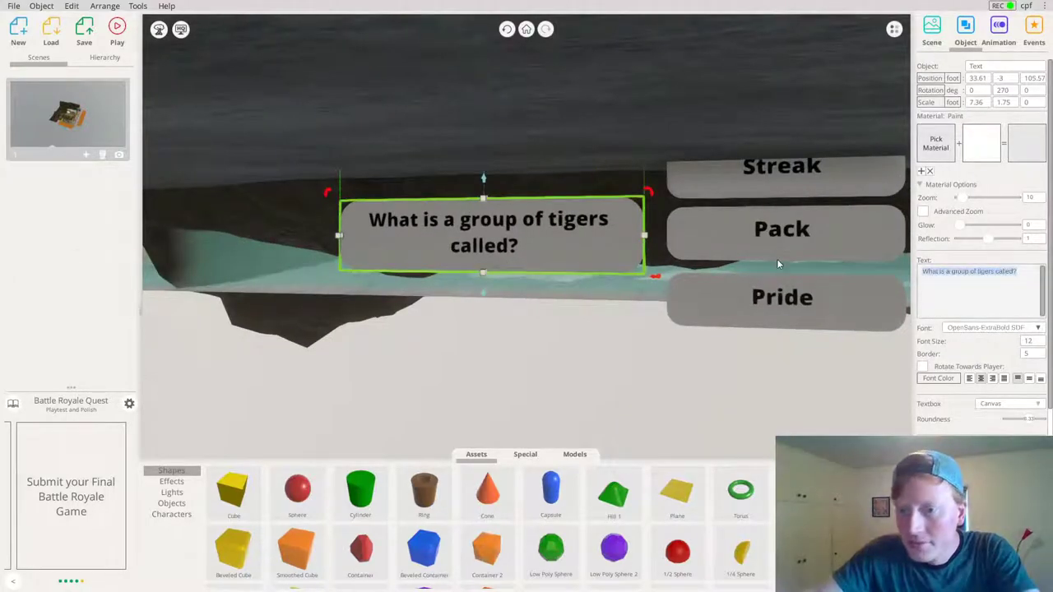
text(How ca)
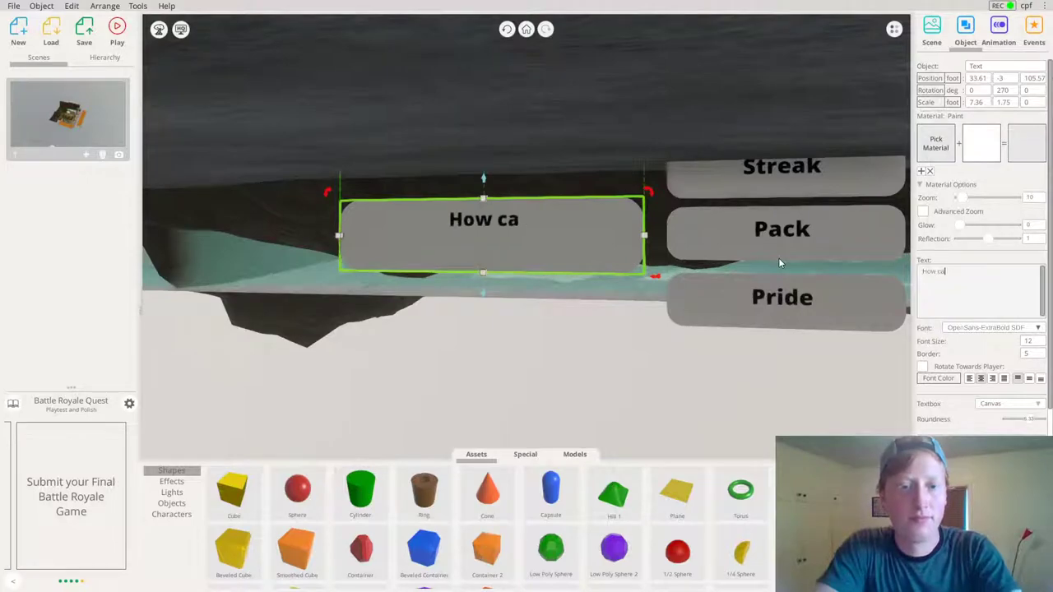
key(BackSpace)
key(BackSpace)
text(far )
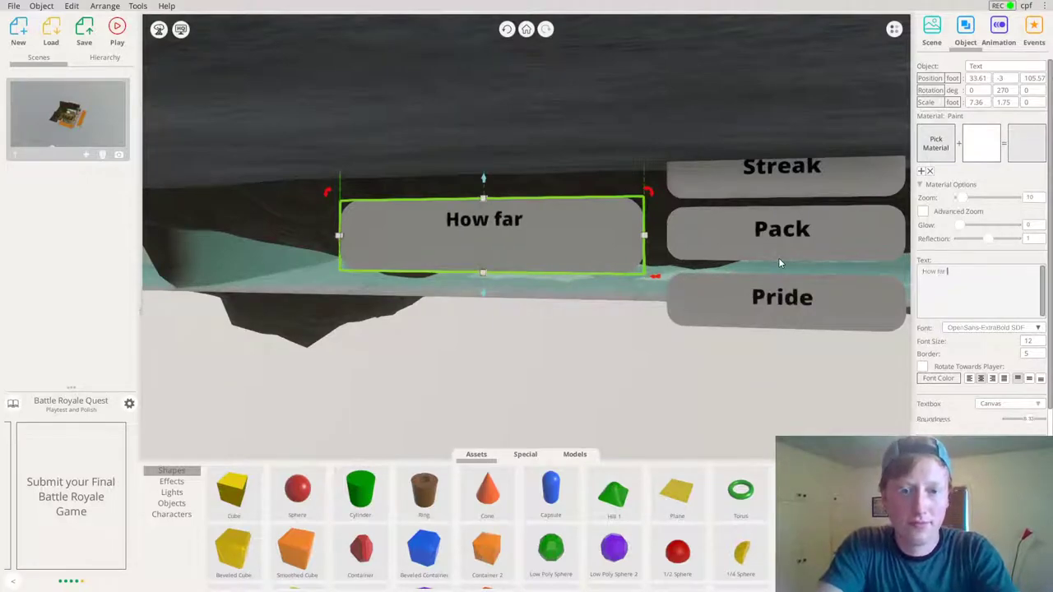
text(can a tiger jump in)
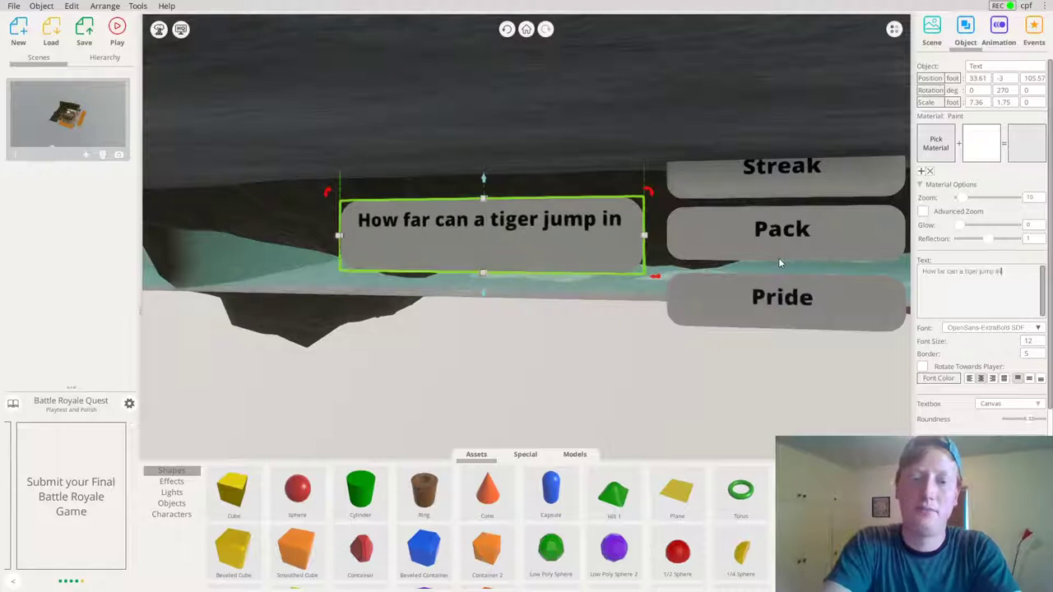
key(BackSpace)
key(BackSpace)
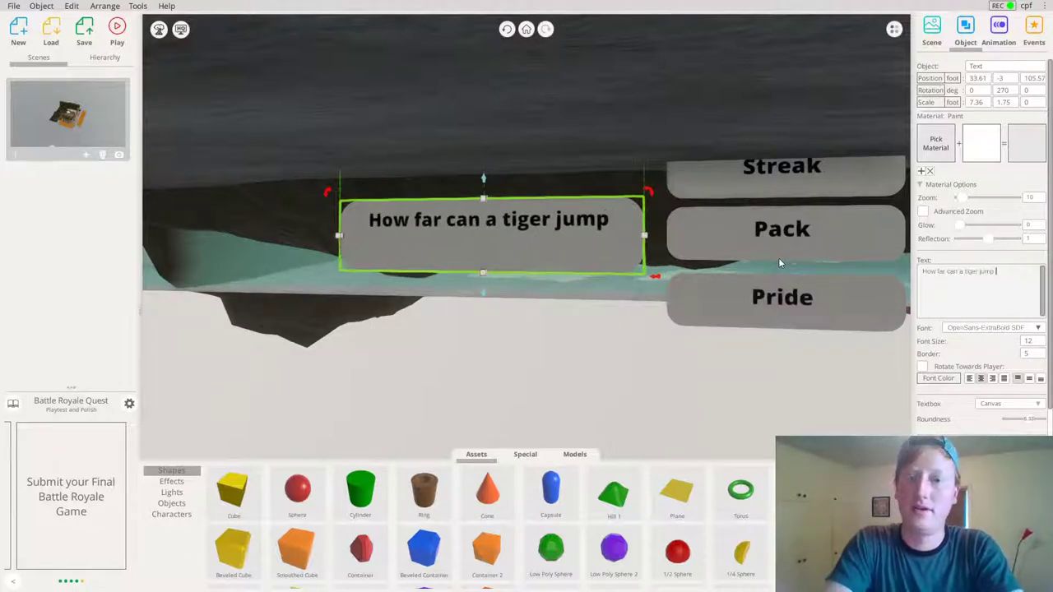
text(a)
key(BackSpace)
text(at once?)
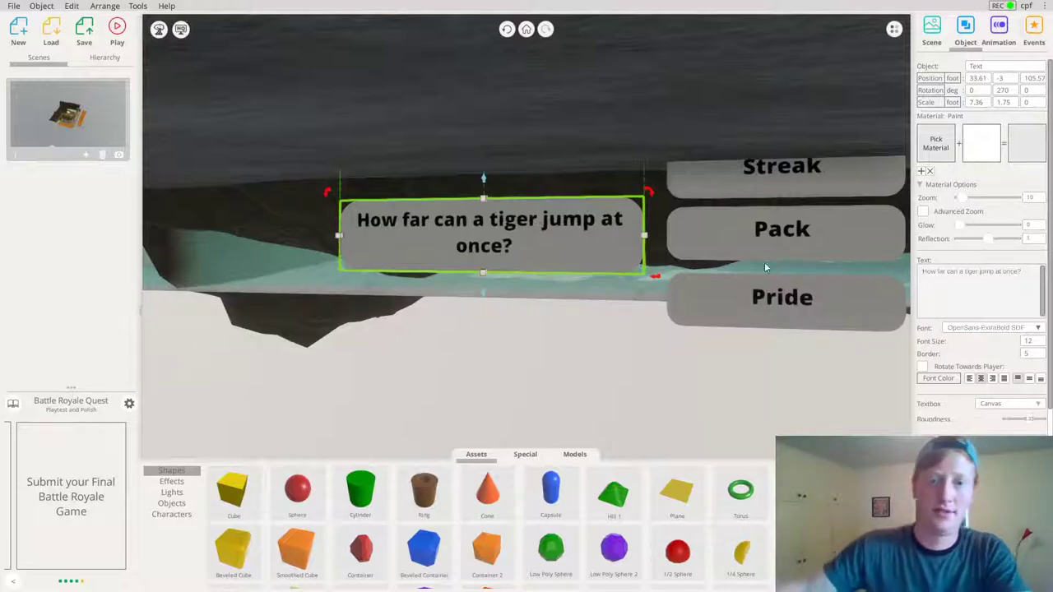
Open the third quiz group for editing and lower the CorrectText answer Streak to Y -4 feet
right_drag(769, 280, 569, 229)
click(781, 184)
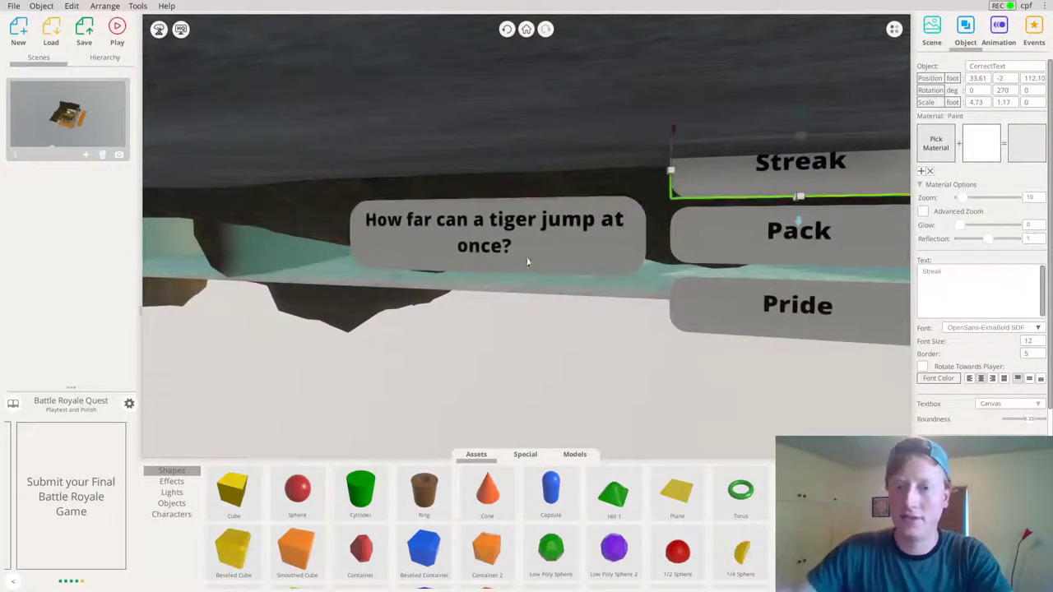
click(979, 269)
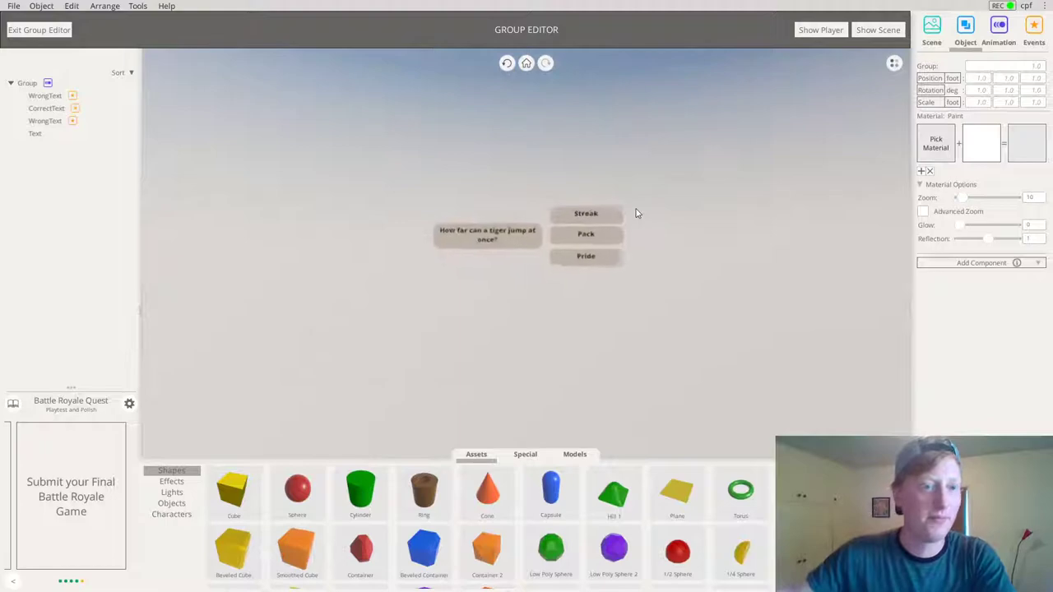
click(58, 110)
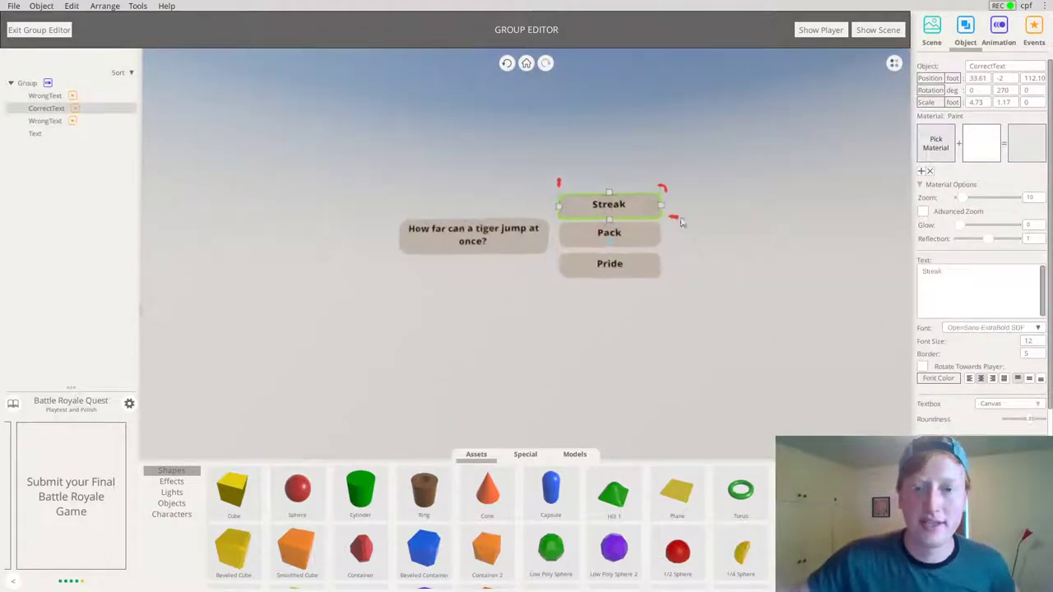
mouse_move(679, 139)
mouse_down()
mouse_move(678, 190)
mouse_move(696, 250)
mouse_move(699, 241)
mouse_up()
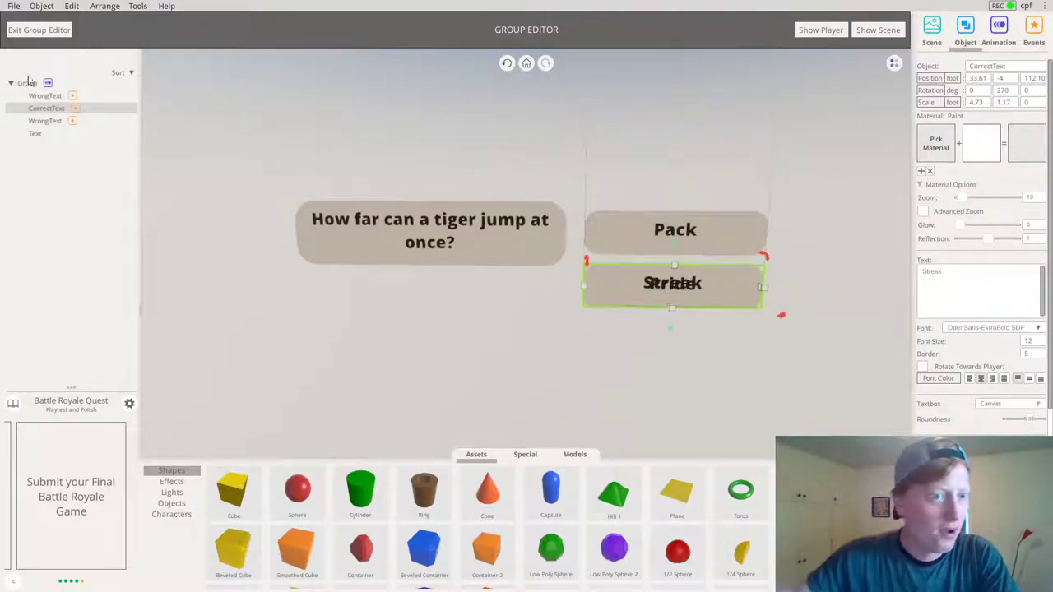
Raise the WrongText answer Pride to the top of the answer column, at Y -1 foot
click(38, 122)
mouse_move(673, 247)
mouse_down()
mouse_move(679, 129)
mouse_move(690, 138)
mouse_up()
middle_drag(690, 134, 643, 123)
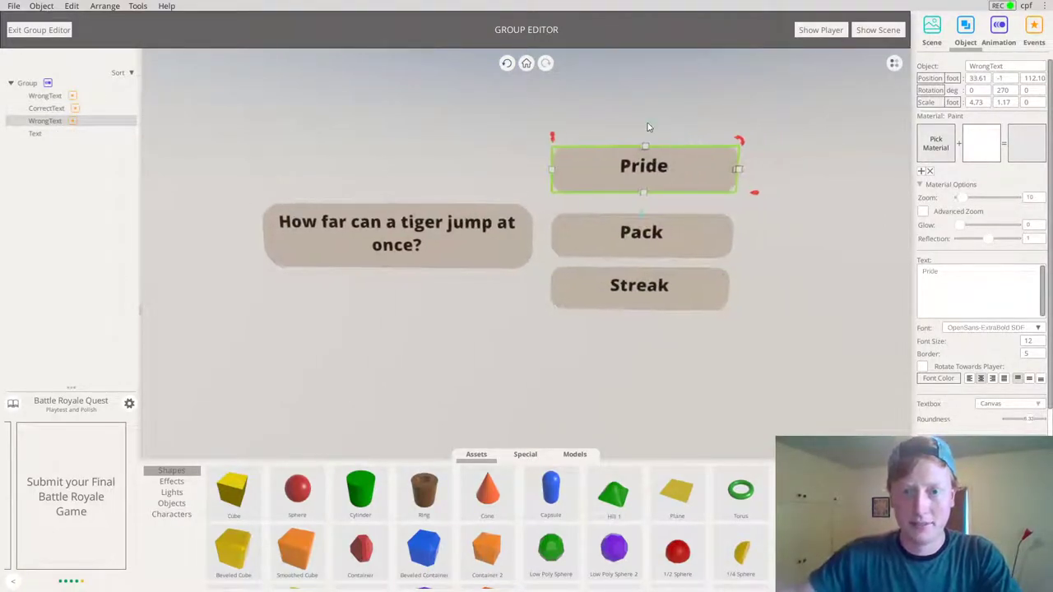
drag(646, 126, 647, 130)
right_drag(716, 276, 674, 270)
scroll(675, 270, up, 2)
middle_drag(674, 270, 602, 277)
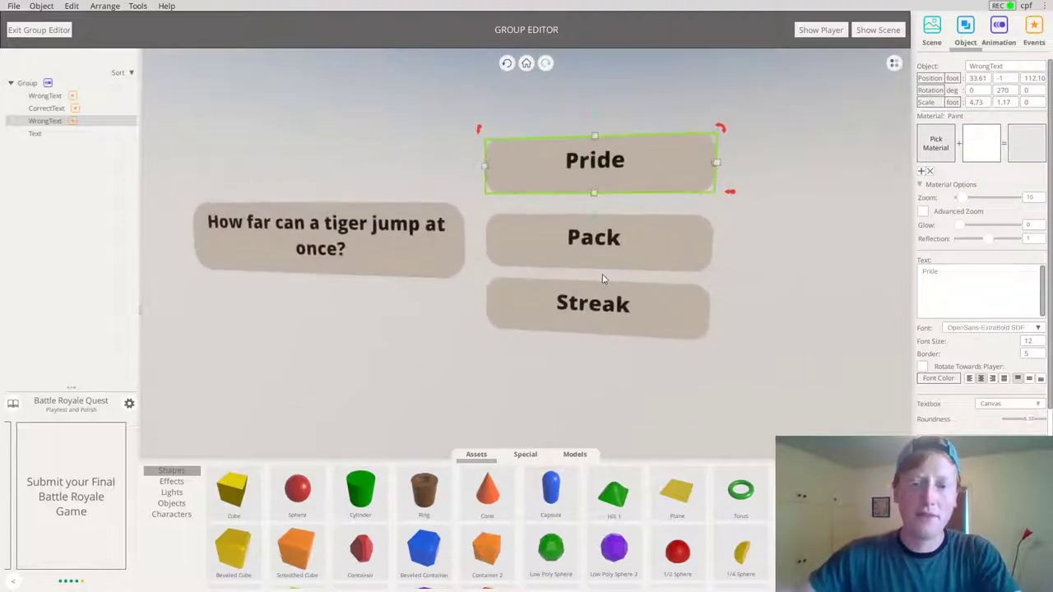
right_drag(601, 277, 645, 216)
drag(596, 118, 598, 123)
Change the answers from top to bottom to 3 ft., 13 ft. and 30 ft., and leave group editing
right_drag(616, 163, 925, 263)
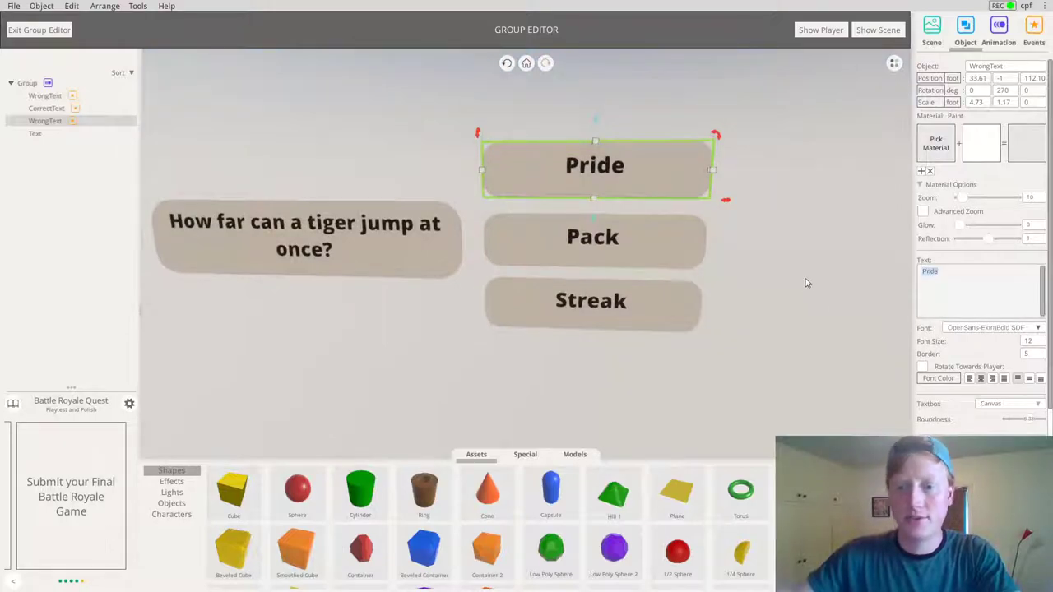
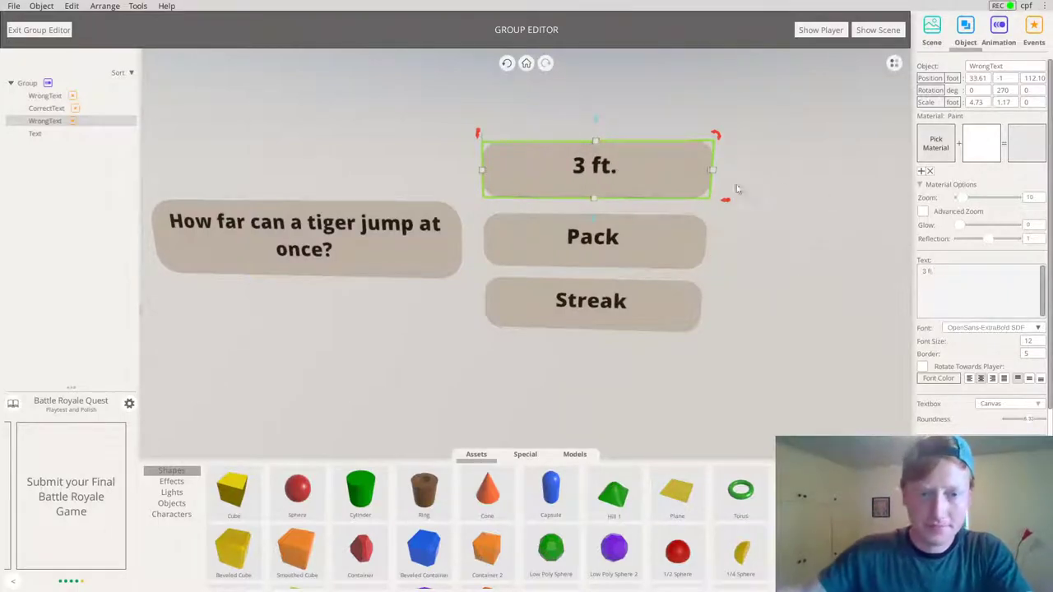
click(574, 263)
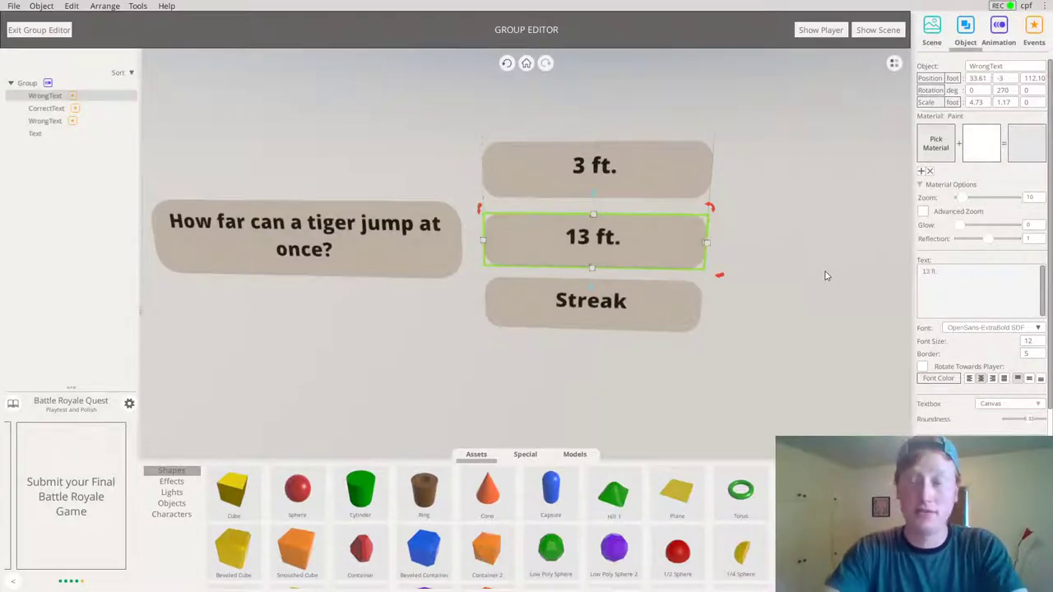
click(582, 310)
double_click(964, 272)
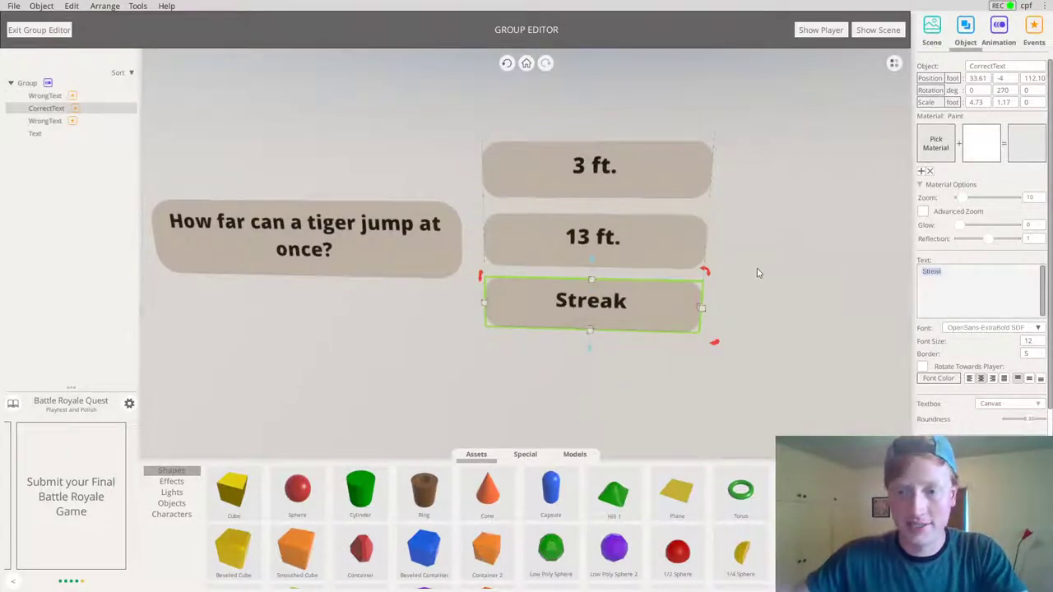
text(30 ft.)
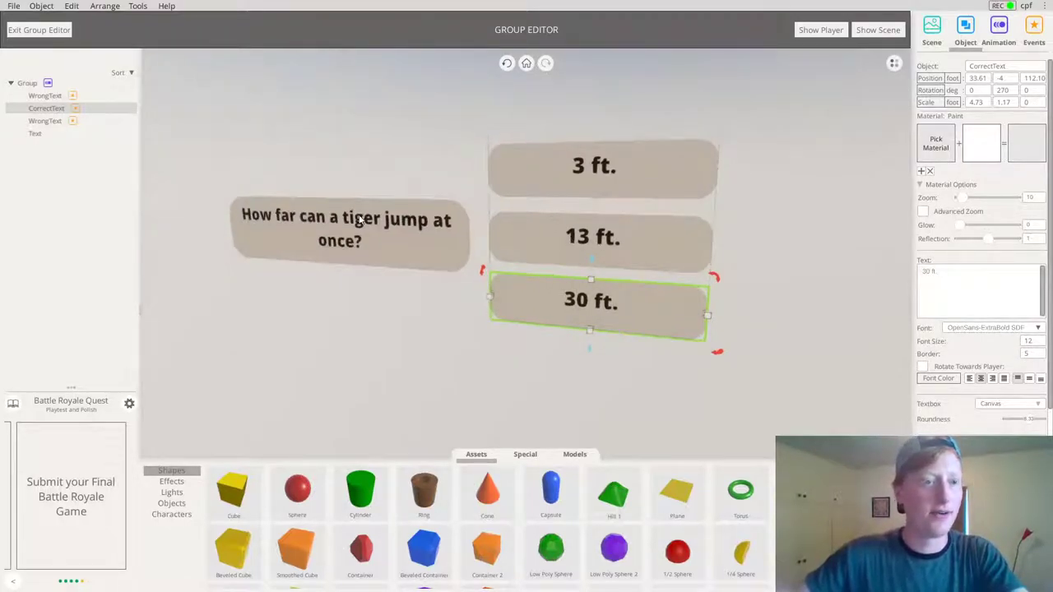
click(1033, 43)
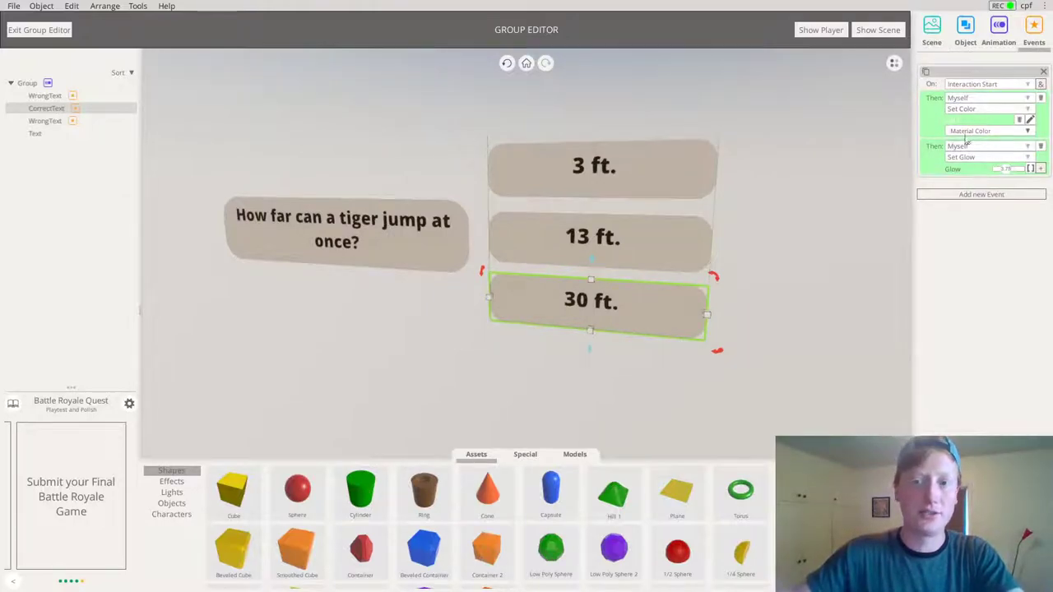
click(39, 32)
click(465, 171)
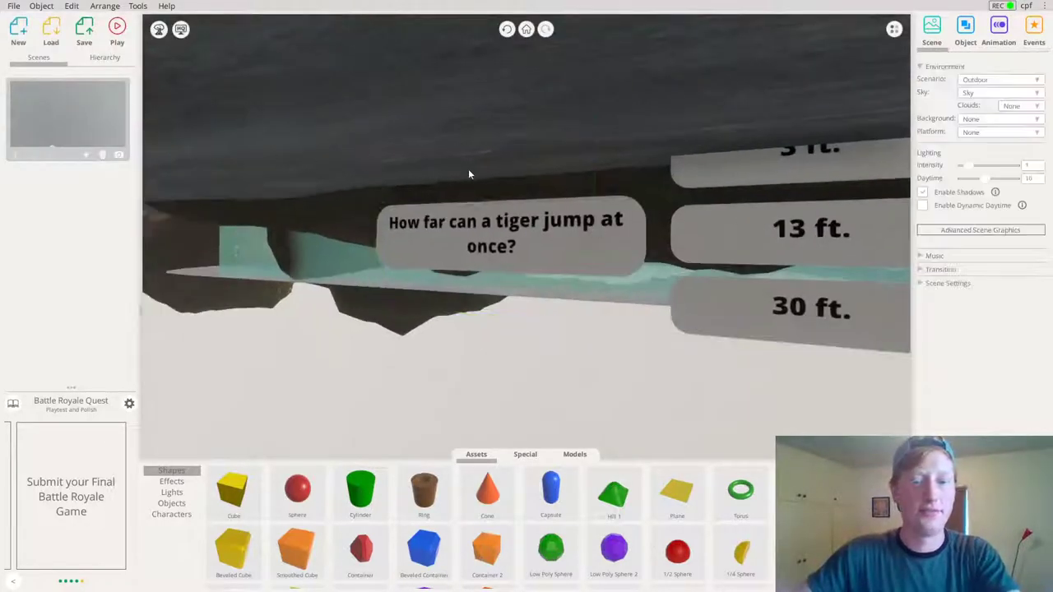
Place an integer variable above the doorway at the corridor's starting end and name it AnswersVariable, with initial value 0
drag(510, 161, 740, 230)
drag(347, 181, 626, 202)
drag(287, 195, 567, 210)
drag(404, 219, 650, 230)
drag(338, 242, 588, 247)
drag(434, 186, 634, 218)
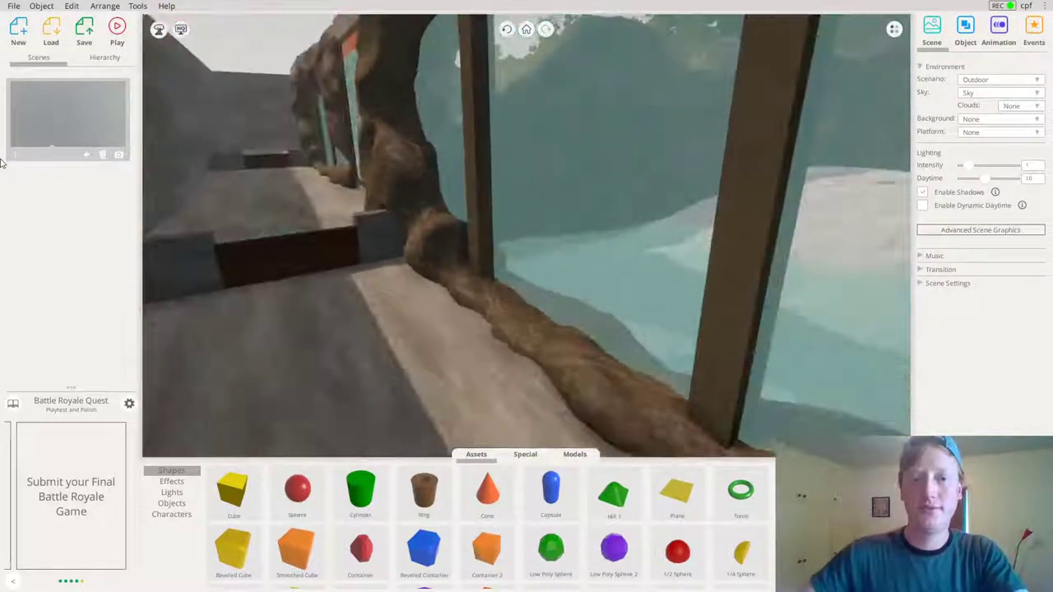
drag(249, 229, 648, 258)
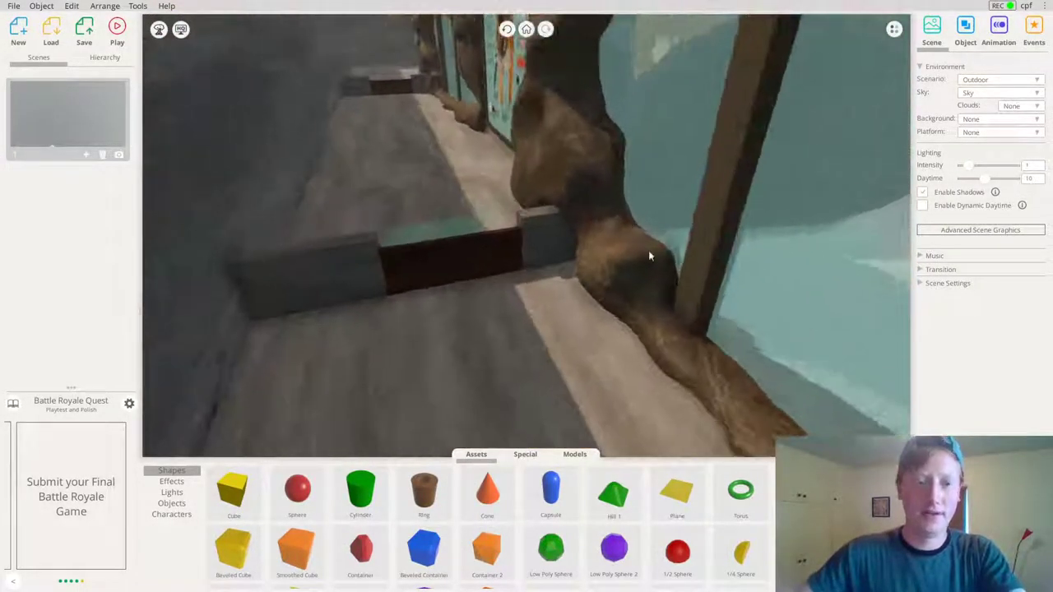
drag(552, 132, 551, 189)
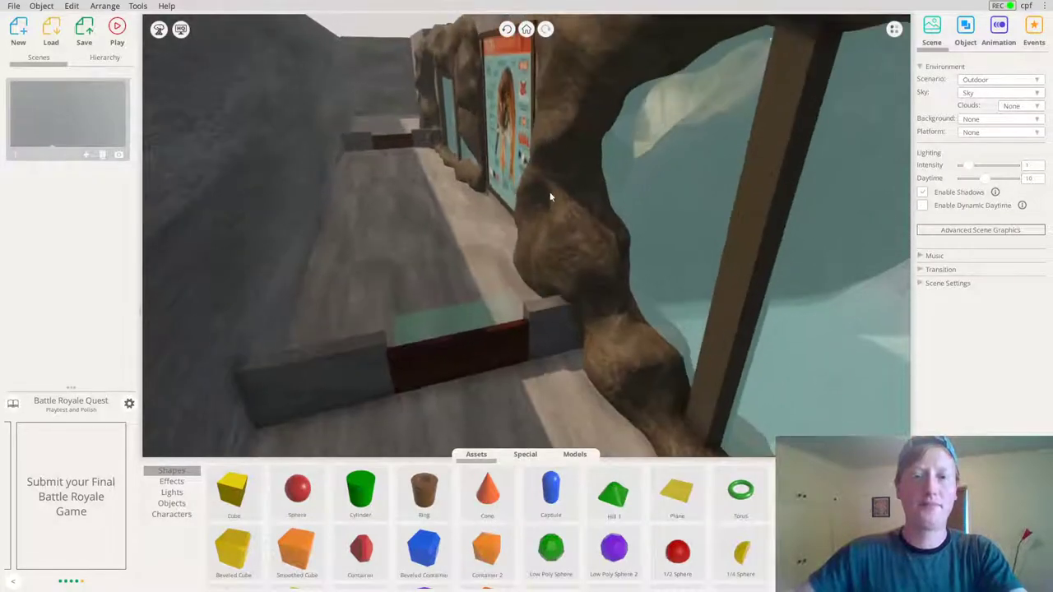
click(528, 455)
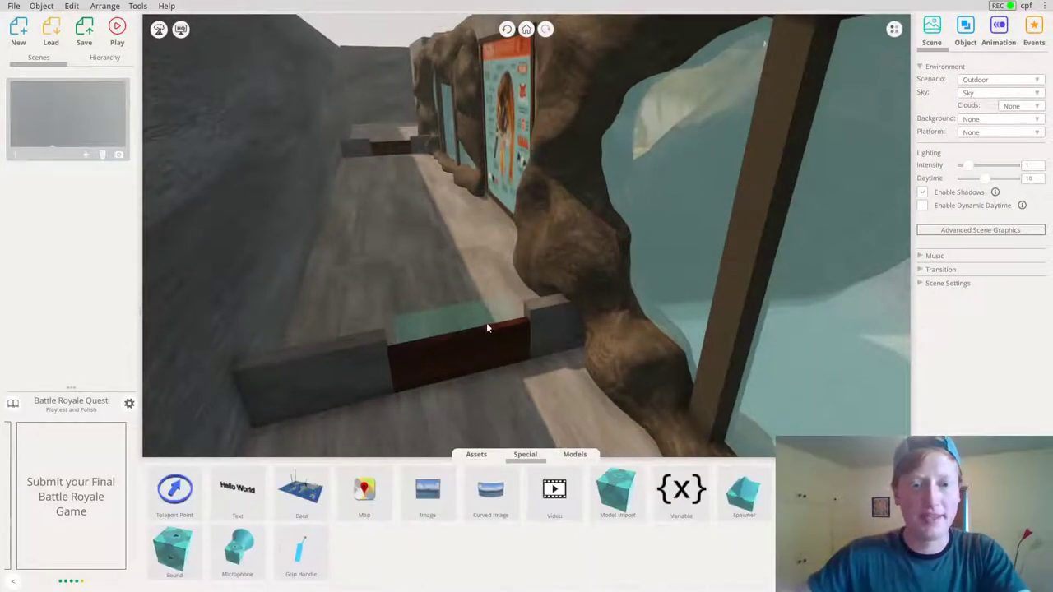
scroll(581, 251, up, 4)
scroll(493, 224, up, 5)
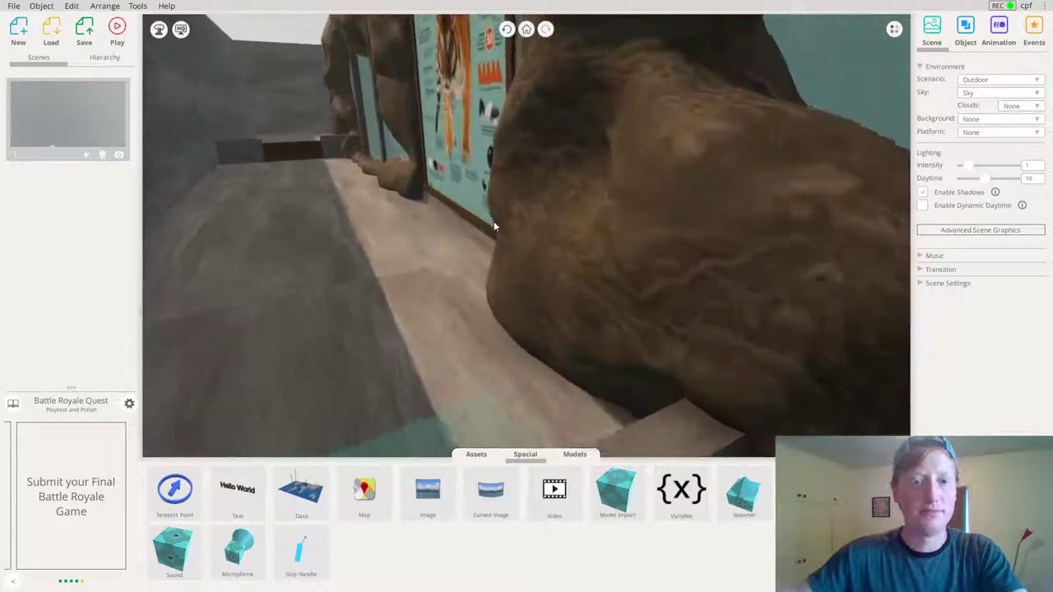
drag(439, 265, 610, 249)
scroll(611, 249, down, 5)
drag(254, 188, 740, 325)
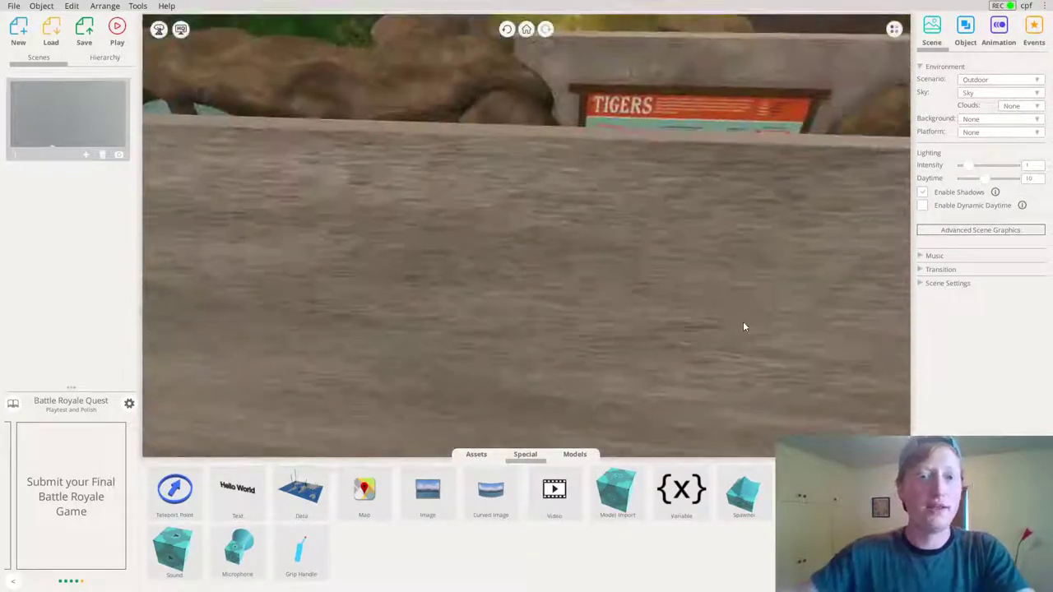
scroll(539, 212, up, 4)
drag(538, 213, 255, 296)
scroll(679, 282, up, 3)
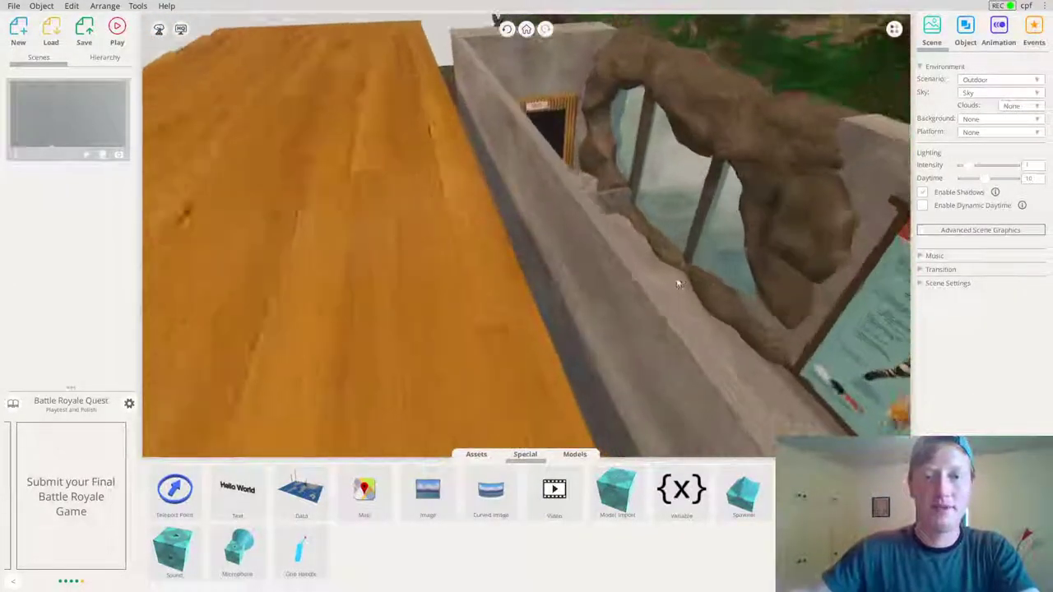
drag(679, 282, 383, 52)
scroll(604, 239, down, 3)
drag(613, 333, 512, 162)
drag(691, 497, 483, 108)
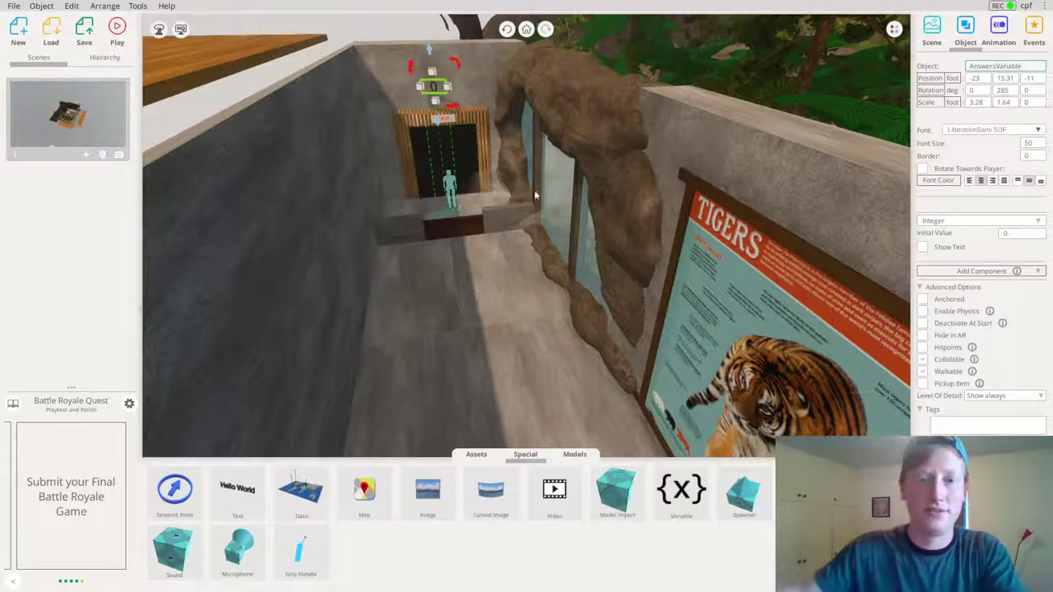
scroll(507, 184, up, 10)
scroll(515, 208, down, 3)
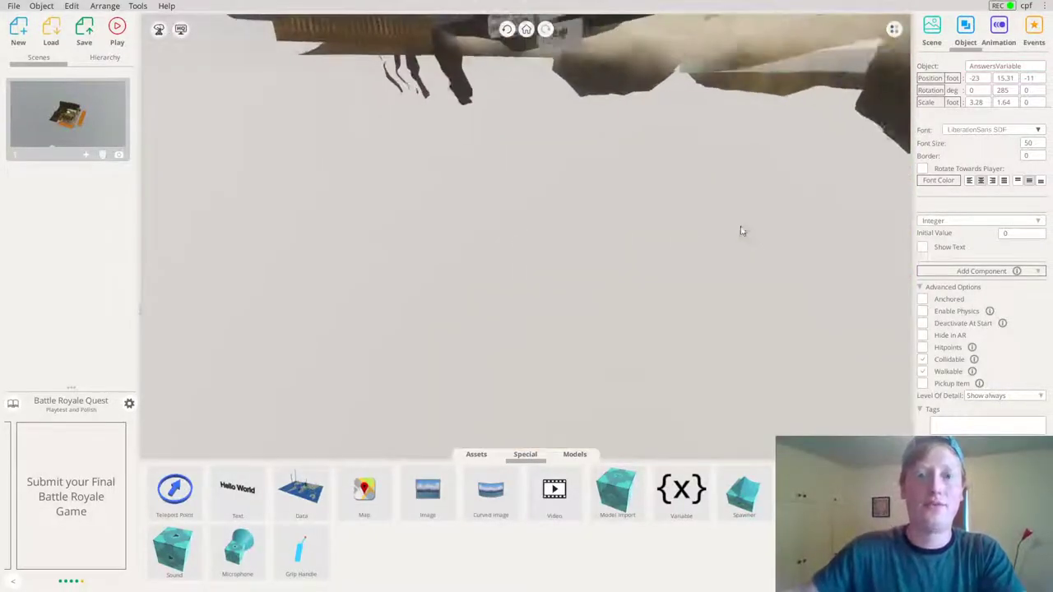
Add an action to the interaction event of the wild-tigers quiz's "~ 4,000" answer that adds 1 to AnswersVariable
scroll(716, 242, down, 3)
scroll(699, 231, up, 3)
click(651, 252)
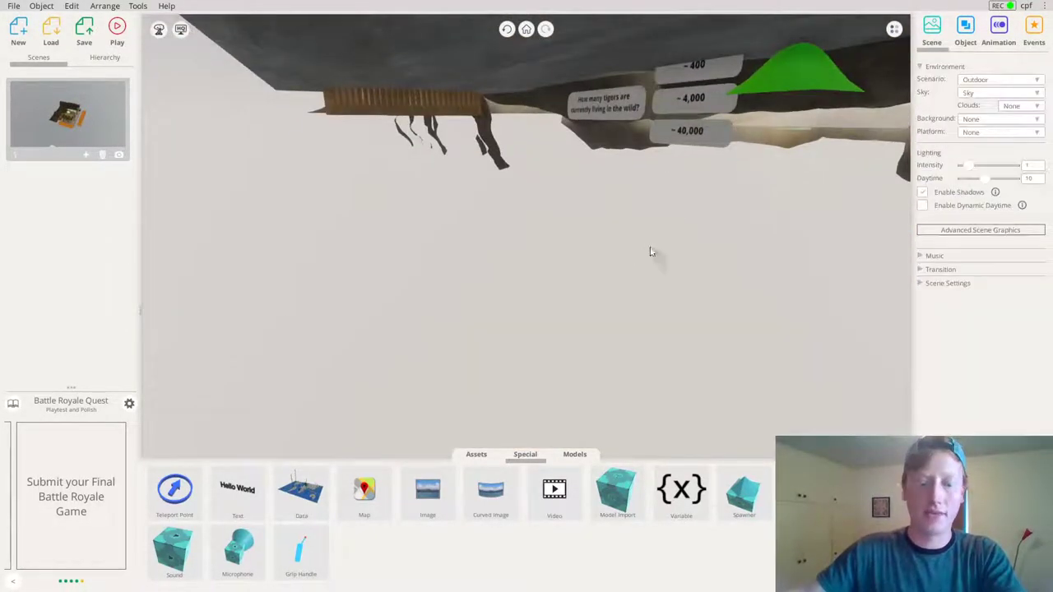
click(686, 110)
scroll(567, 176, down, 3)
click(1036, 31)
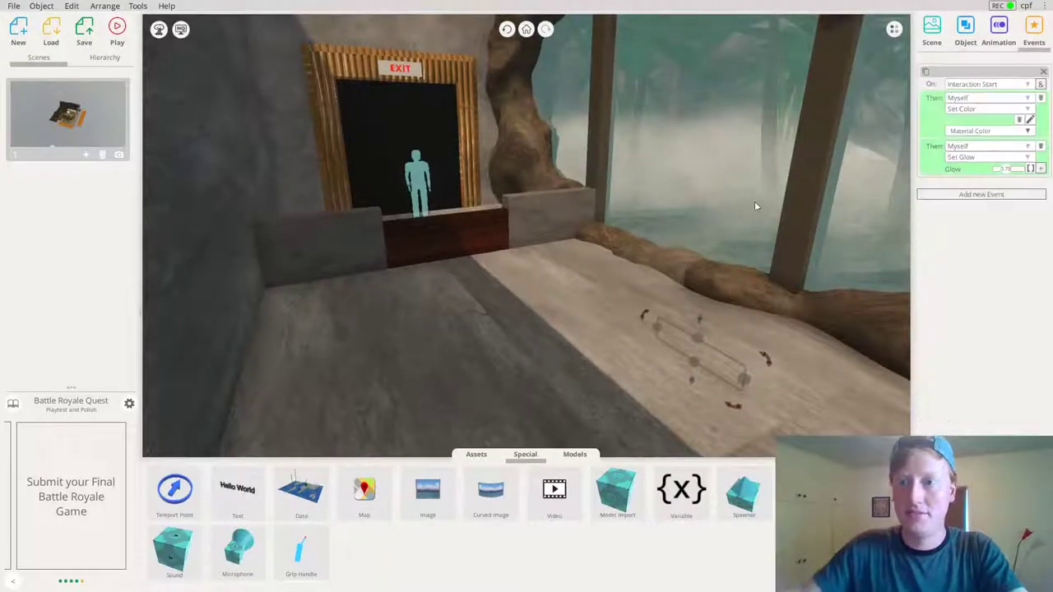
middle_drag(754, 204, 771, 284)
click(1040, 169)
click(982, 184)
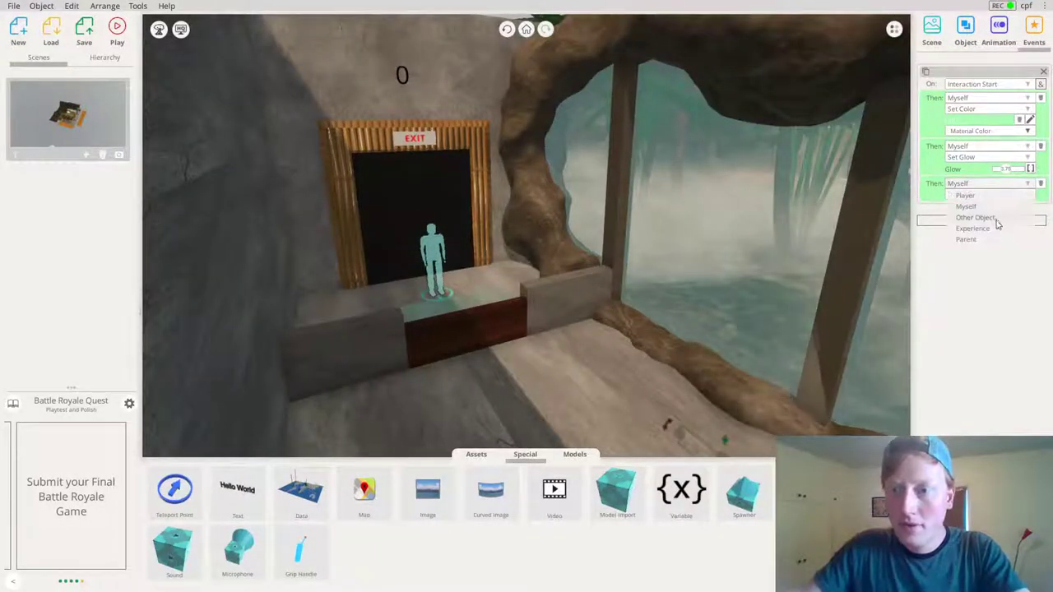
click(987, 219)
click(402, 75)
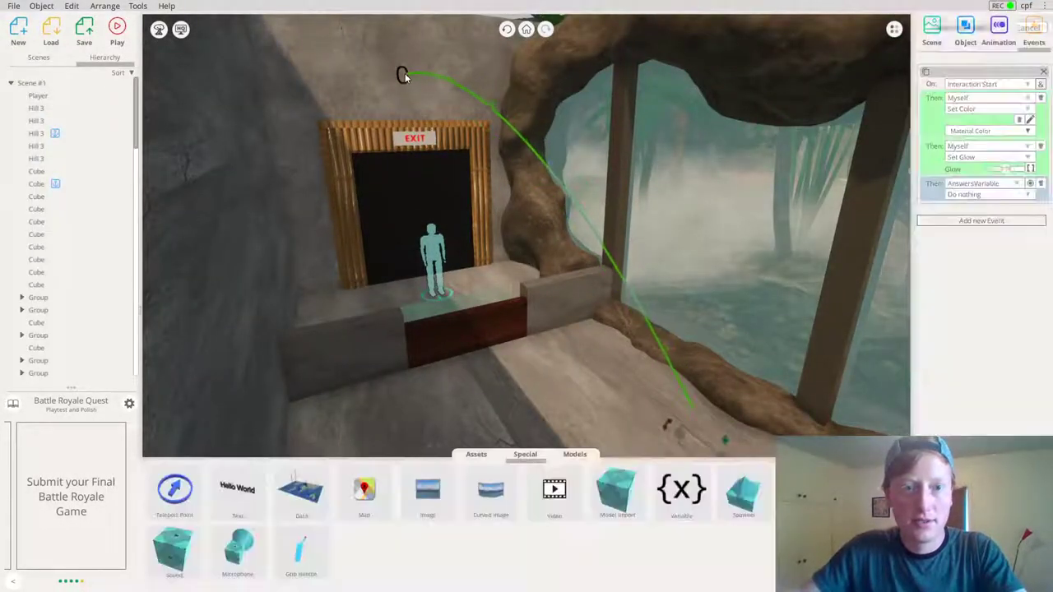
click(968, 194)
click(877, 219)
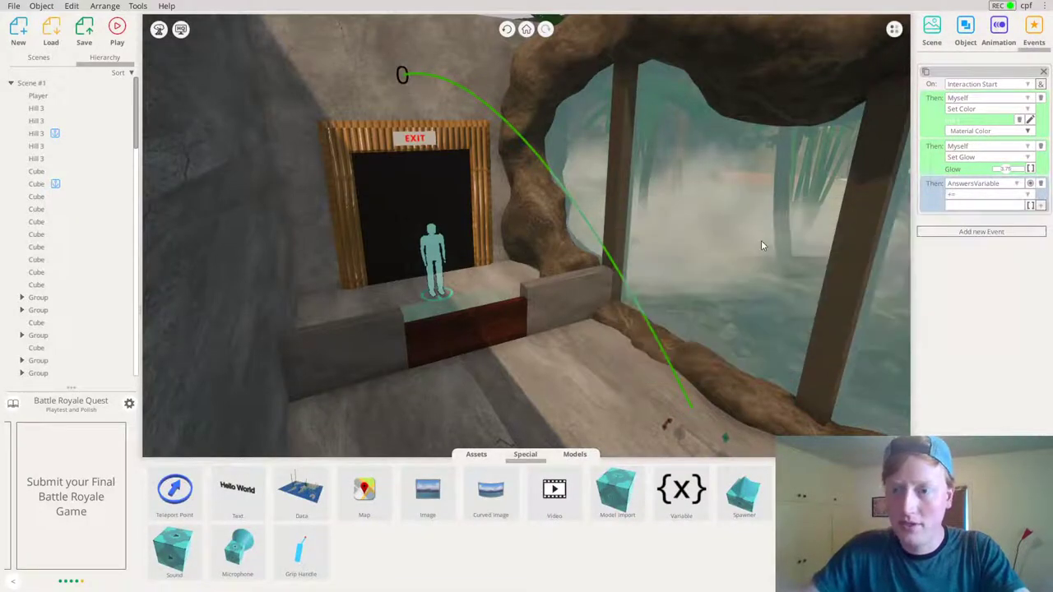
mouse_move(797, 232)
mouse_down()
mouse_move(636, 200)
mouse_move(673, 177)
mouse_up()
Make the correct answer Streak in the tiger-group quiz also add 1 to AnswersVariable when interaction starts
scroll(673, 177, up, 5)
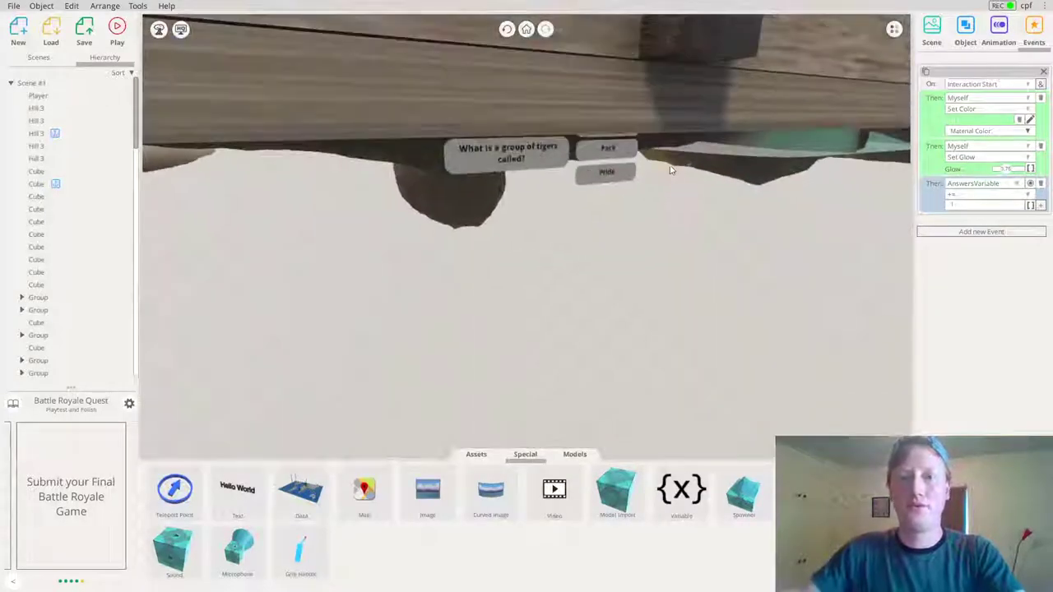
click(620, 119)
click(1041, 170)
click(992, 183)
click(994, 218)
drag(548, 237, 571, 236)
click(358, 98)
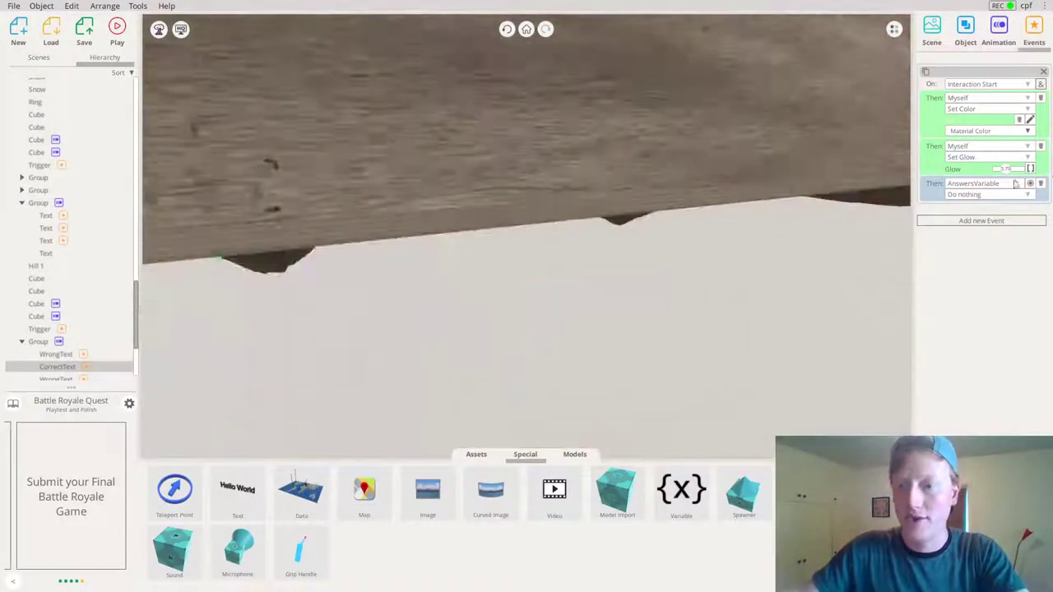
click(961, 196)
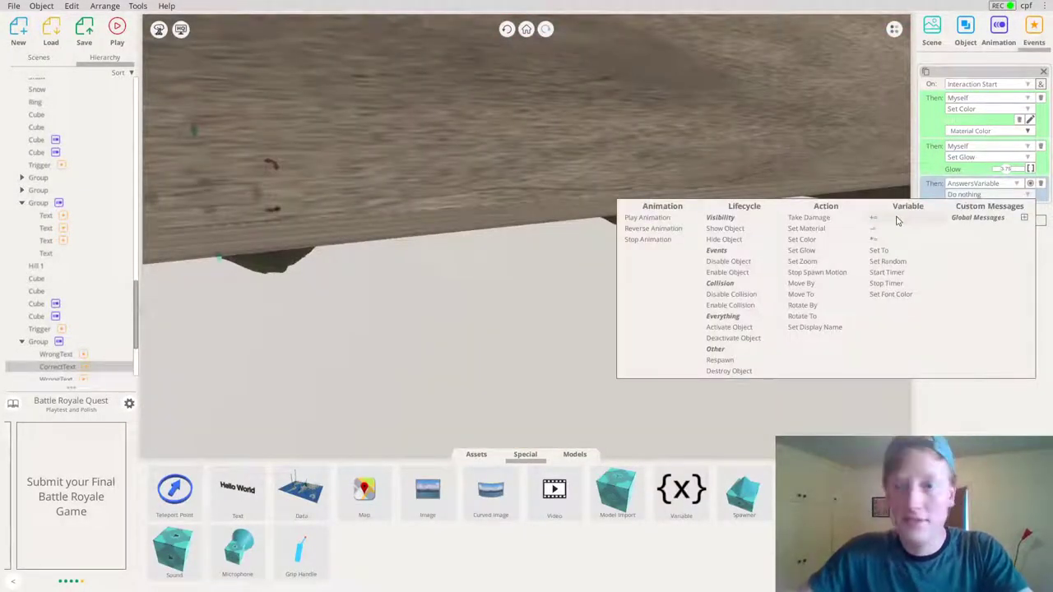
click(897, 219)
drag(802, 223, 722, 196)
Give the "30 ft." answer in the tiger-jump quiz an interaction action that adds 1 to AnswersVariable
scroll(752, 219, up, 5)
click(647, 168)
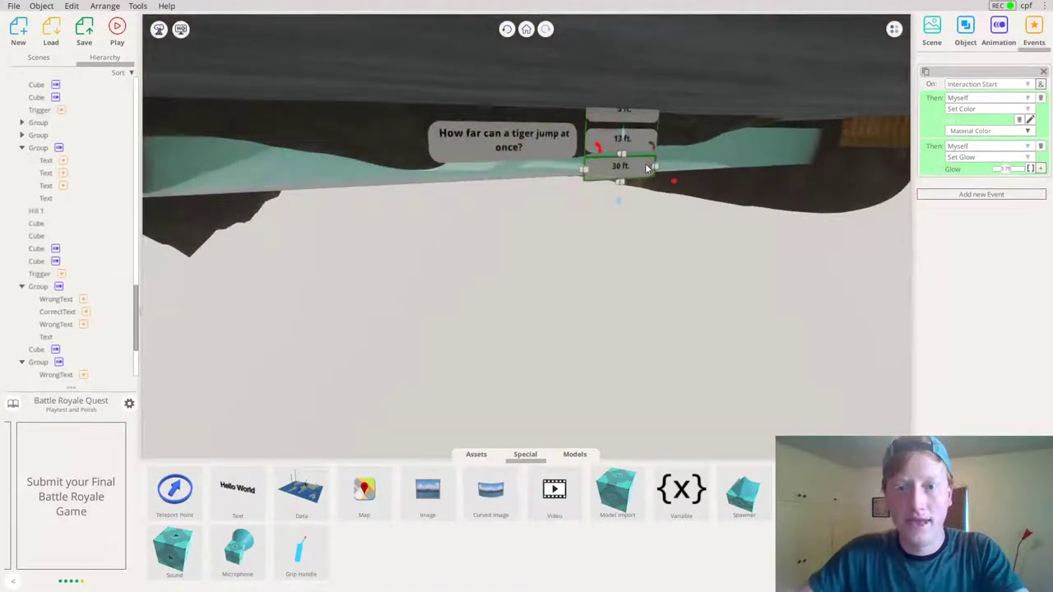
click(1039, 170)
click(964, 184)
click(976, 219)
drag(567, 165, 959, 238)
scroll(568, 152, up, 5)
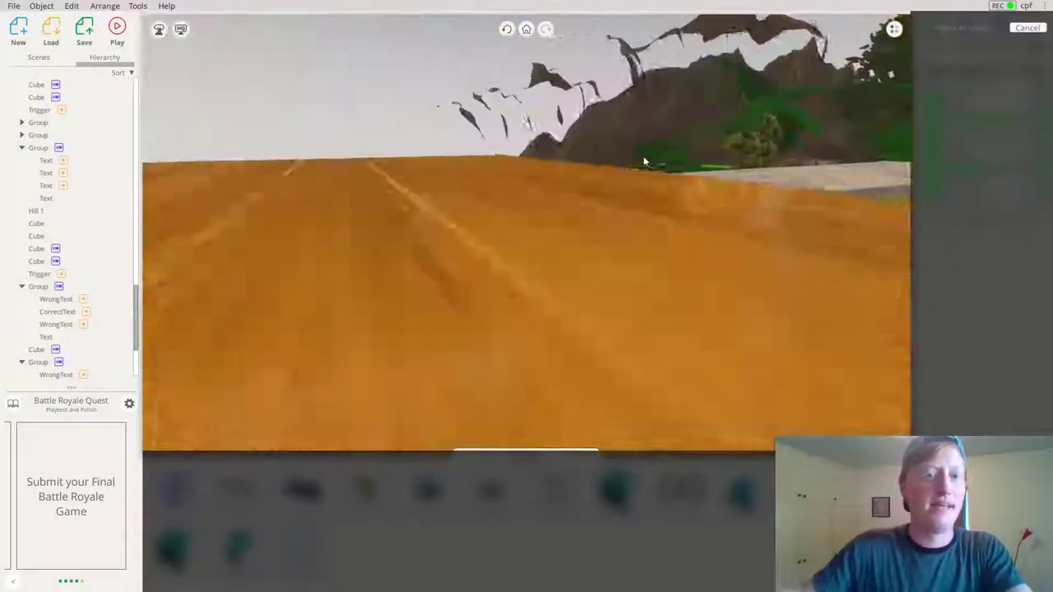
scroll(646, 163, down, 5)
drag(630, 156, 486, 250)
click(495, 284)
drag(504, 285, 814, 184)
click(991, 195)
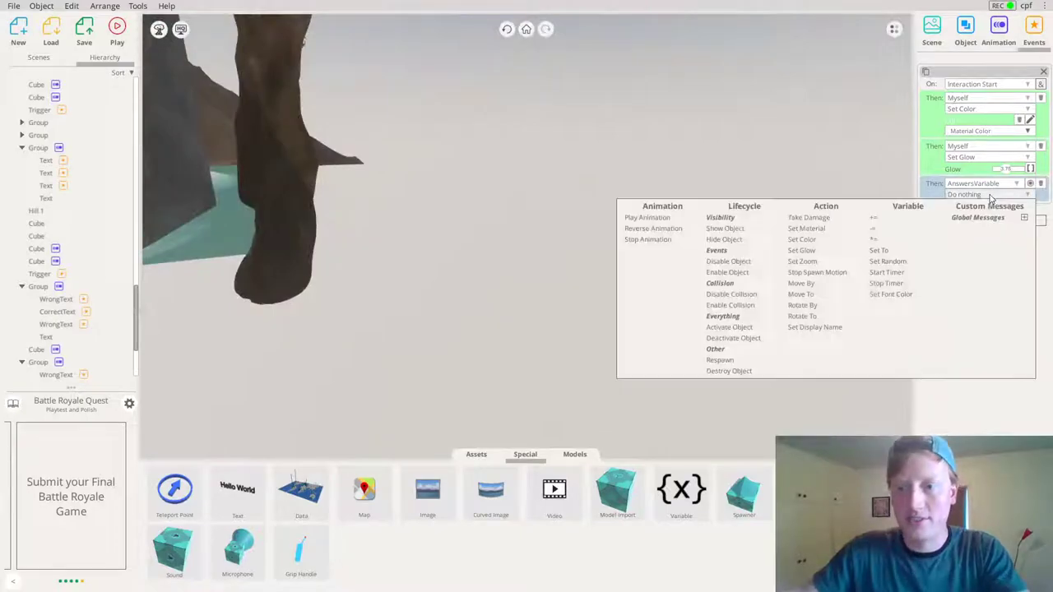
click(893, 218)
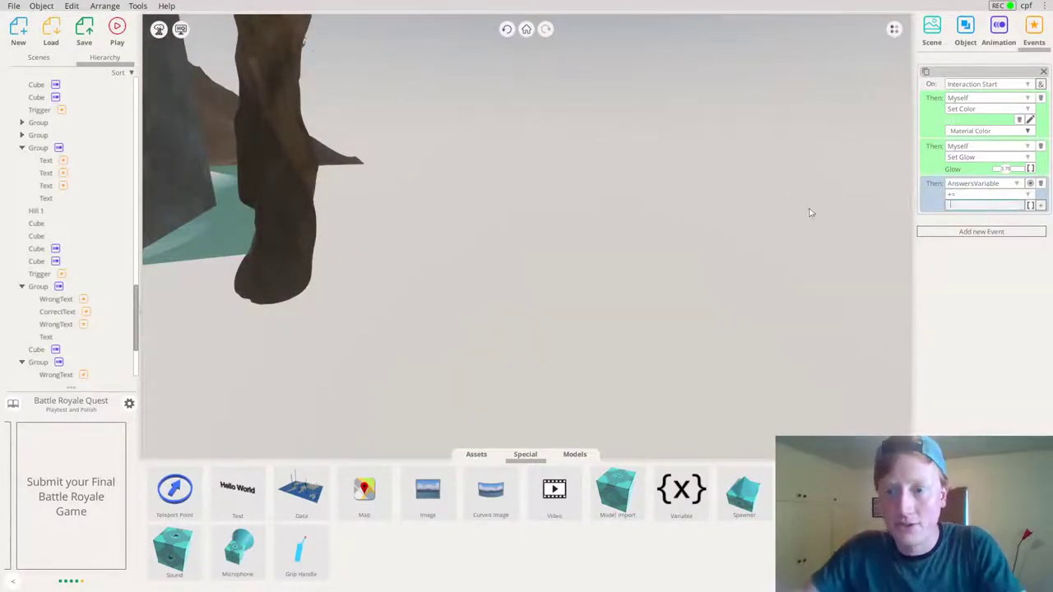
Turn off jumping in the settings of the player standing at the exit doorway
scroll(729, 203, down, 10)
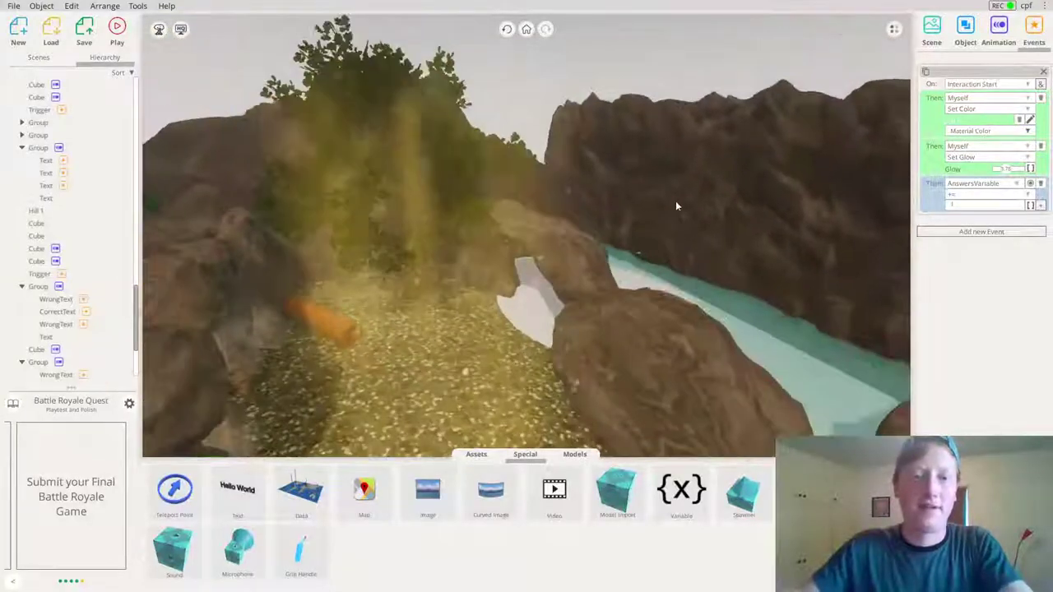
click(563, 138)
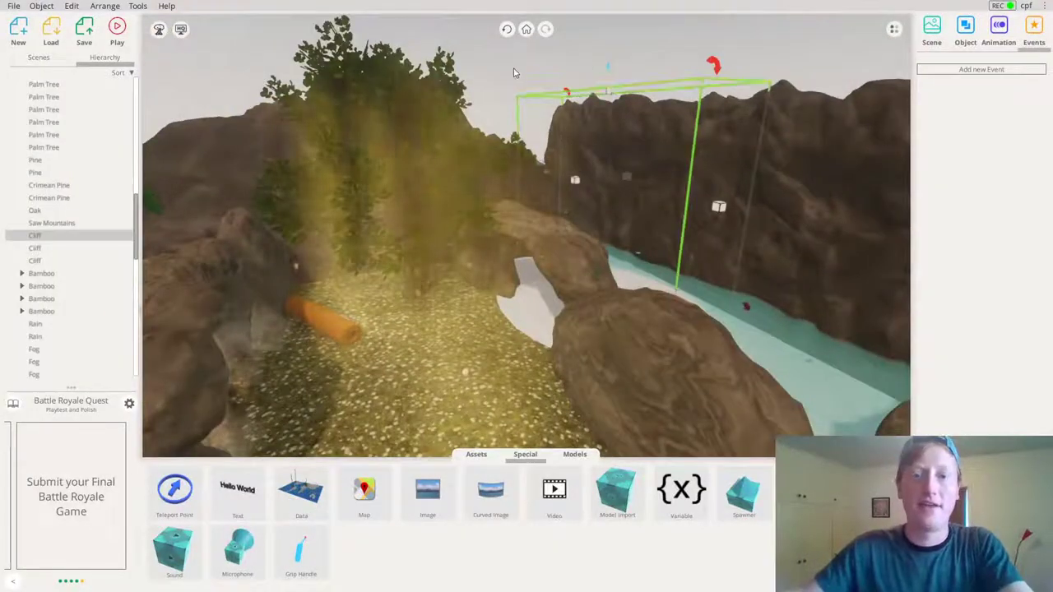
click(515, 71)
scroll(597, 200, down, 5)
drag(597, 200, 632, 278)
scroll(633, 278, down, 5)
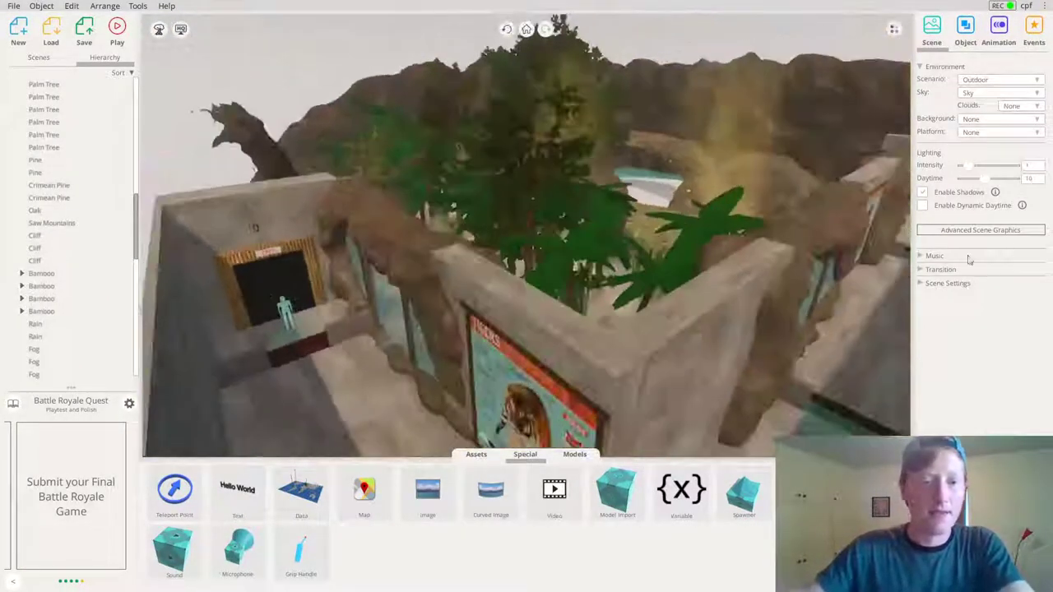
scroll(550, 296, down, 2)
drag(361, 253, 460, 229)
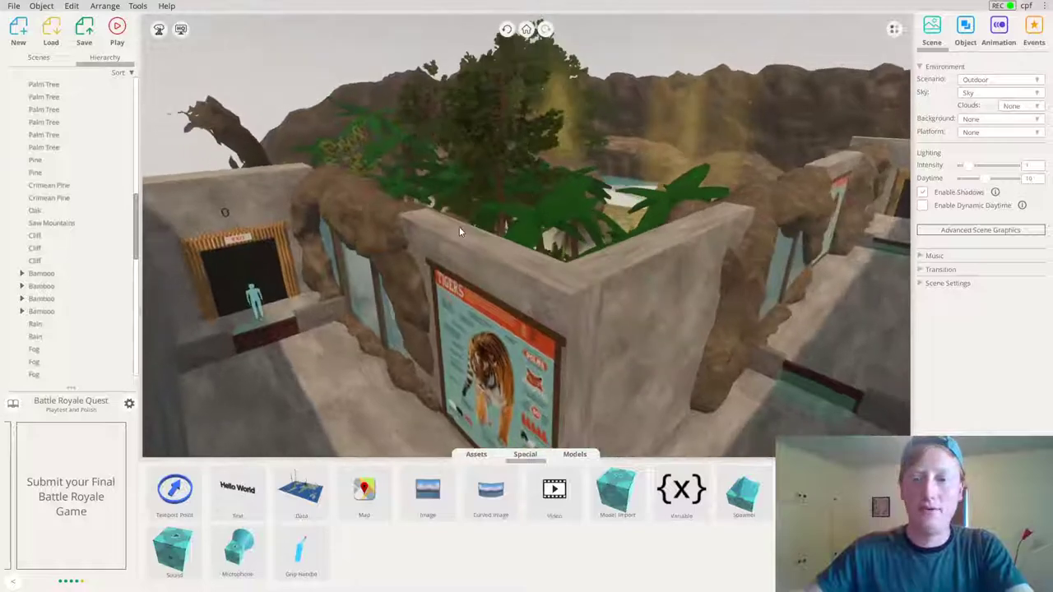
click(260, 301)
key(f)
drag(560, 293, 395, 319)
scroll(533, 247, down, 3)
drag(533, 246, 486, 320)
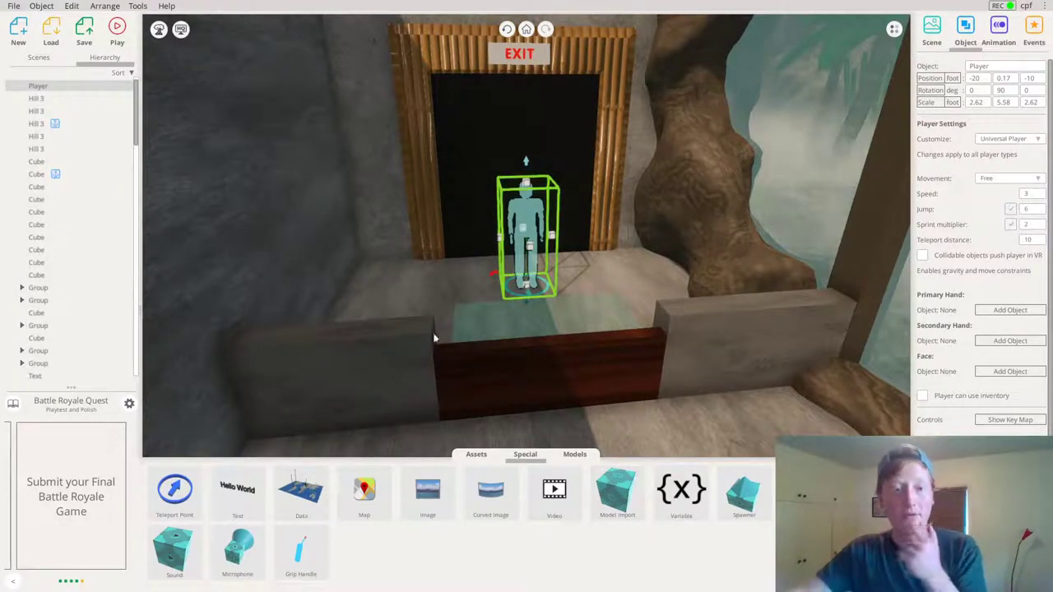
drag(617, 385, 893, 217)
click(1010, 210)
drag(699, 227, 788, 220)
click(788, 221)
Look through the scene's object hierarchy
drag(727, 210, 714, 370)
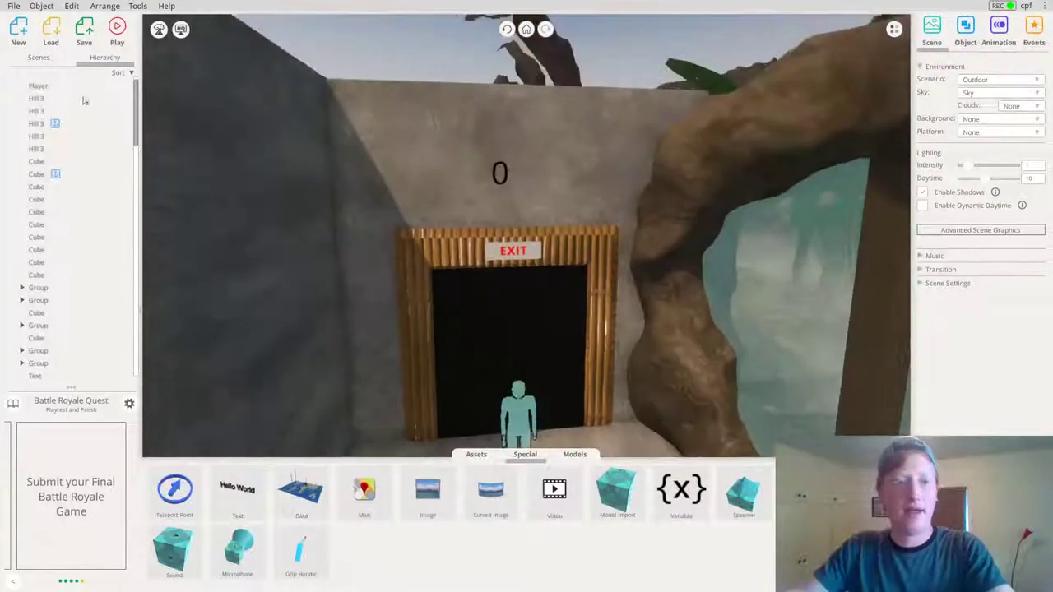
click(42, 59)
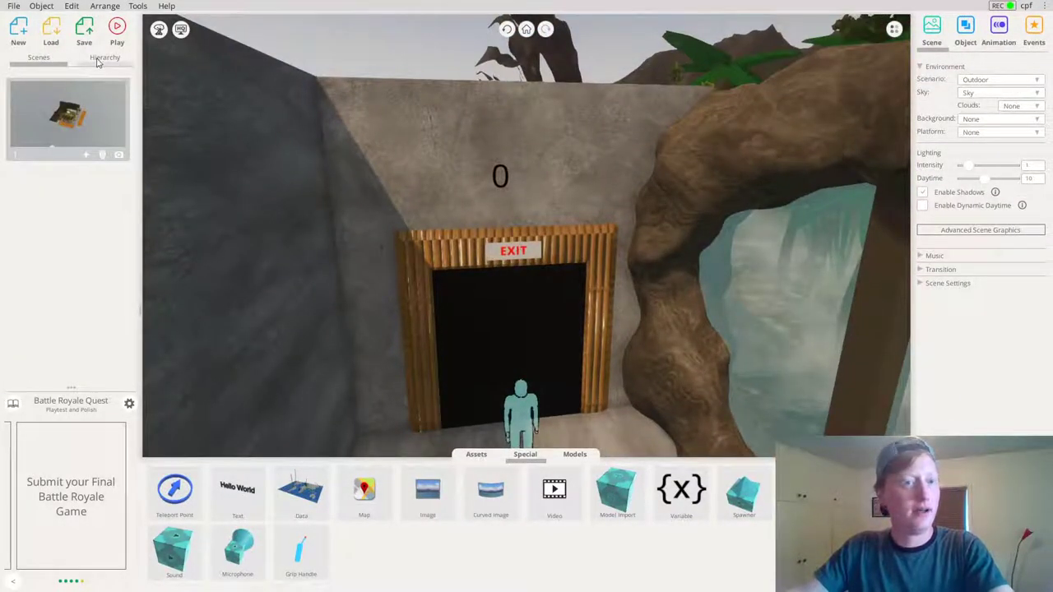
click(97, 60)
scroll(61, 186, down, 5)
scroll(63, 189, down, 3)
scroll(63, 194, up, 2)
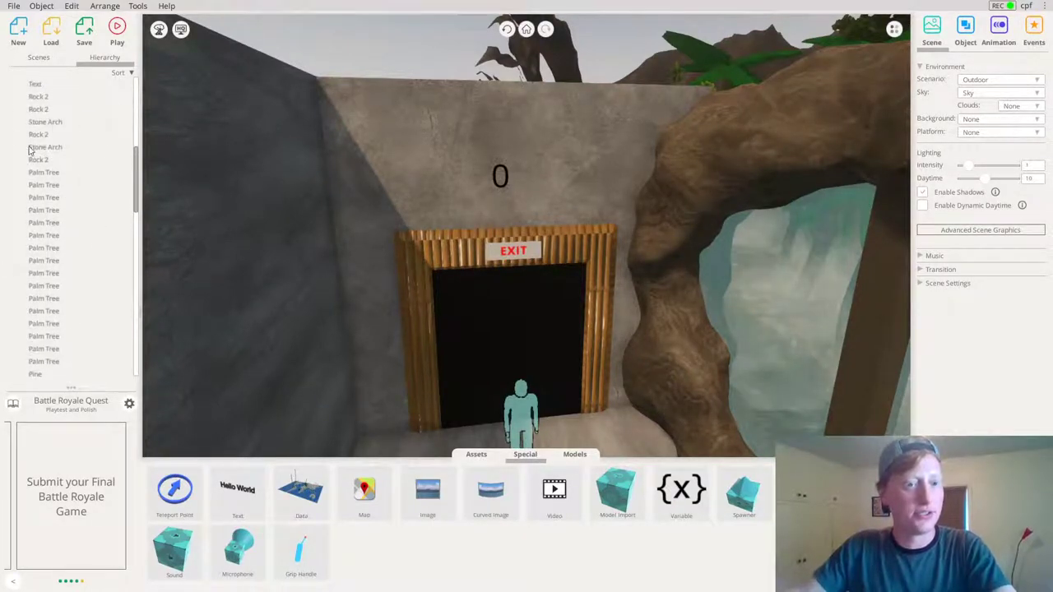
drag(282, 211, 292, 214)
click(39, 63)
Place an Image object on the flower meadow near the orange log
drag(747, 288, 529, 223)
scroll(535, 227, up, 3)
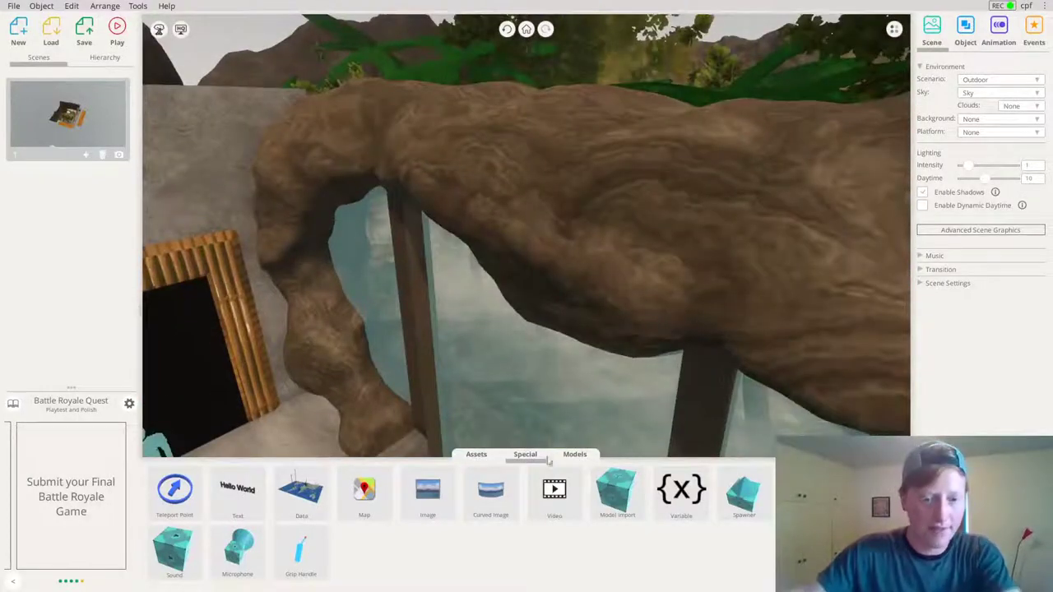
click(579, 459)
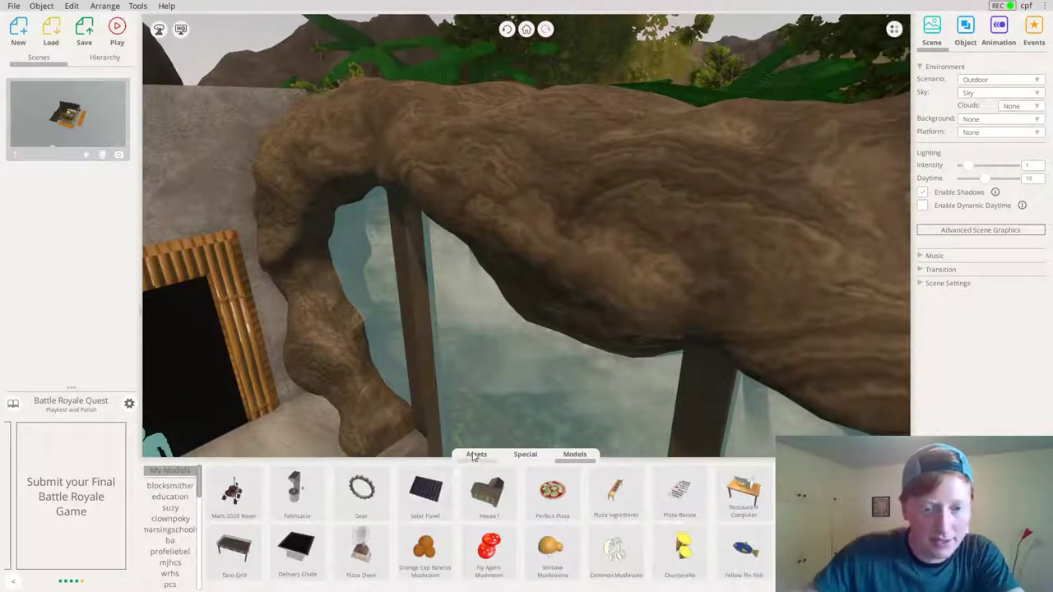
click(479, 455)
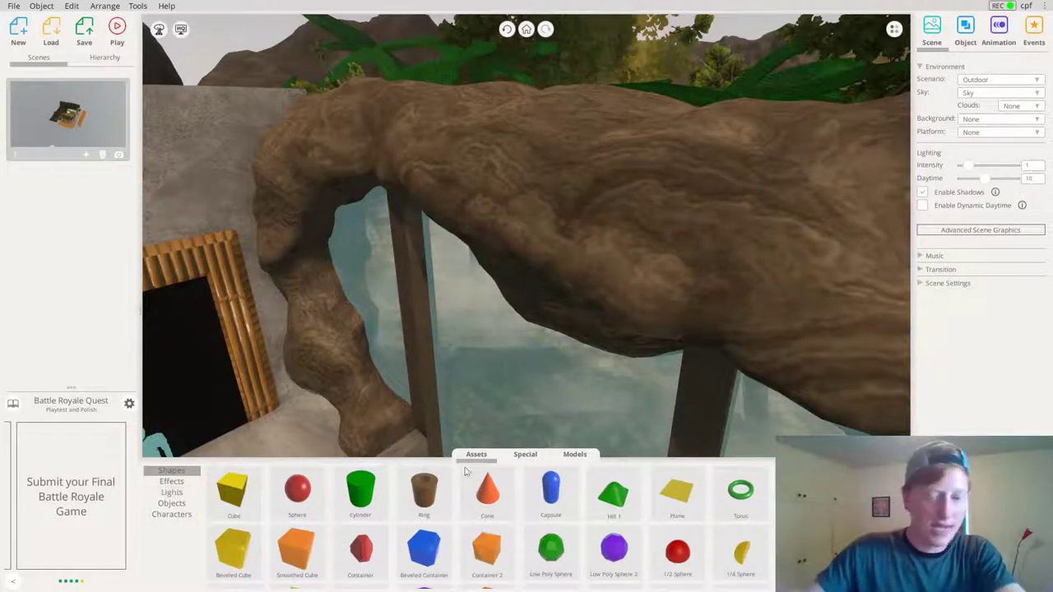
click(525, 454)
drag(631, 253, 484, 471)
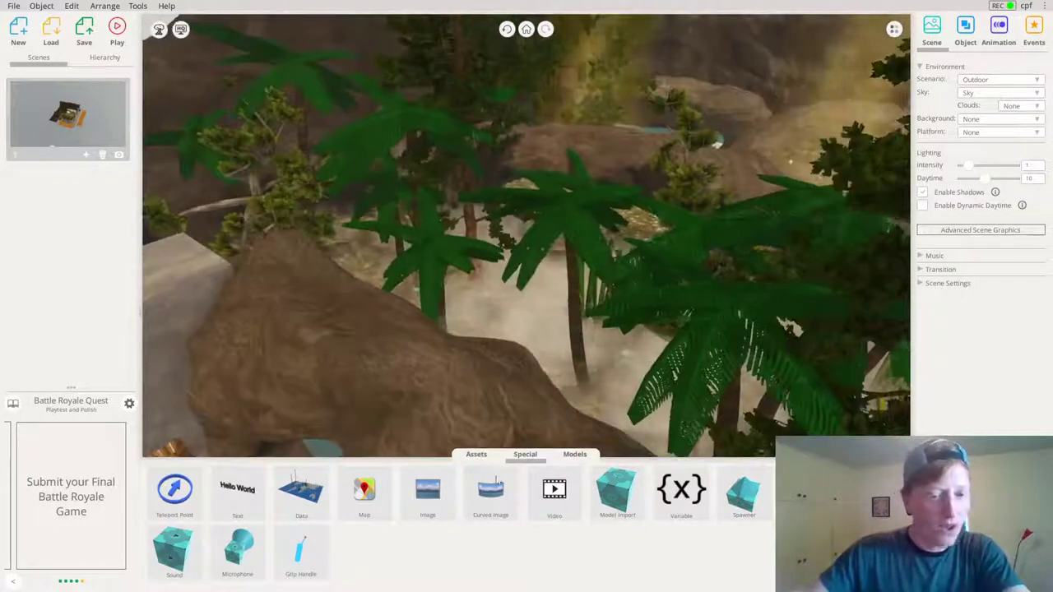
drag(428, 513, 573, 334)
scroll(593, 311, up, 3)
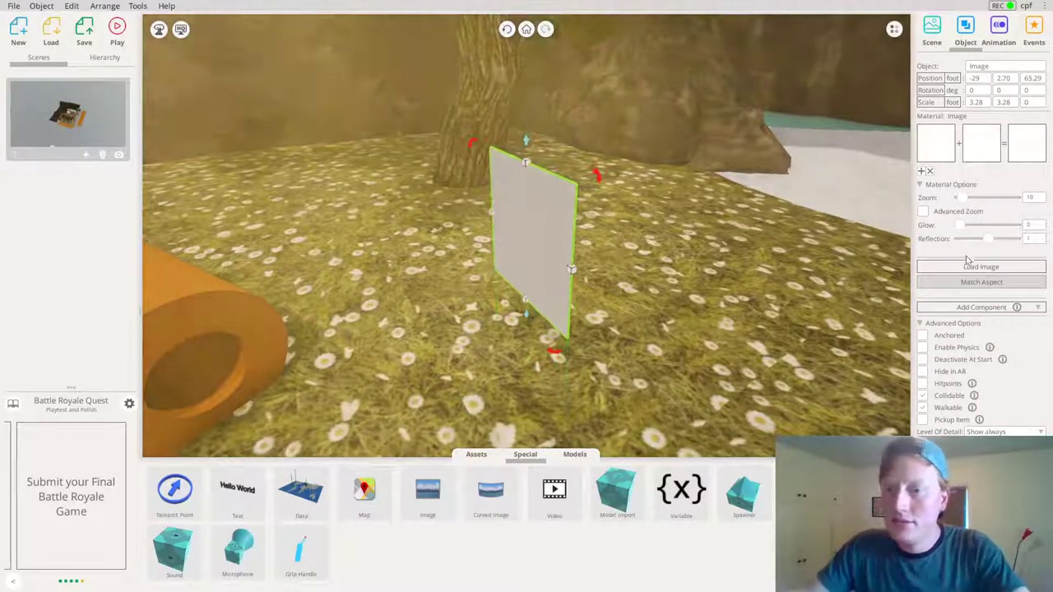
Load the Bengal-Tiger-Trans picture into the image and move it above the orange log, rotated to 290 degrees
click(980, 267)
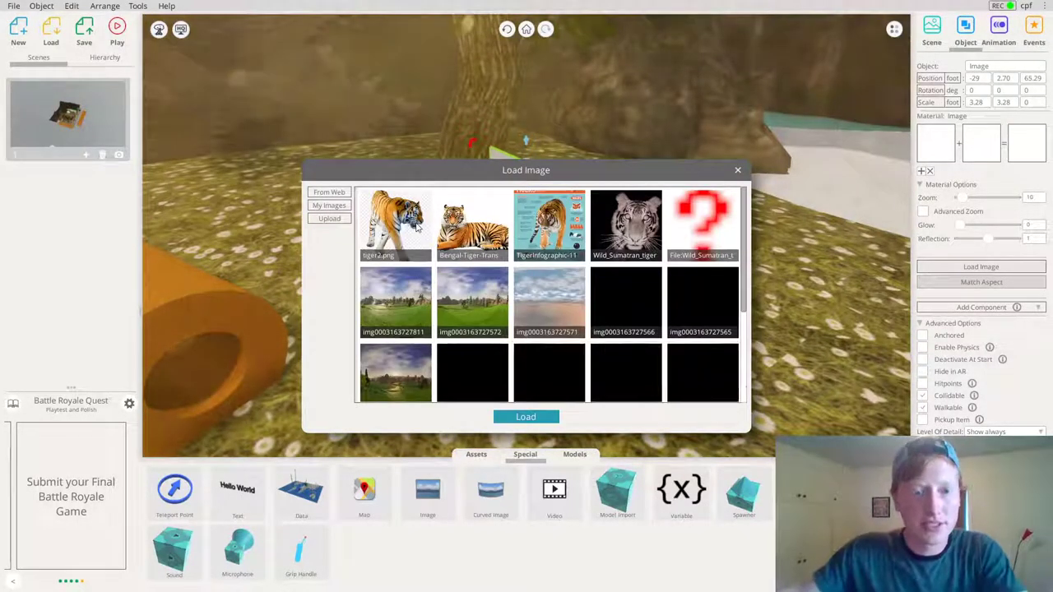
double_click(474, 224)
drag(559, 193, 508, 194)
mouse_move(536, 351)
mouse_down()
mouse_move(642, 347)
mouse_move(556, 349)
mouse_up()
drag(259, 273, 412, 209)
drag(197, 207, 161, 218)
drag(526, 249, 288, 164)
drag(448, 168, 512, 160)
drag(480, 236, 528, 230)
drag(457, 150, 462, 66)
Match the tiger image's aspect ratio and enlarge it to about 14.09 by 10.57 feet
click(976, 282)
right_drag(608, 124, 539, 81)
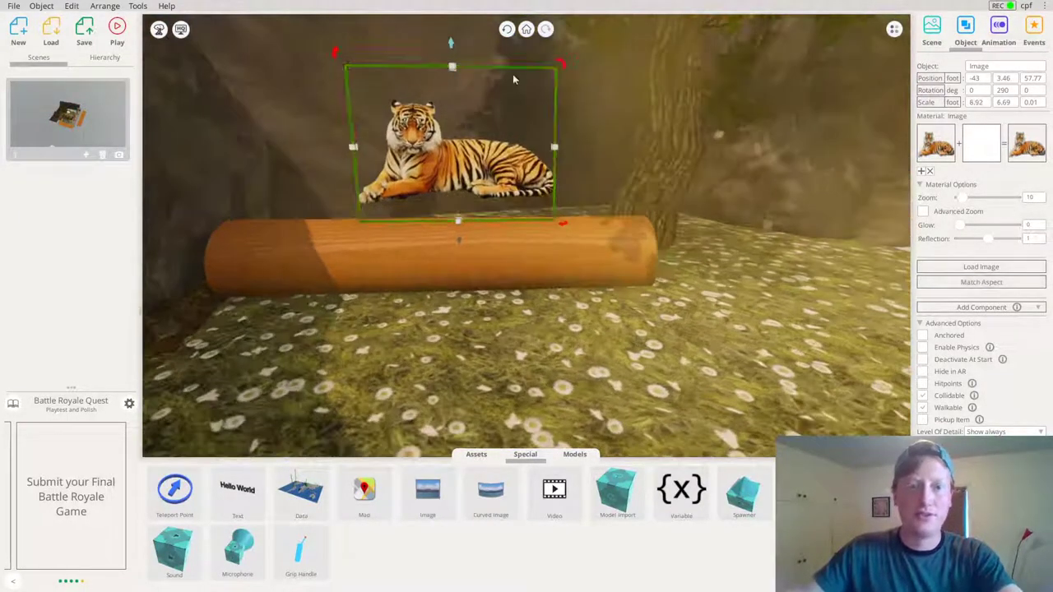
drag(451, 40, 482, 5)
scroll(526, 74, down, 3)
right_drag(613, 103, 562, 108)
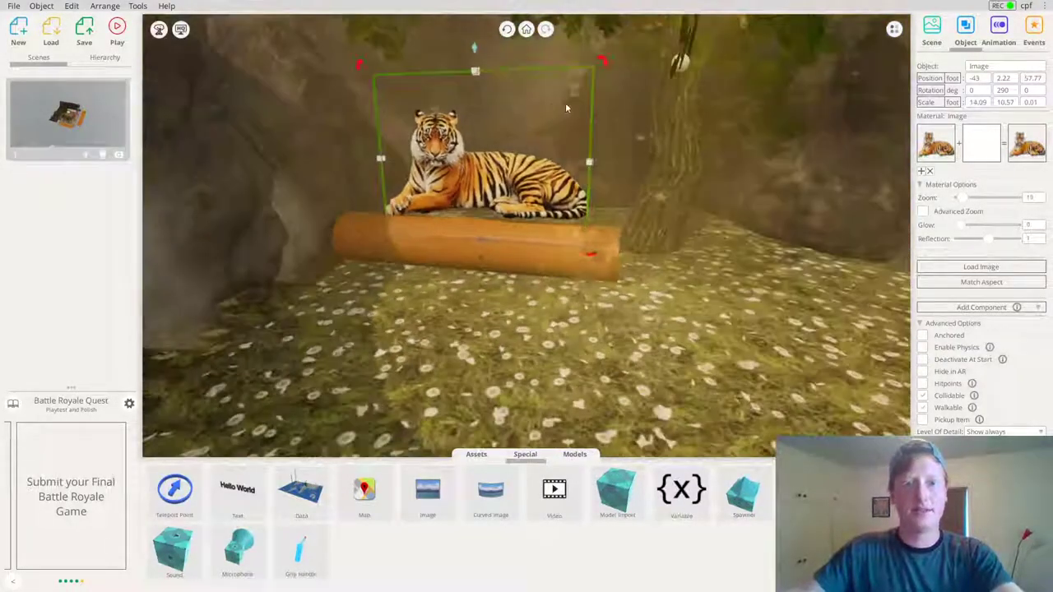
Lower the tiger image onto the log at Y 1.56 feet and rotate it to 280 degrees
scroll(561, 107, down, 3)
drag(490, 97, 491, 104)
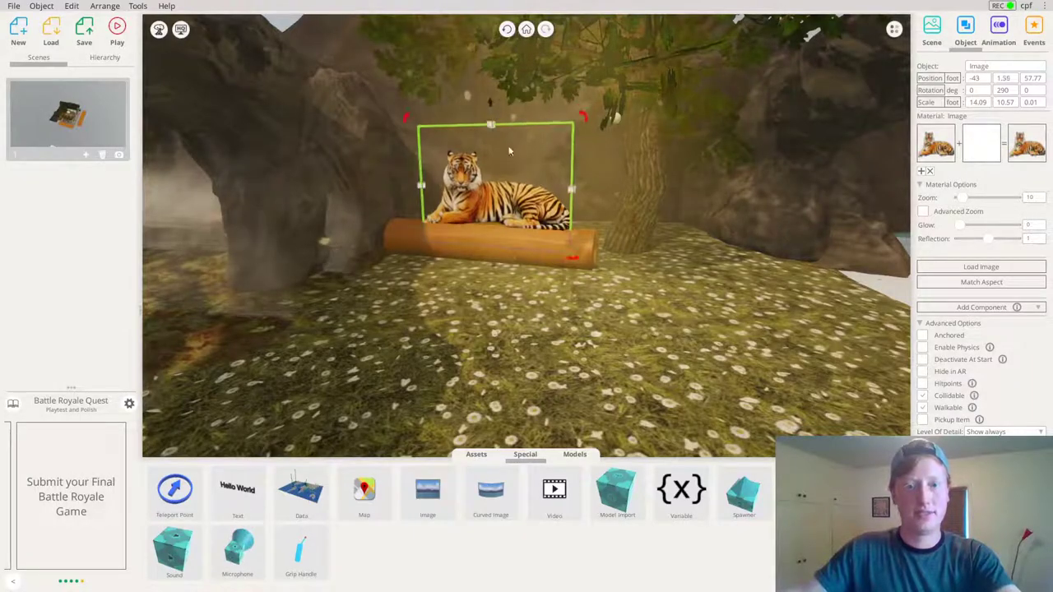
right_drag(549, 123, 535, 133)
drag(572, 259, 582, 259)
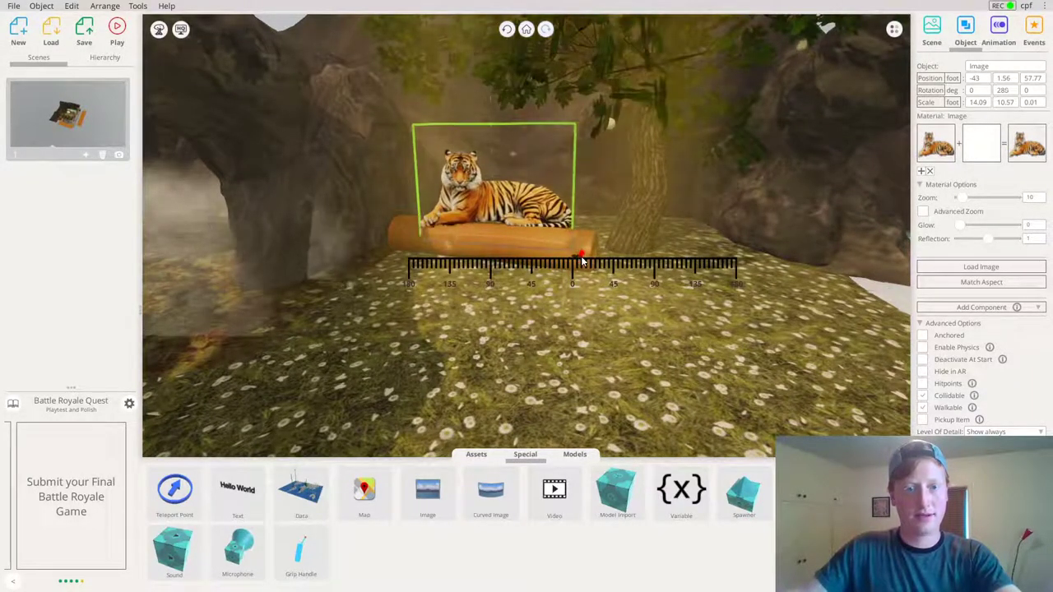
Paste a copy of the tiger image onto the white sandbank, rotate it to 245 degrees and lower it to about Y 0.38 feet
scroll(649, 229, down, 3)
right_drag(650, 229, 568, 211)
scroll(568, 211, down, 3)
key(ctrl+v)
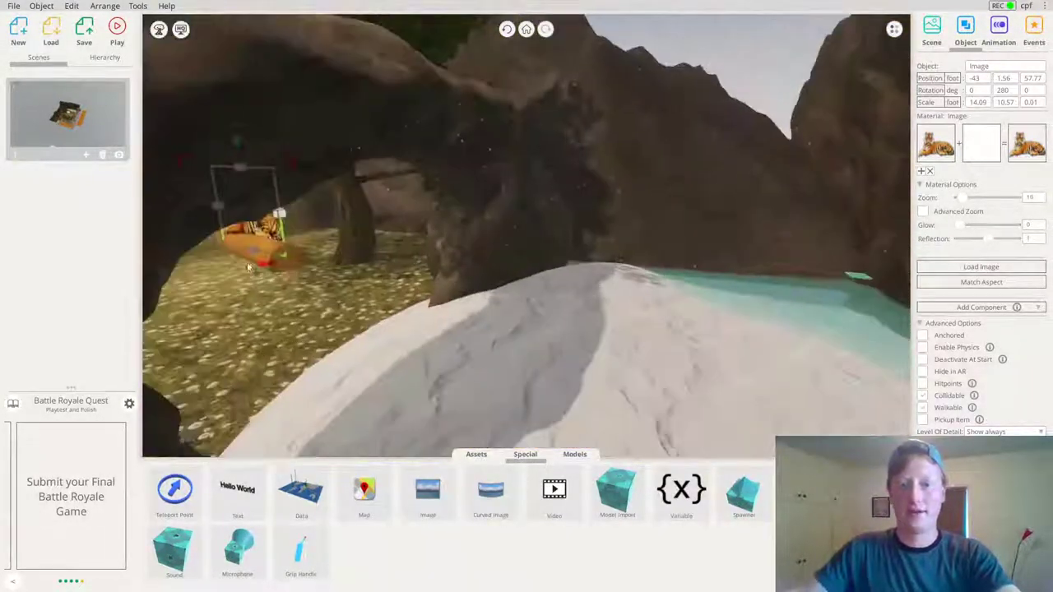
drag(689, 286, 591, 307)
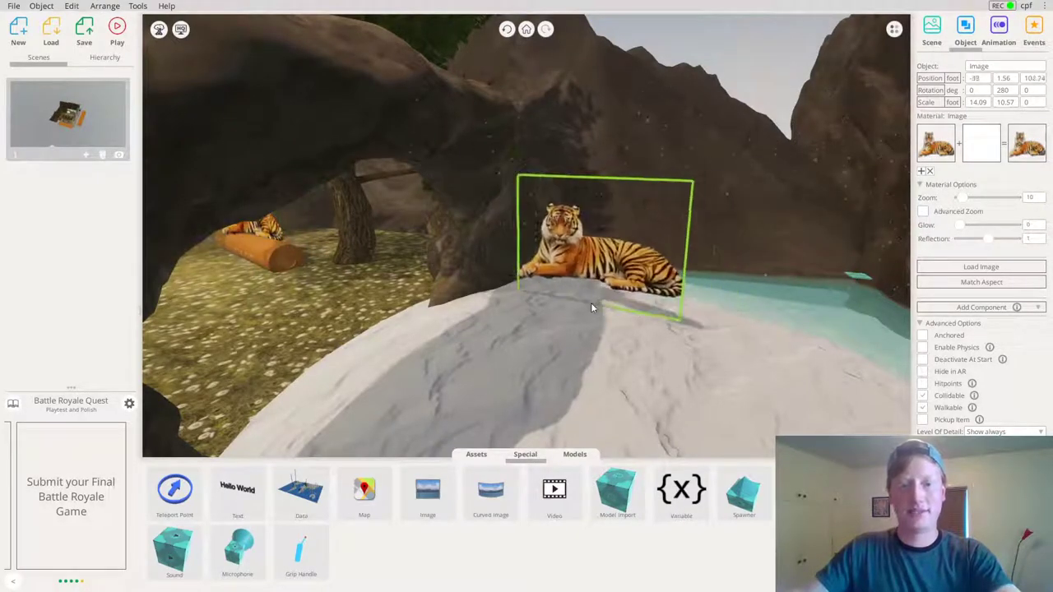
drag(705, 326, 717, 322)
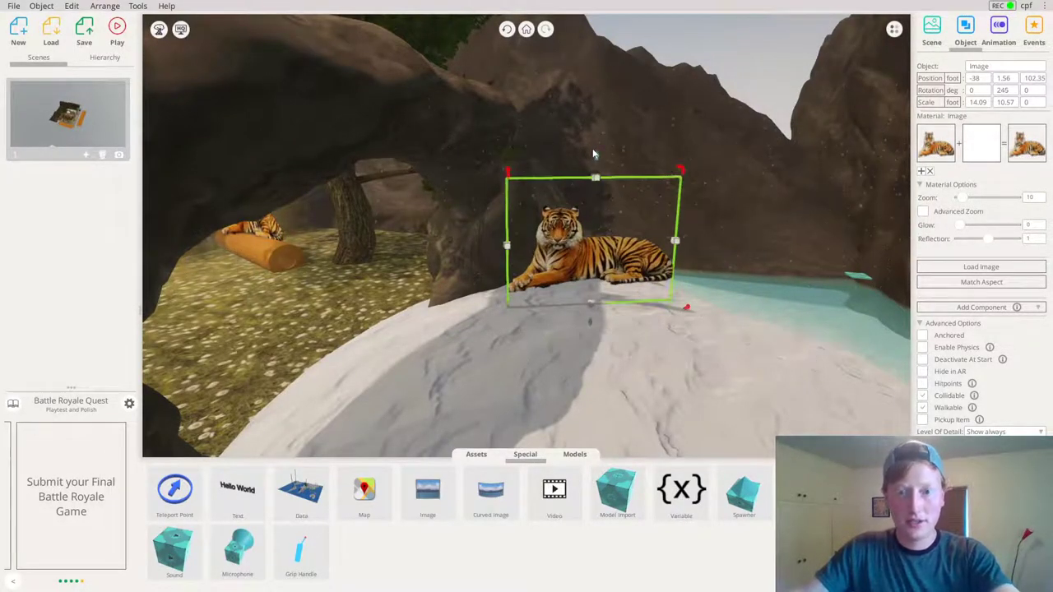
drag(598, 163, 599, 172)
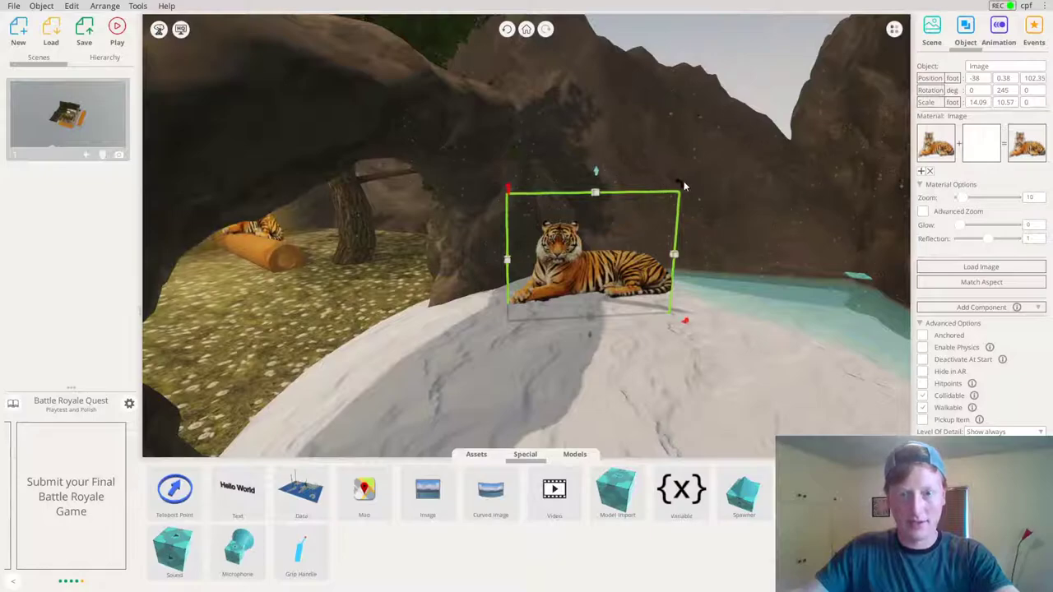
Reposition the sandbank tiger at about -40, -2, 108.89 feet, rotated to 260 degrees and tilted to 355 degrees
drag(637, 265, 809, 243)
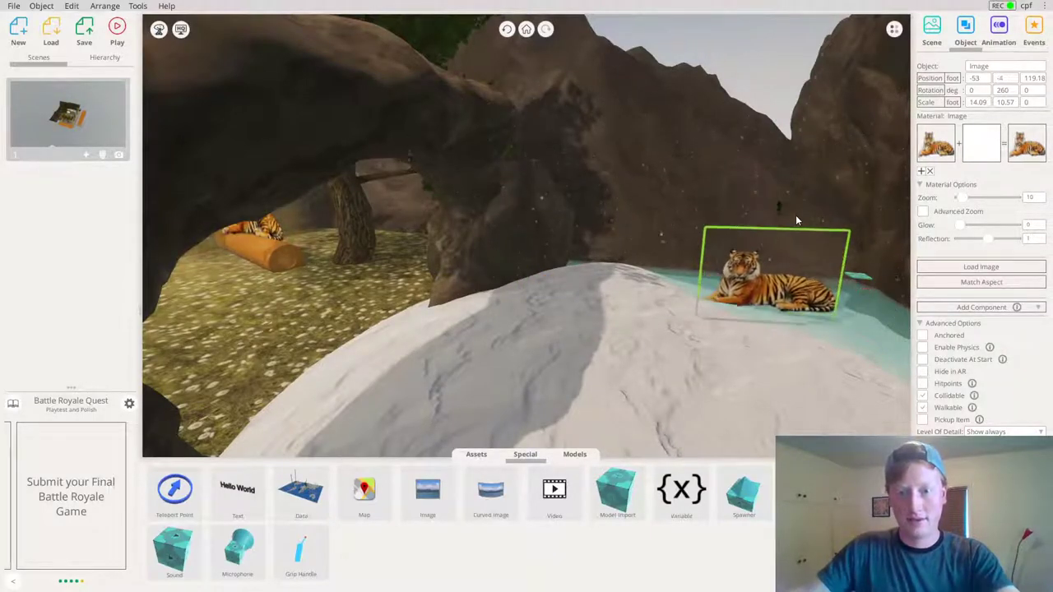
drag(812, 273, 683, 217)
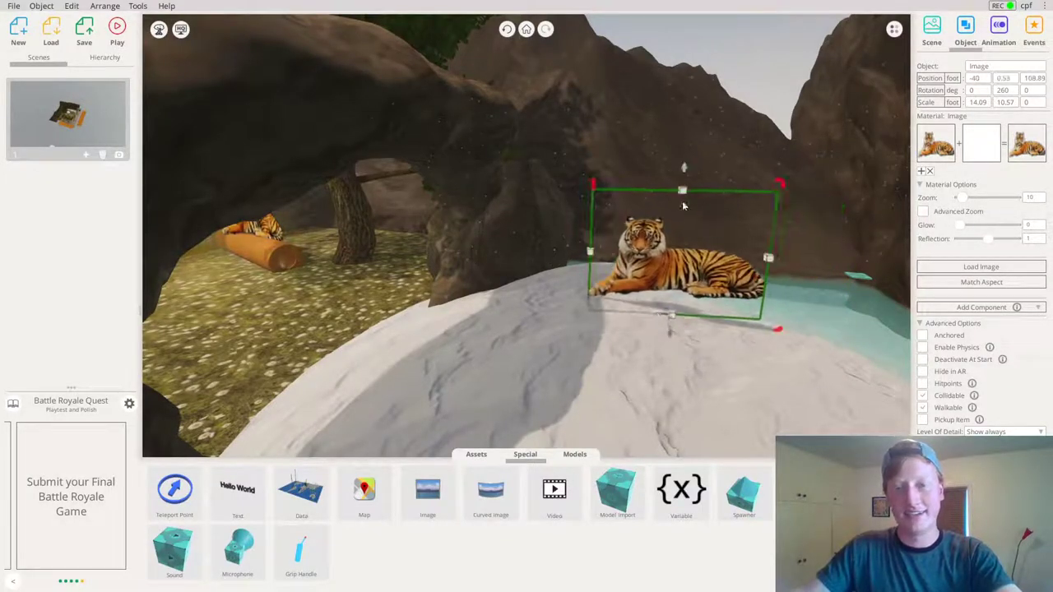
drag(687, 168, 688, 198)
right_drag(687, 198, 766, 222)
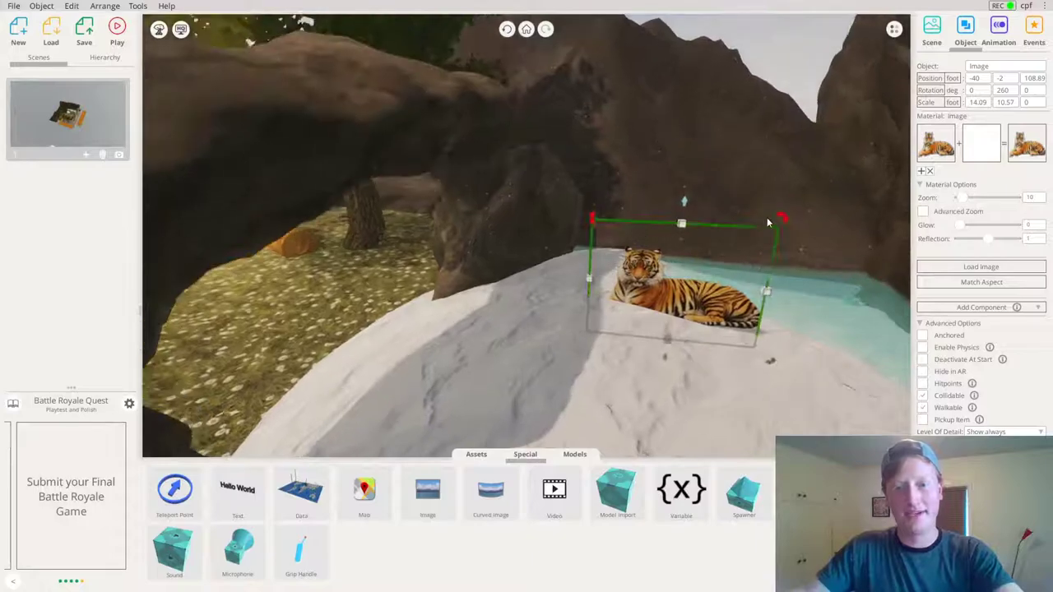
drag(778, 216, 781, 218)
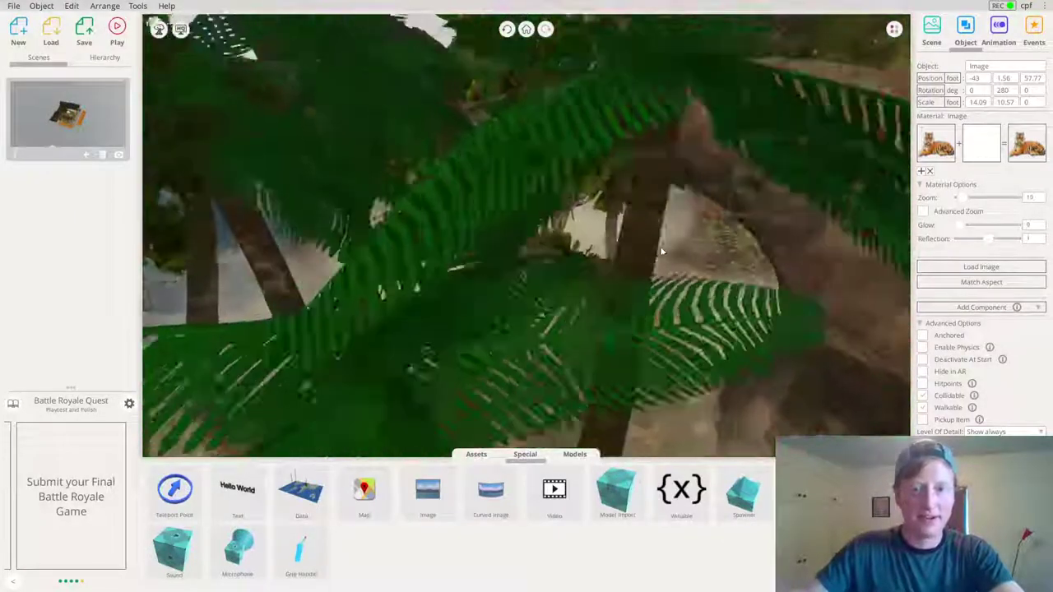
Paste another tiger image copy behind the palm trunks and rotate it to 350 degrees
right_drag(653, 259, 775, 168)
scroll(613, 262, down, 5)
key(ctrl+v)
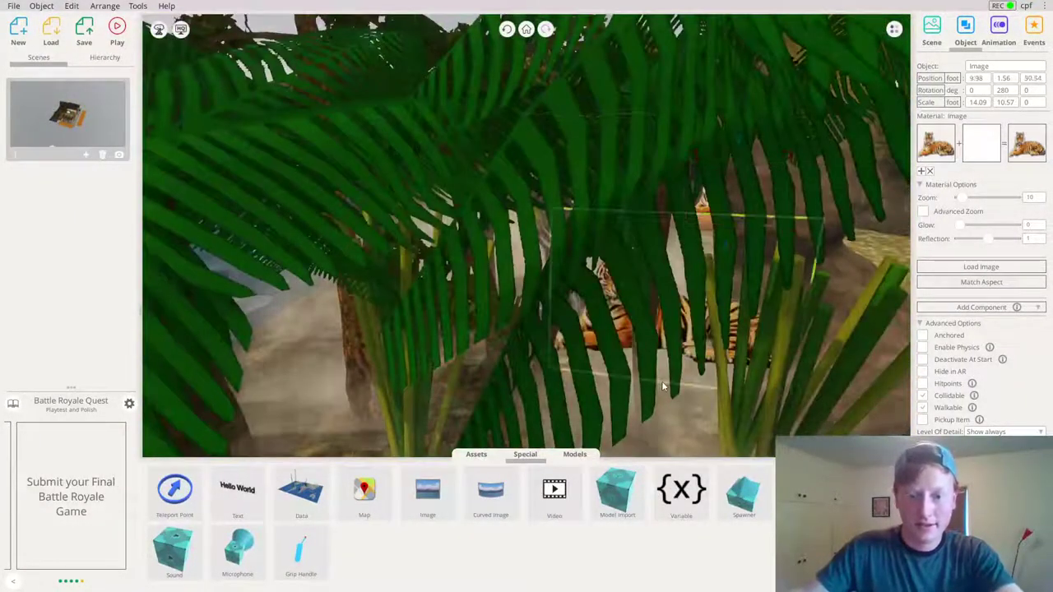
right_drag(657, 380, 891, 235)
drag(776, 377, 839, 383)
right_drag(839, 383, 656, 298)
scroll(712, 281, up, 4)
drag(656, 298, 646, 301)
right_drag(647, 301, 561, 307)
drag(561, 308, 592, 302)
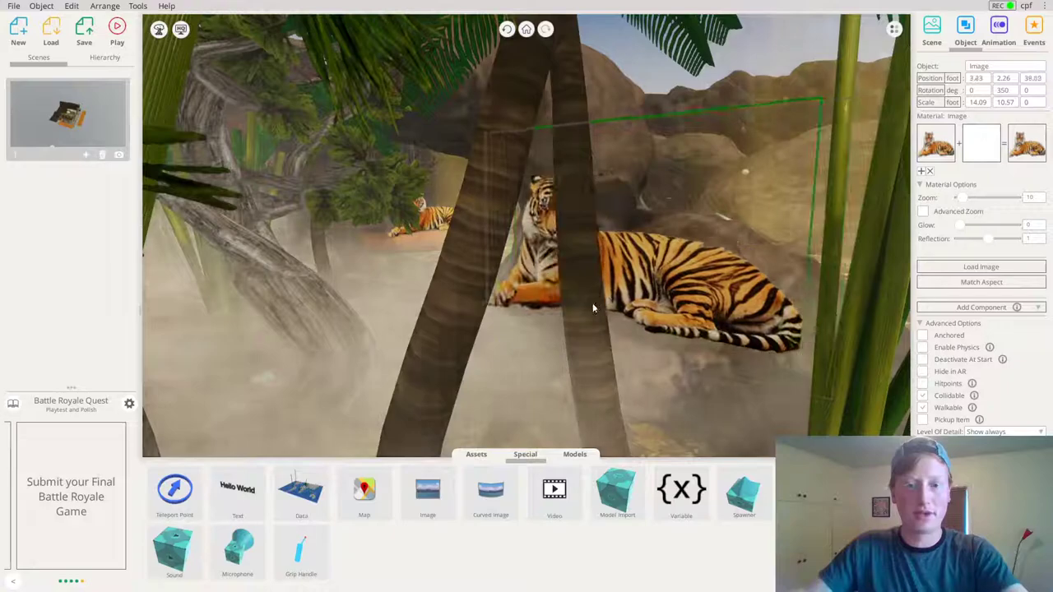
Lower the tiger behind the palms to Y 0.50 feet and shift it to about X 6.20, Z 38.07 feet
drag(611, 113, 643, 141)
drag(683, 319, 789, 359)
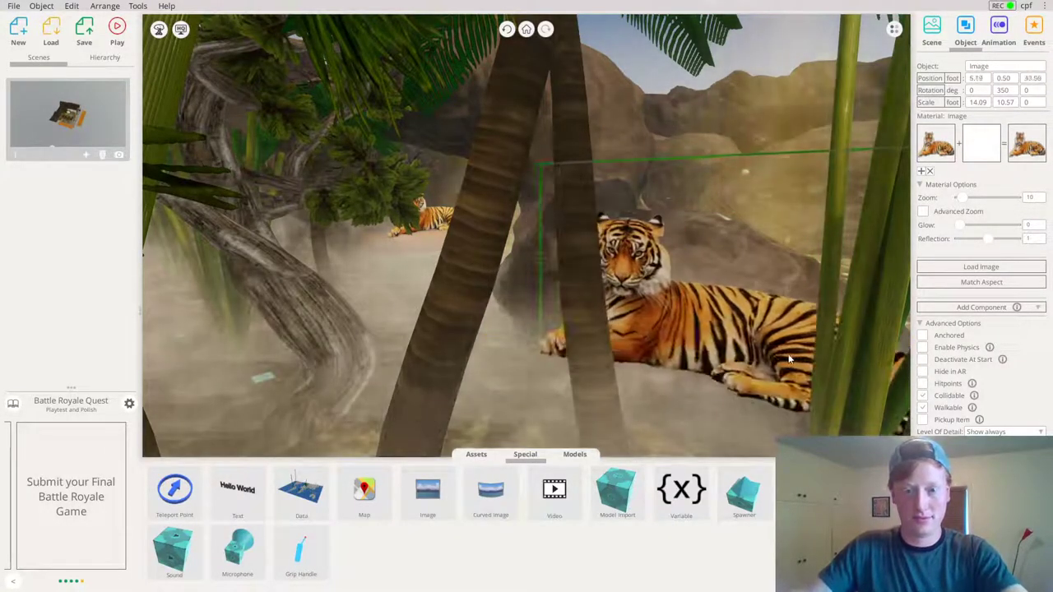
click(702, 203)
drag(585, 229, 497, 227)
drag(143, 94, 543, 150)
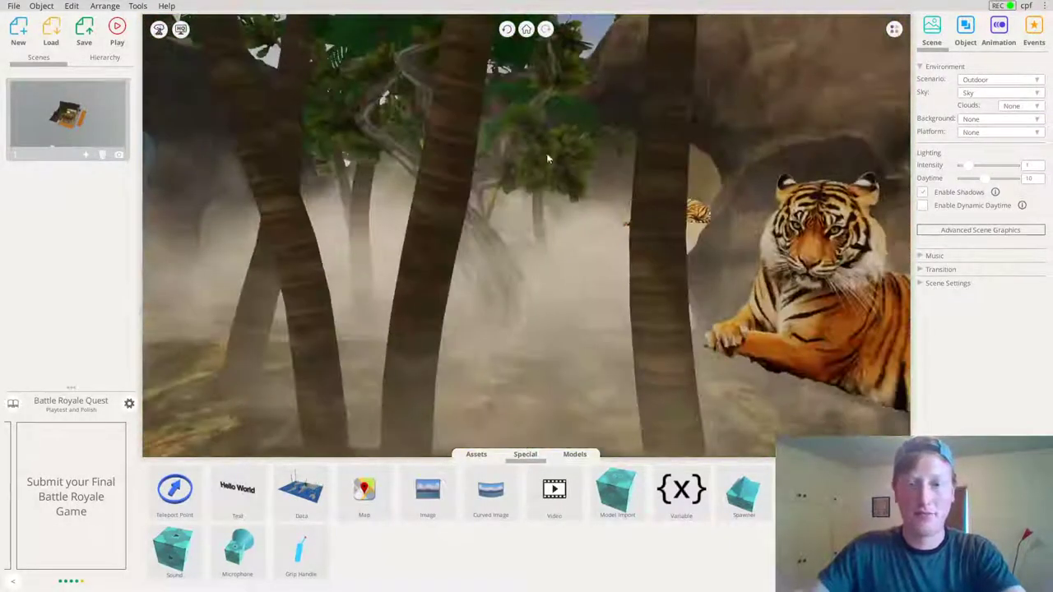
Set the event of the answers variable above the exit to trigger on Value Changed when the value equals 3
drag(814, 285, 554, 229)
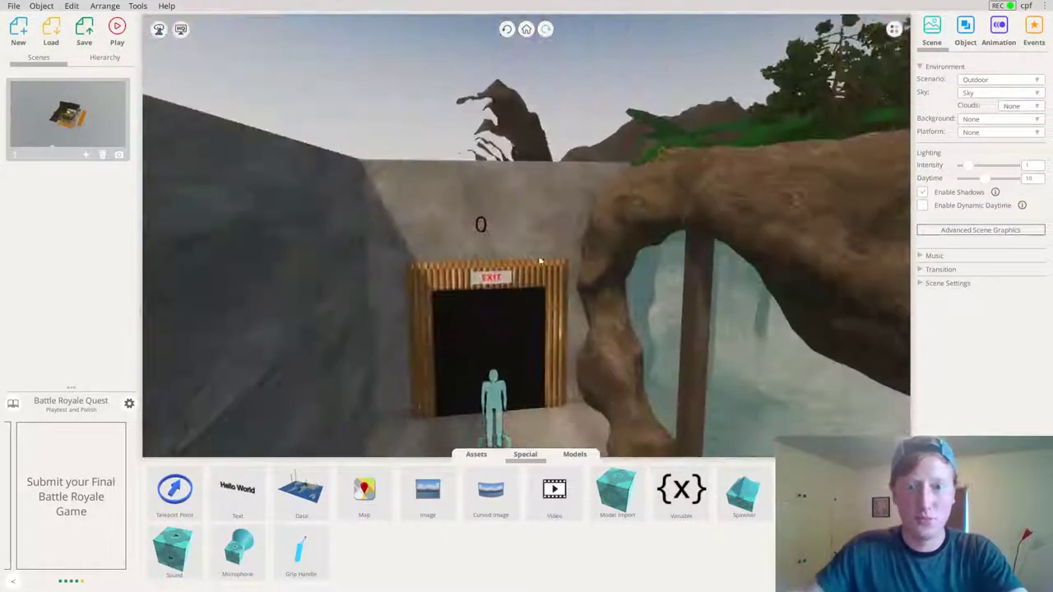
click(482, 226)
click(1032, 37)
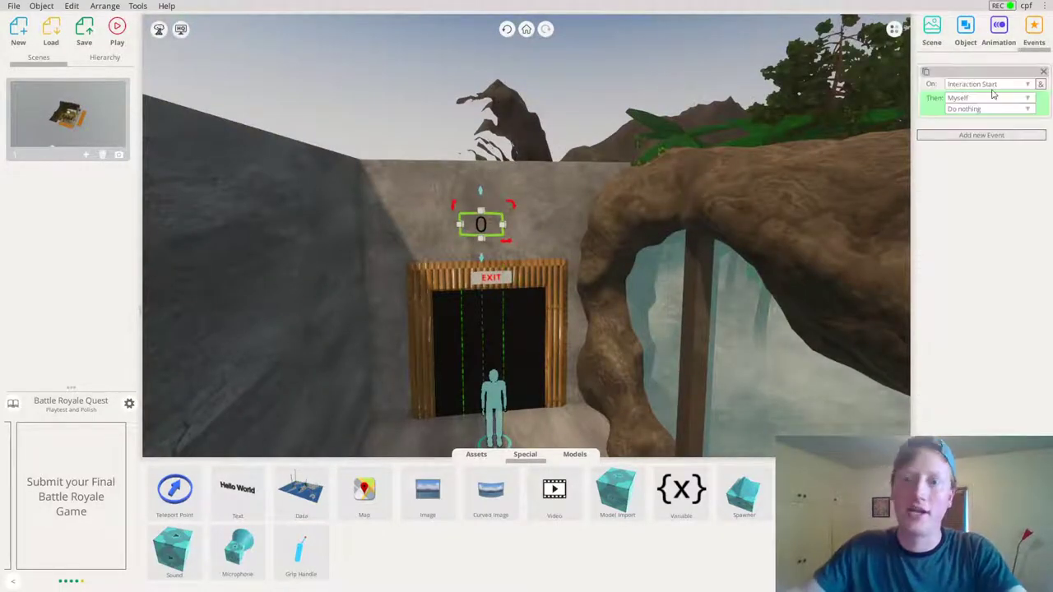
click(979, 87)
click(913, 107)
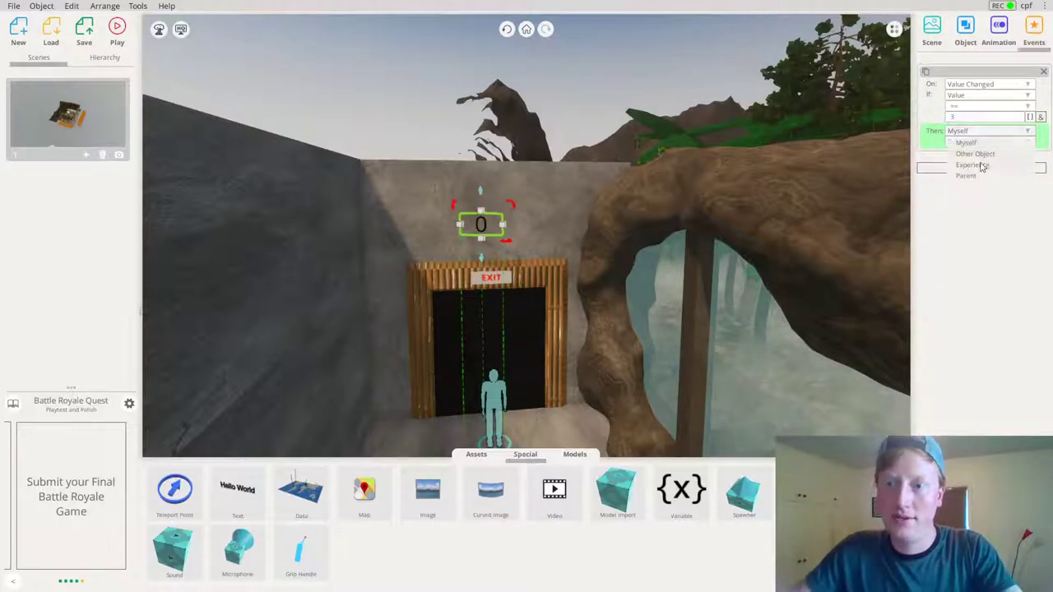
Target the tiger image on the orange log in the variable's event and make it Activate Object
click(976, 156)
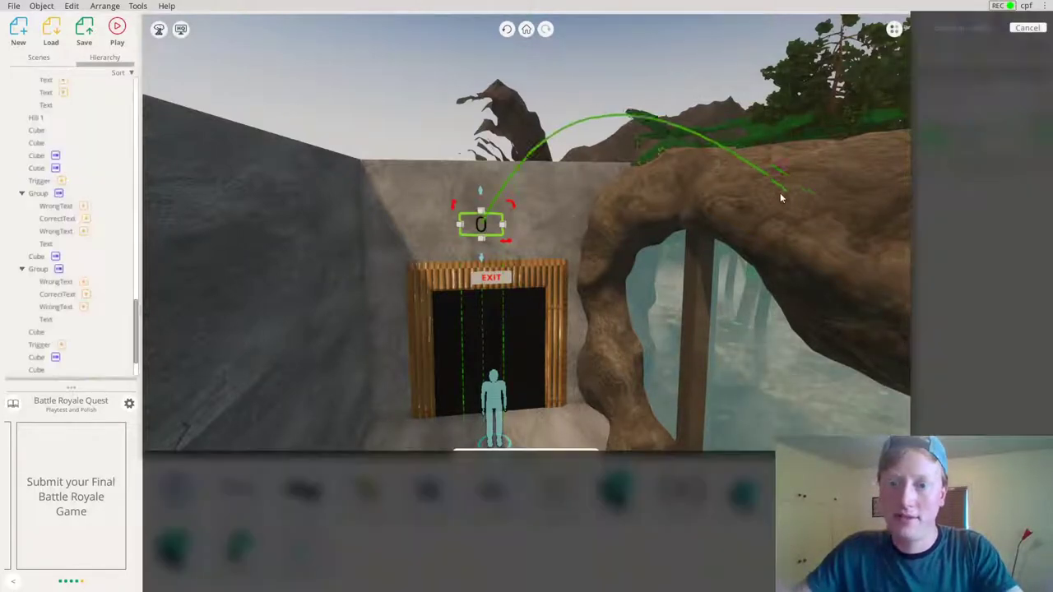
key(d)
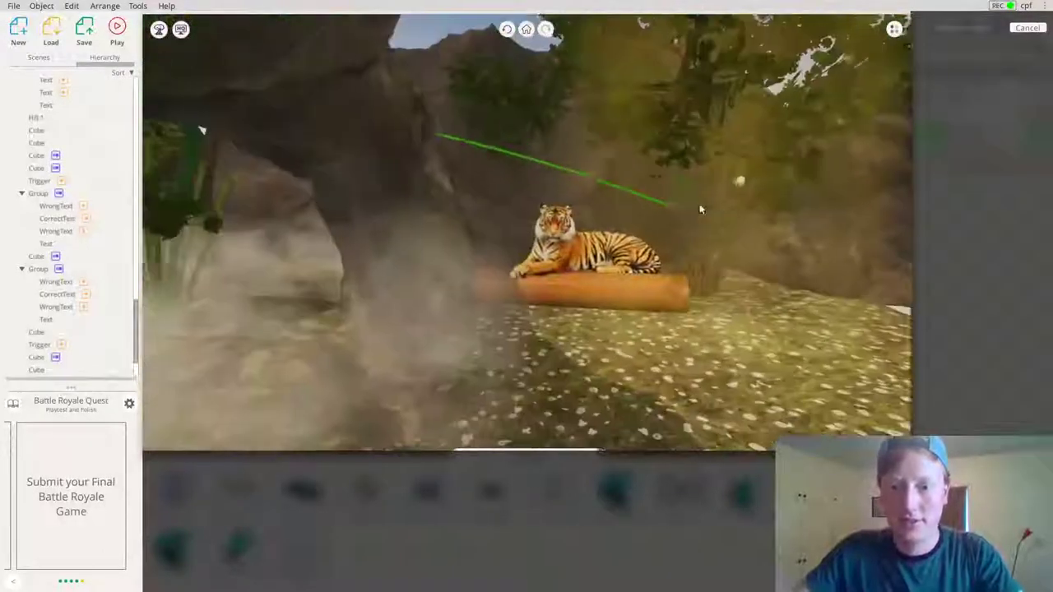
click(580, 240)
click(964, 146)
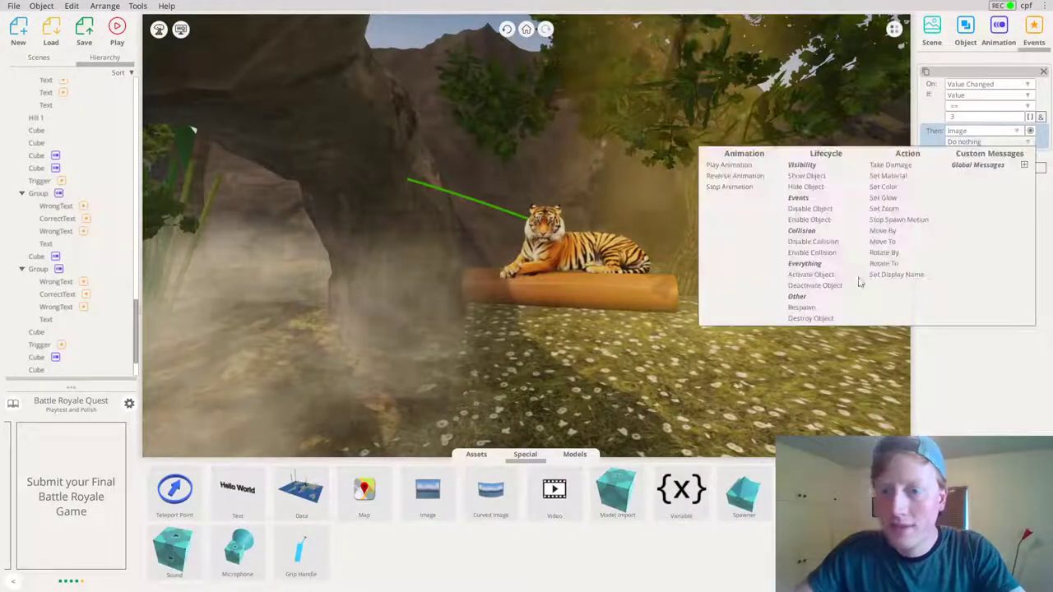
click(815, 277)
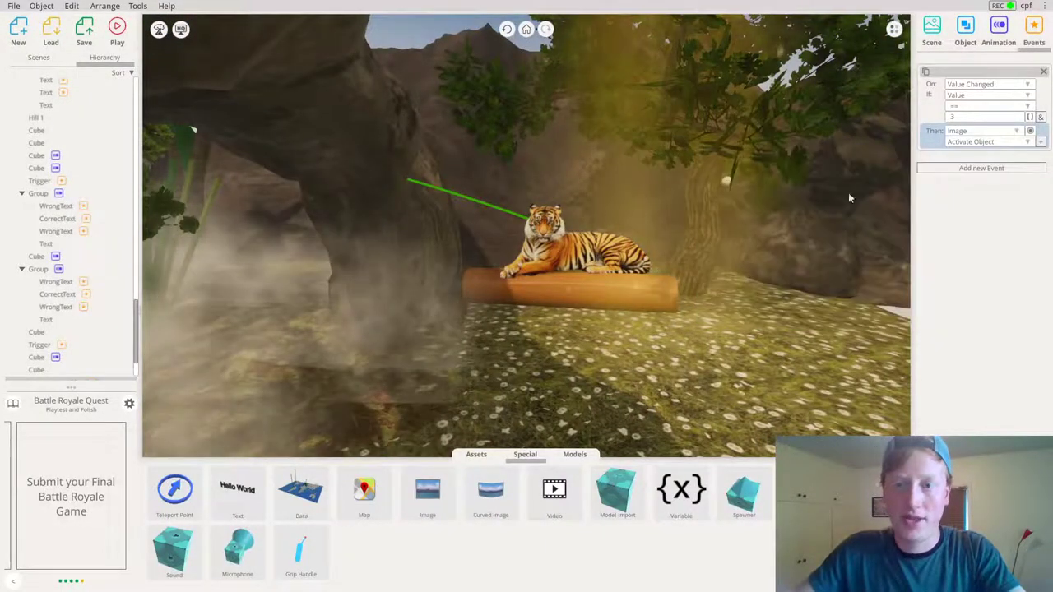
Add a second action to the variable's event that activates the tiger image behind the palm trunks
click(1040, 144)
click(980, 159)
click(987, 181)
key(a)
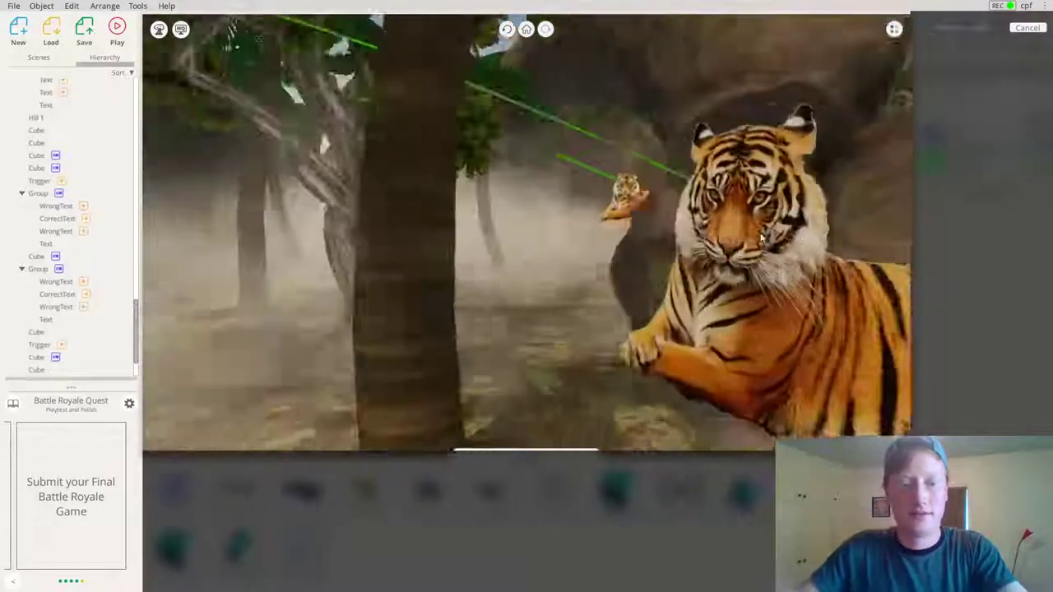
click(852, 279)
click(973, 169)
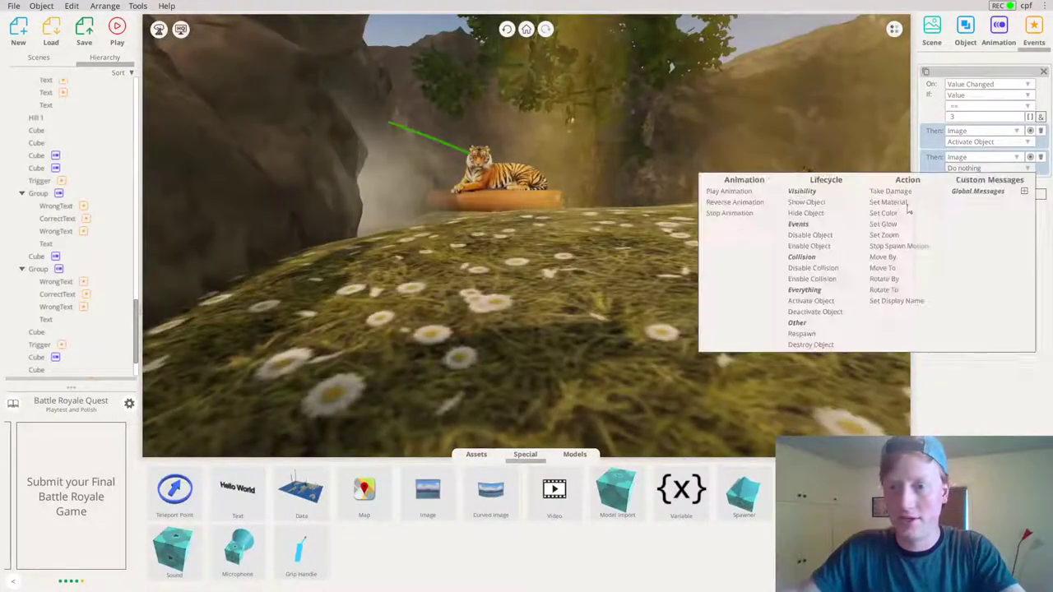
click(811, 301)
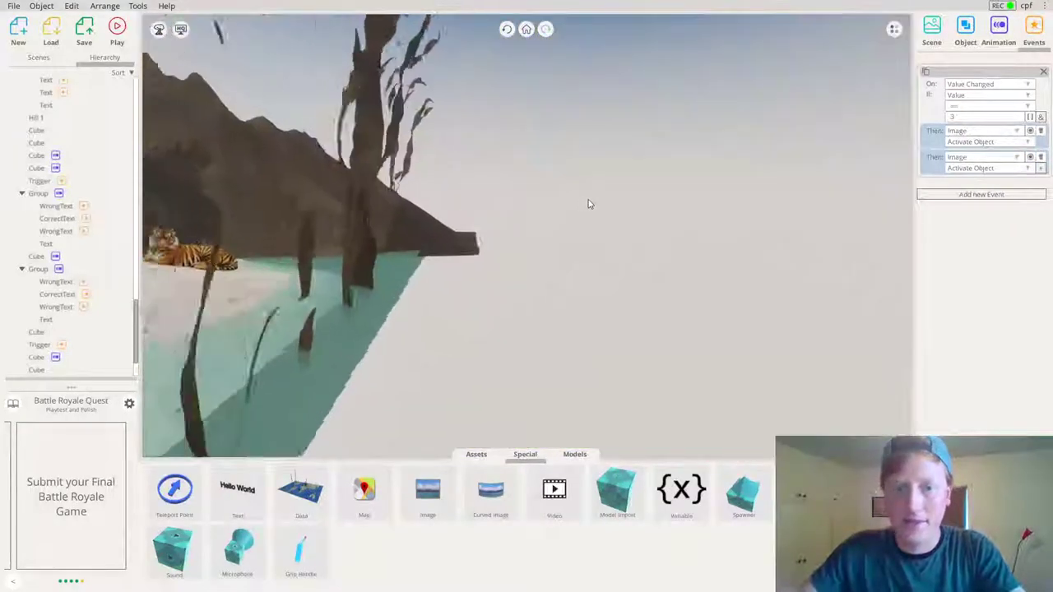
Add a third action to the variable's event that activates the tiger image on the white sandbank
key(a)
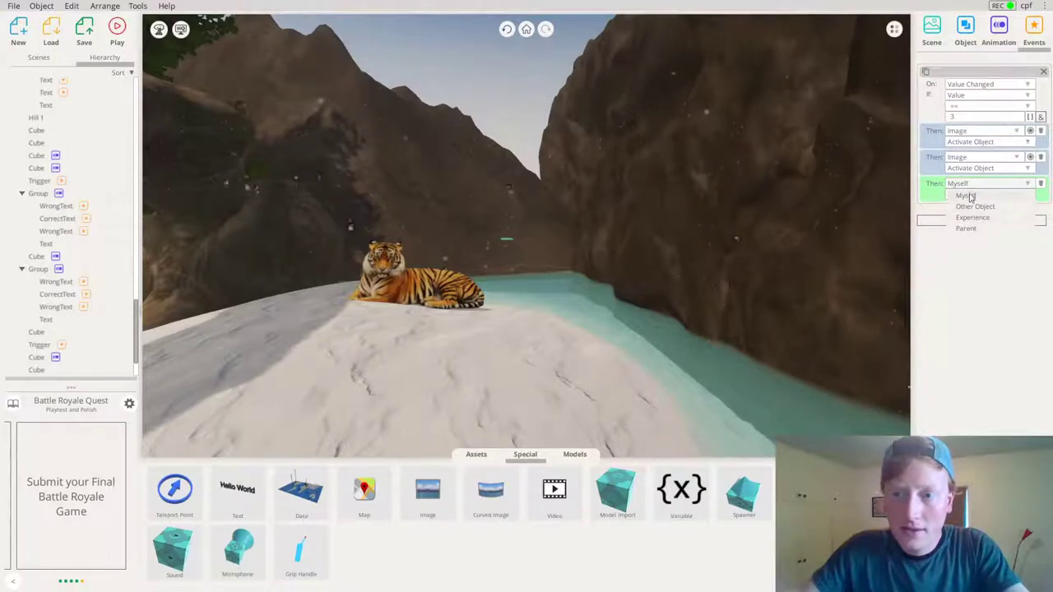
click(975, 206)
click(418, 288)
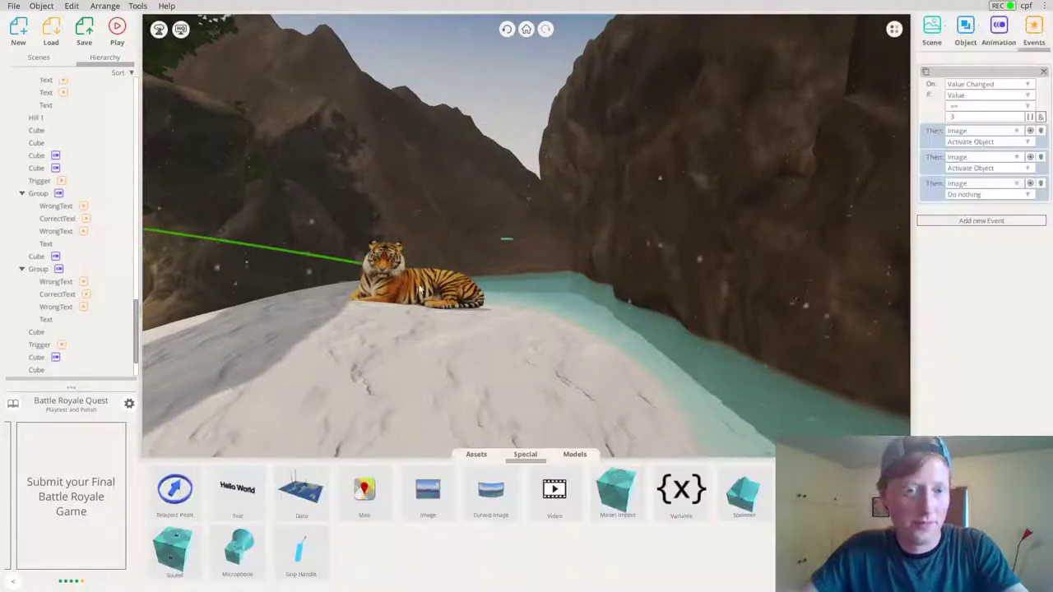
click(972, 195)
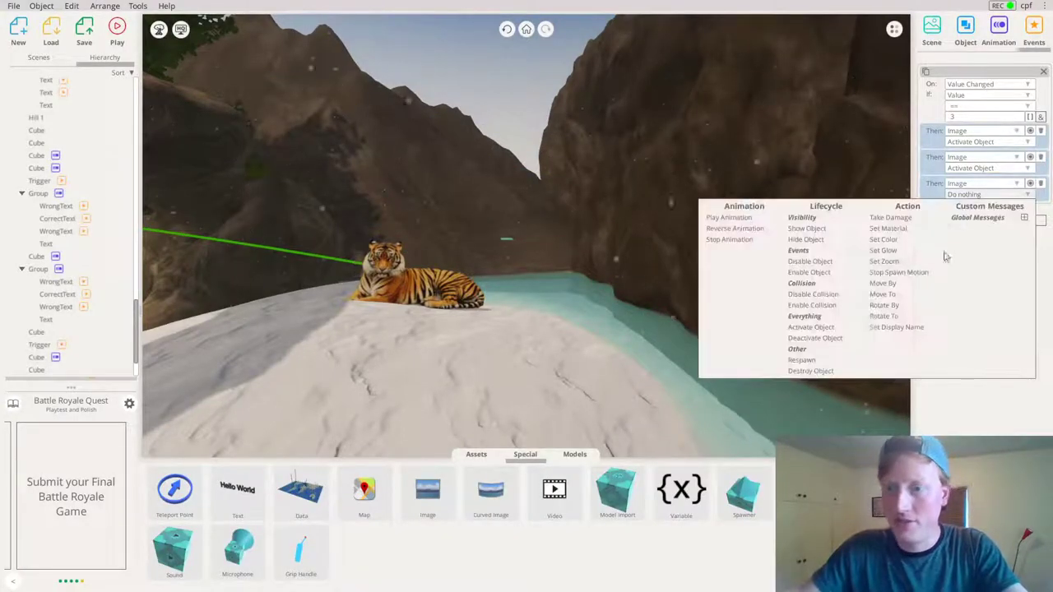
click(810, 329)
Enable Deactivate At Start for all three tiger images: on the sandbank, on the log and behind the palms
click(397, 297)
click(413, 276)
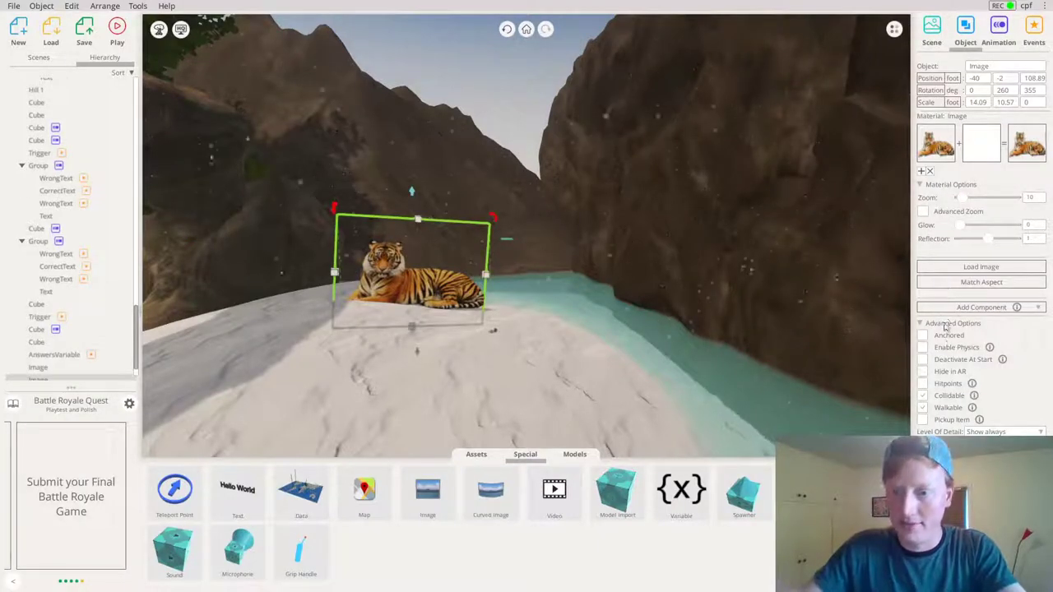
right_drag(669, 265, 664, 235)
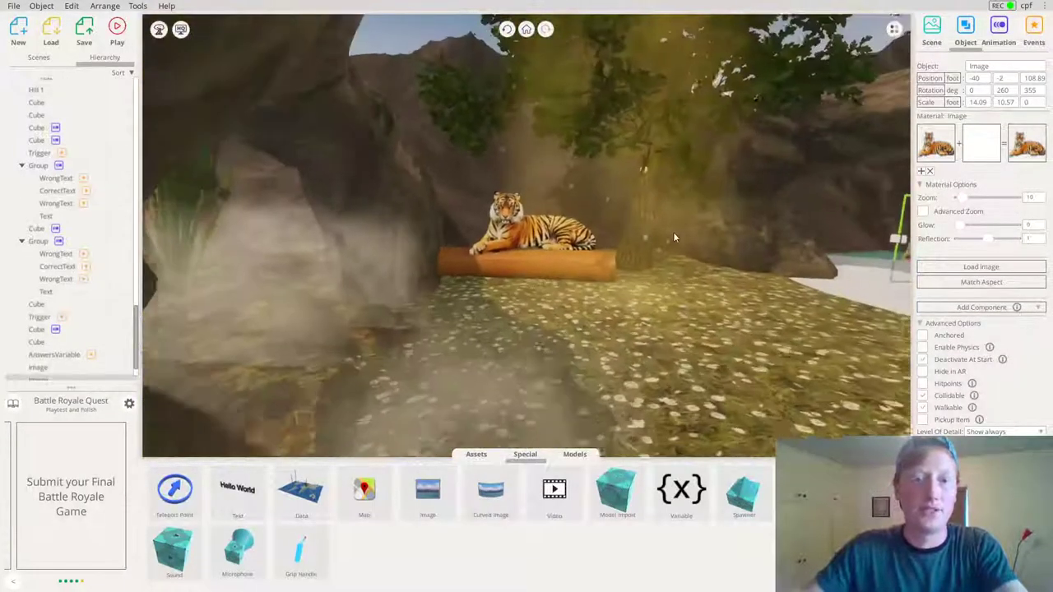
click(497, 236)
right_drag(747, 291, 668, 366)
click(827, 315)
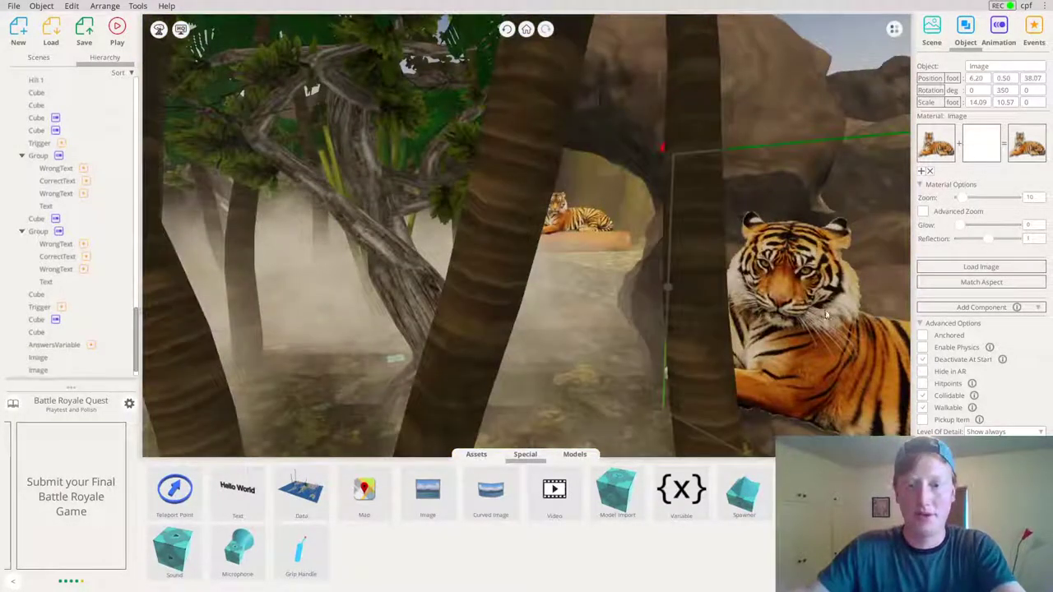
click(957, 365)
Playtest the exhibit: walk to the first corridor quiz and answer ~ 4,000 for the number of tigers living in the wild
right_drag(671, 278, 693, 282)
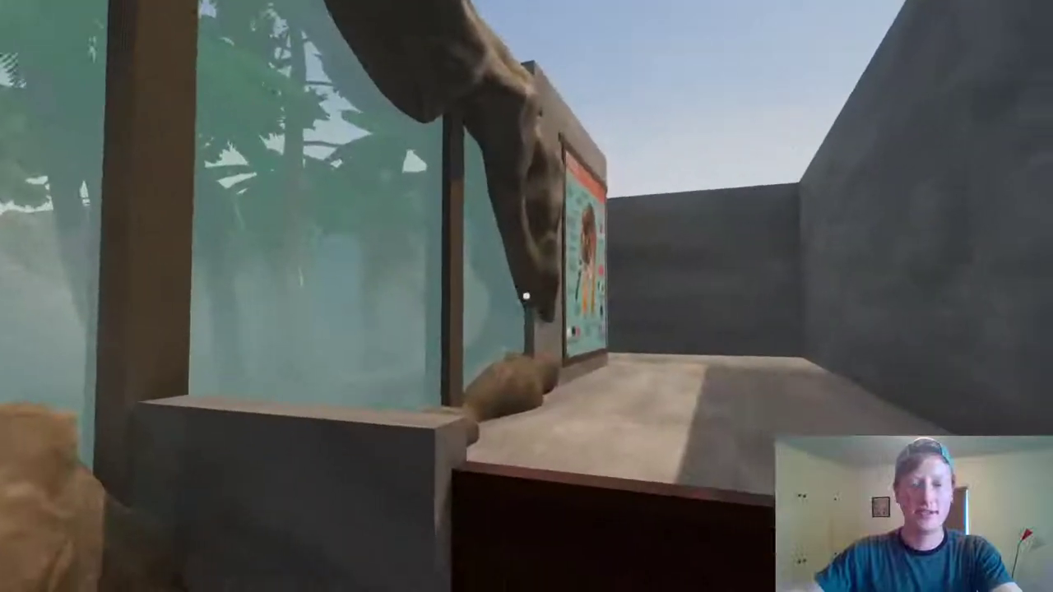
key(w)
key(w)
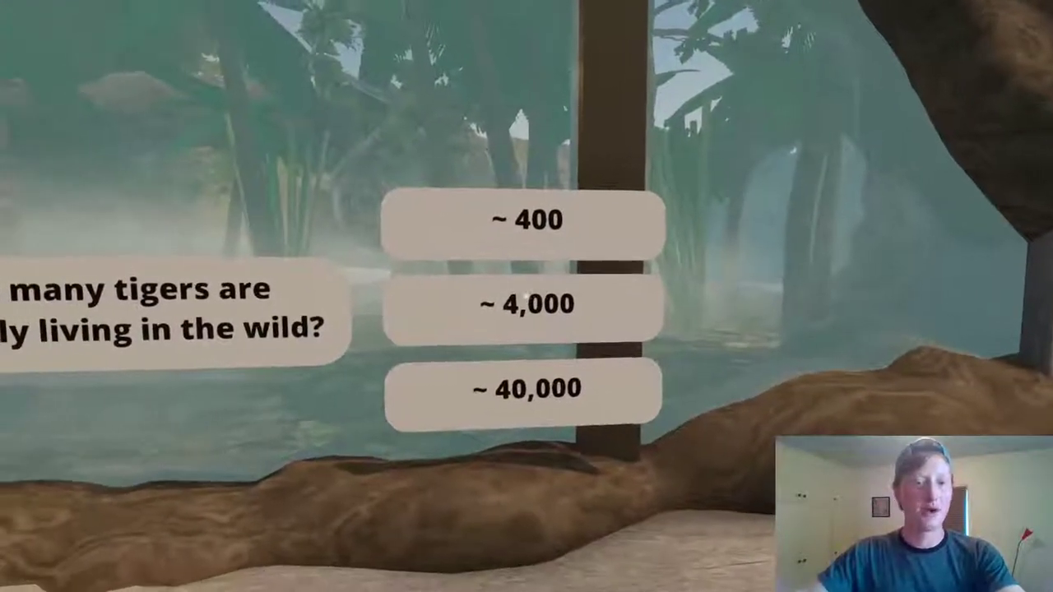
click(527, 296)
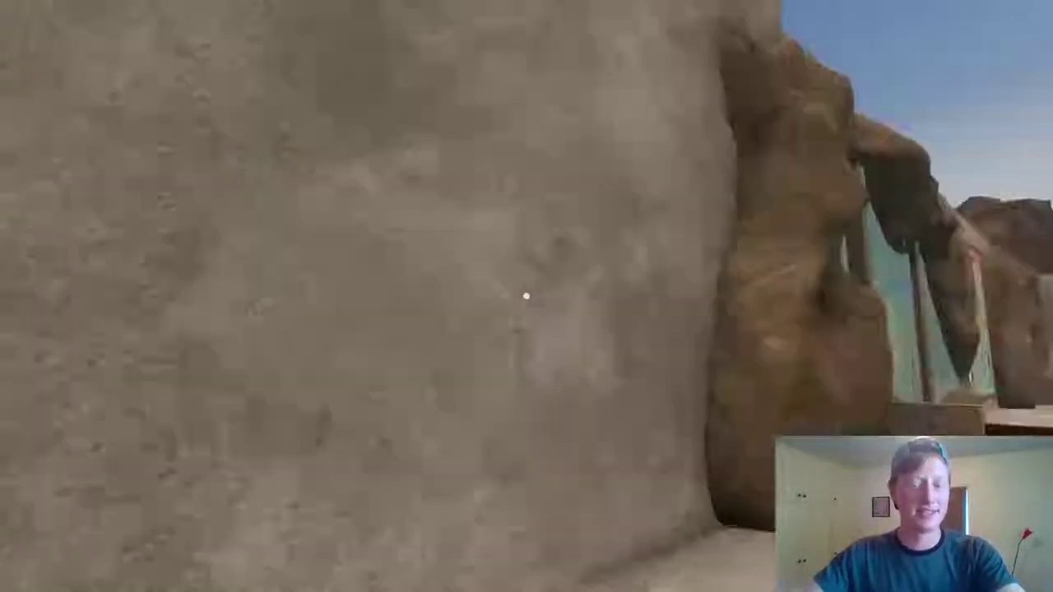
Walk on through the corridor past the tiger information board and quizzes, checking the enclosure for the tigers
key(w)
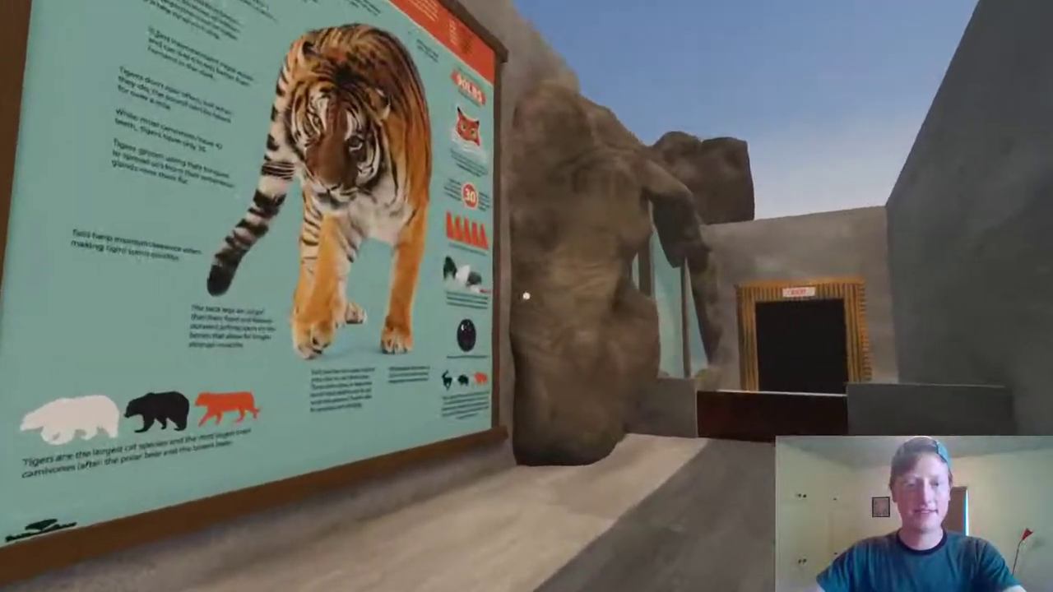
key(w)
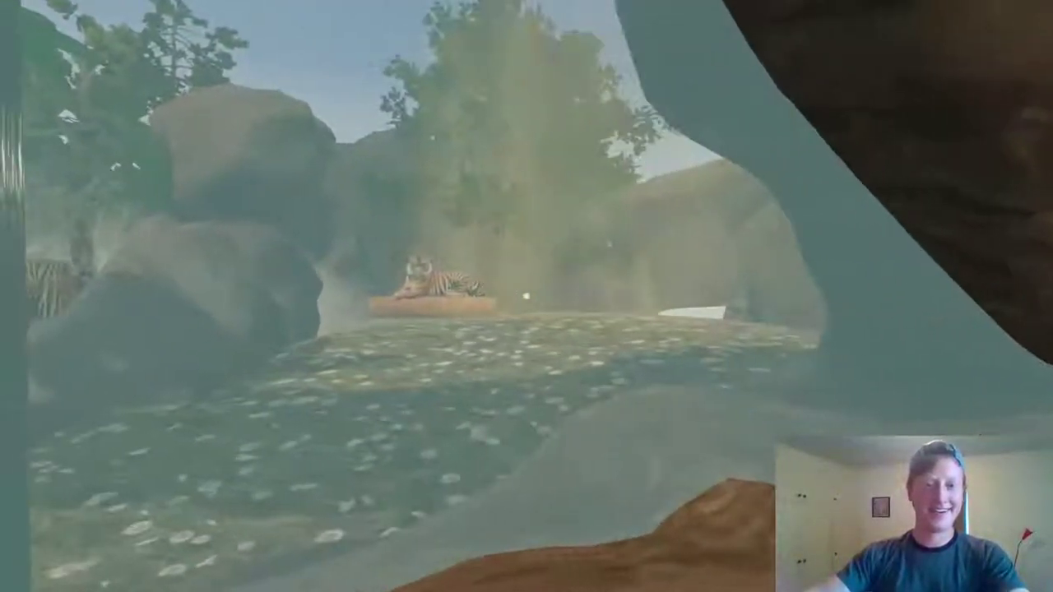
key(w)
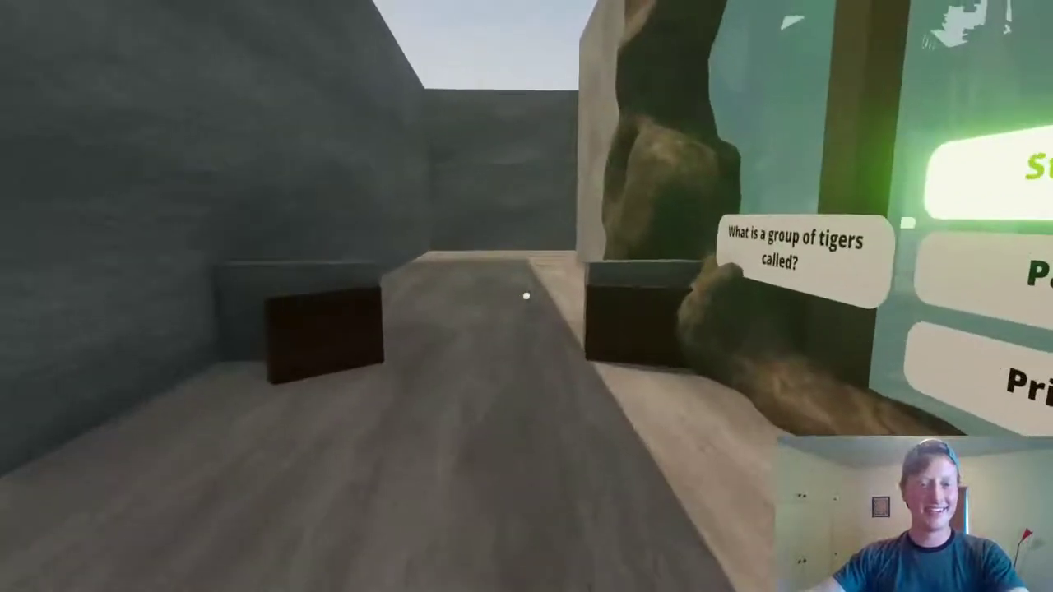
key(w)
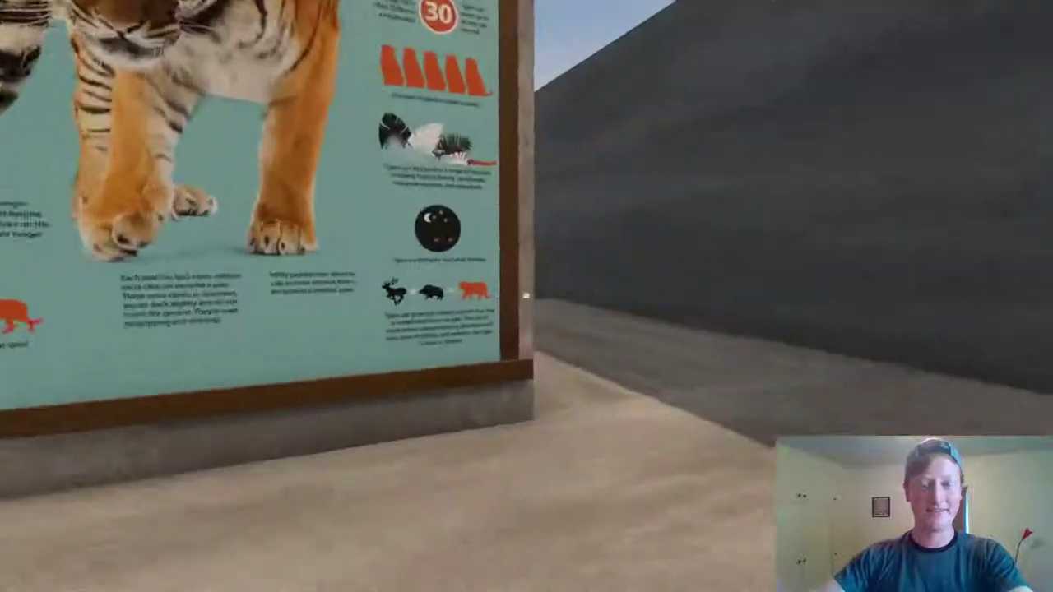
End the playtest and widen the wooden corridor roof panel at the enclosure's side to about 26.2 ft, extending its edge toward the enclosure
key(Escape)
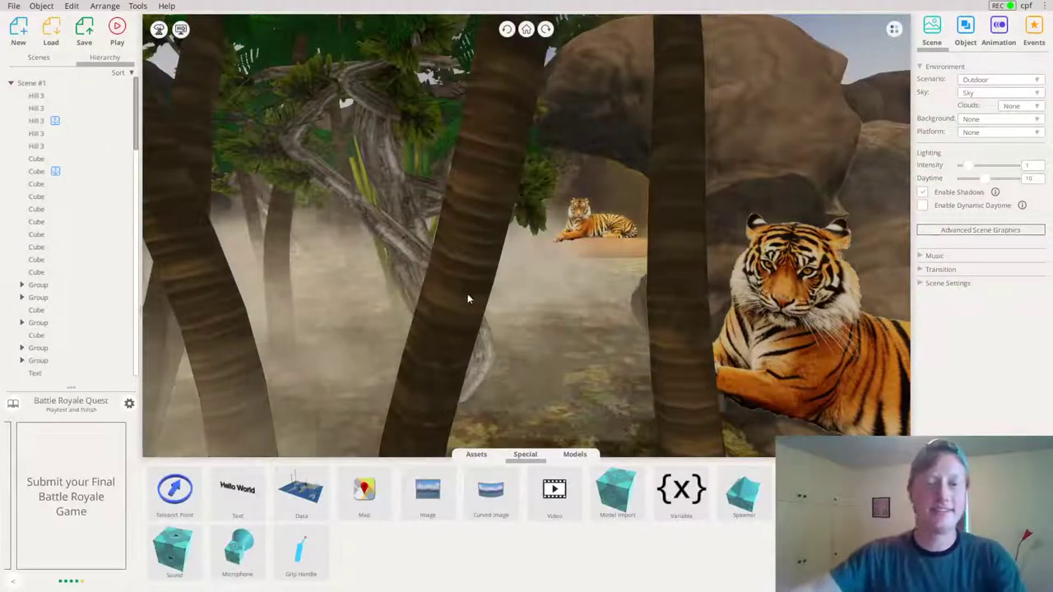
scroll(471, 299, down, 5)
drag(453, 302, 834, 359)
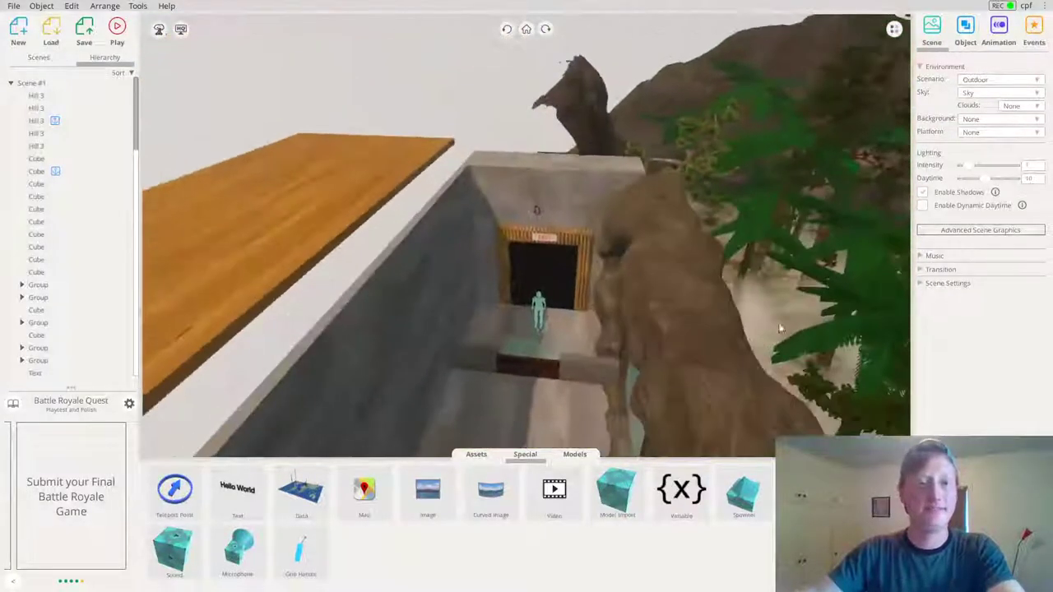
scroll(628, 232, down, 6)
drag(389, 249, 498, 284)
drag(582, 266, 554, 223)
scroll(492, 301, down, 4)
drag(494, 303, 576, 222)
scroll(527, 247, up, 5)
drag(412, 287, 447, 280)
drag(384, 195, 473, 294)
drag(592, 280, 562, 184)
middle_drag(562, 185, 546, 165)
click(468, 81)
key(w)
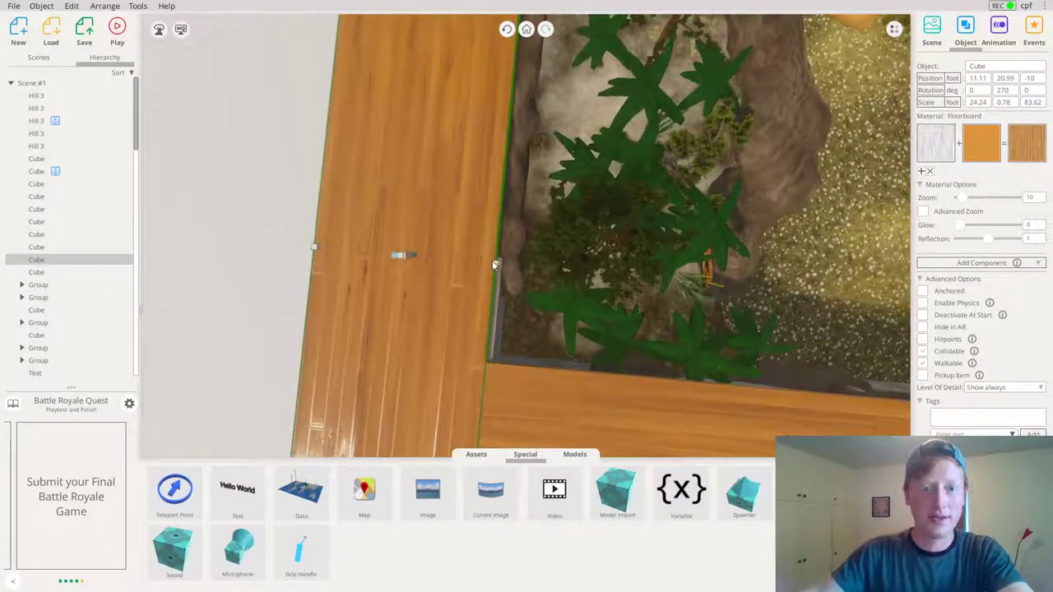
drag(492, 265, 510, 266)
click(182, 146)
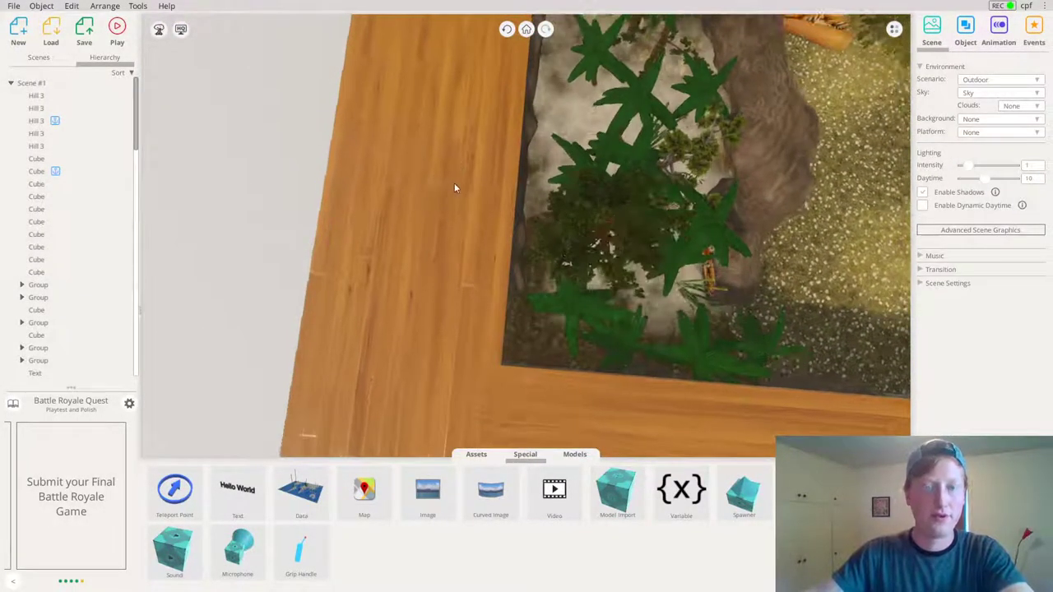
Shorten the adjoining wooden roof panel to about 136.3 ft so its end meets the edge of the widened panel
middle_drag(544, 341, 544, 312)
click(544, 313)
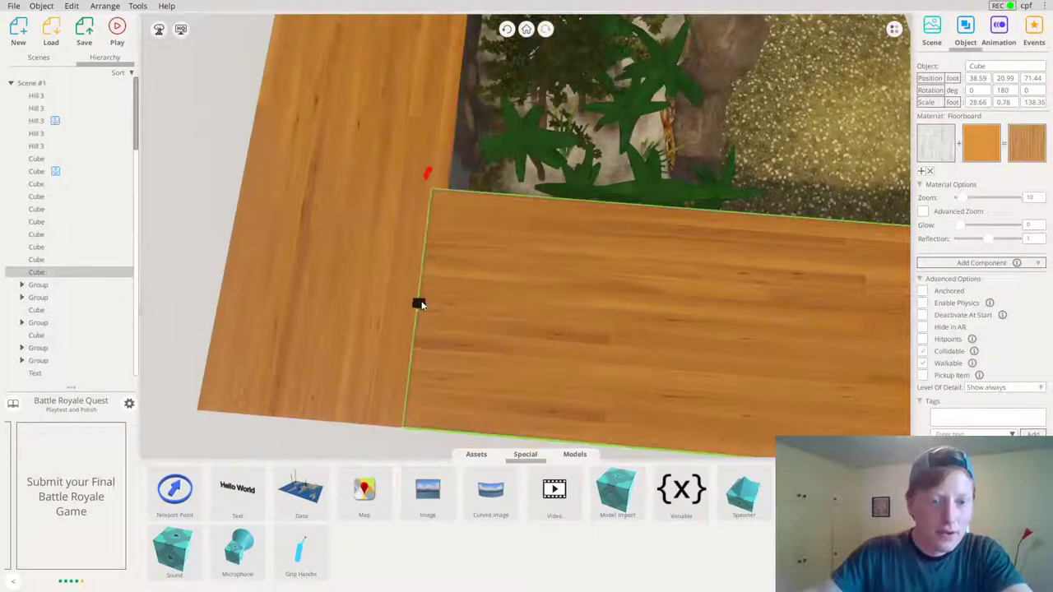
click(210, 128)
middle_drag(535, 362, 566, 288)
click(566, 288)
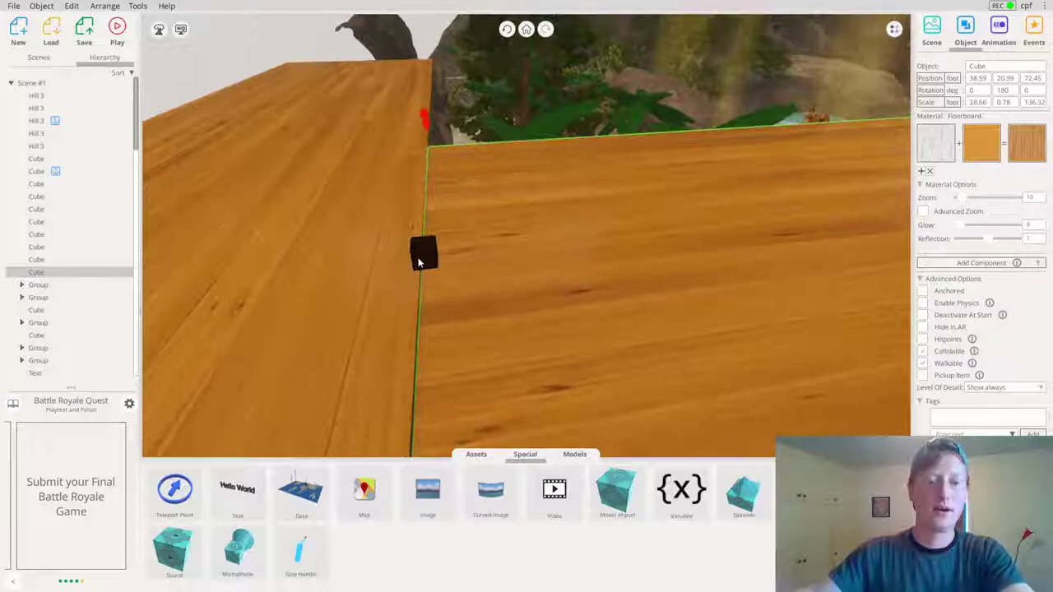
click(437, 283)
middle_drag(437, 284, 531, 238)
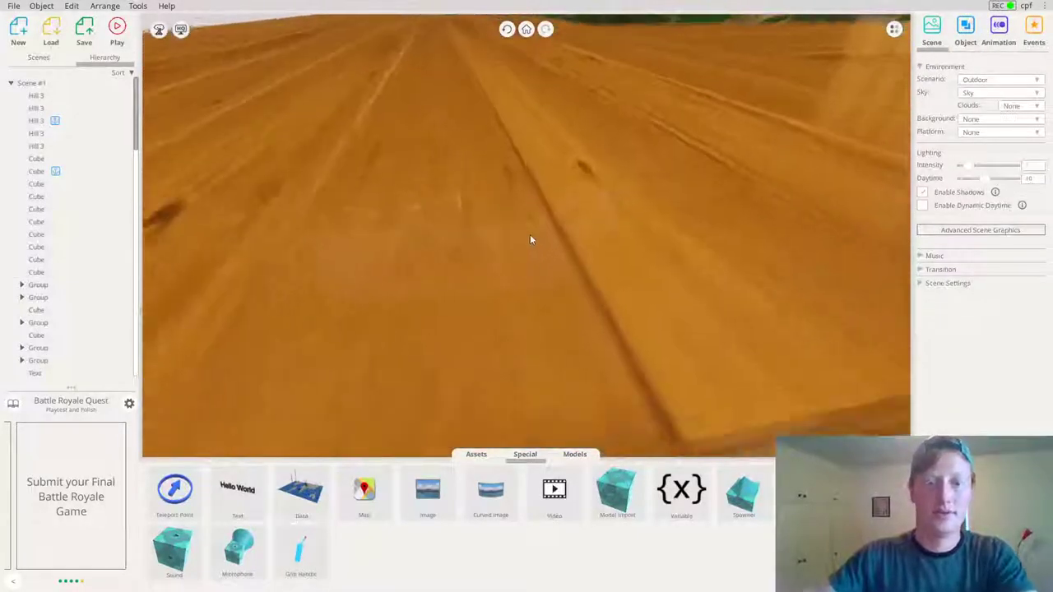
Place a cone on the corridor floor beside the tiger information board
scroll(424, 242, up, 5)
drag(424, 242, 999, 212)
scroll(690, 165, up, 5)
scroll(689, 164, up, 3)
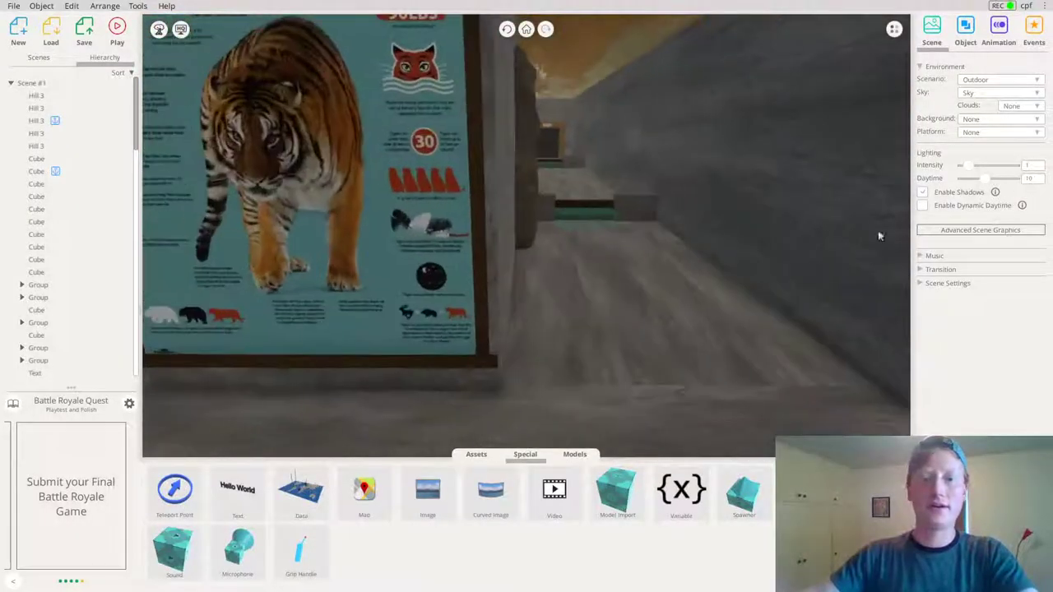
drag(580, 364, 616, 268)
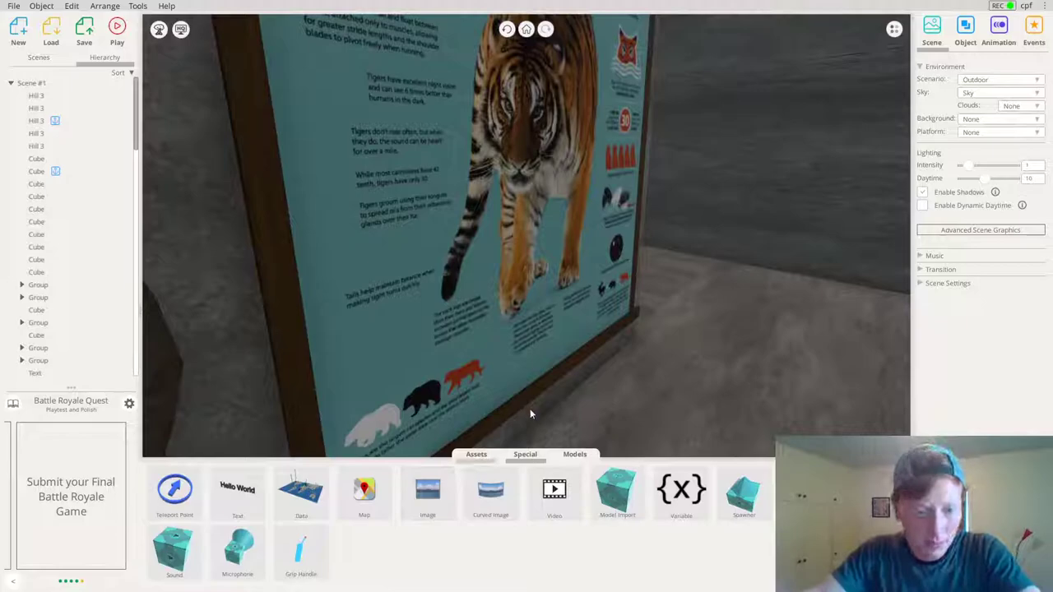
click(478, 454)
drag(511, 437, 529, 334)
drag(487, 492, 742, 205)
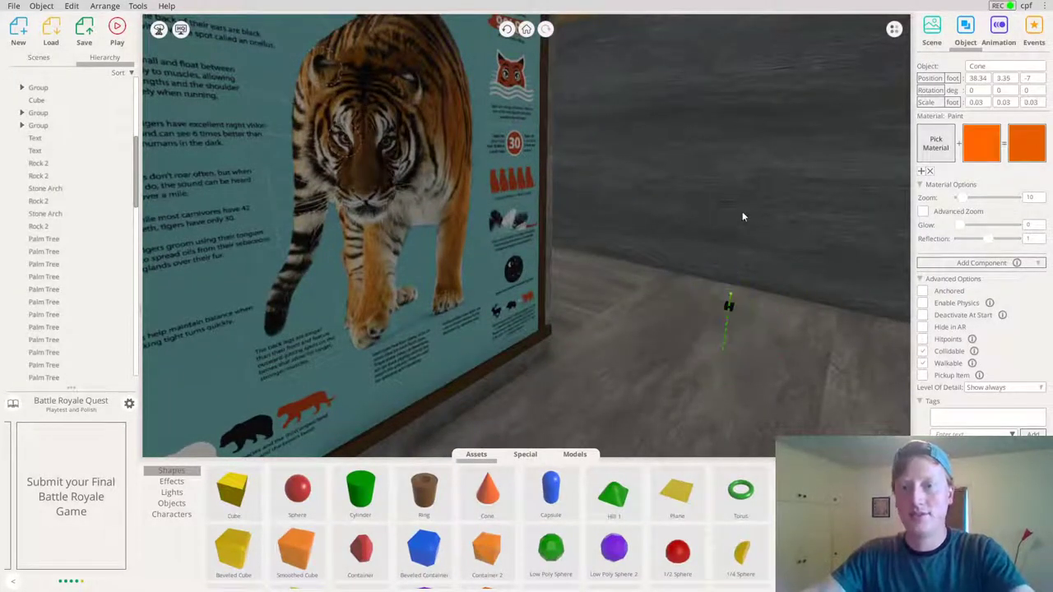
Enlarge the cone to about 2.35 by 1.35 by 2.35 ft and raise it to the wooden ceiling, about 20.3 ft high
mouse_move(724, 321)
mouse_down()
mouse_move(726, 335)
mouse_move(727, 315)
mouse_up()
drag(732, 275, 768, 5)
right_drag(761, 115, 665, 243)
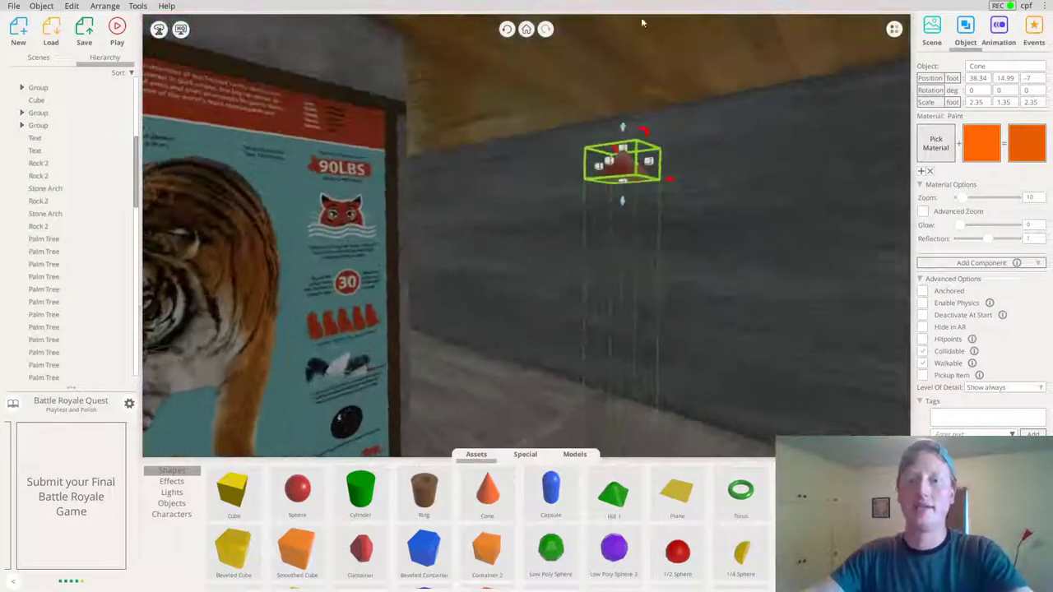
drag(624, 200, 633, 75)
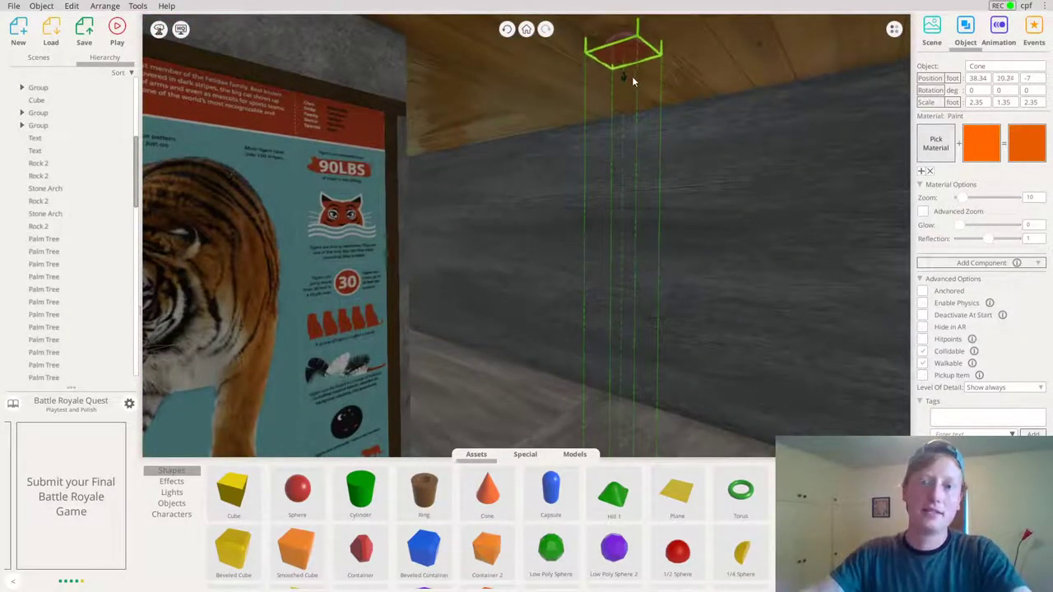
Give the ceiling cone the Aluminum material
right_drag(635, 80, 656, 170)
click(937, 146)
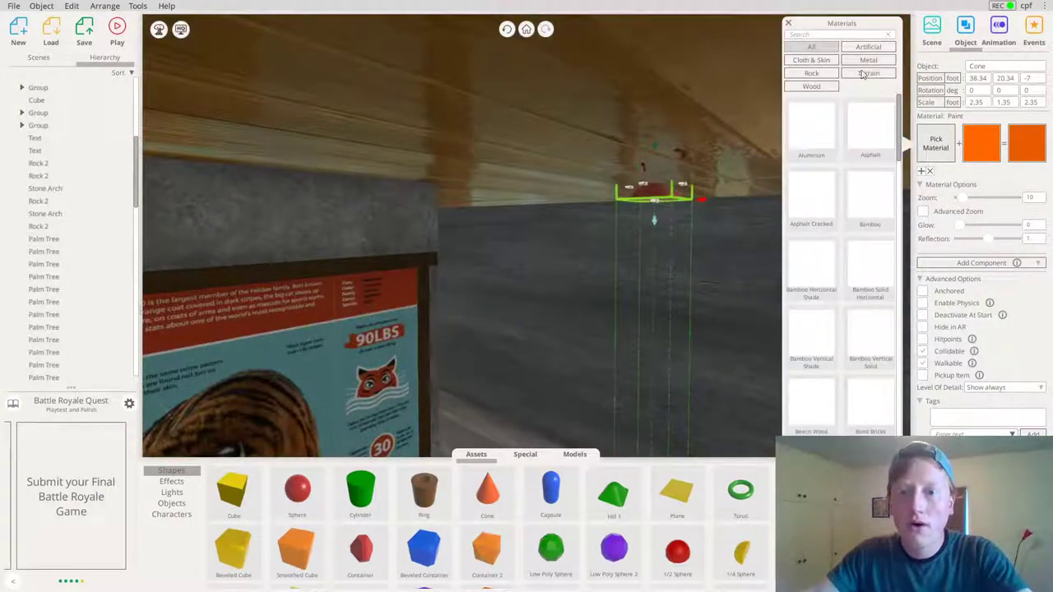
click(811, 143)
right_drag(646, 286, 556, 262)
Duplicate the cone, flatten the copy into a disc about 1.86 ft wide and 0.07 ft thick, and fit it under the lampshade
drag(568, 167, 622, 255)
drag(612, 74, 631, 239)
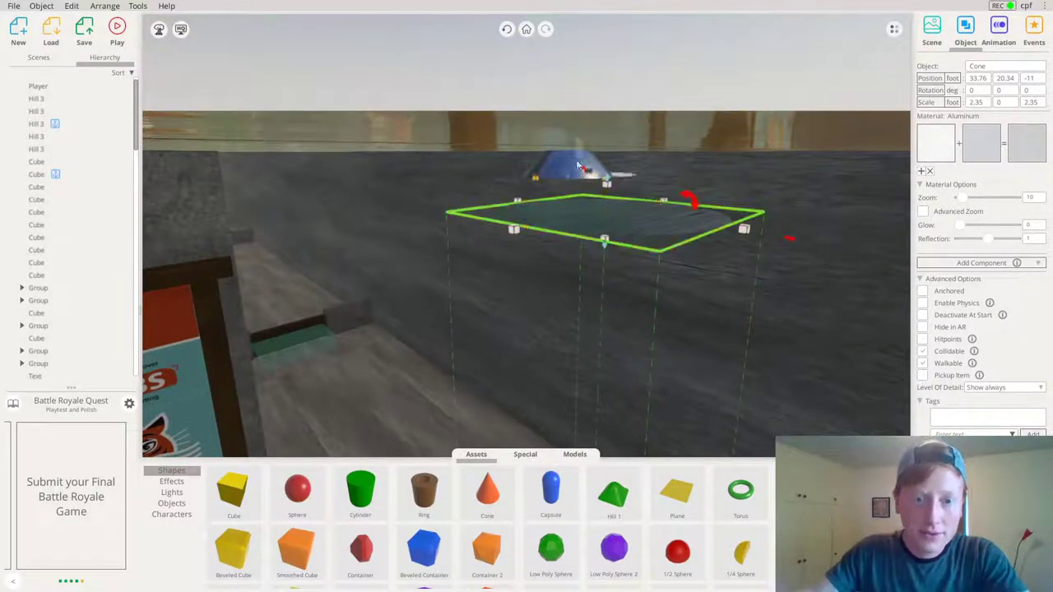
click(567, 181)
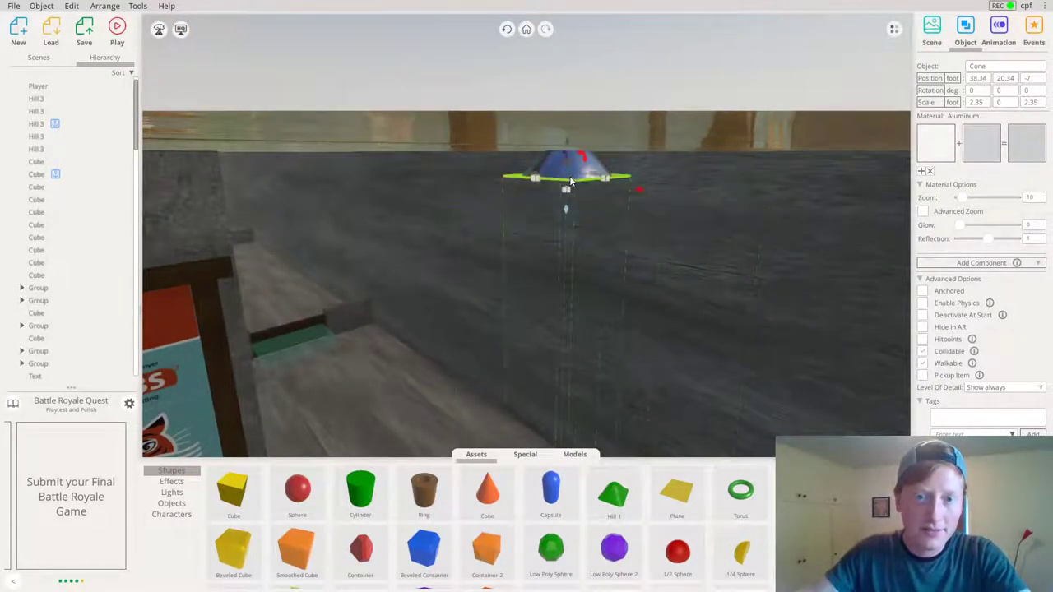
key(f)
right_drag(568, 185, 755, 78)
drag(527, 254, 528, 259)
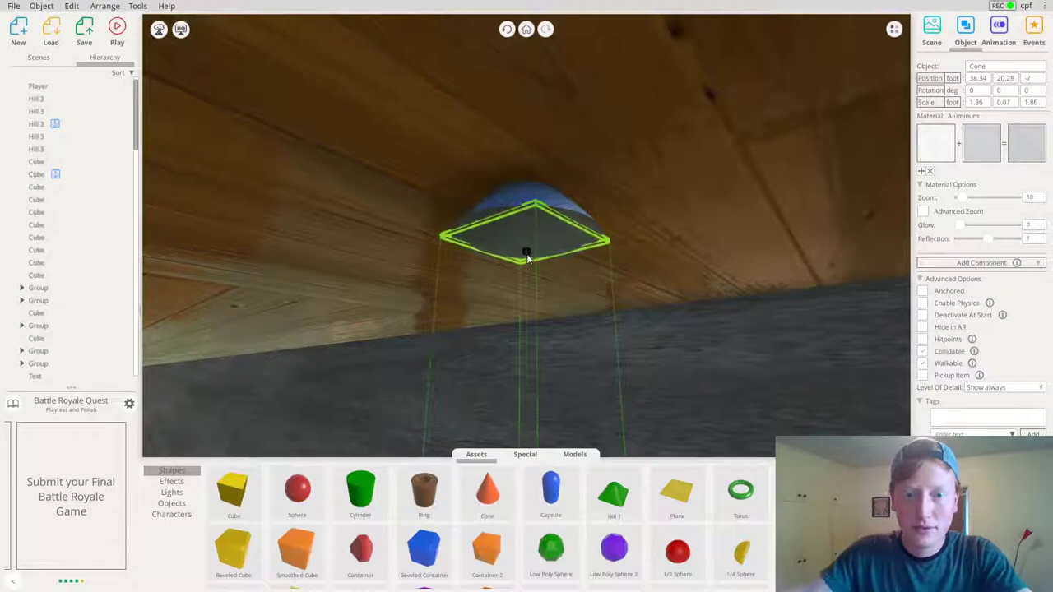
Apply the Paint material to the disc in pale yellow (R 245, G 255, B 147) and save a yellow swatch
click(942, 156)
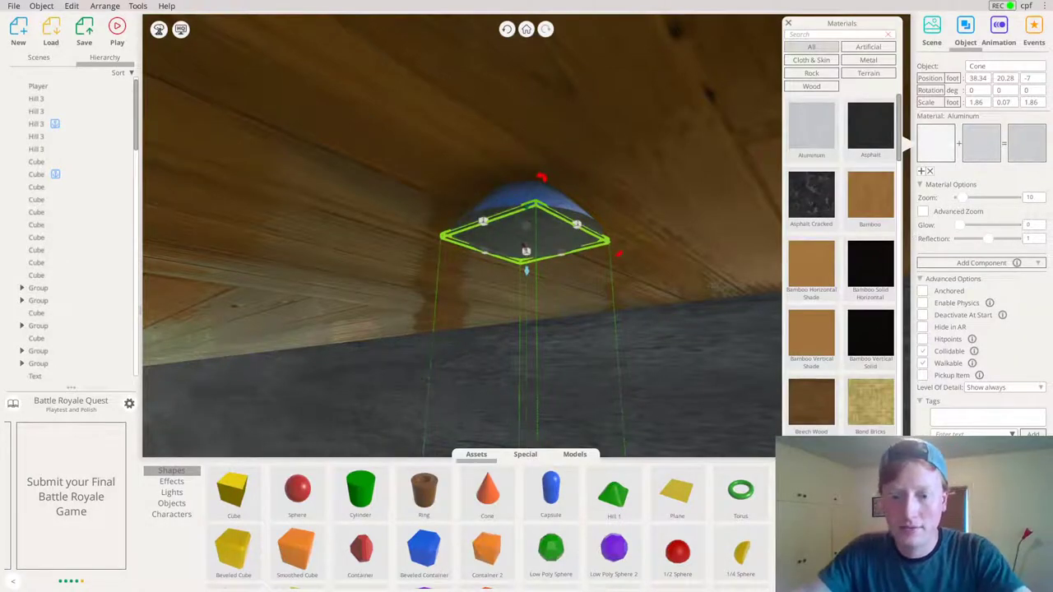
scroll(872, 238, down, 4)
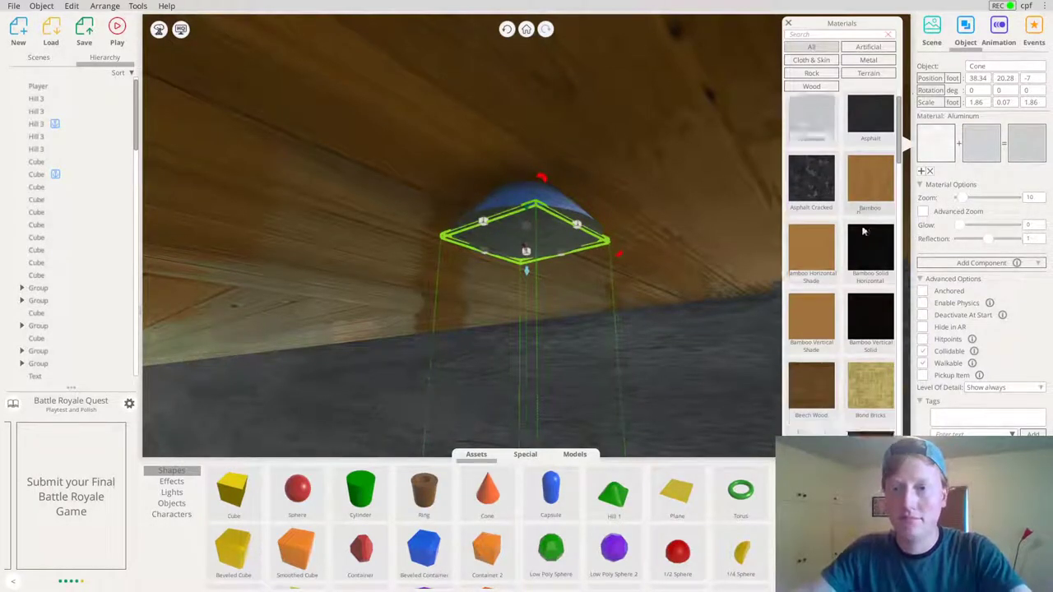
click(870, 50)
click(867, 272)
click(981, 134)
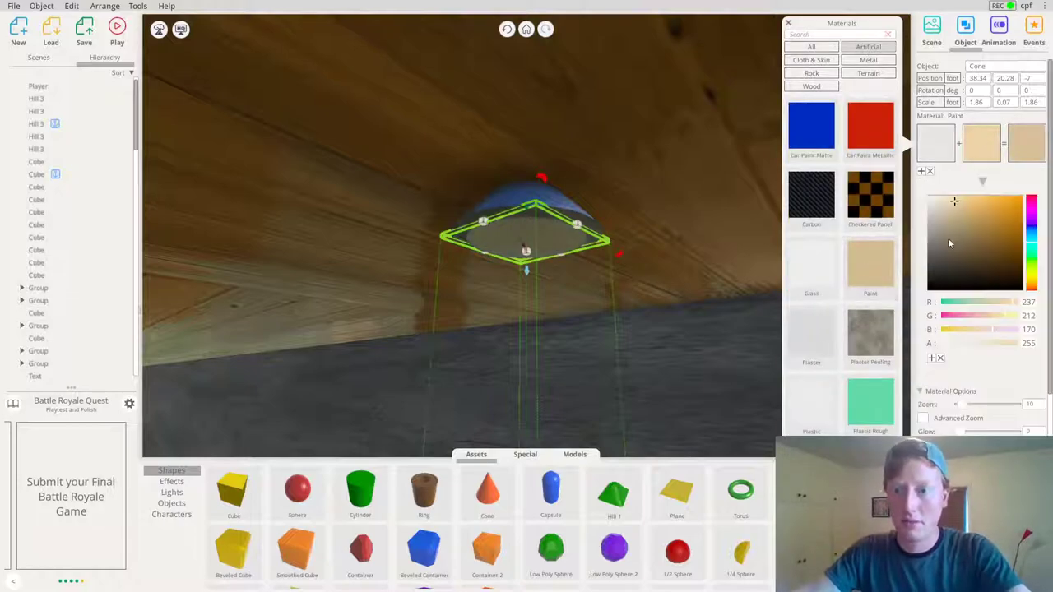
drag(1010, 247, 1052, 148)
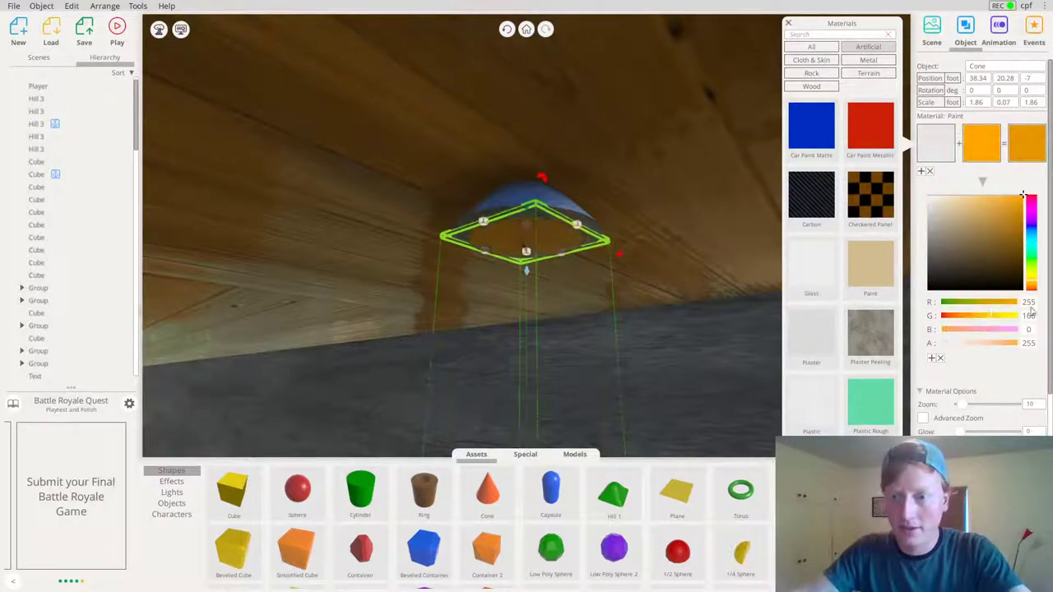
click(1032, 278)
click(980, 195)
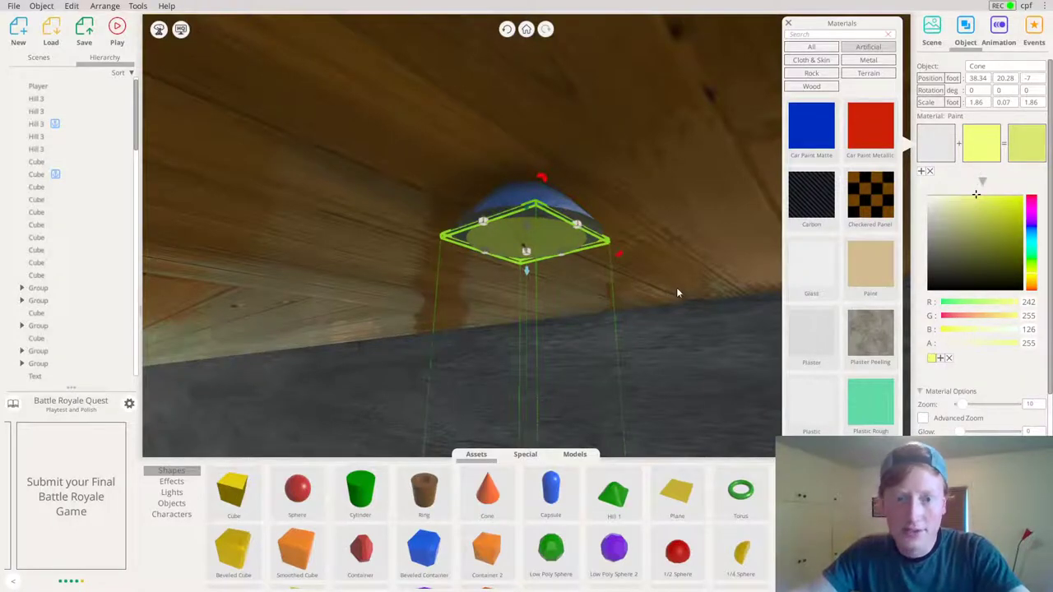
middle_drag(680, 295, 900, 255)
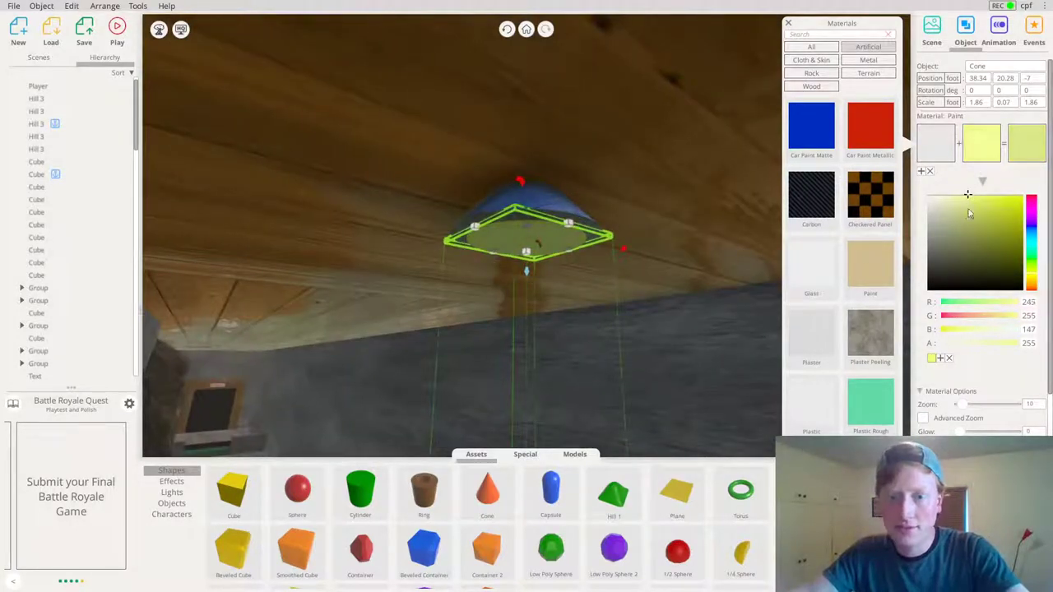
Increase the yellow disc's Glow so that it shines like a lit ceiling lamp
drag(961, 432, 1006, 430)
middle_drag(371, 298, 394, 354)
click(566, 321)
middle_drag(566, 321, 462, 573)
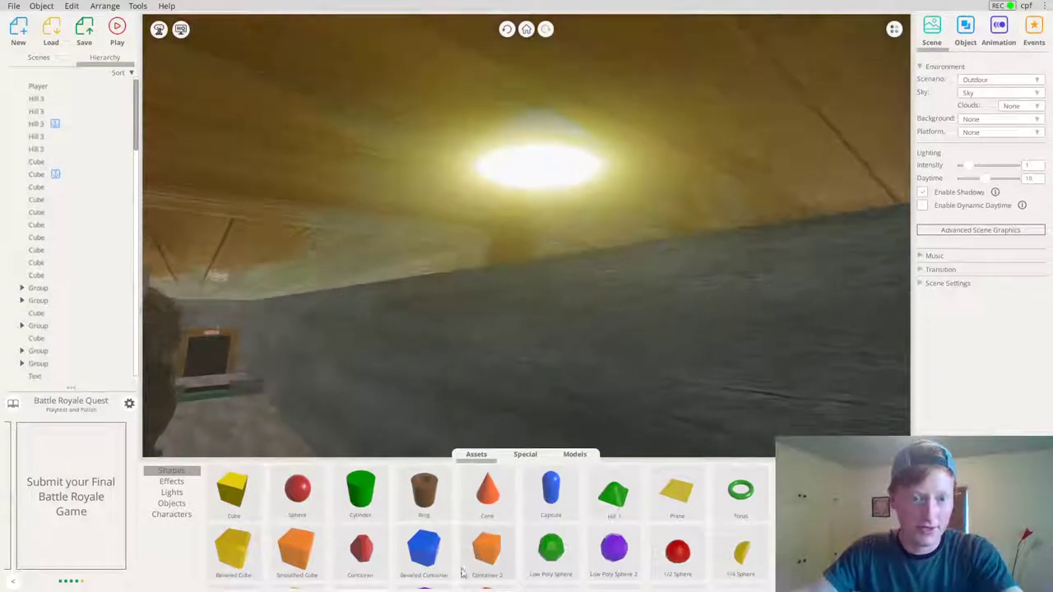
Add a Spot Light in the corridor near the ceiling lamp and give it the saved yellow colour
click(527, 454)
click(476, 454)
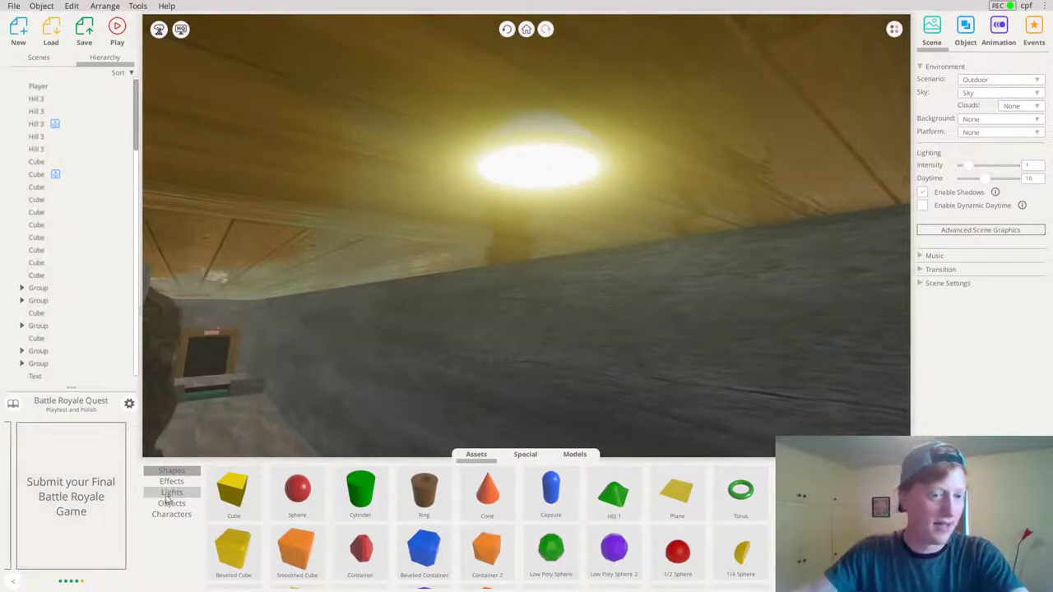
click(166, 495)
middle_drag(446, 443, 429, 411)
drag(298, 492, 621, 333)
click(954, 191)
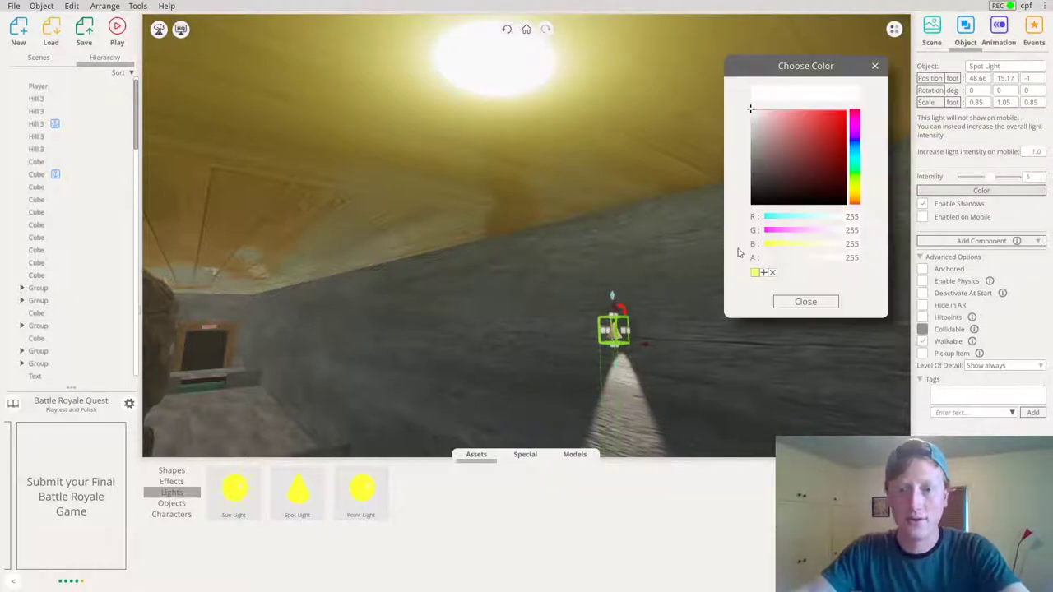
click(756, 274)
click(780, 305)
Move the spot light onto the ceiling lamp and scale it to about 3.45 by 0.64 by 3.45 ft
drag(615, 346, 532, 101)
right_drag(532, 101, 644, 386)
drag(533, 153, 537, 120)
right_drag(531, 182, 535, 209)
drag(568, 162, 569, 171)
right_drag(568, 171, 565, 137)
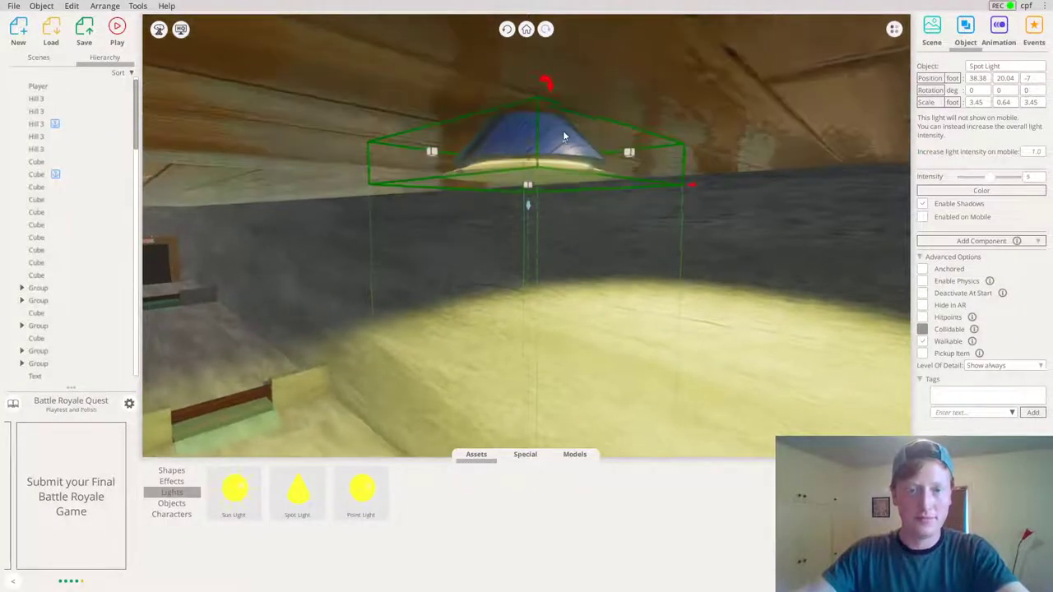
Anchor the wooden ceiling panel and group the lampshade, glowing disc and spot light into one lamp
click(372, 112)
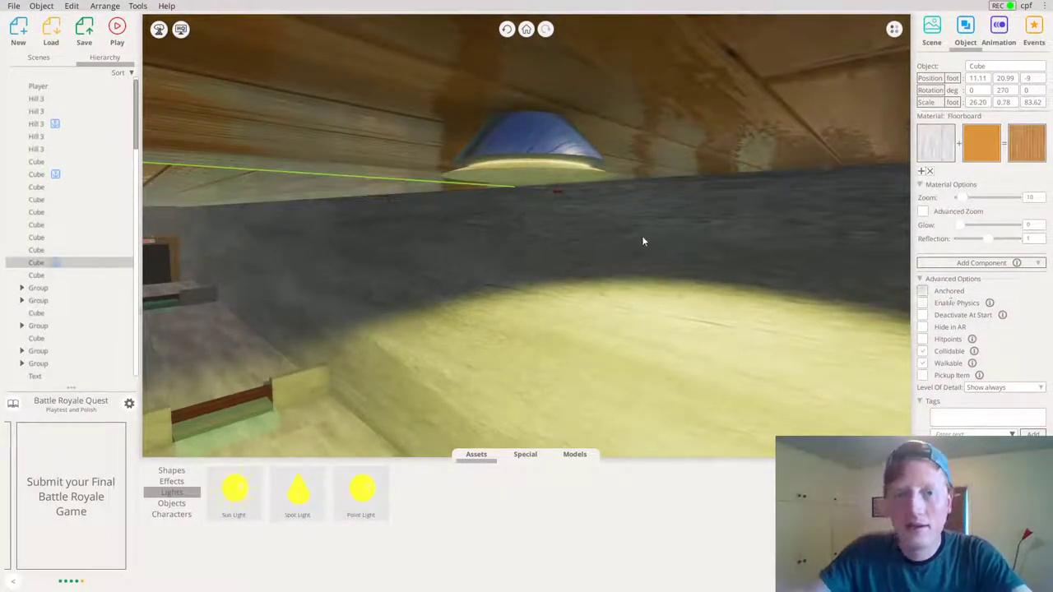
drag(571, 200, 573, 202)
right_drag(531, 214, 479, 308)
key(ctrl+g)
Copy the lamp group along the corridor ceiling, placing one copy partway down and another near the exit door
alt+drag(529, 204, 460, 372)
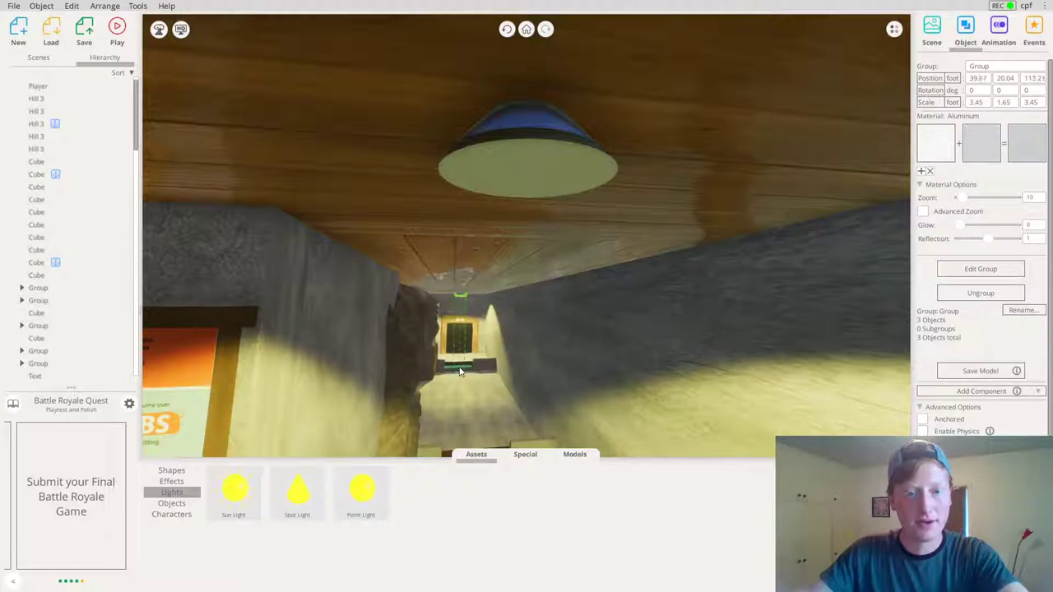
drag(463, 304, 482, 279)
click(460, 294)
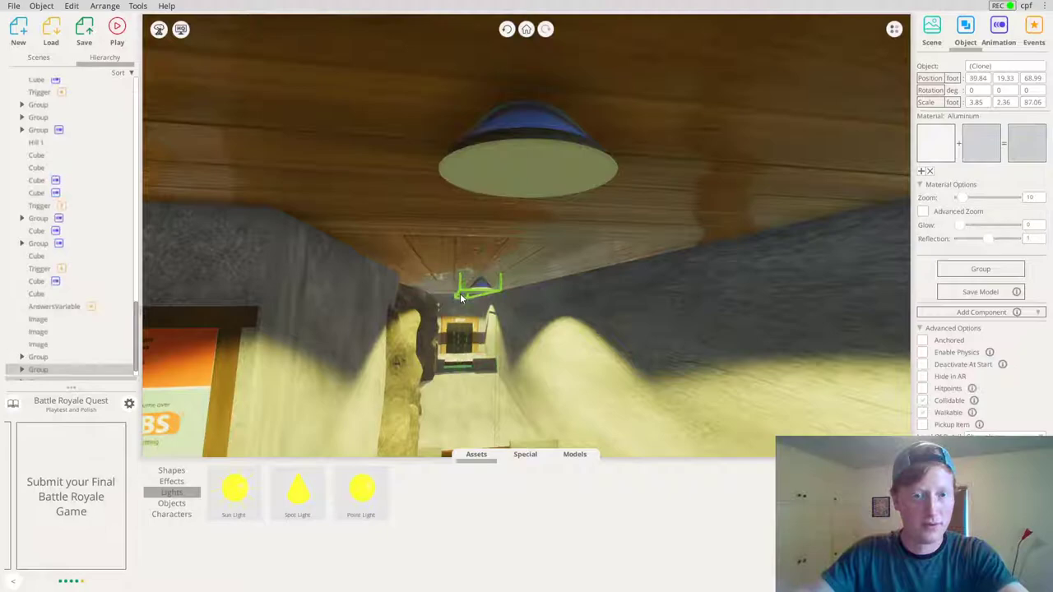
right_drag(479, 278, 468, 306)
drag(466, 328, 466, 323)
mouse_move(465, 325)
right_down()
mouse_move(497, 325)
mouse_move(486, 319)
mouse_move(480, 422)
mouse_move(691, 423)
right_up()
Lower the lamp copy near the exit to a height of 19.44 ft so it hangs below the roof panel
click(486, 320)
scroll(482, 317, down, 3)
scroll(425, 205, down, 4)
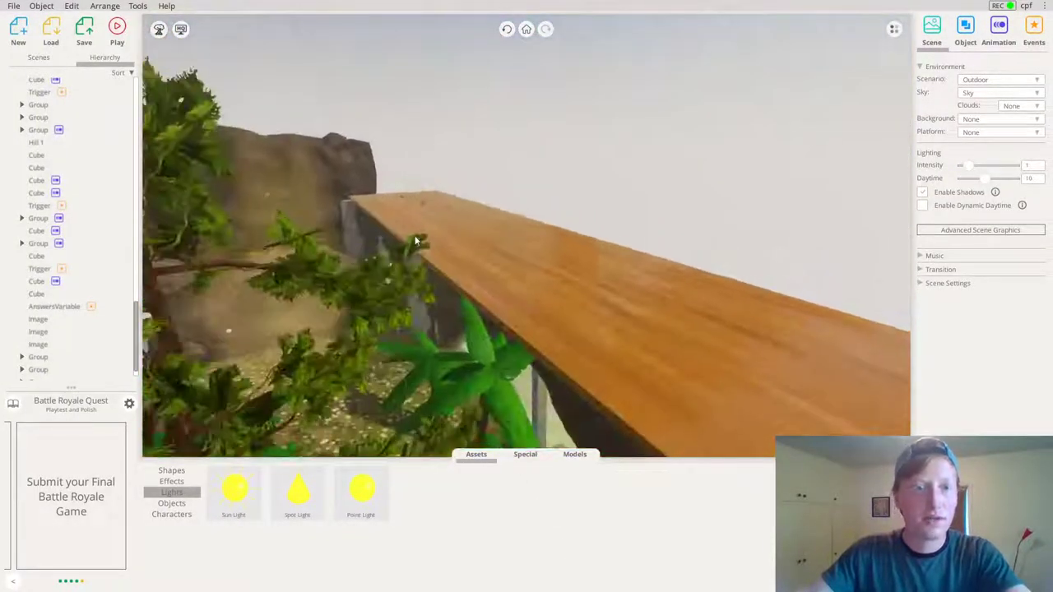
click(425, 203)
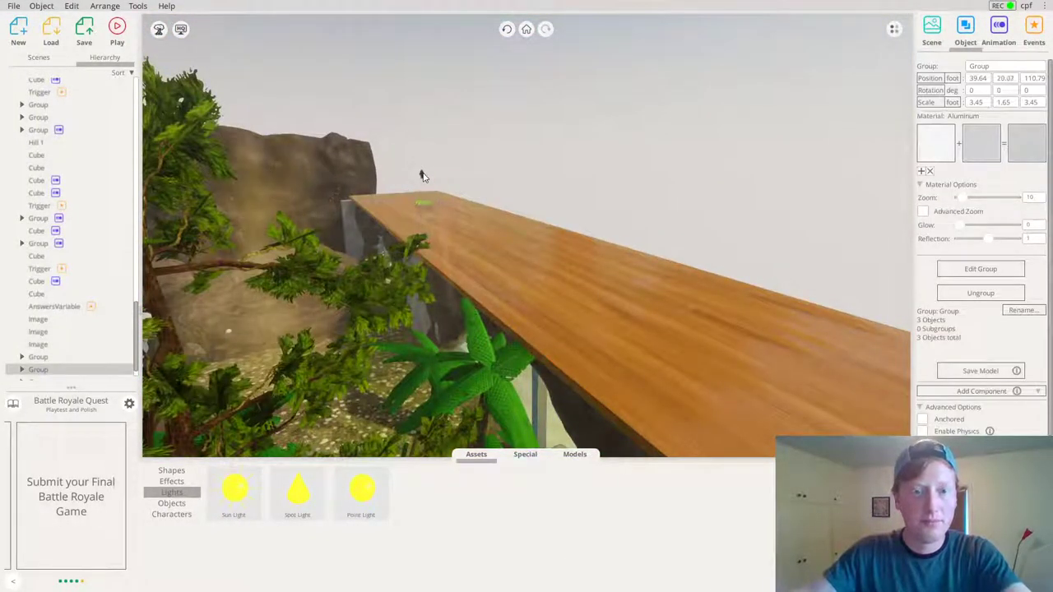
drag(422, 175, 422, 180)
key(f)
right_drag(540, 261, 291, 101)
scroll(611, 314, down, 3)
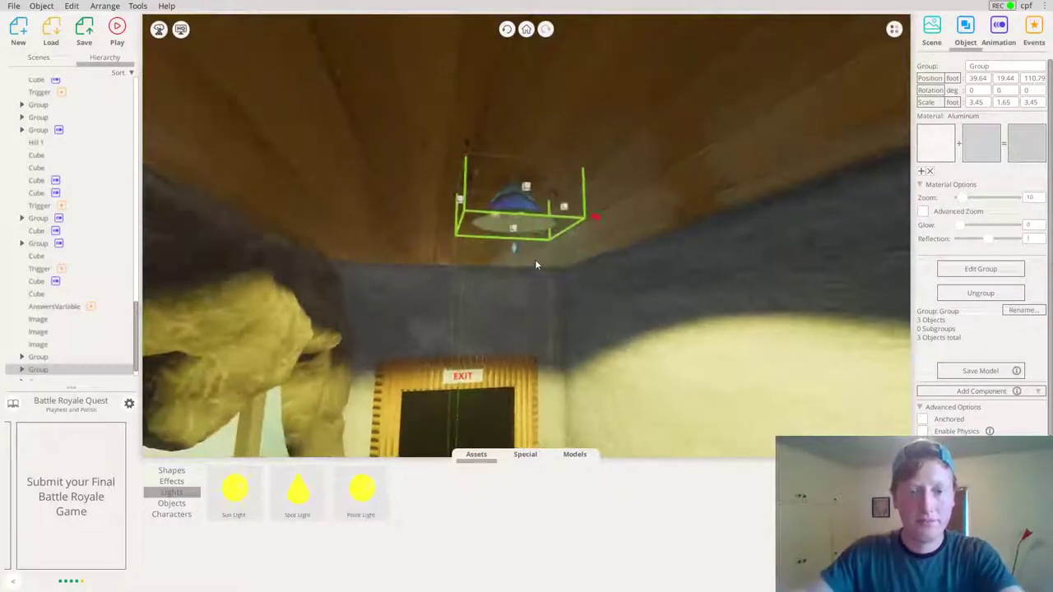
right_drag(575, 273, 584, 287)
Playtest the exhibit and answer the wild tiger population question with ~40,000, ~400 and ~4,000 in turn
key(F5)
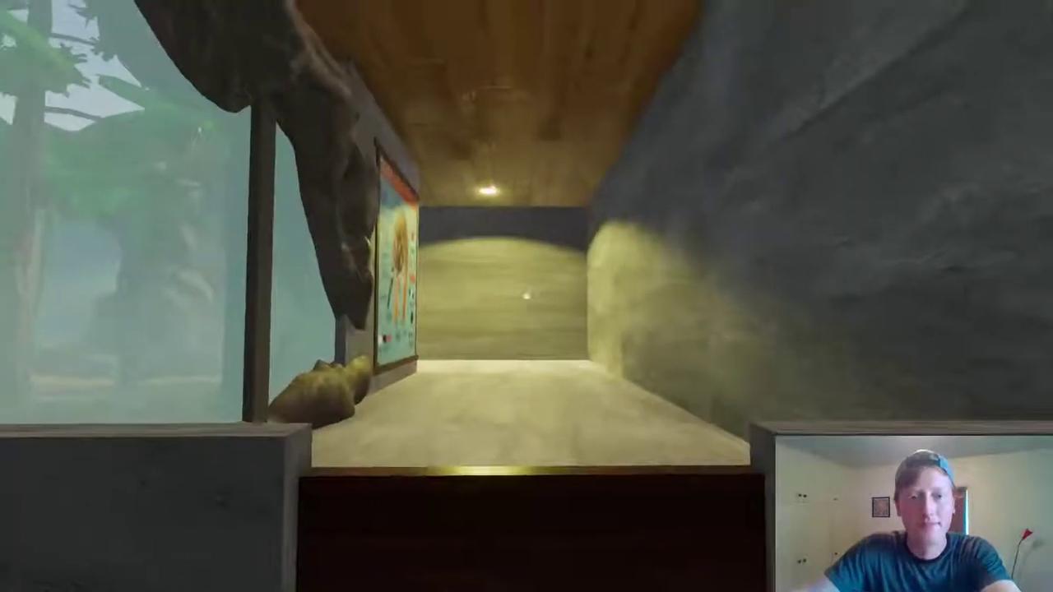
key(w)
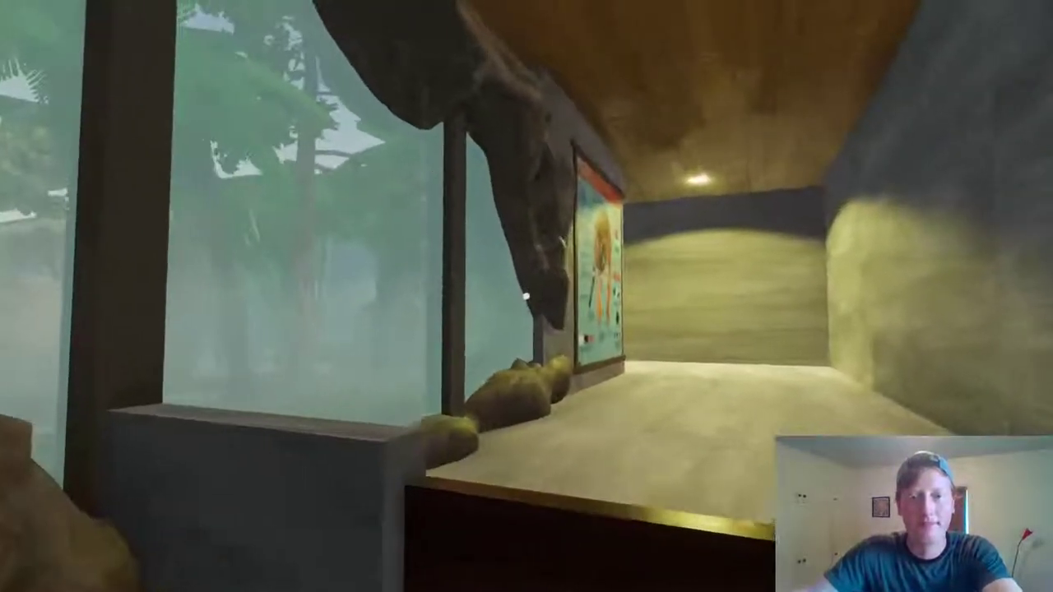
key(w)
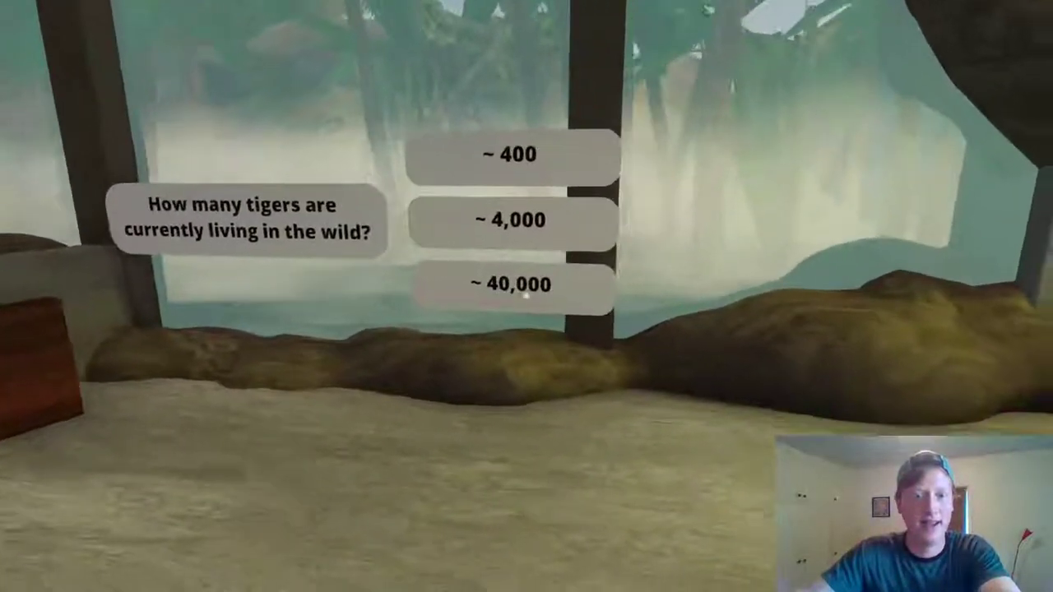
key(w)
click(527, 296)
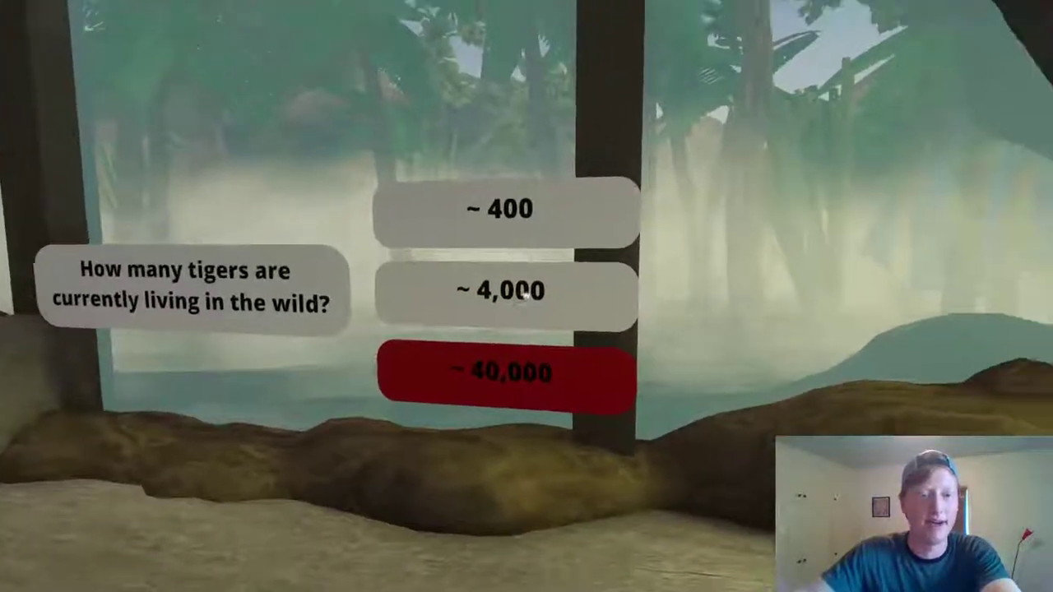
click(526, 296)
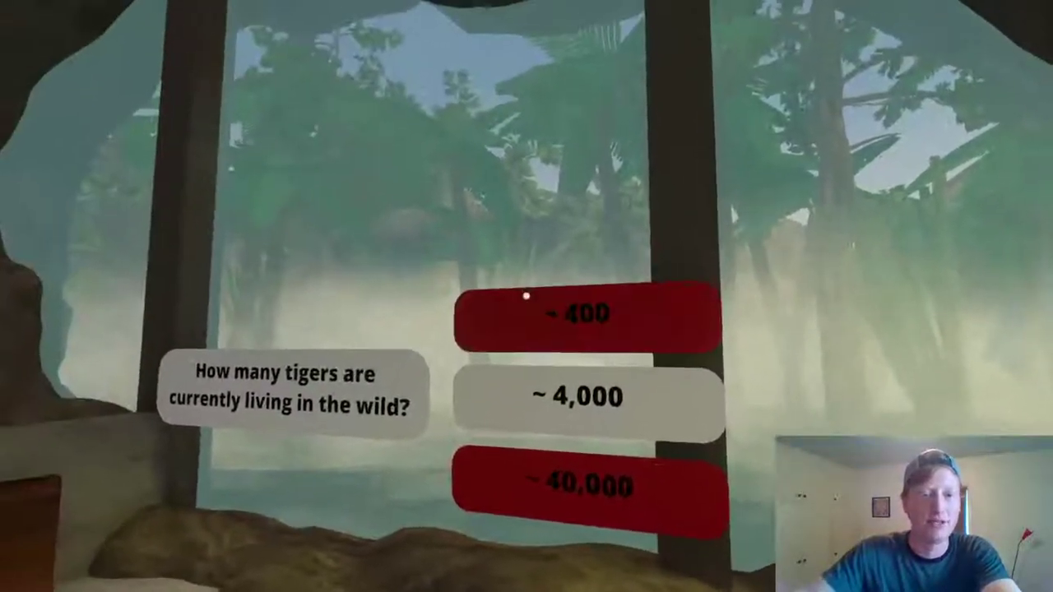
click(526, 296)
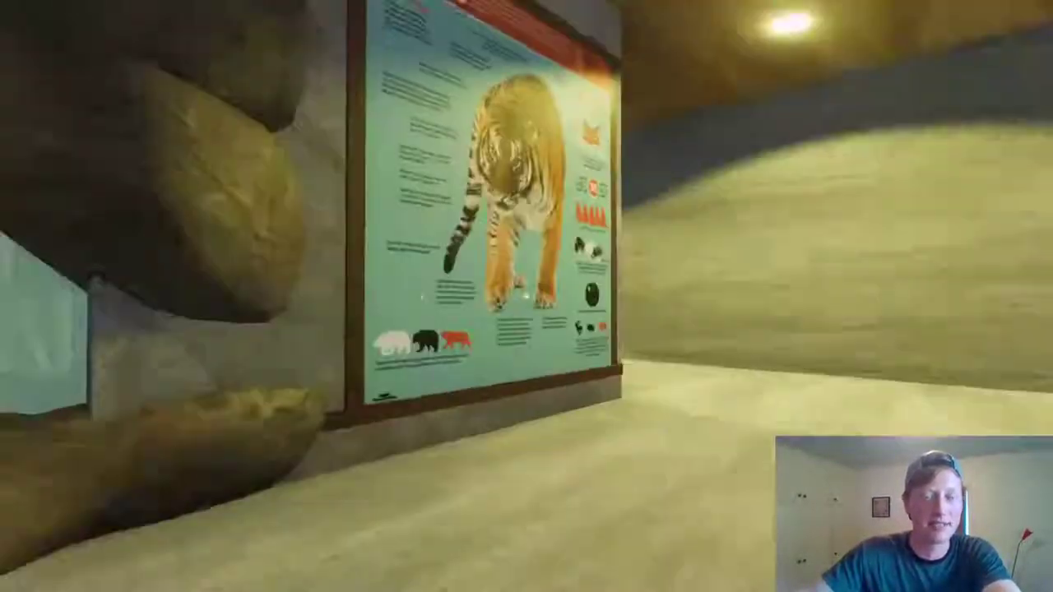
Walk through the corridor, answering Streak to the tiger group question and 30 ft. to the tiger jump question
key(w)
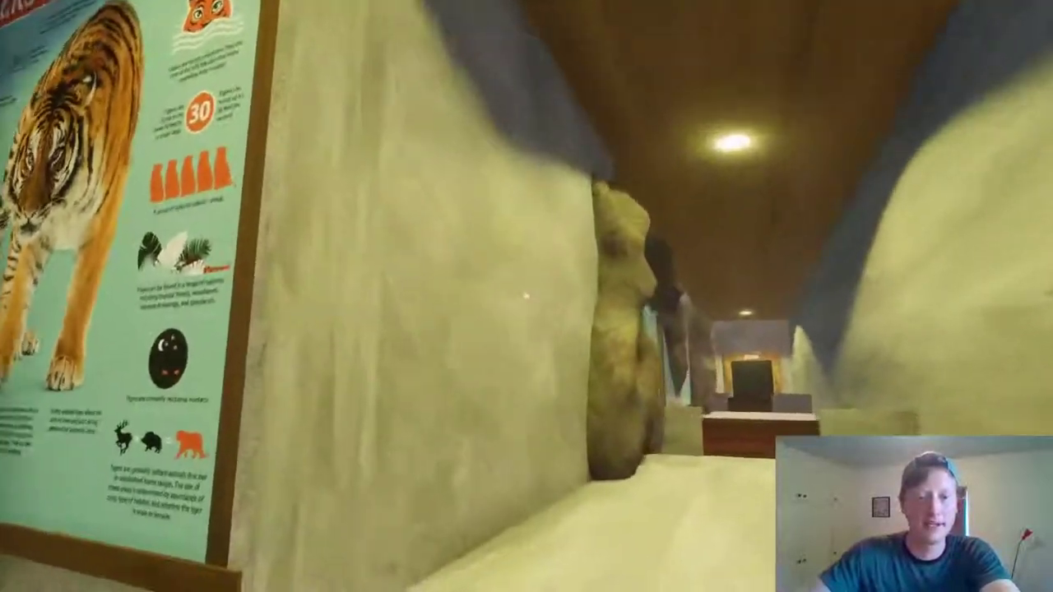
key(w)
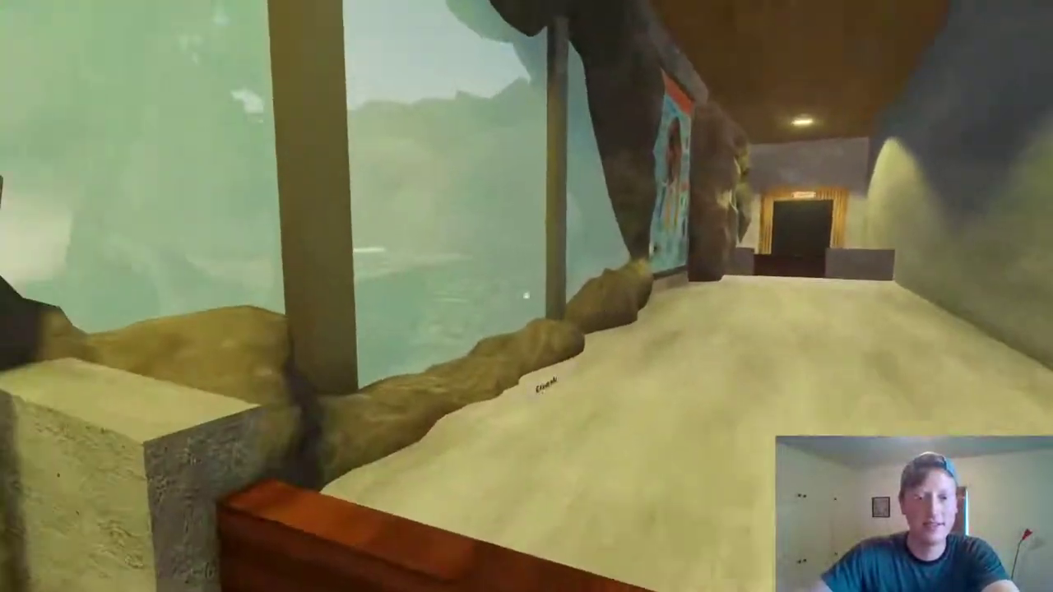
key(w)
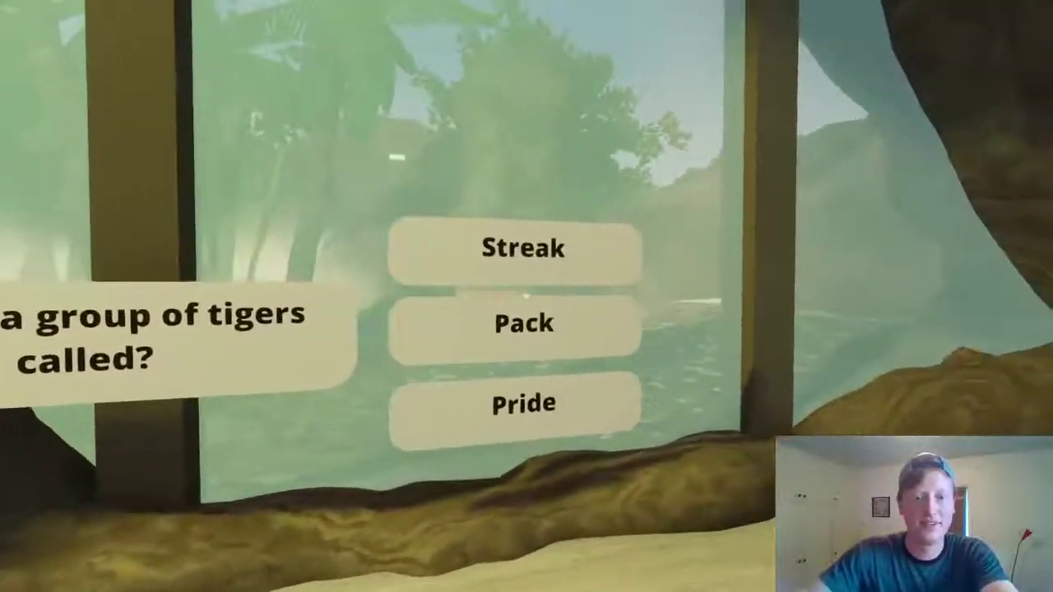
key(w)
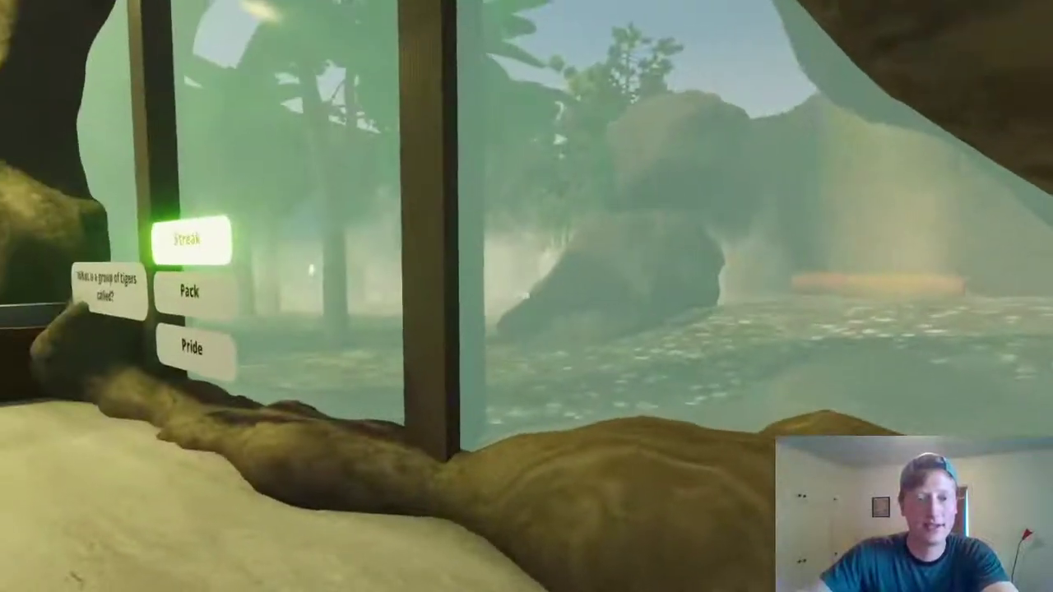
key(w)
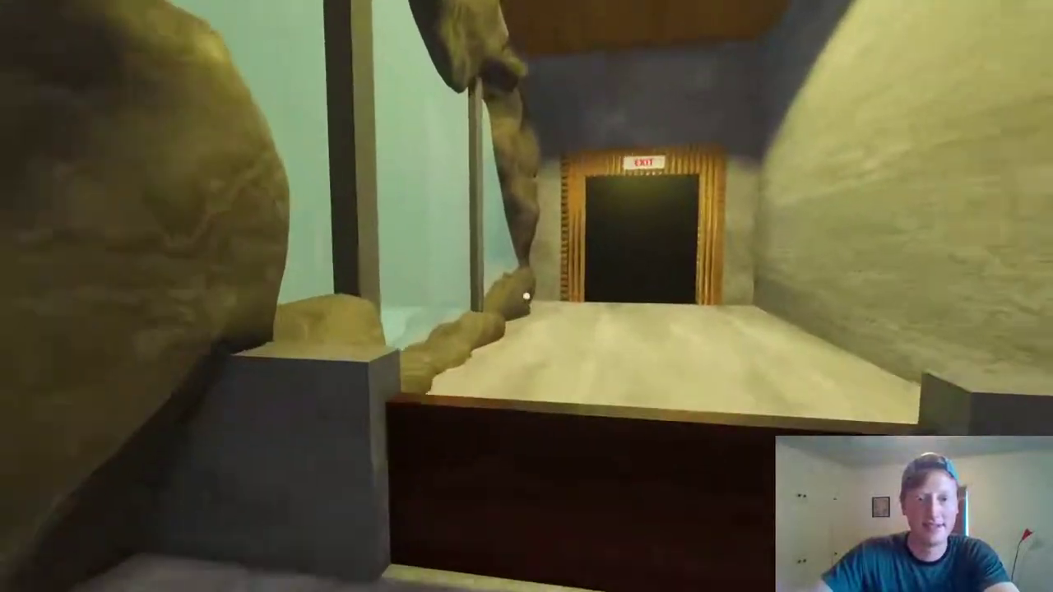
key(w)
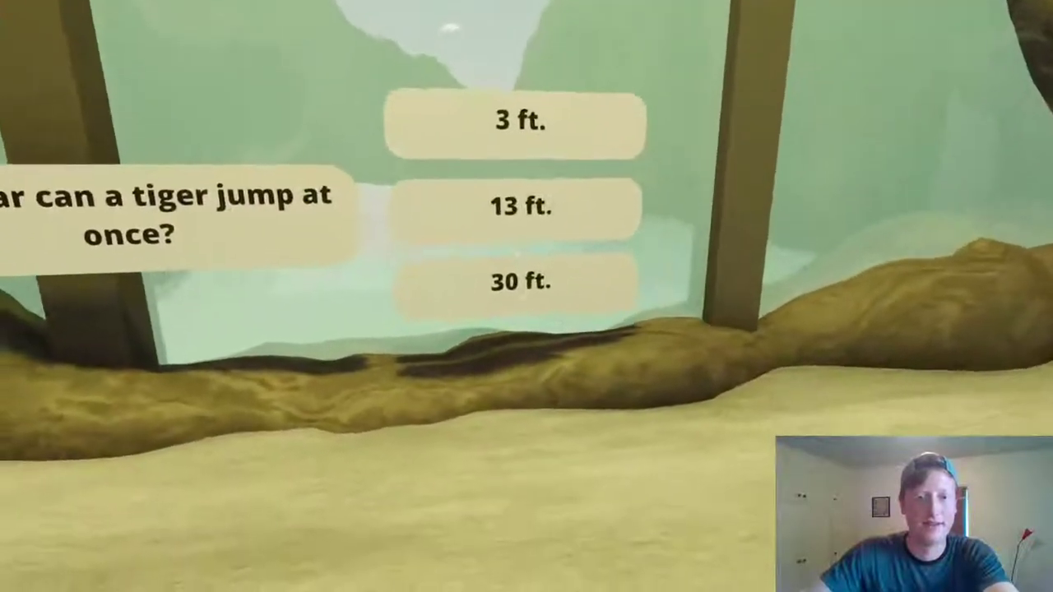
click(527, 297)
key(w)
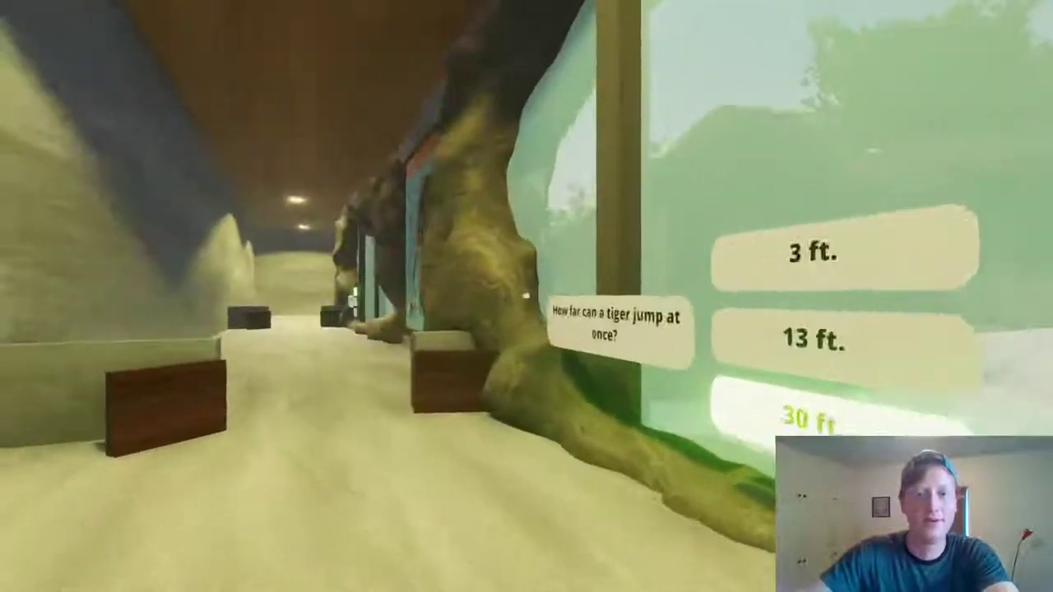
Walk back along the corridor to check through the glass for the revealed tigers, and end the playtest
key(w)
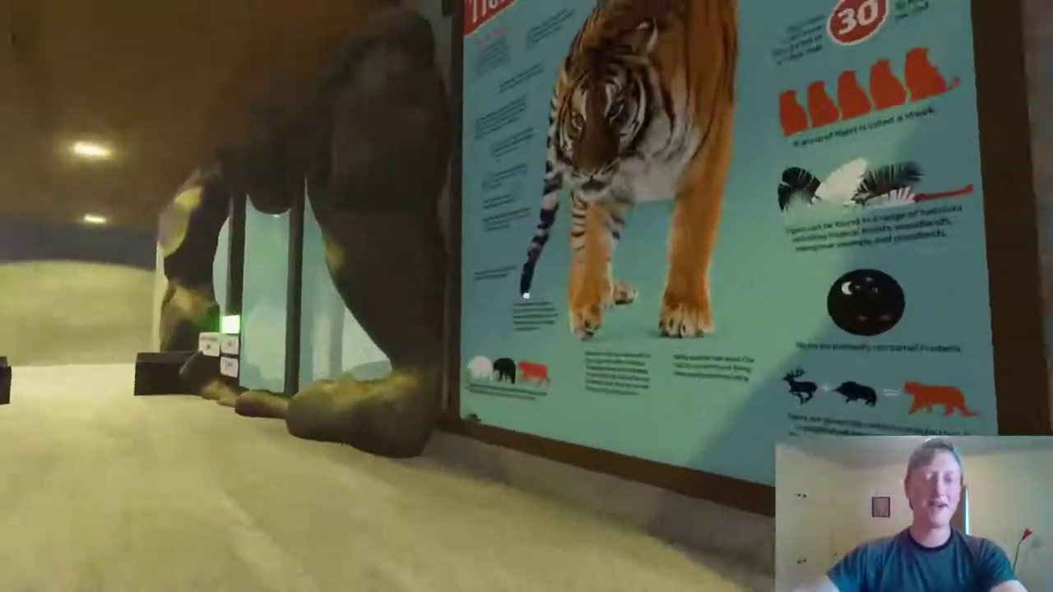
key(w)
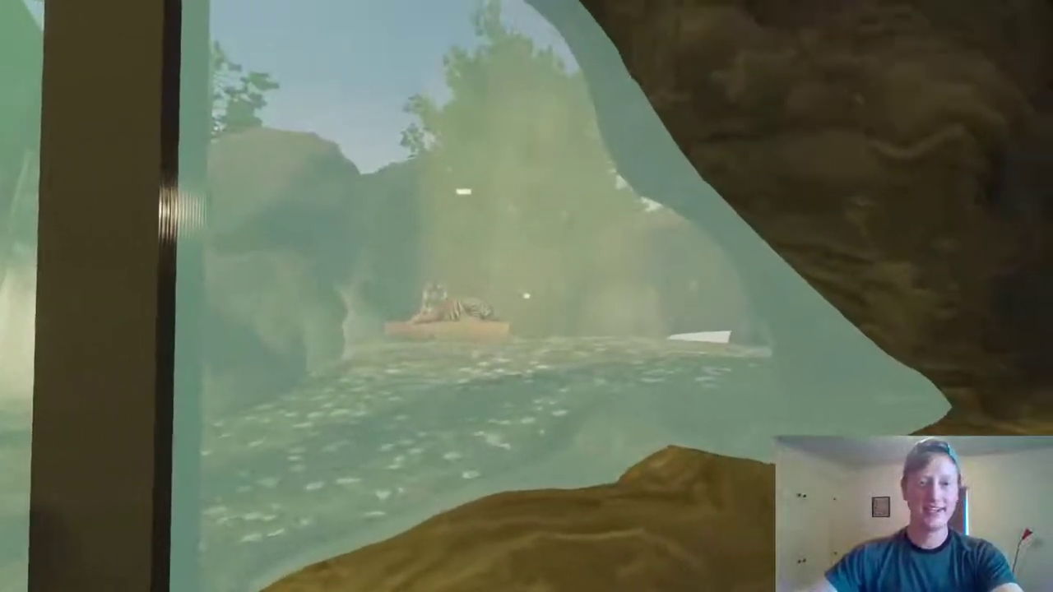
key(s)
key(a)
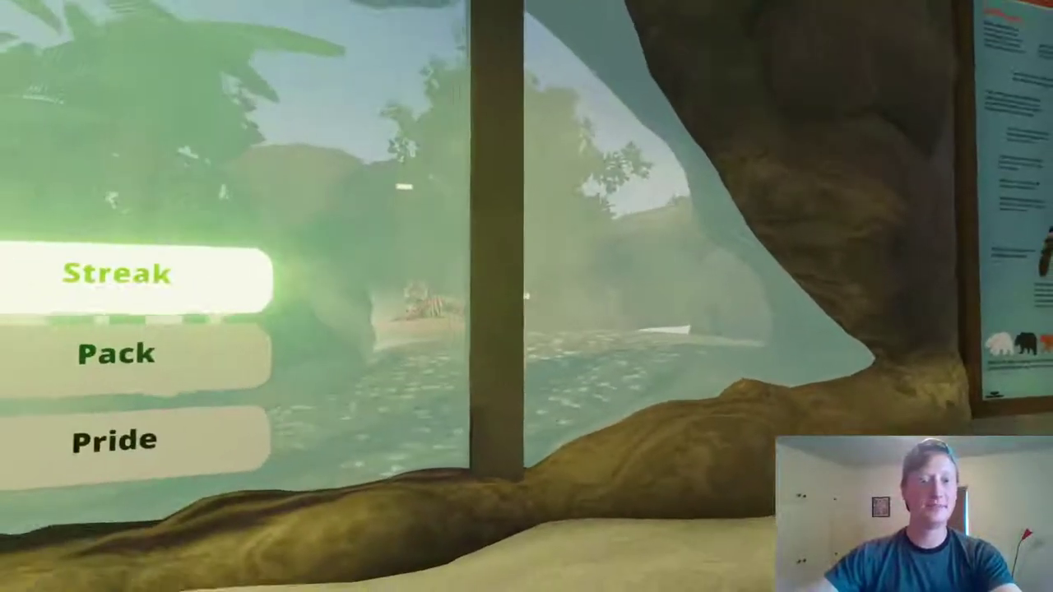
key(Escape)
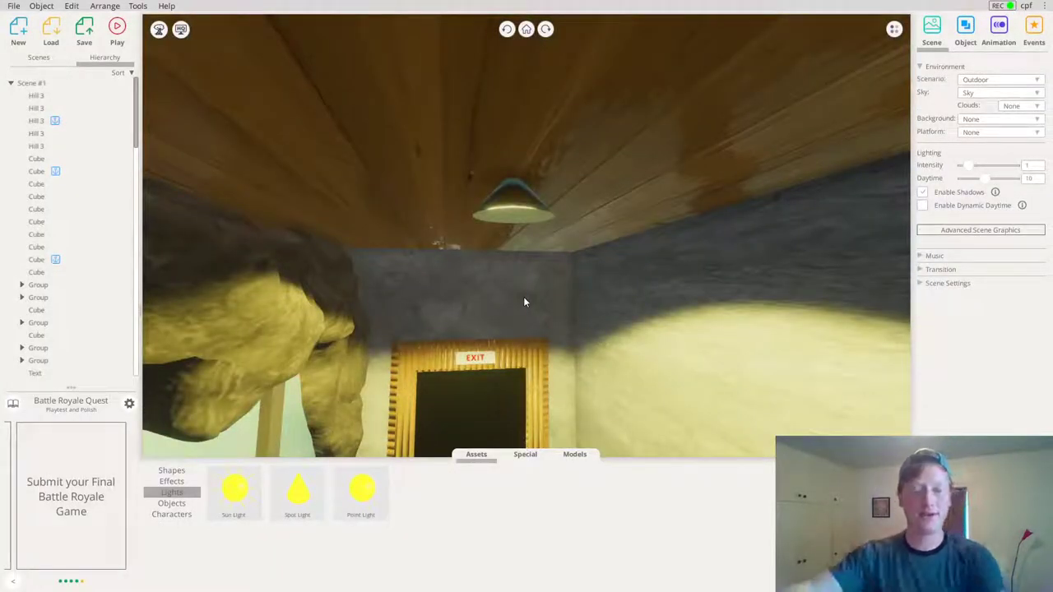
Capture a new scene thumbnail from inside the corridor, framing the glass windows, a tiger behind them and the TIGERS poster
mouse_move(525, 300)
mouse_down()
mouse_move(733, 255)
mouse_move(458, 306)
mouse_move(627, 331)
mouse_move(598, 262)
mouse_move(418, 277)
mouse_move(531, 240)
mouse_move(527, 285)
mouse_up()
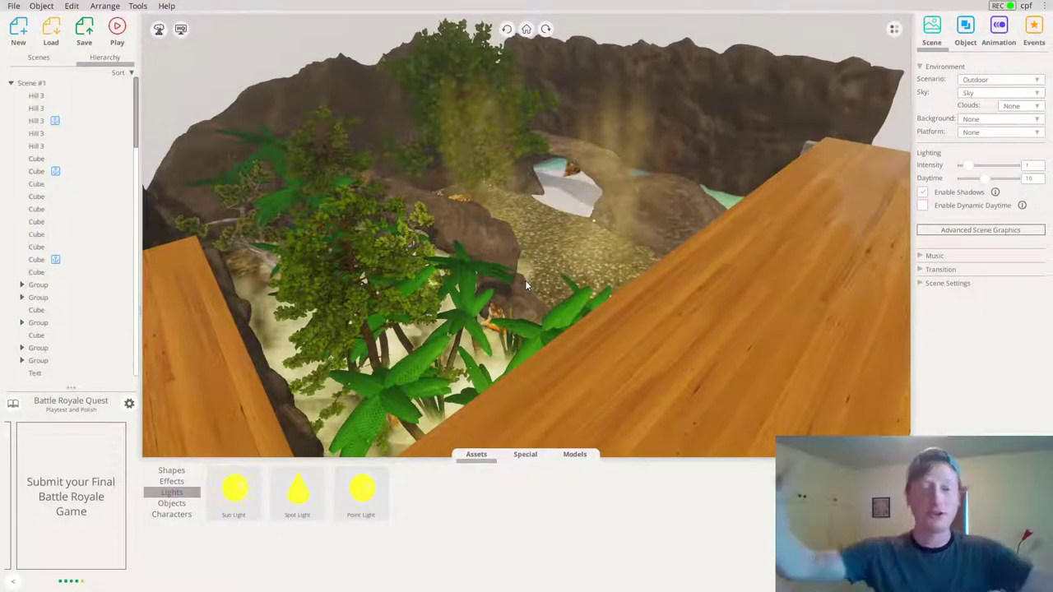
click(38, 57)
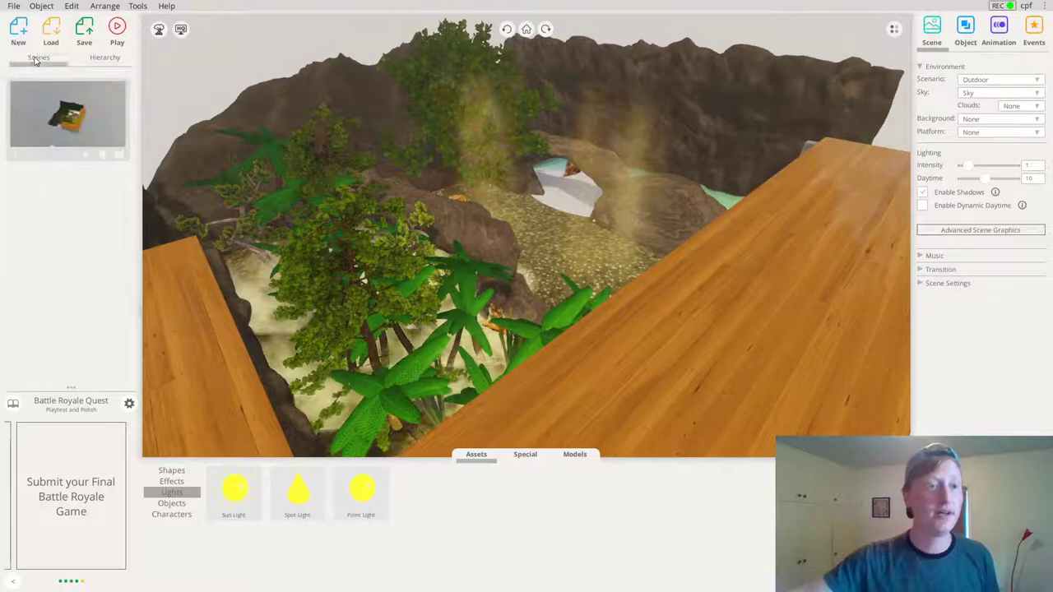
click(84, 30)
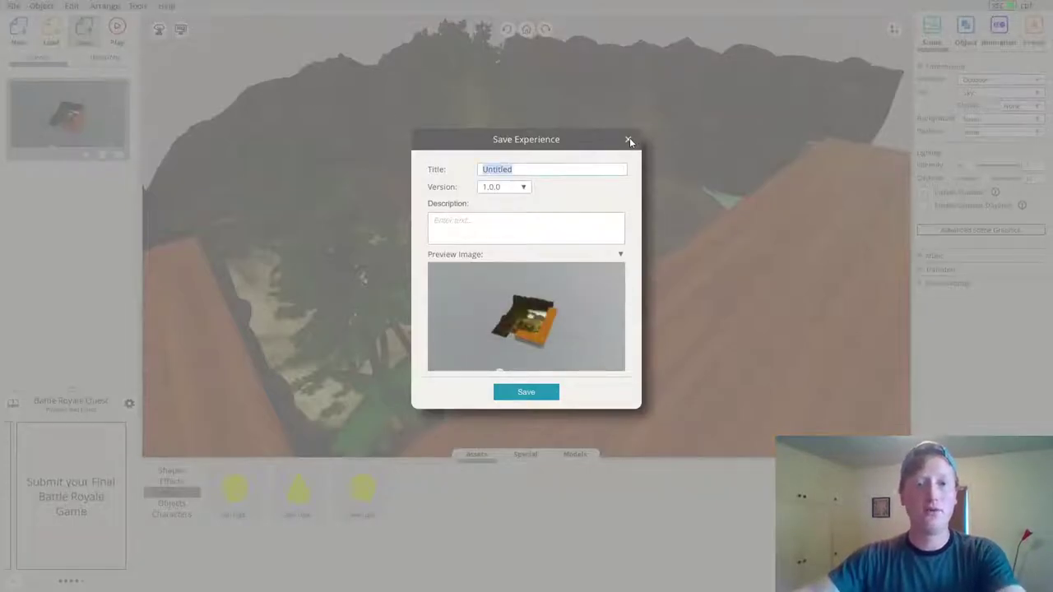
click(629, 139)
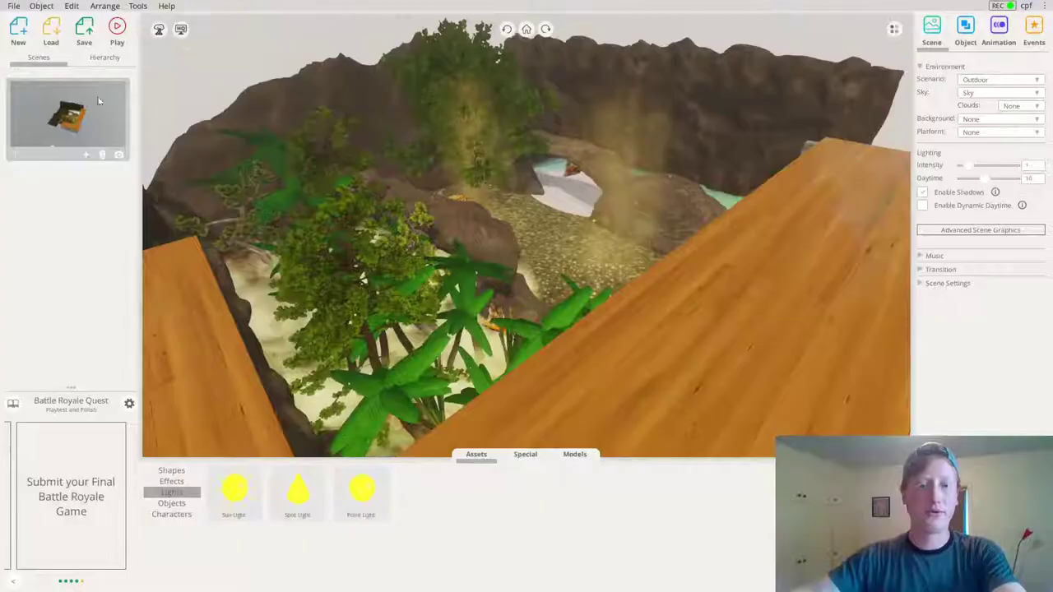
click(119, 155)
right_drag(561, 162, 734, 189)
right_drag(681, 228, 493, 234)
drag(492, 233, 675, 244)
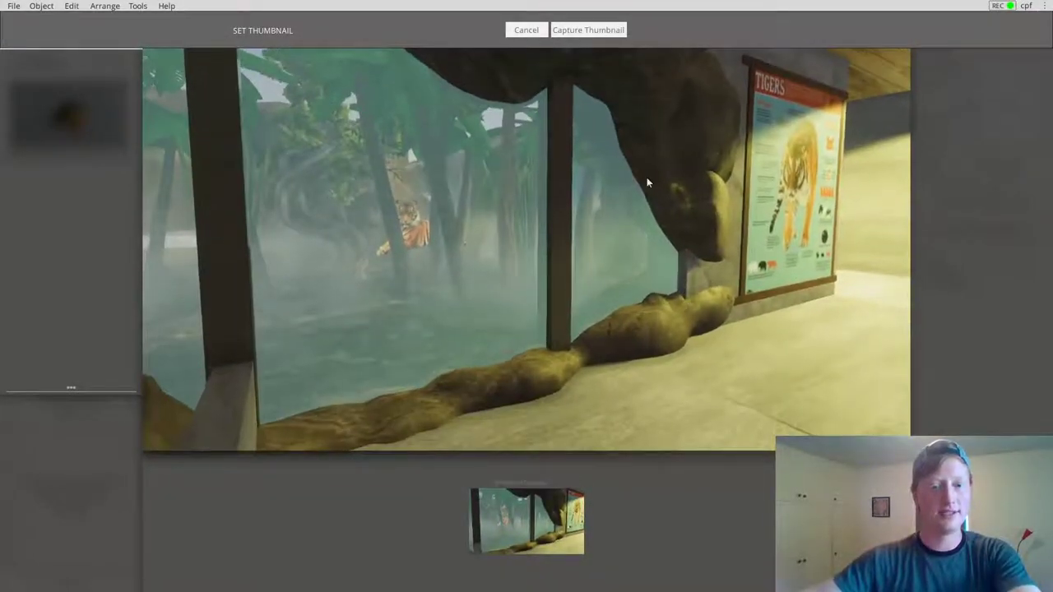
right_drag(619, 246, 609, 256)
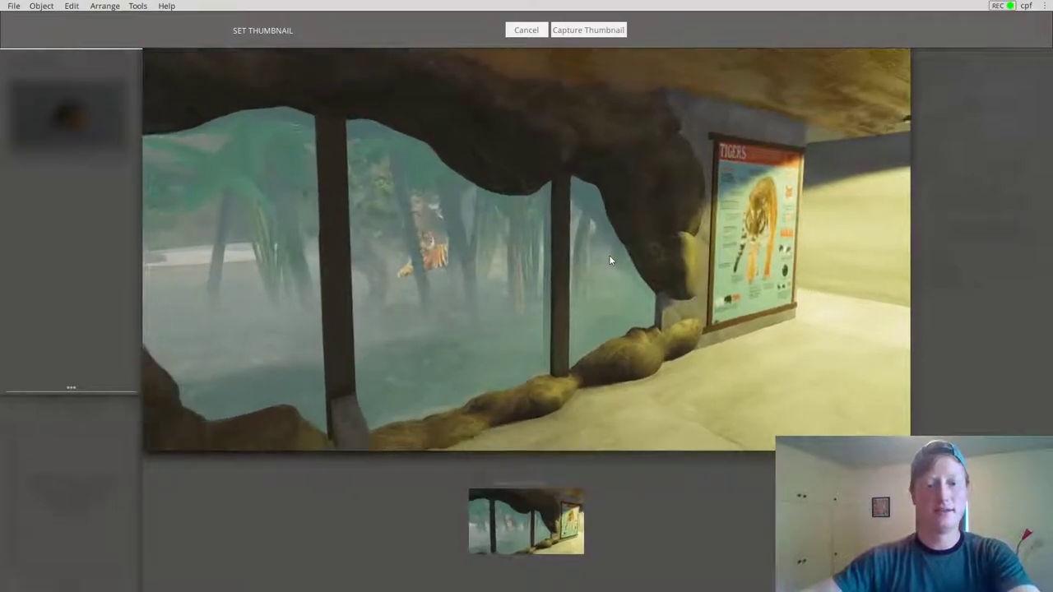
scroll(608, 256, down, 3)
scroll(608, 258, up, 4)
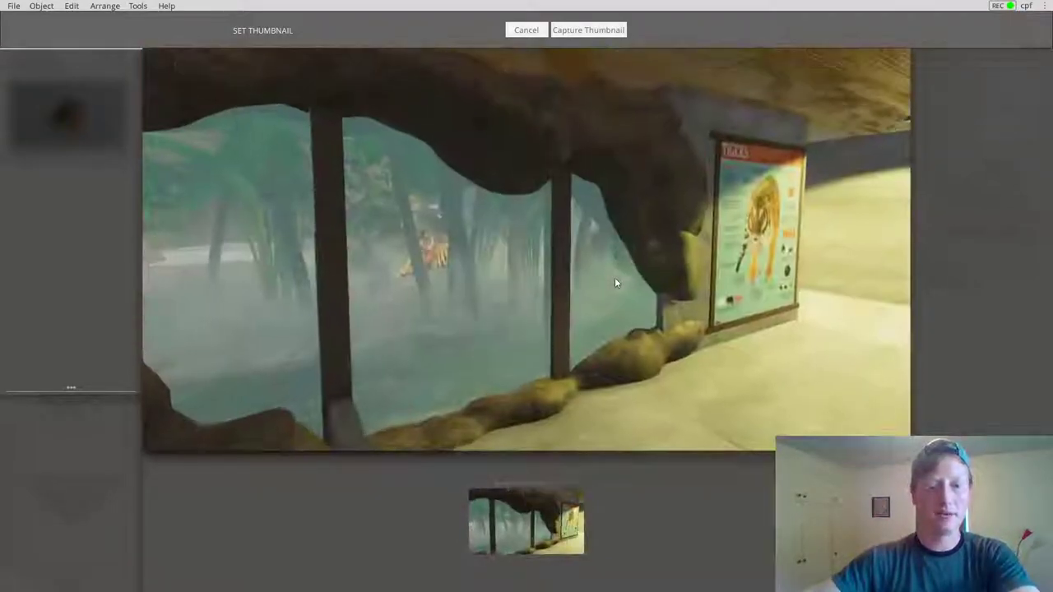
click(576, 32)
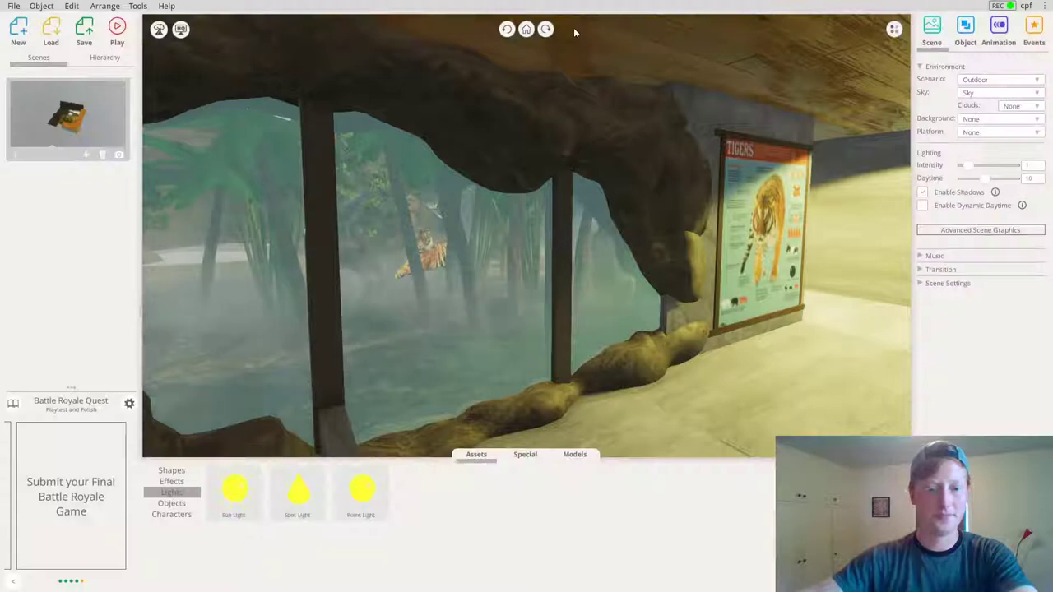
Save the experience with the title "Tiger Habitat Quiz Game", version 1.0.0, leaving the description empty
right_drag(487, 199, 391, 218)
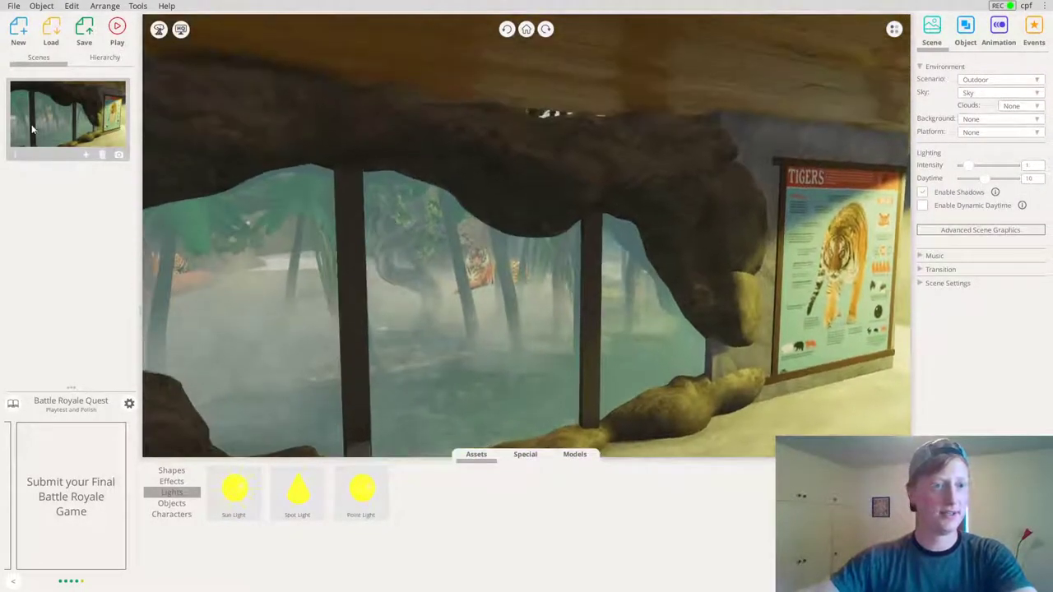
scroll(511, 202, down, 5)
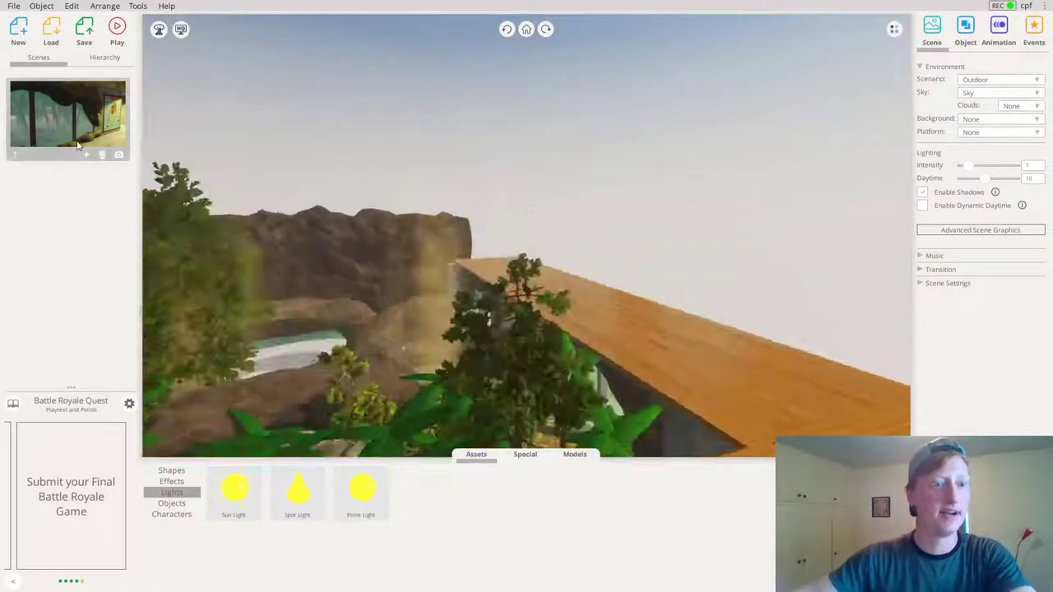
click(84, 31)
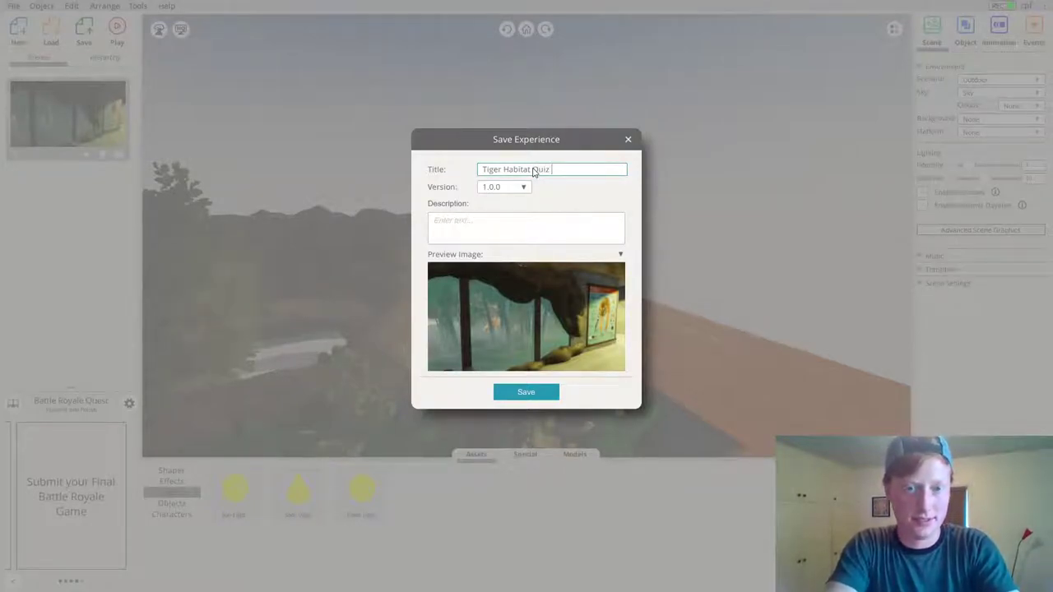
click(467, 240)
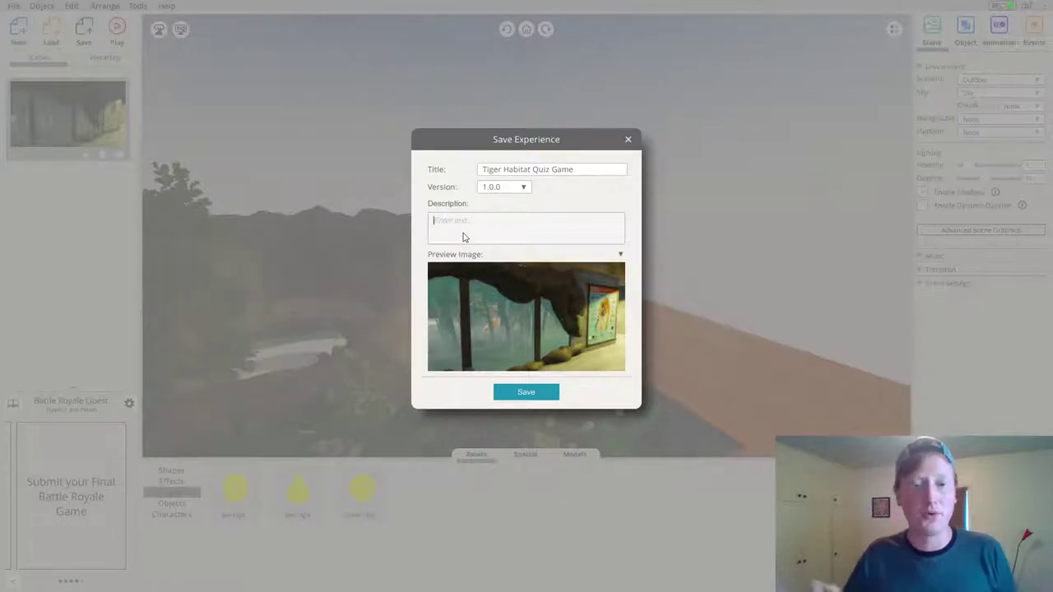
click(499, 394)
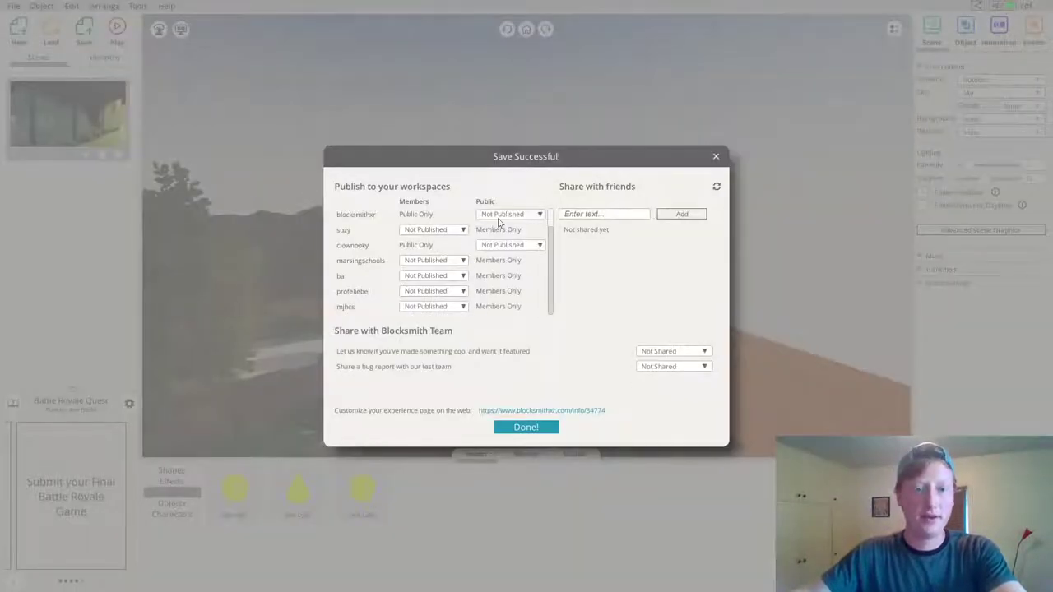
Publish the experience publicly to the blocksmithxr workspace as View Only and finish the publishing dialog
click(502, 215)
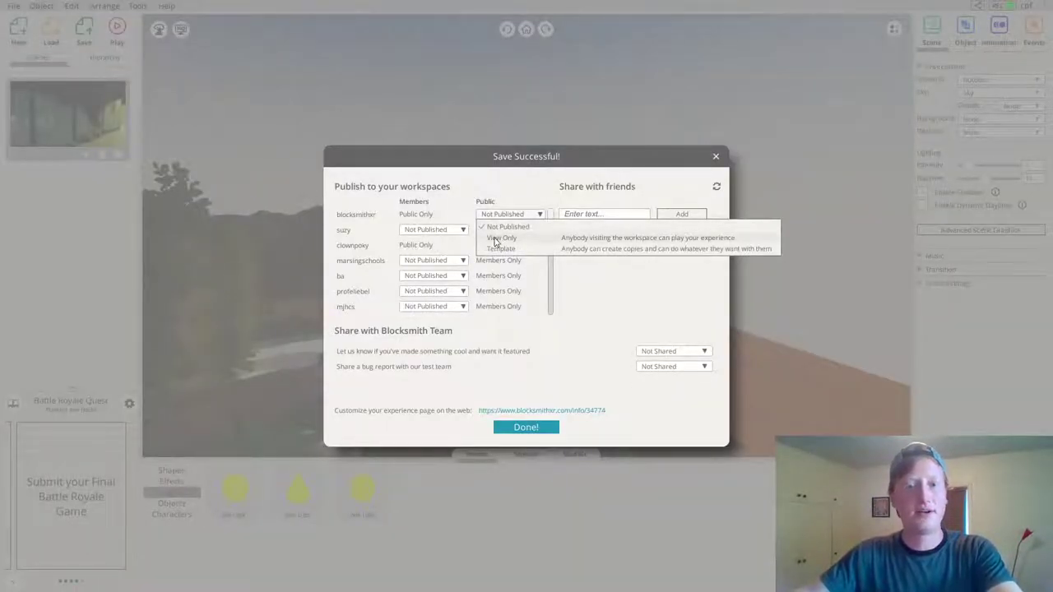
click(498, 238)
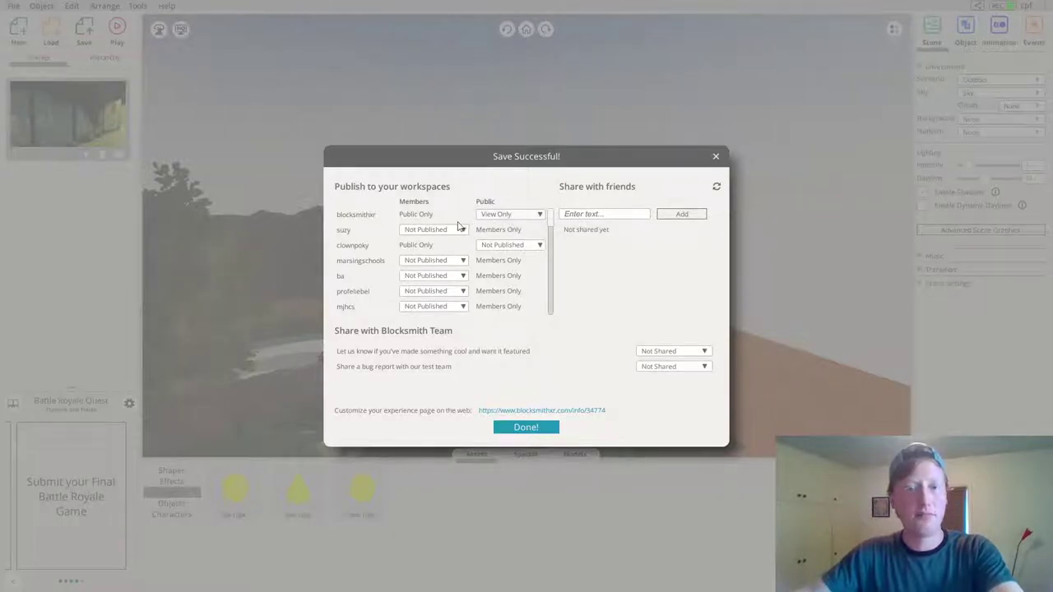
click(526, 428)
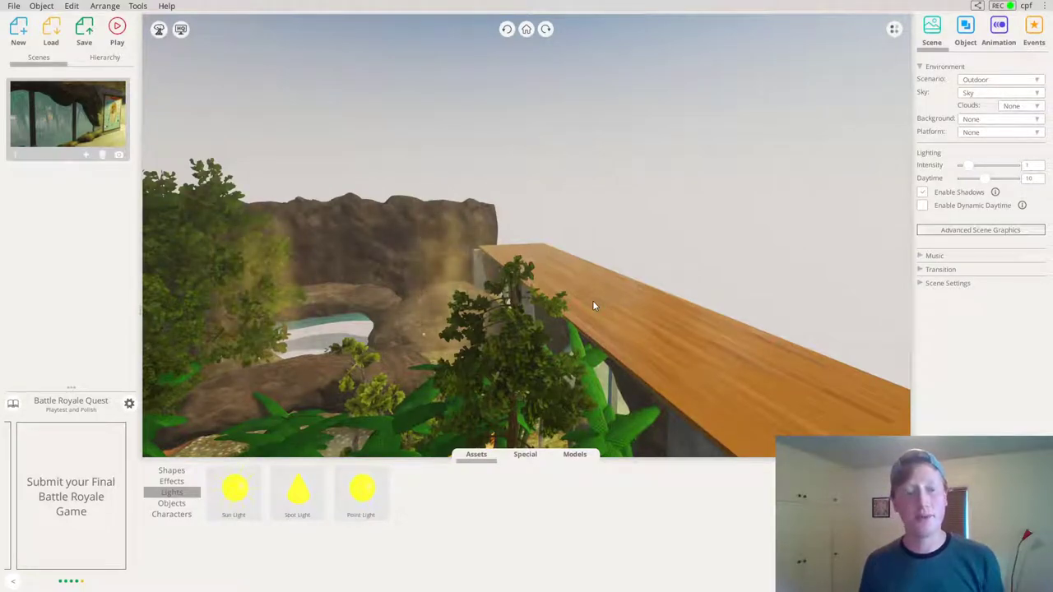
scroll(450, 302, down, 3)
drag(468, 288, 431, 295)
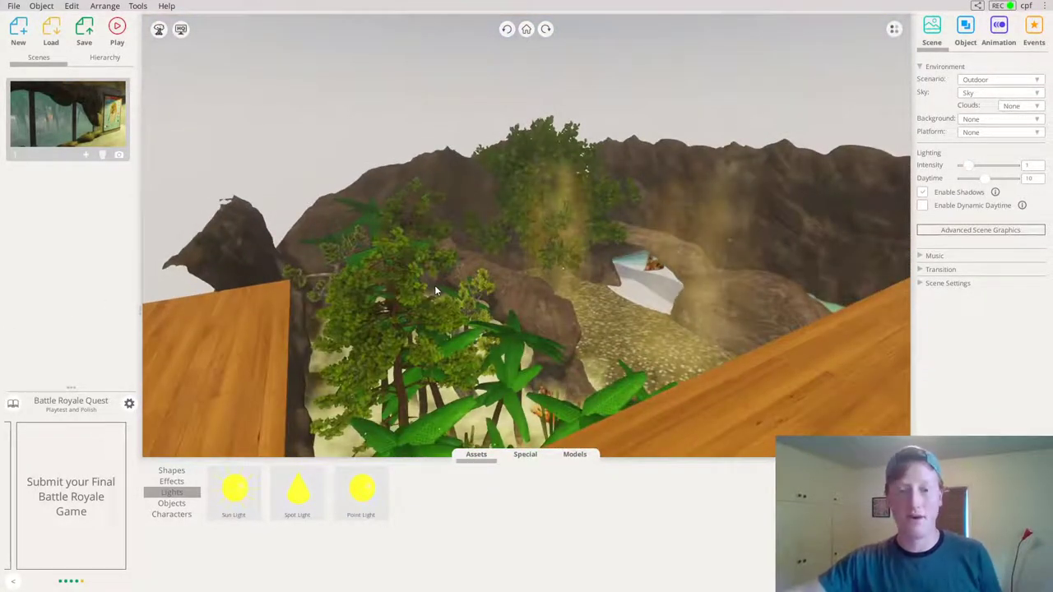